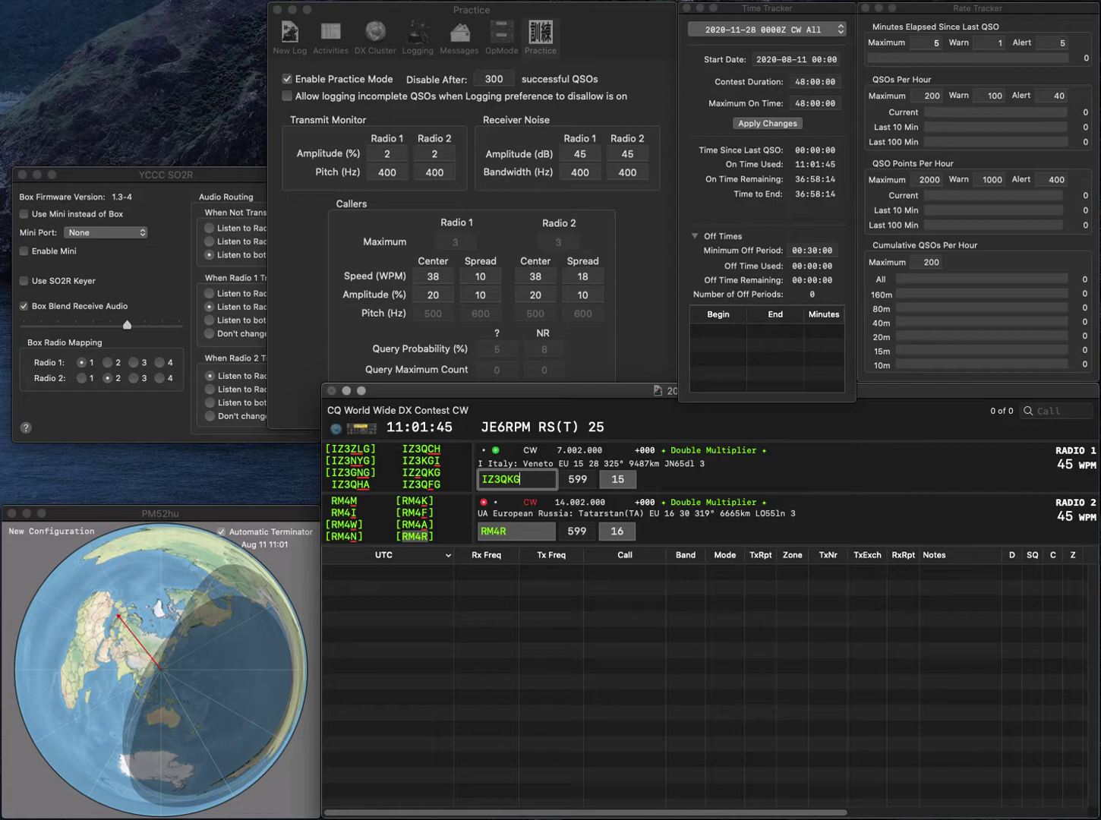
pyautogui.press('BackSpace')
pyautogui.write('2')
pyautogui.press('Return')
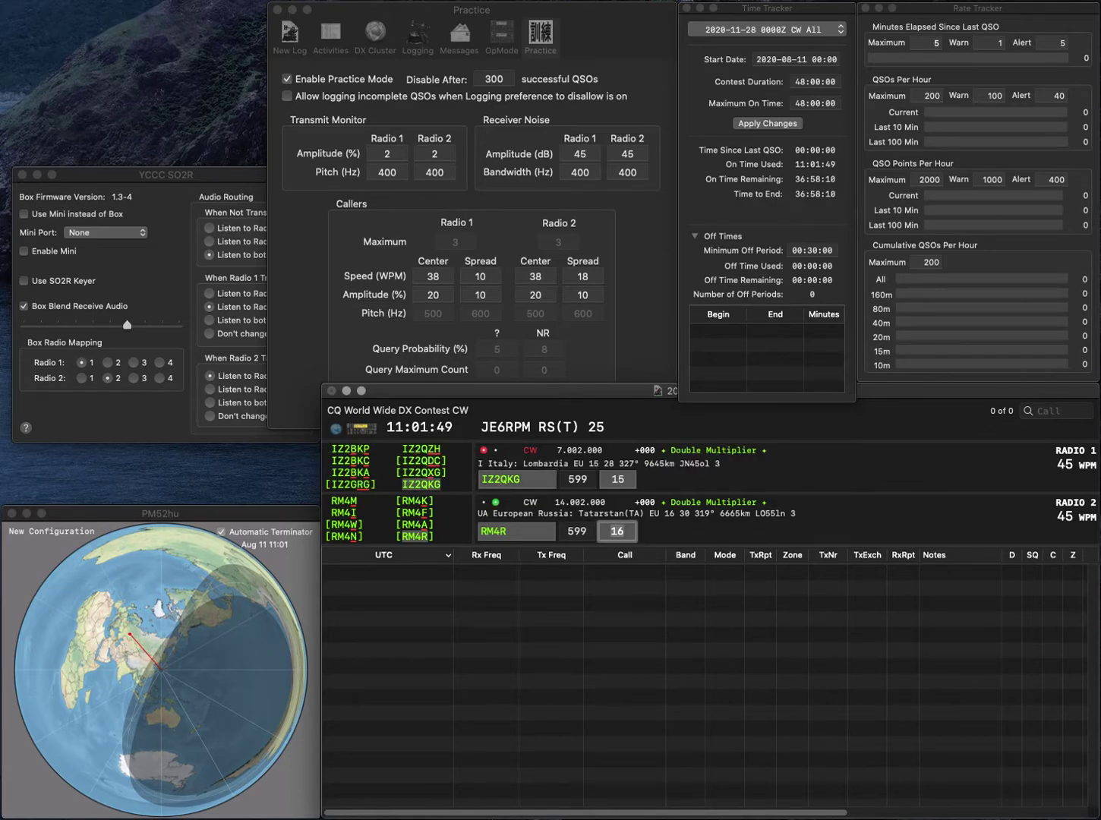
pyautogui.press('Return')
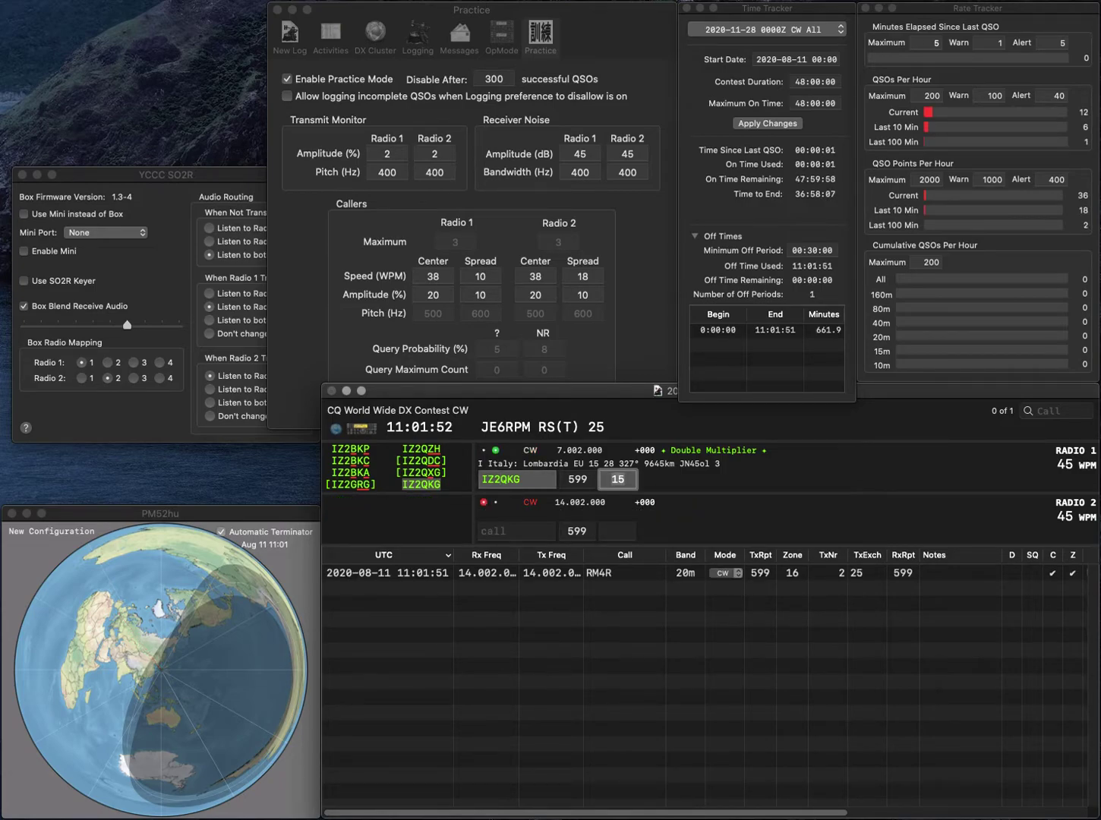
pyautogui.press('Return')
# - Enter the call TR7CR on Radio 2 and answer it, and enter the partial call 2V on Radio 1
pyautogui.write('TR')
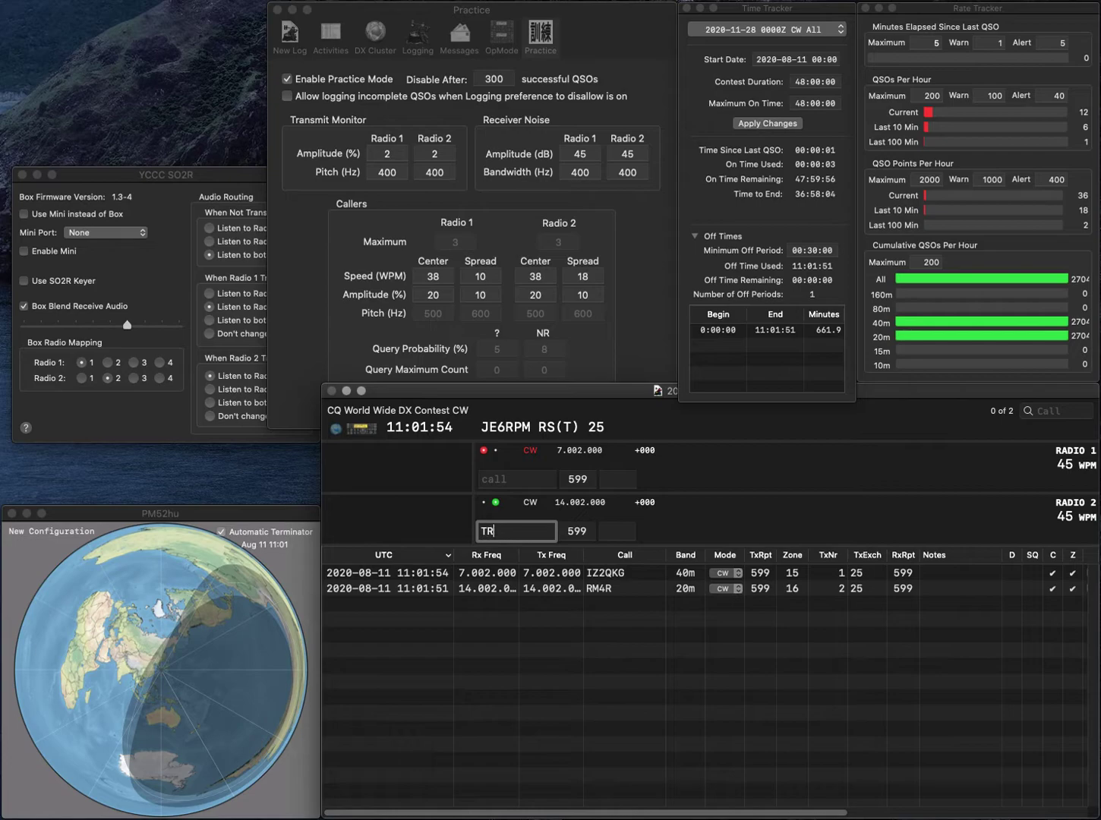
pyautogui.write('7CR')
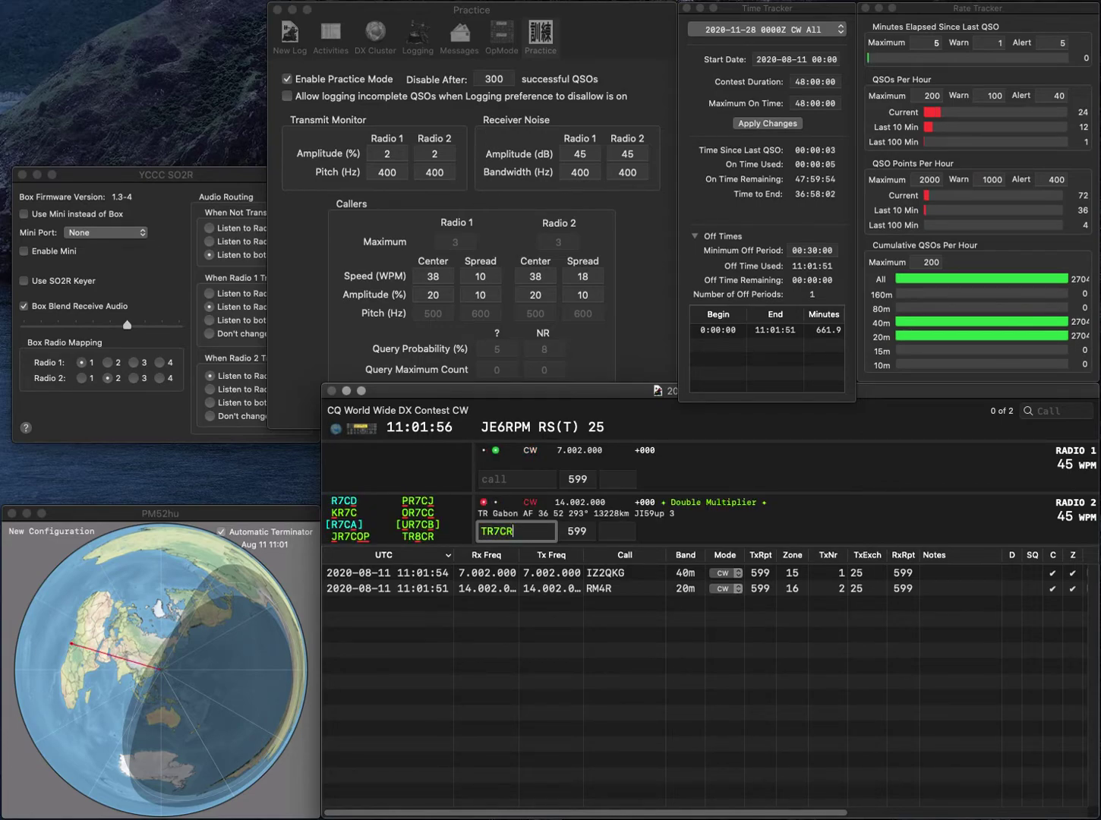
pyautogui.press('Return')
pyautogui.write('2V')
pyautogui.press('Return')
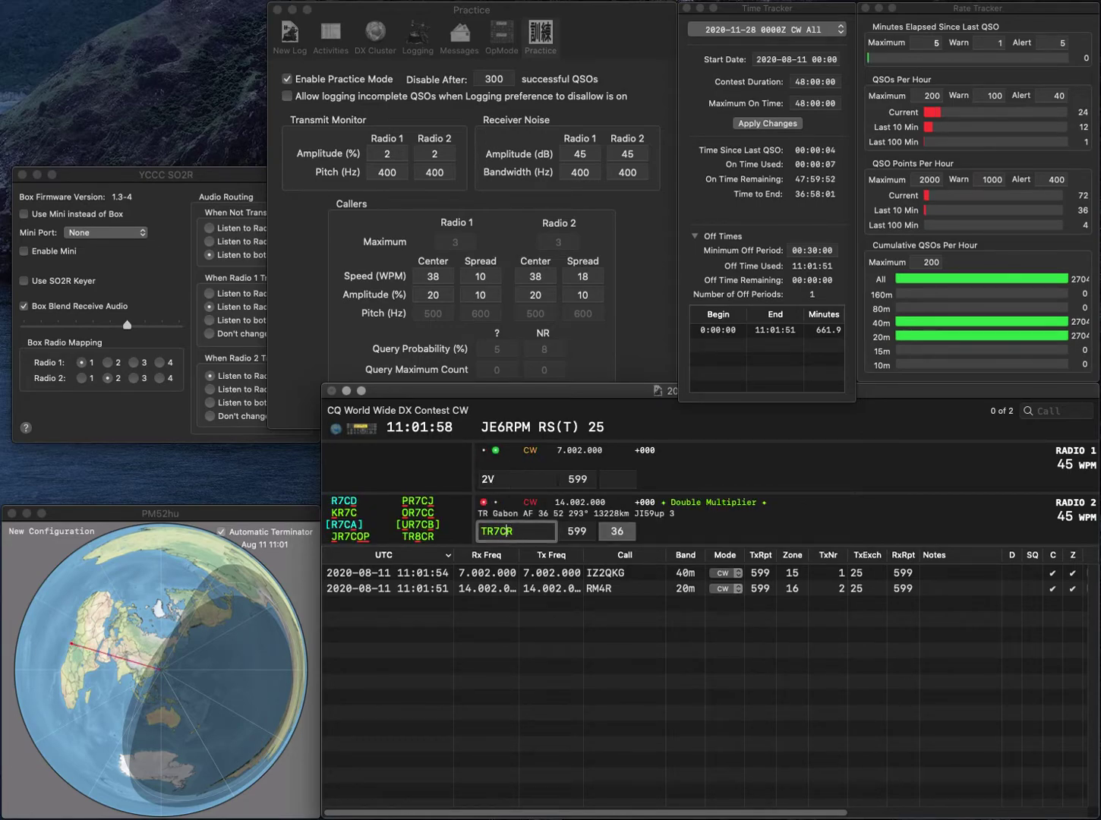
# - Correct the Radio 2 call to TR8CR and send the corrected reply
pyautogui.press('BackSpace')
pyautogui.write('8')
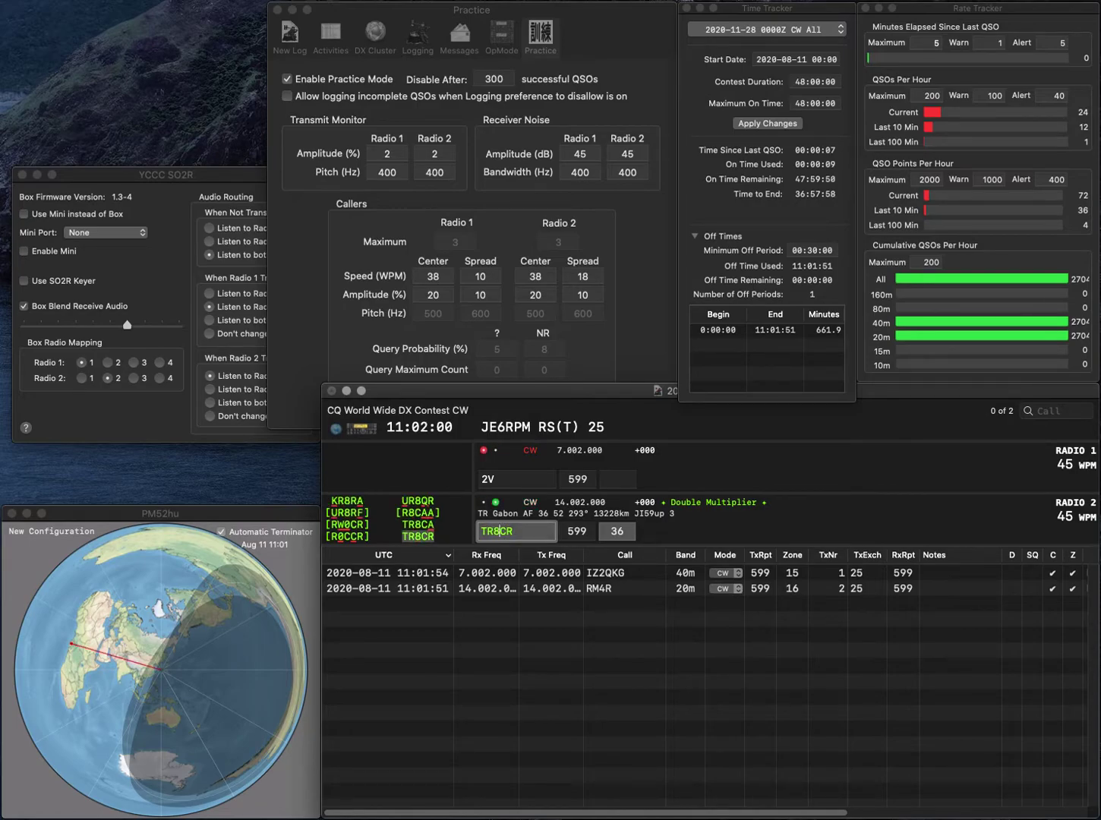
pyautogui.press('Return')
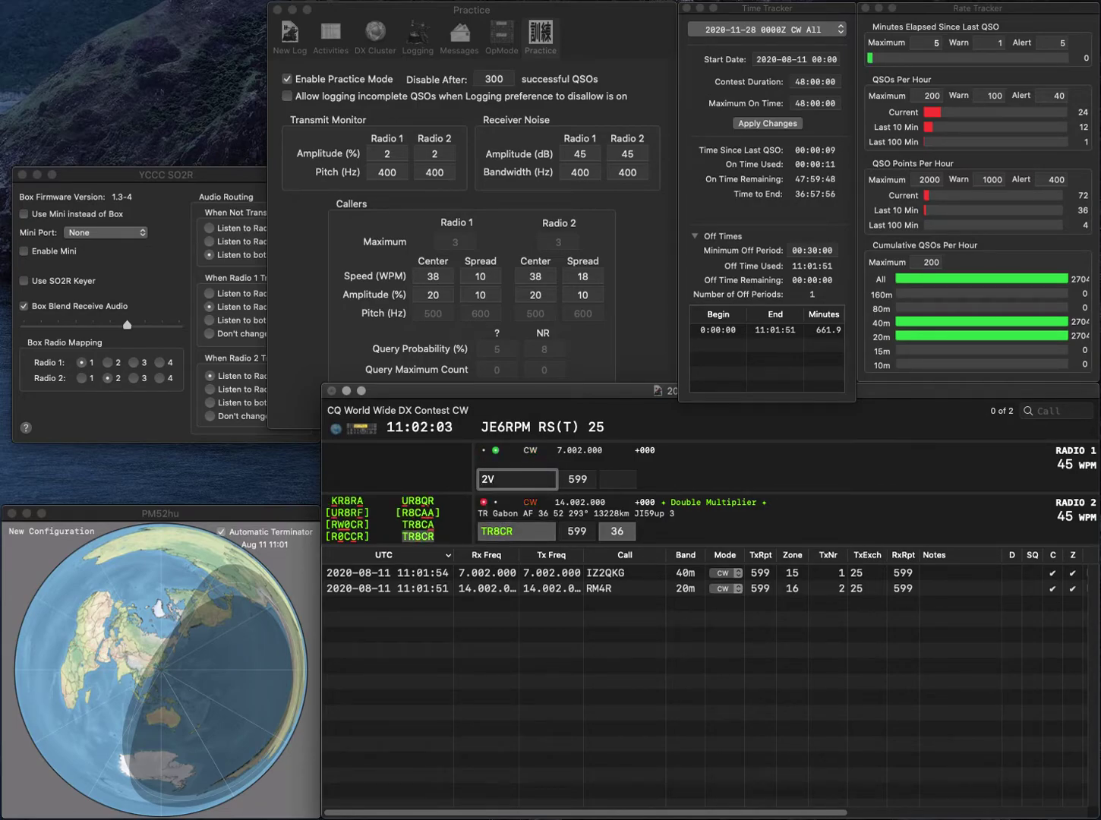
# - Complete the partial Radio 1 call as AA1V and send its exchange
pyautogui.write('AA')
pyautogui.press('Tab')
pyautogui.press('Tab')
pyautogui.press('BackSpace')
pyautogui.write('1')
pyautogui.press('Return')
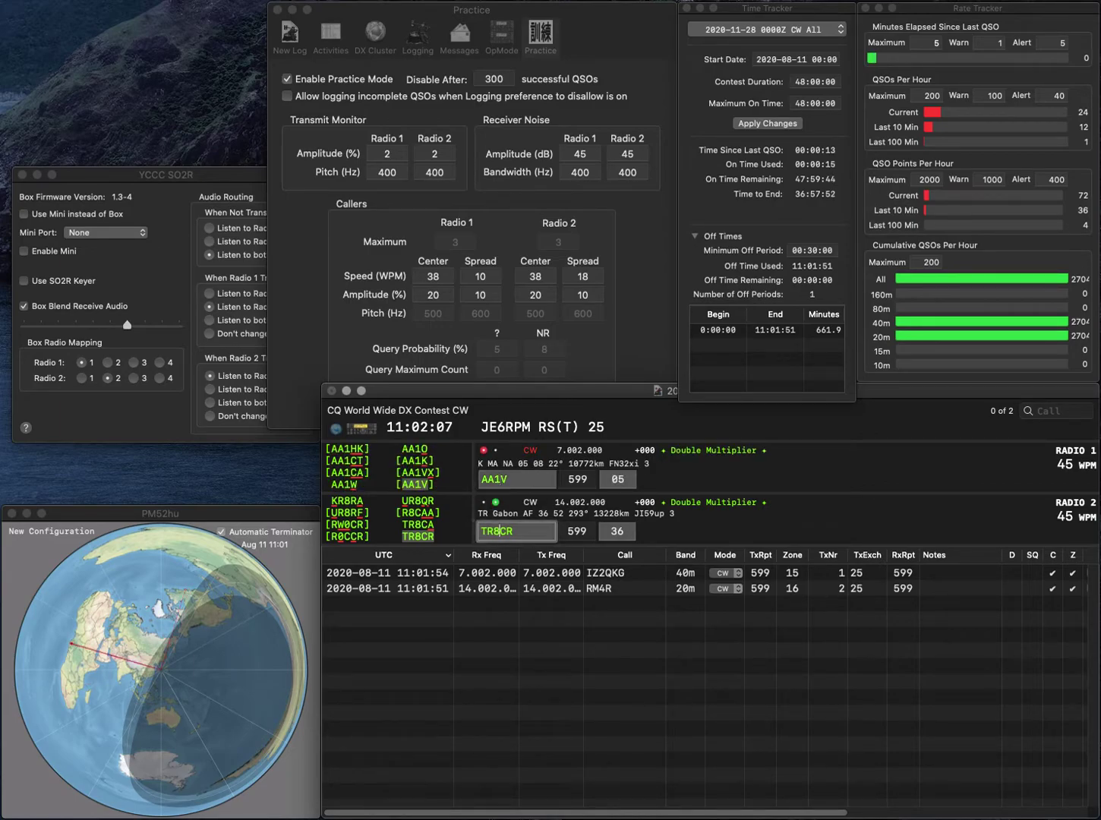
pyautogui.press('Tab')
pyautogui.press('Return')
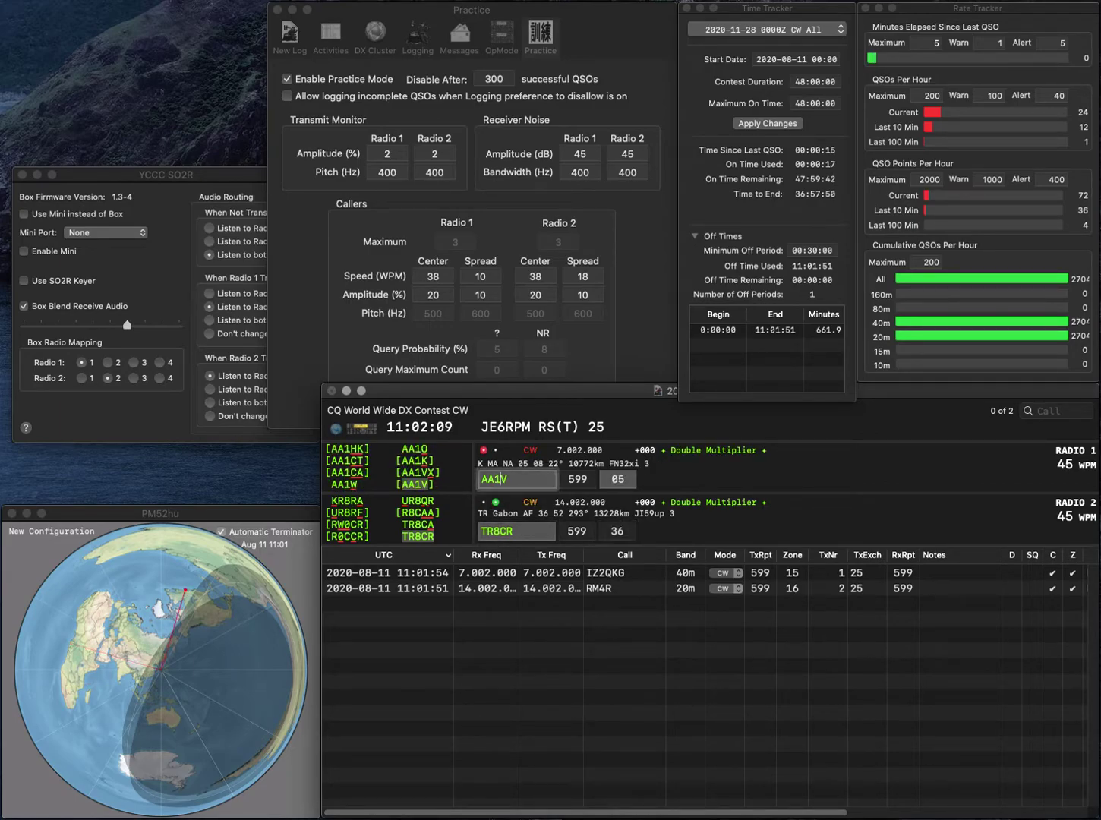
pyautogui.press('Return')
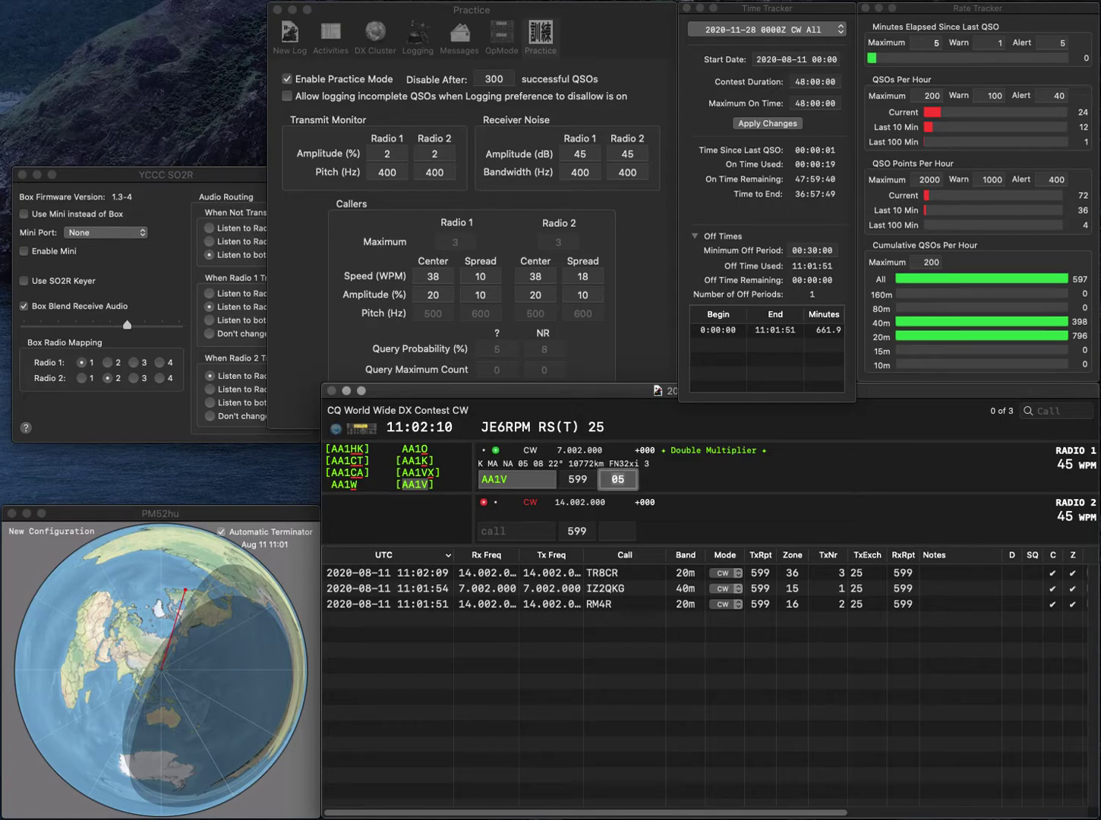
pyautogui.write('K2QS')
pyautogui.press('Return')
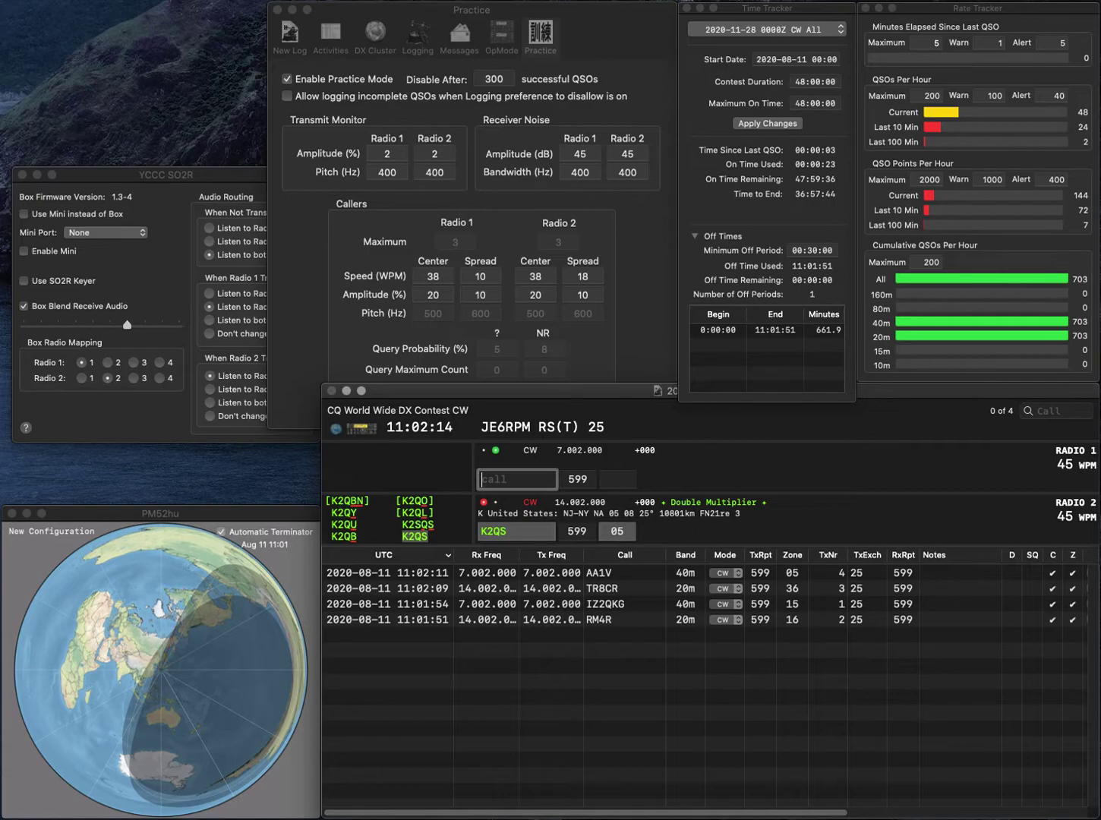
pyautogui.write('N9TO')
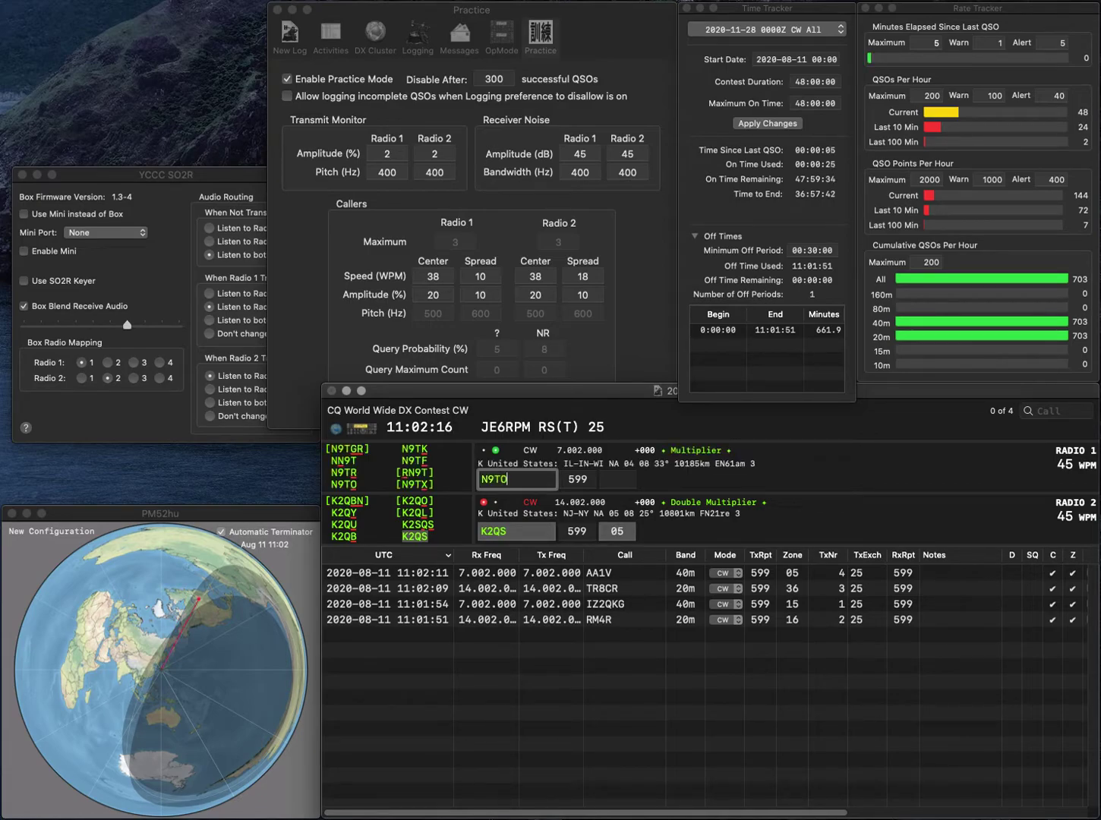
pyautogui.press('Return')
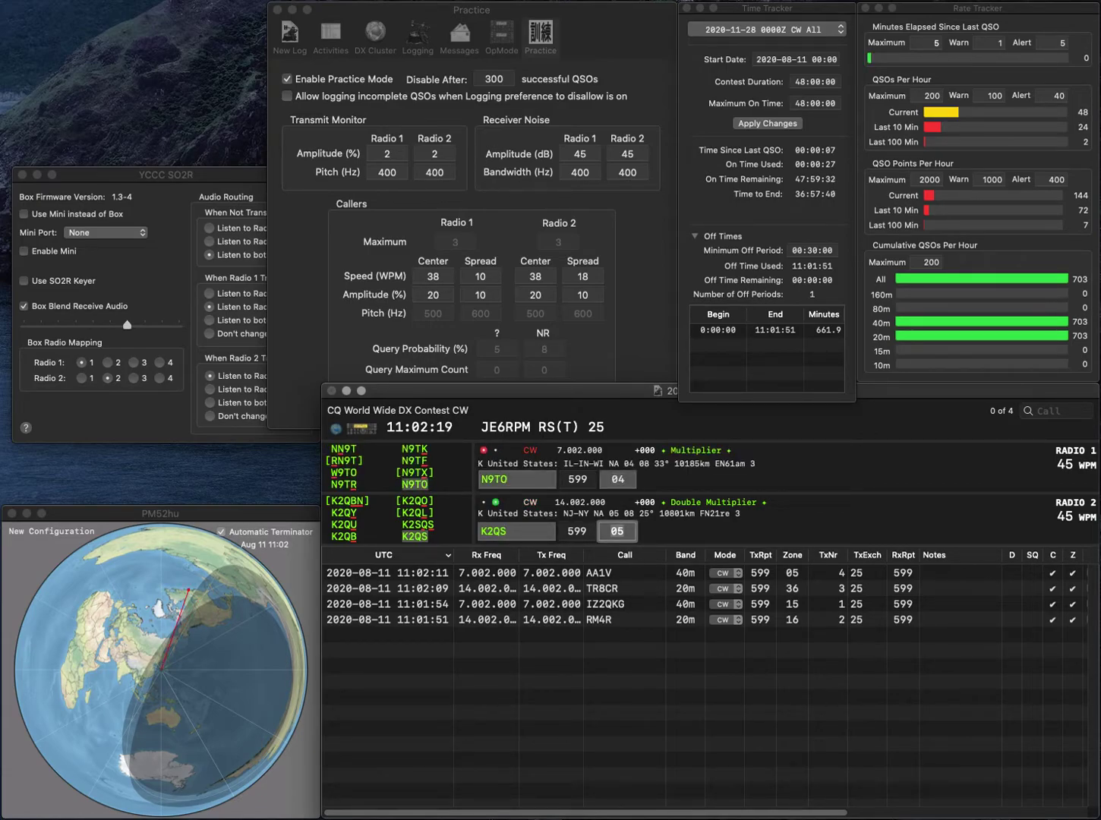
pyautogui.press('Return')
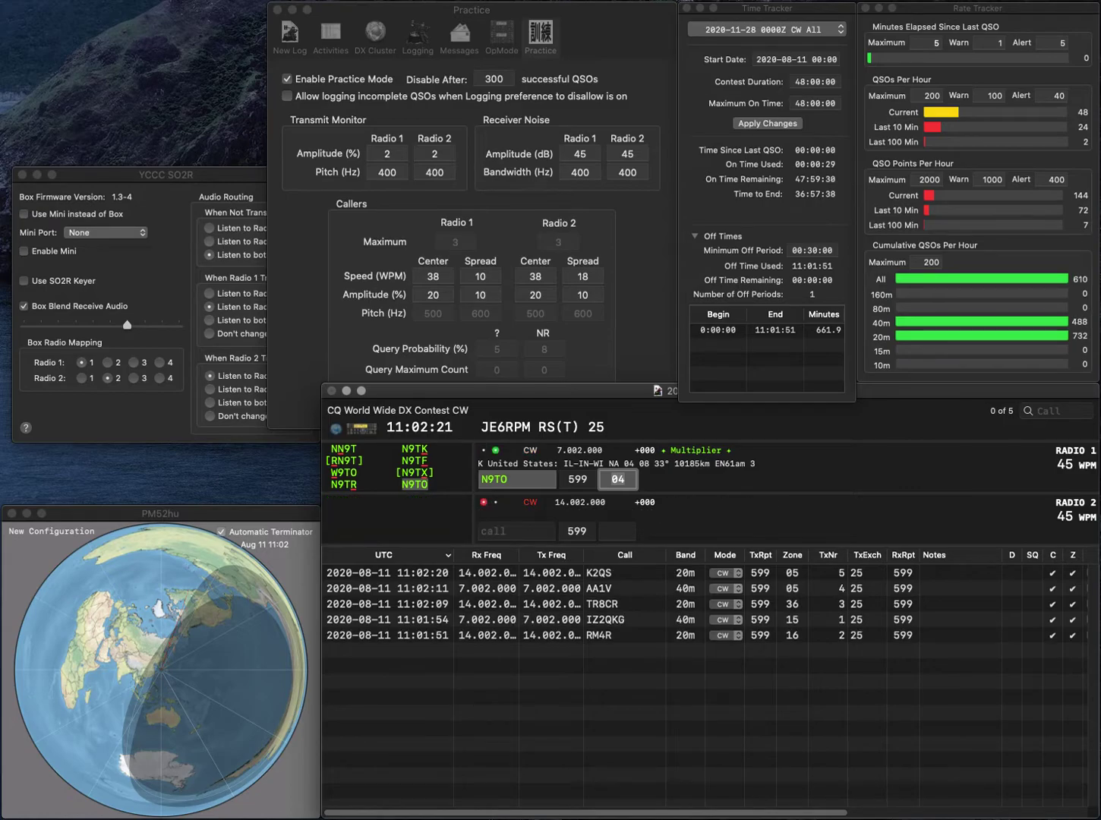
pyautogui.press('Return')
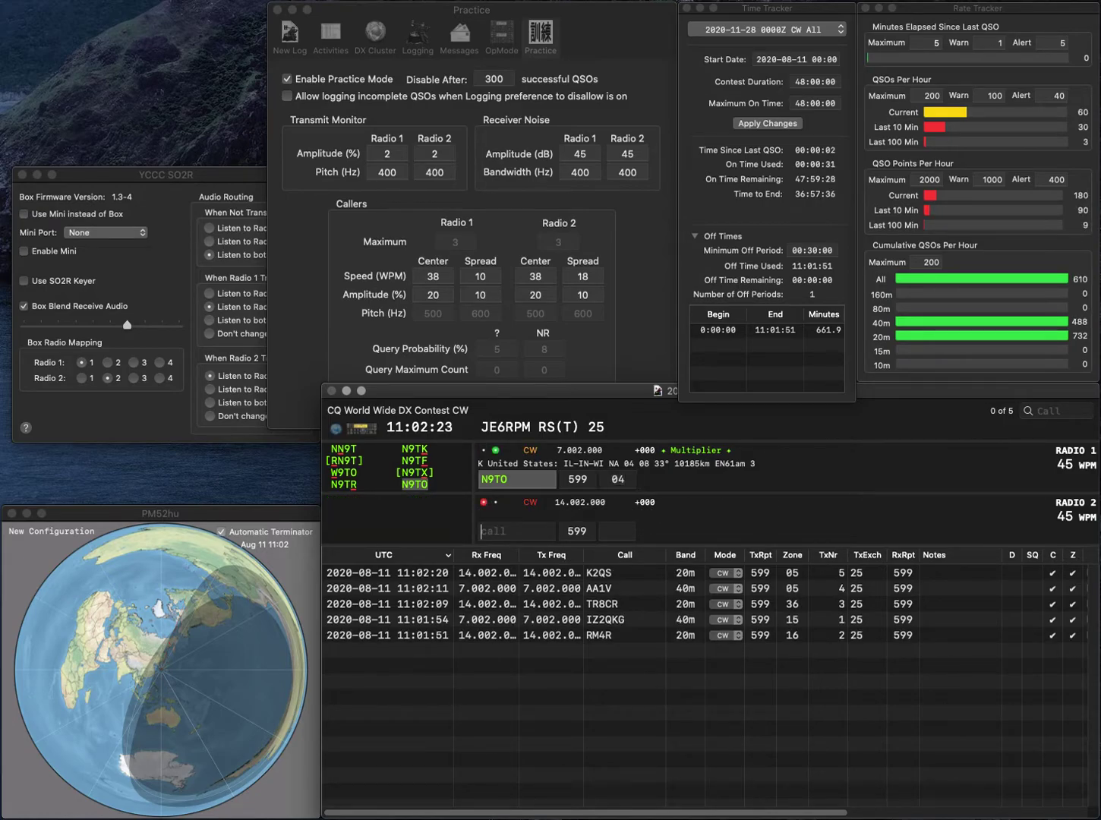
pyautogui.write('KW6S')
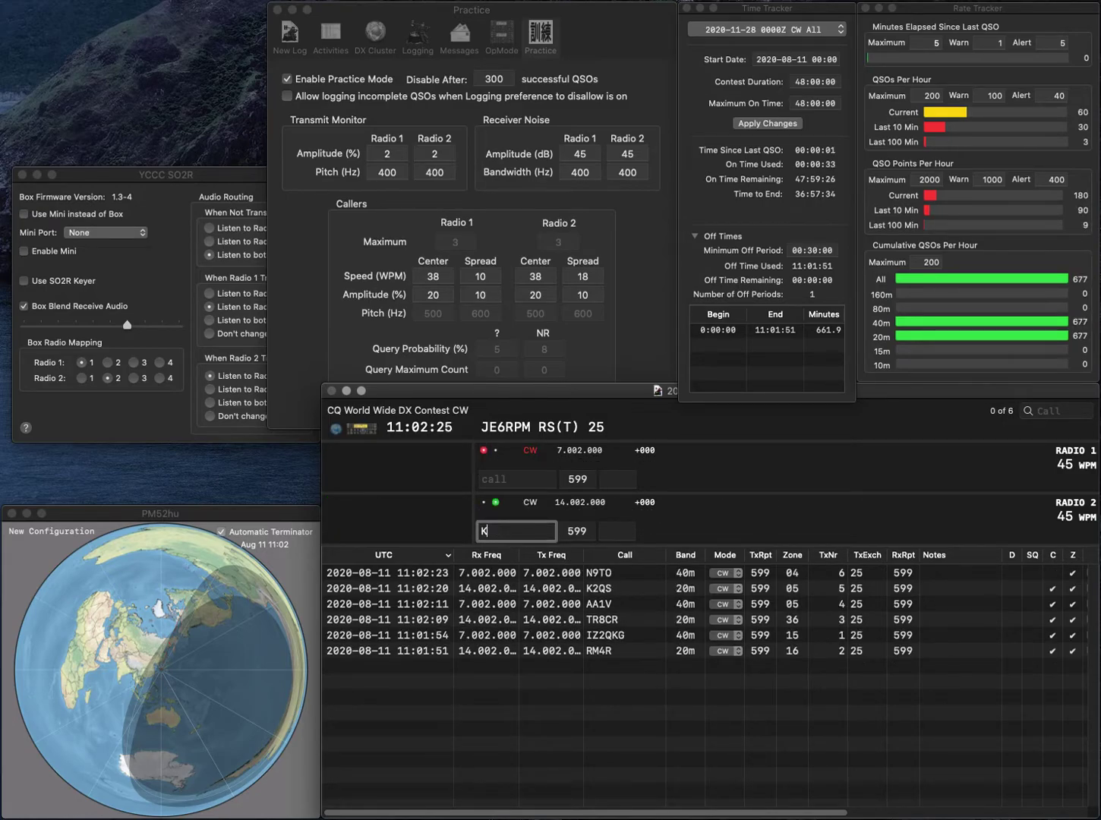
pyautogui.press('Return')
pyautogui.write('D')
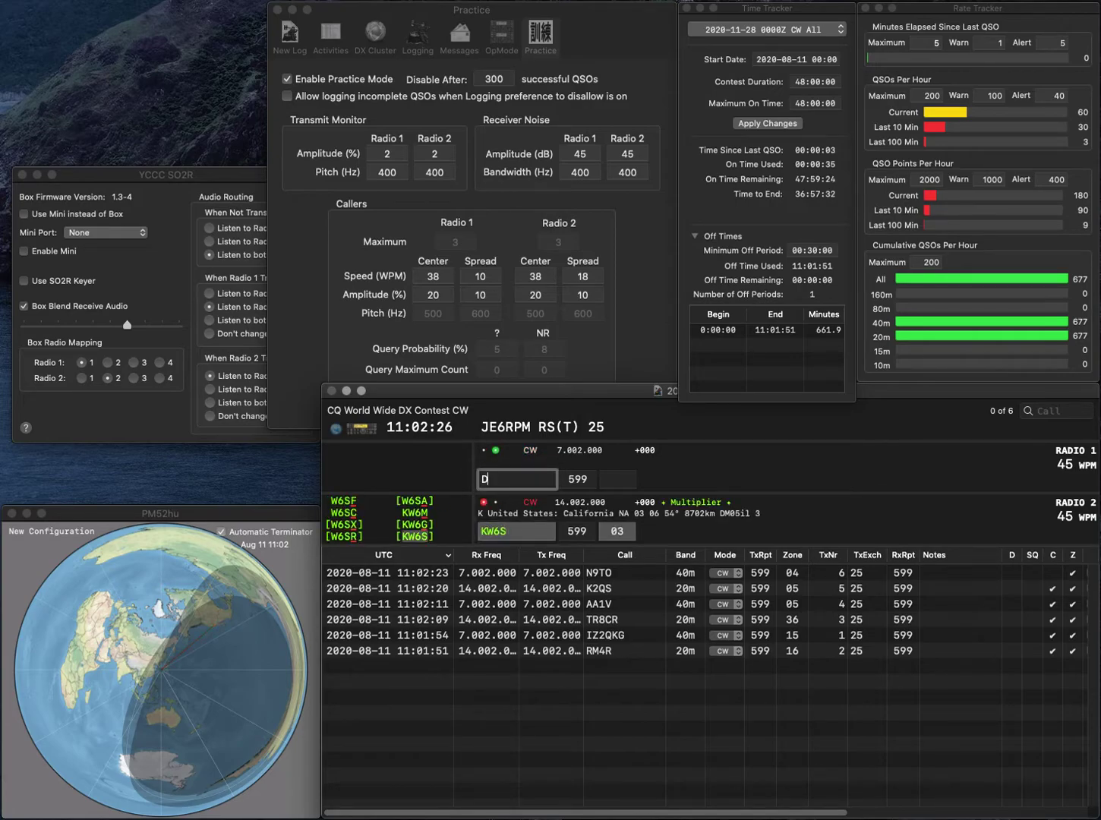
pyautogui.write('1UUKD1UU')
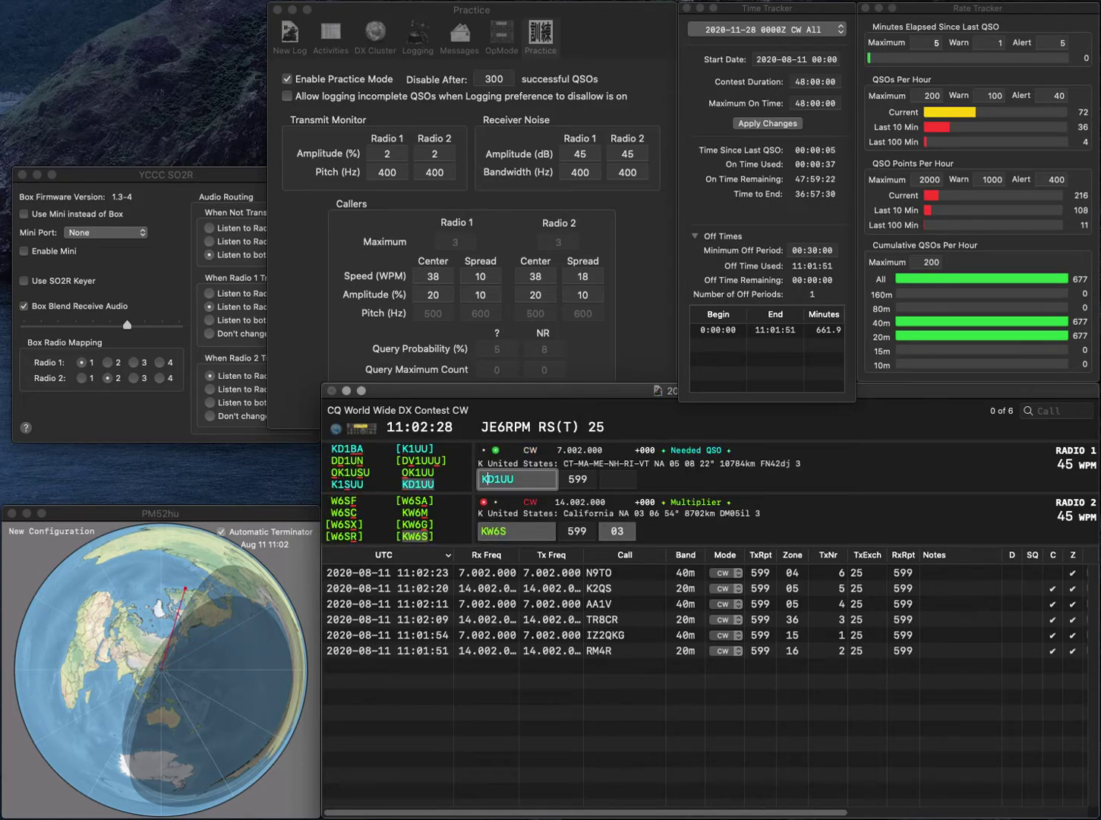
pyautogui.press('Return')
pyautogui.press('Return')
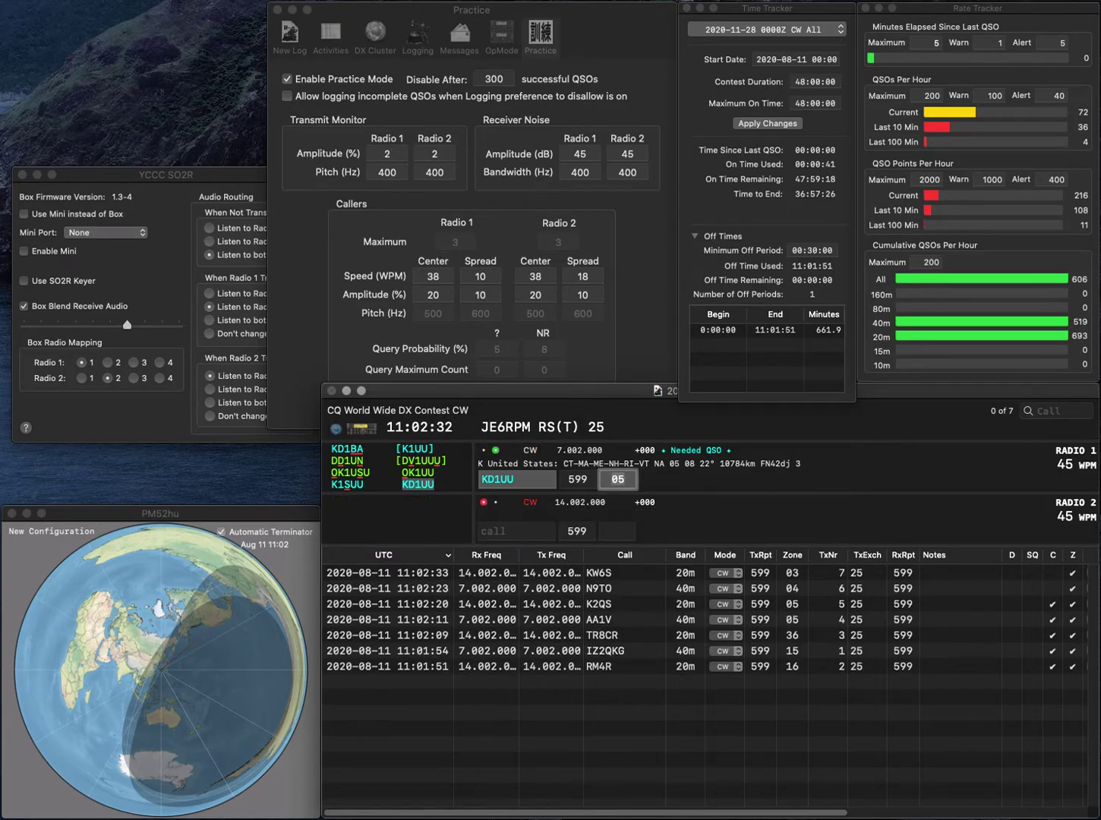
pyautogui.press('Return')
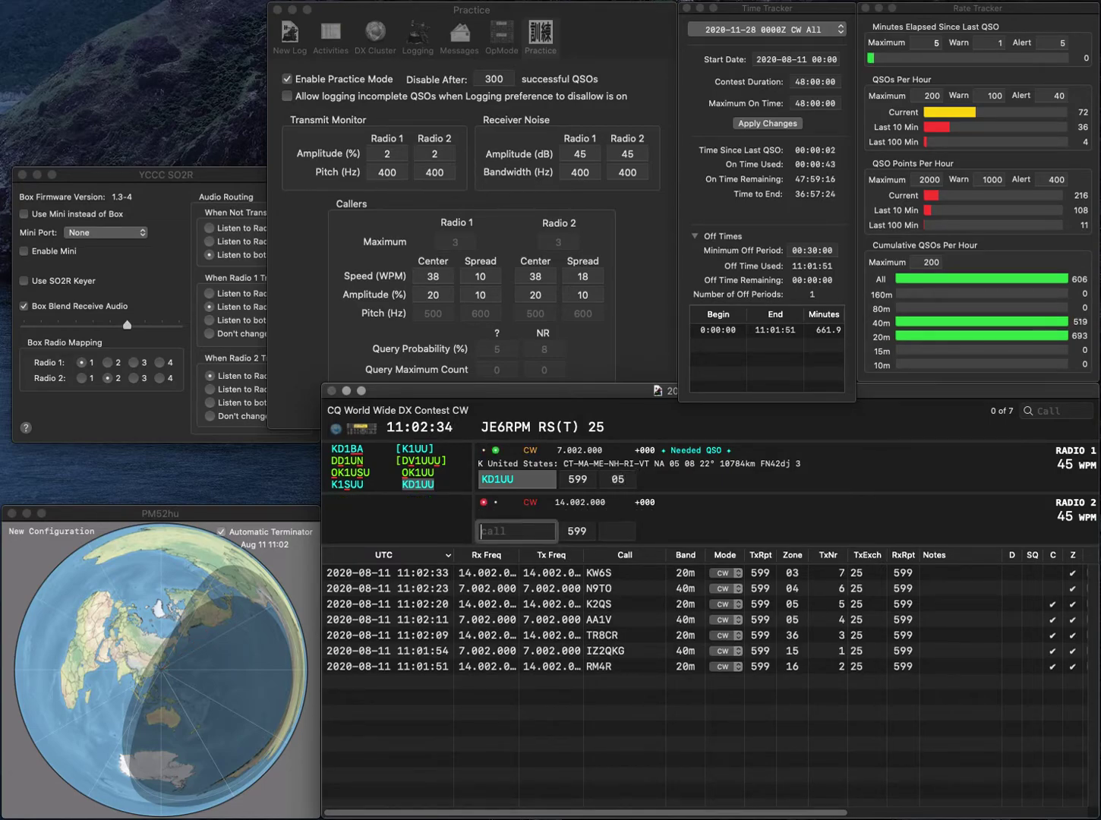
pyautogui.write('NZ')
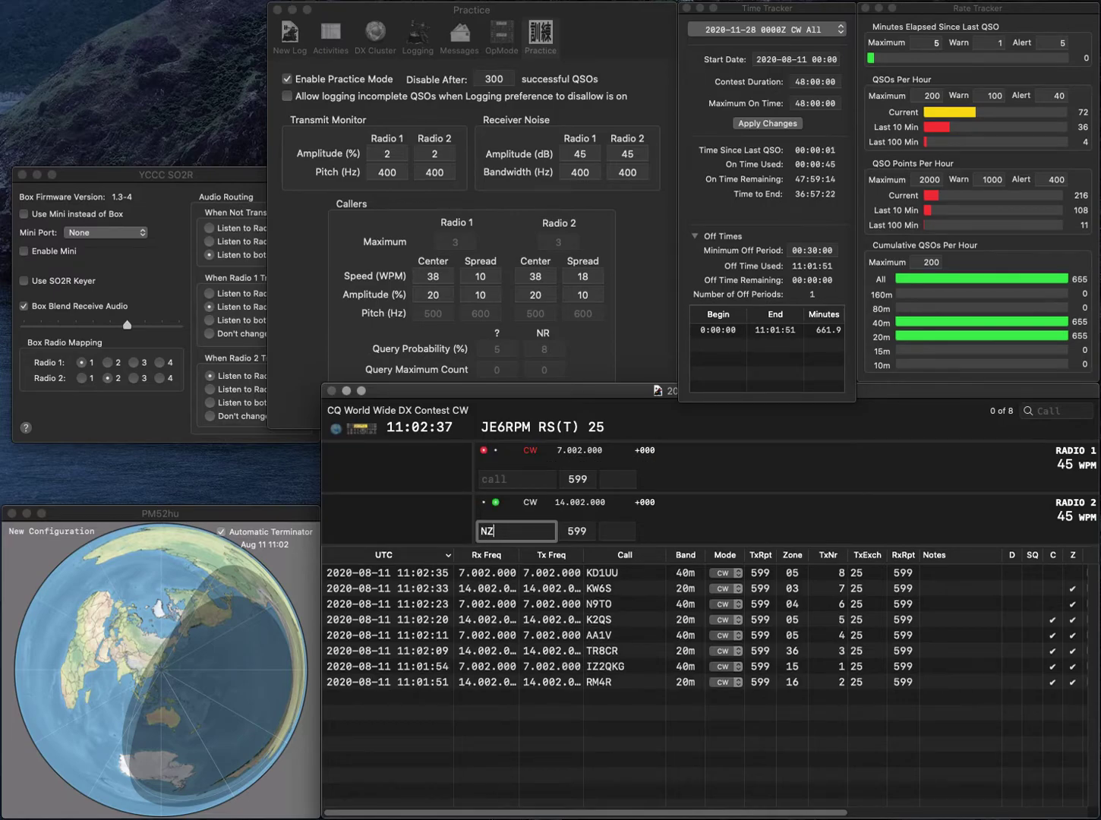
pyautogui.write('1J')
pyautogui.press('Return')
pyautogui.write('CO2JD')
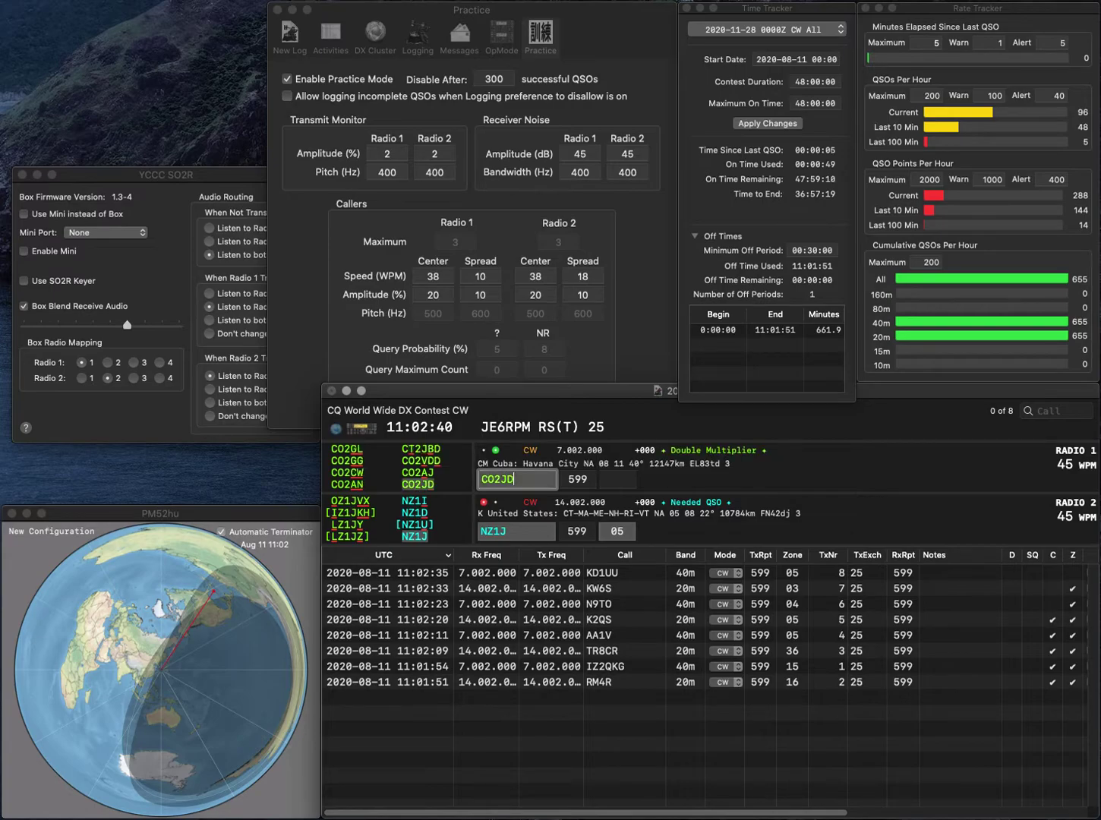
pyautogui.press('Return')
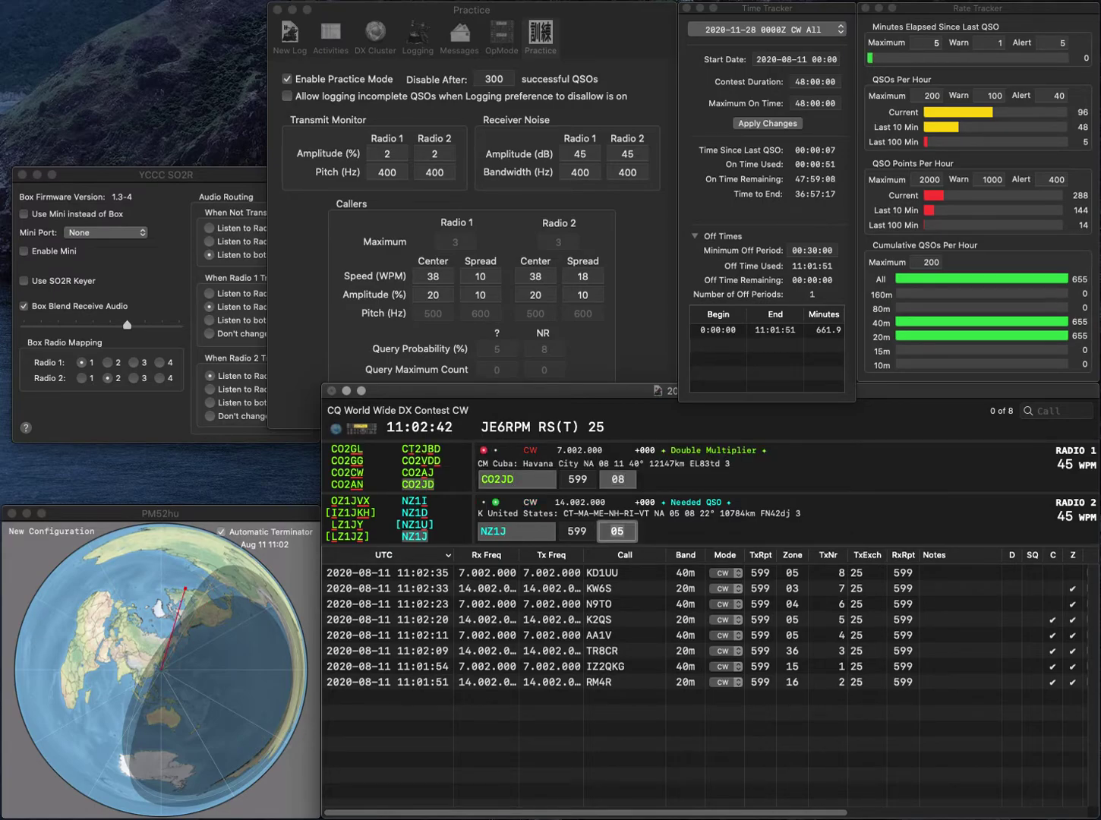
pyautogui.press('Return')
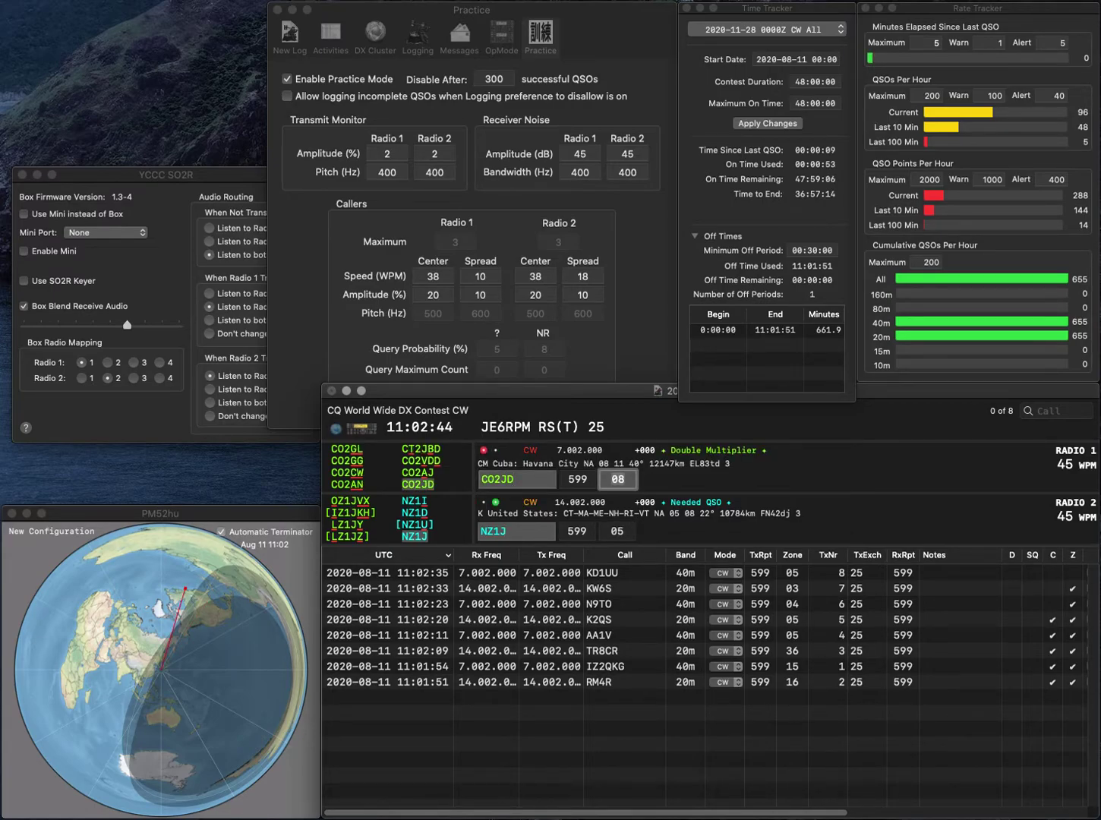
pyautogui.press('Return')
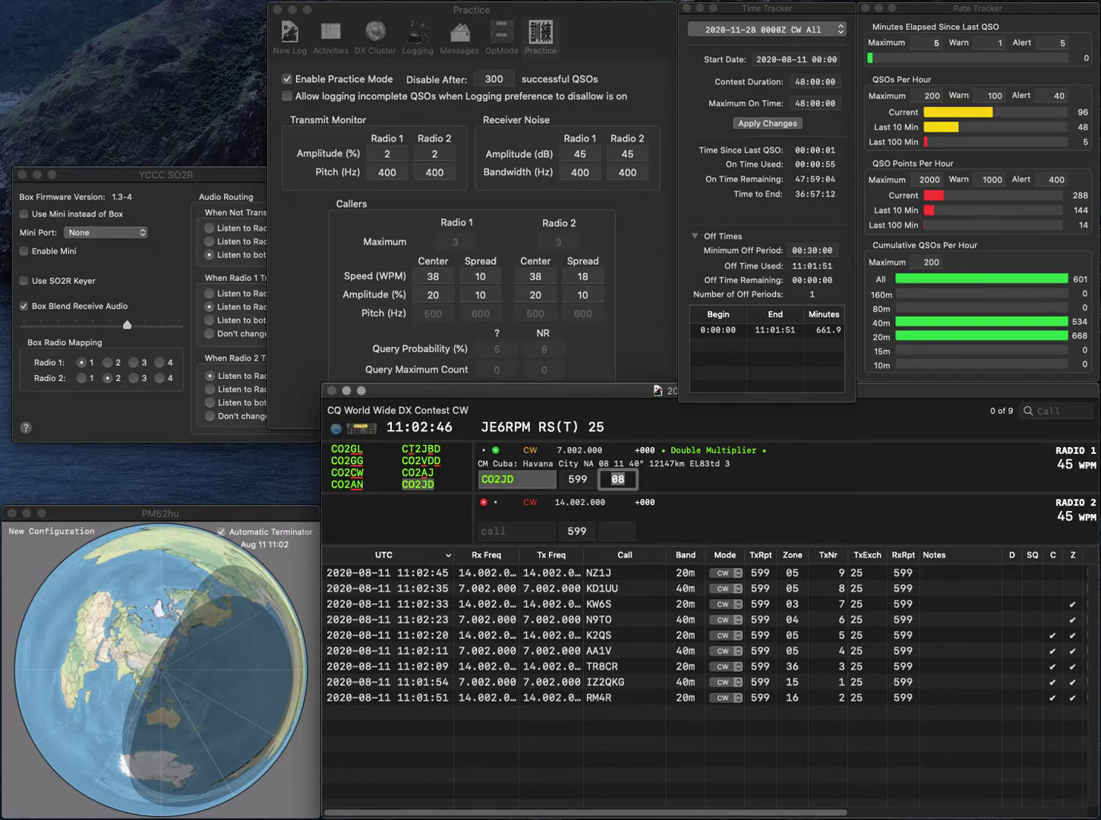
pyautogui.write('W')
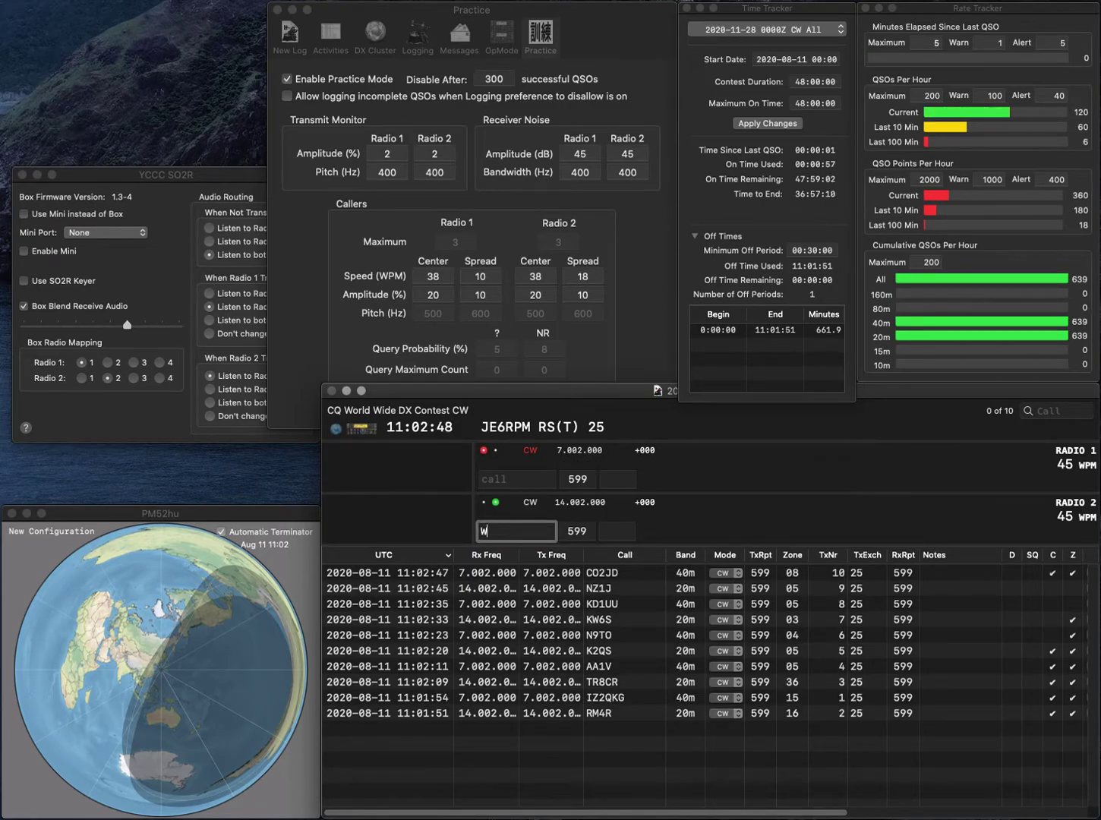
pyautogui.write('B8ASI')
pyautogui.press('Return')
pyautogui.write('PY2ZEA')
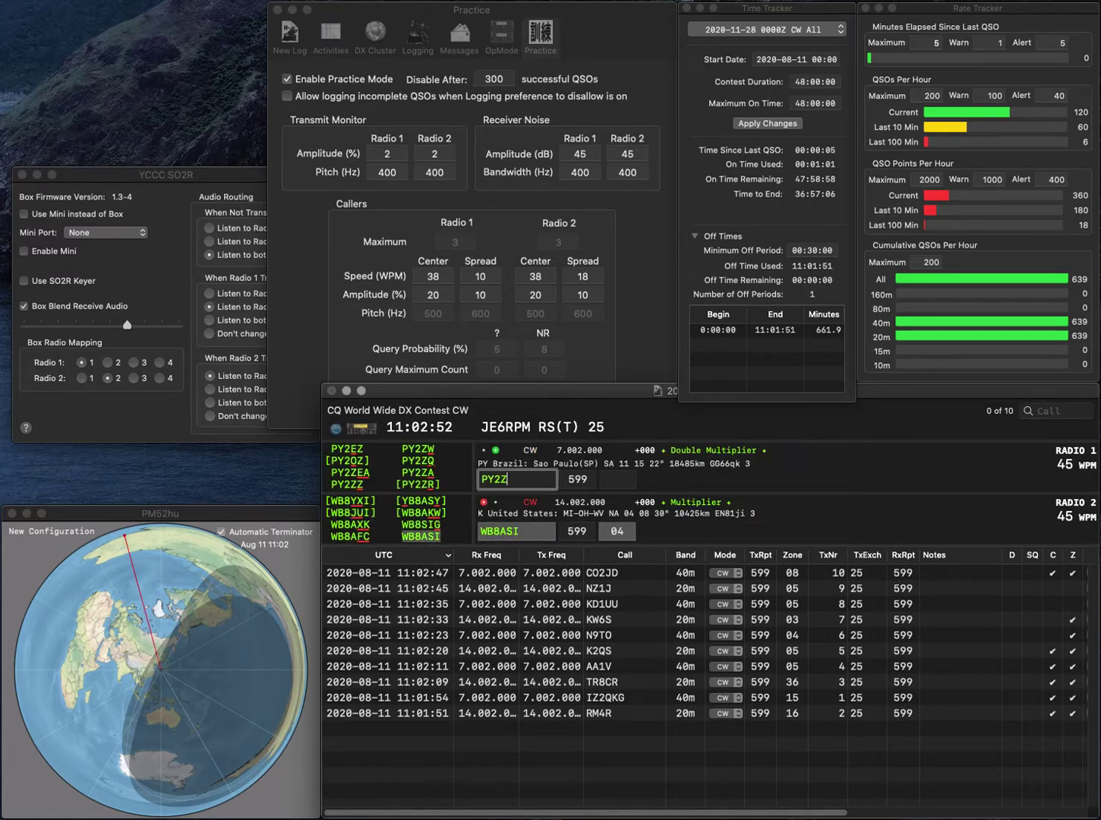
pyautogui.press('Return')
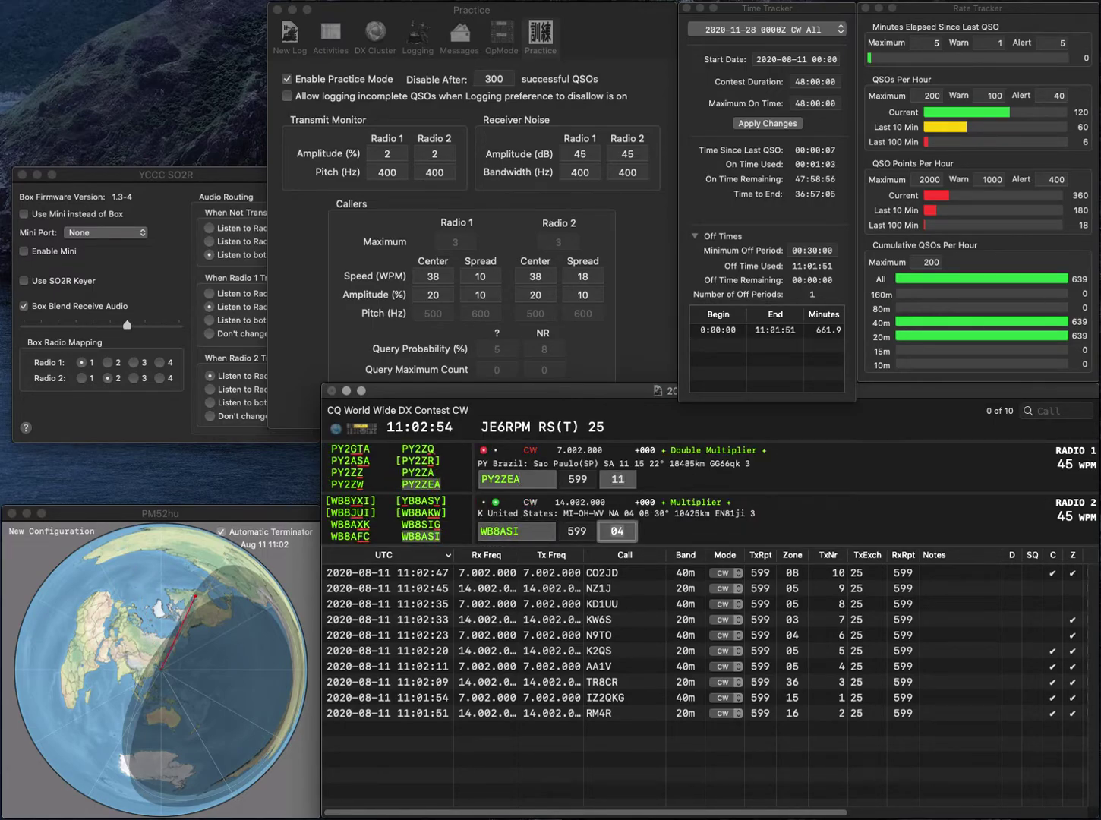
pyautogui.press('Return')
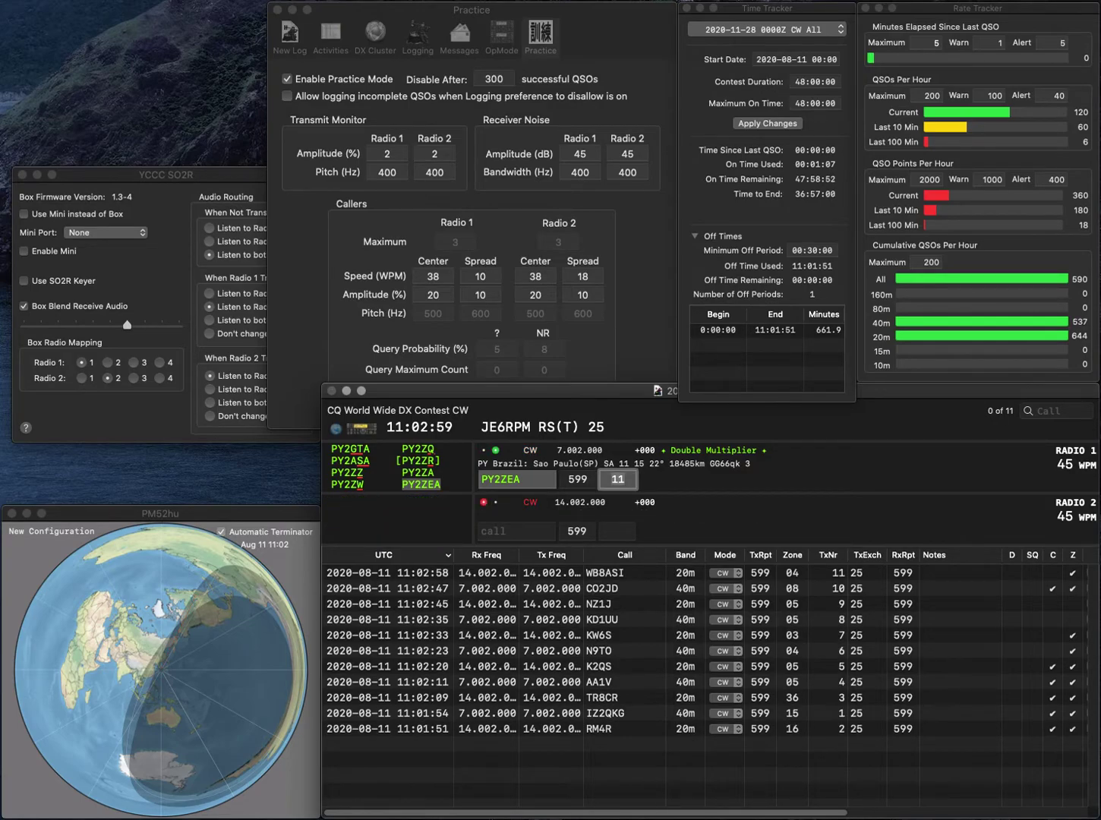
pyautogui.press('Return')
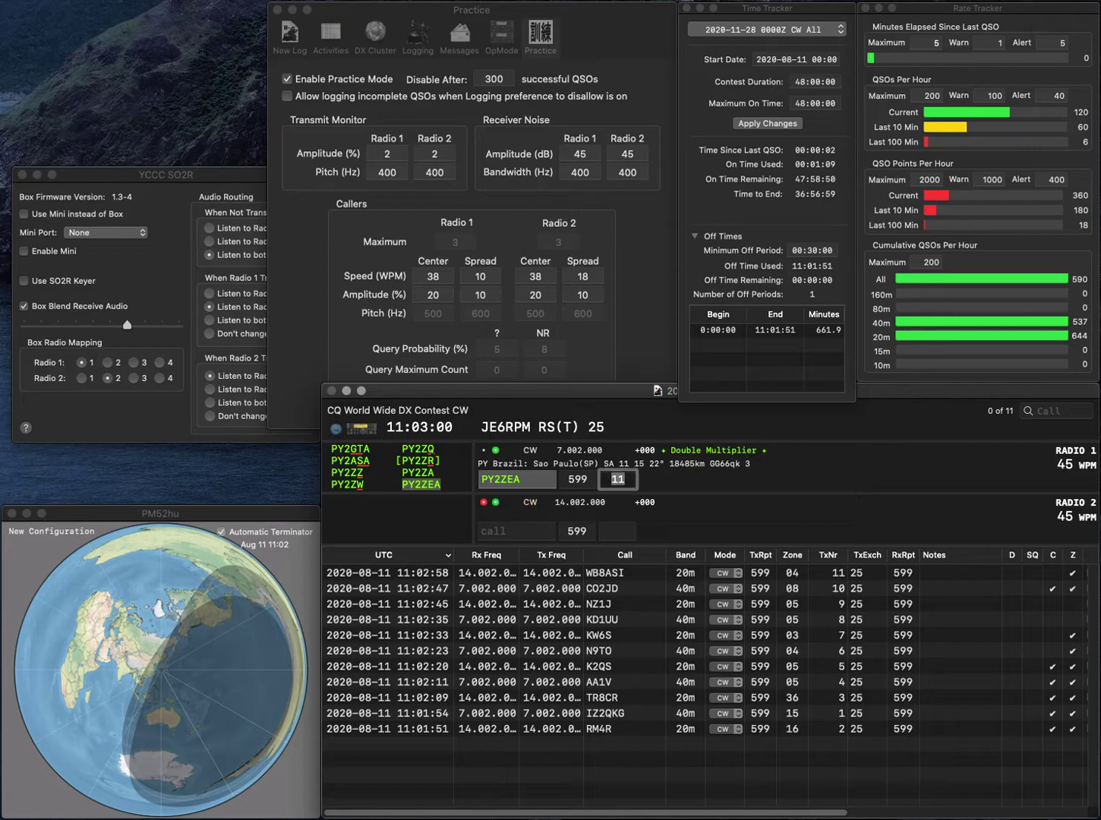
pyautogui.write('G')
pyautogui.write('4YRO')
pyautogui.press('Return')
pyautogui.write('AA')
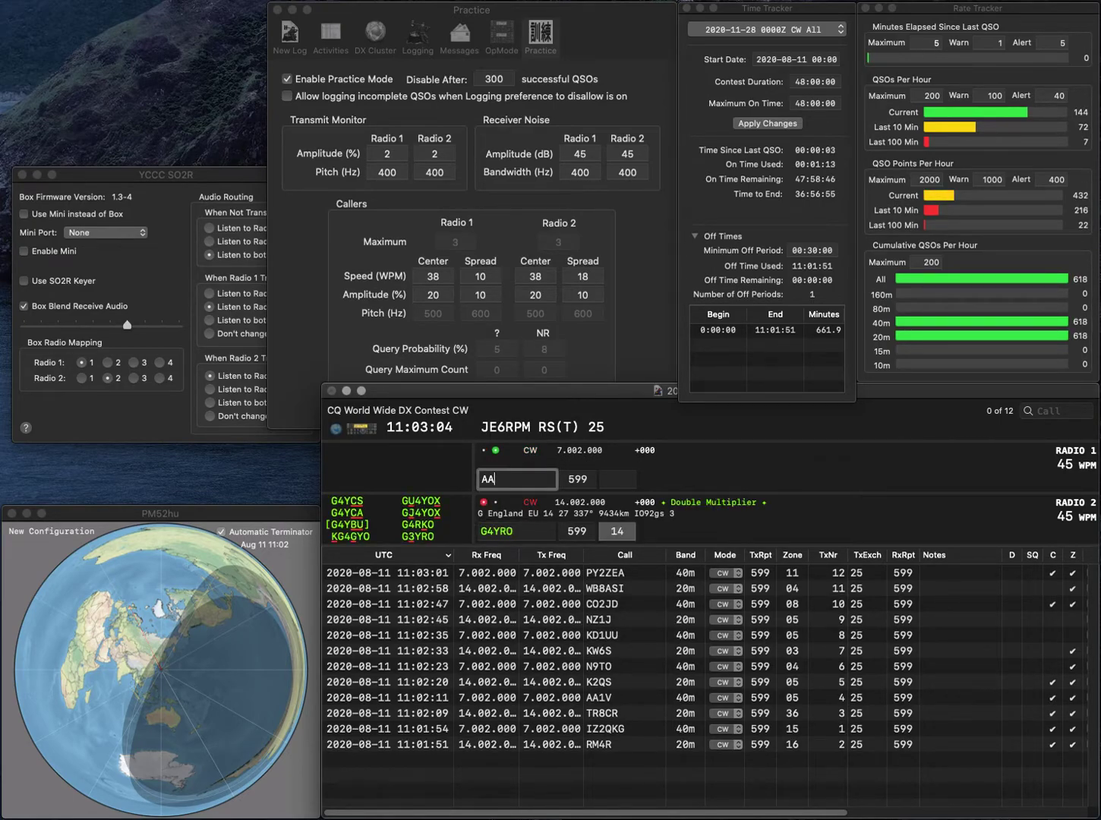
pyautogui.write('5AH')
pyautogui.press('Return')
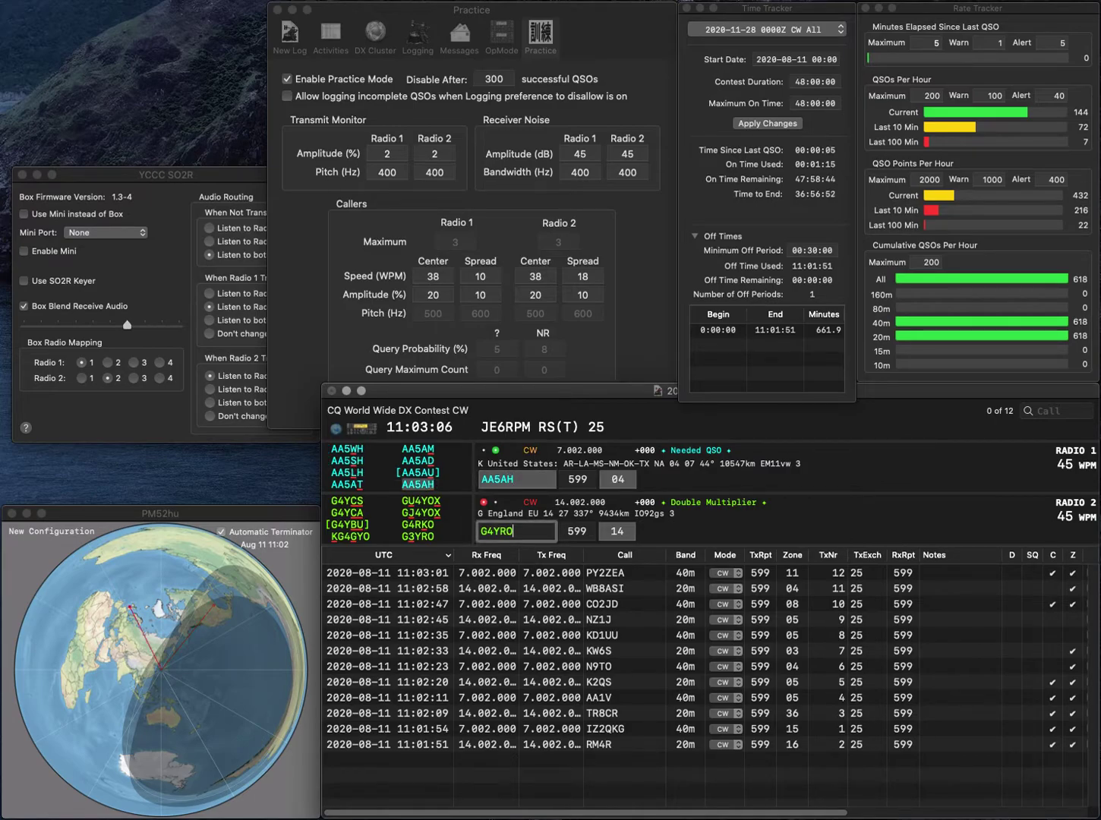
pyautogui.press('Left')
pyautogui.press('Left')
pyautogui.press('Left')
pyautogui.press('Left')
pyautogui.press('Delete')
pyautogui.write('3')
pyautogui.press('Return')
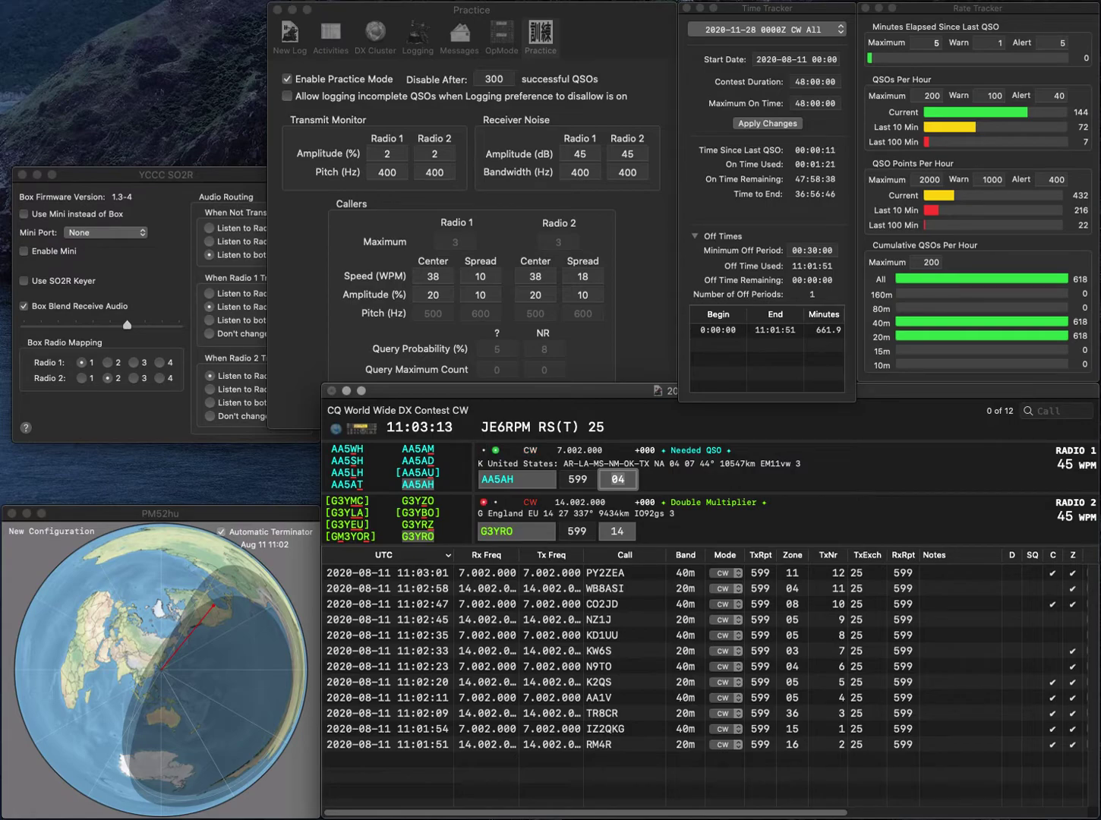
pyautogui.press('Return')
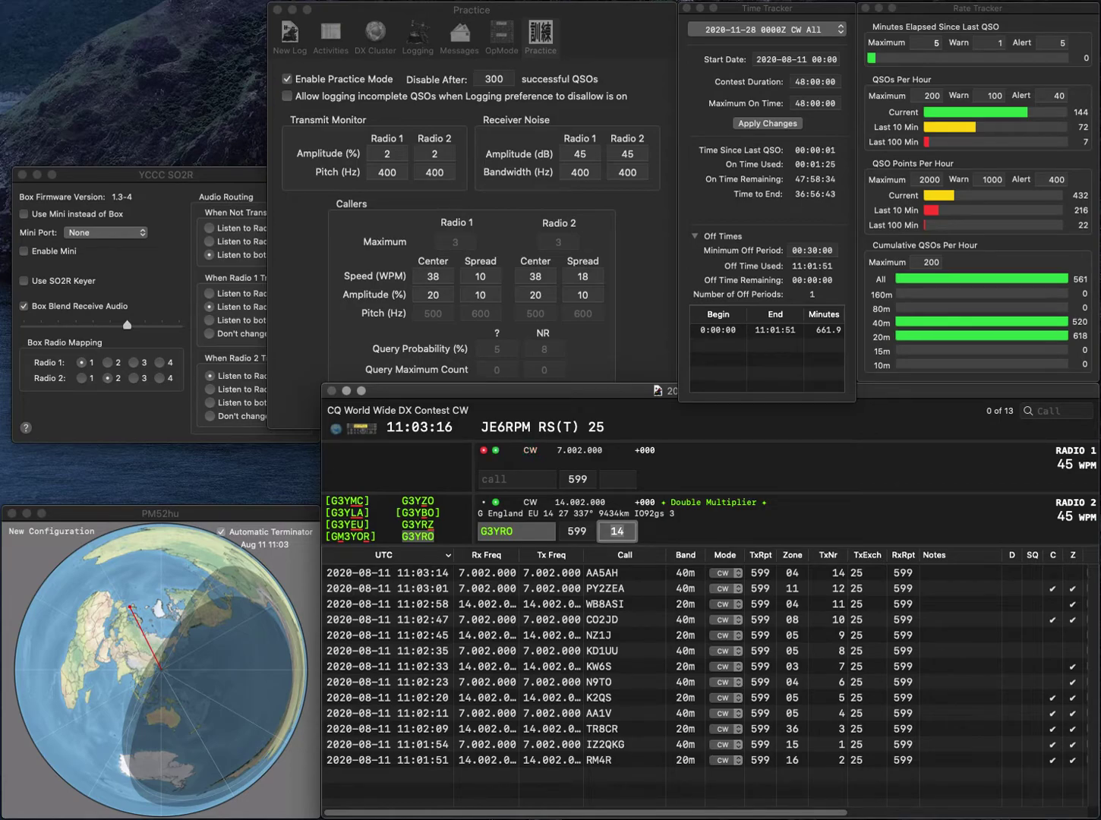
pyautogui.press('Return')
# - Enter the partial calls KB8S on Radio 1 and N6 on Radio 2, and answer both callers
pyautogui.write('KB8')
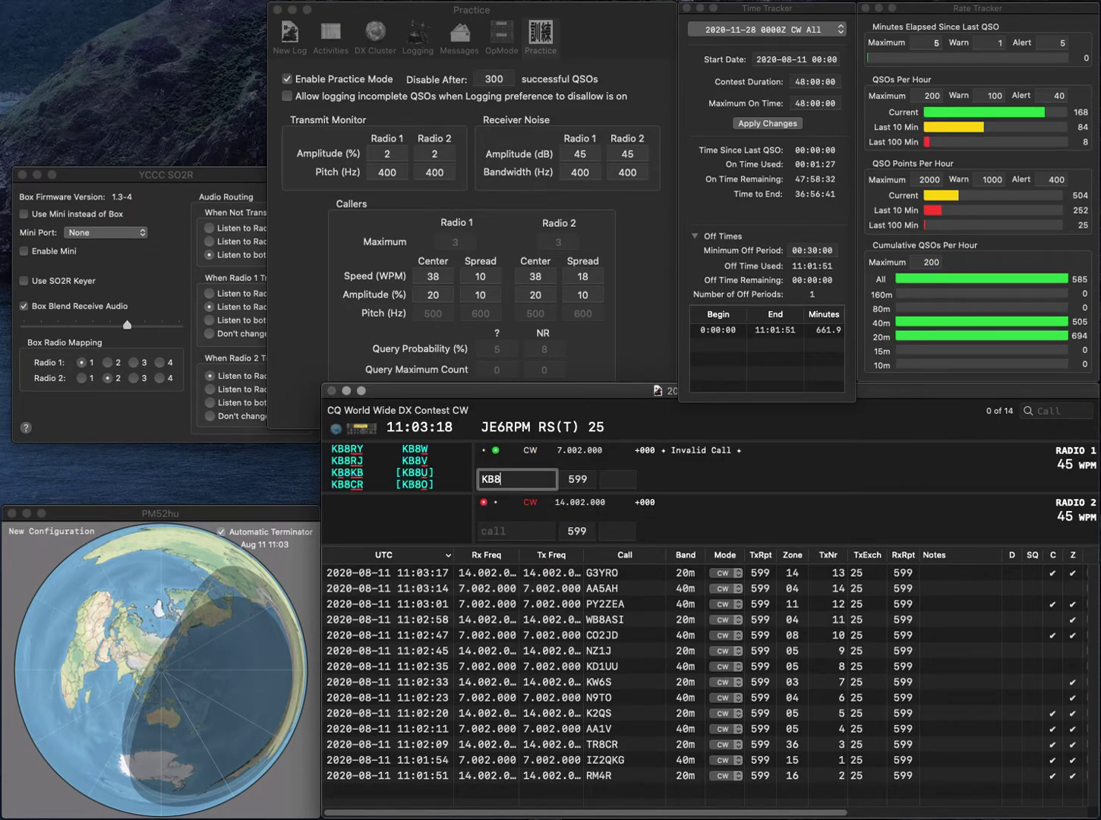
pyautogui.write('S')
pyautogui.press('Return')
pyautogui.write('N')
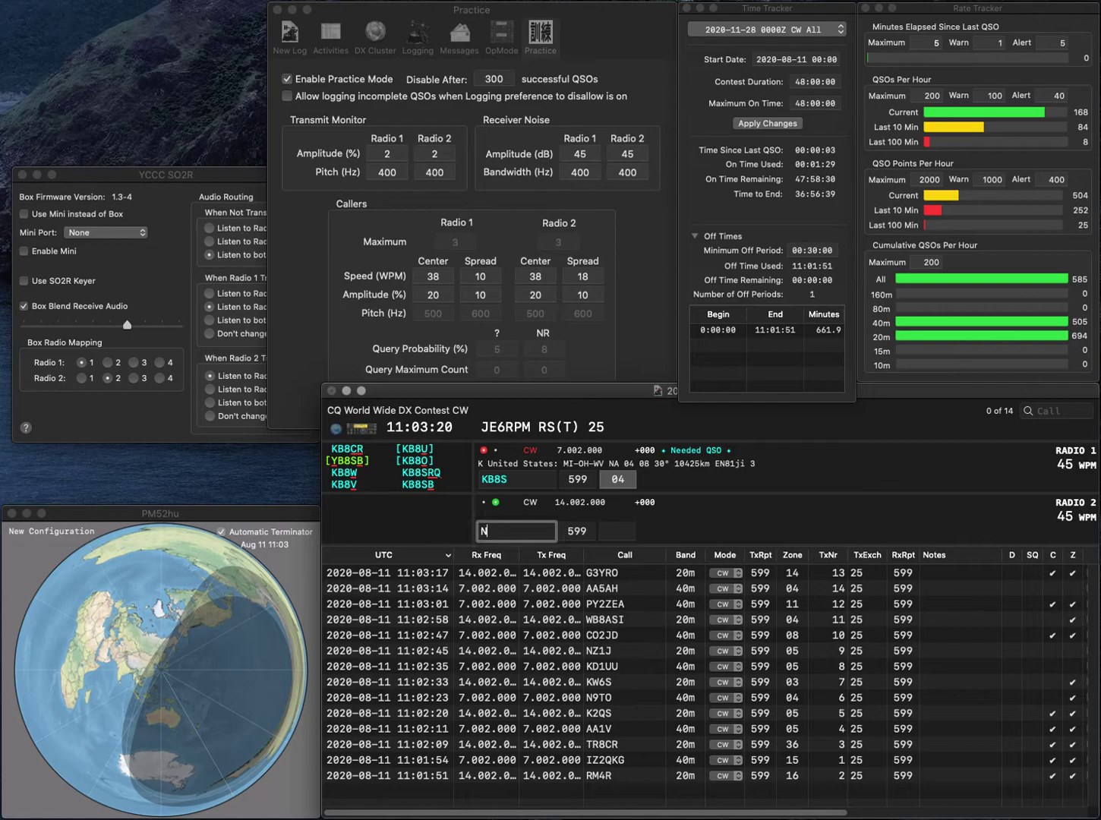
pyautogui.write('6')
pyautogui.press('Return')
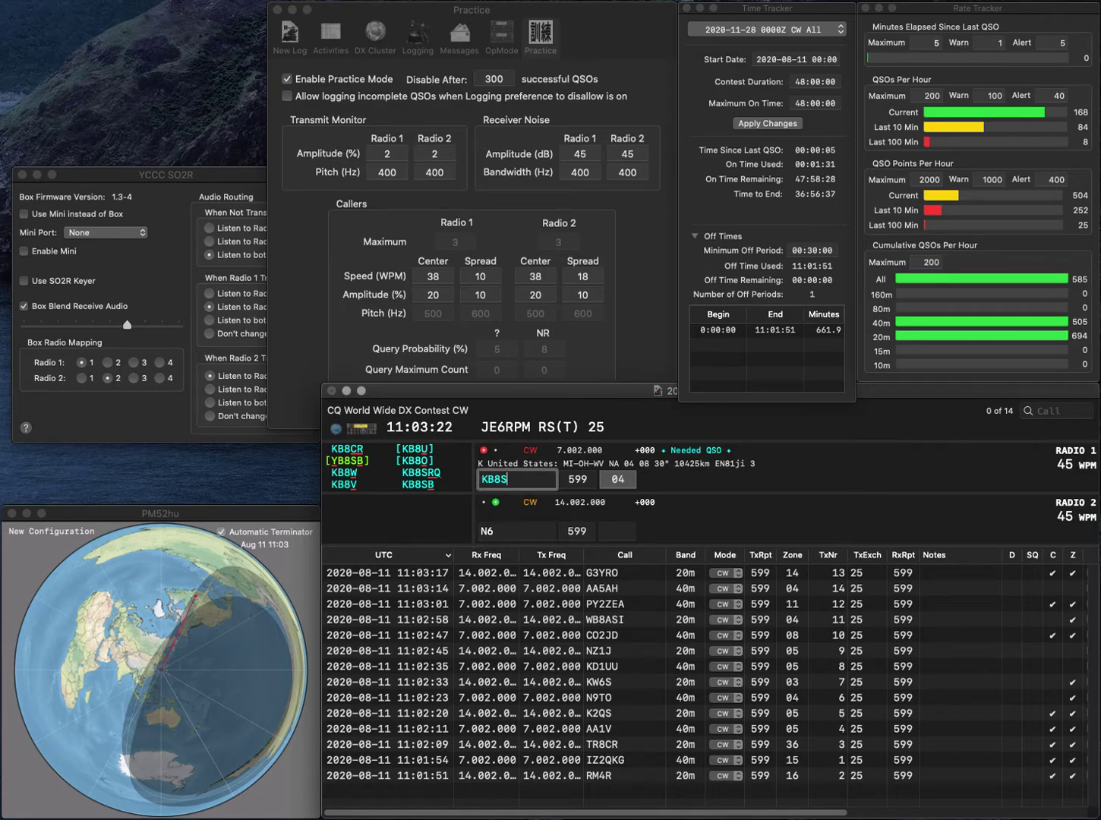
pyautogui.press('BackSpace')
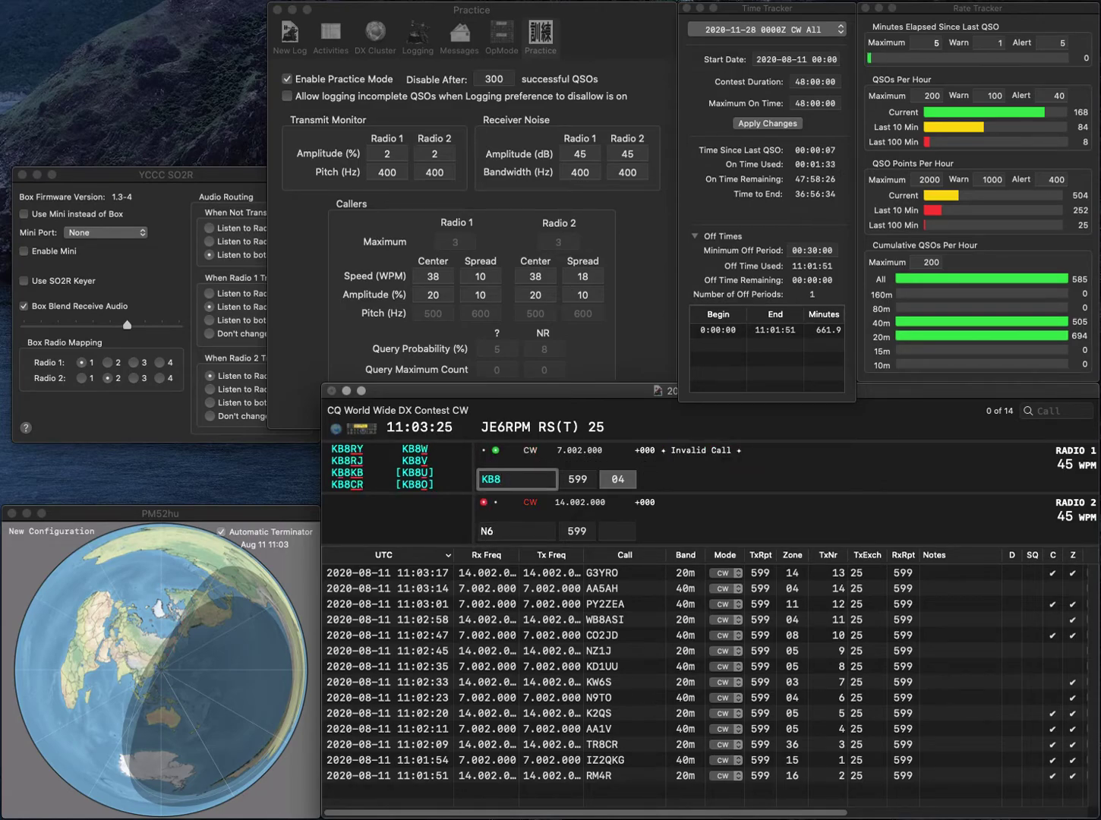
pyautogui.write('USN')
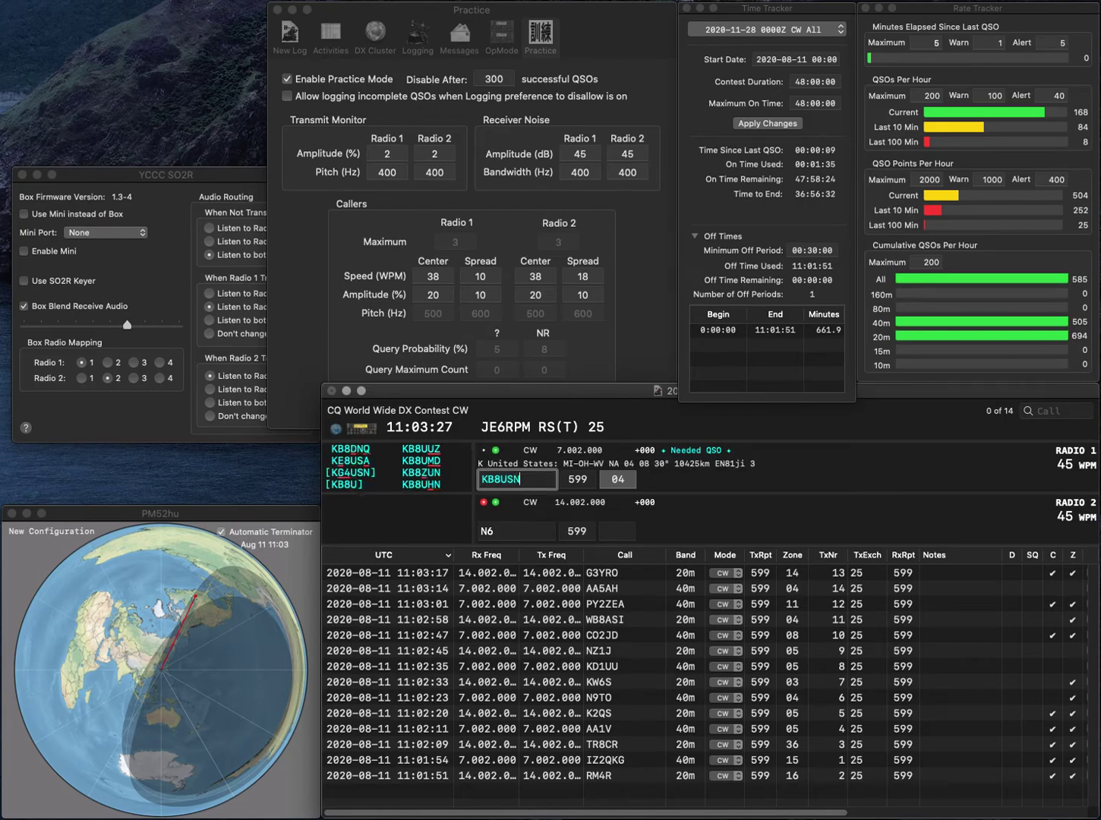
pyautogui.press('Left')
pyautogui.press('BackSpace')
pyautogui.press('BackSpace')
pyautogui.press('Down')
pyautogui.press('Up')
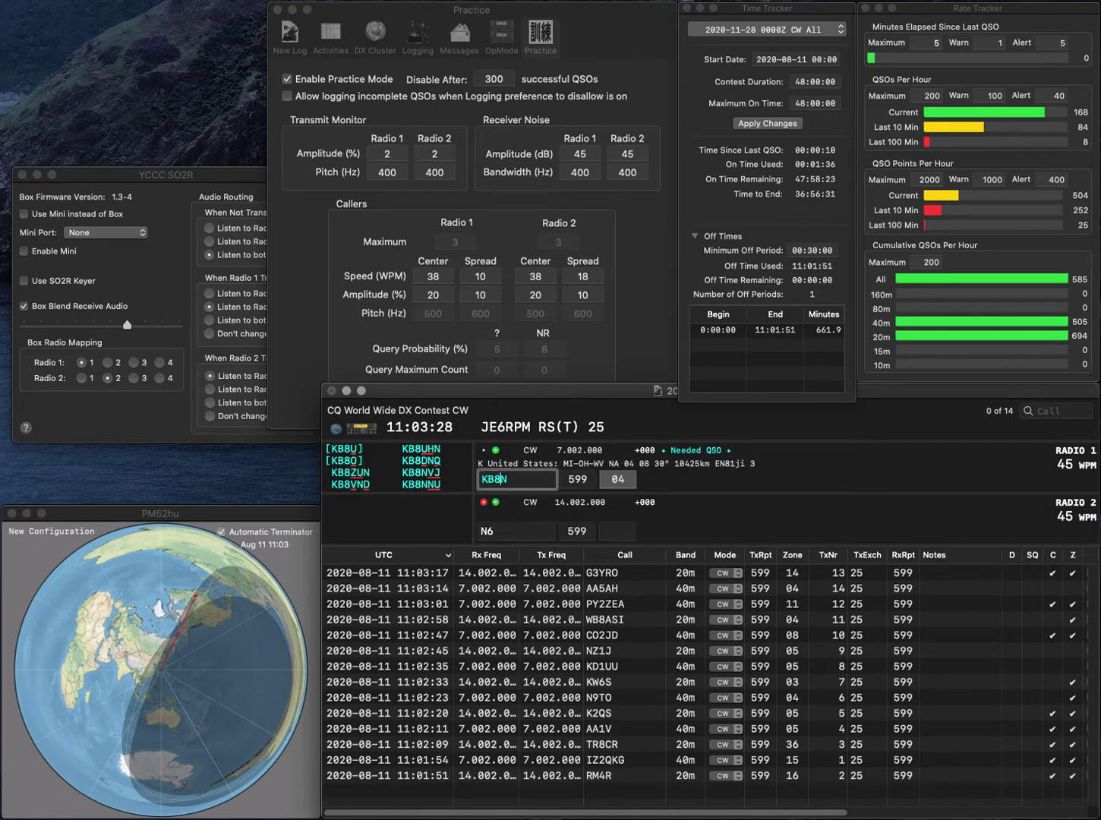
pyautogui.write('UH')
pyautogui.press('Return')
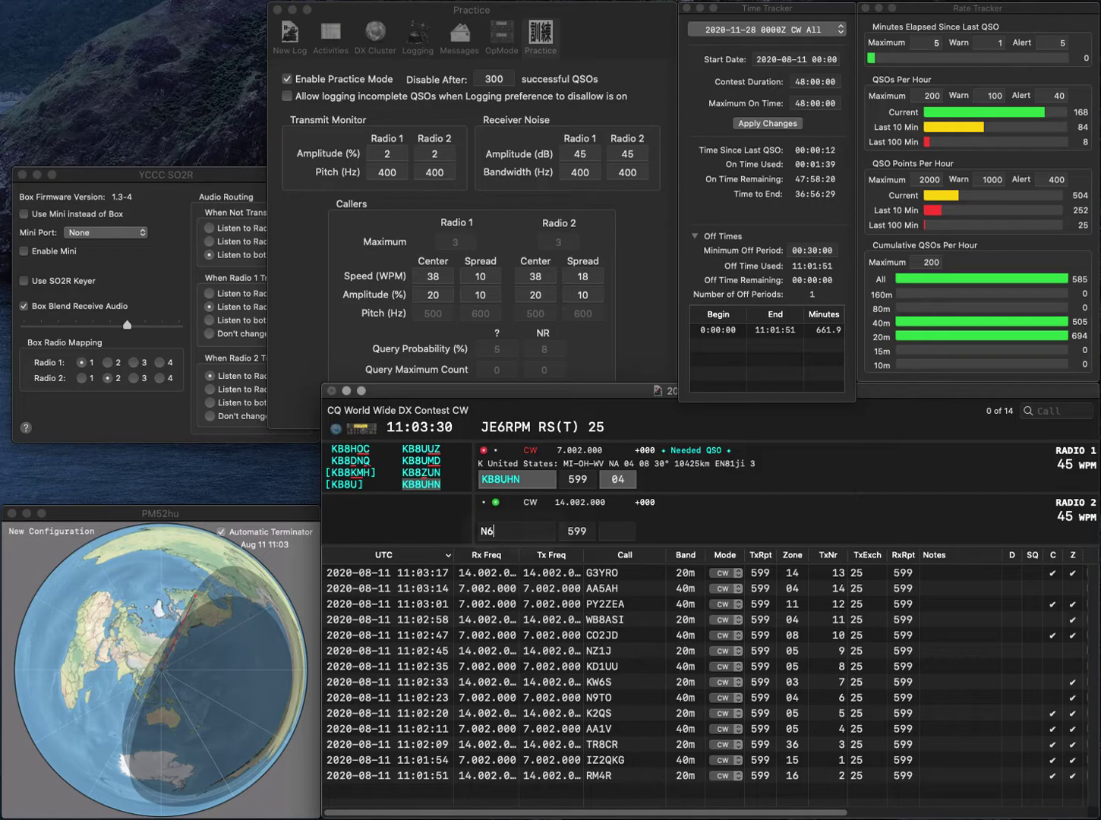
# - Complete the Radio 2 call as N6FS, and log KB8UHN on Radio 1 and N6FS on Radio 2
pyautogui.write('FS')
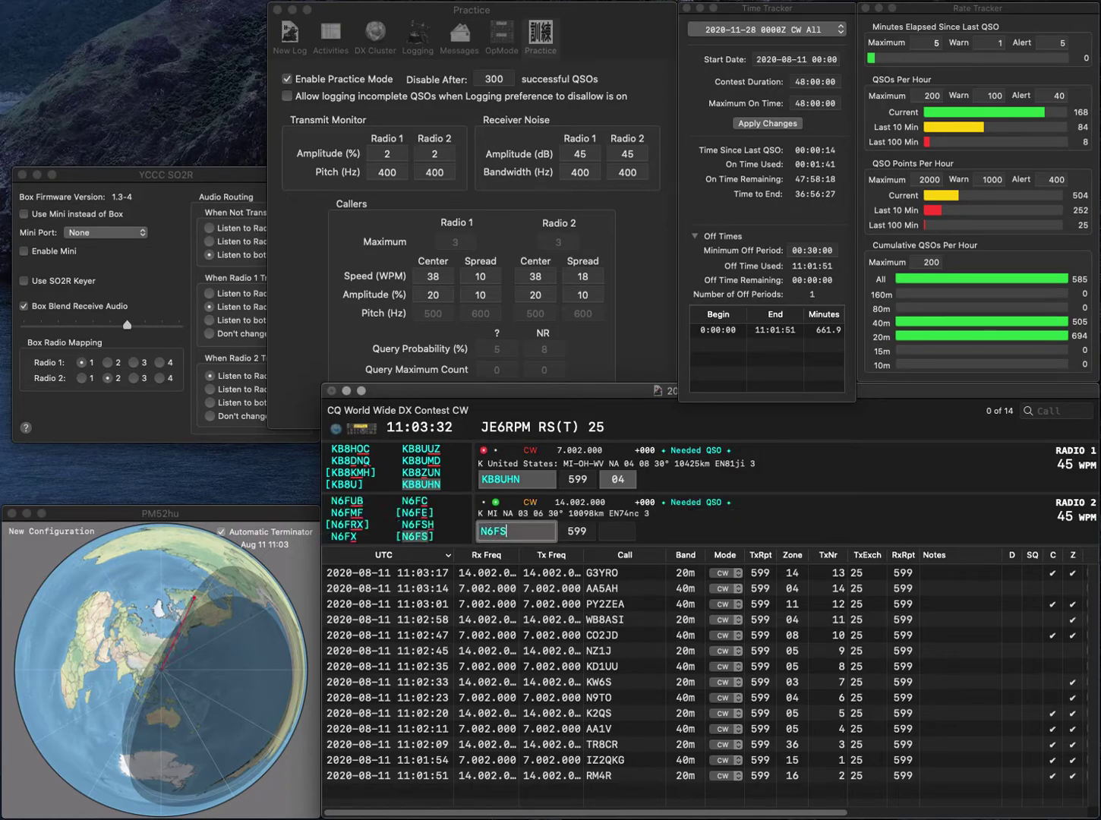
pyautogui.press('Return')
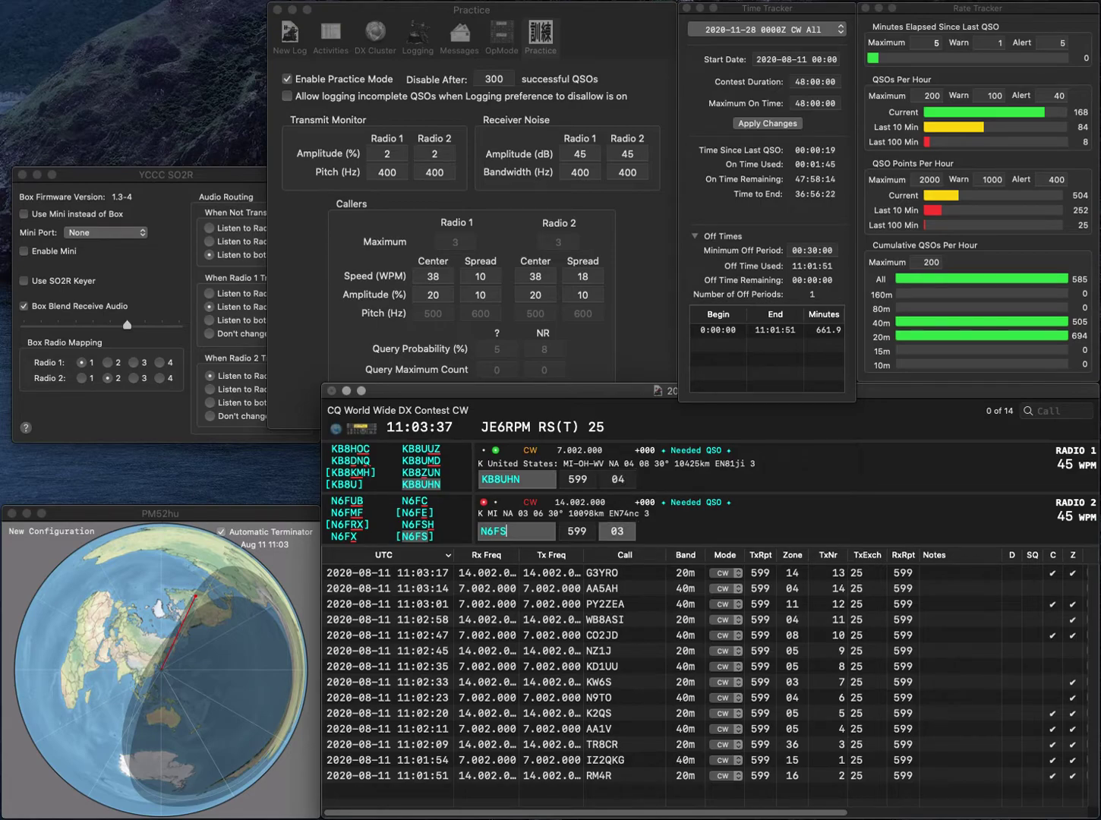
pyautogui.press('Return')
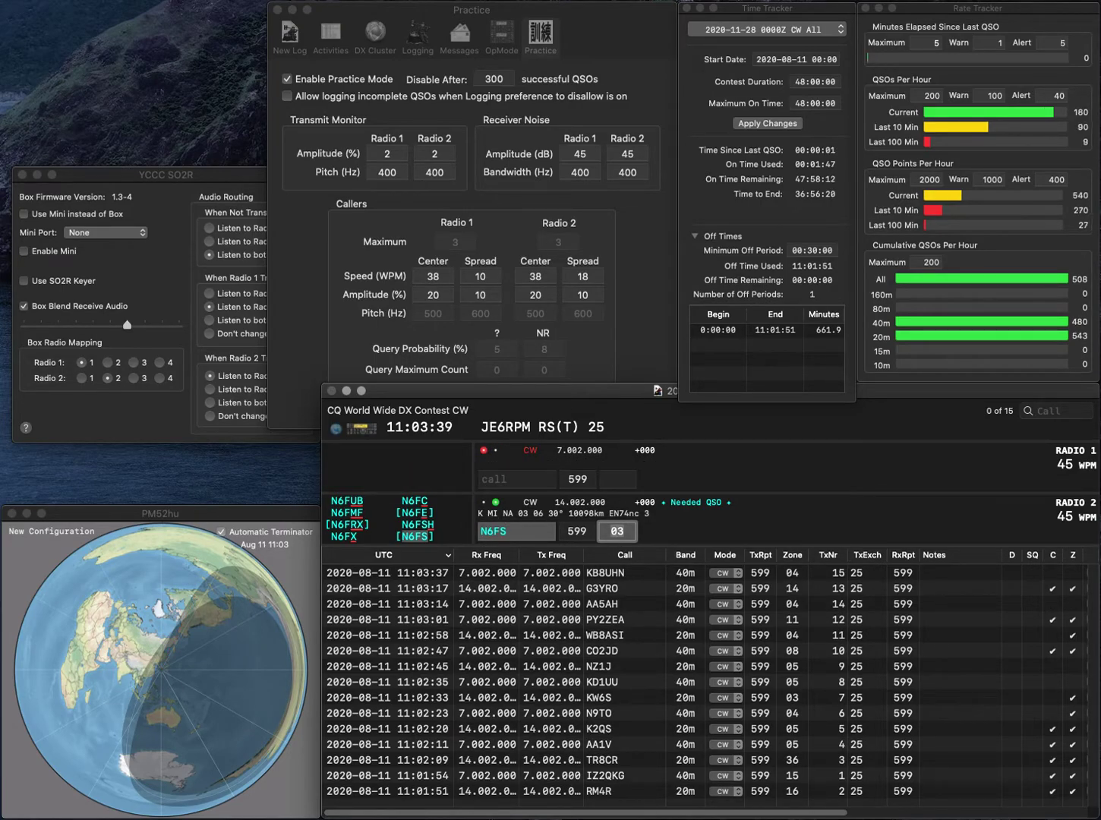
pyautogui.press('Return')
# - Work N4SAX on Radio 1 and EA1VT on Radio 2, and log both contacts
pyautogui.write('N4SAX')
pyautogui.press('Return')
pyautogui.write('EA1VT')
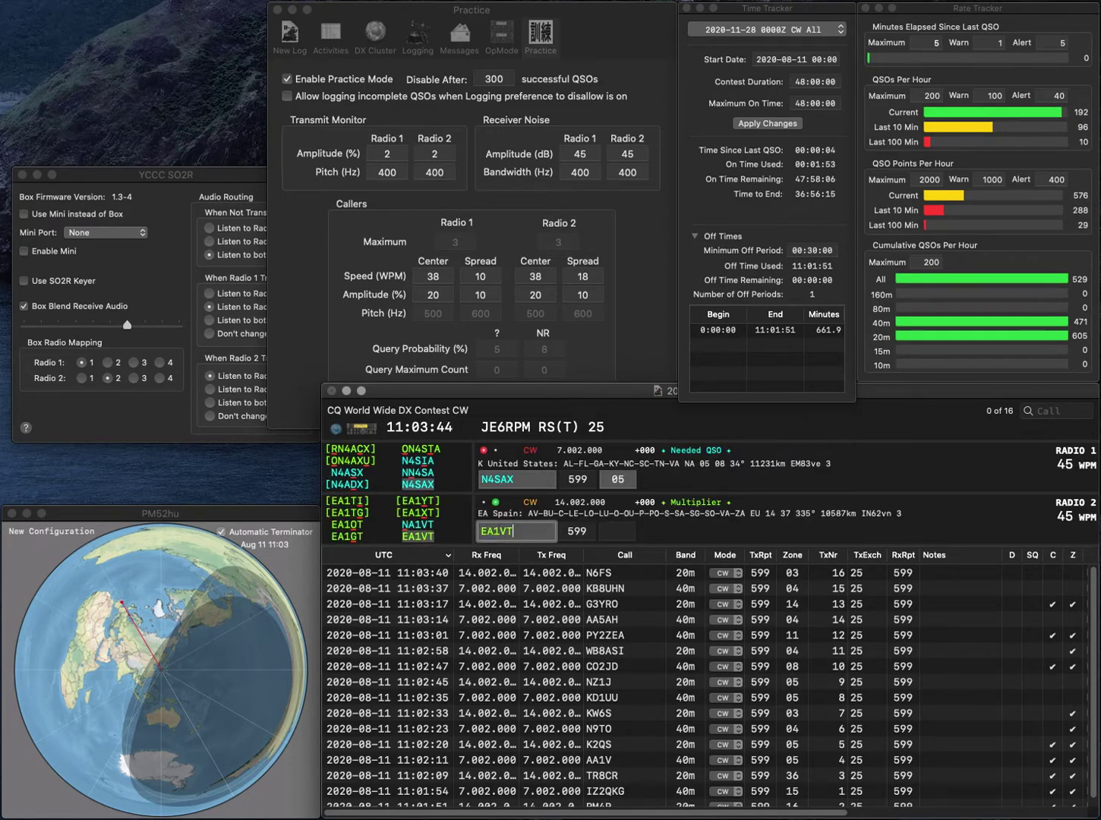
pyautogui.press('Return')
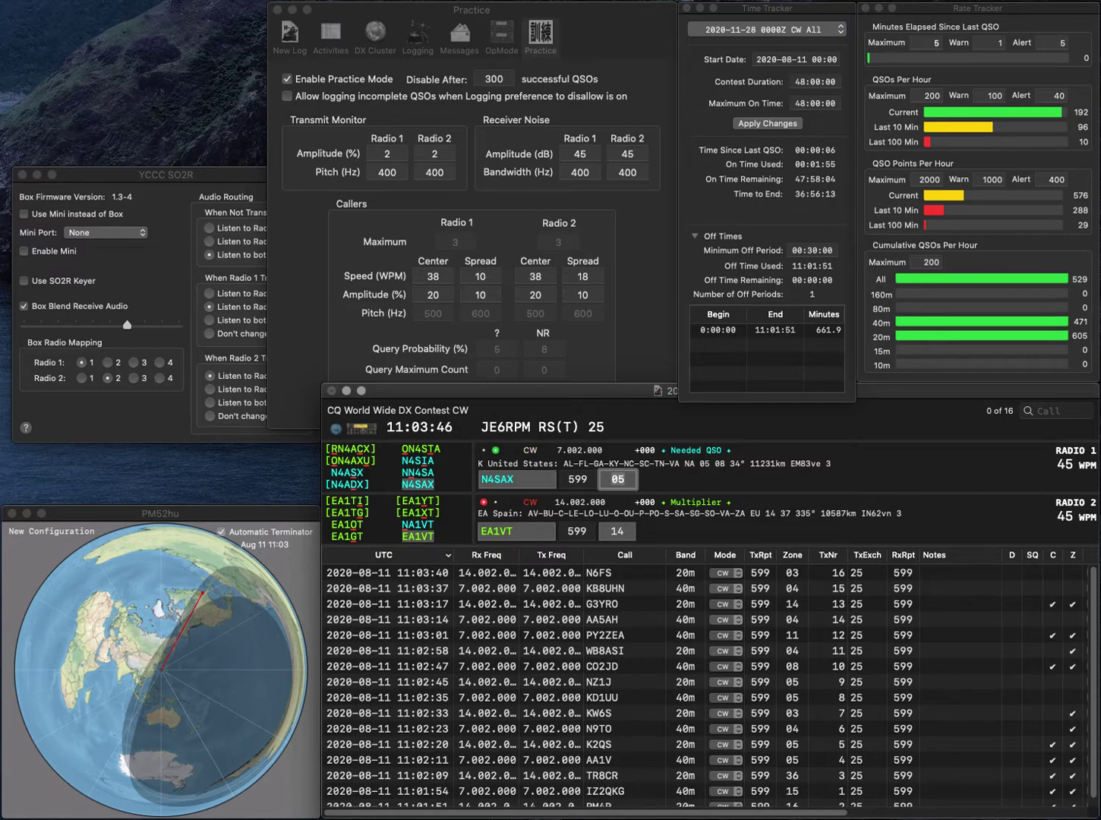
pyautogui.press('Return')
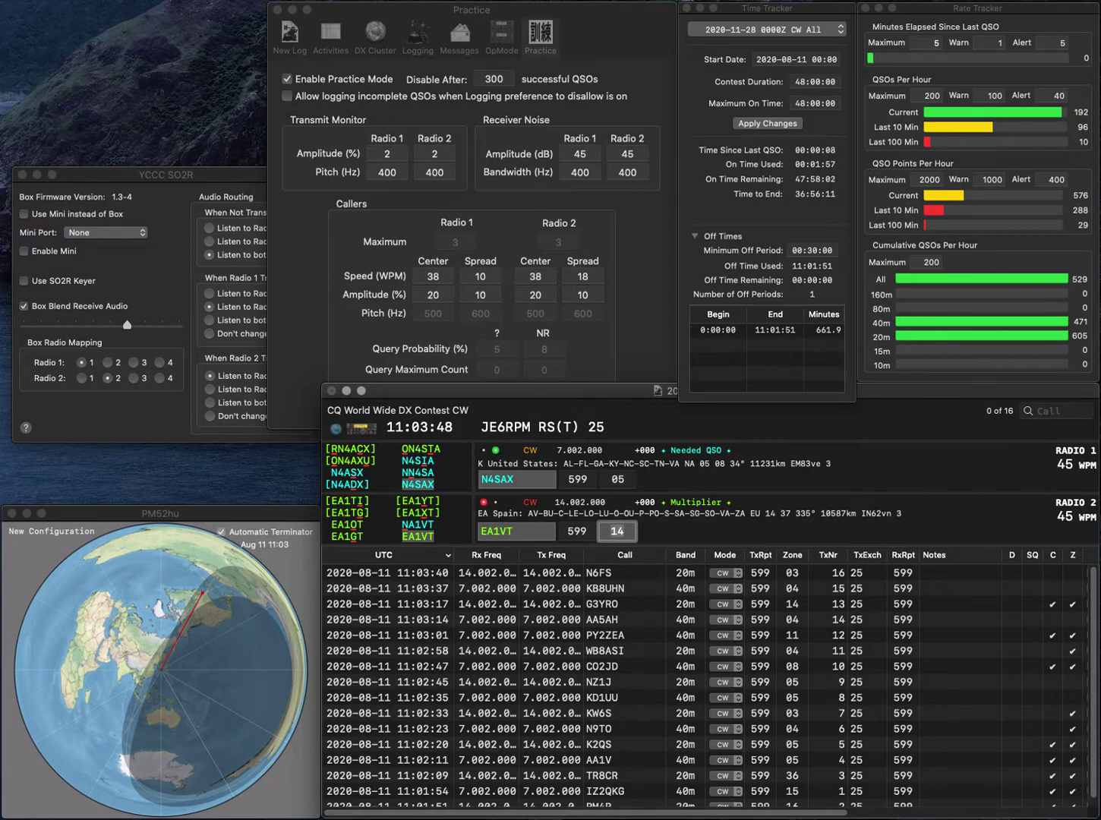
pyautogui.press('Return')
pyautogui.write('KF')
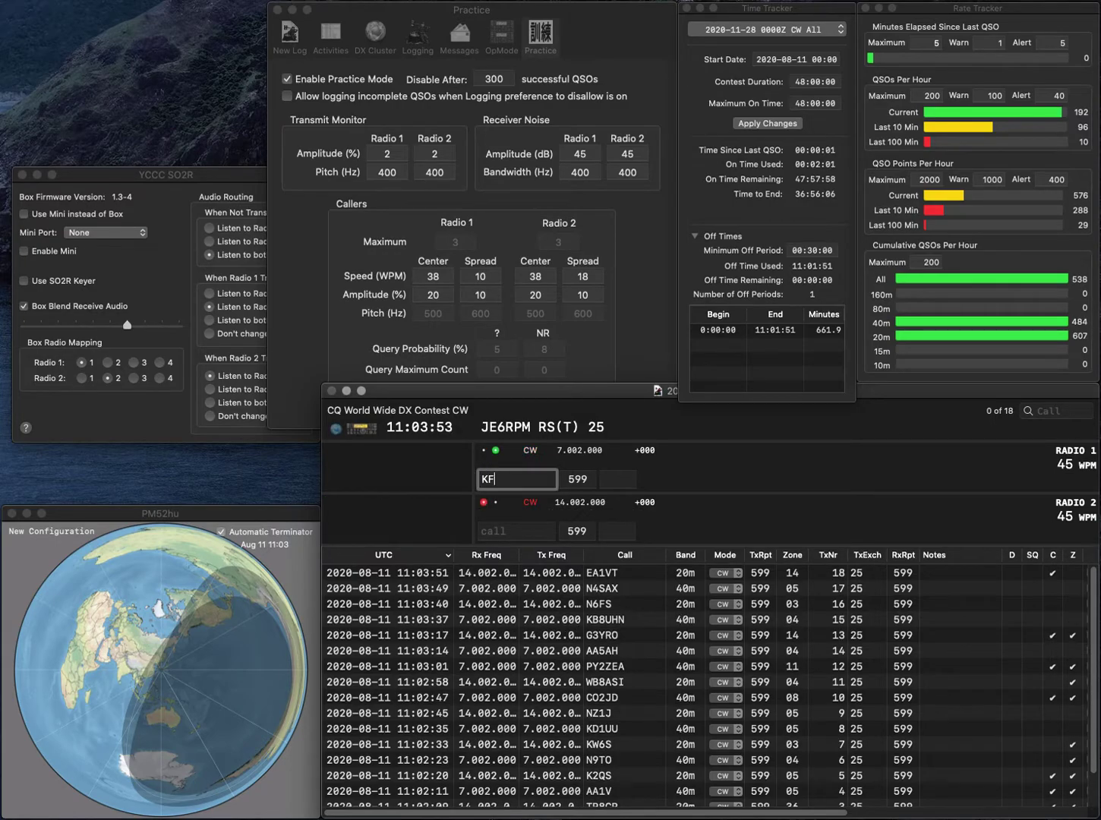
pyautogui.write('5YNN')
pyautogui.press('Return')
pyautogui.write('IK')
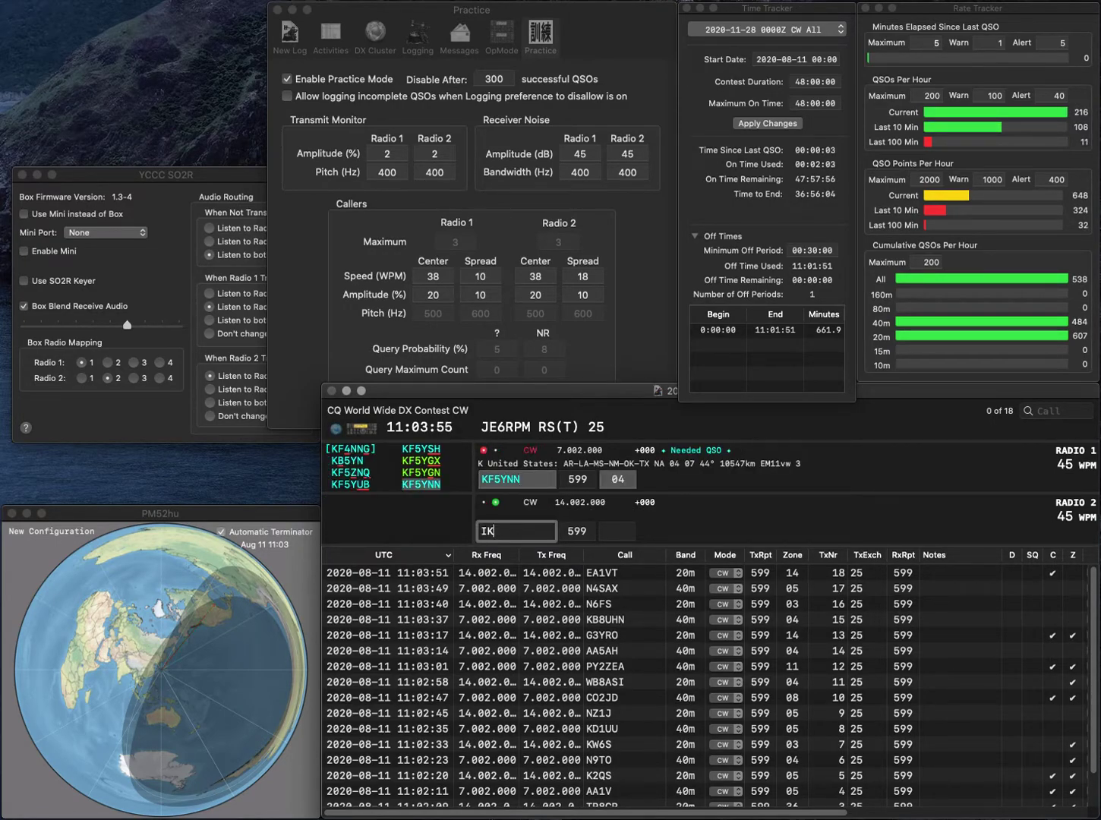
pyautogui.write('8QQO')
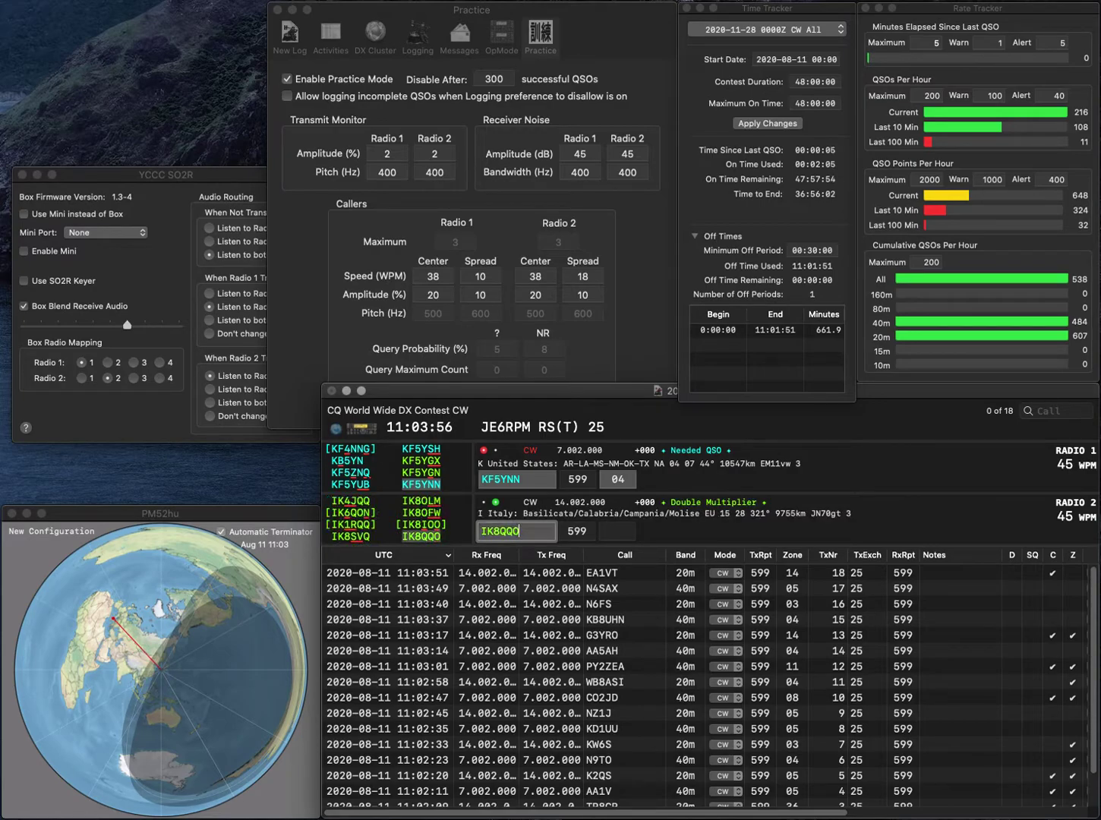
pyautogui.press('Return')
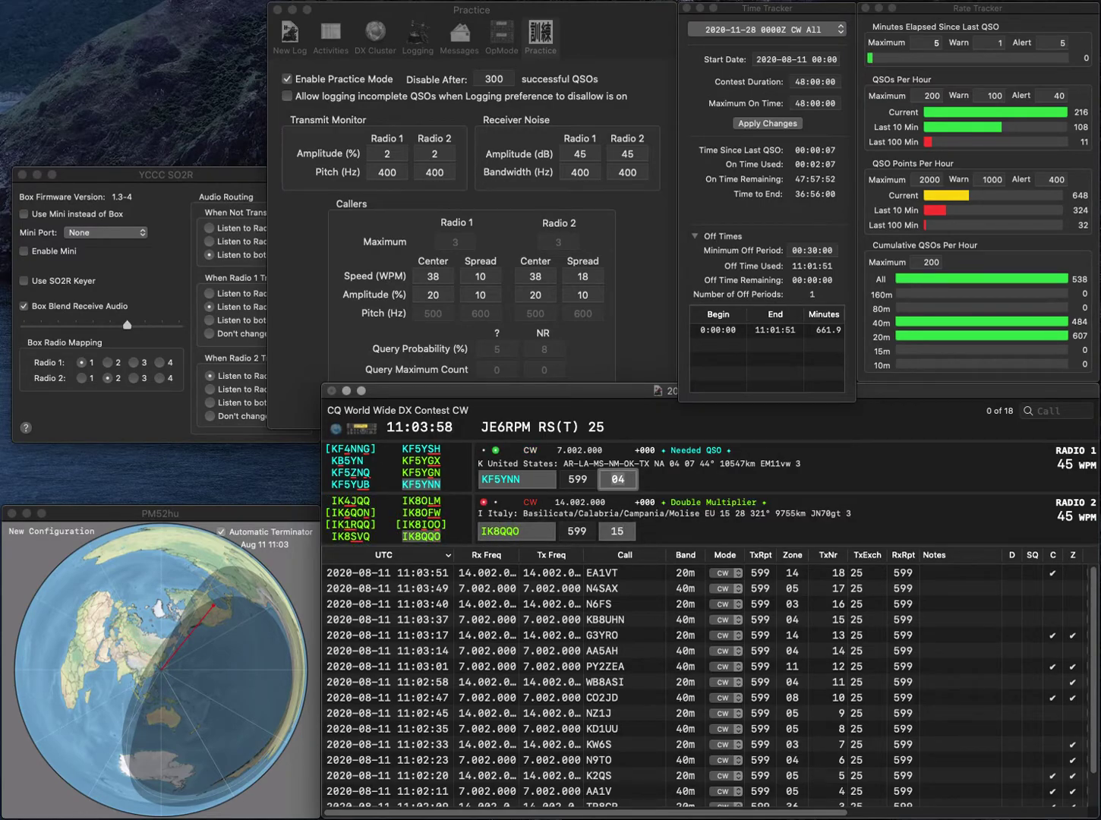
pyautogui.press('Return')
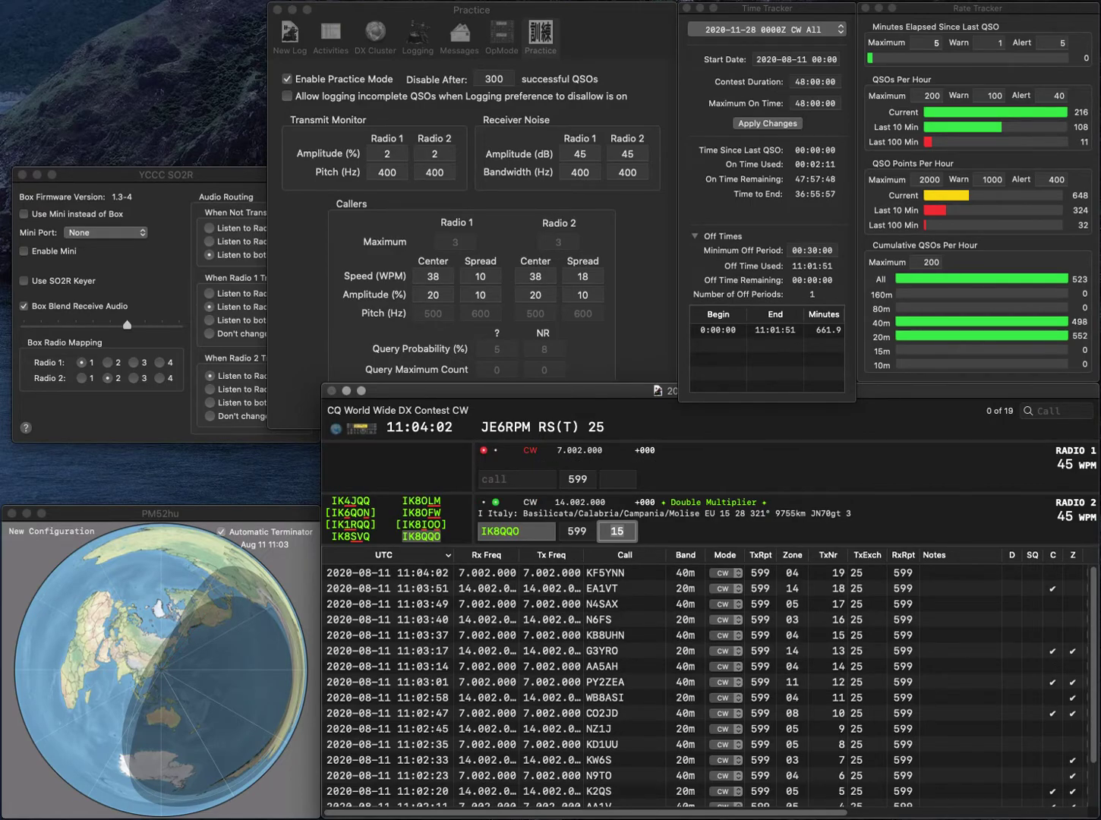
pyautogui.press('Return')
# - Work and log HG5R on Radio 1, answering the partial call KM3 on Radio 2 in between
pyautogui.write('HG5R')
pyautogui.press('Return')
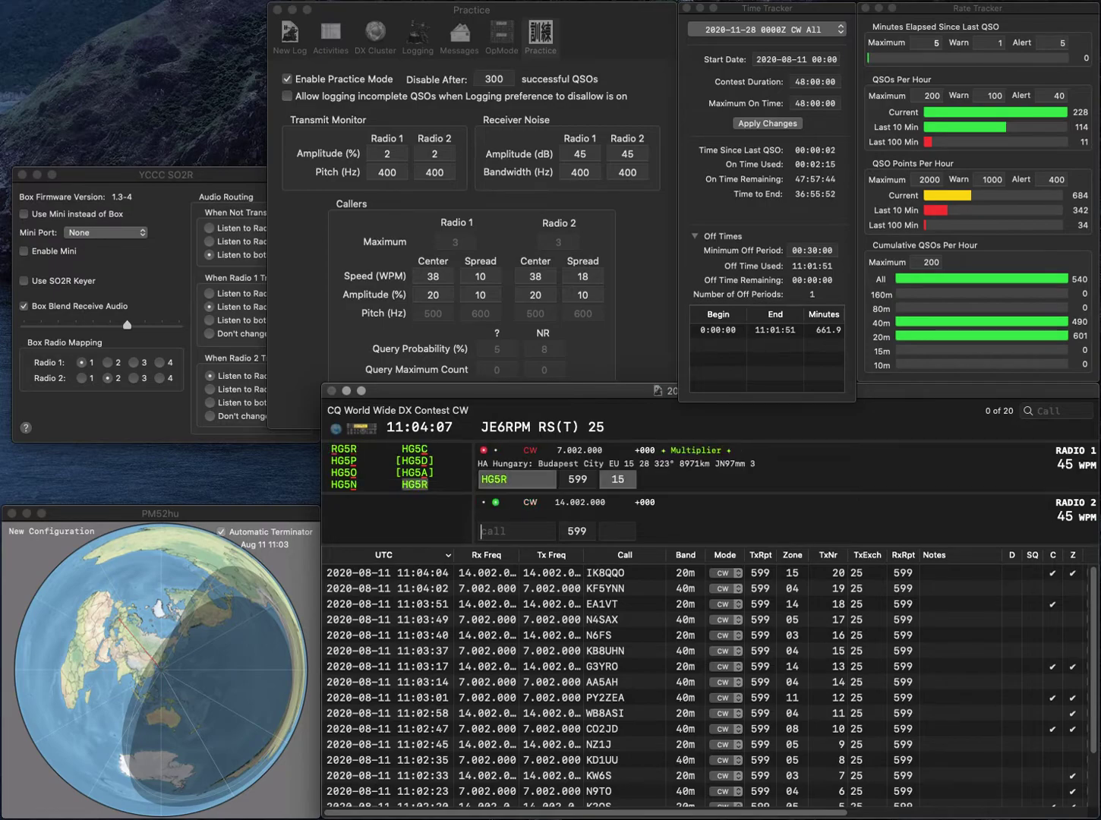
pyautogui.write('KM3')
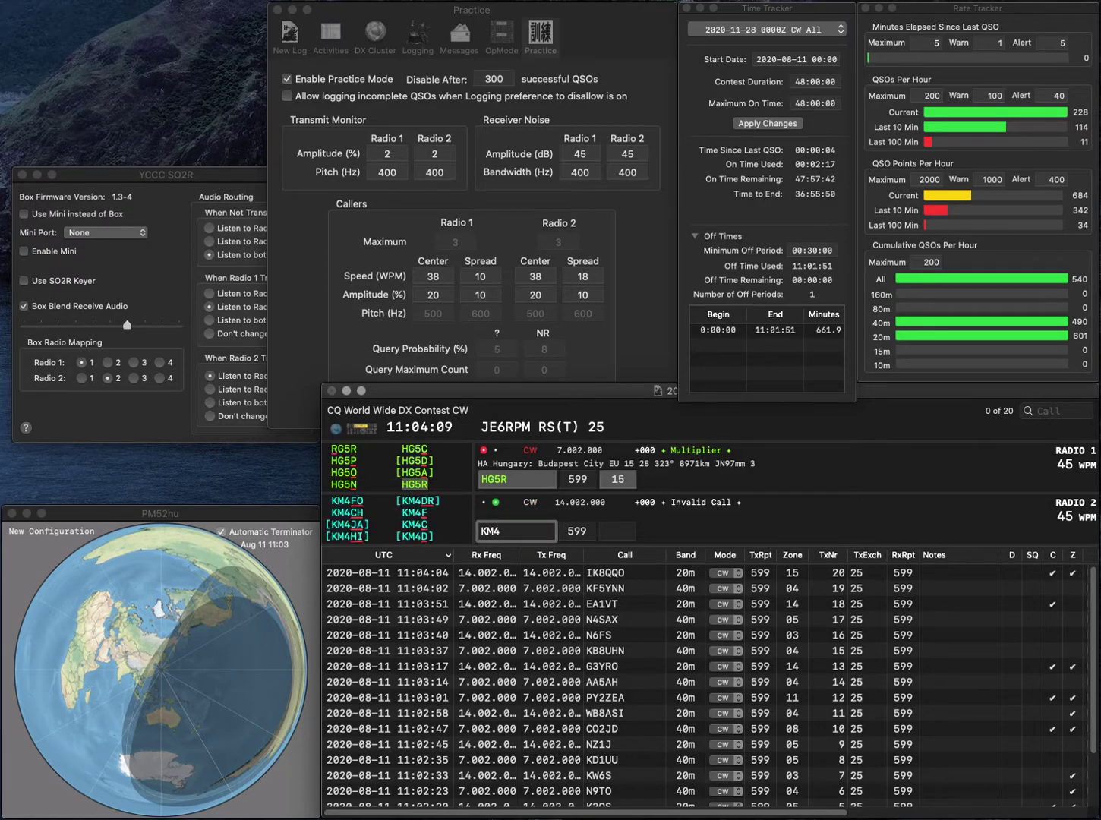
pyautogui.press('Return')
pyautogui.press('Tab')
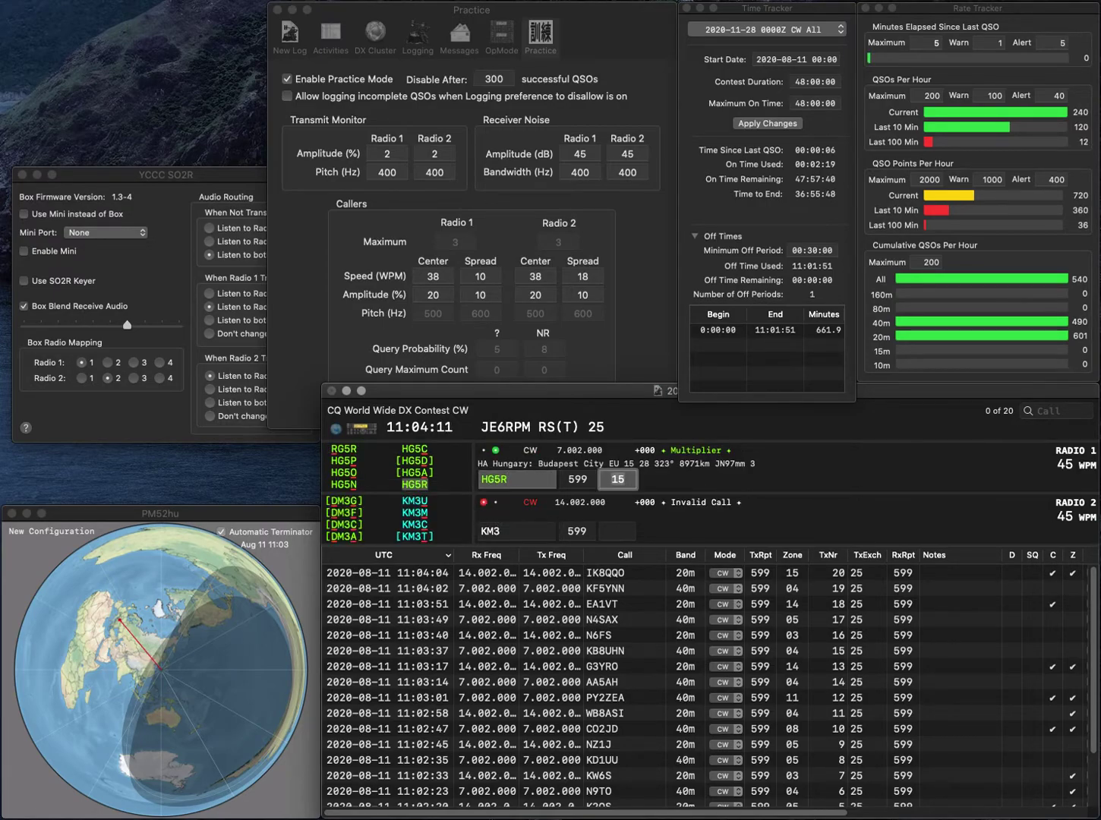
pyautogui.press('Return')
pyautogui.write('KM4')
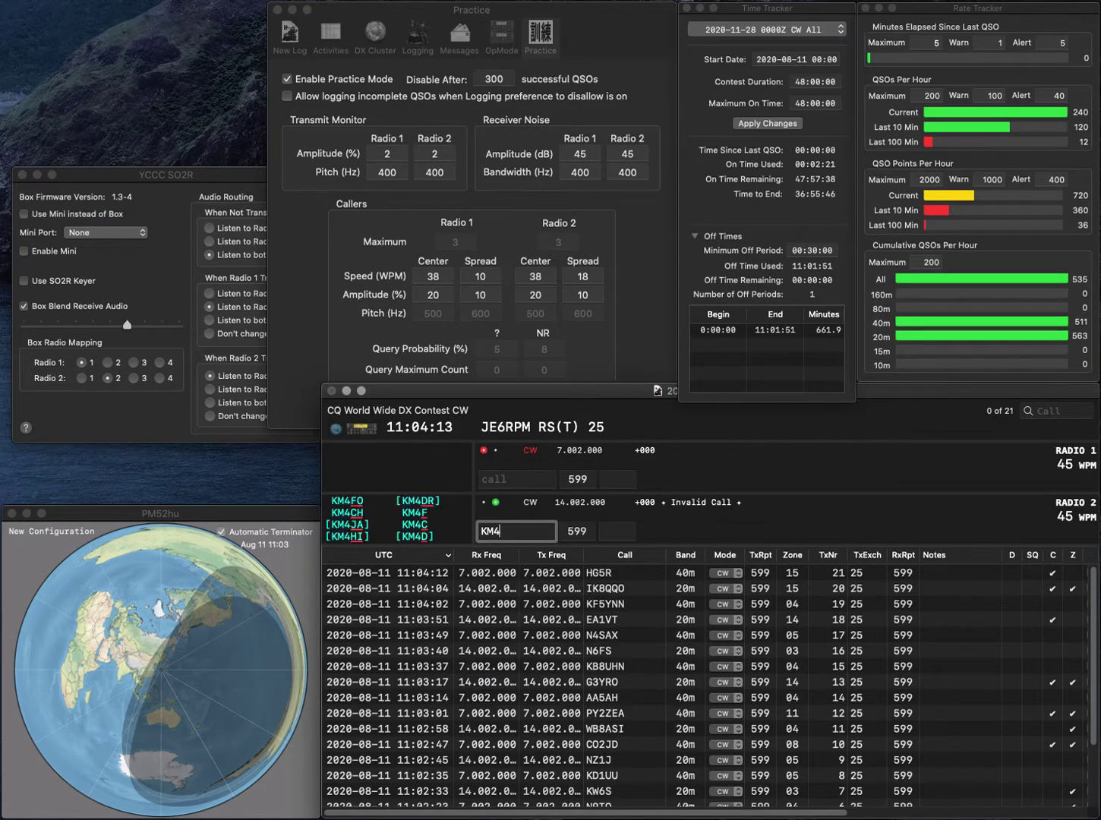
pyautogui.write('EOG')
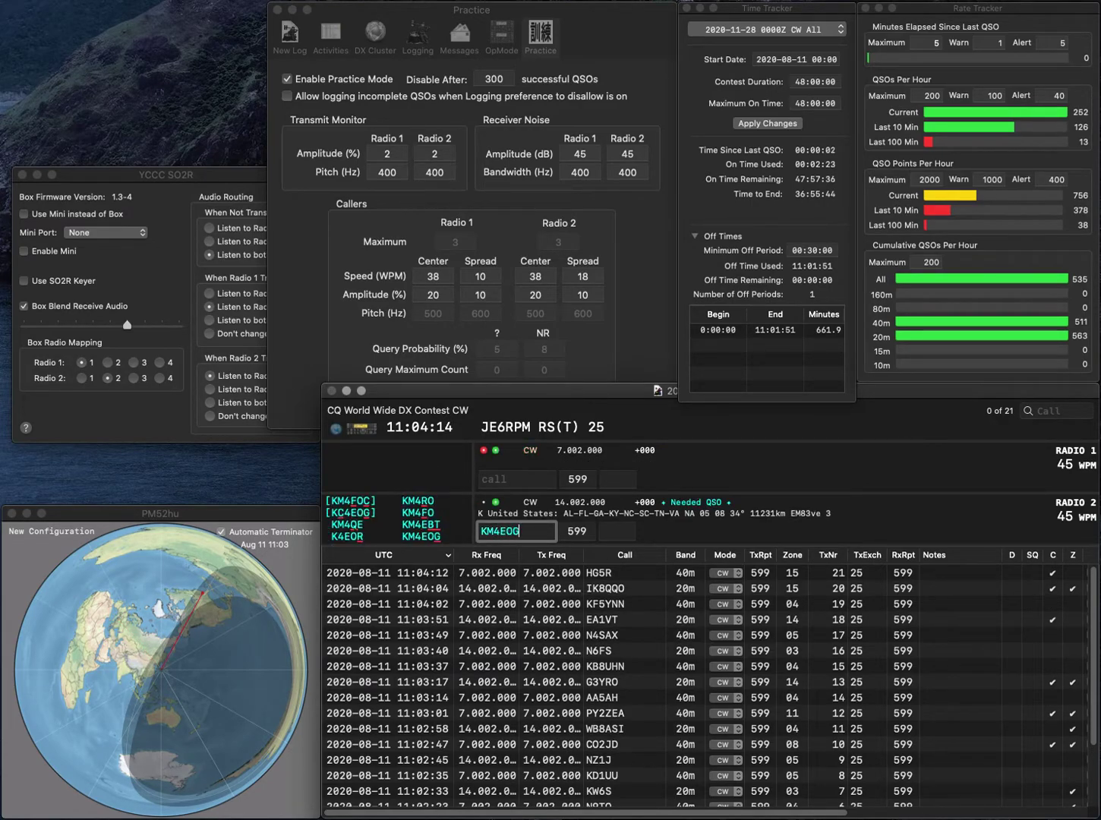
pyautogui.press('Tab')
pyautogui.press('Return')
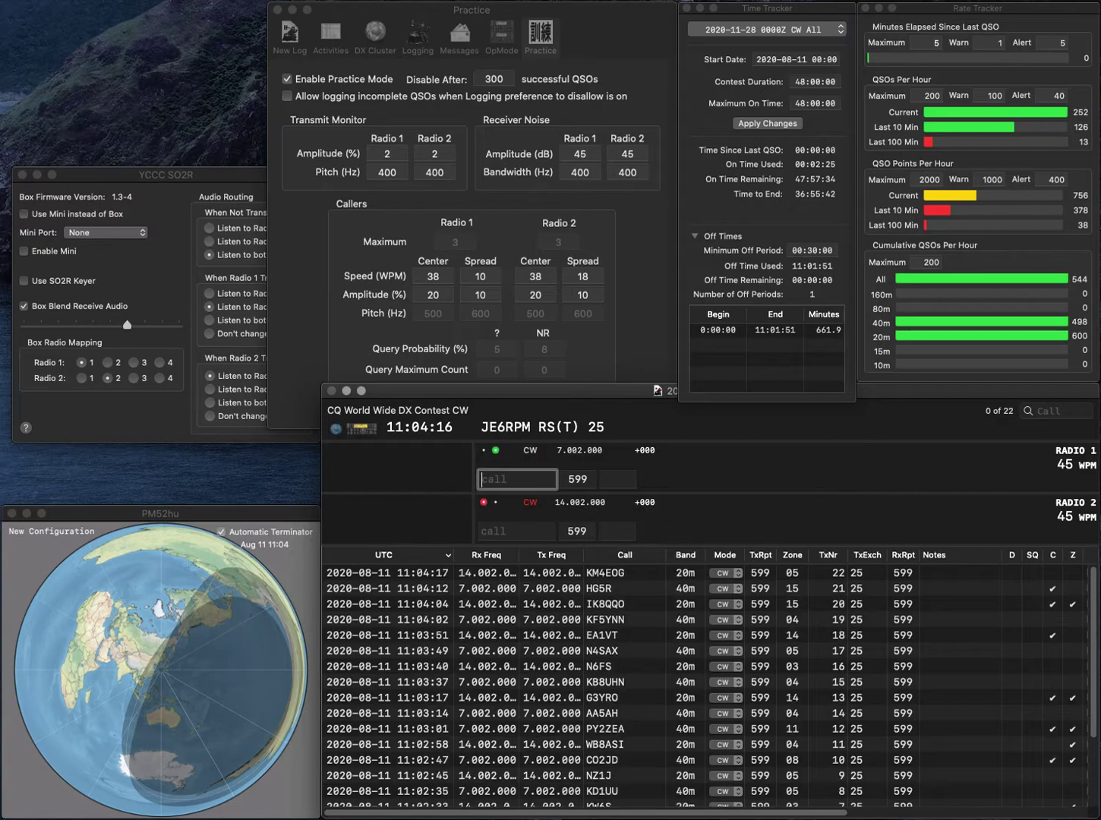
# - Work SP4DNX on Radio 1 and RL20NY on Radio 2, and log both contacts
pyautogui.write('SP4DNX')
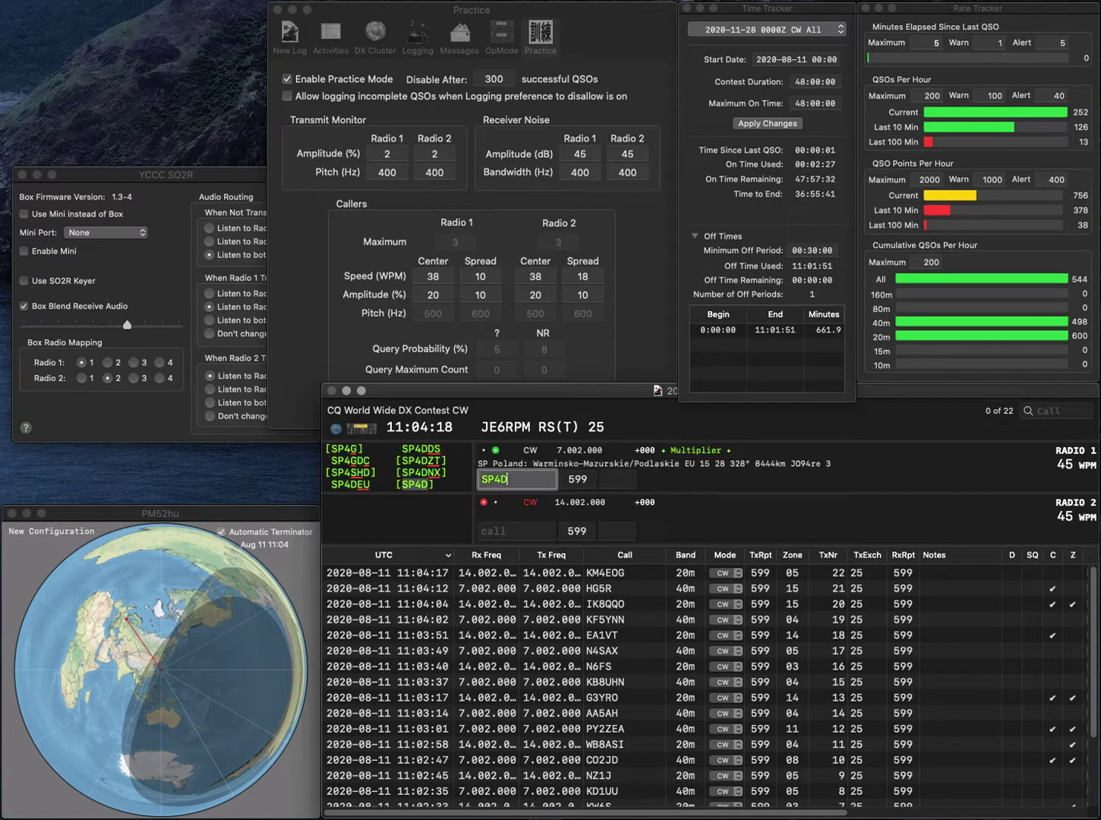
pyautogui.press('Tab')
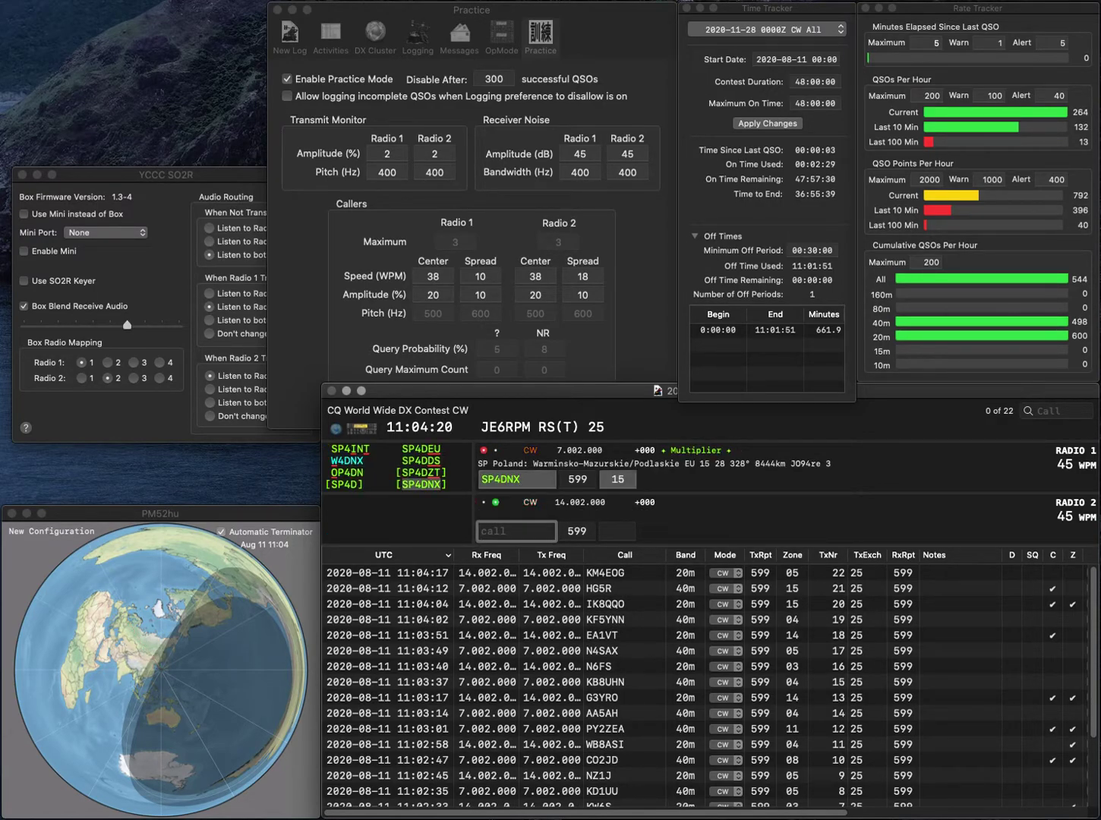
pyautogui.write('RL2')
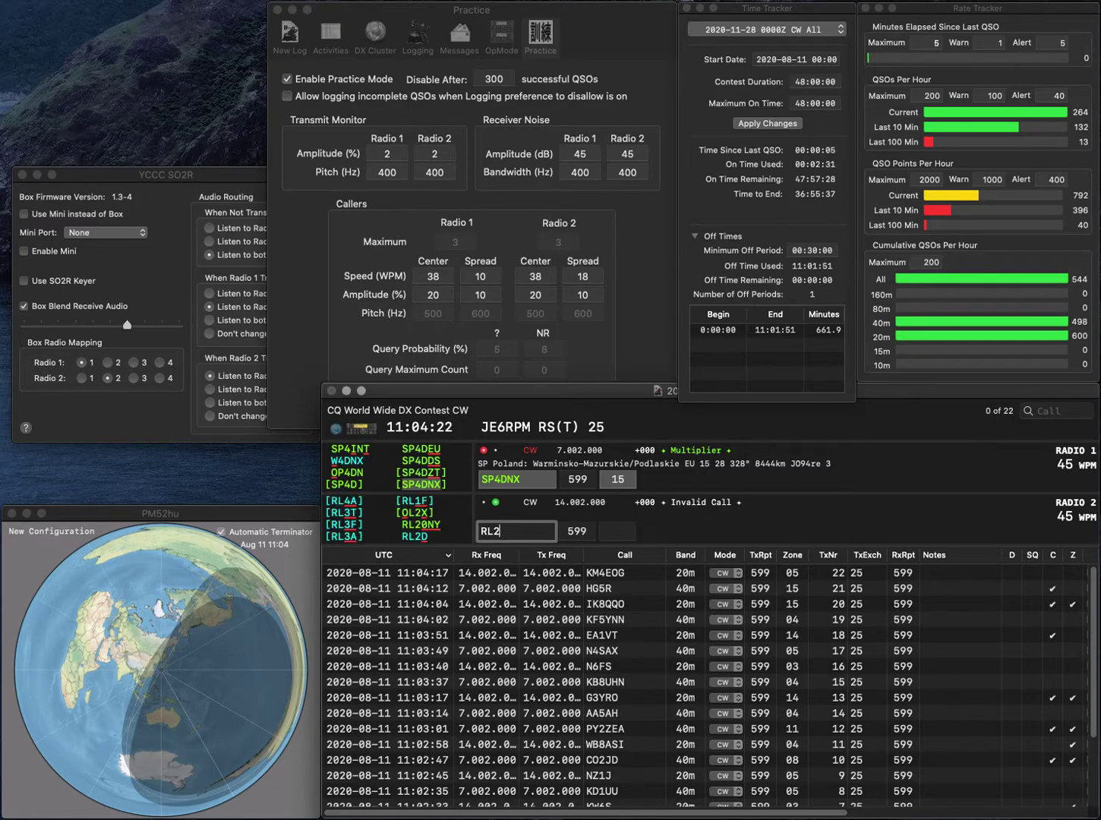
pyautogui.write('00')
pyautogui.press('BackSpace')
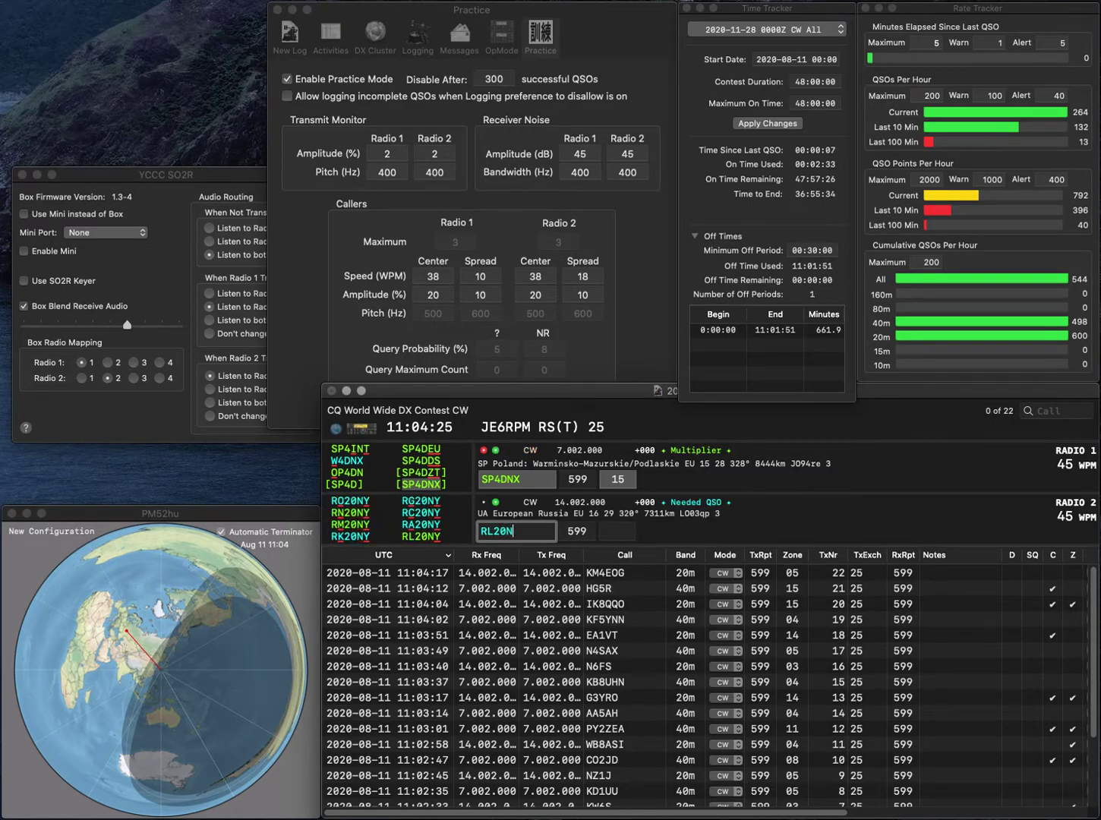
pyautogui.write('NY')
pyautogui.press('Return')
pyautogui.press('Tab')
pyautogui.press('Tab')
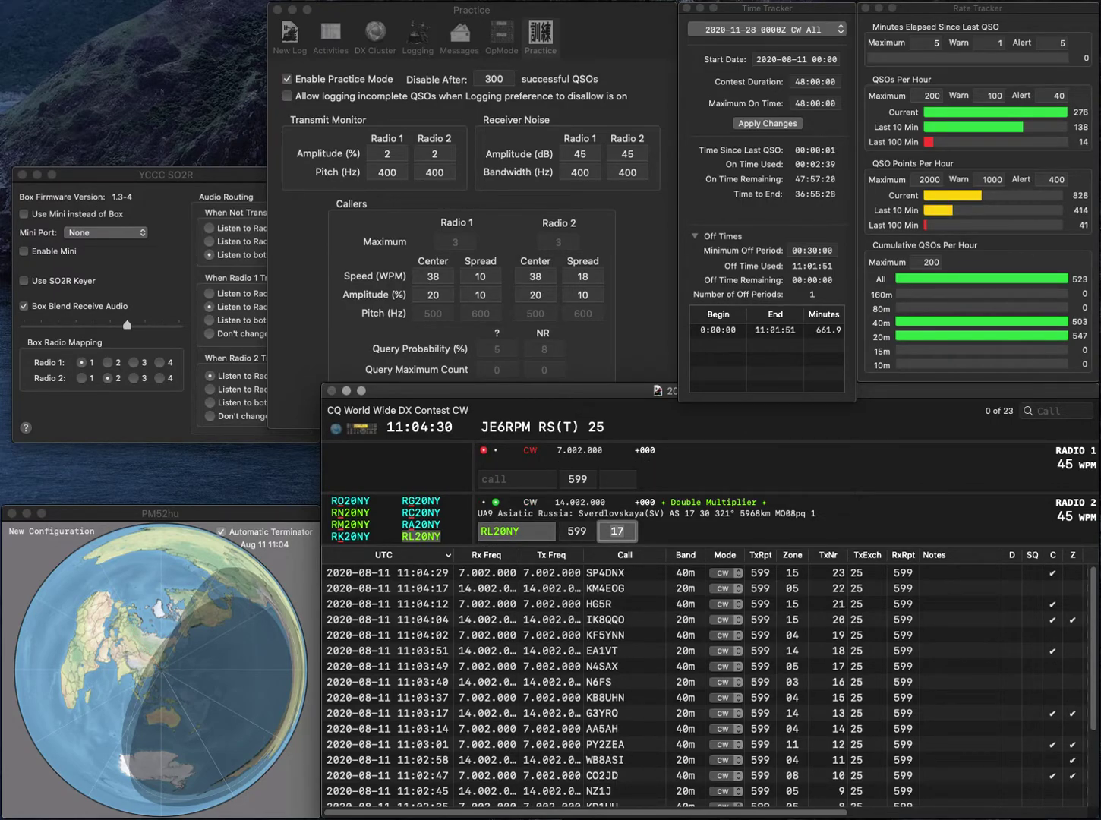
pyautogui.press('Return')
pyautogui.write('K7MZ')
pyautogui.press('Return')
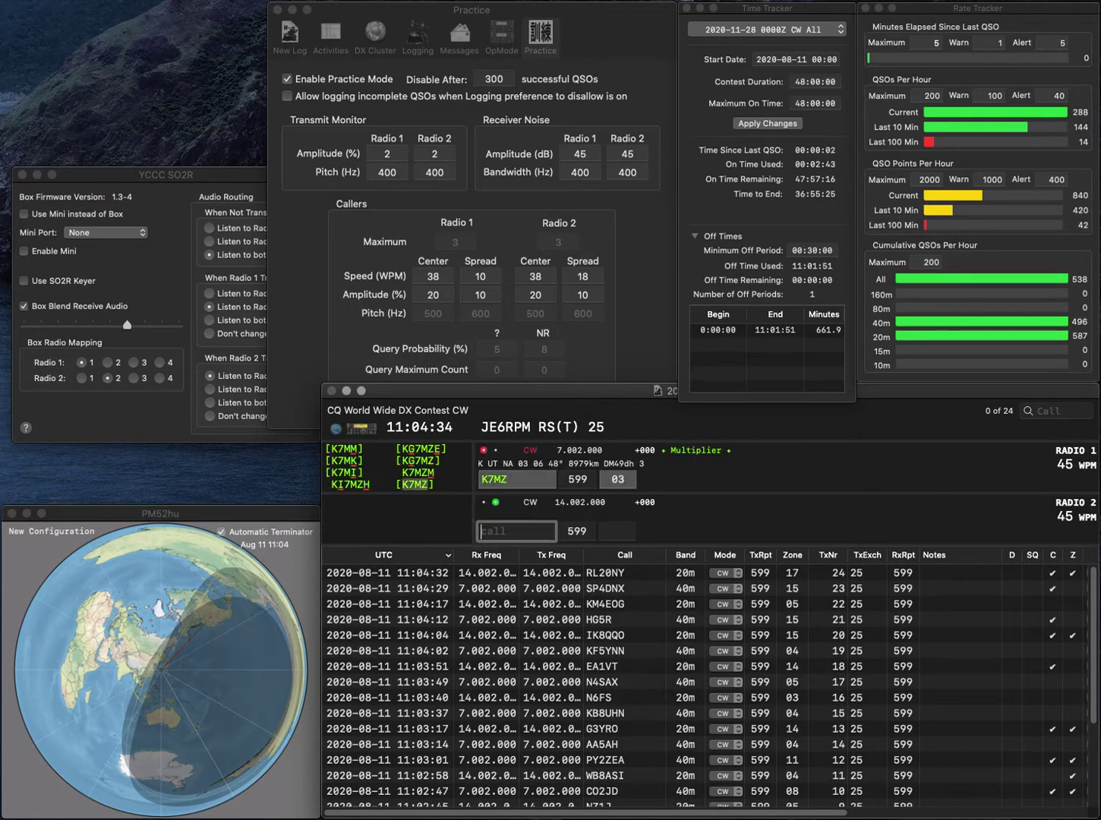
pyautogui.write('KJR')
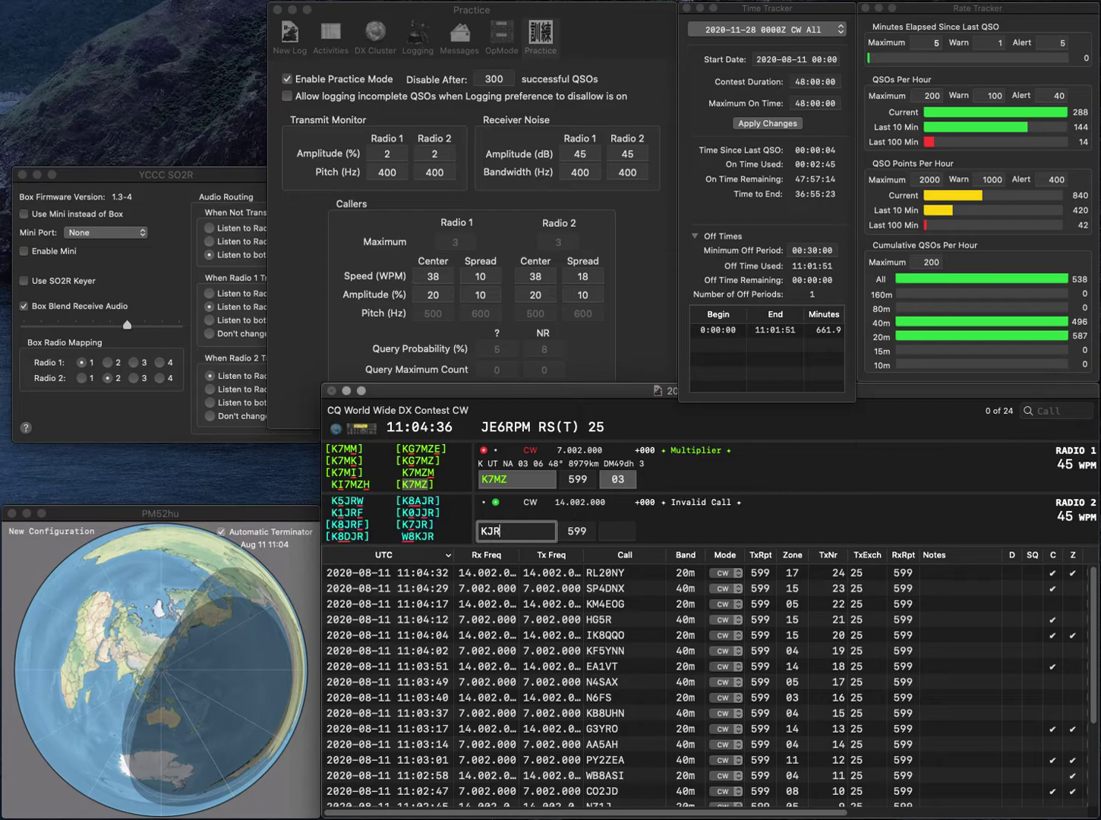
pyautogui.press('BackSpace')
pyautogui.write('1RE')
pyautogui.press('Return')
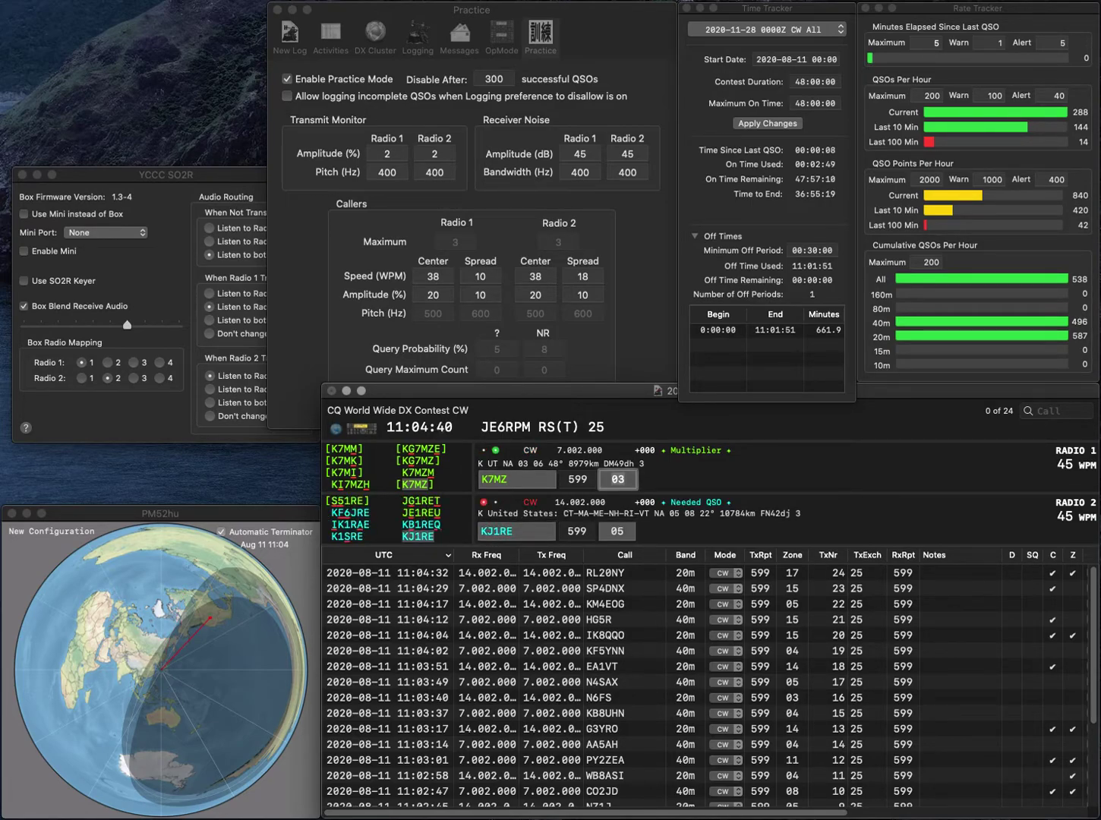
pyautogui.press('Return')
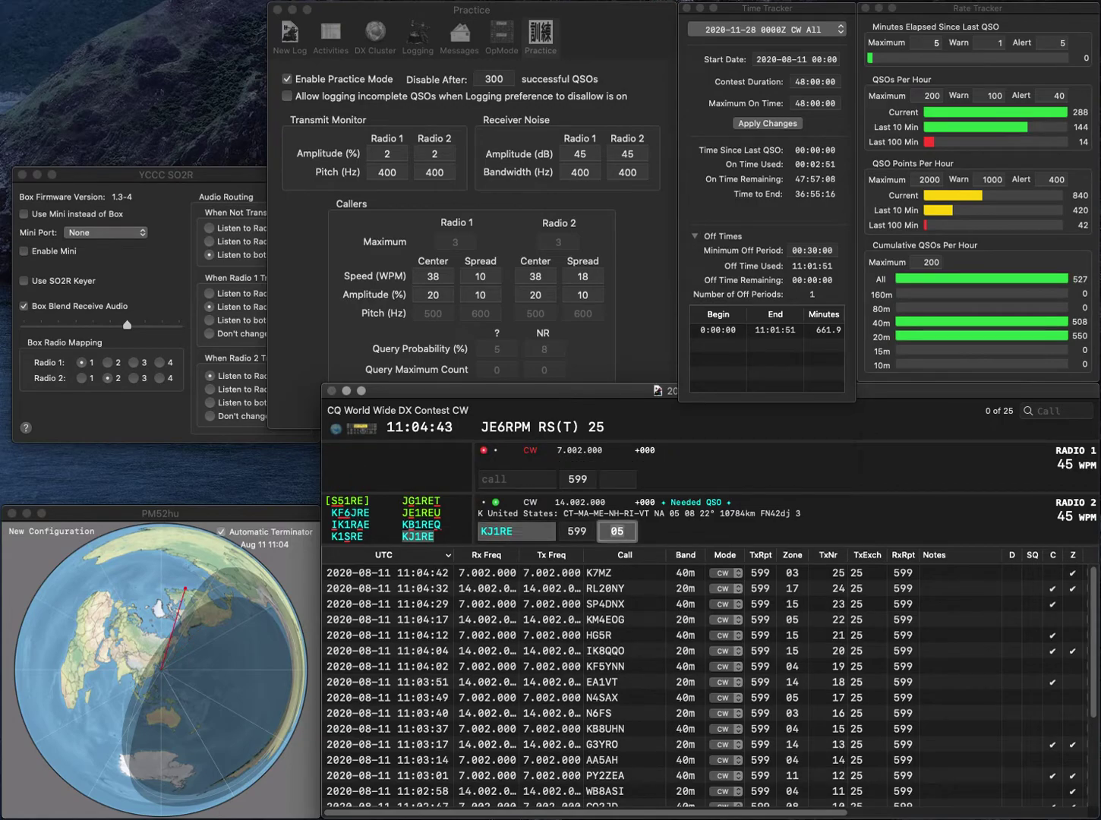
pyautogui.press('Return')
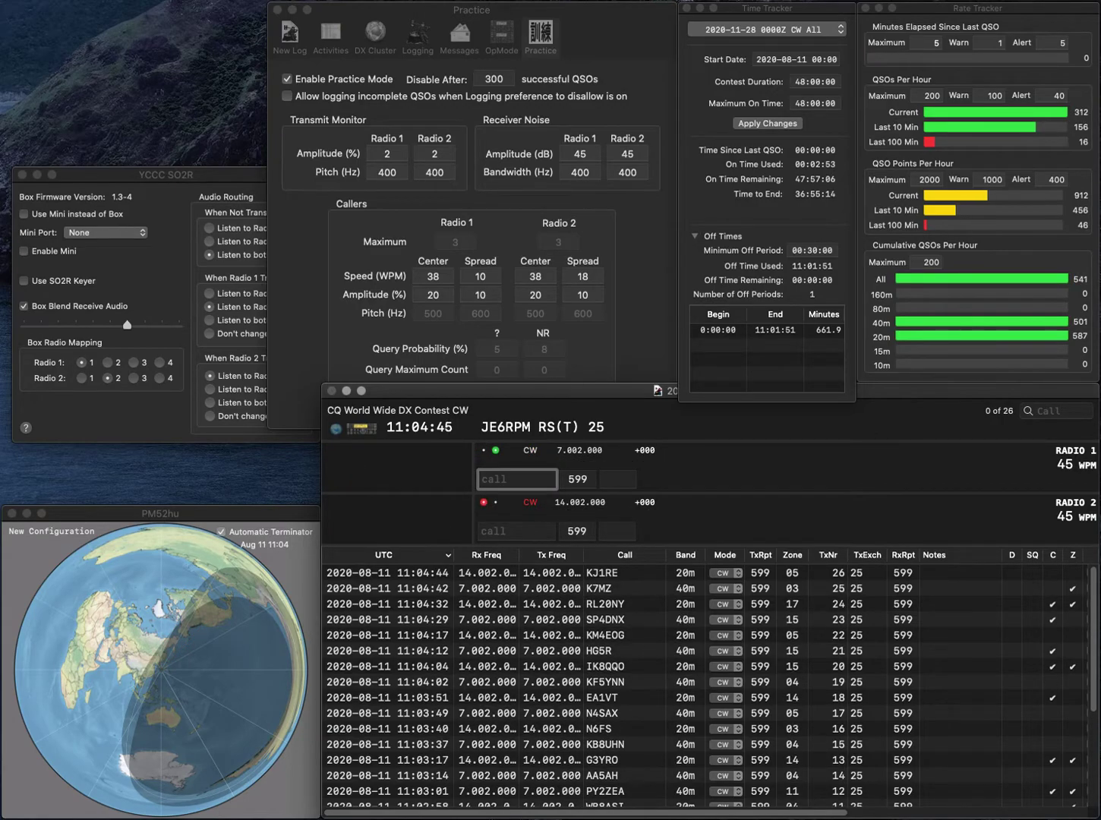
pyautogui.write('YO8RNI')
pyautogui.press('Return')
pyautogui.write('4RQI')
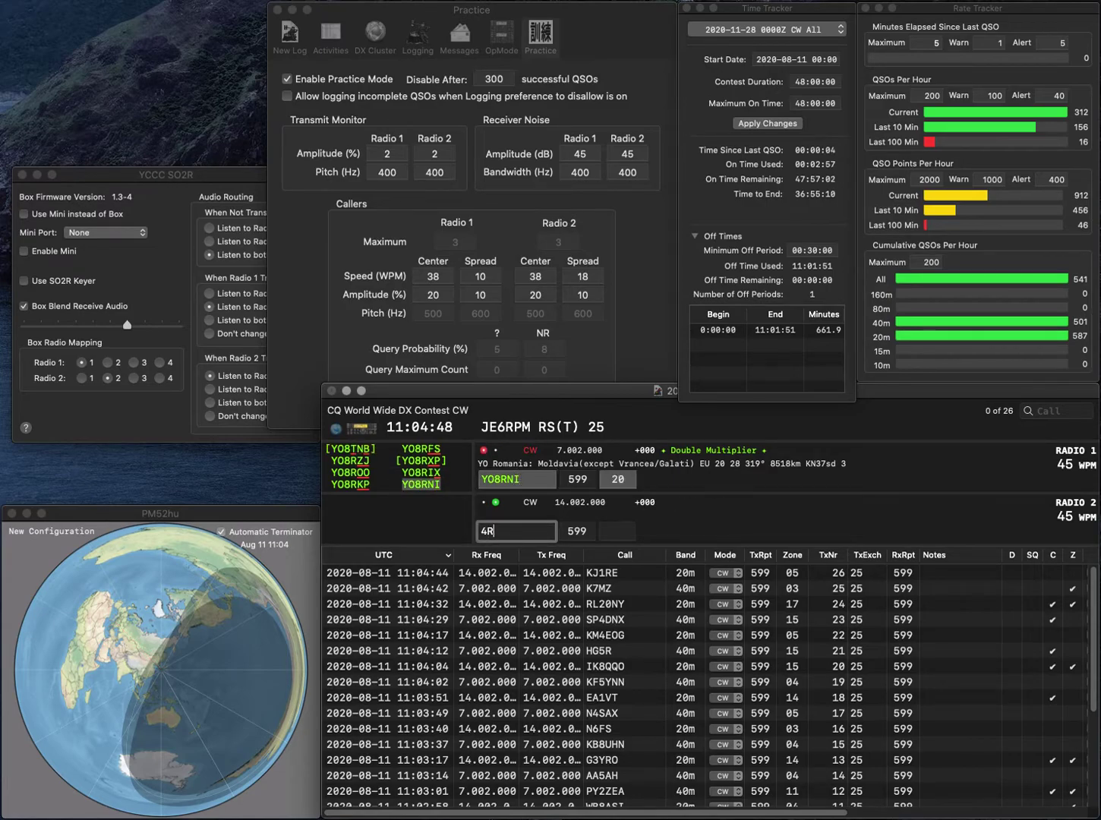
pyautogui.press('BackSpace')
pyautogui.write('E')
pyautogui.press('Home')
pyautogui.write('IK')
pyautogui.press('Return')
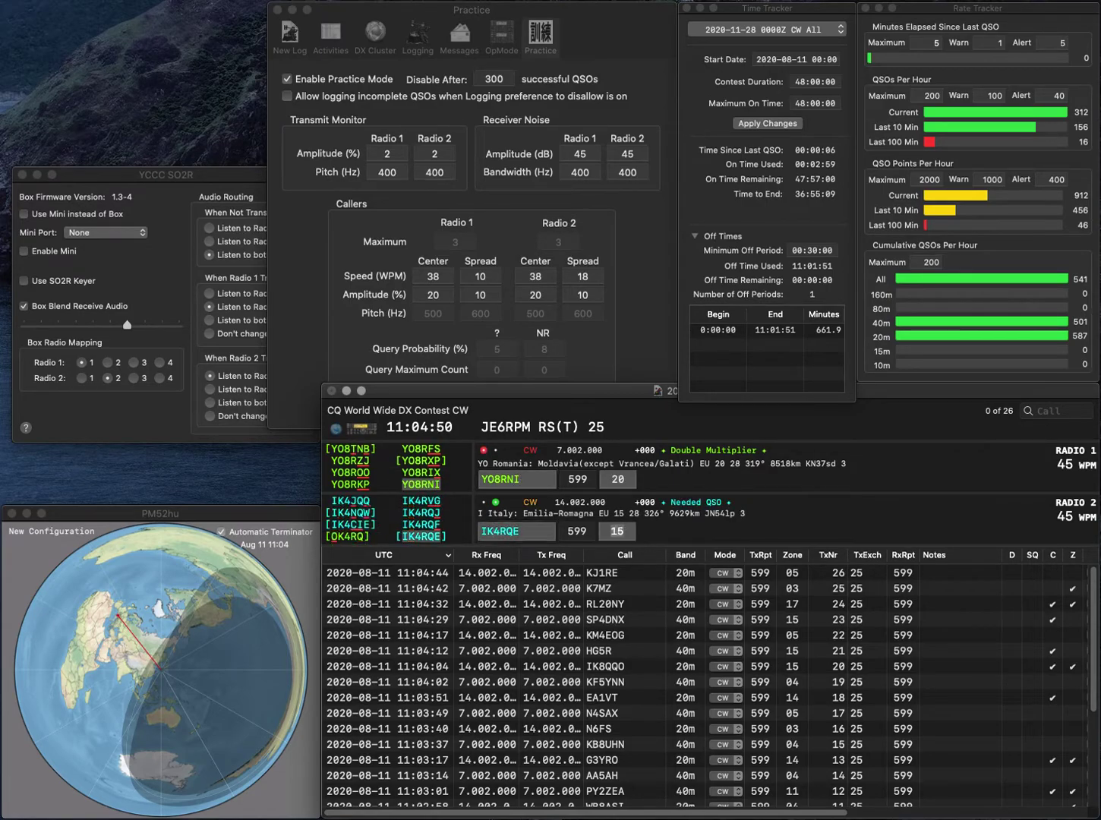
pyautogui.press('space')
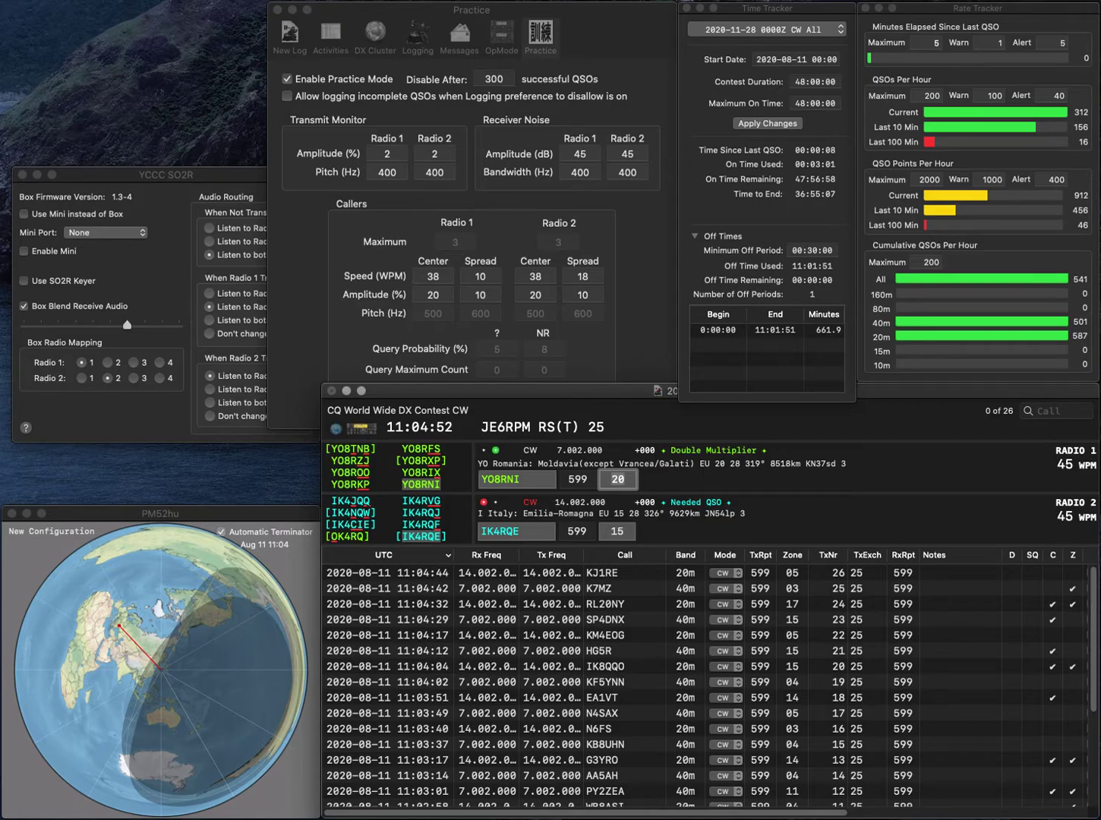
pyautogui.press('Return')
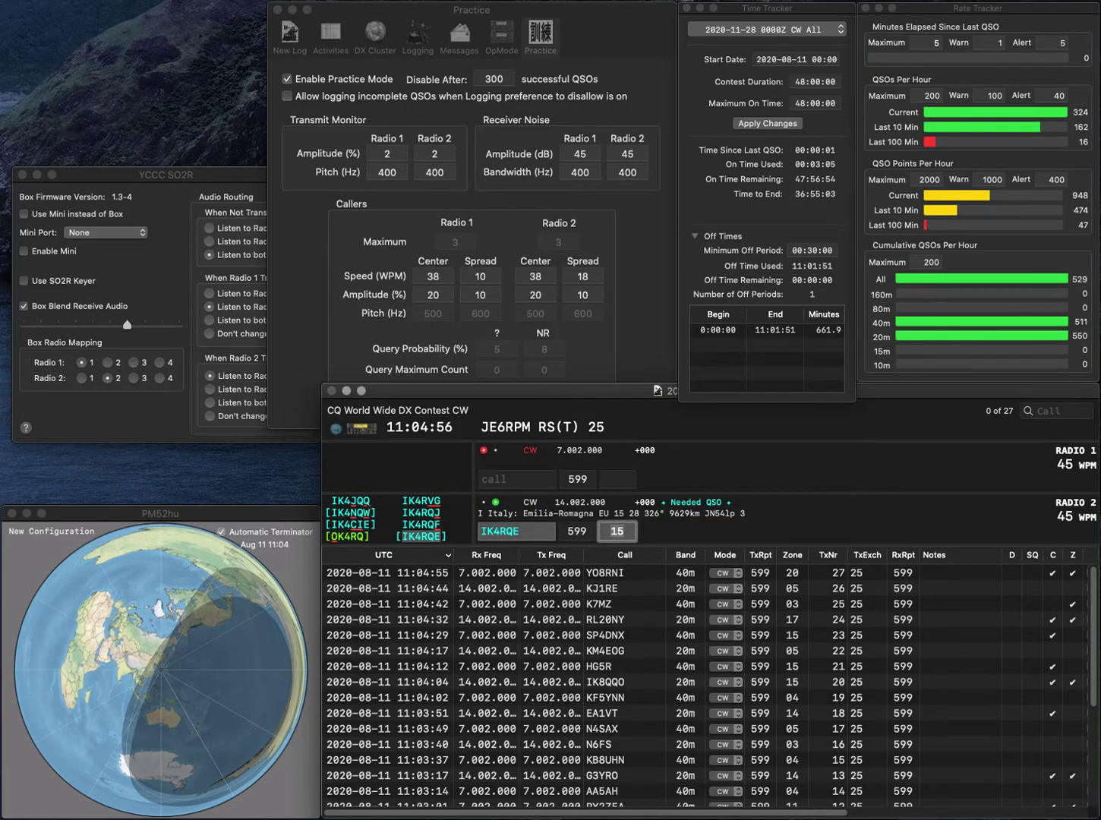
pyautogui.press('Return')
pyautogui.write('RA4')
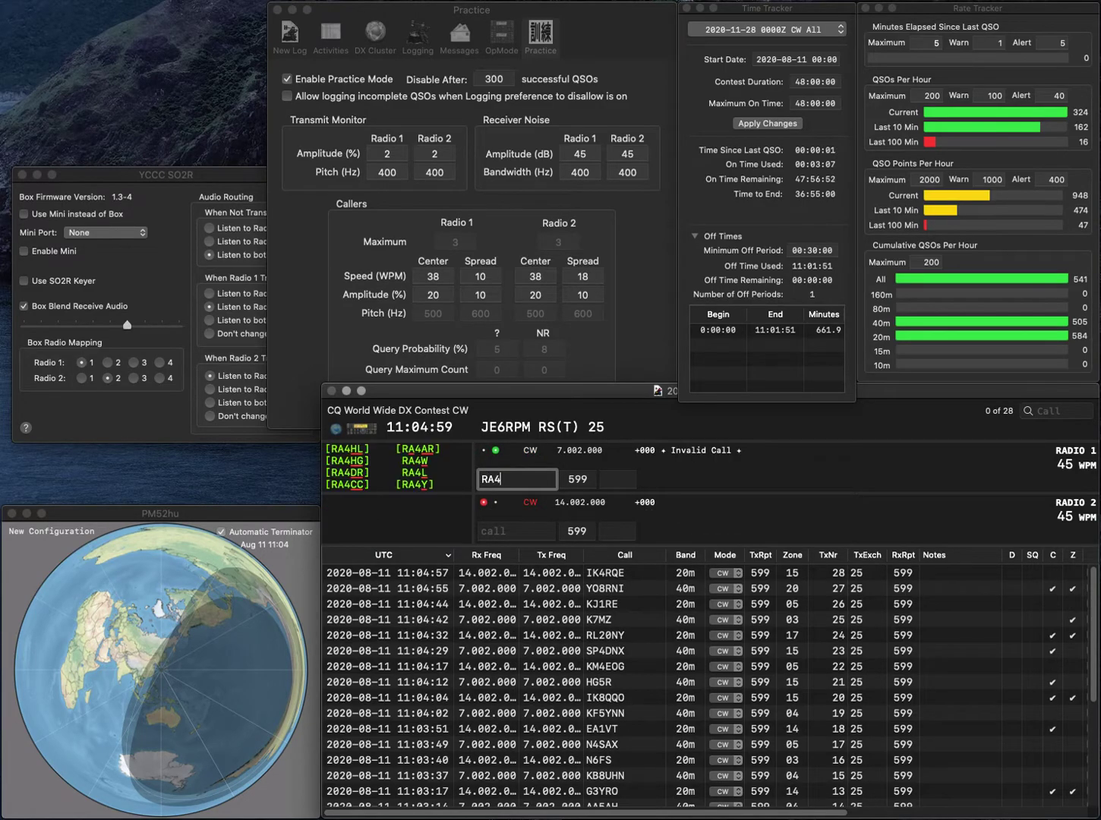
pyautogui.write('PBE')
pyautogui.press('Return')
pyautogui.write('KB9SWI')
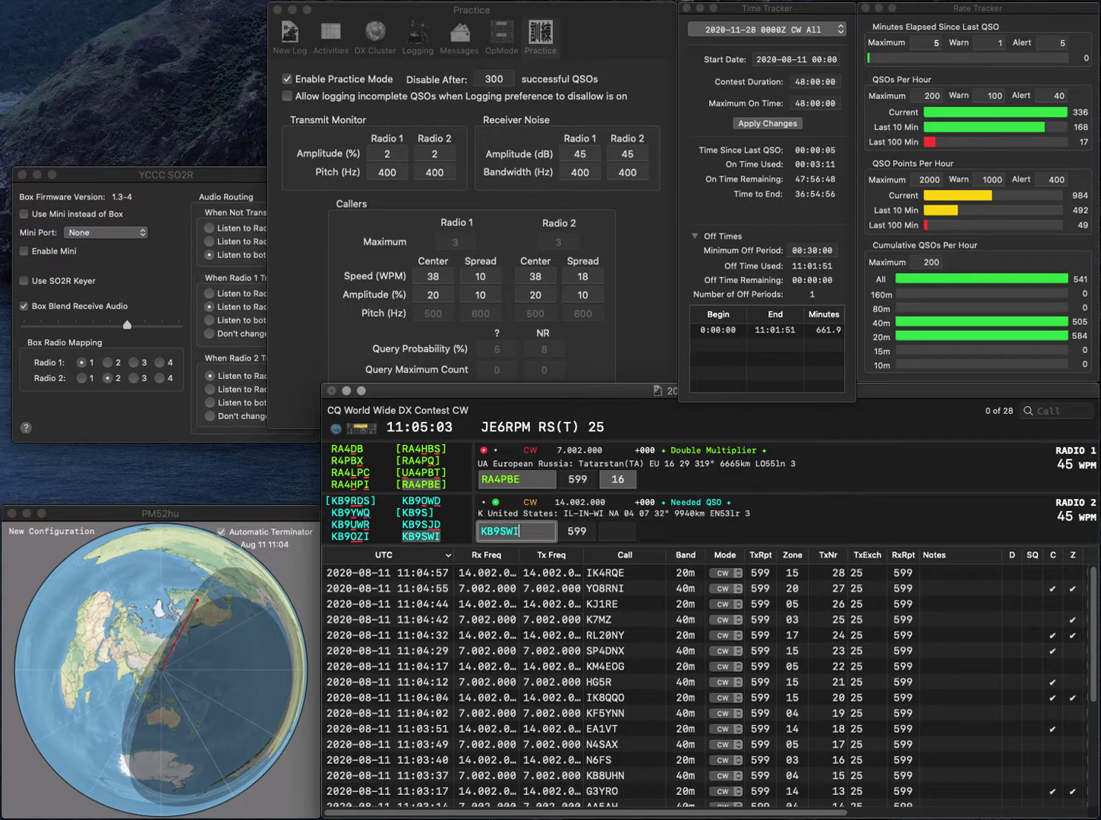
pyautogui.press('Return')
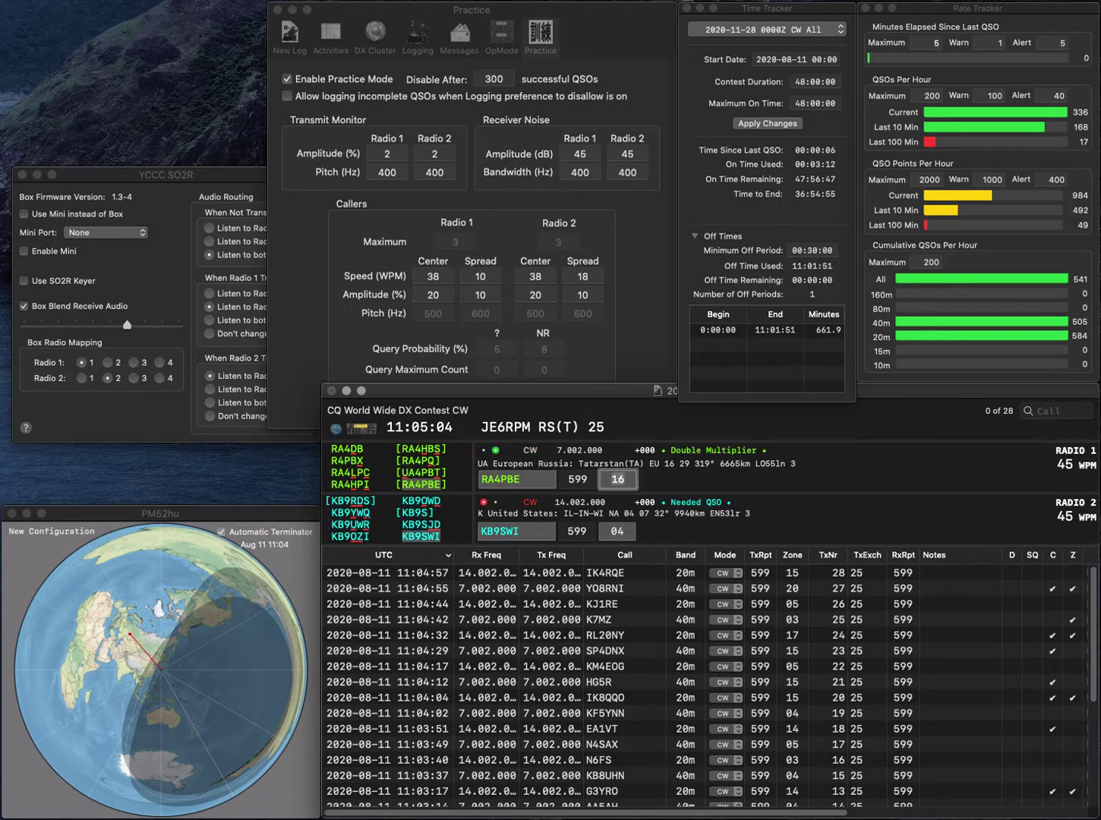
pyautogui.press('Return')
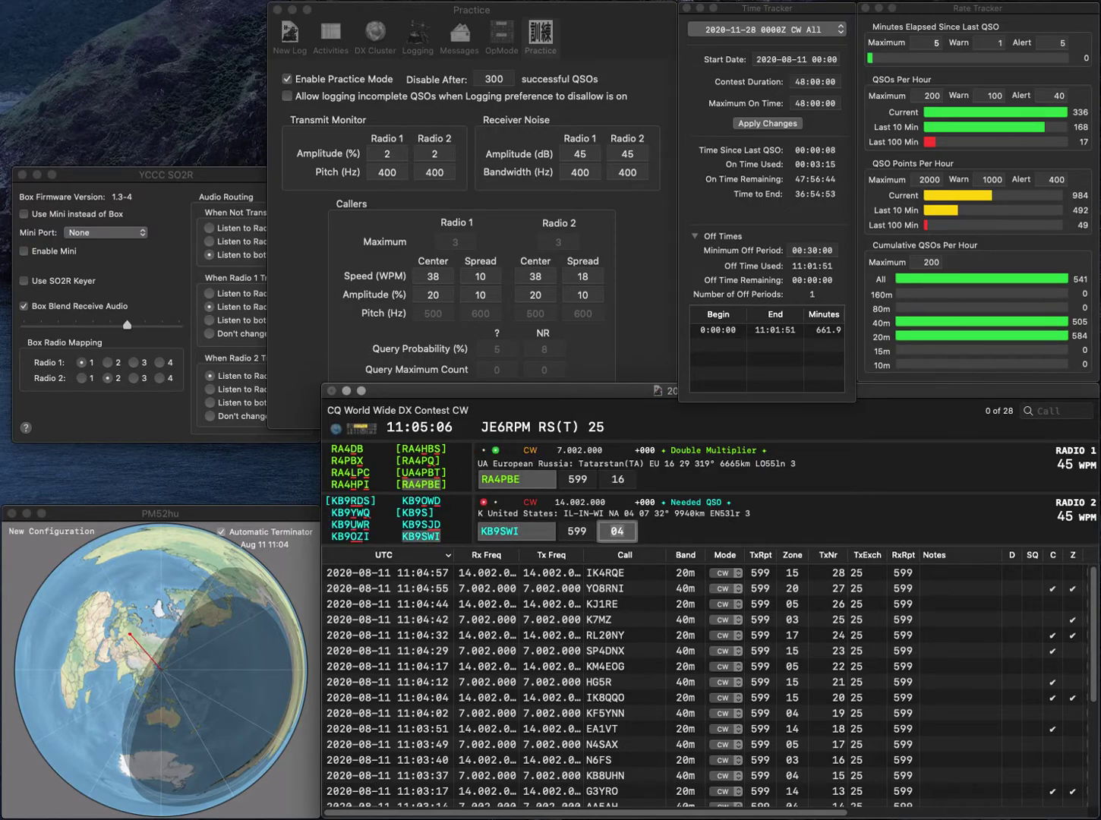
pyautogui.press('Return')
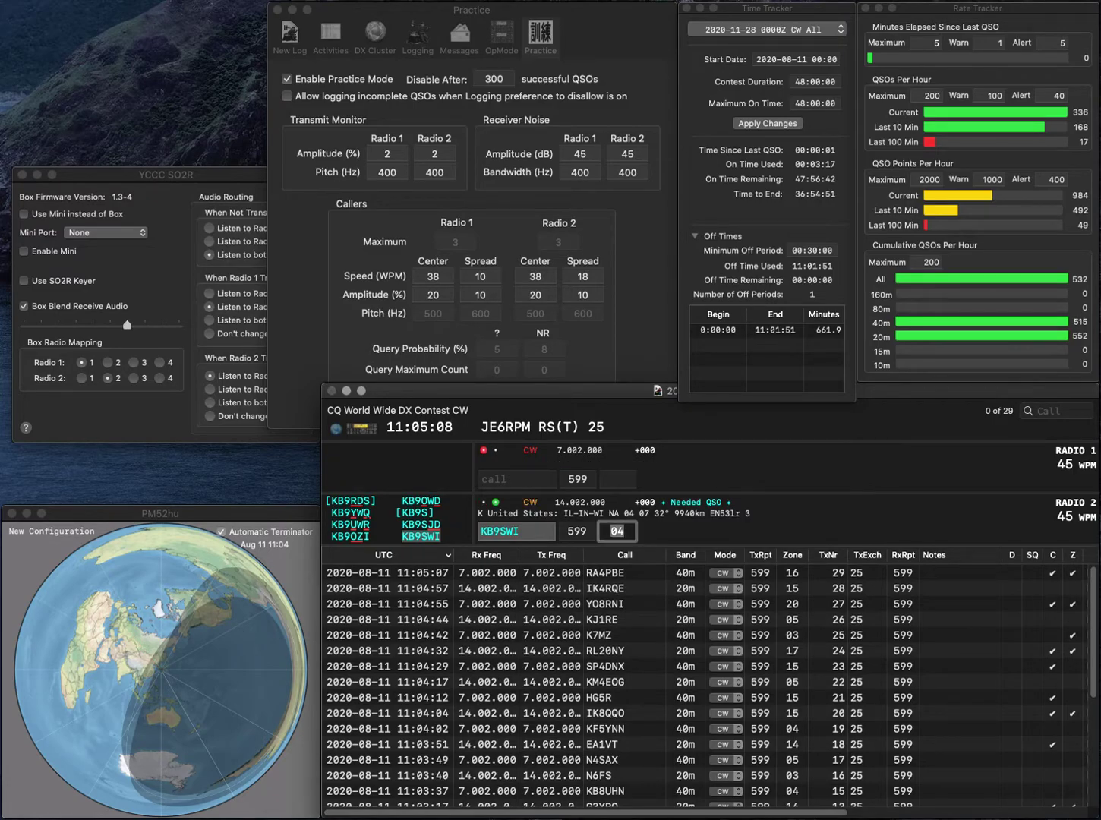
# - Answer the partial call HAMO on Radio 1, correct it to HA5MO, and send the exchange
pyautogui.write('SH')
pyautogui.press('BackSpace')
pyautogui.press('BackSpace')
pyautogui.write('HA')
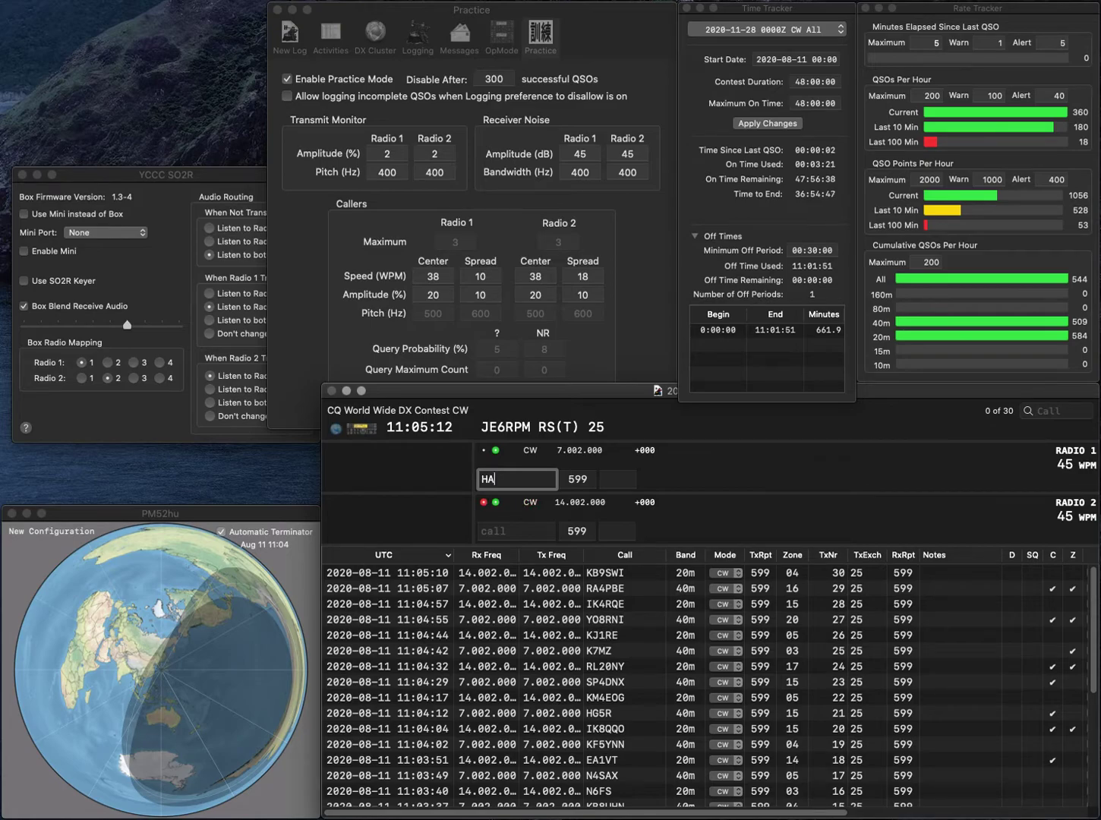
pyautogui.write('MO')
pyautogui.press('Return')
pyautogui.press('Up')
pyautogui.press('Left')
pyautogui.press('Left')
pyautogui.write('5')
pyautogui.press('Return')
pyautogui.write('9LNA')
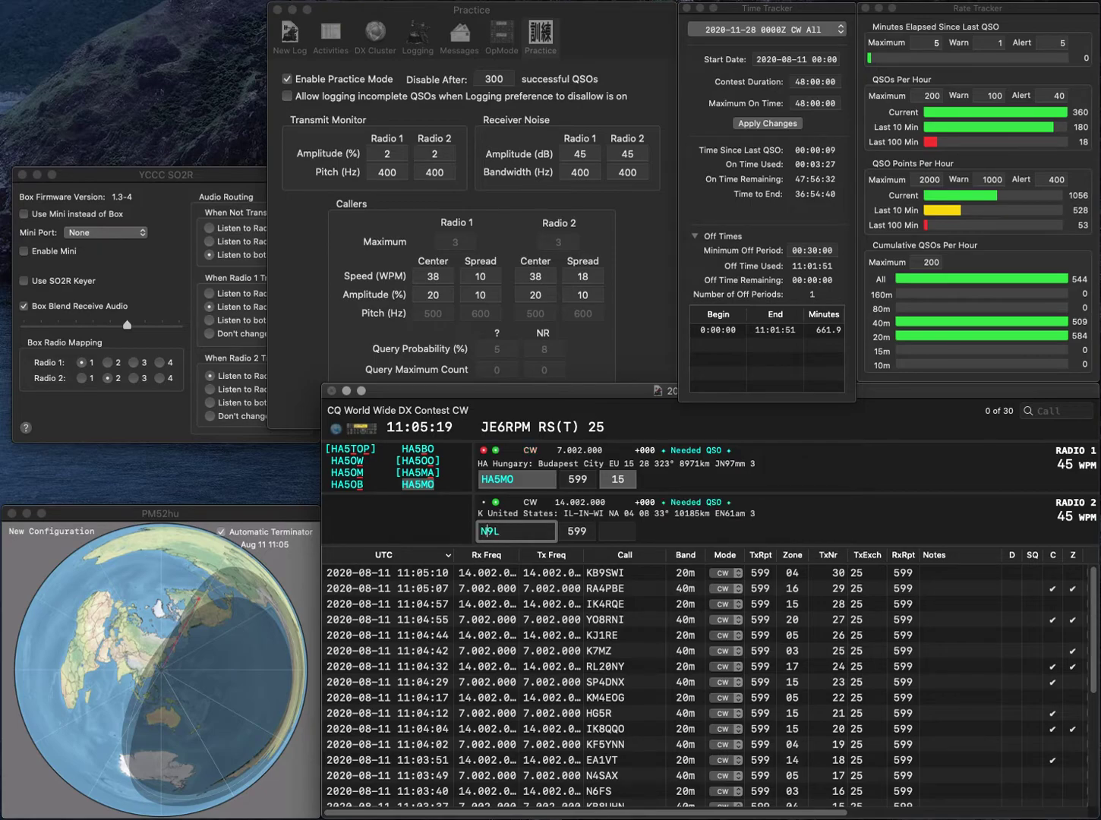
pyautogui.press('Return')
pyautogui.press('Tab')
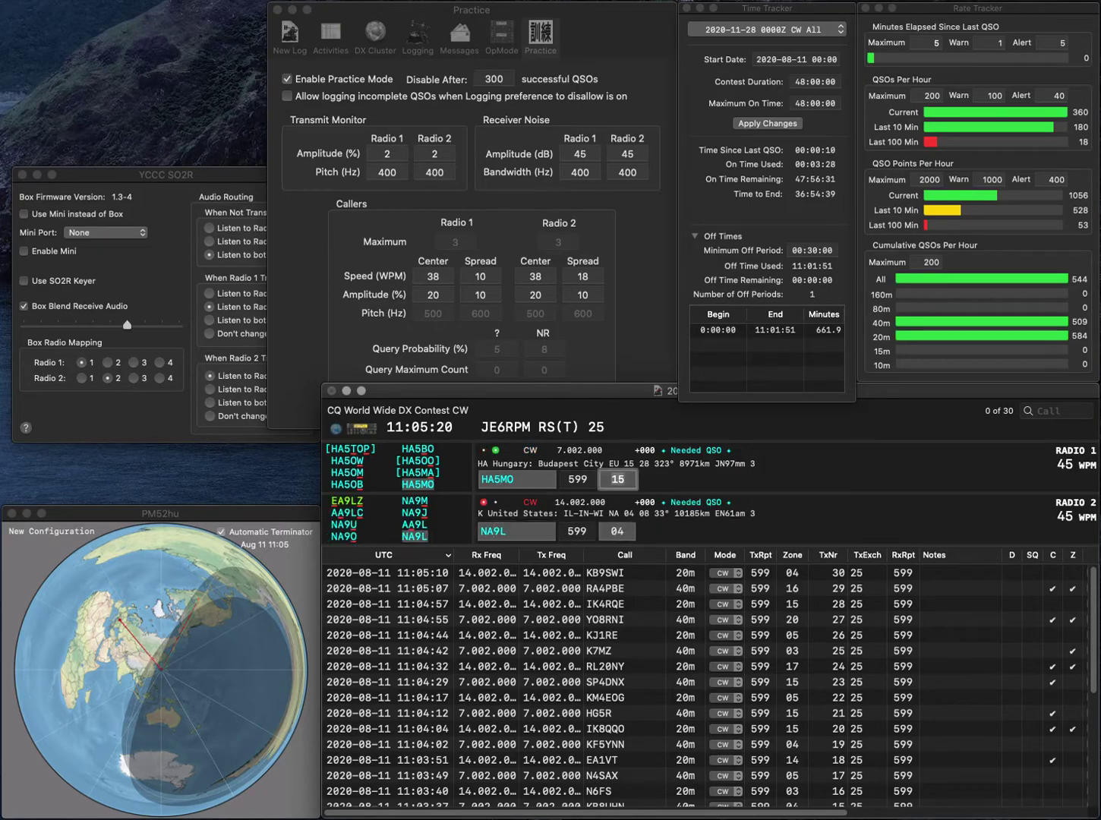
pyautogui.press('Return')
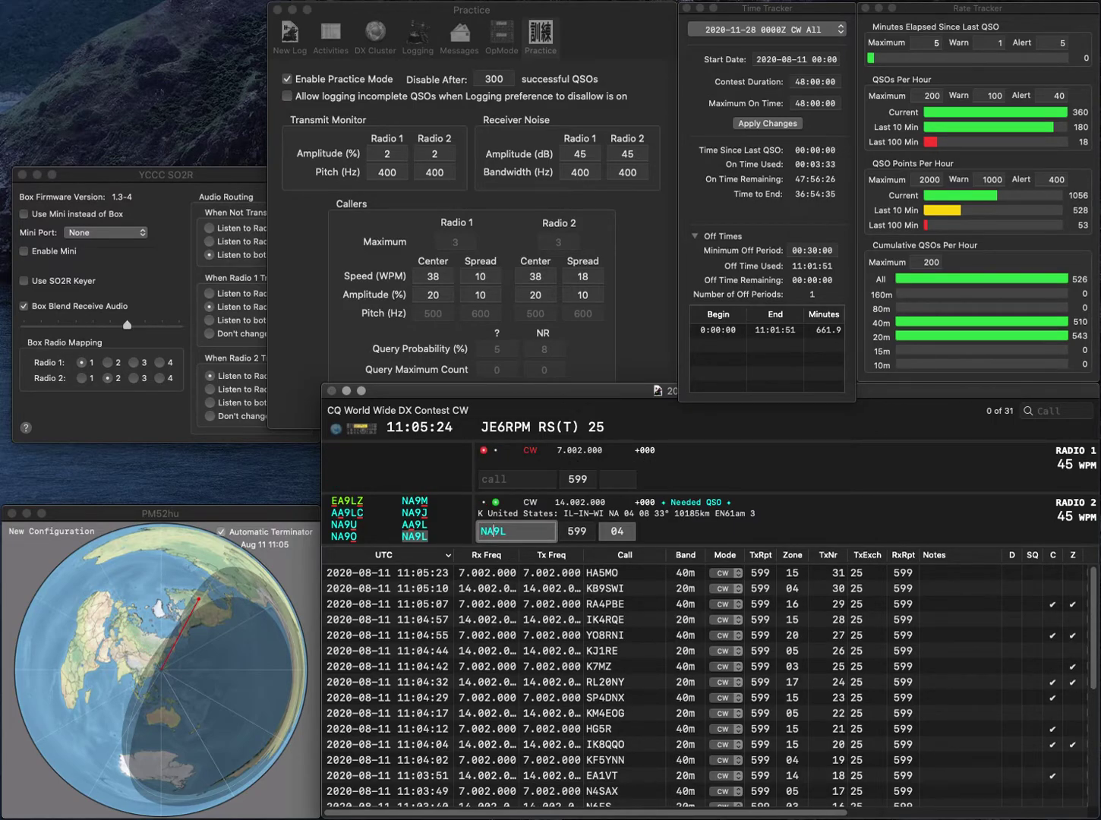
pyautogui.press('Tab')
pyautogui.press('Return')
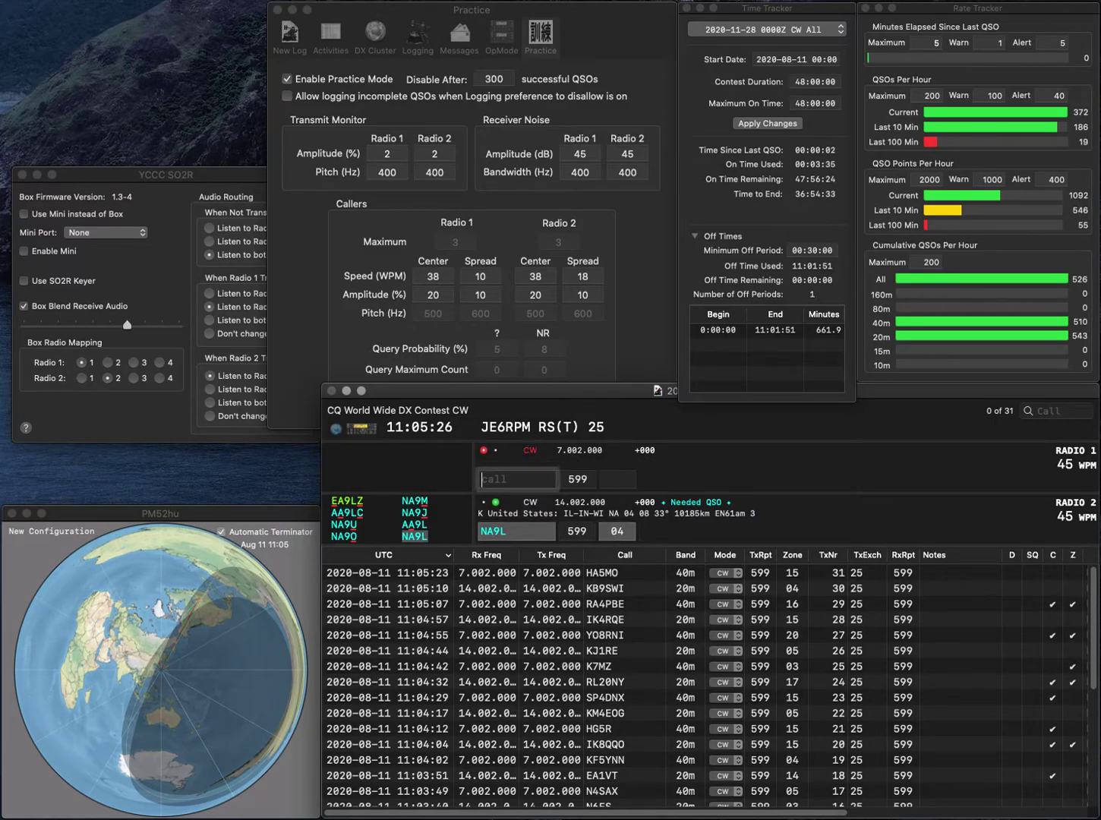
pyautogui.write('4NUF')
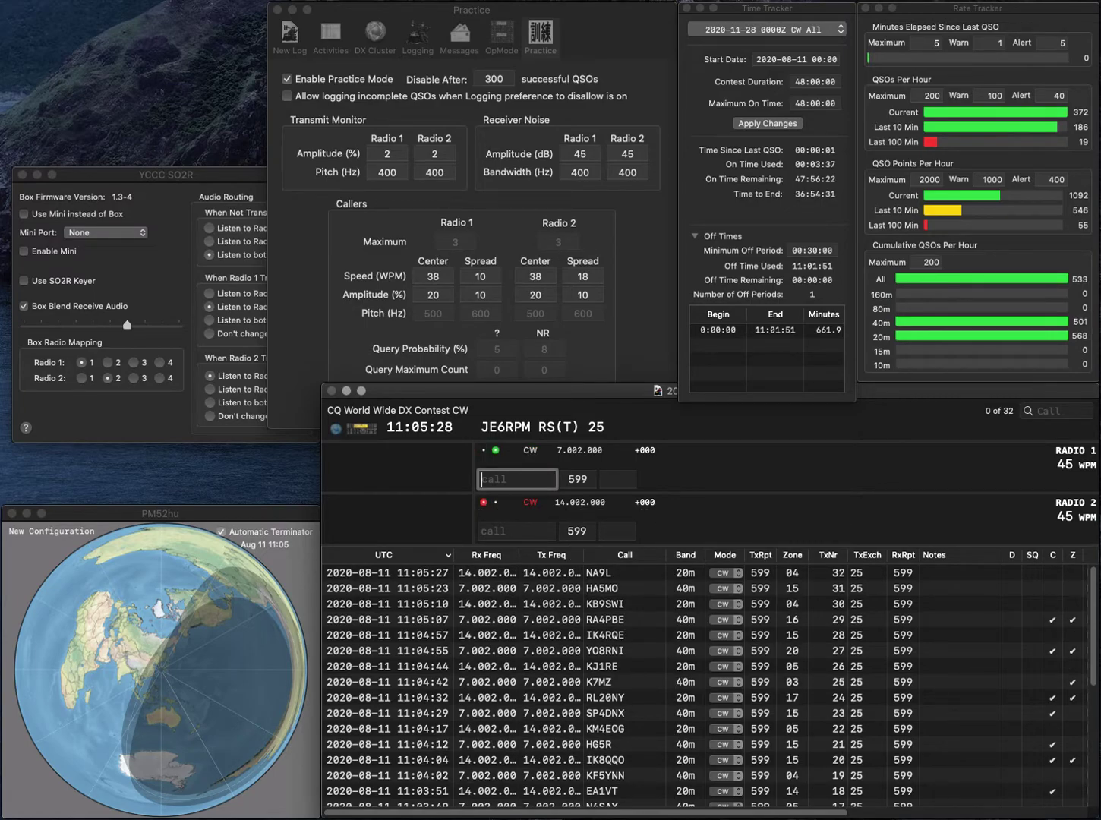
pyautogui.write('WA4NUF')
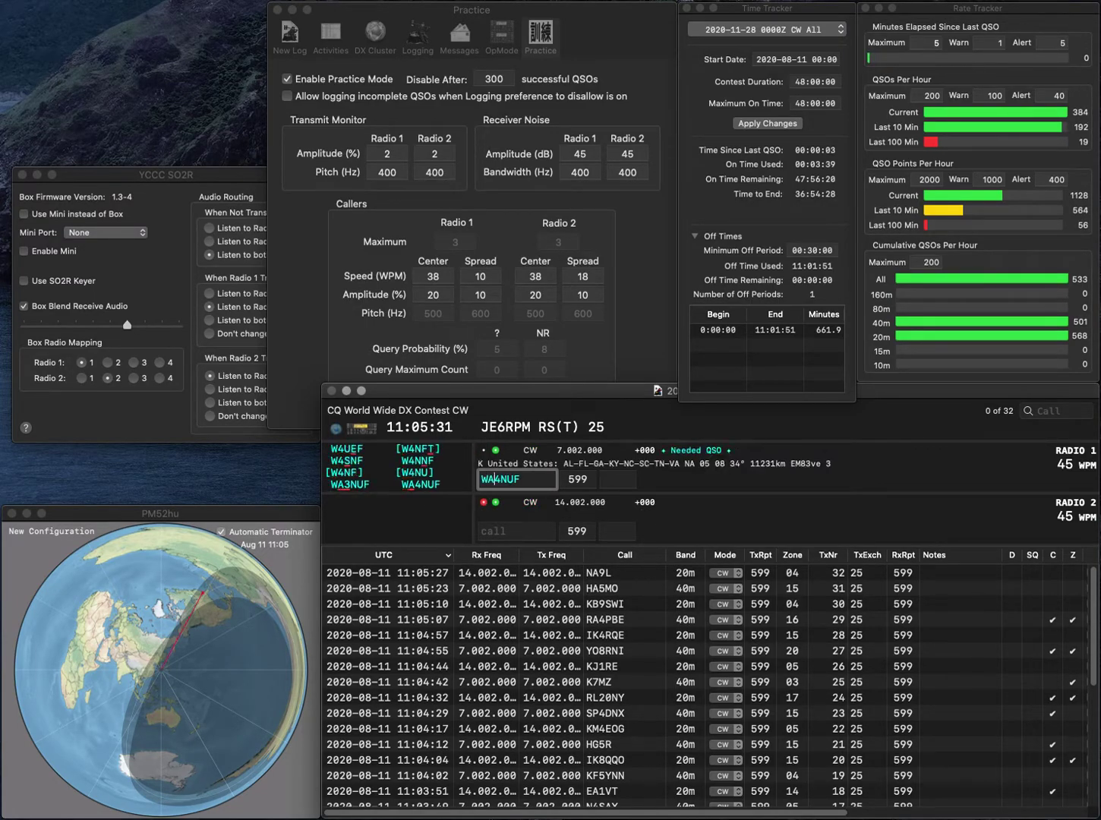
pyautogui.press('Return')
pyautogui.write('2AZ')
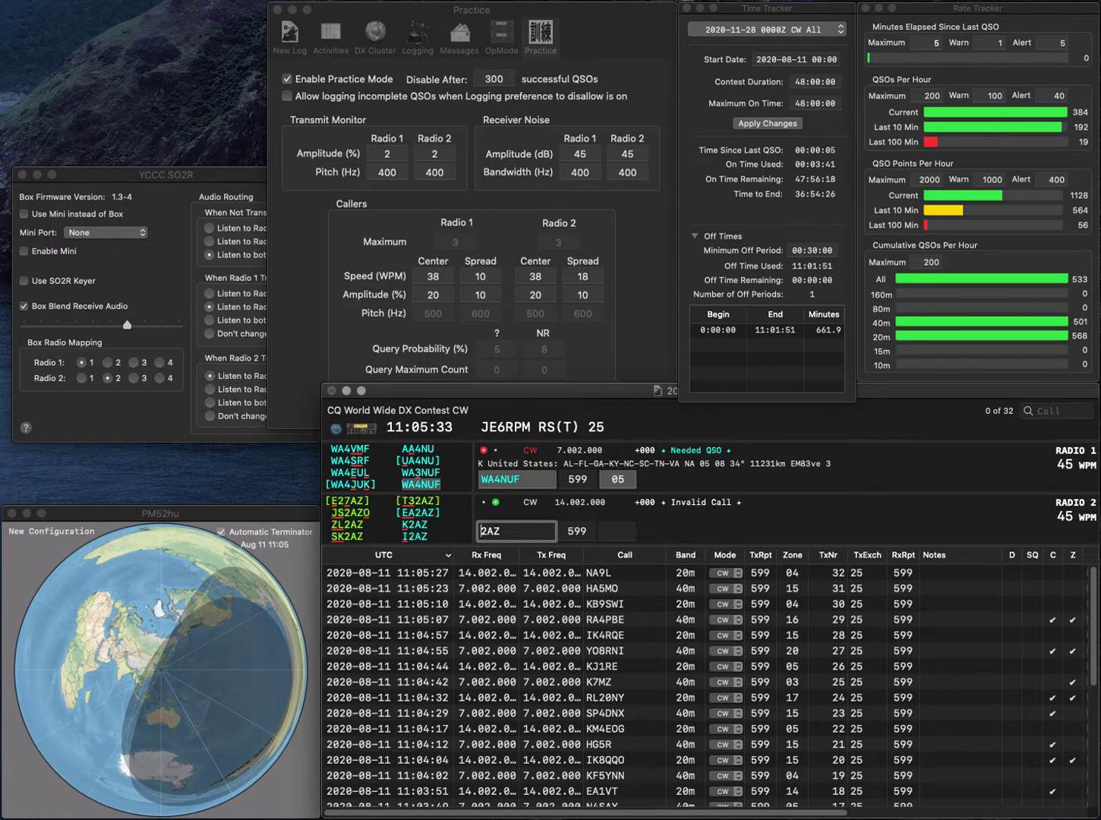
pyautogui.hotkey('ctrl', 'a')
pyautogui.write('EA')
pyautogui.press('Return')
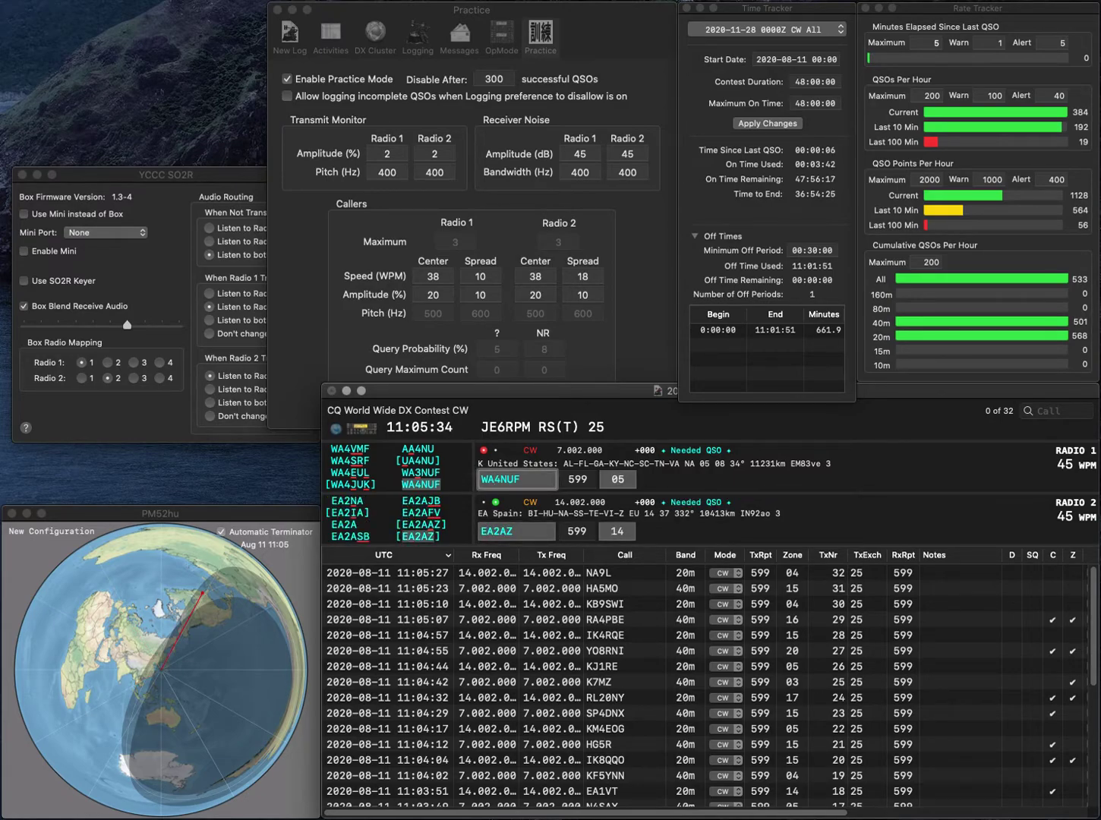
pyautogui.press('Tab')
pyautogui.press('Return')
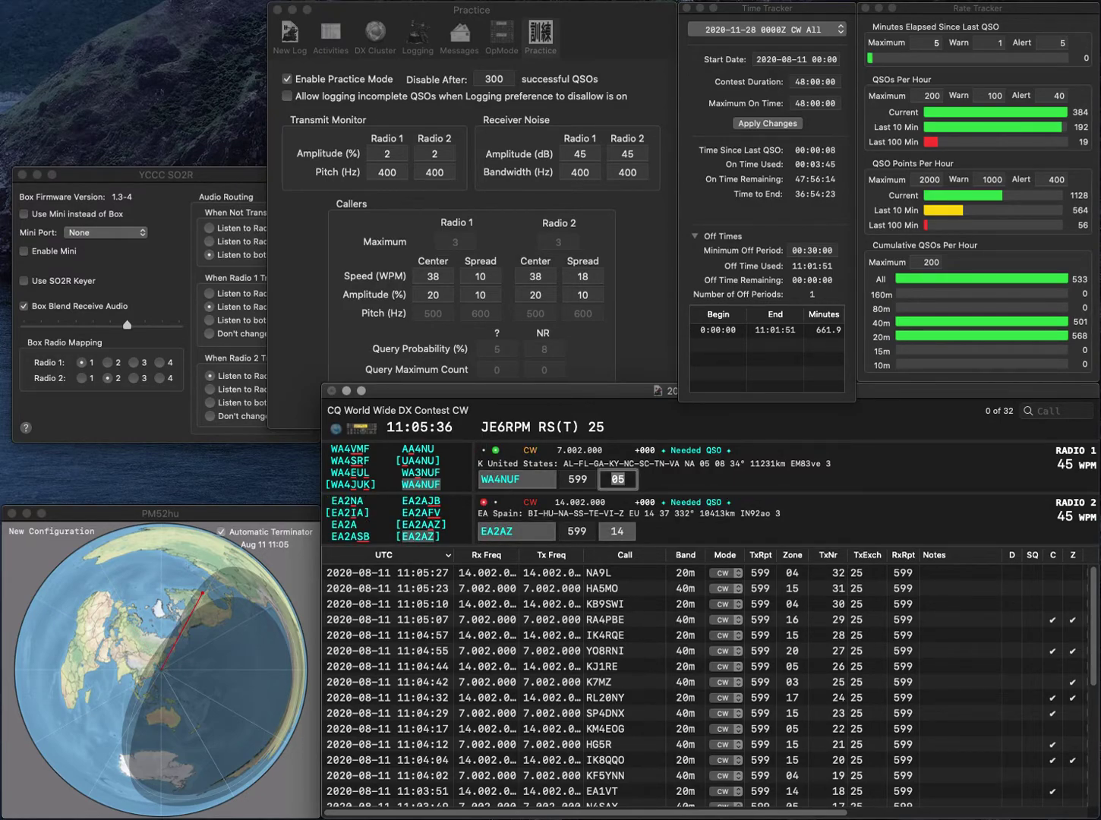
pyautogui.press('Tab')
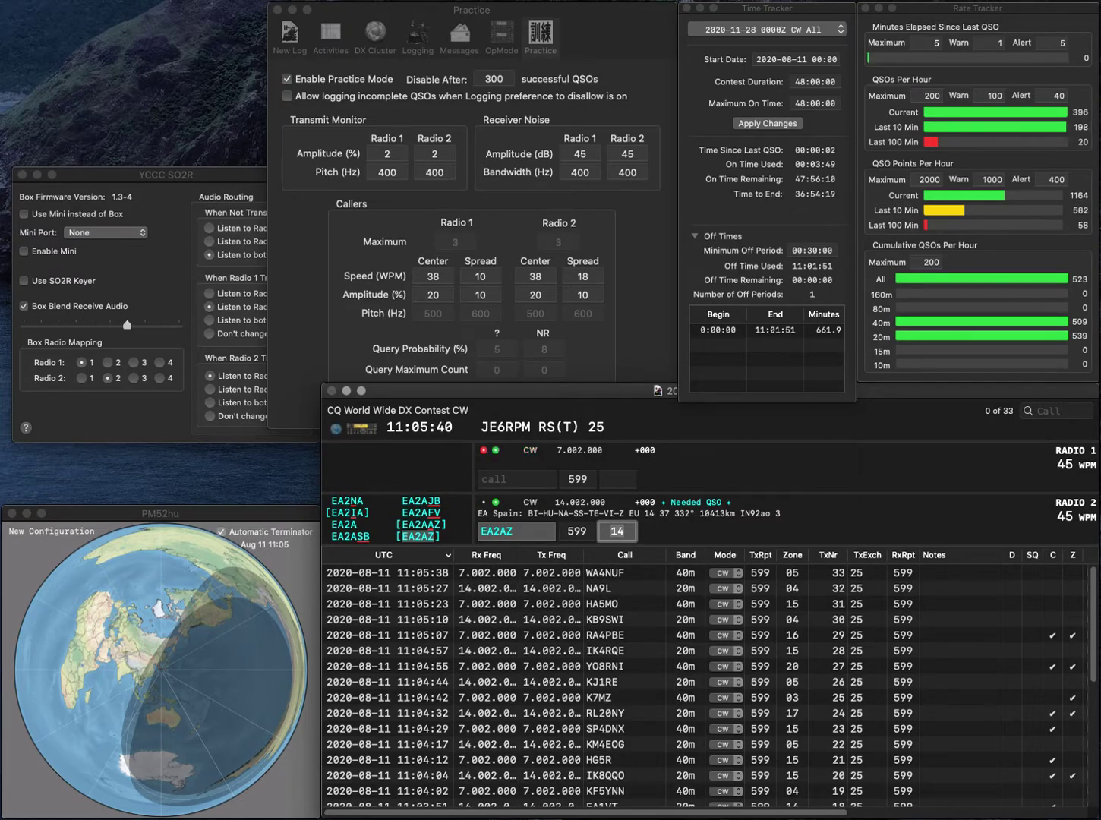
pyautogui.press('Return')
pyautogui.write('W8JWN')
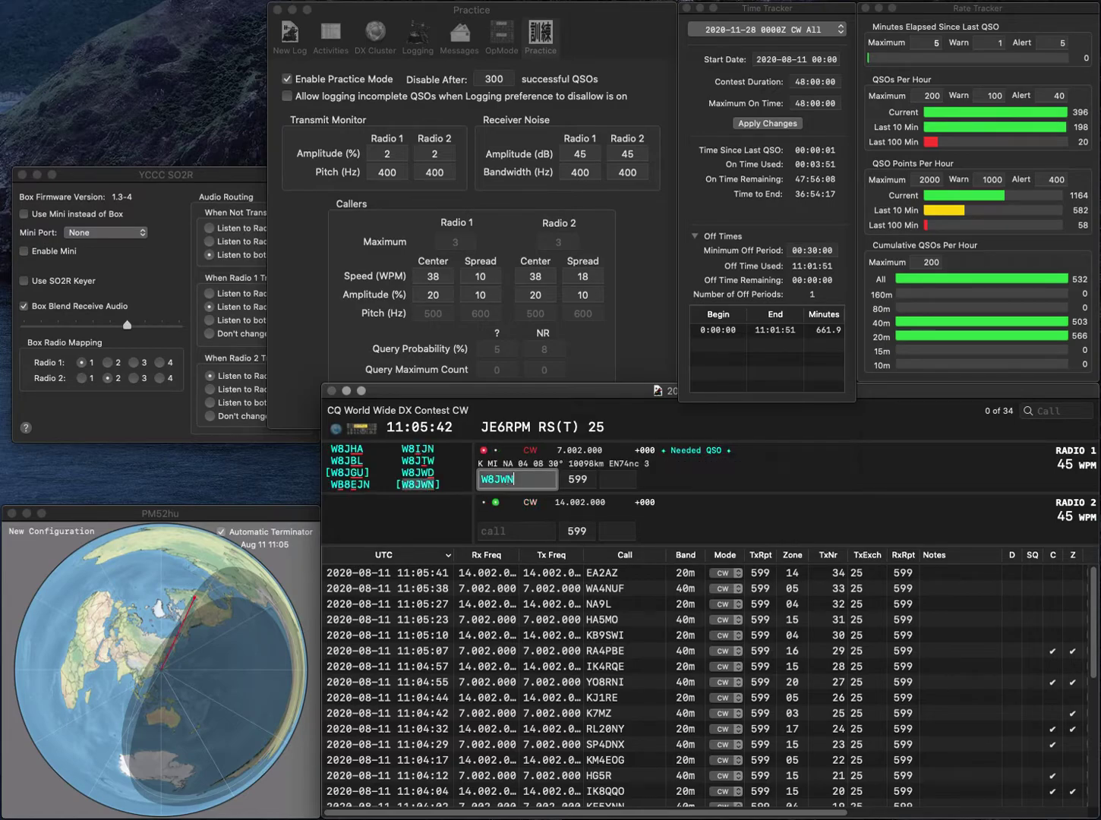
pyautogui.press('Return')
pyautogui.write('K5')
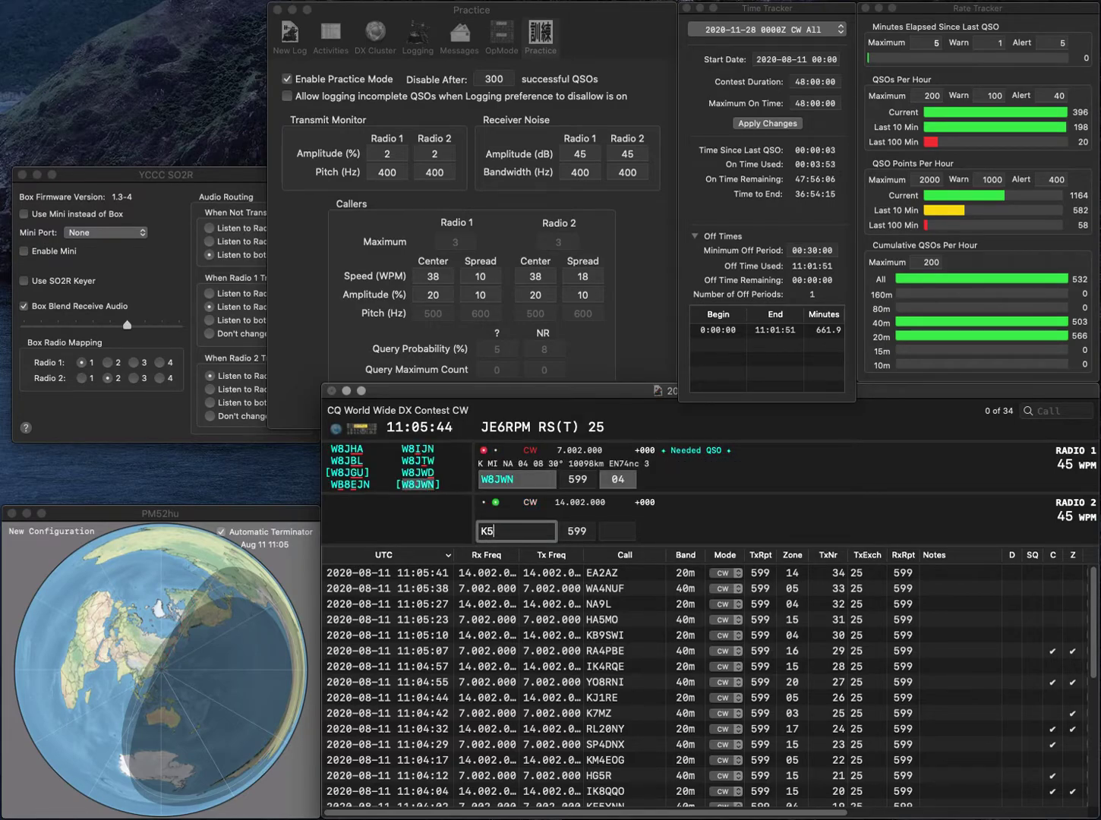
pyautogui.write('AVY')
pyautogui.press('Tab')
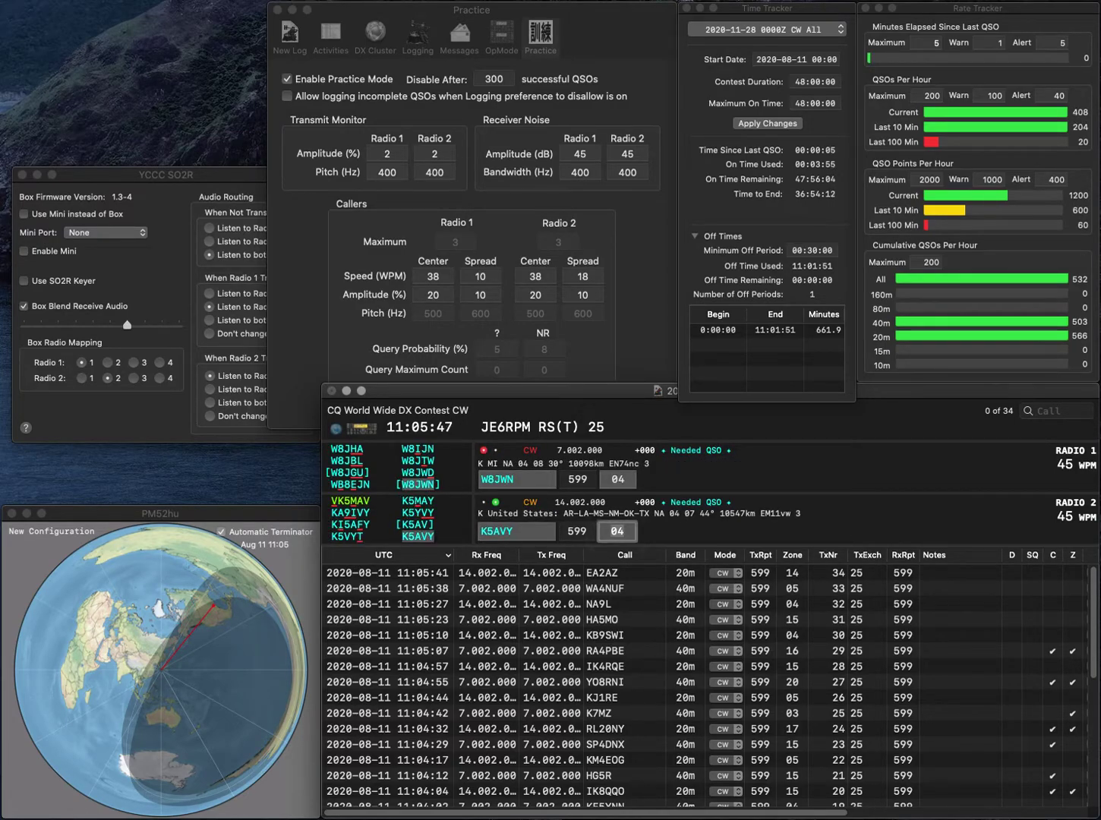
pyautogui.press('Return')
pyautogui.press('Tab')
pyautogui.press('Return')
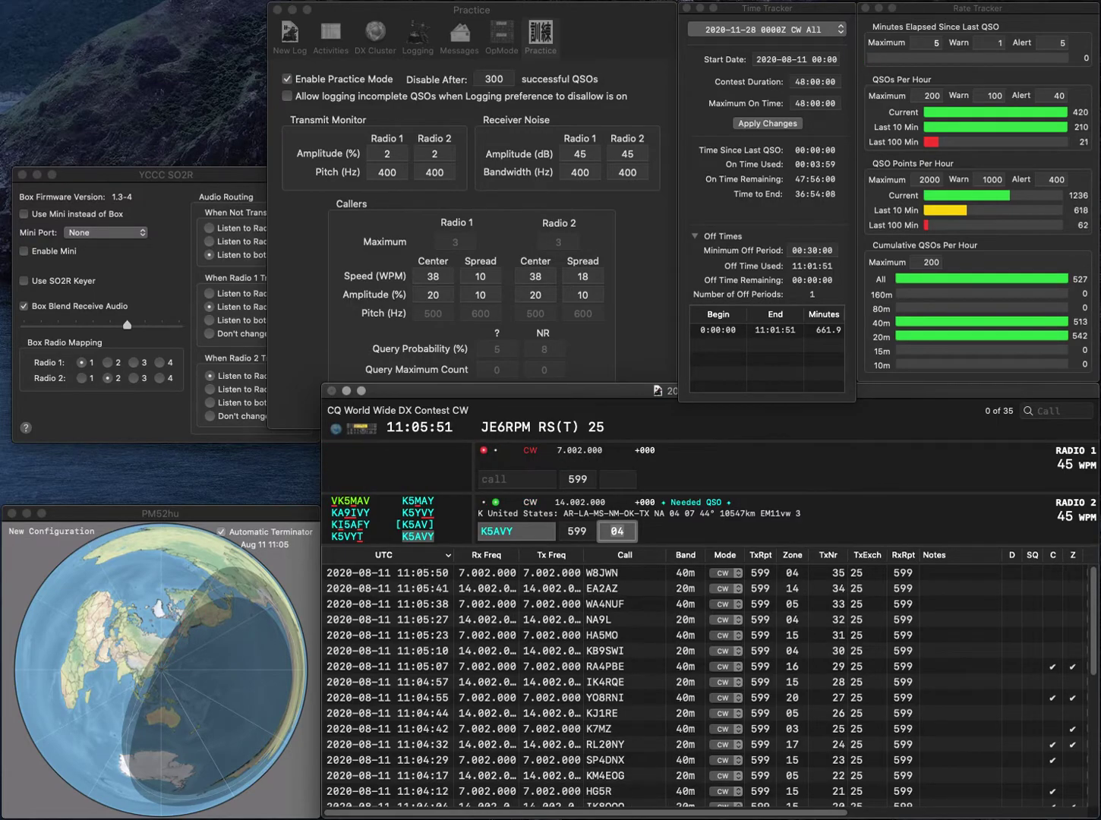
pyautogui.press('Return')
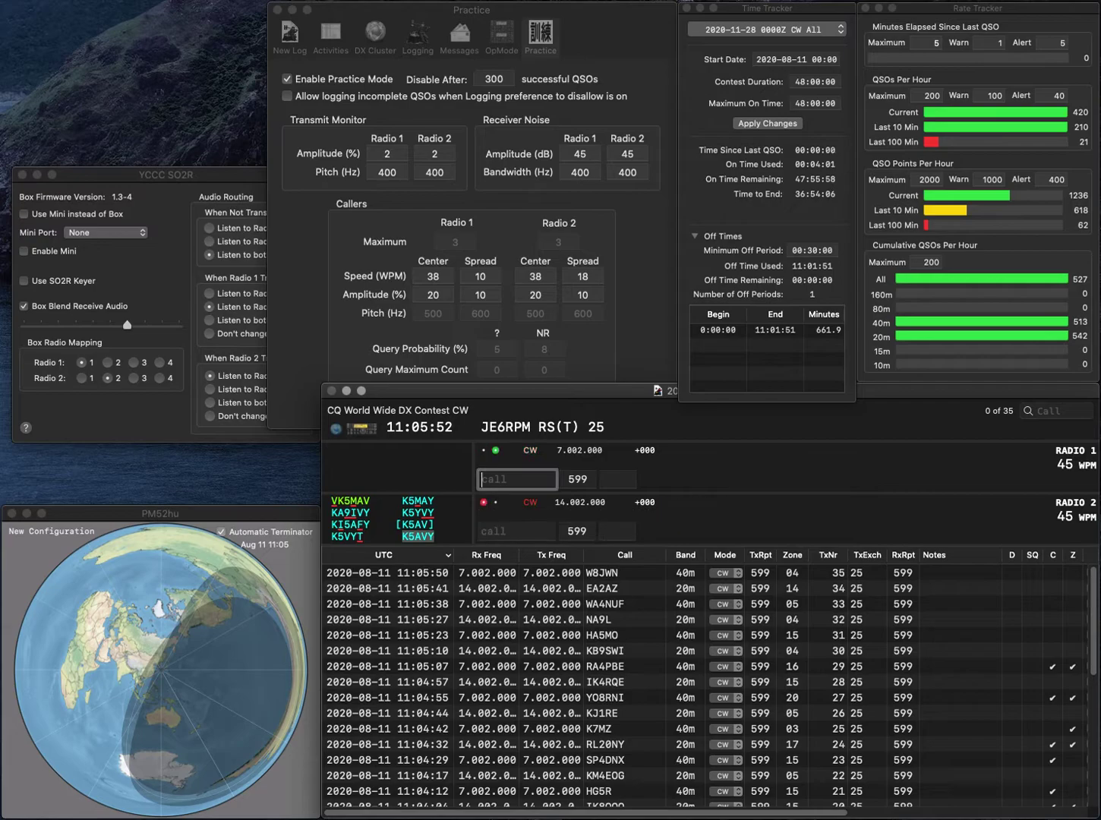
# - Answer R8XV on Radio 1 and EA3CA on Radio 2
pyautogui.write('R8XV')
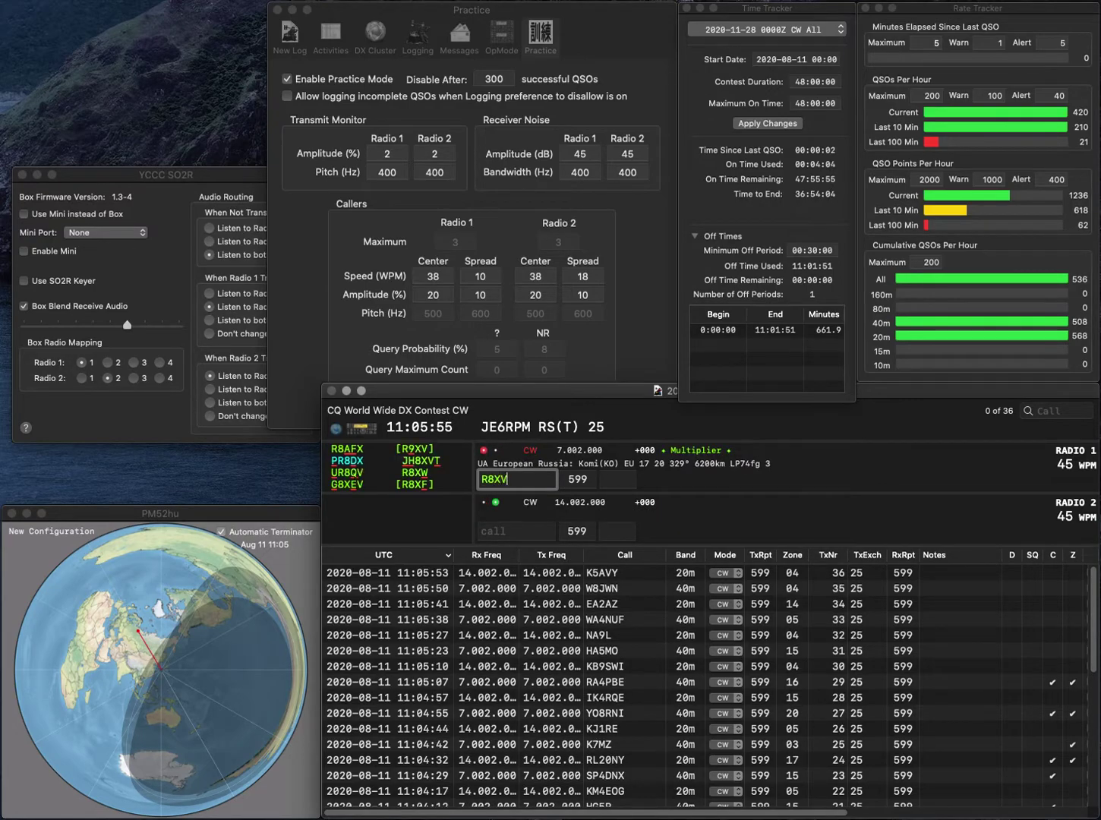
pyautogui.press('Return')
pyautogui.write('EA3CA')
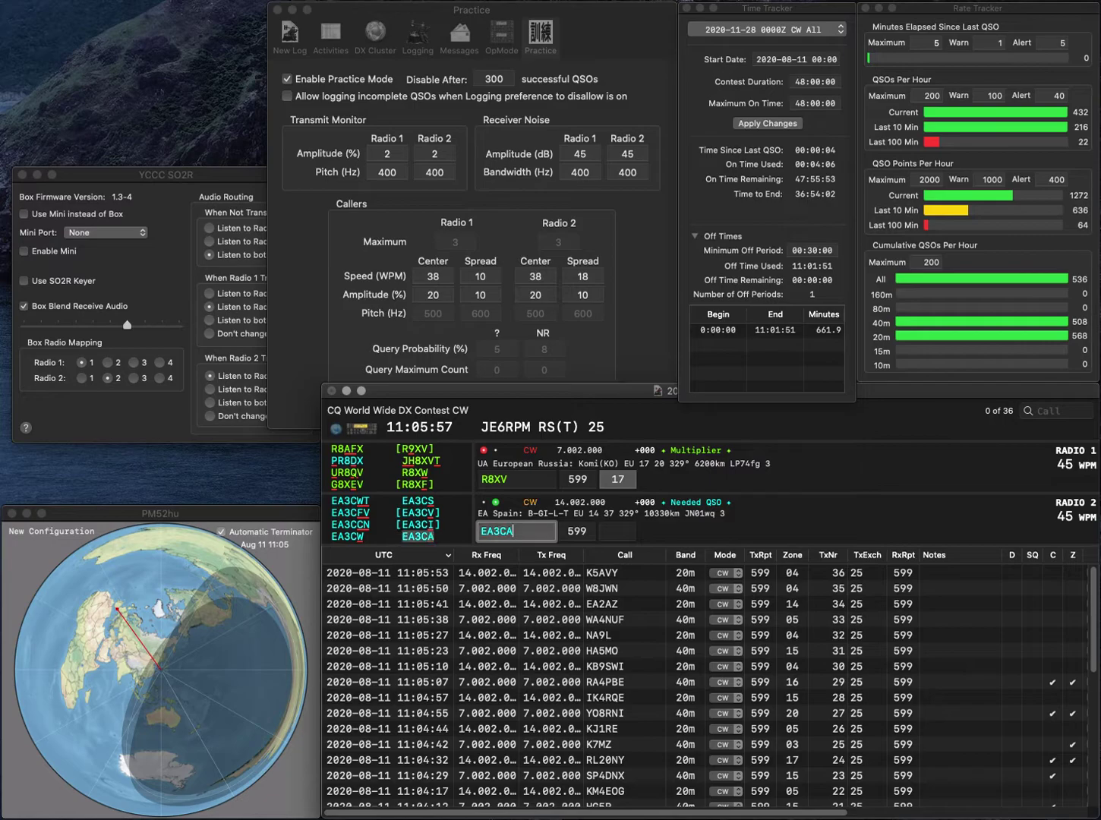
pyautogui.press('Return')
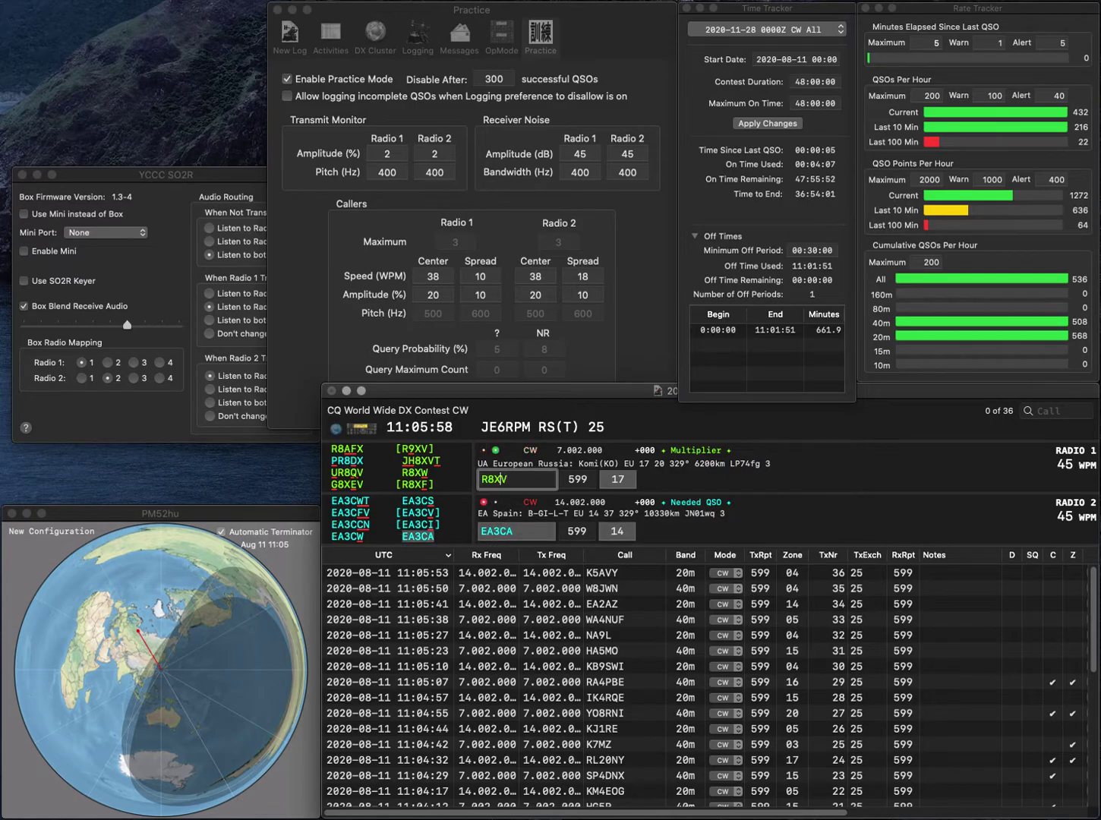
# - Correct the Radio 1 call to R9XV and log the contacts on both radios
pyautogui.press('BackSpace')
pyautogui.write('9')
pyautogui.press('Return')
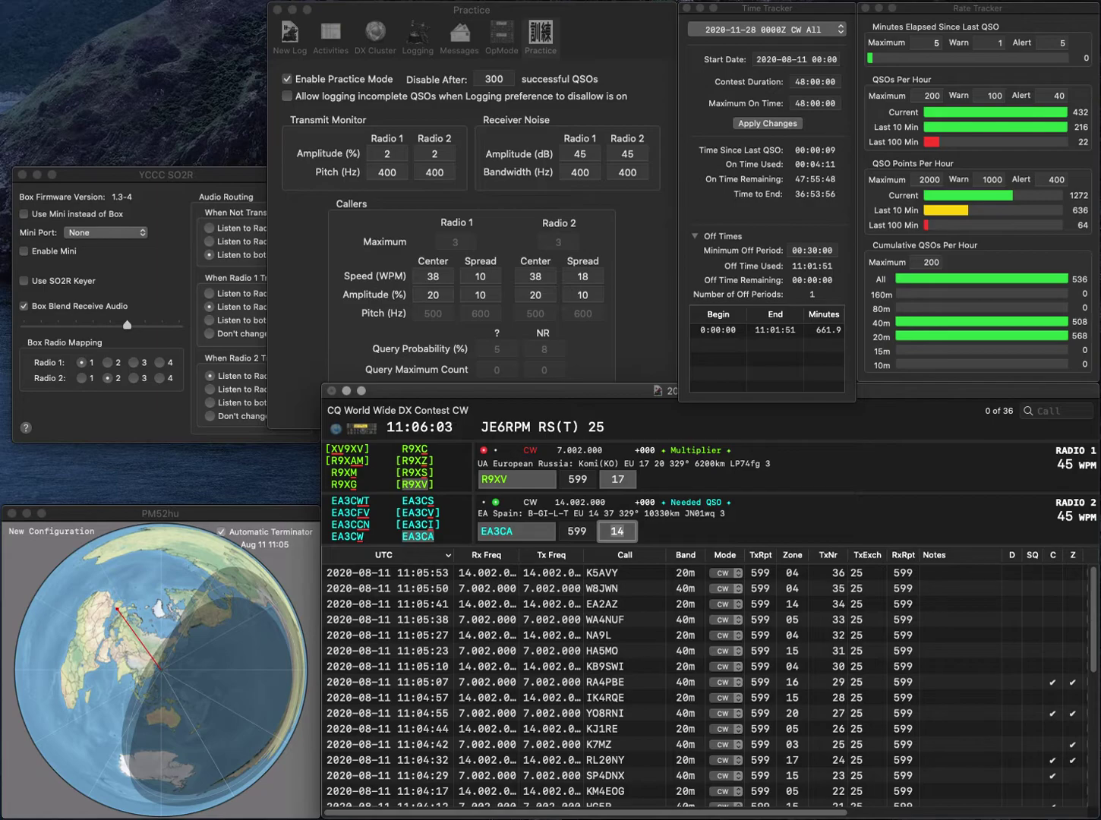
pyautogui.press('Return')
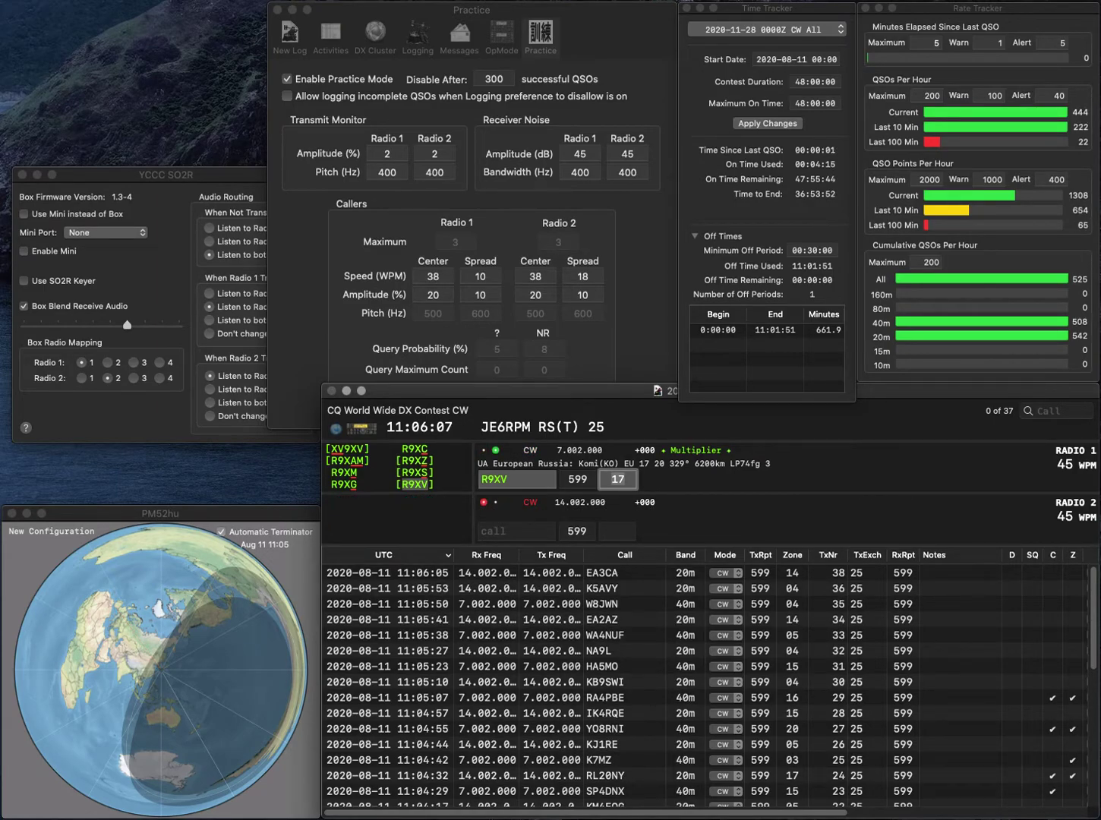
pyautogui.press('Return')
# - Answer the Radio 2 caller with the partial call ZOJ
pyautogui.write('S')
pyautogui.press('BackSpace')
pyautogui.write('AZO')
pyautogui.press('Left')
pyautogui.press('Left')
pyautogui.press('BackSpace')
pyautogui.write('J')
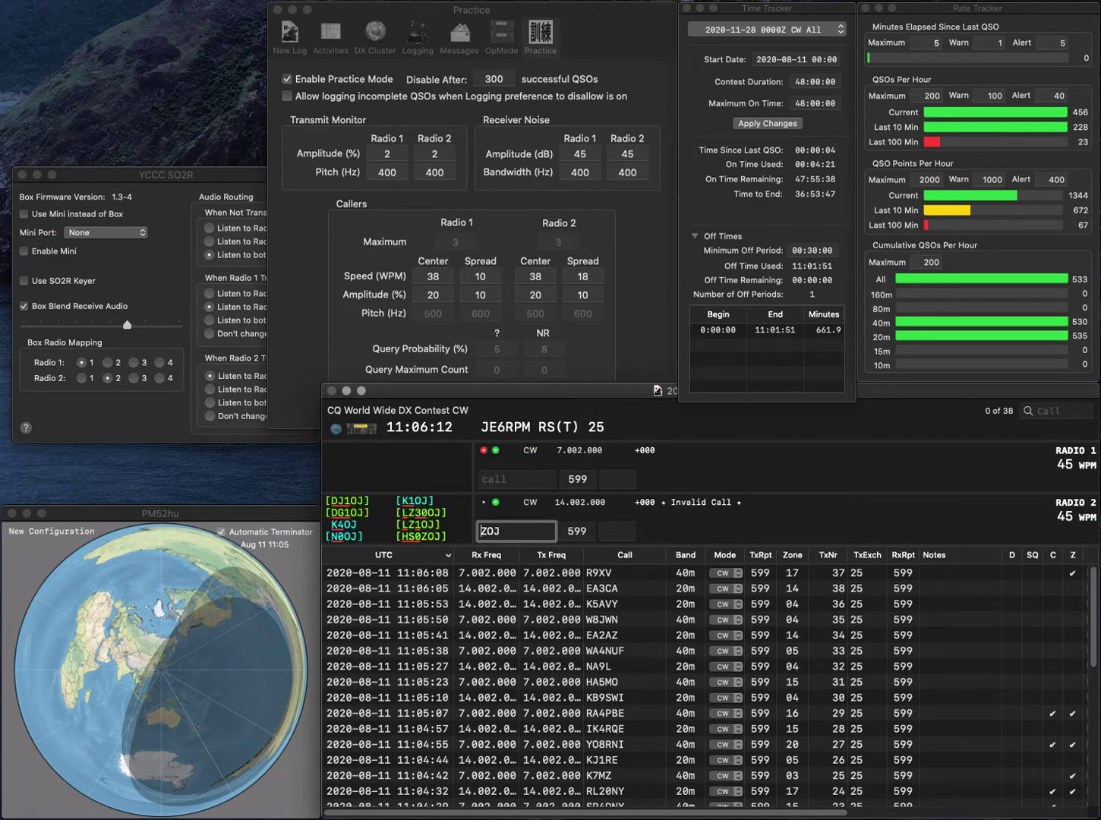
pyautogui.press('Return')
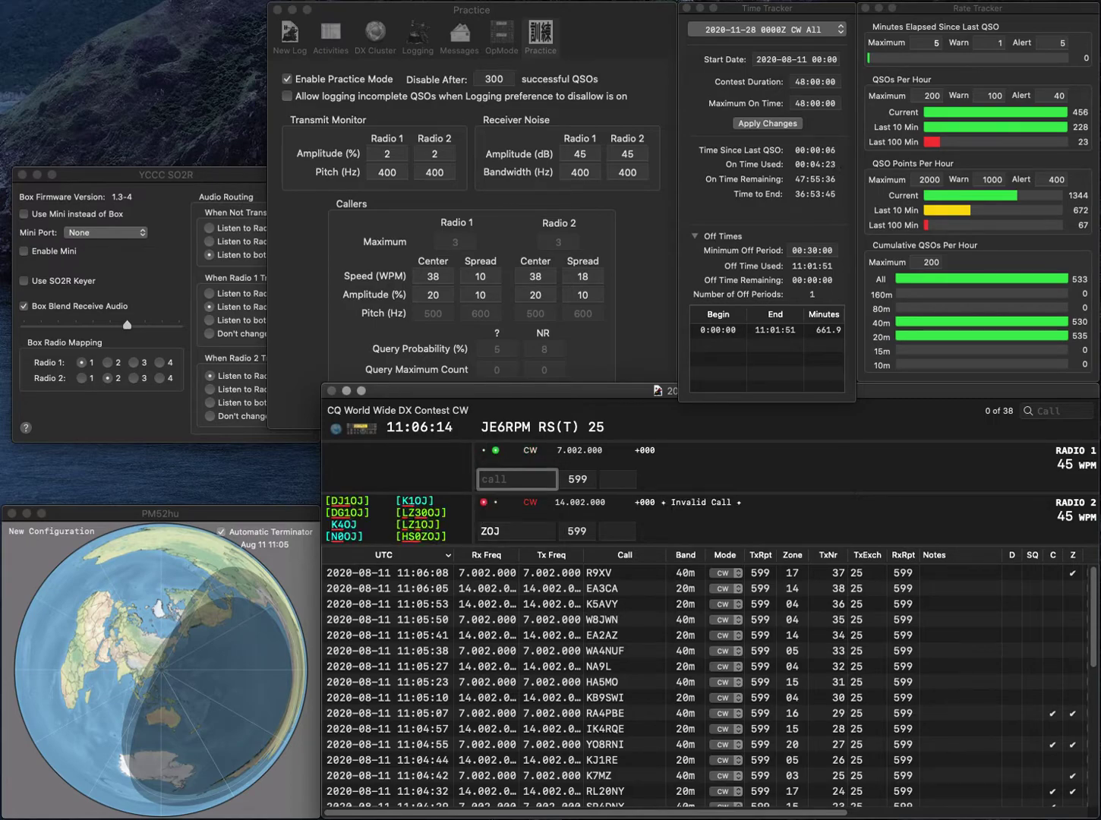
pyautogui.write('F7GD')
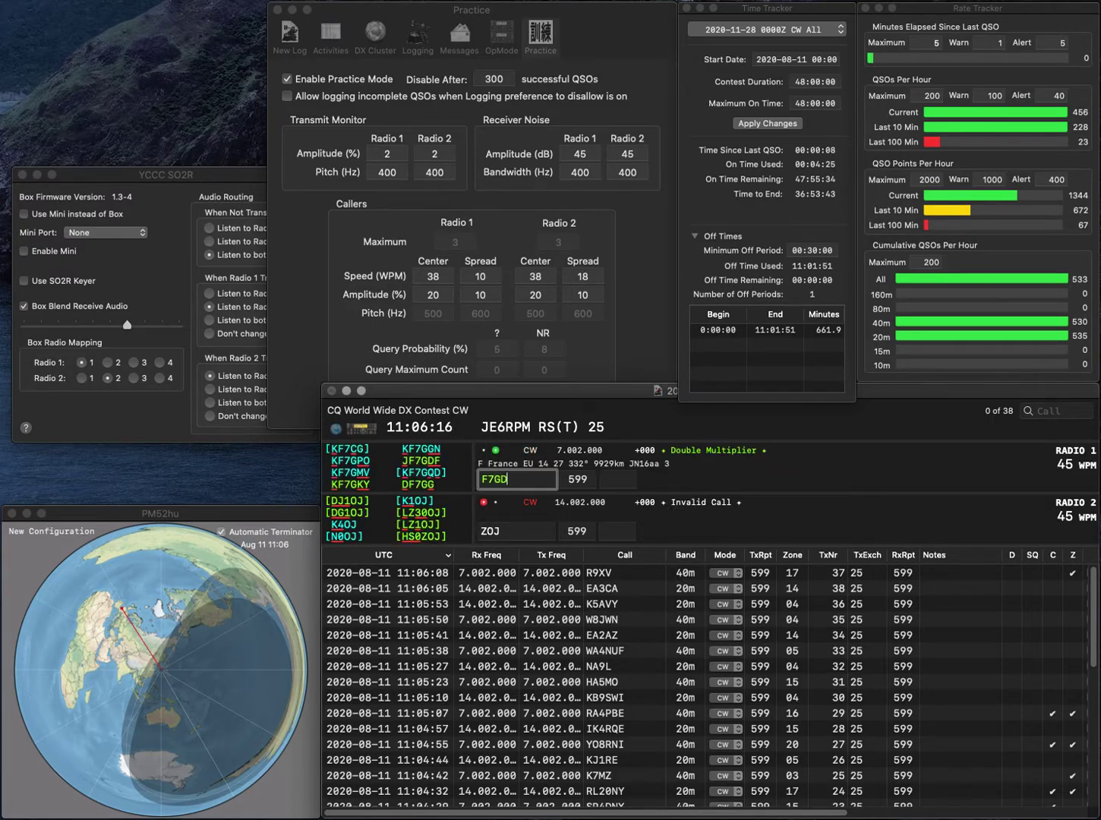
pyautogui.write('FJ')
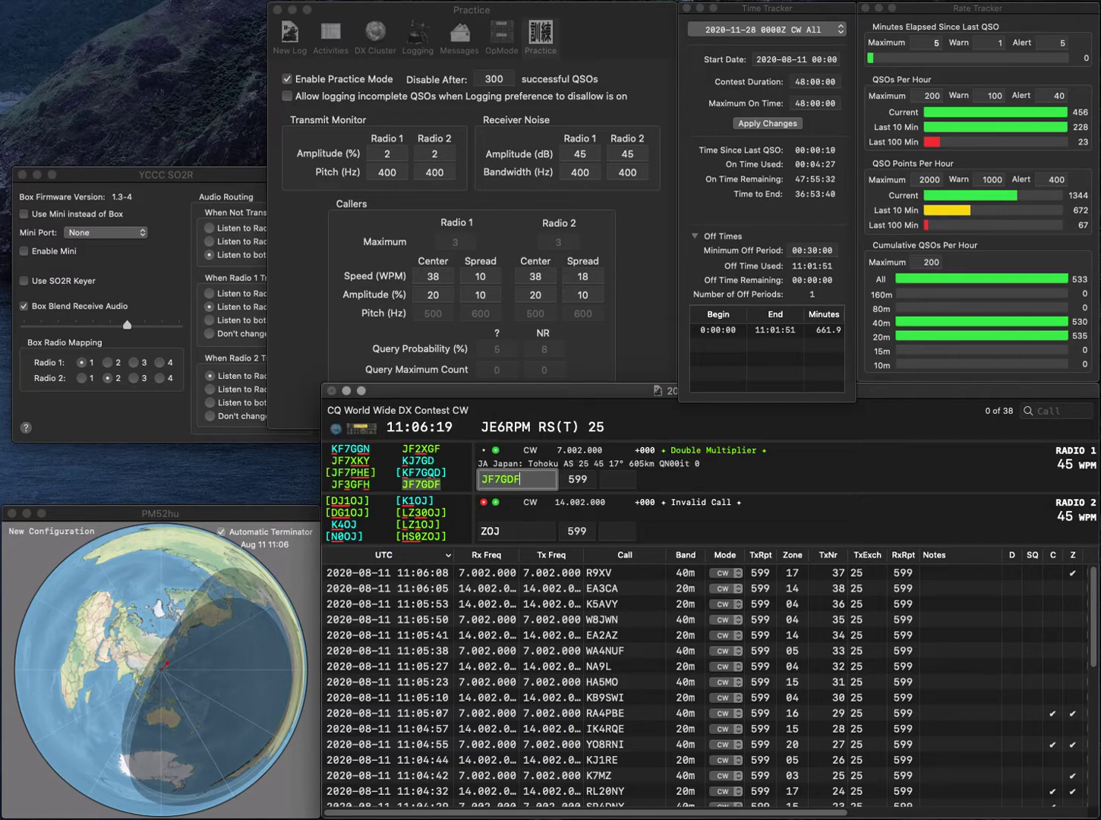
pyautogui.press('Return')
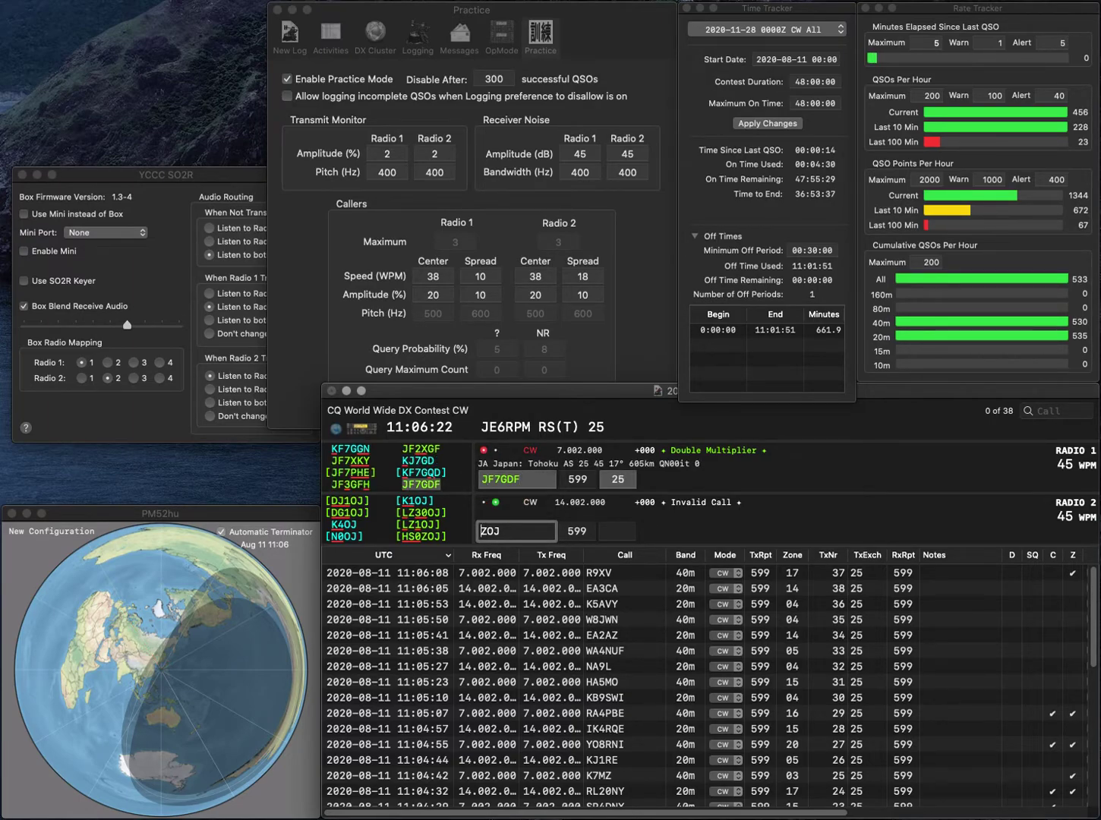
pyautogui.write('S')
pyautogui.press('Return')
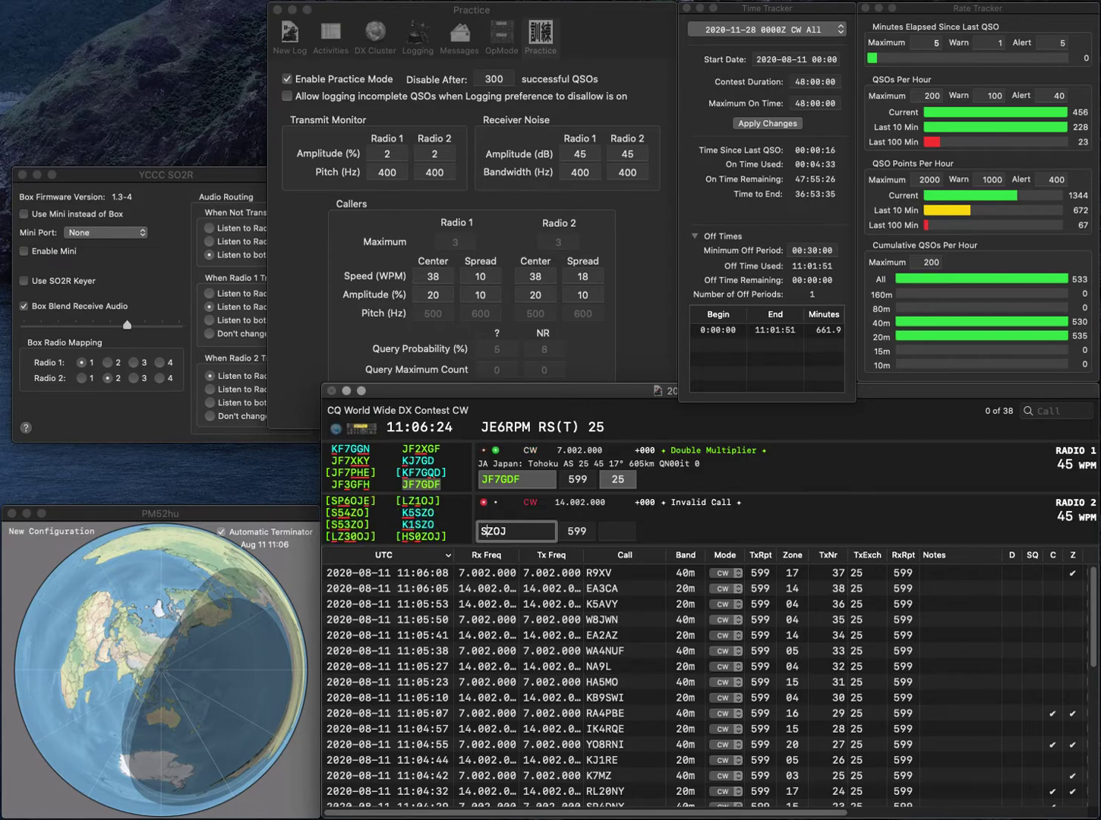
pyautogui.press('Return')
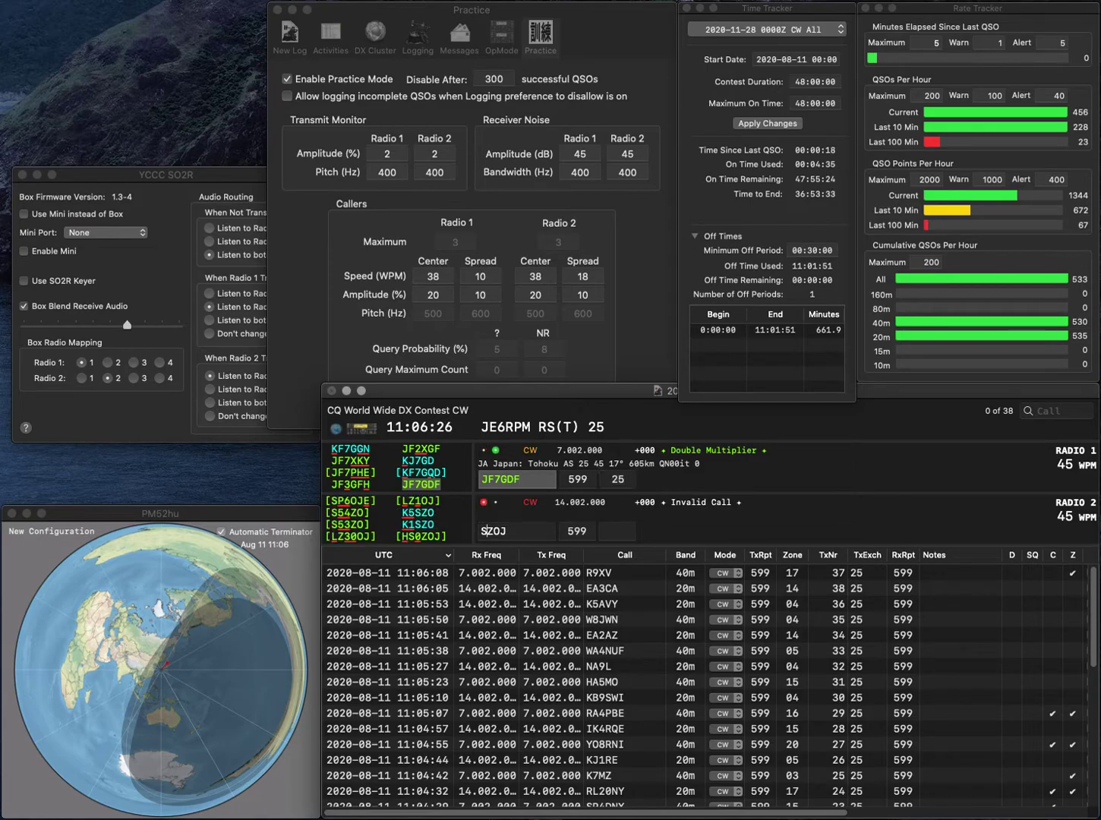
pyautogui.press('BackSpace')
pyautogui.write('HS0')
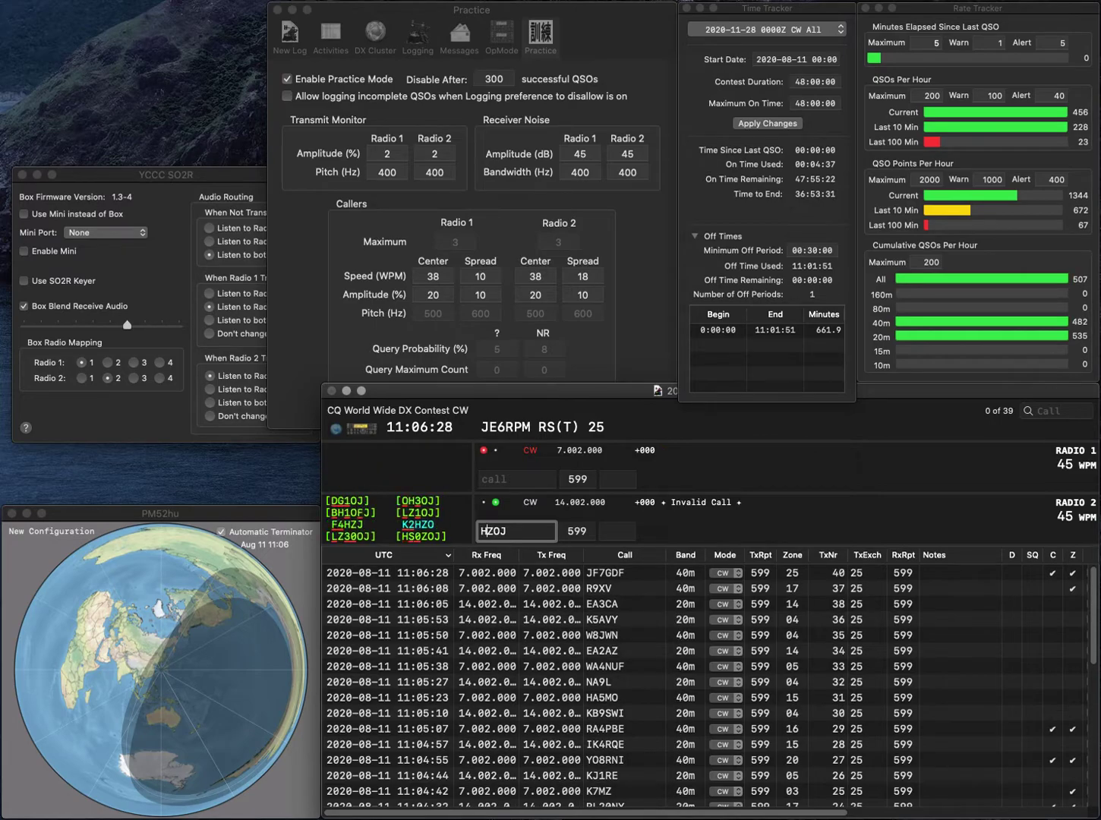
pyautogui.press('Return')
pyautogui.press('Return')
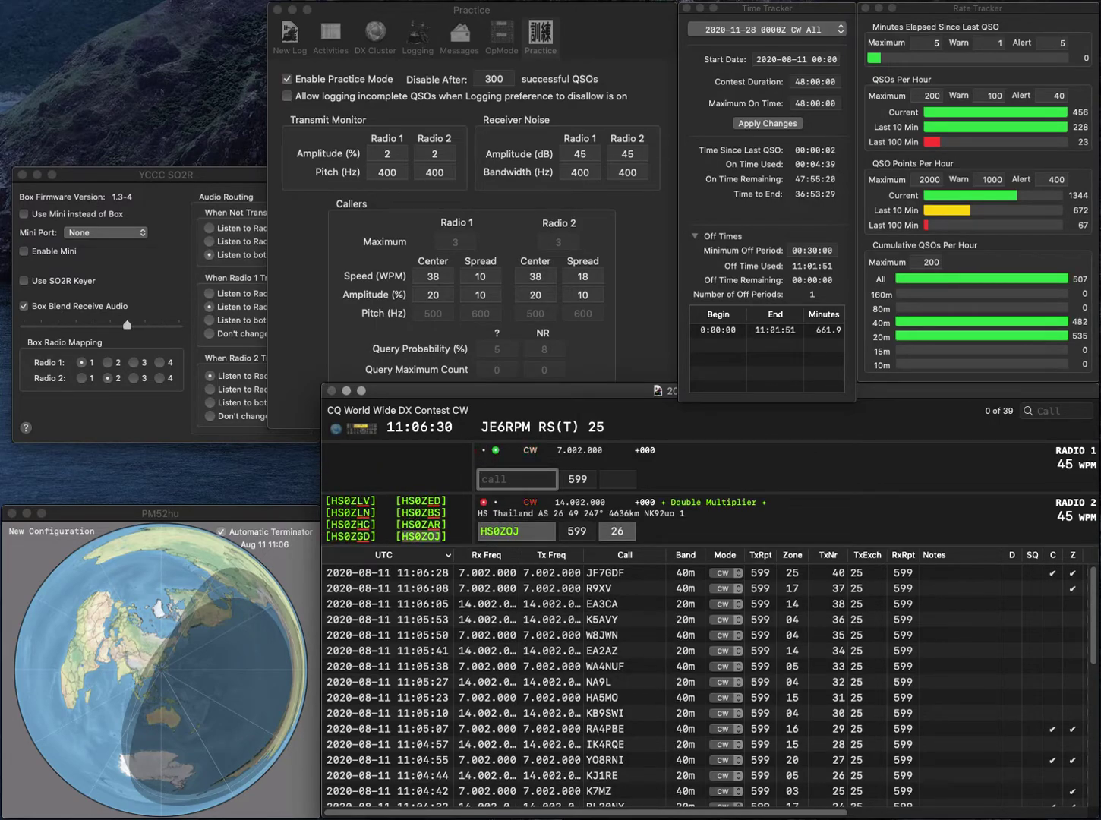
pyautogui.write('N4EIE')
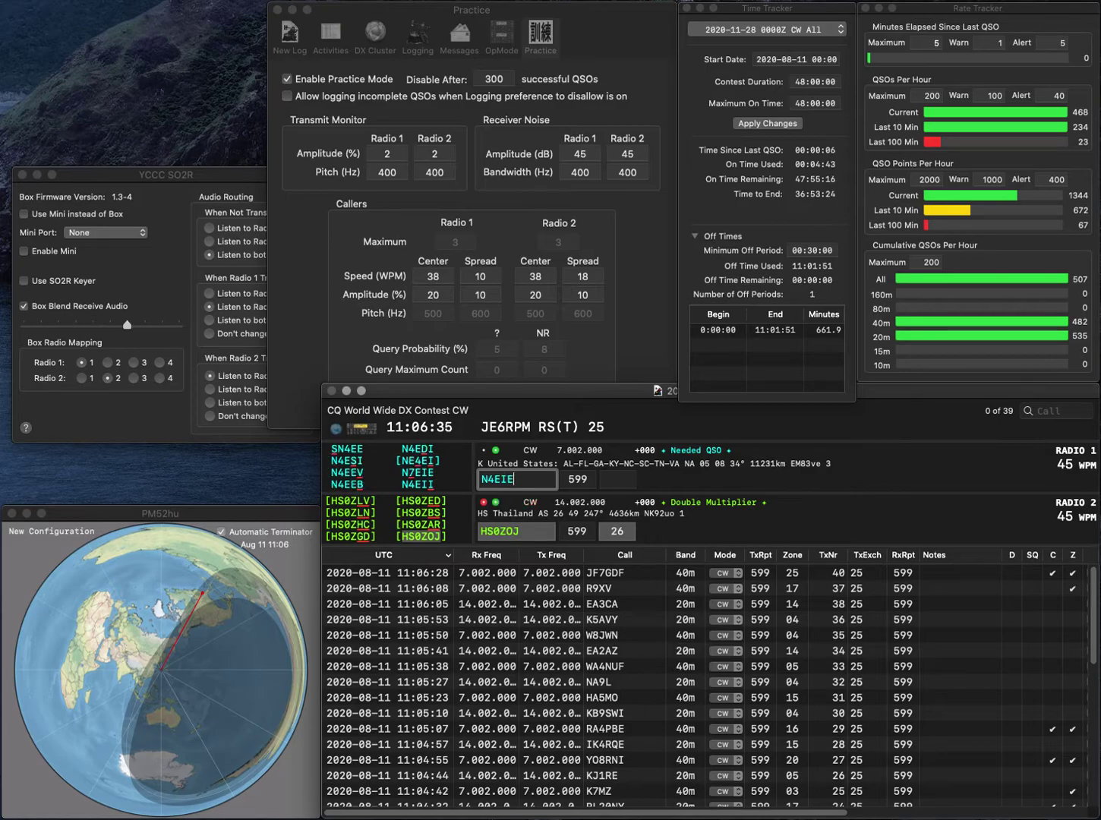
pyautogui.press('Return')
pyautogui.press('Return')
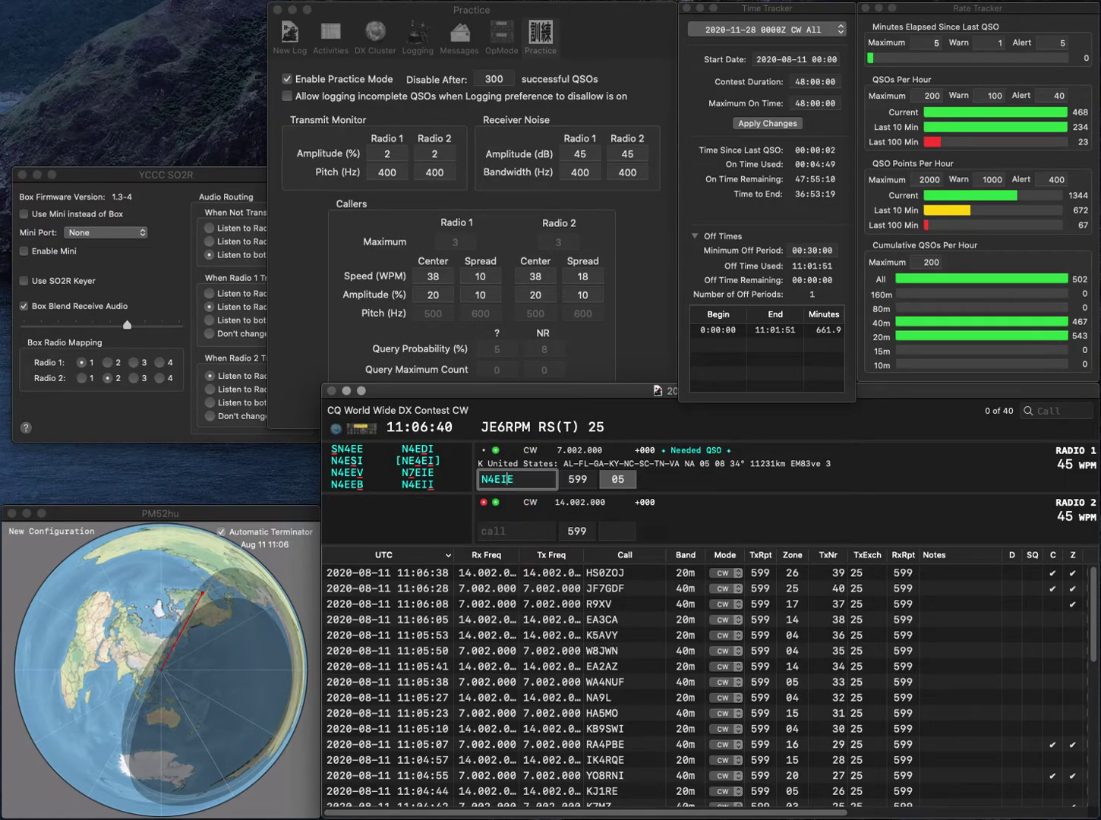
# - Change the Radio 1 call to N4EE and answer the Radio 2 caller with the partial call CT/
pyautogui.press('Delete')
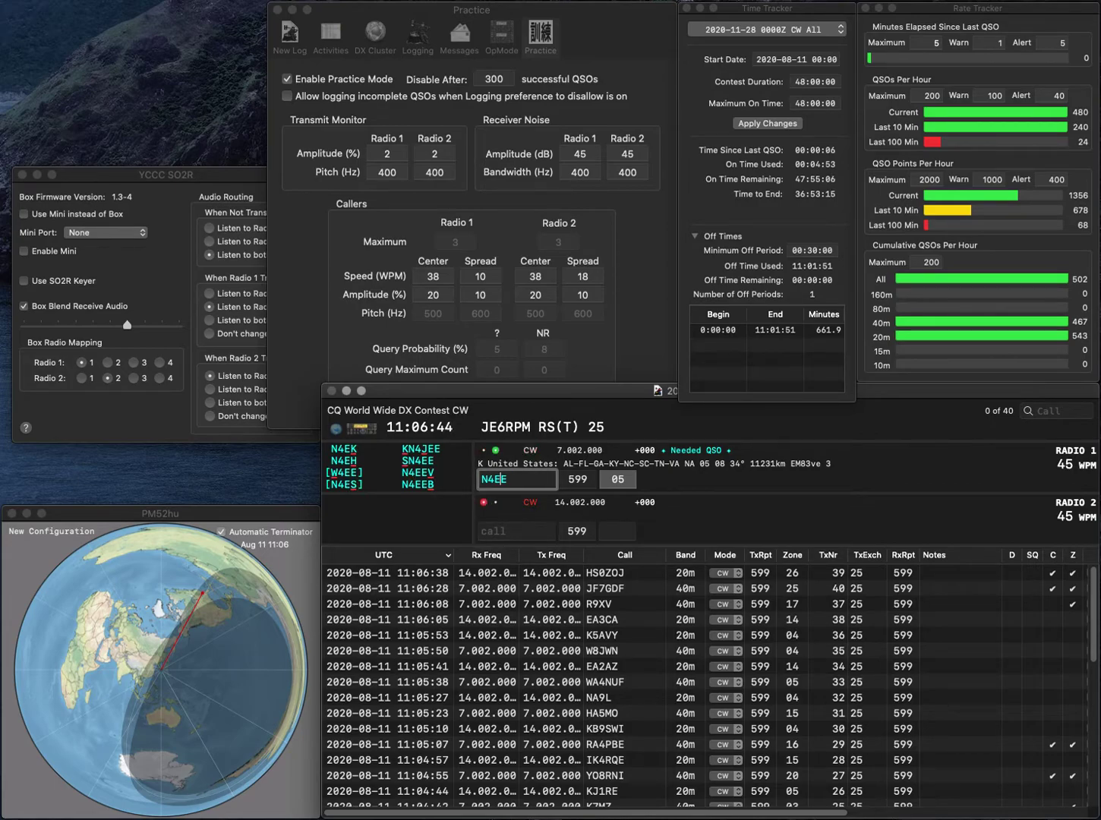
pyautogui.press('Down')
pyautogui.write('N')
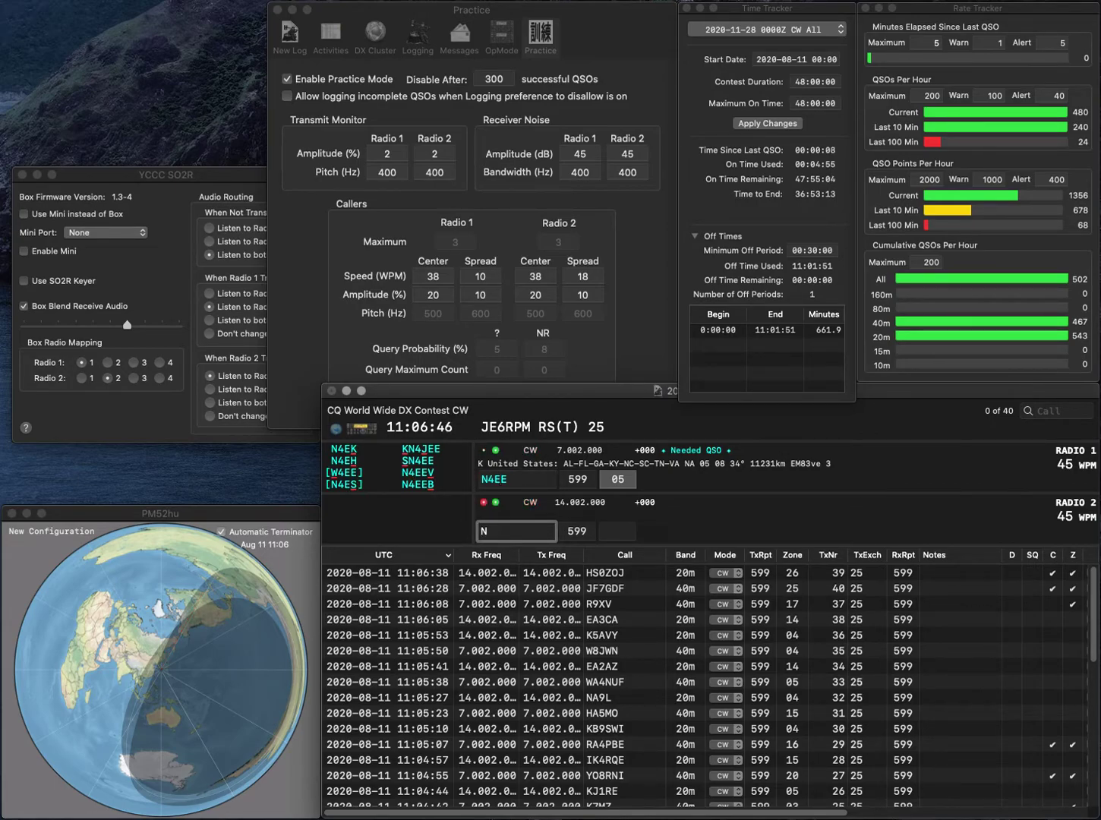
pyautogui.write('7')
pyautogui.press('BackSpace')
pyautogui.press('BackSpace')
pyautogui.write('CT/')
pyautogui.press('Return')
pyautogui.press('Up')
pyautogui.press('Down')
pyautogui.press('Up')
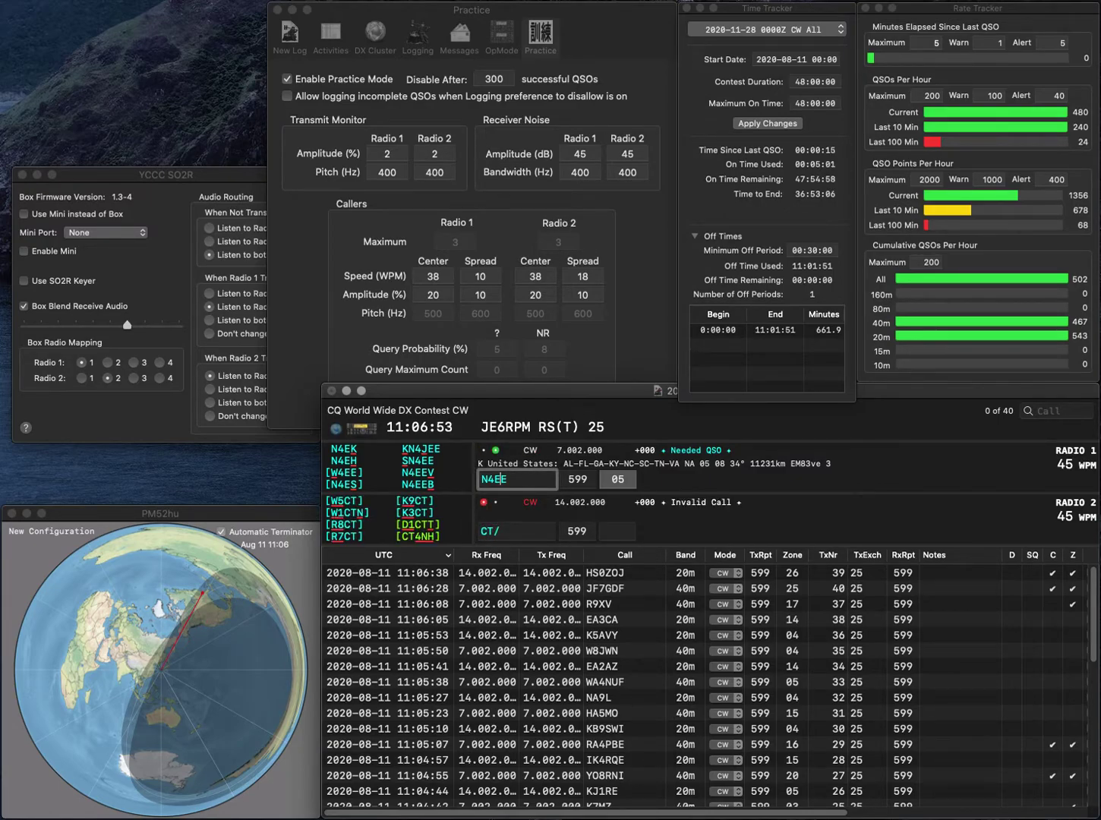
# - Resend the Radio 1 call as N4EIE and answer the Radio 2 caller as CTFT6HBR
pyautogui.write('I')
pyautogui.press('Return')
pyautogui.press('`')
pyautogui.press('BackSpace')
pyautogui.write('FT6HBR')
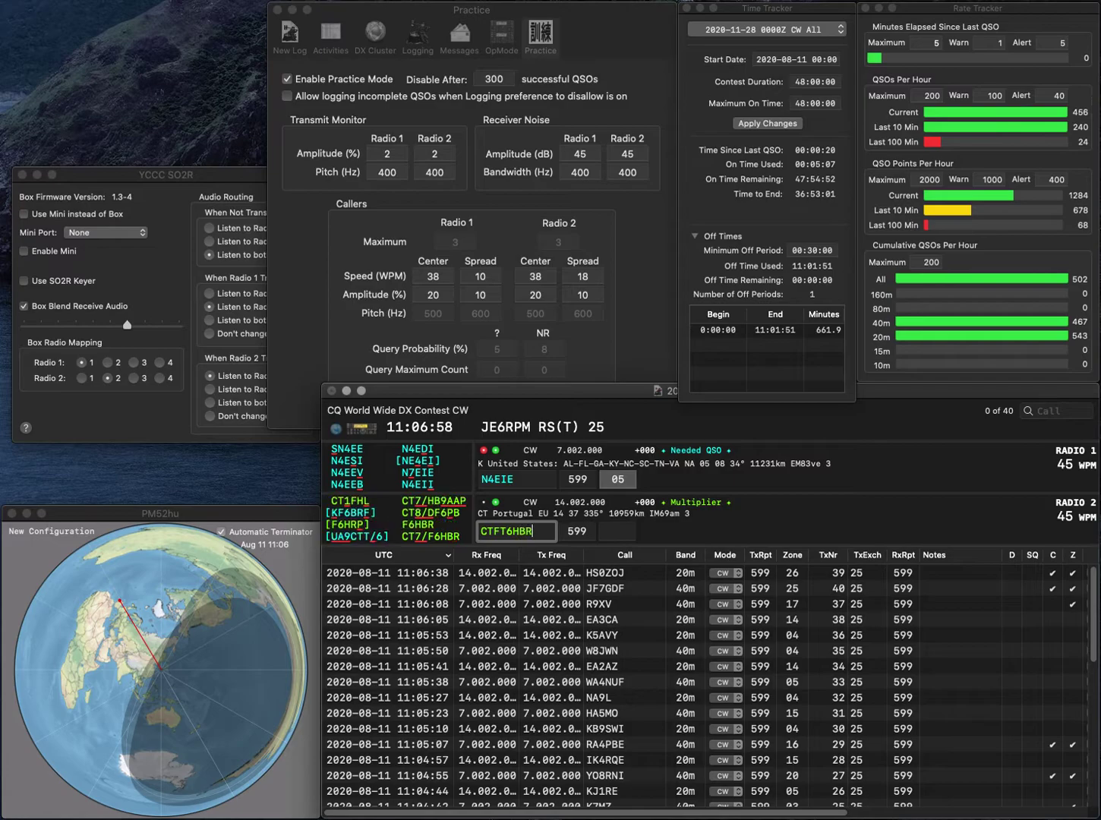
pyautogui.press('Return')
pyautogui.press('`')
pyautogui.press('BackSpace')
pyautogui.press('BackSpace')
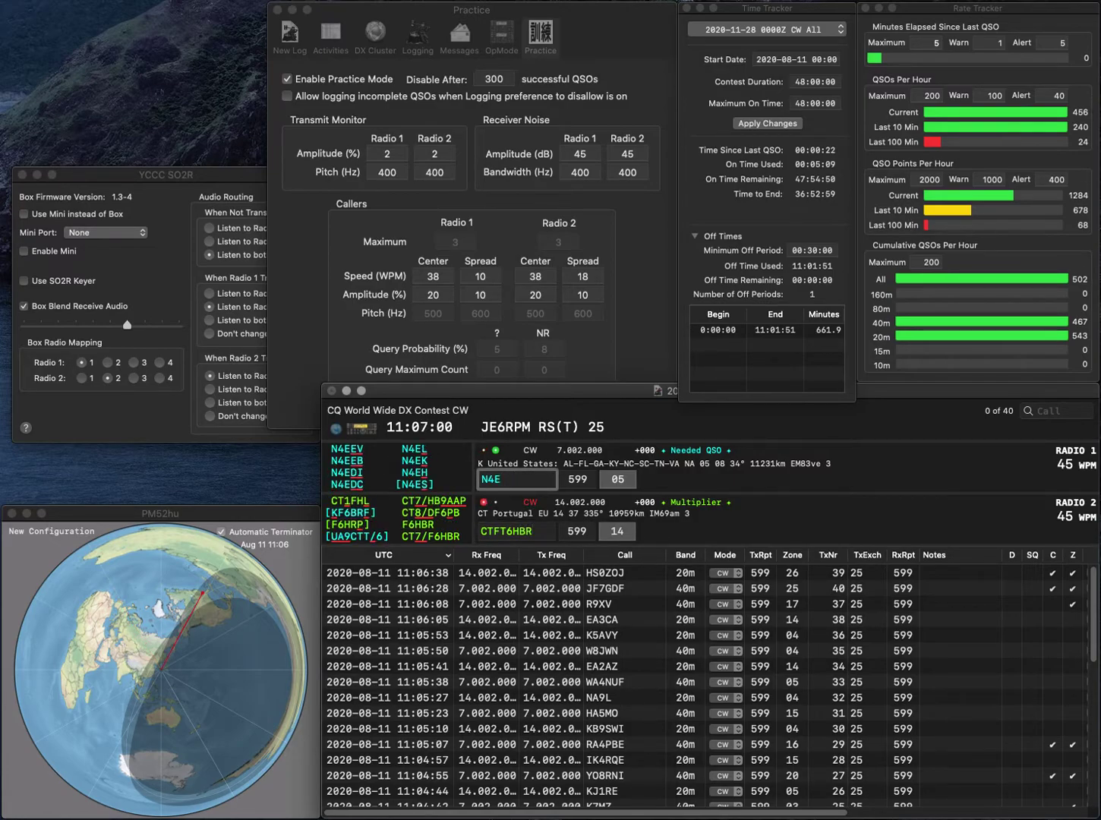
pyautogui.write('EI')
pyautogui.press('Return')
pyautogui.press('`')
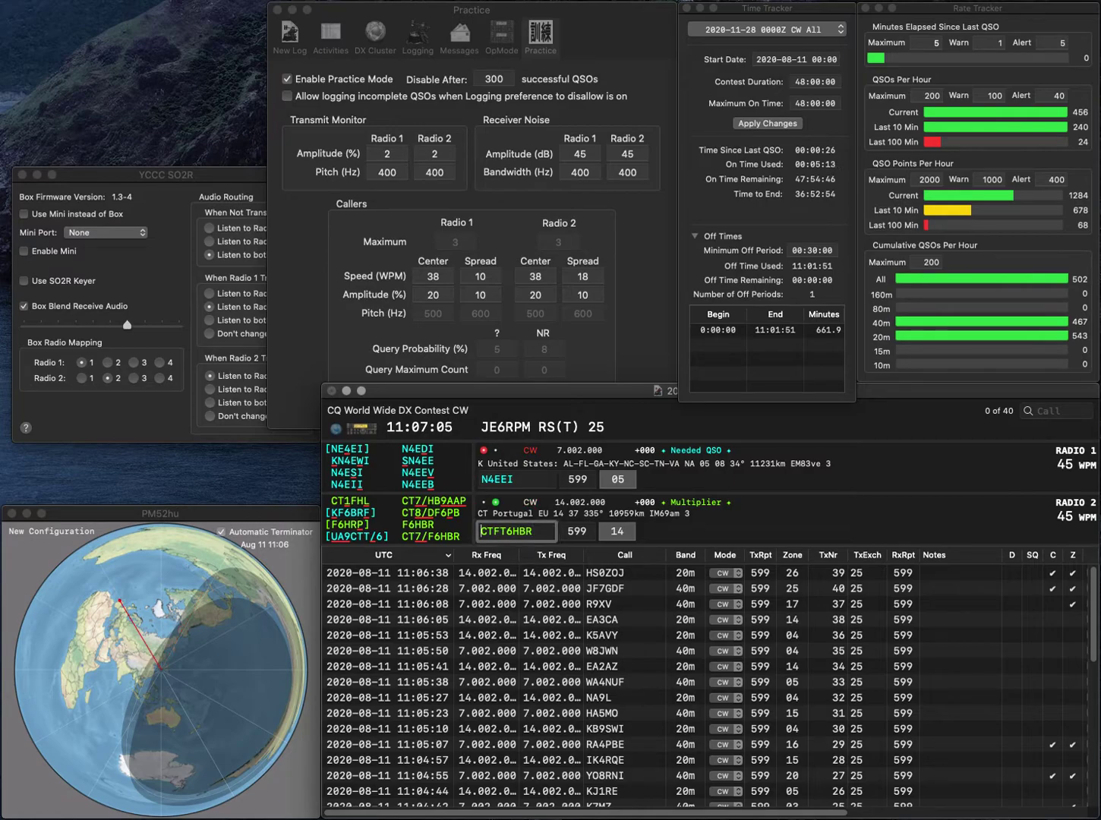
pyautogui.write('7/')
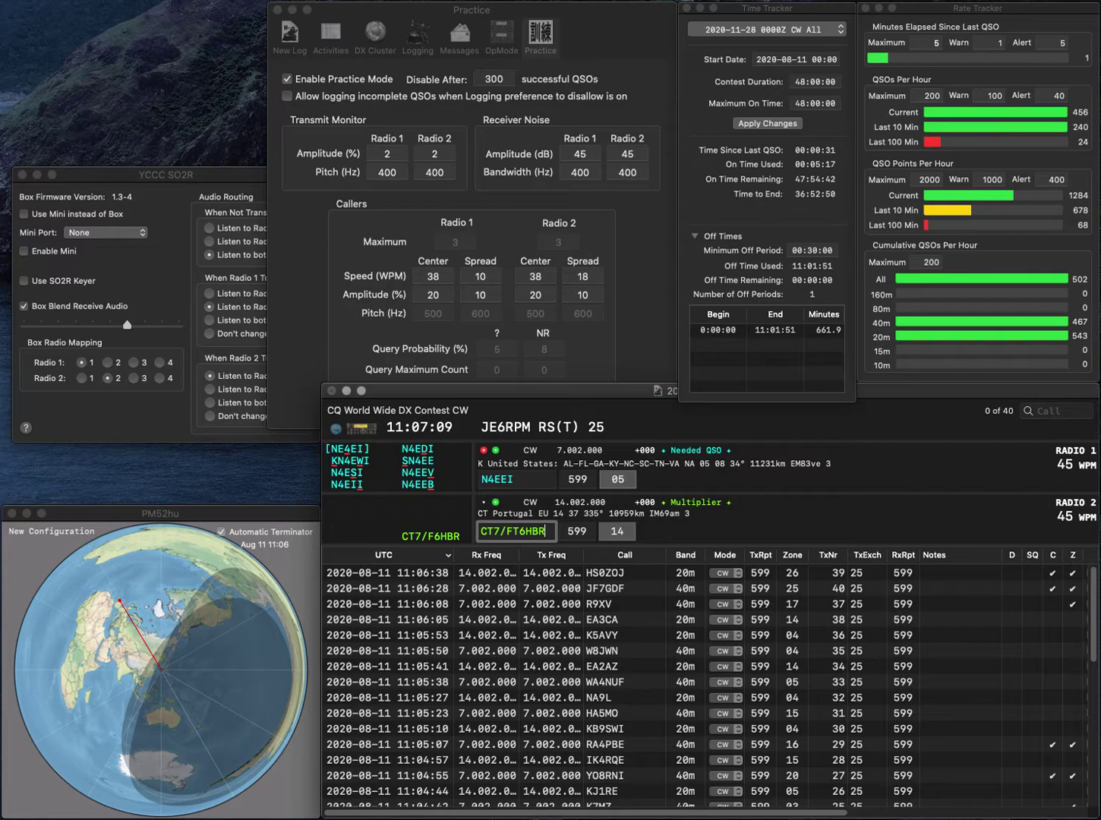
pyautogui.click(486, 531)
pyautogui.press('Right')
pyautogui.press('Right')
pyautogui.press('BackSpace')
pyautogui.press('Return')
pyautogui.press('BackSpace')
pyautogui.press('BackSpace')
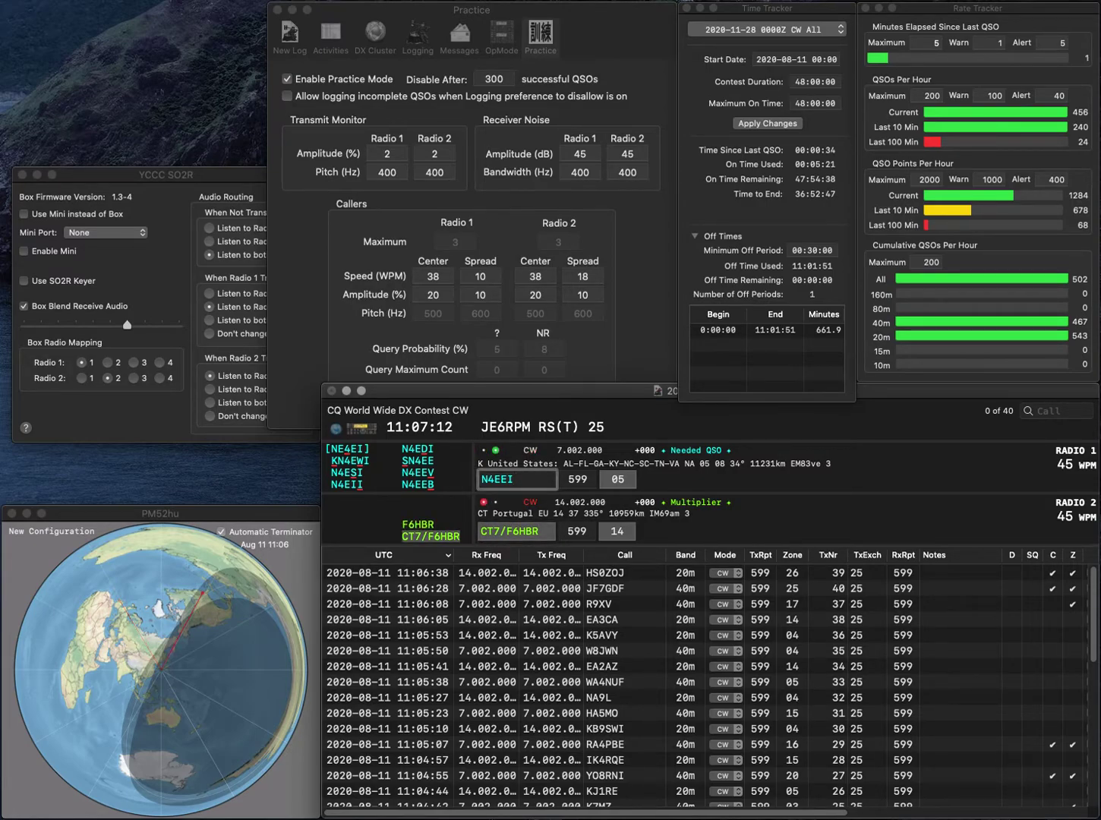
pyautogui.write('I')
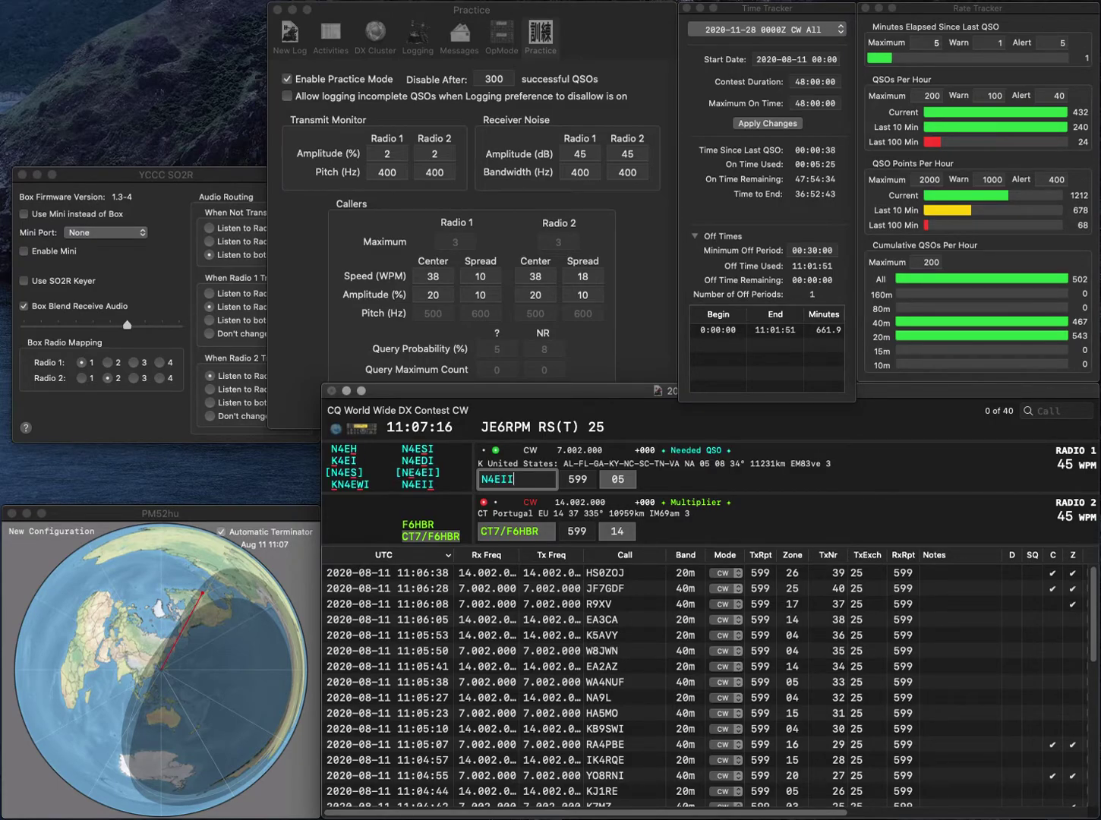
pyautogui.press('Return')
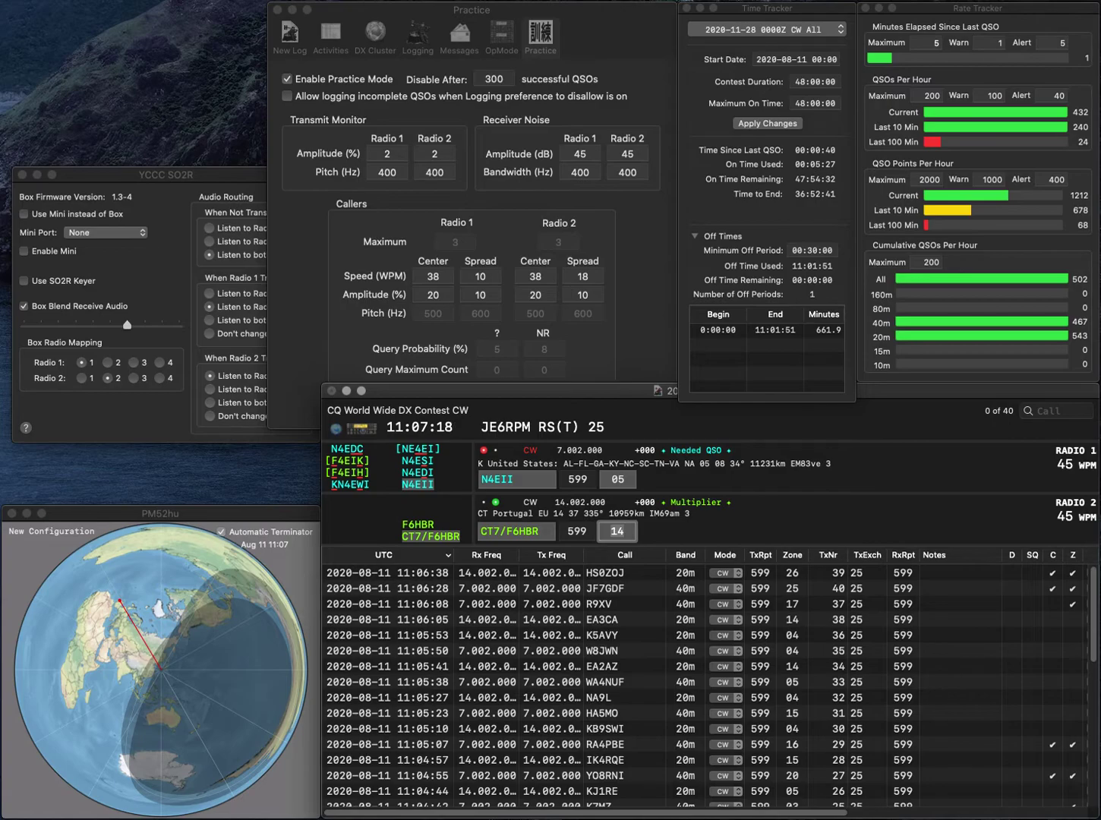
pyautogui.press('Return')
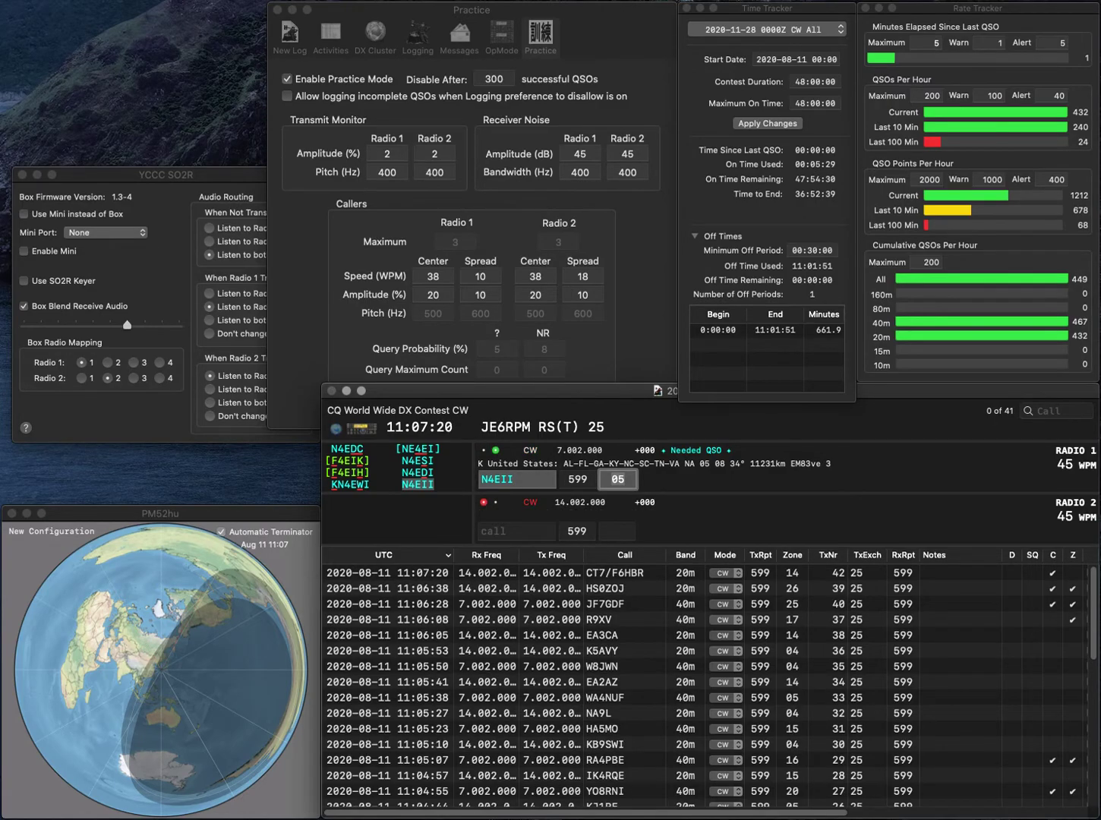
pyautogui.press('Return')
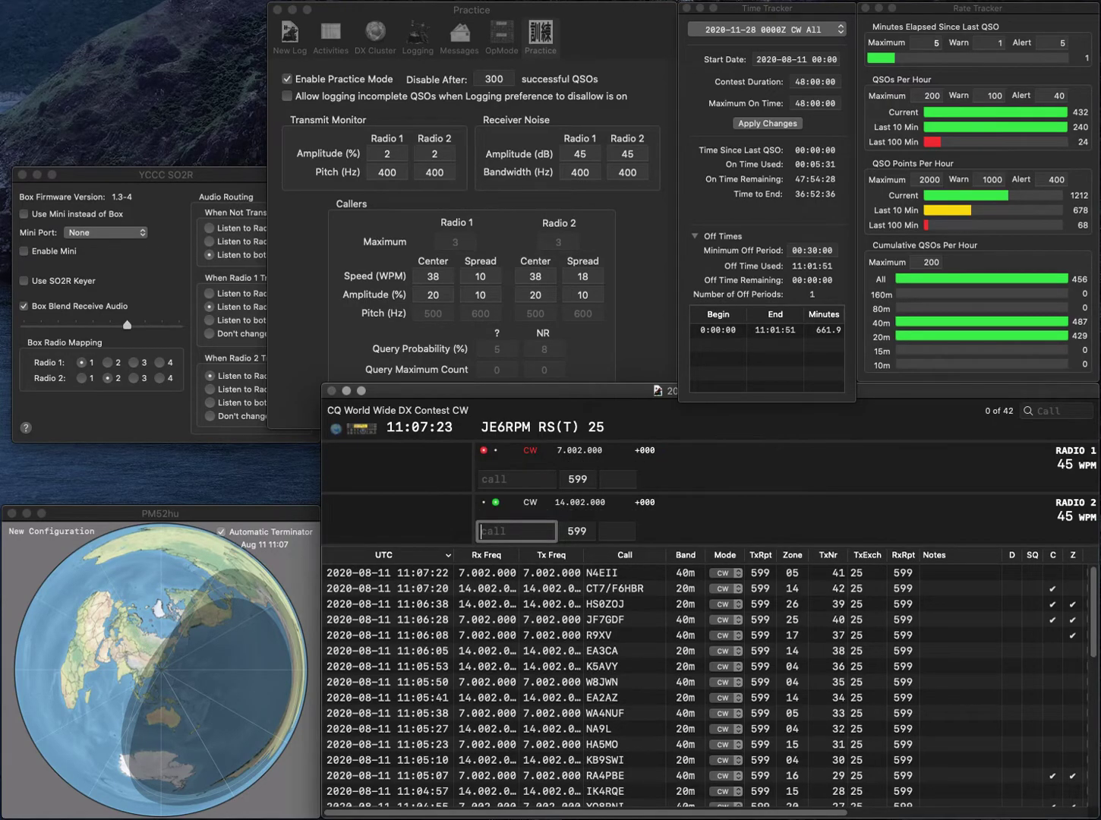
# - Answer PA2P on Radio 2 and Z29A on Radio 1
pyautogui.write('PA2P')
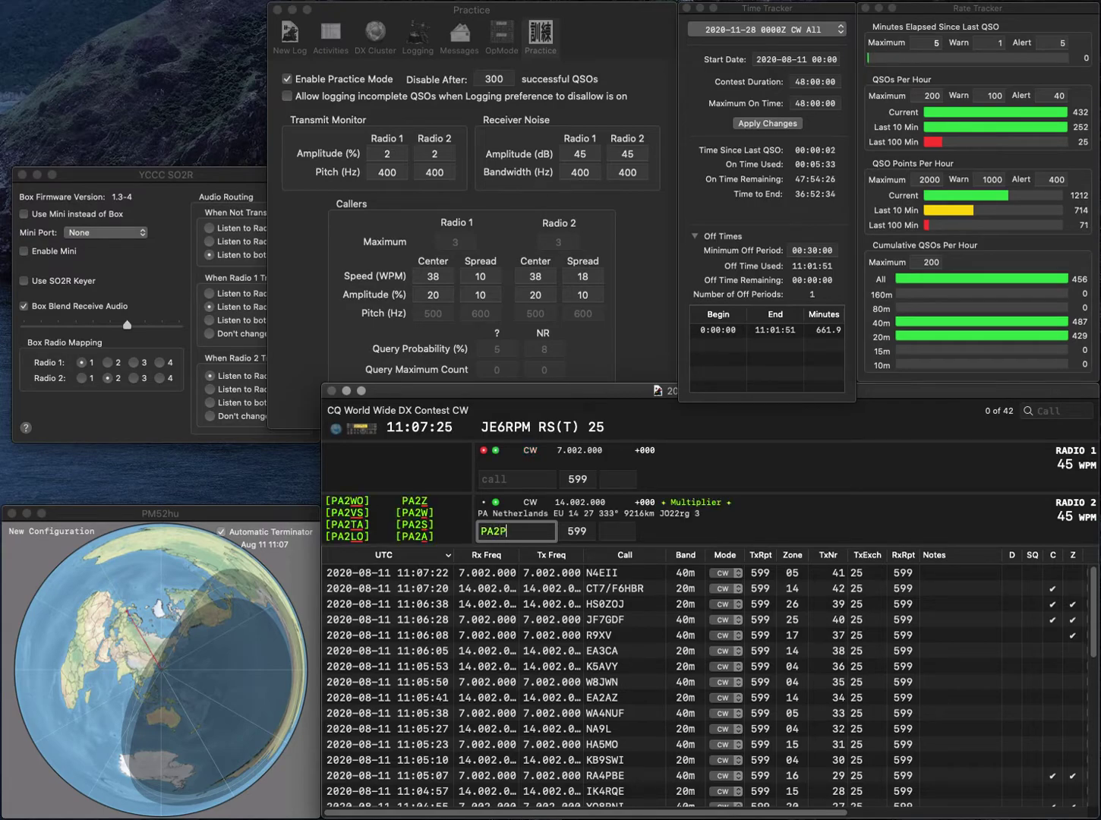
pyautogui.press('Return')
pyautogui.write('G2')
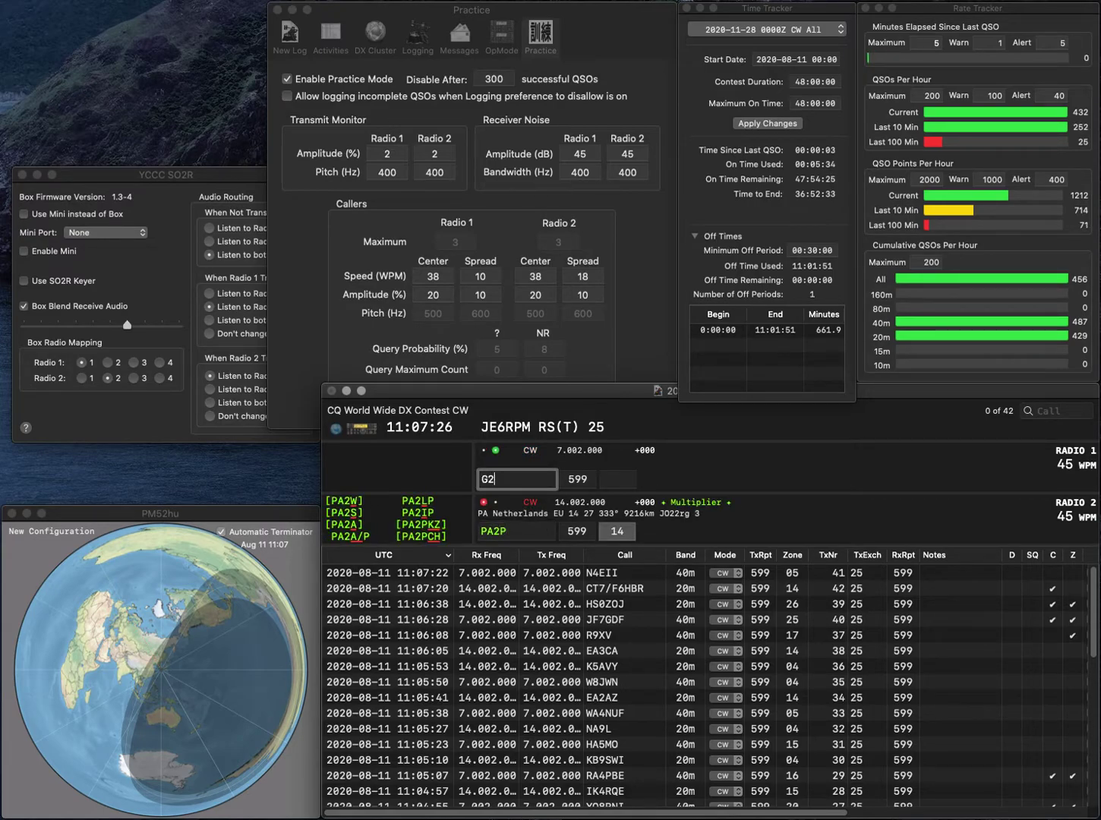
pyautogui.write('9A')
pyautogui.press('Home')
pyautogui.press('Delete')
pyautogui.write('Z')
pyautogui.press('Return')
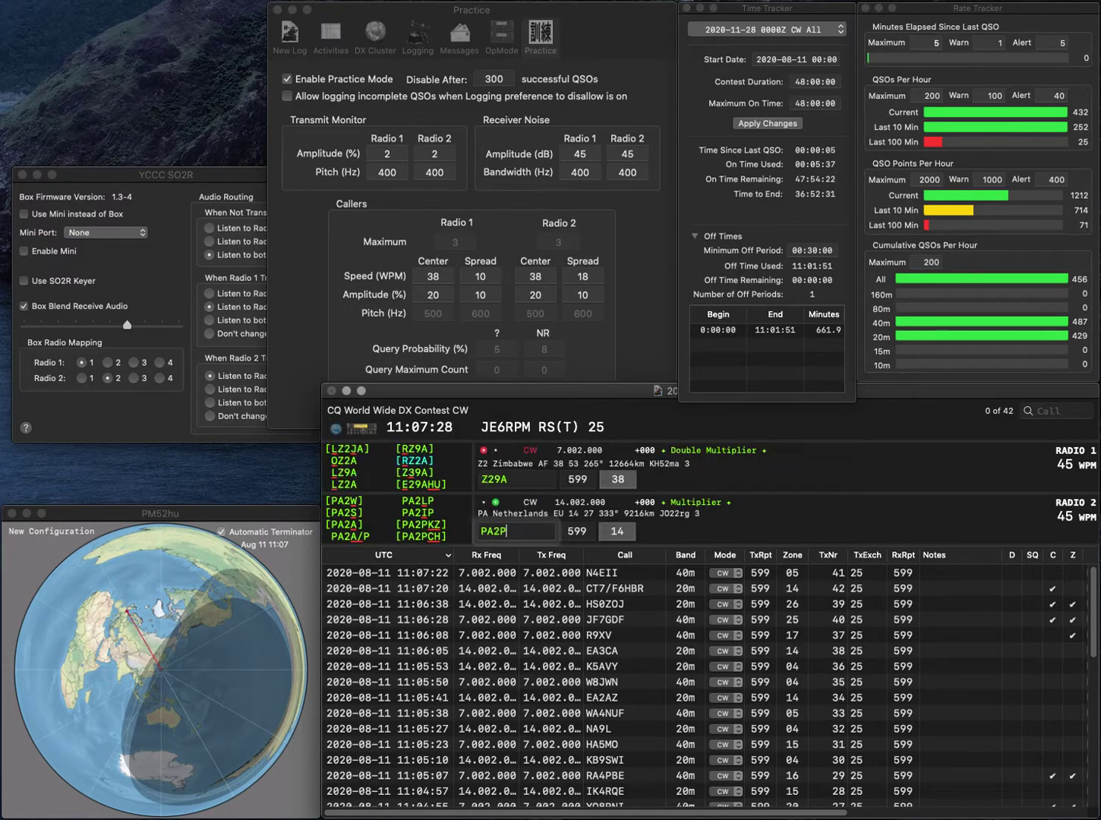
pyautogui.press('BackSpace')
pyautogui.write('3')
pyautogui.press('Return')
# - Correct the Radio 1 call to Z39A and resend it
pyautogui.press('Left')
pyautogui.press('Left')
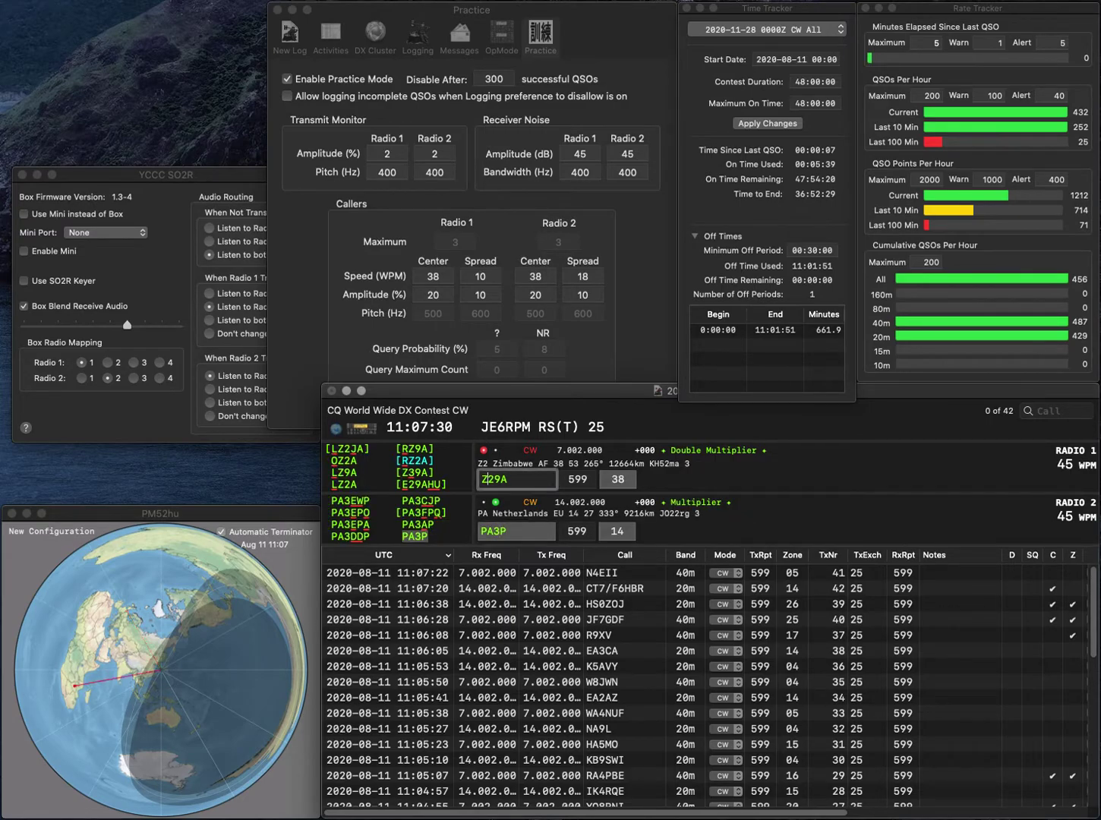
pyautogui.press('BackSpace')
pyautogui.write('3')
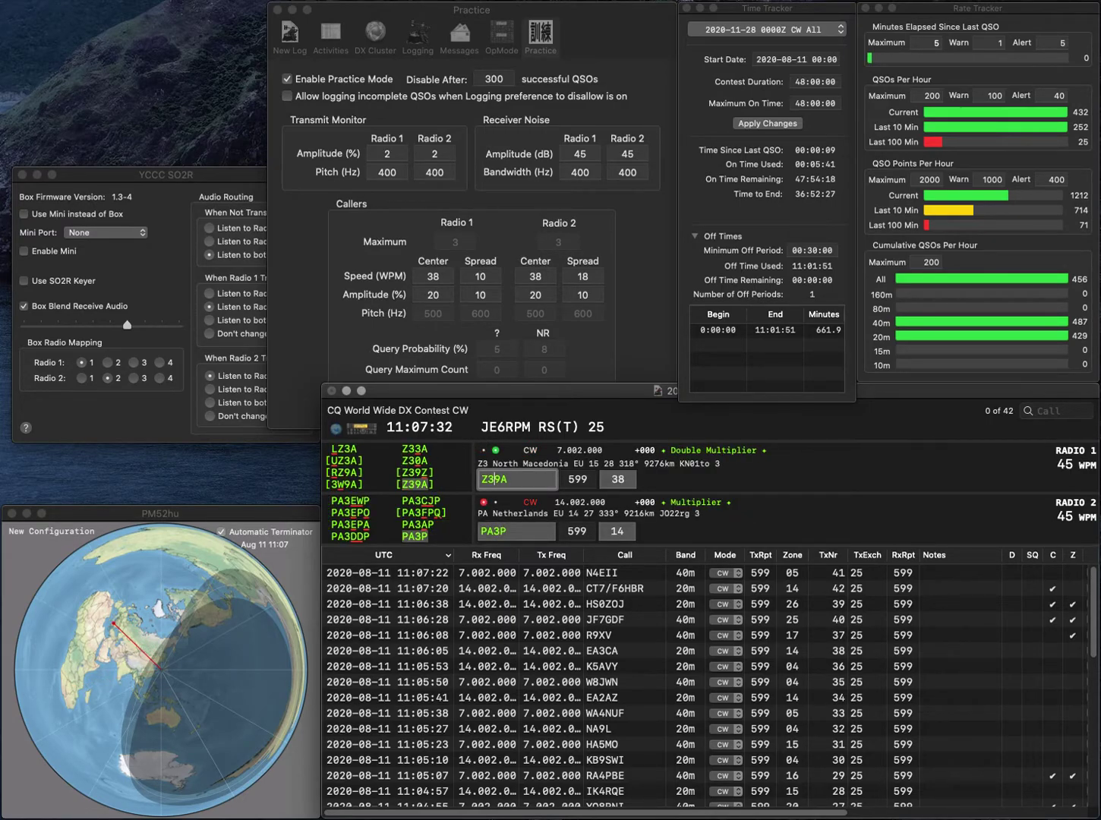
pyautogui.press('Return')
pyautogui.press('Return')
pyautogui.press('Return')
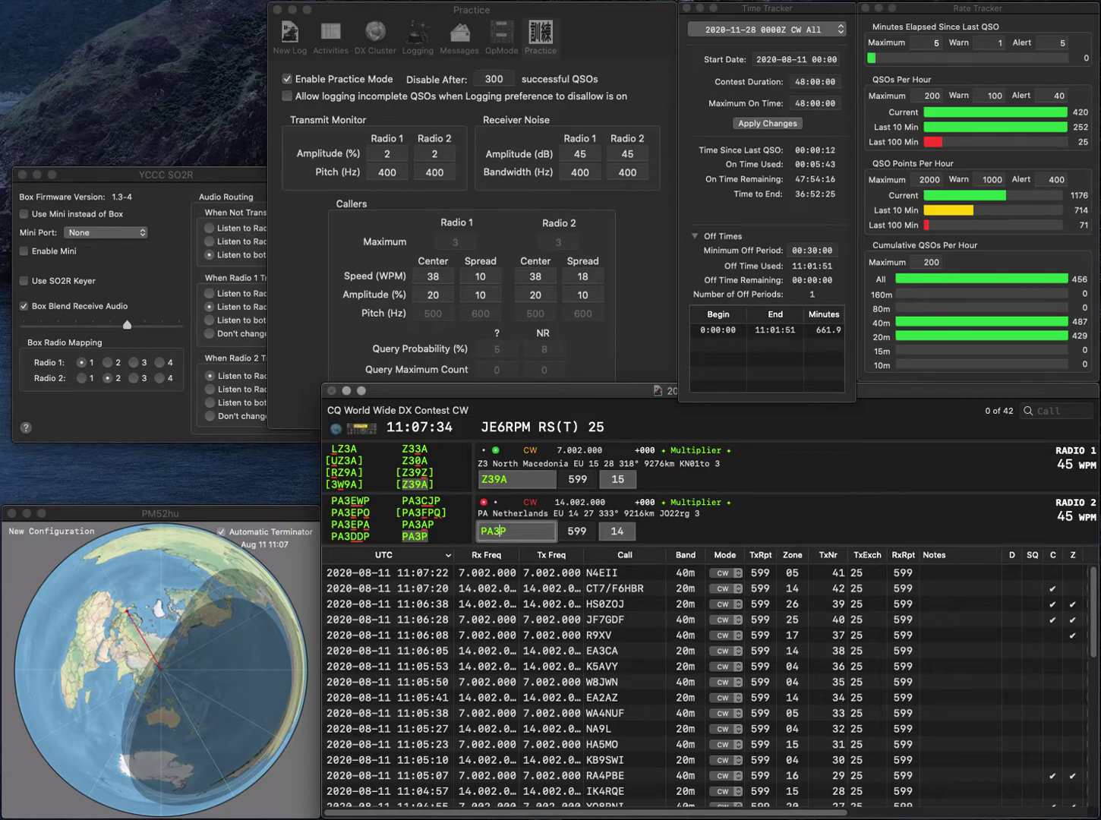
# - Log PA3P in zone 14 on Radio 2 and Z39A in zone 15 on Radio 1
pyautogui.press('space')
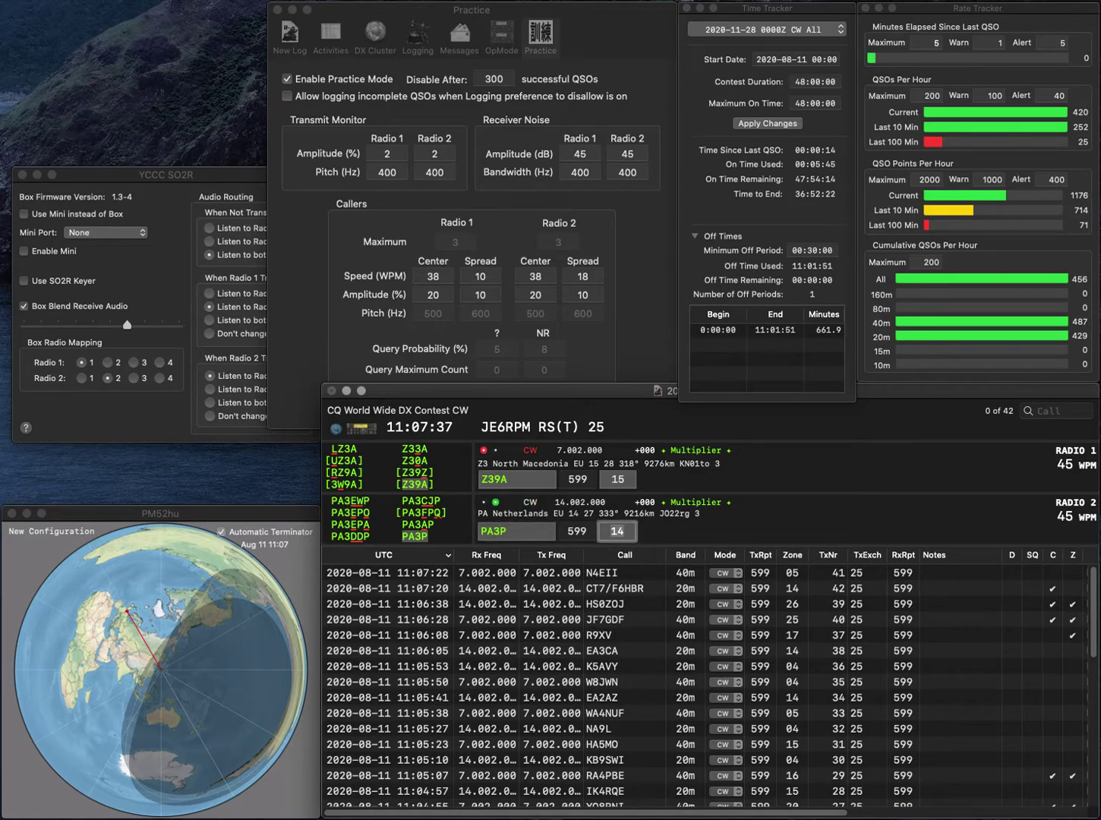
pyautogui.press('Return')
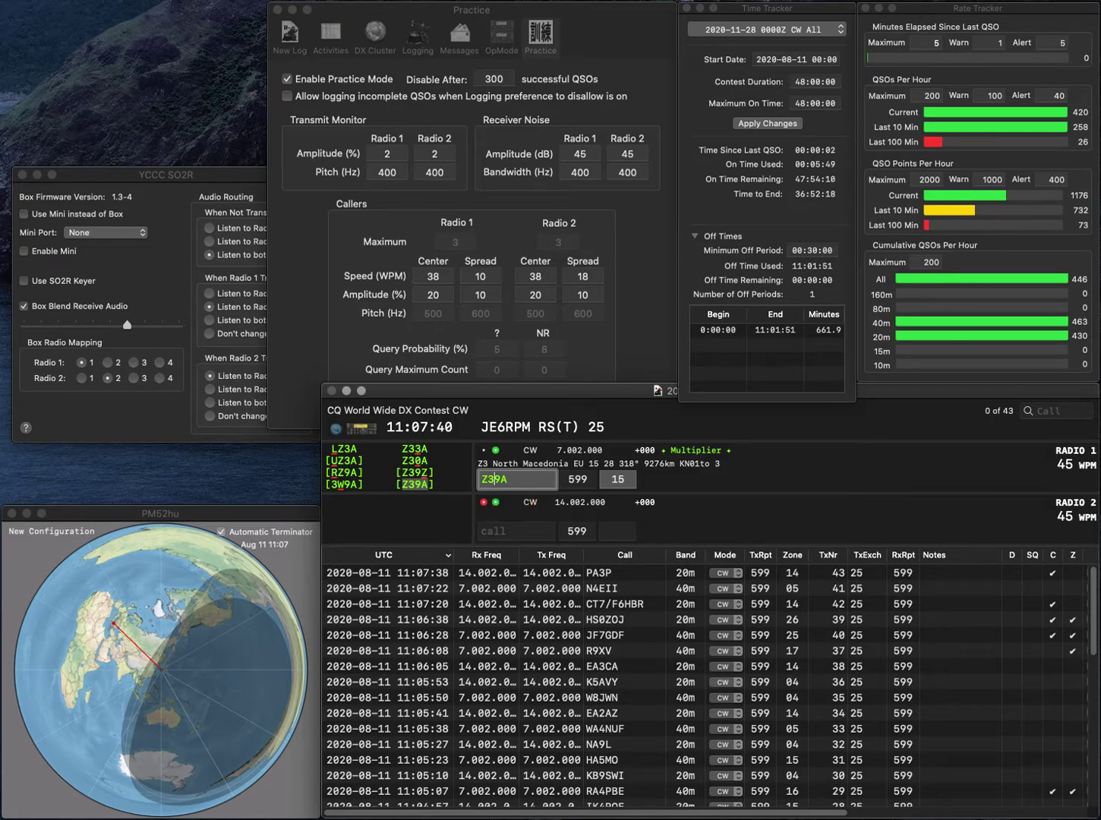
pyautogui.press('Return')
pyautogui.write('N4GRC')
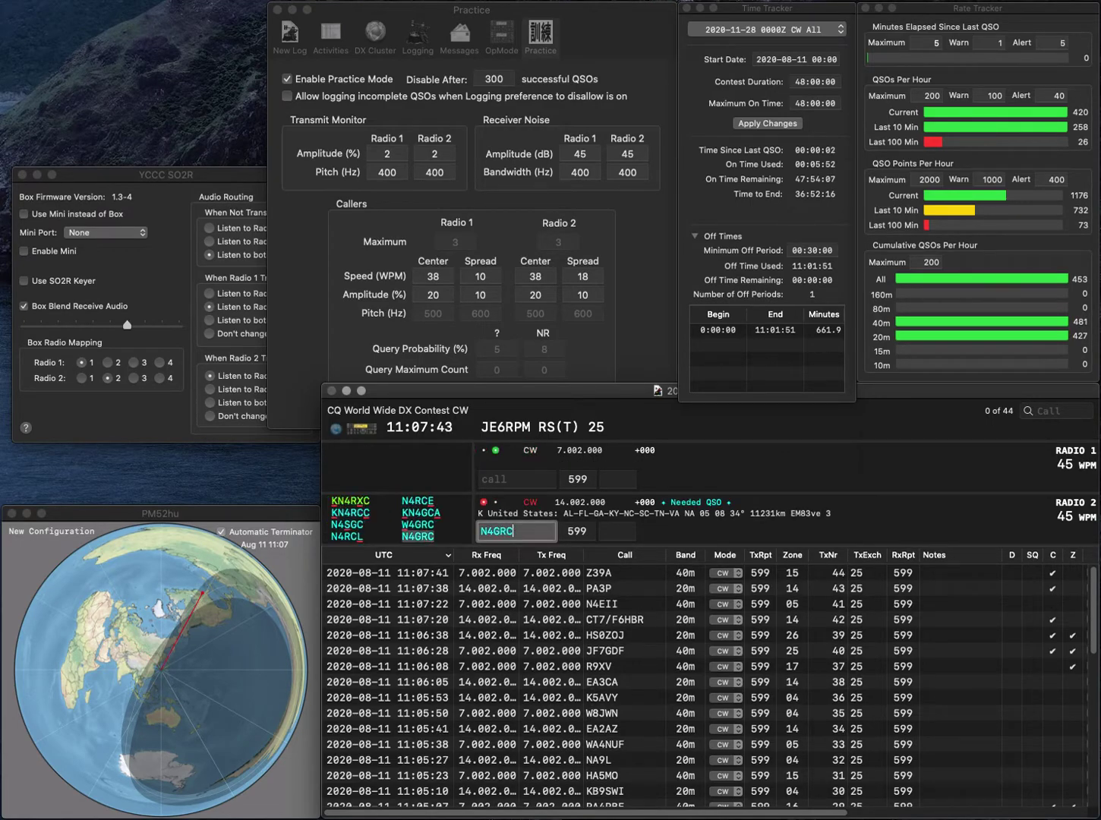
pyautogui.press('Return')
pyautogui.write('UR7HN')
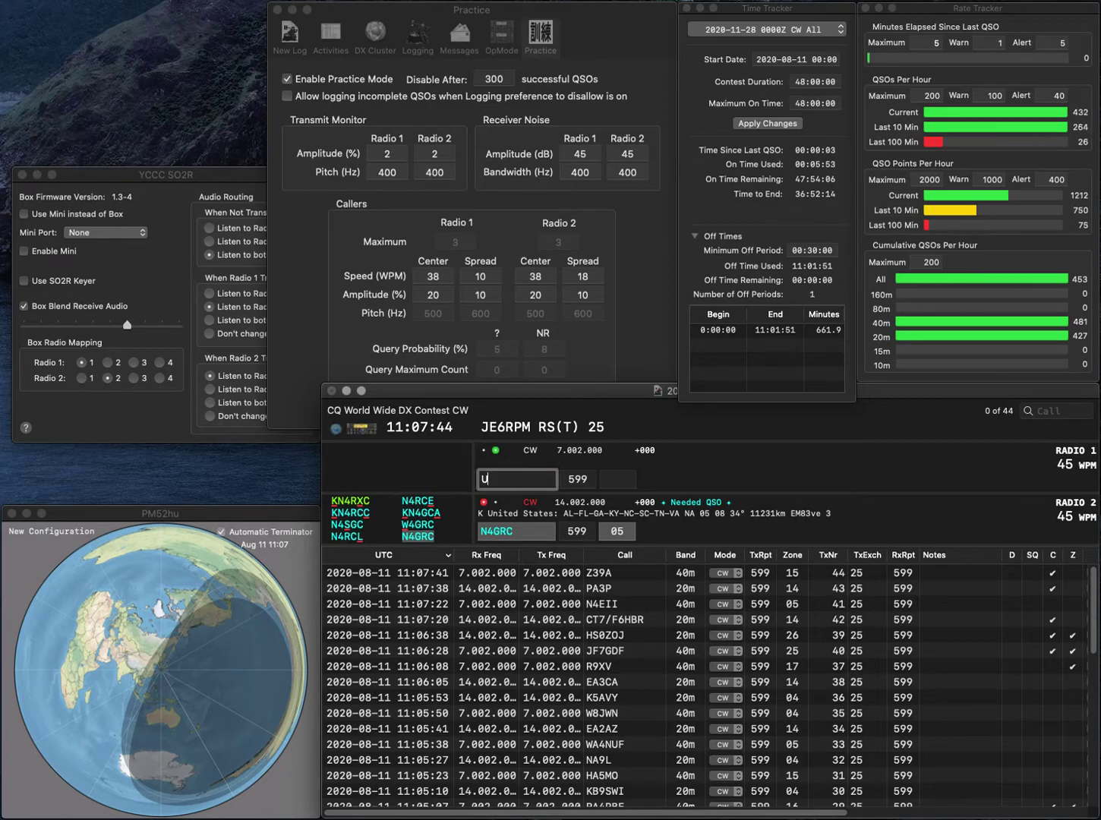
pyautogui.press('Return')
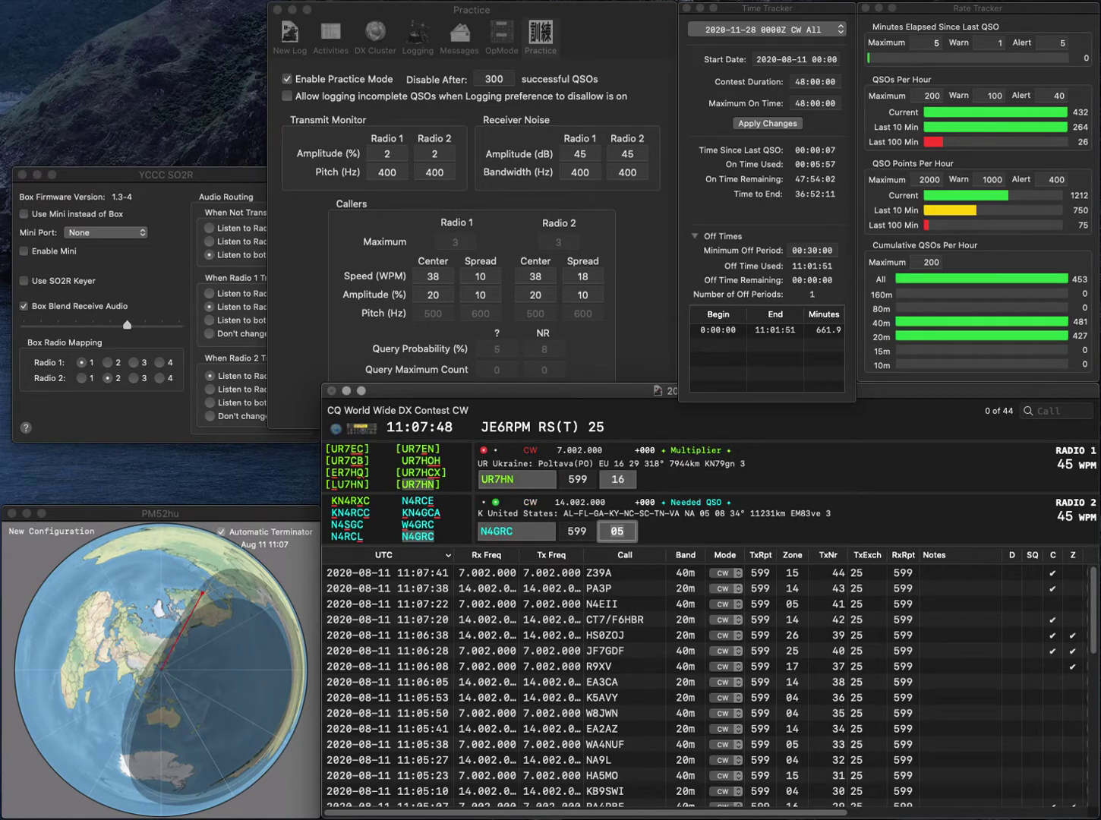
pyautogui.press('Return')
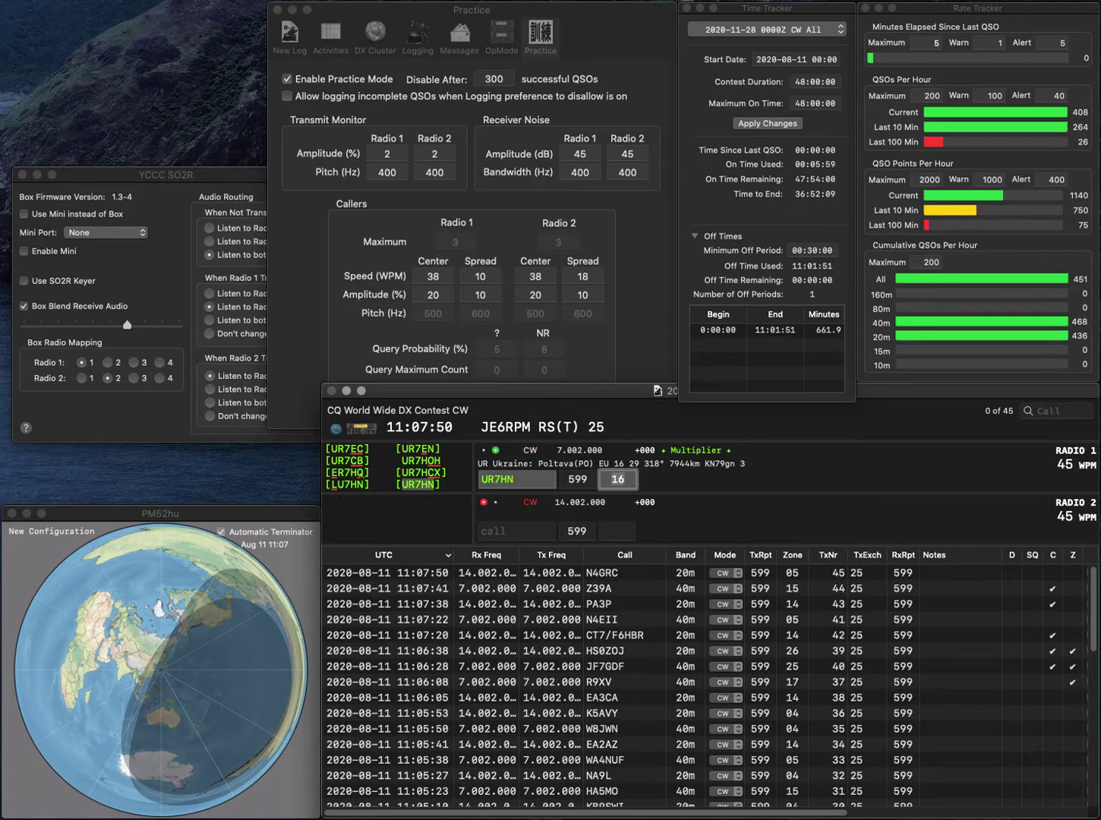
pyautogui.press('Return')
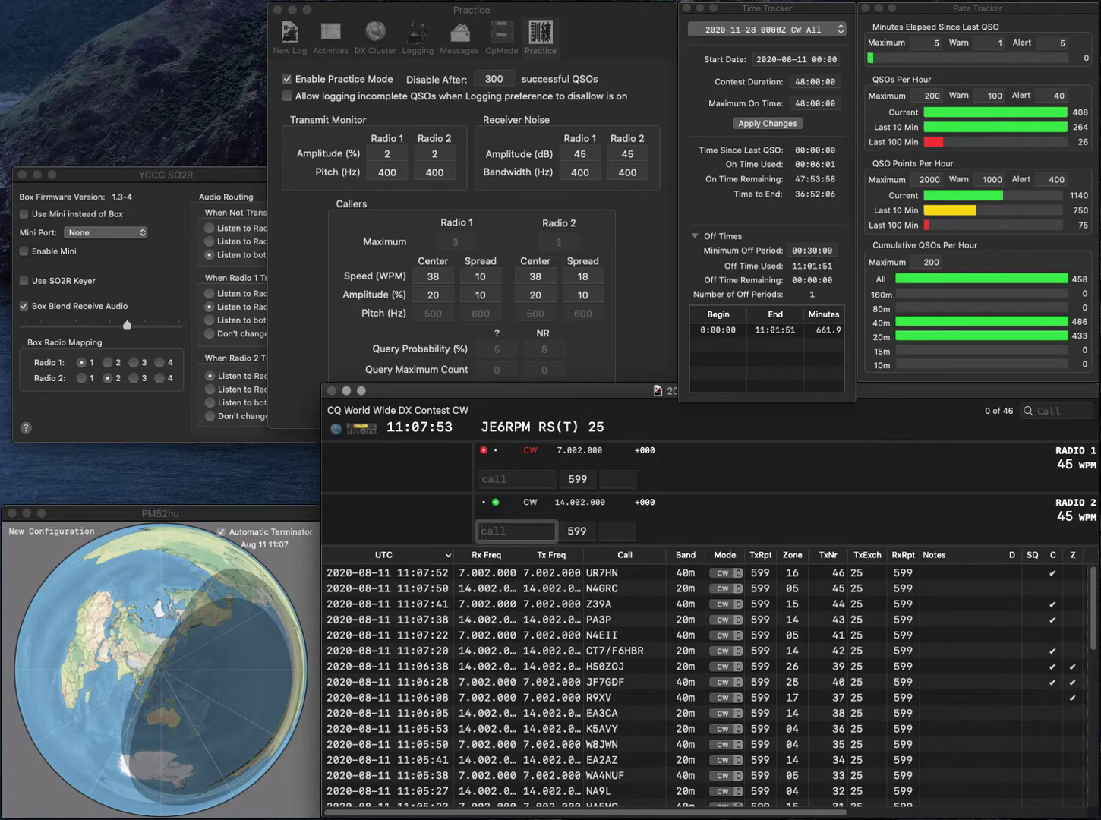
# - Answer the partial call HA7 on Radio 2 and WF7X on Radio 1
pyautogui.write('HA7')
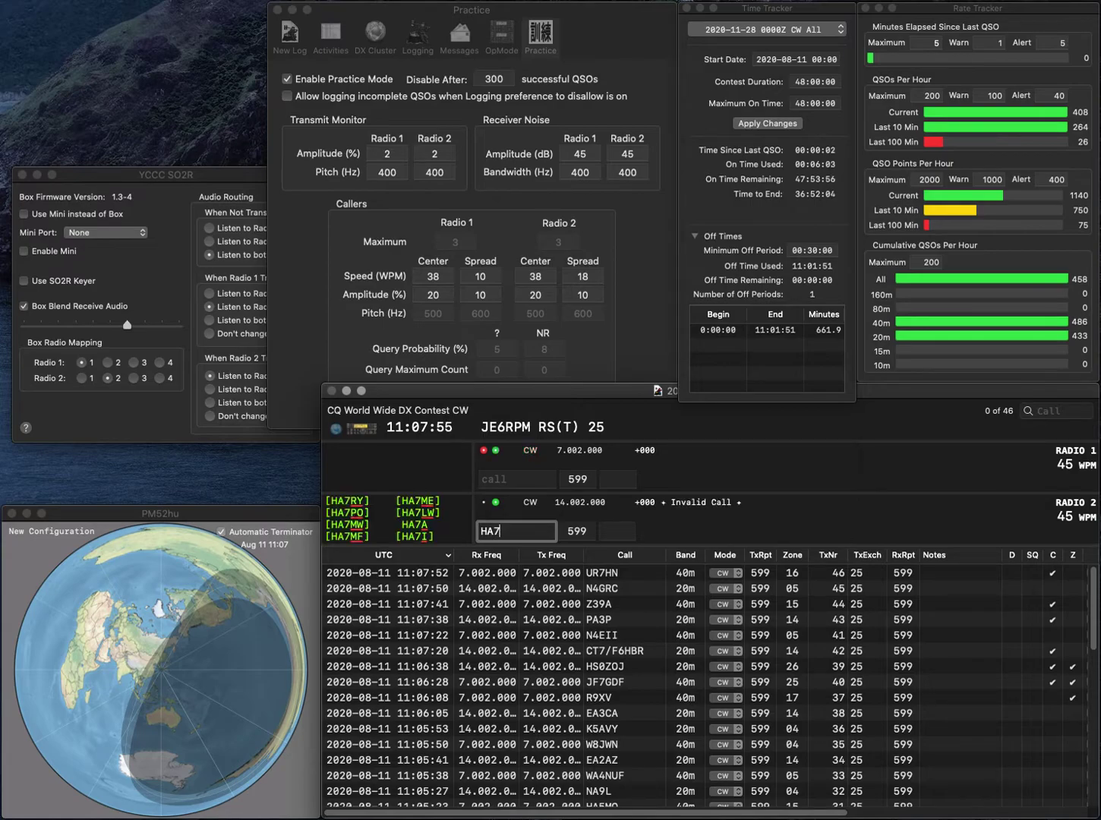
pyautogui.press('Return')
pyautogui.write('WF7X')
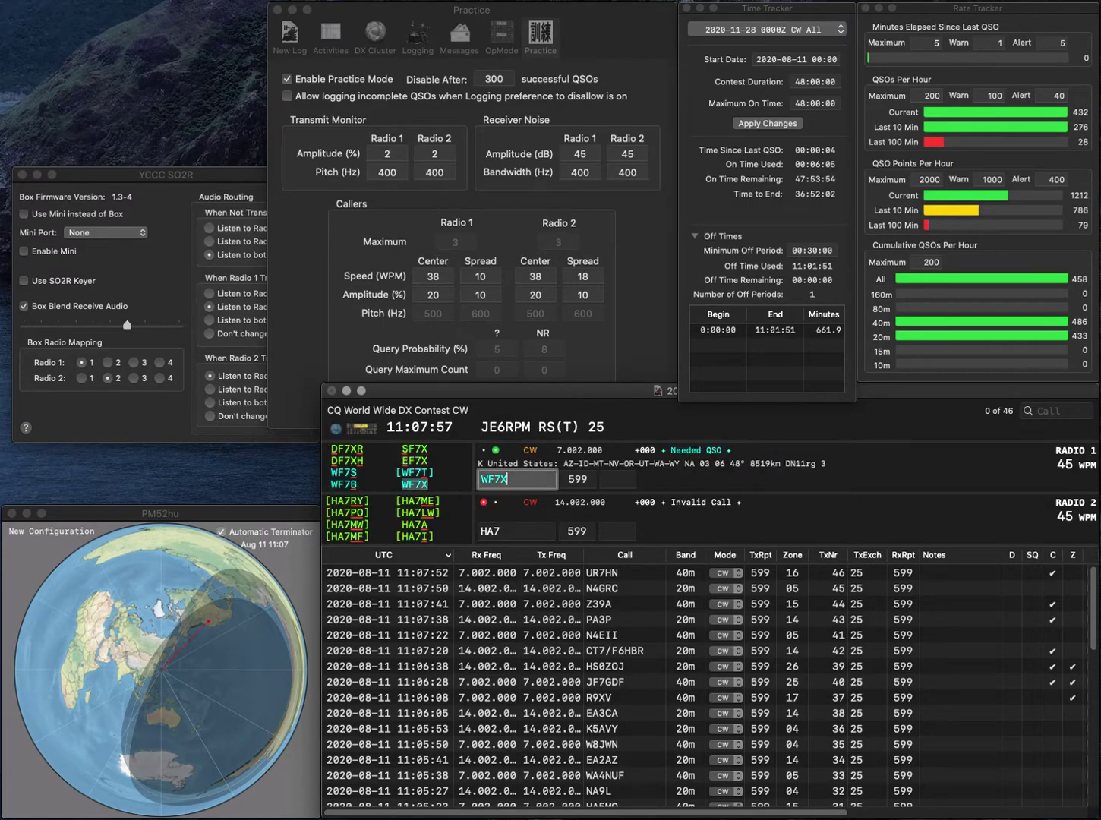
pyautogui.press('Return')
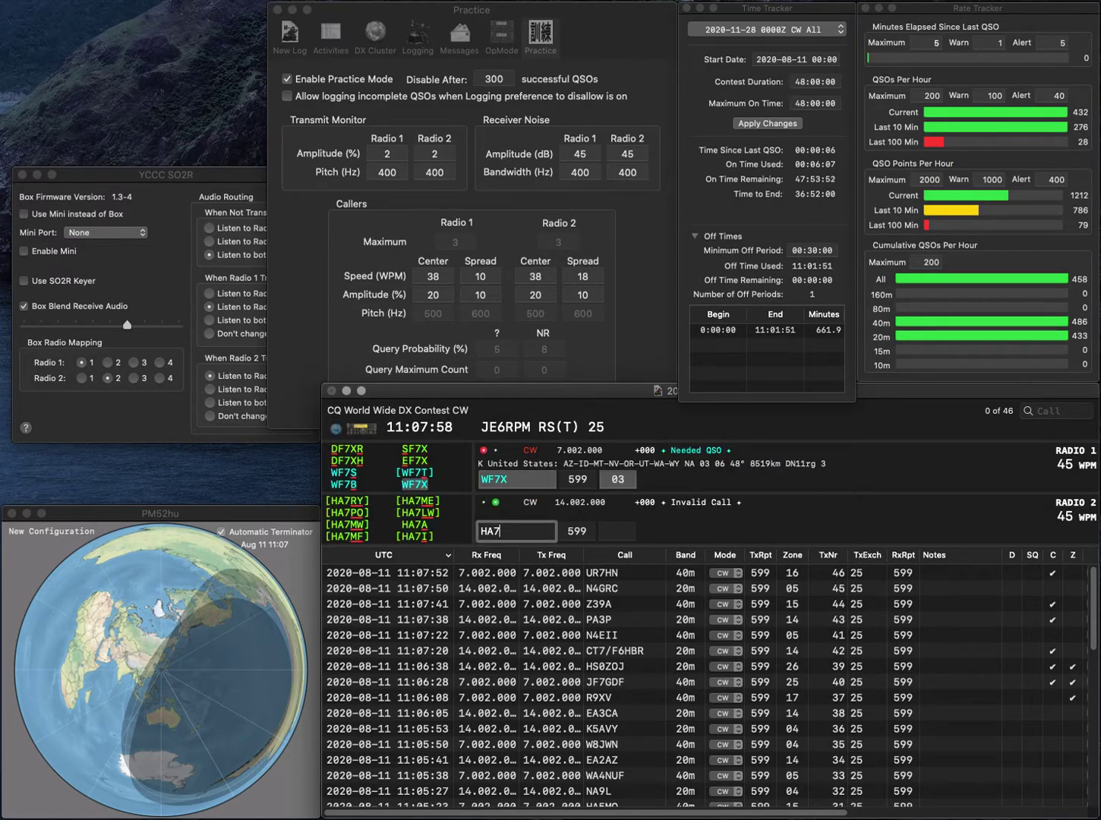
pyautogui.write('SQ')
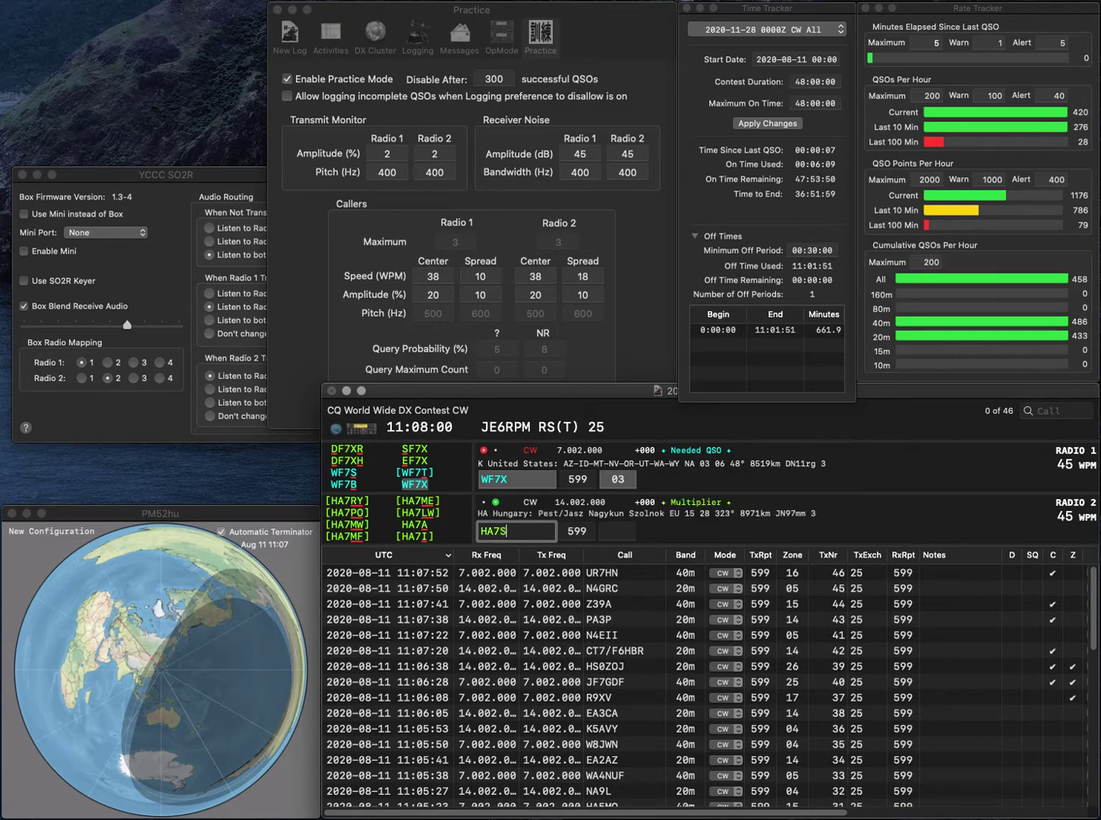
pyautogui.press('BackSpace')
pyautogui.write('BQ')
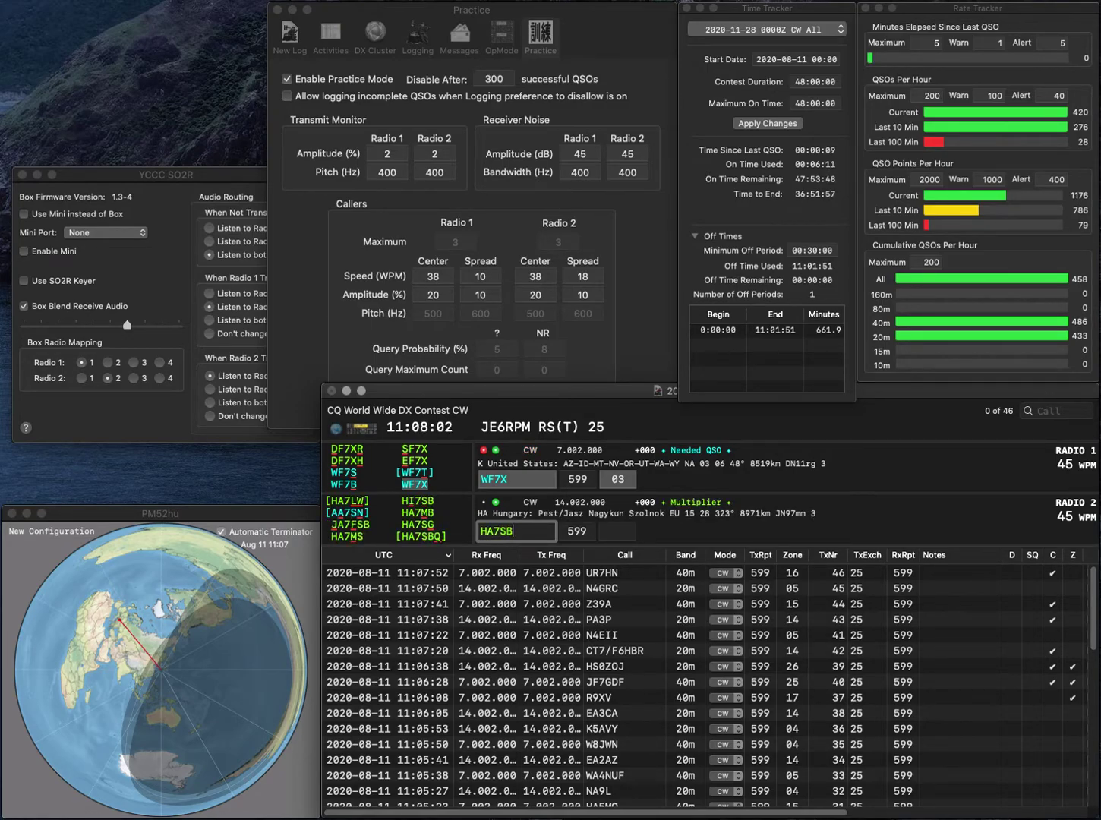
pyautogui.press('Return')
pyautogui.press('Return')
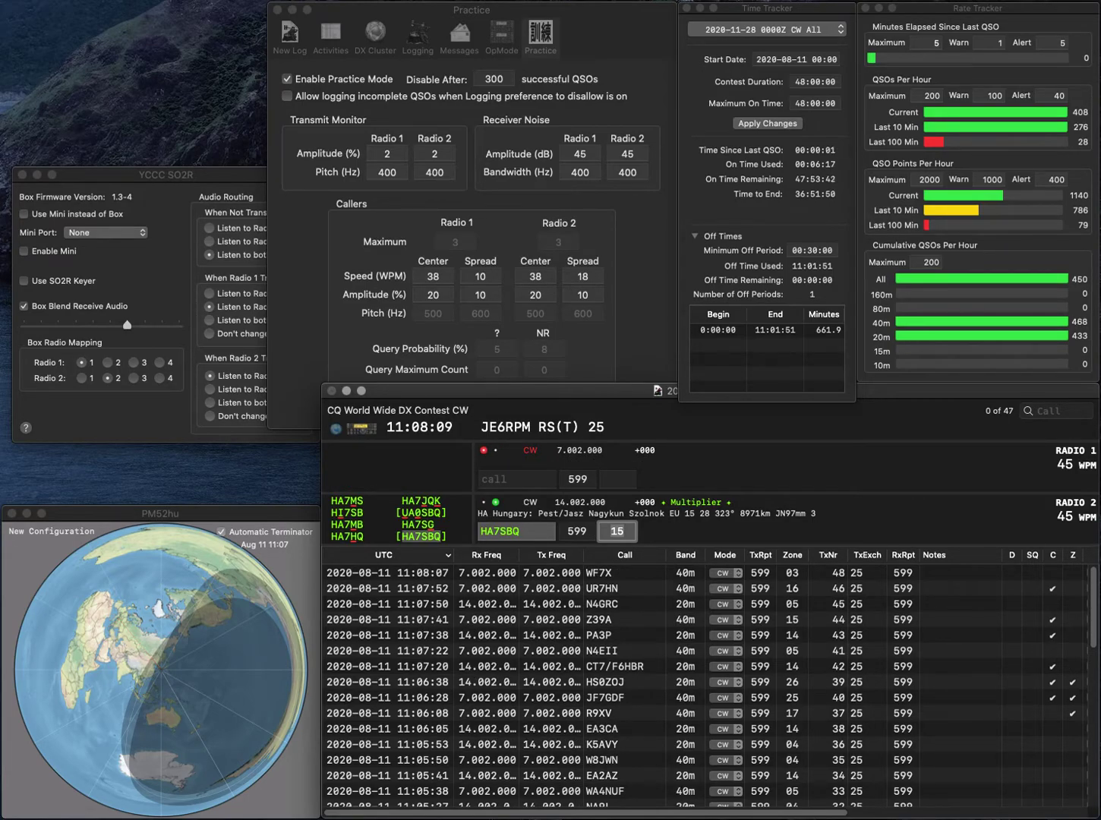
pyautogui.press('Return')
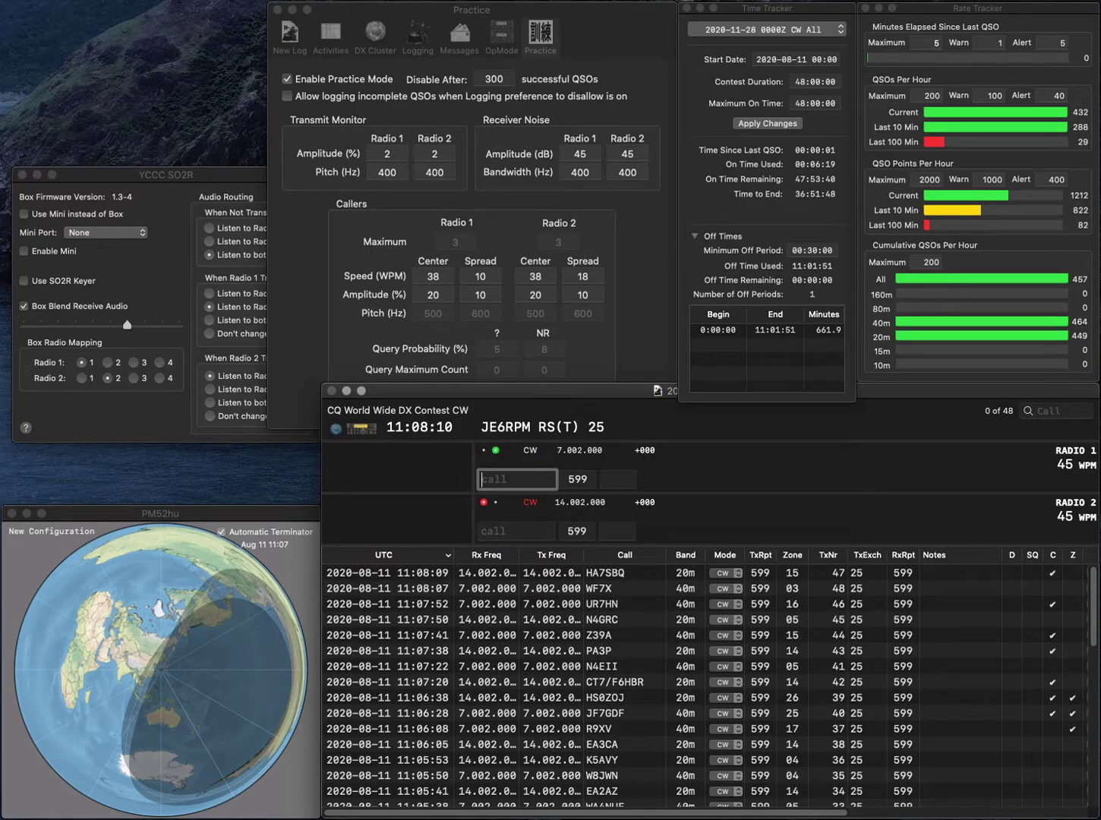
pyautogui.write('HB9ZNF')
pyautogui.press('Left')
pyautogui.press('BackSpace')
pyautogui.write('C')
pyautogui.press('Return')
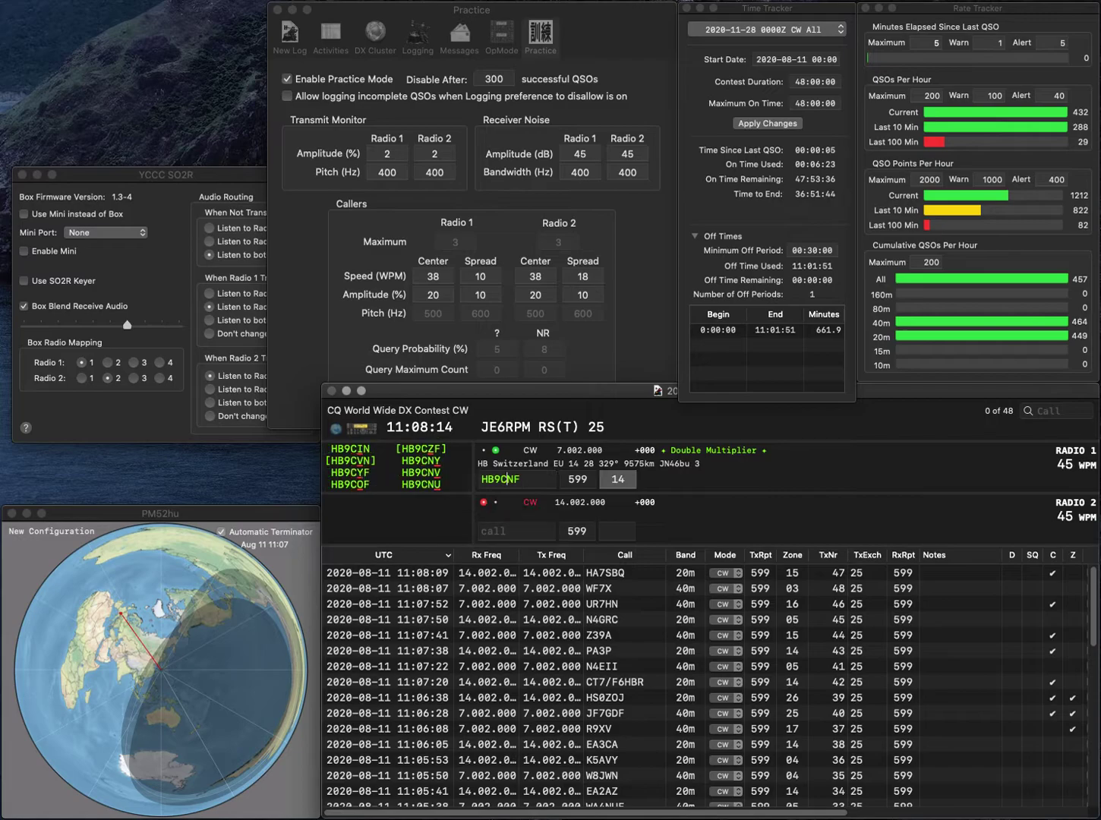
pyautogui.write('UA6EC')
pyautogui.press('Return')
pyautogui.press('BackSpace')
pyautogui.write('Z')
pyautogui.press('Delete')
pyautogui.press('Delete')
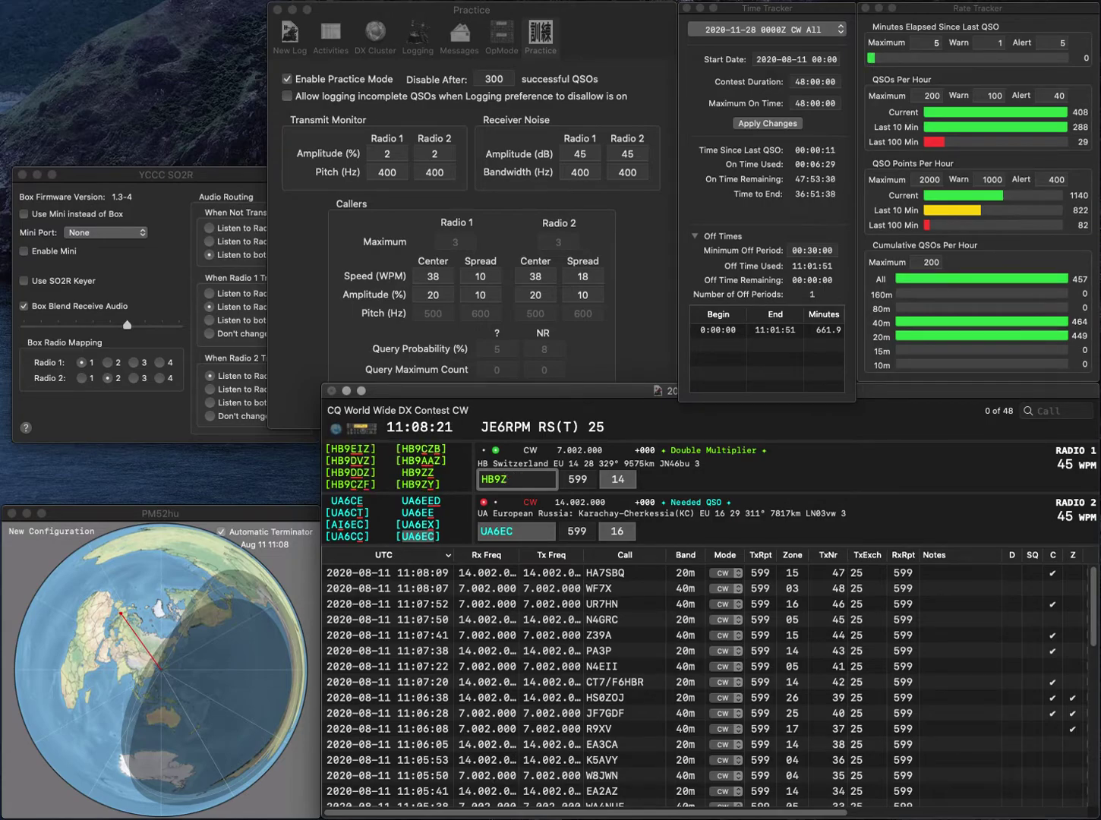
pyautogui.press('BackSpace')
pyautogui.write('GNP')
pyautogui.press('Return')
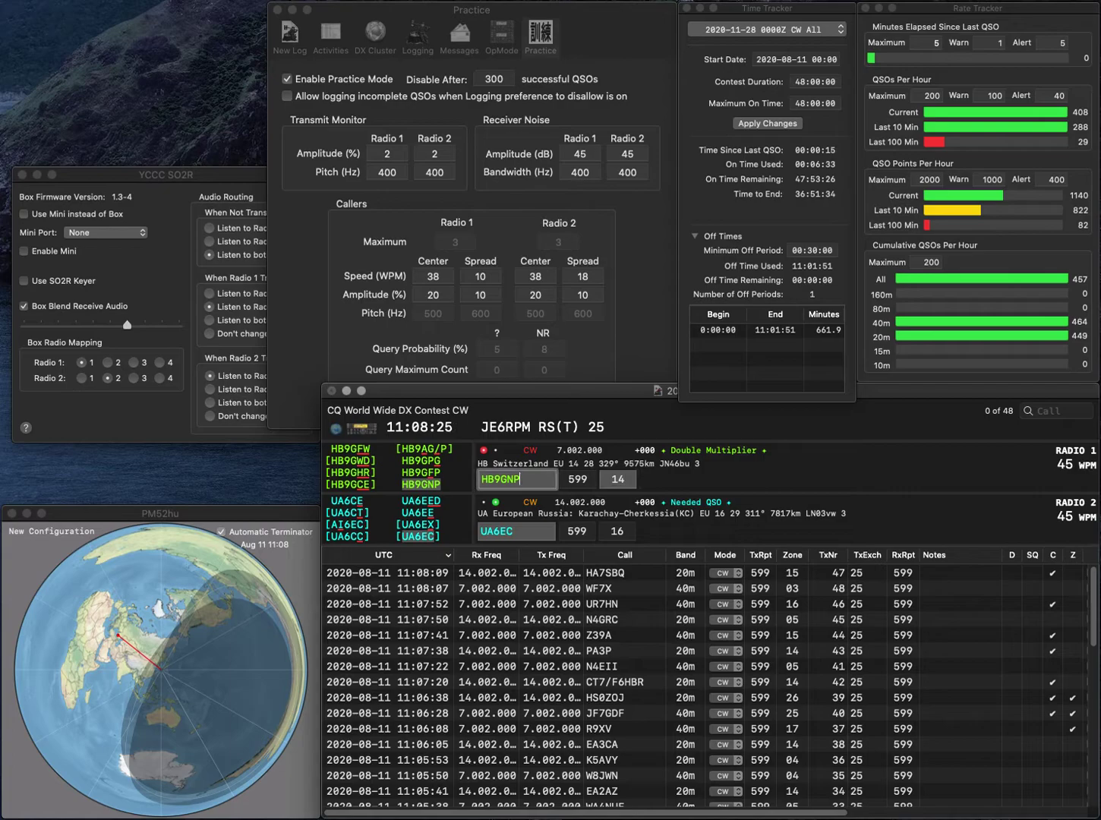
pyautogui.press('Return')
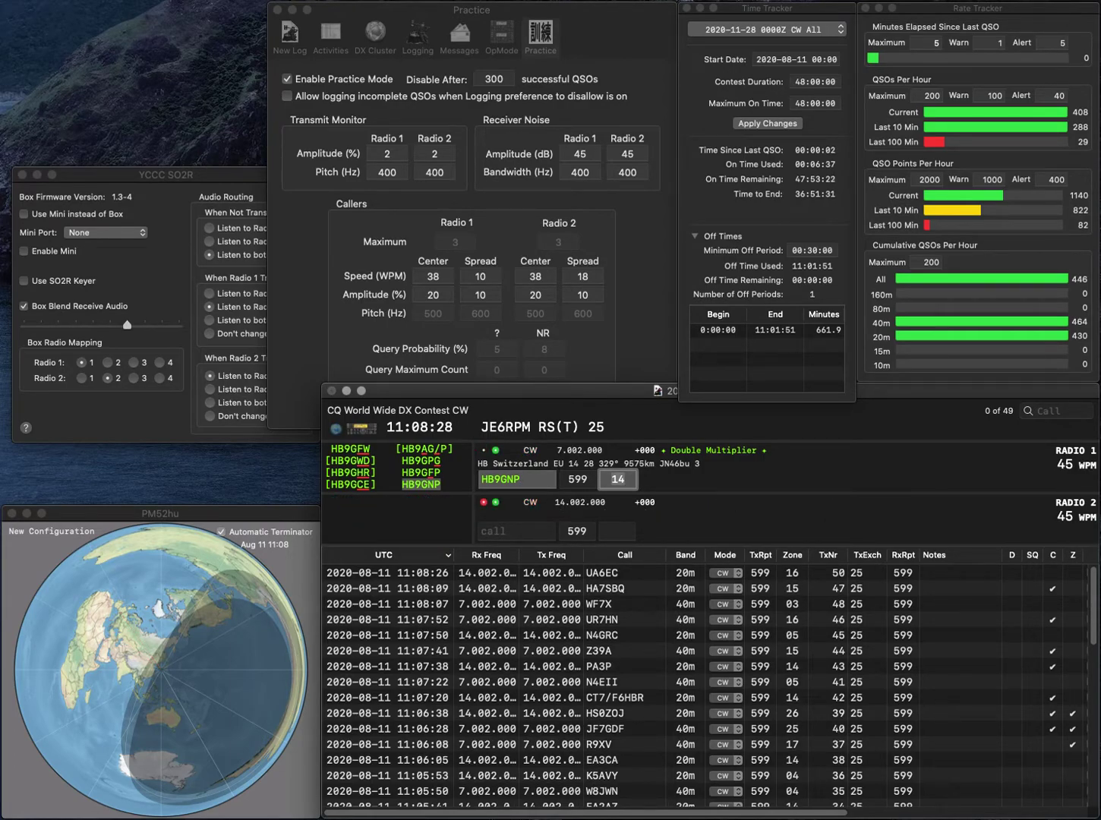
pyautogui.press('Return')
# - Answer N1RV on Radio 2 and R1M on Radio 1, logging N1RV in zone 05
pyautogui.write('N1RV')
pyautogui.press('Return')
pyautogui.write('R')
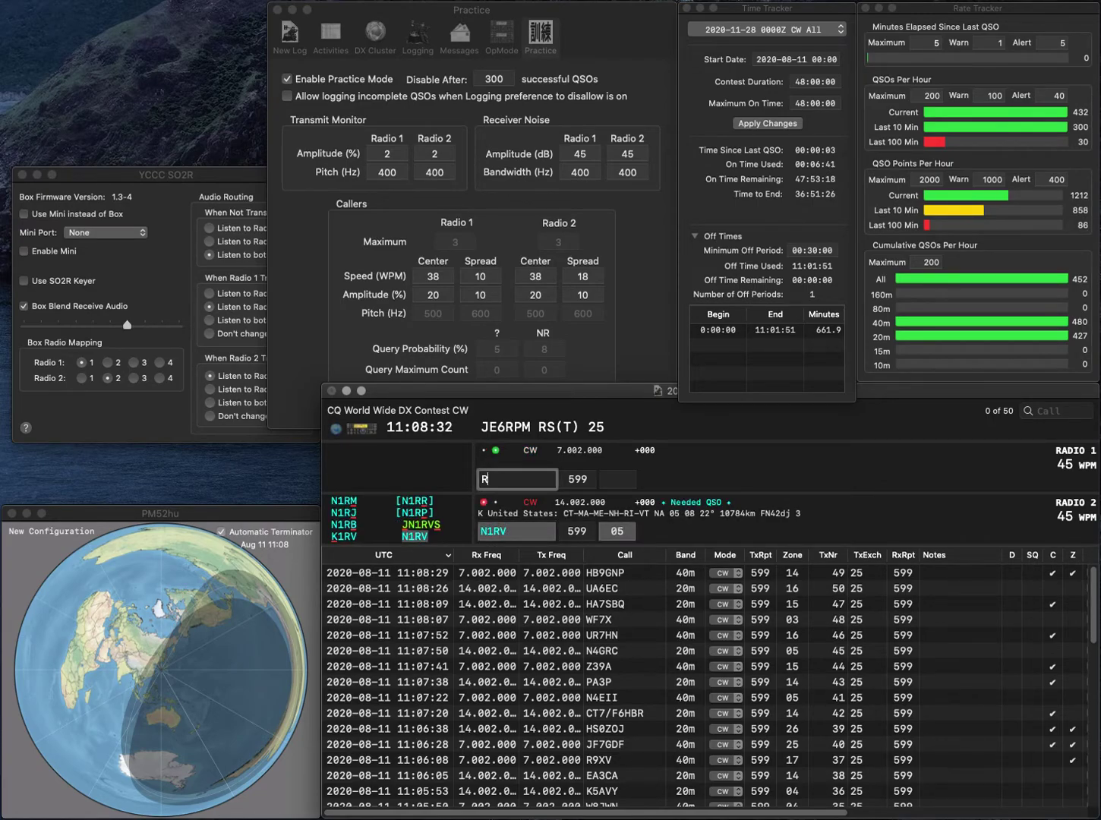
pyautogui.write('1M')
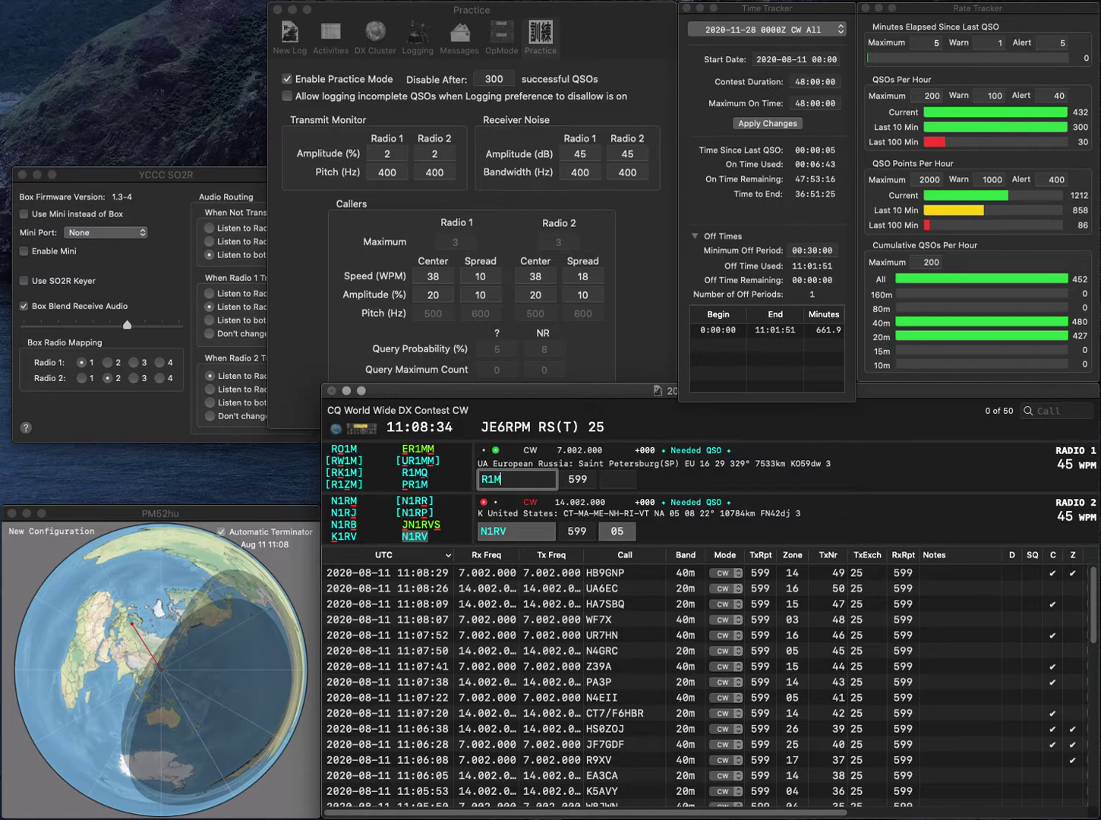
pyautogui.press('Return')
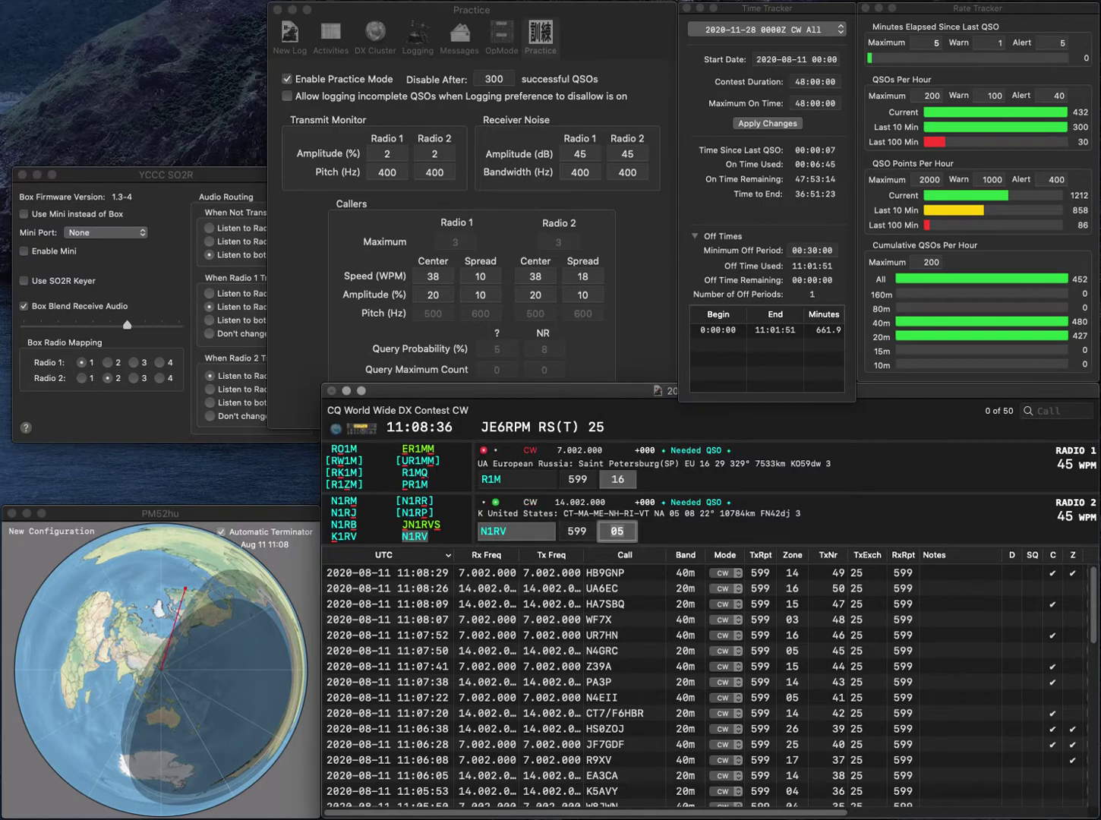
pyautogui.press('Return')
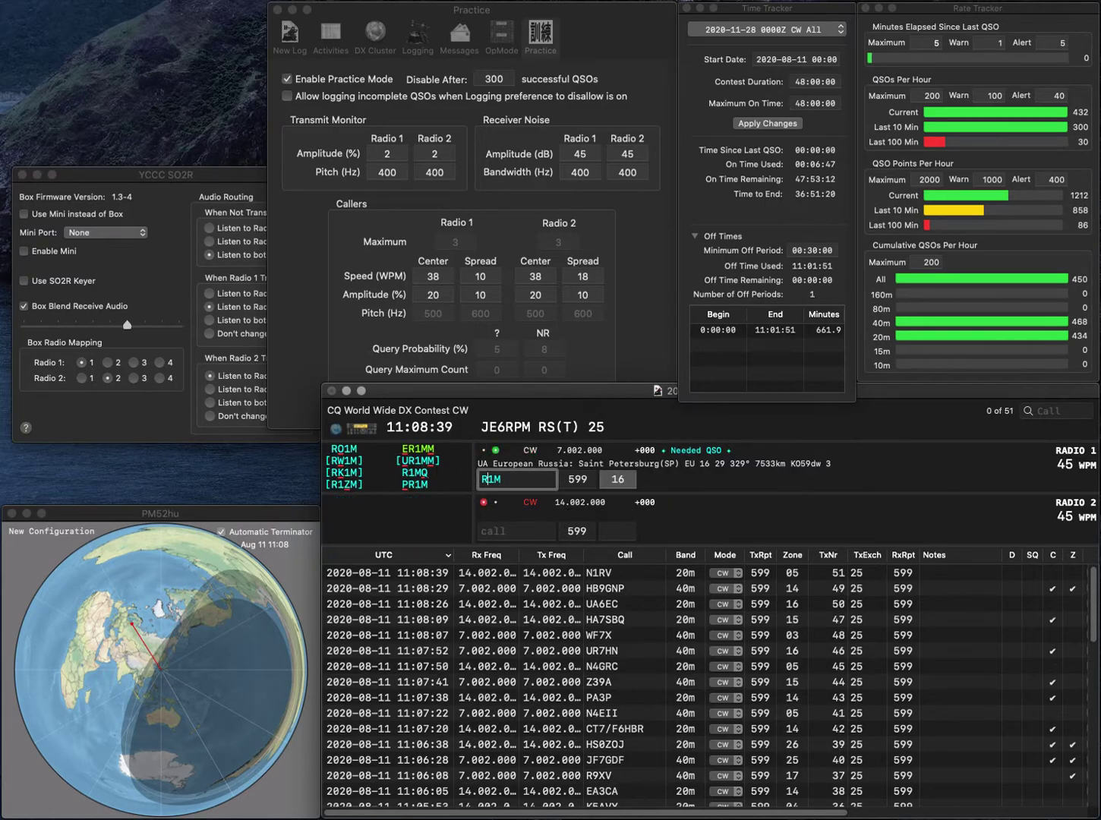
pyautogui.write('LY1M')
pyautogui.press('Return')
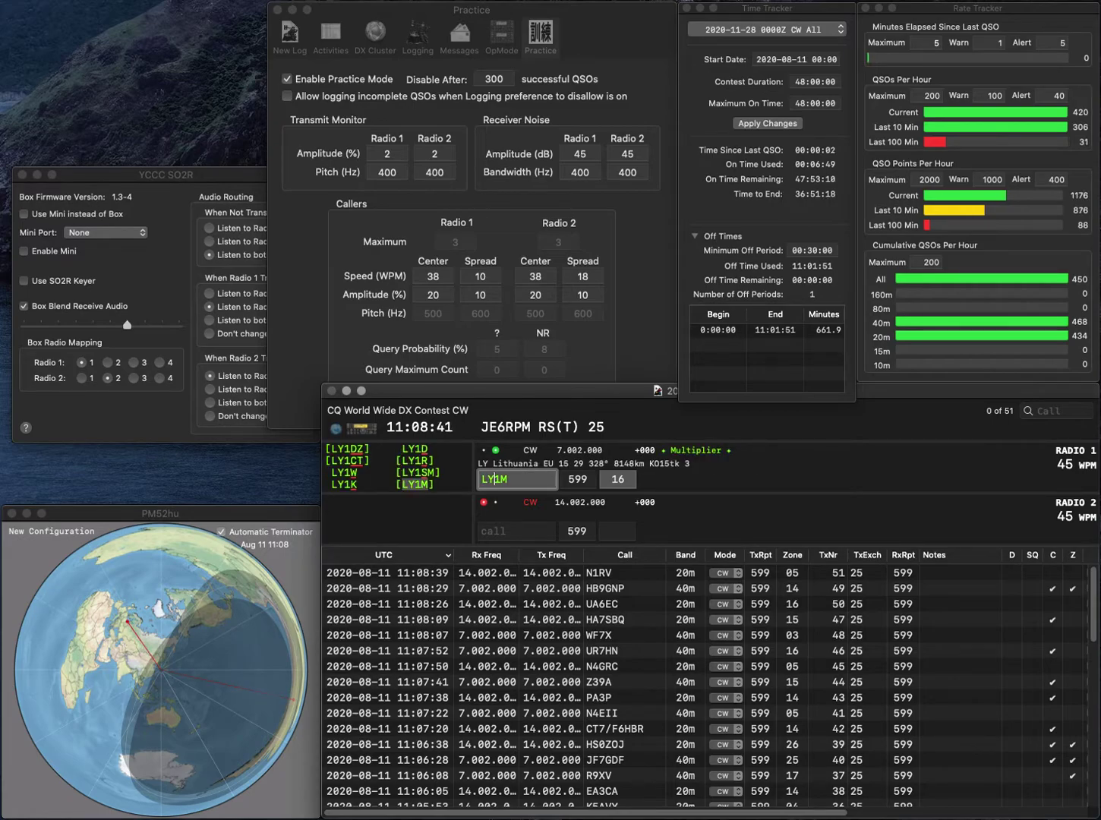
pyautogui.press('Tab')
pyautogui.write('N9')
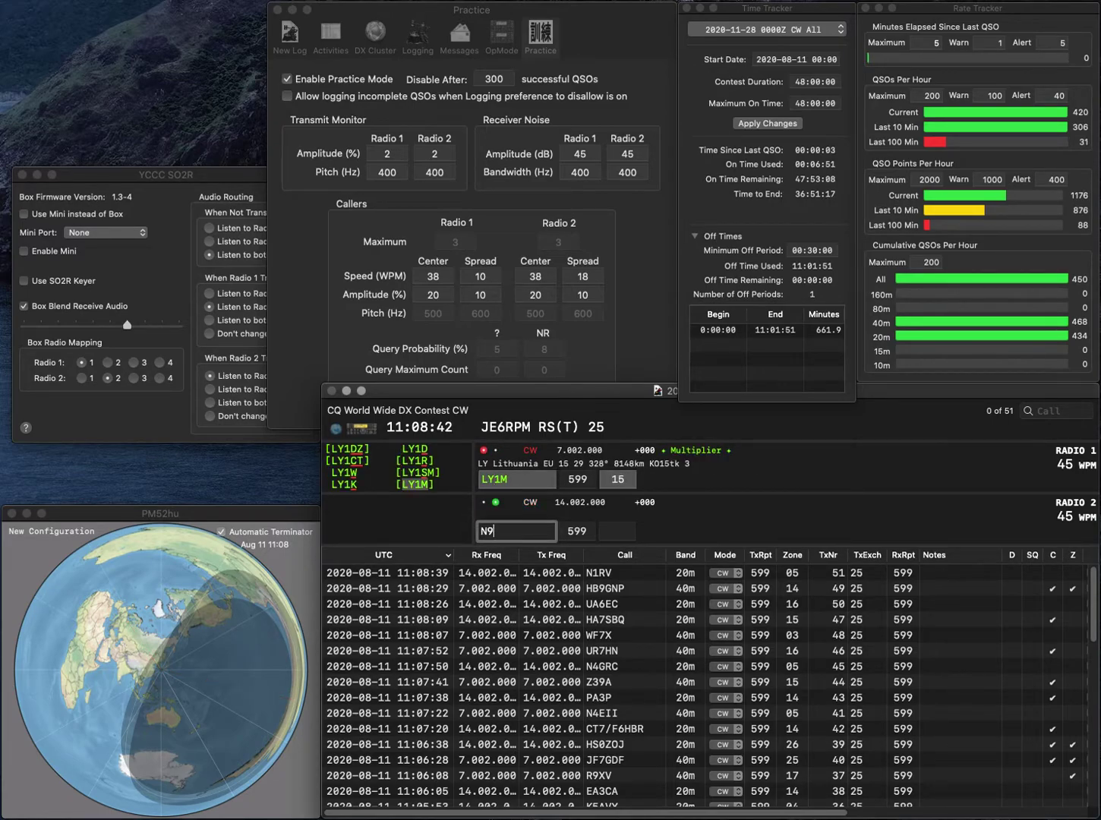
pyautogui.write('HF')
pyautogui.press('Return')
pyautogui.click(618, 479)
pyautogui.press('Return')
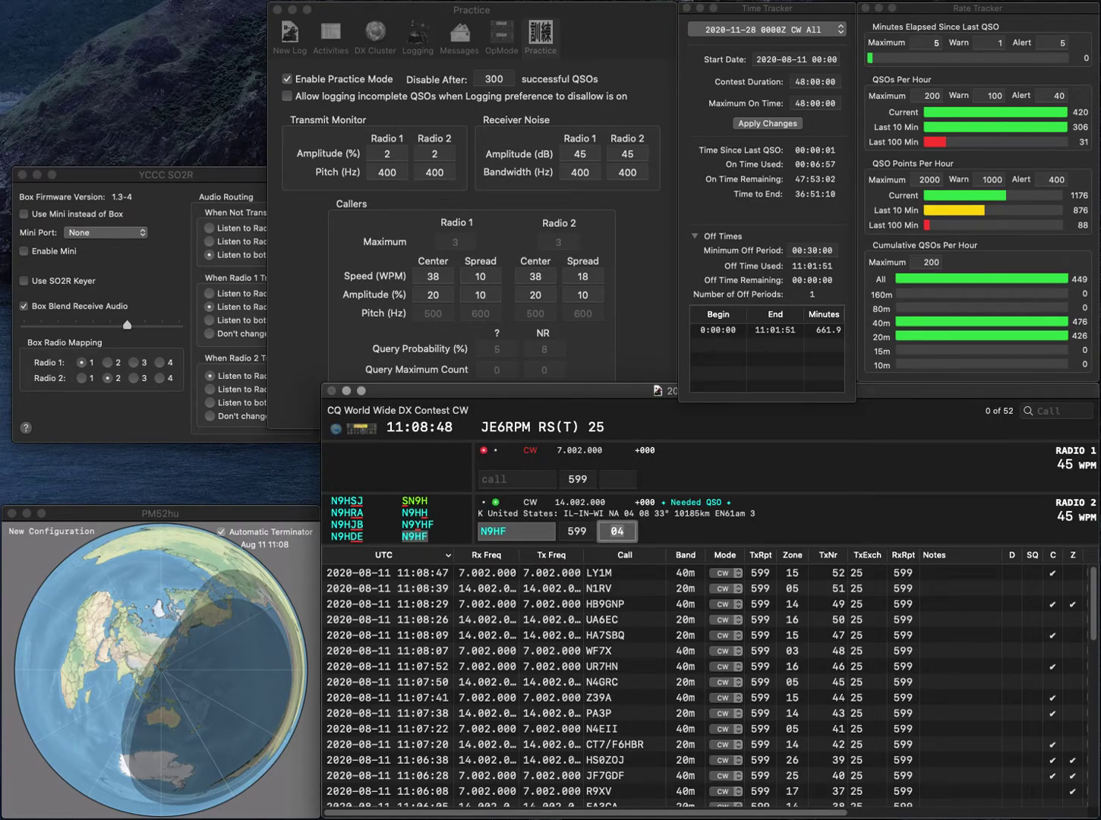
pyautogui.press('Return')
# - Work HA1TD in zone 15 on Radio 1 and K4PAR in zone 05 on Radio 2, logging both contacts
pyautogui.write('HA1TD')
pyautogui.press('Return')
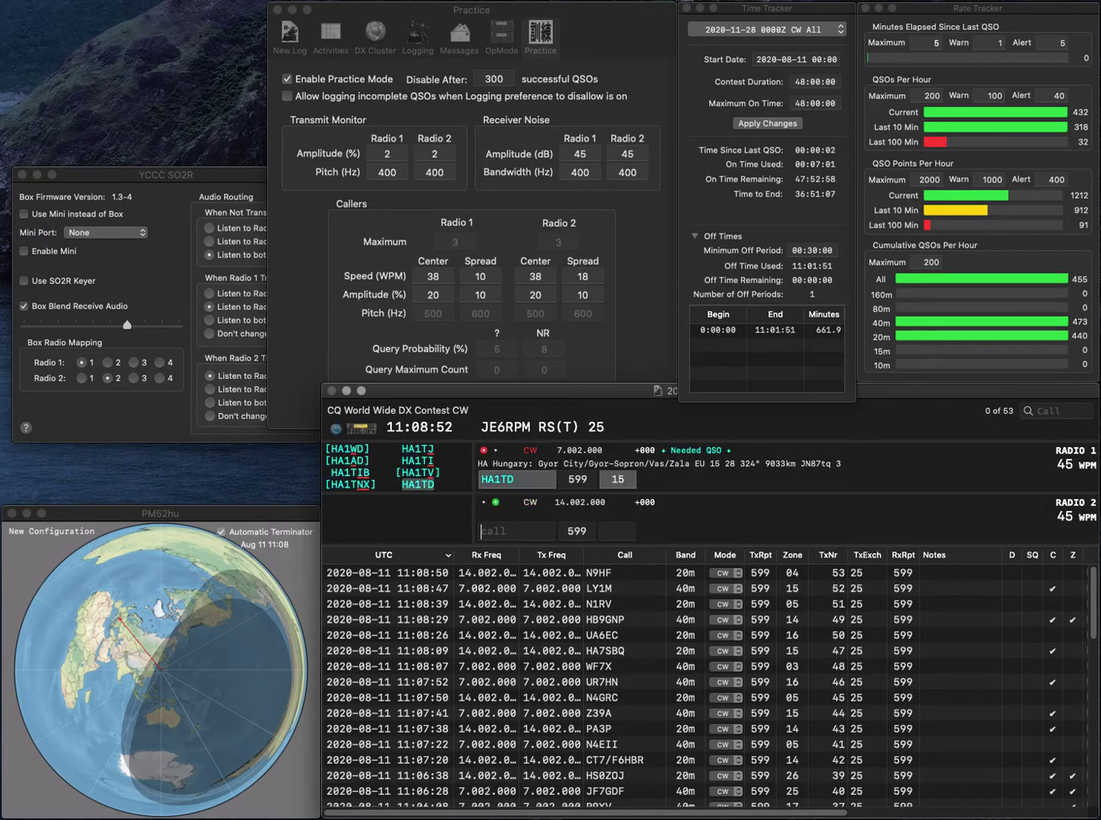
pyautogui.write('K4')
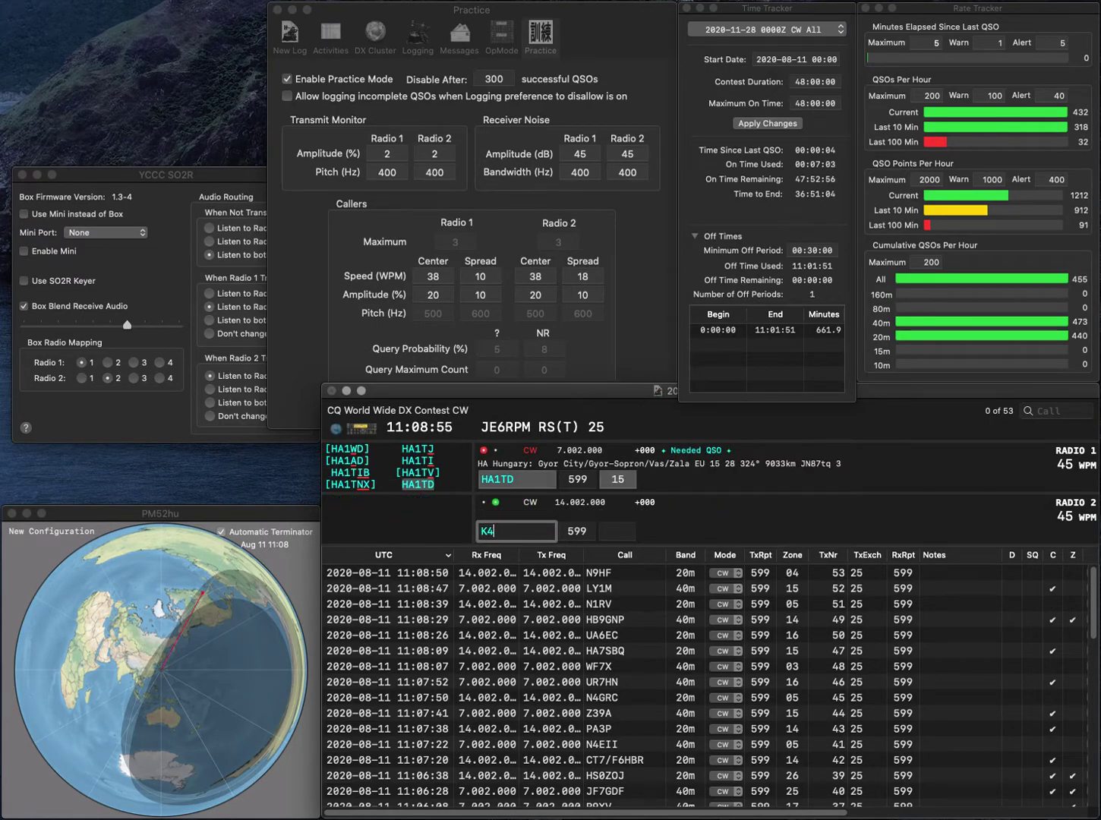
pyautogui.write('PAR')
pyautogui.press('Return')
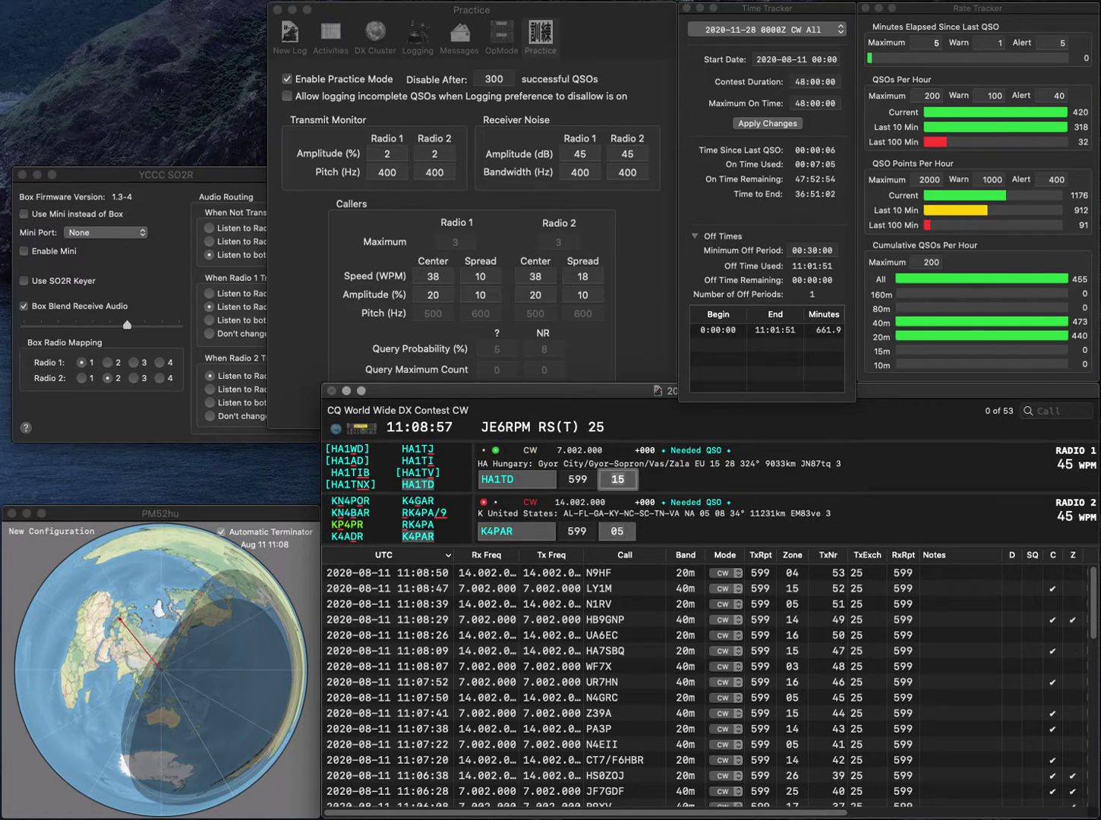
pyautogui.press('Return')
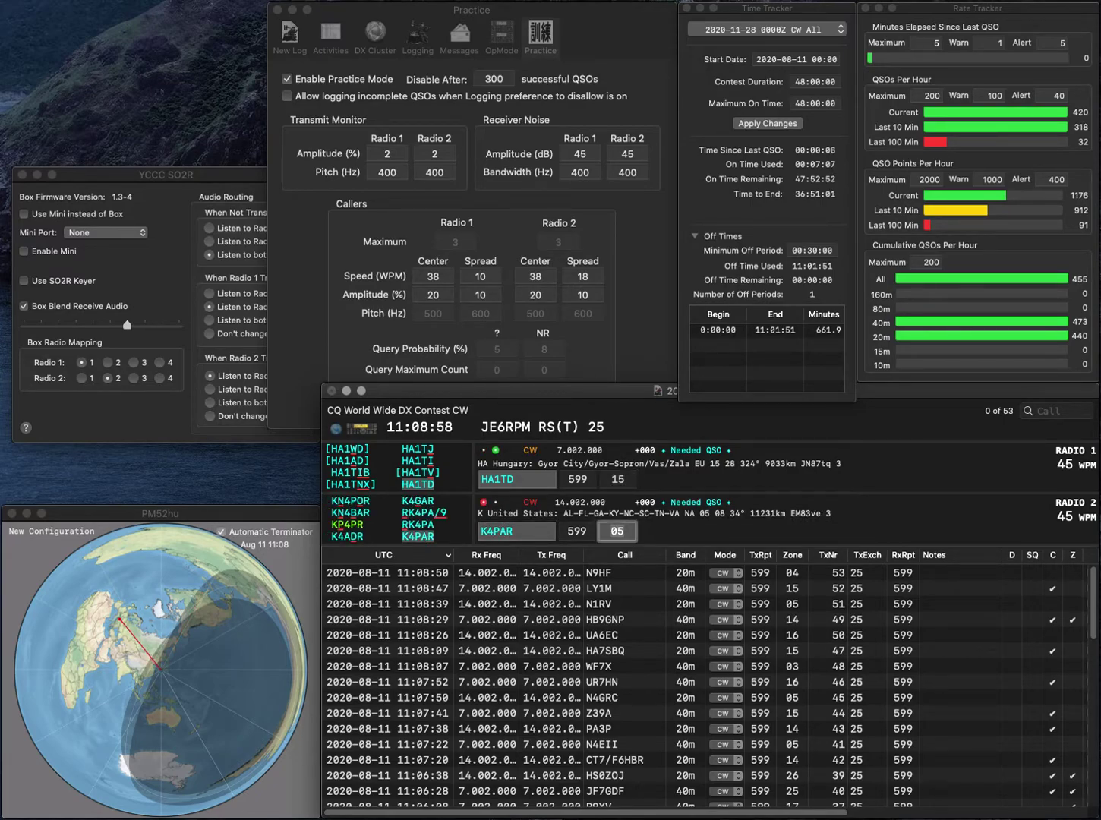
pyautogui.press('Return')
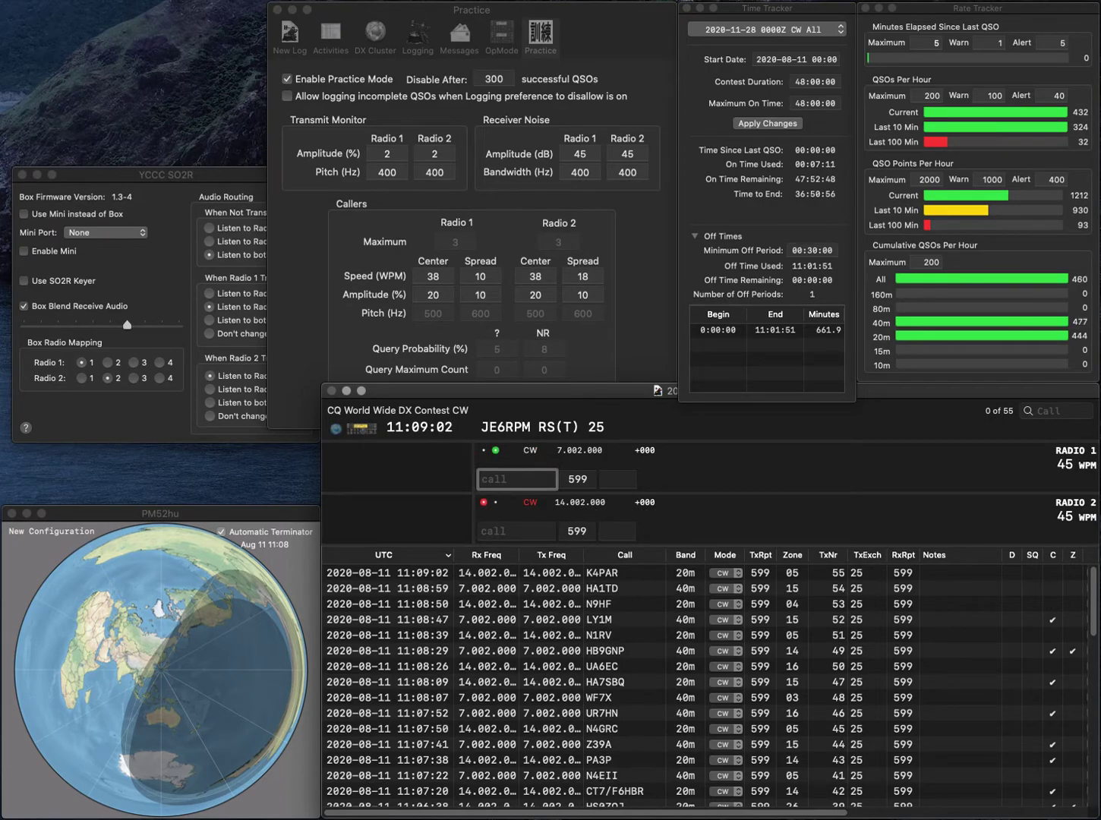
# - Answer the partial call 0S on Radio 1 and W1YY on Radio 2
pyautogui.write('0S')
pyautogui.press('Return')
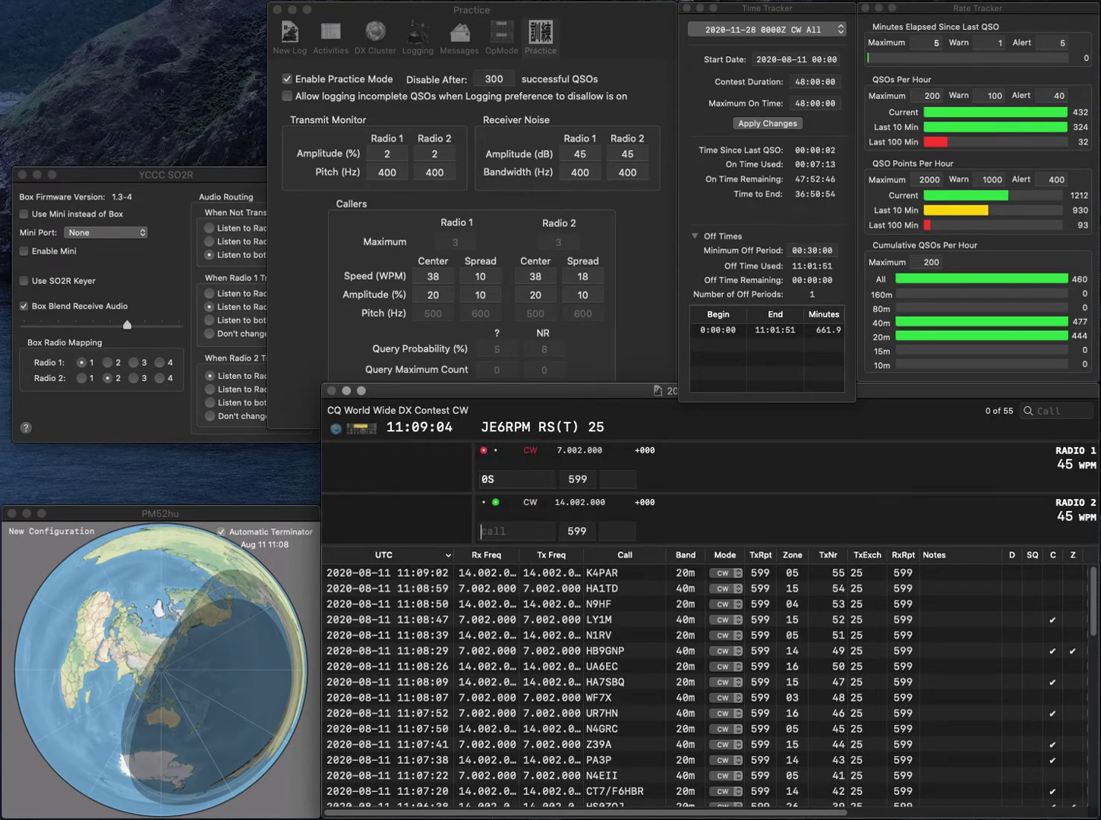
pyautogui.write('1YY')
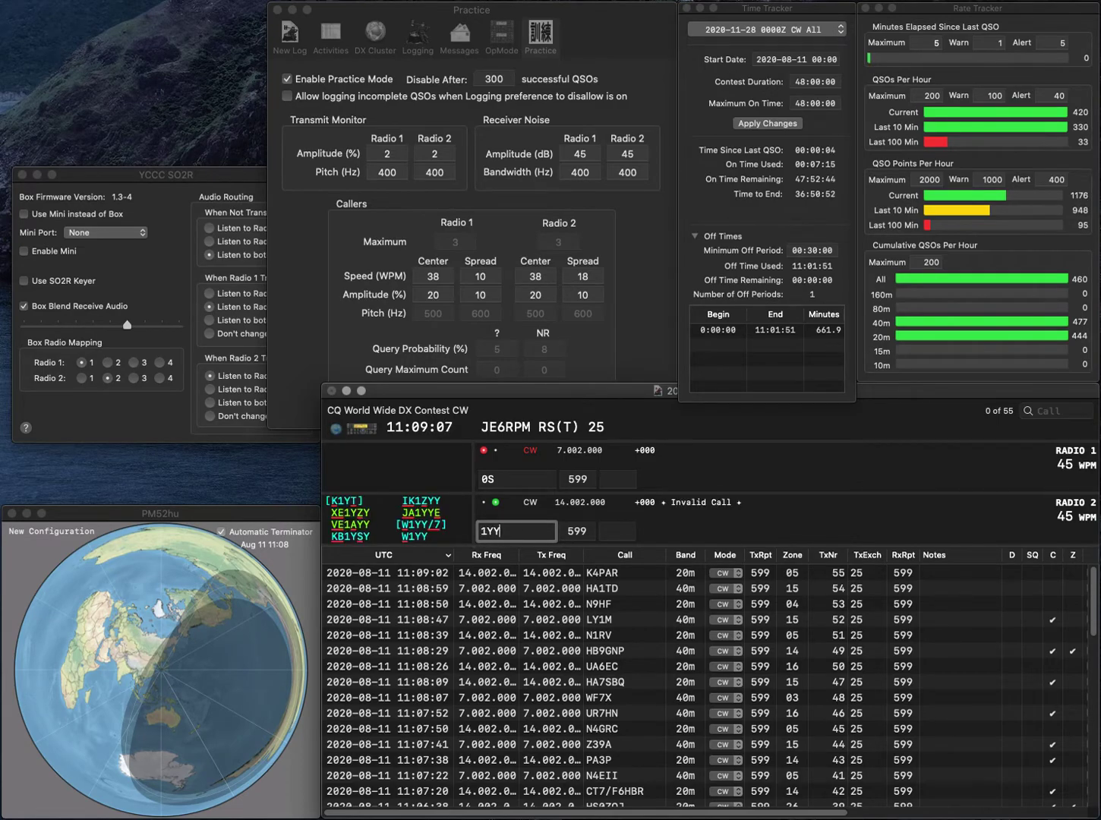
pyautogui.press('Home')
pyautogui.write('W')
pyautogui.press('Return')
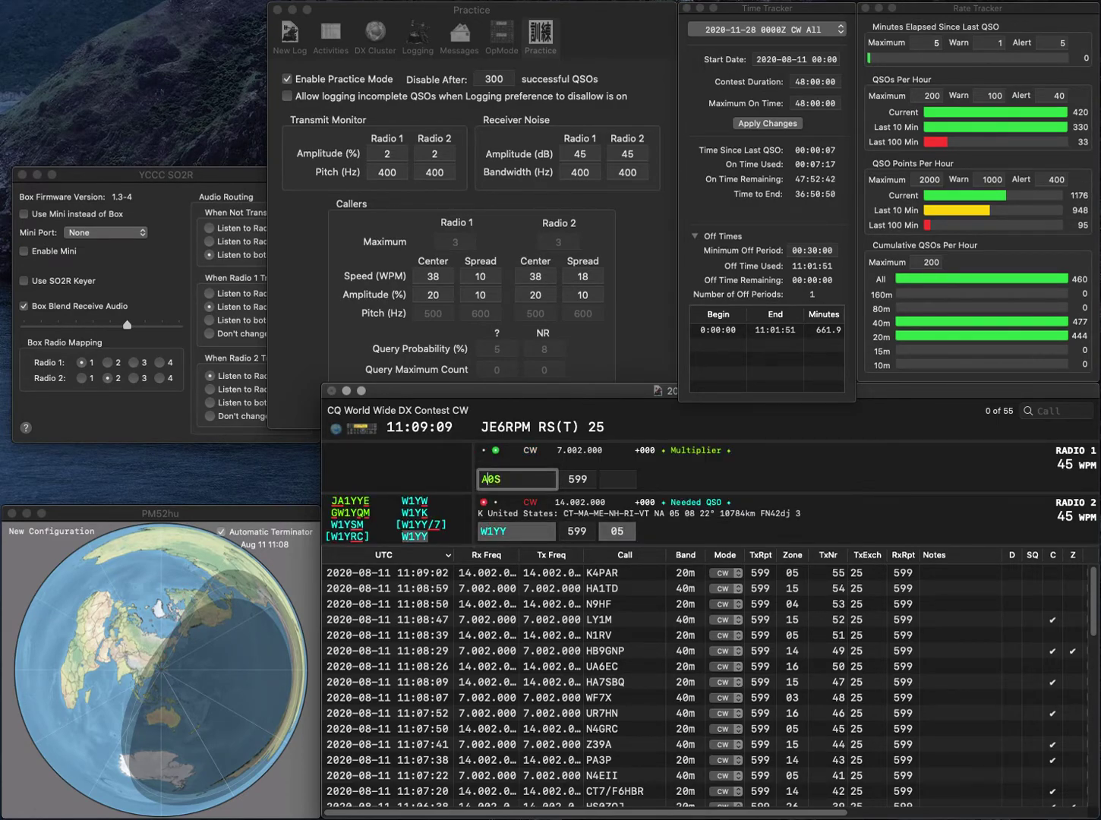
pyautogui.write('AF')
pyautogui.press('Return')
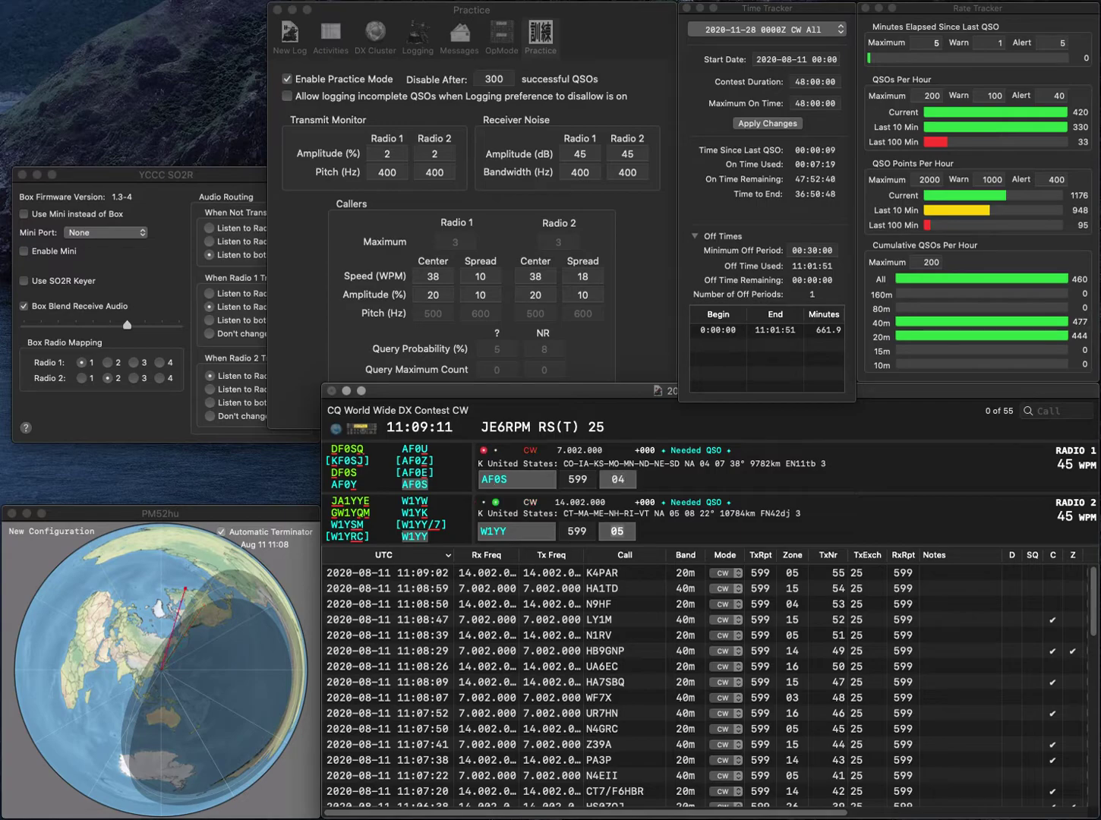
pyautogui.press('Return')
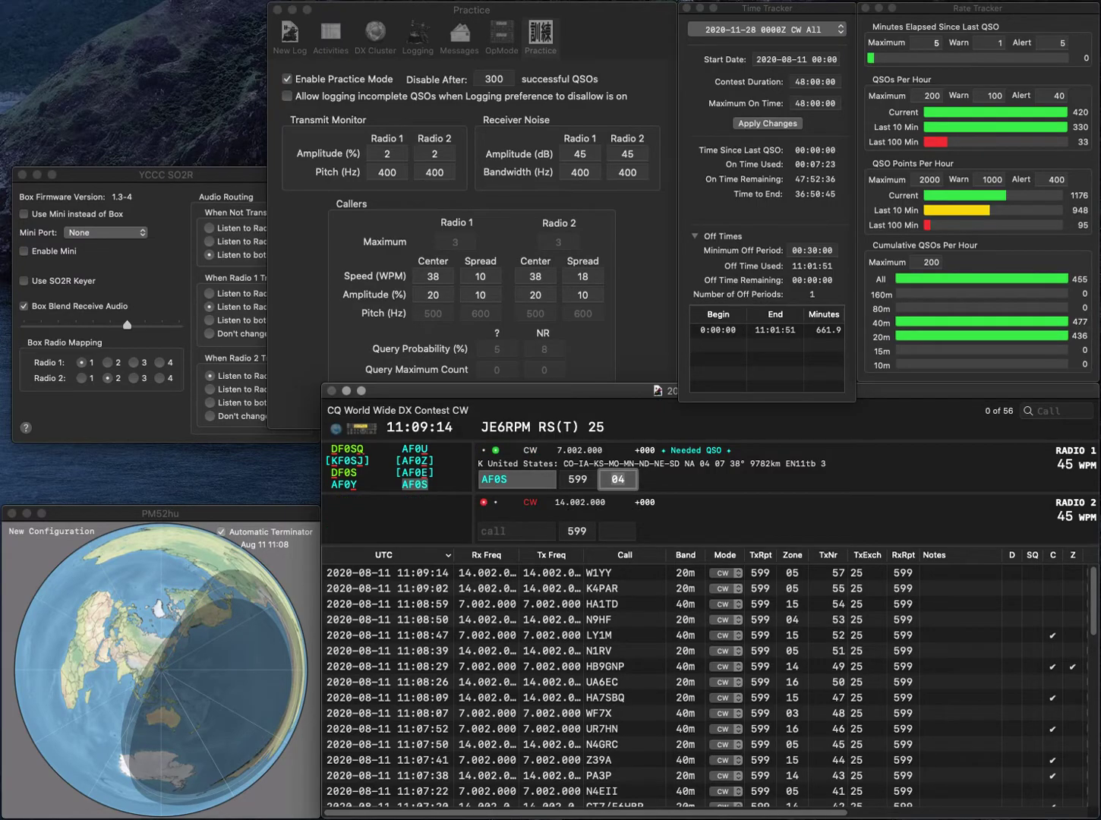
pyautogui.press('Return')
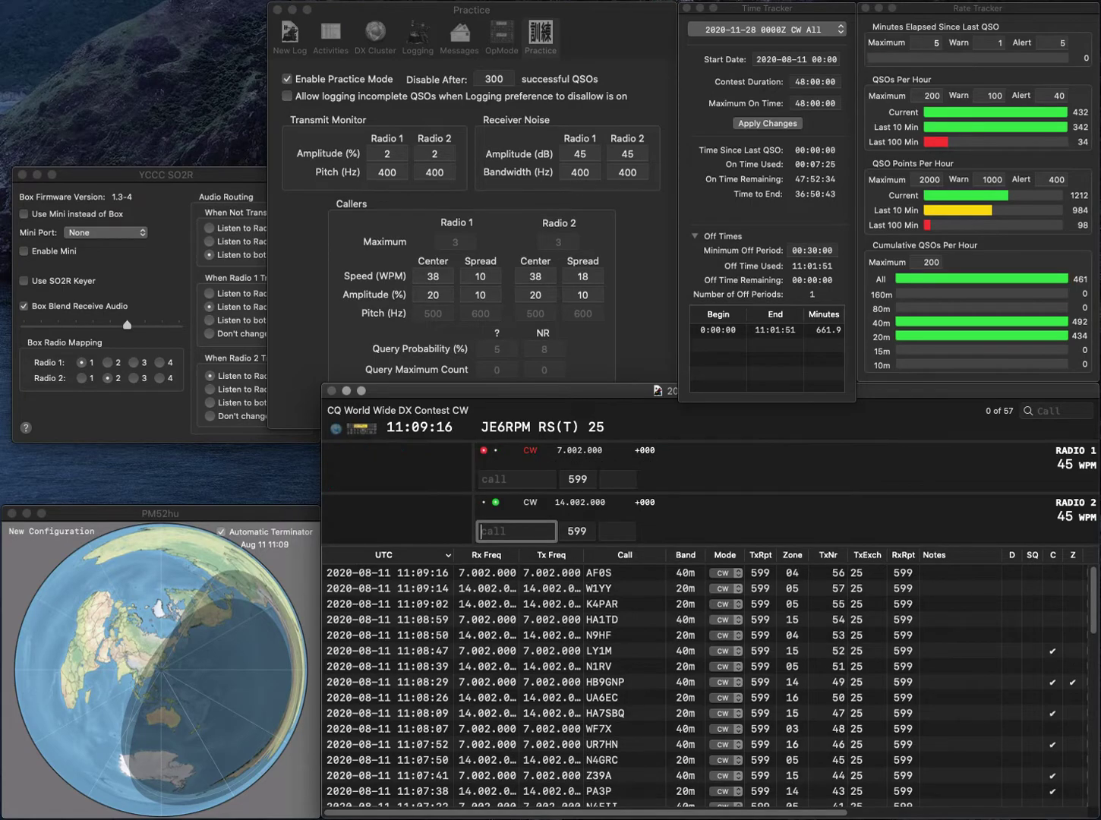
pyautogui.write('OM2WX')
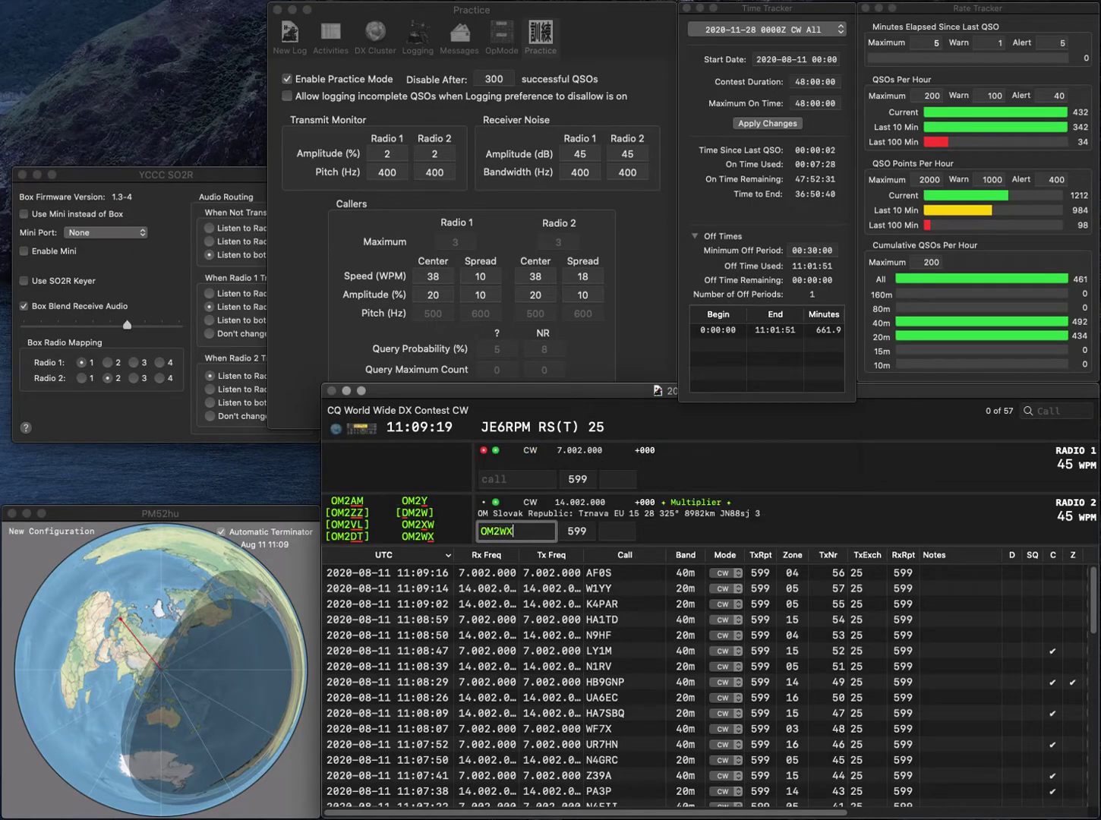
pyautogui.press('Return')
pyautogui.write('VE3OU')
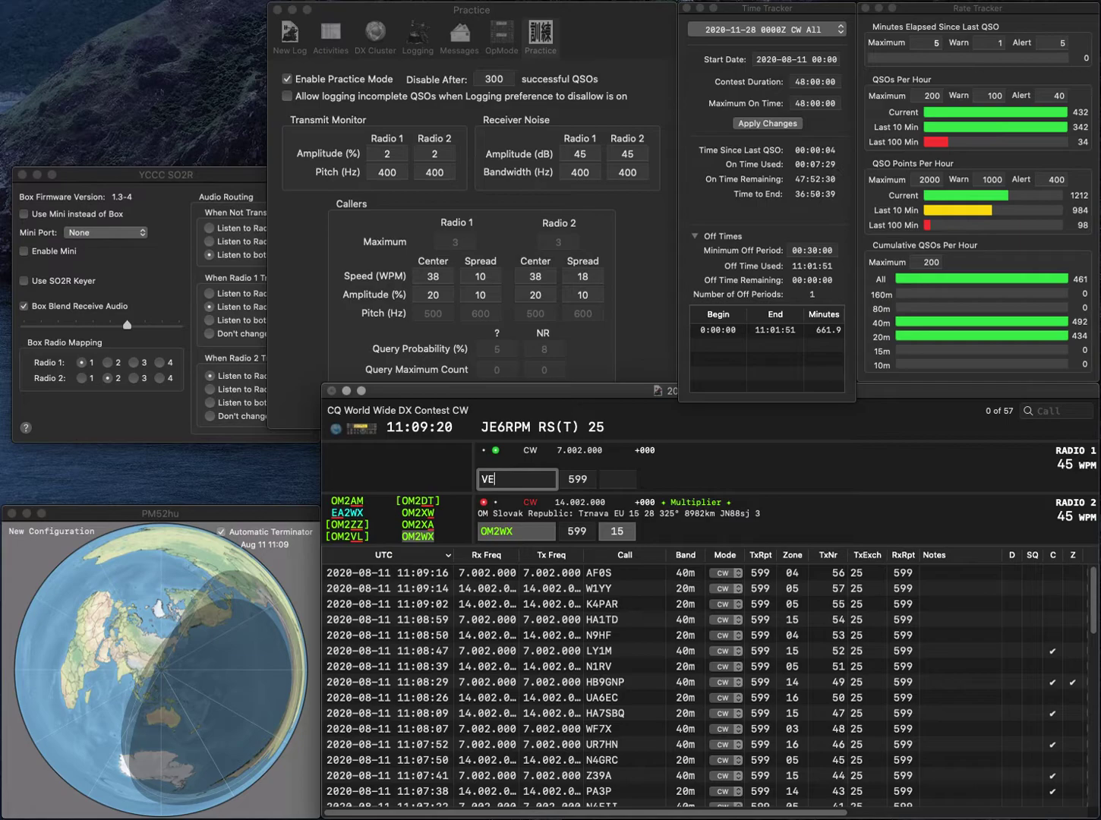
pyautogui.press('Return')
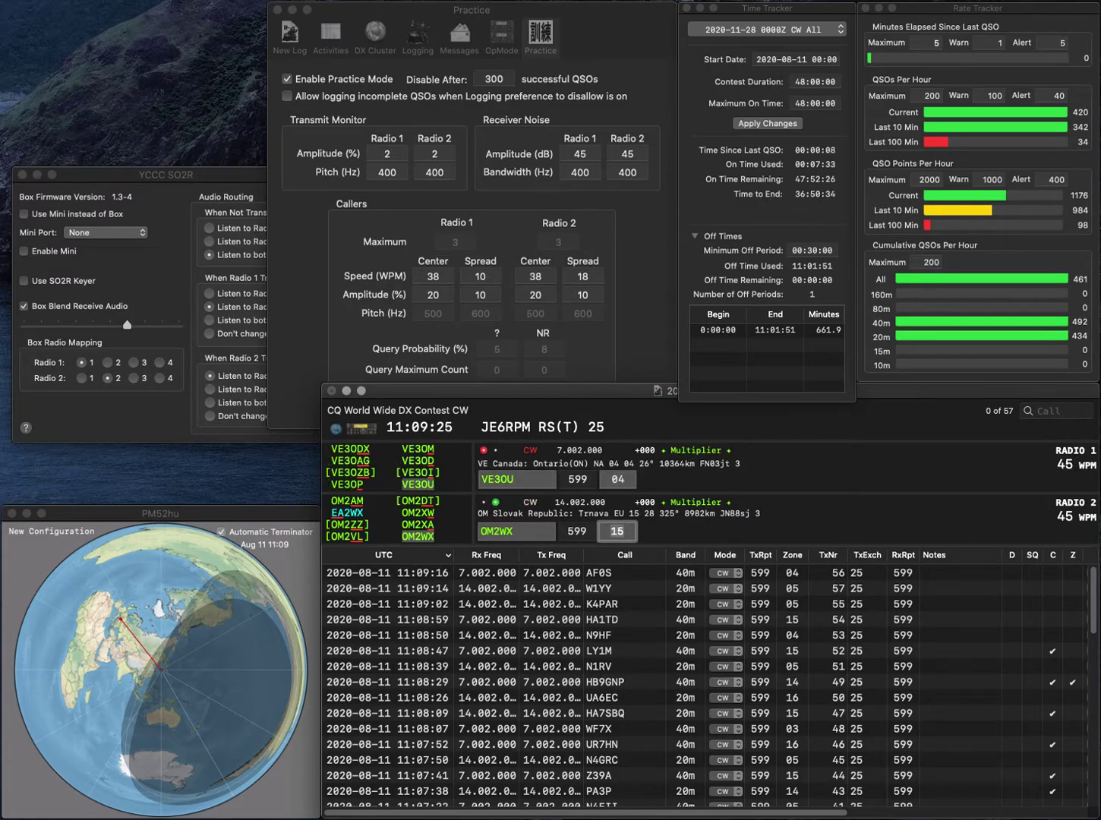
pyautogui.press('Return')
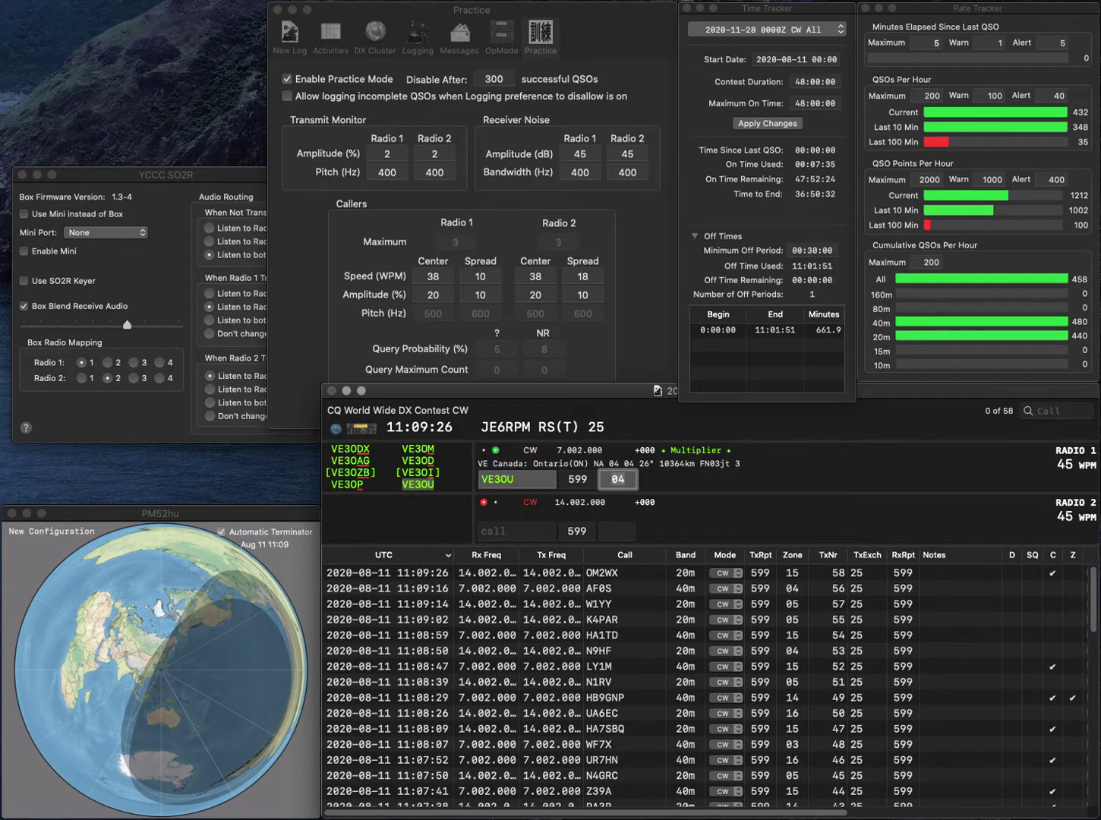
pyautogui.press('Return')
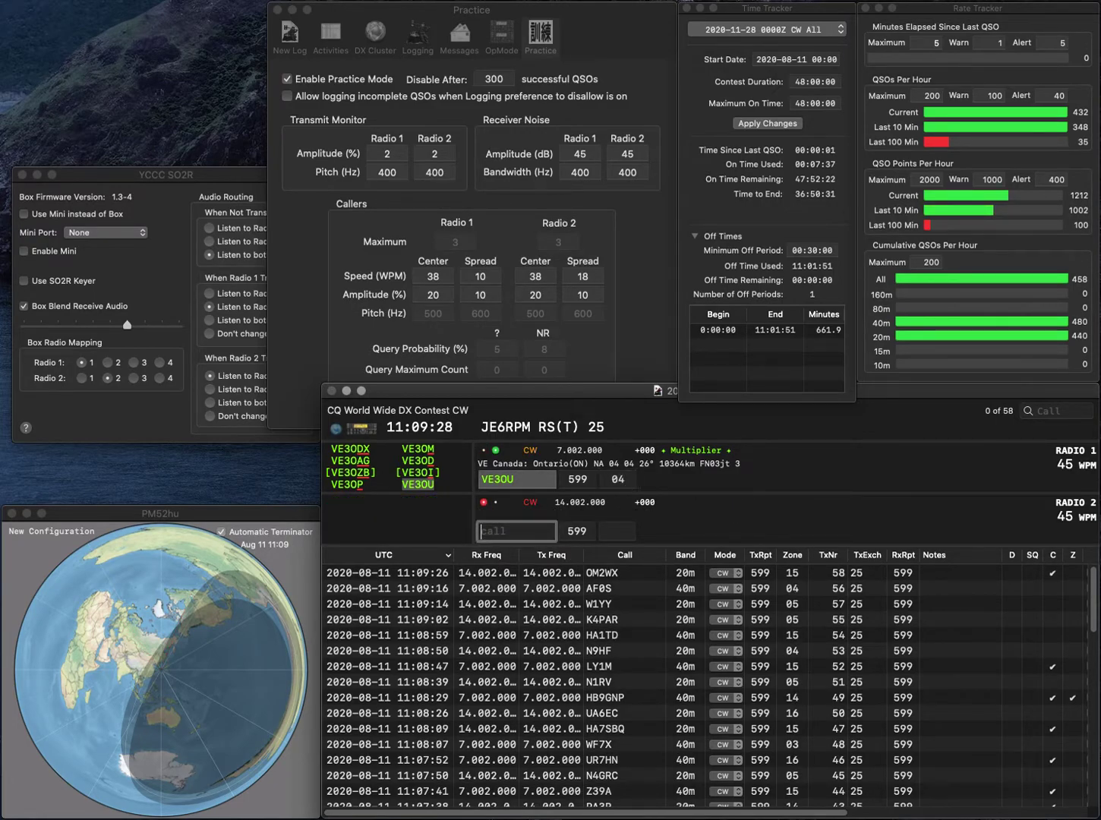
# - Answer the partial call WHZU on Radio 2 and W9FPZ on Radio 1
pyautogui.write('K')
pyautogui.press('BackSpace')
pyautogui.write('WHZU')
pyautogui.press('Return')
pyautogui.write('9FPZW')
pyautogui.press('Return')
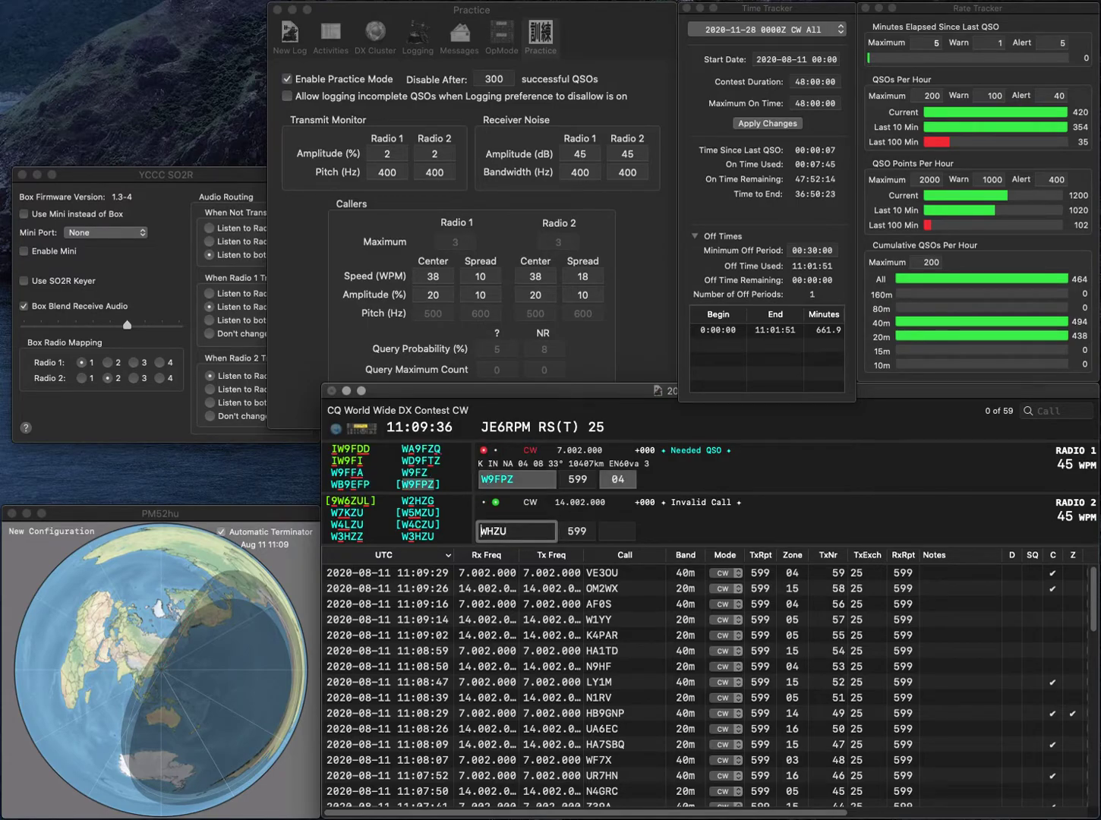
pyautogui.write('3')
pyautogui.press('Return')
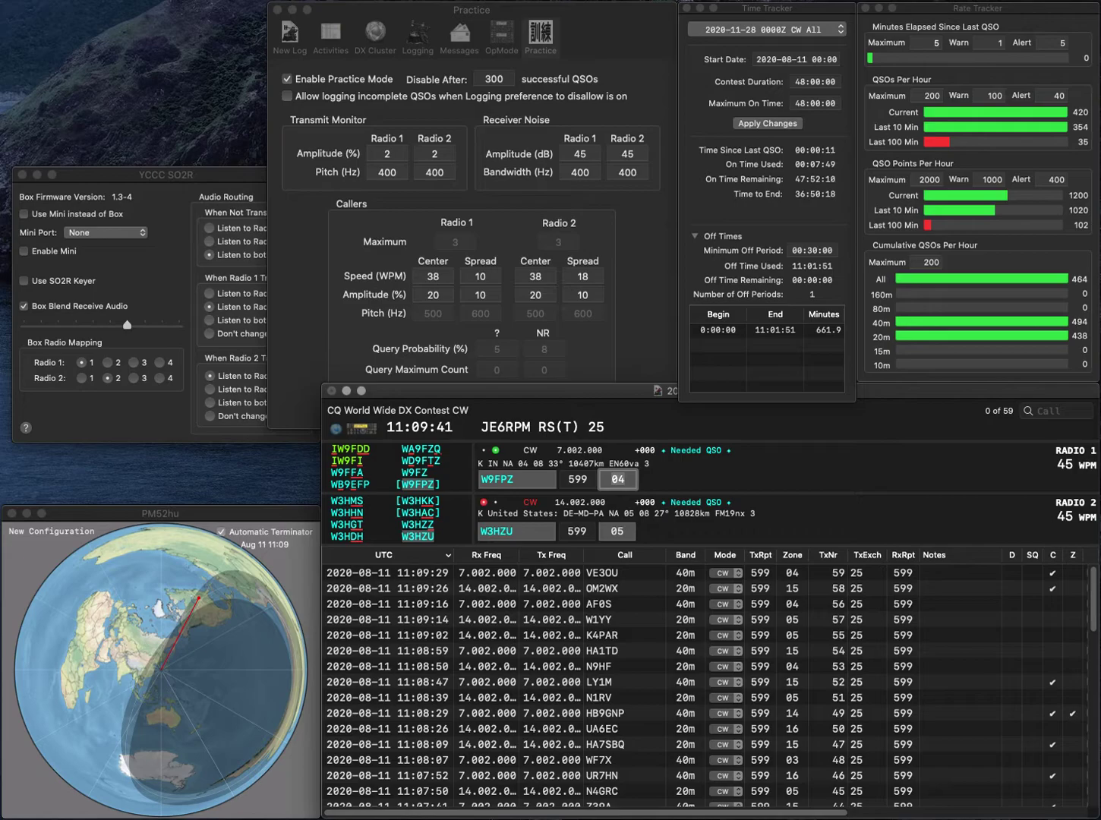
pyautogui.press('Return')
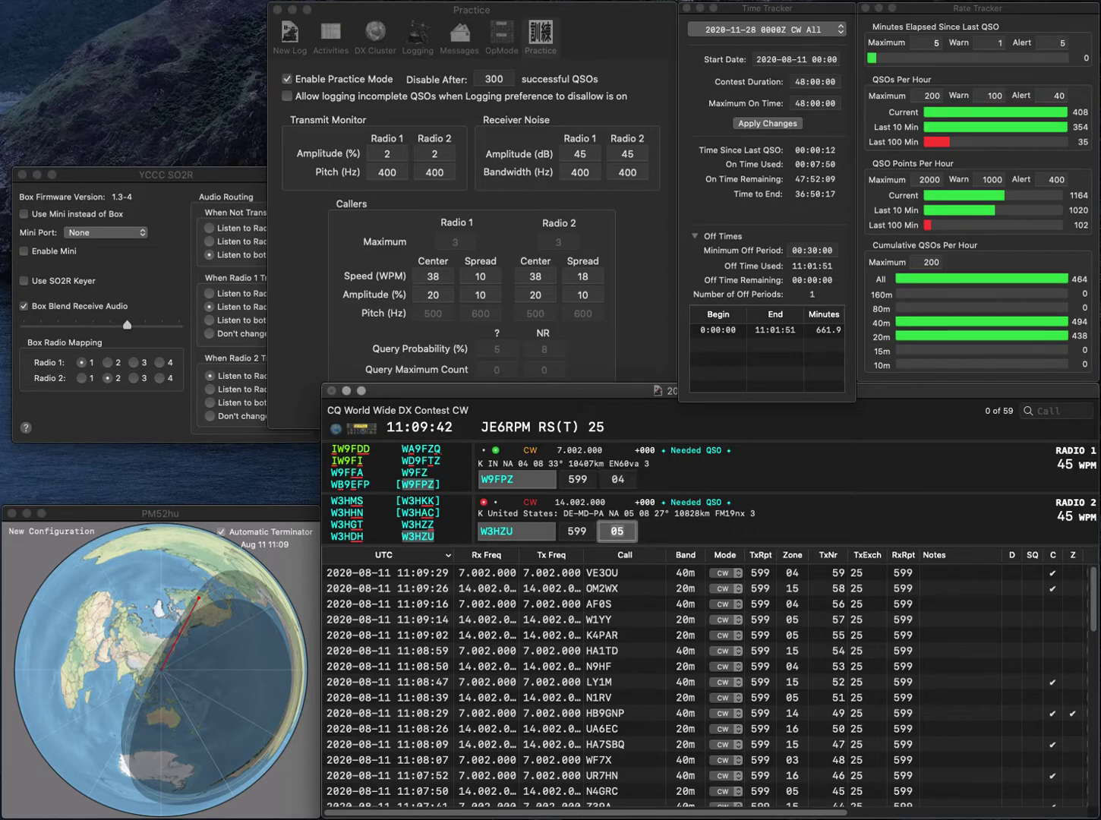
pyautogui.press('Return')
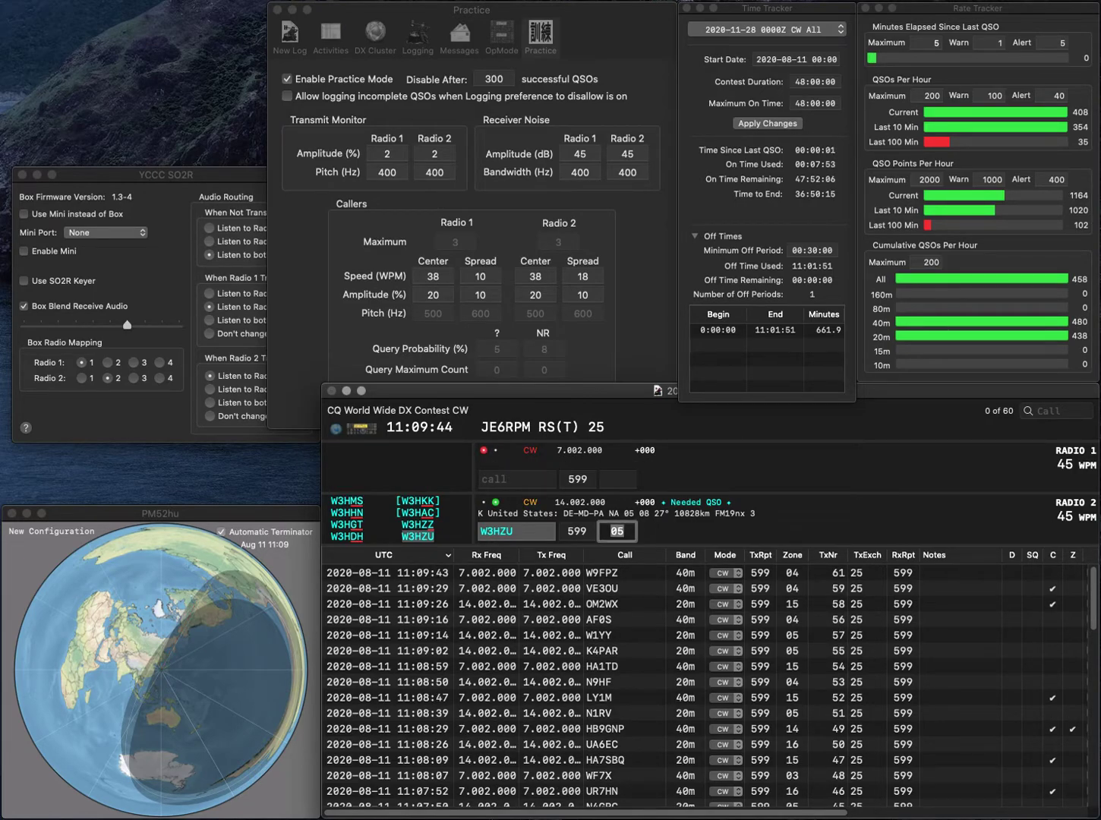
pyautogui.write('9A')
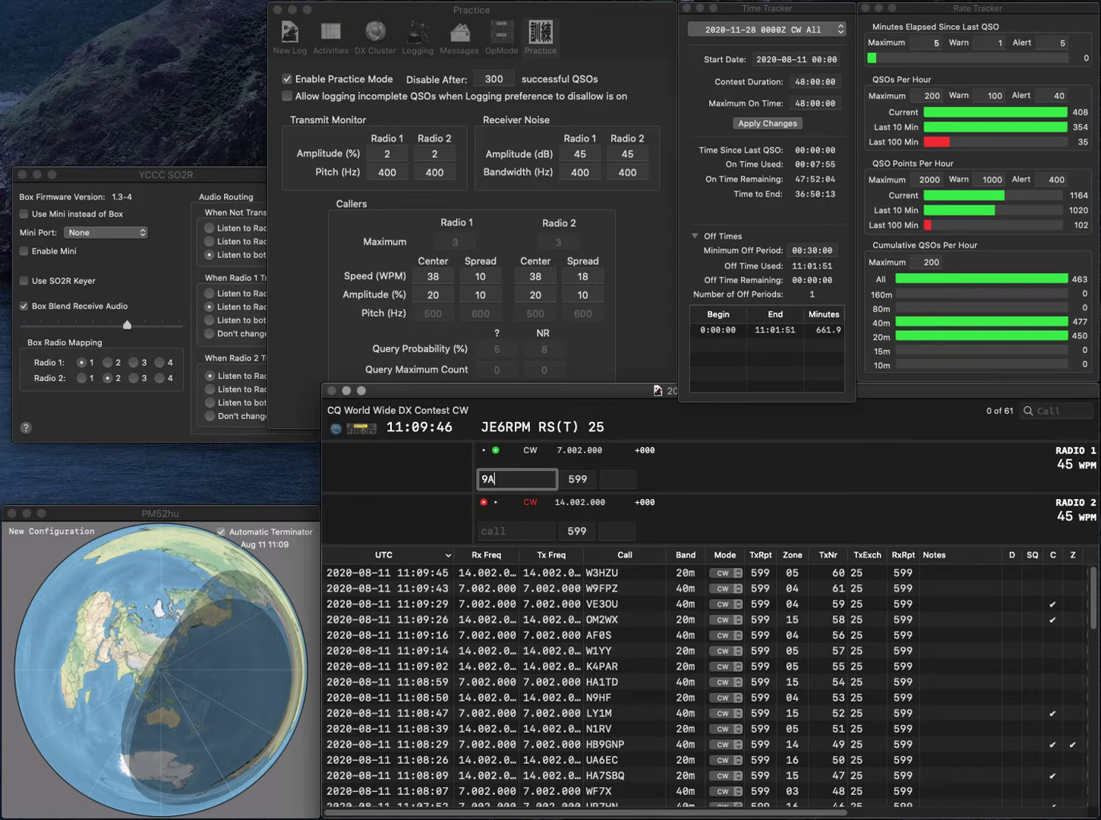
pyautogui.write('3GPH')
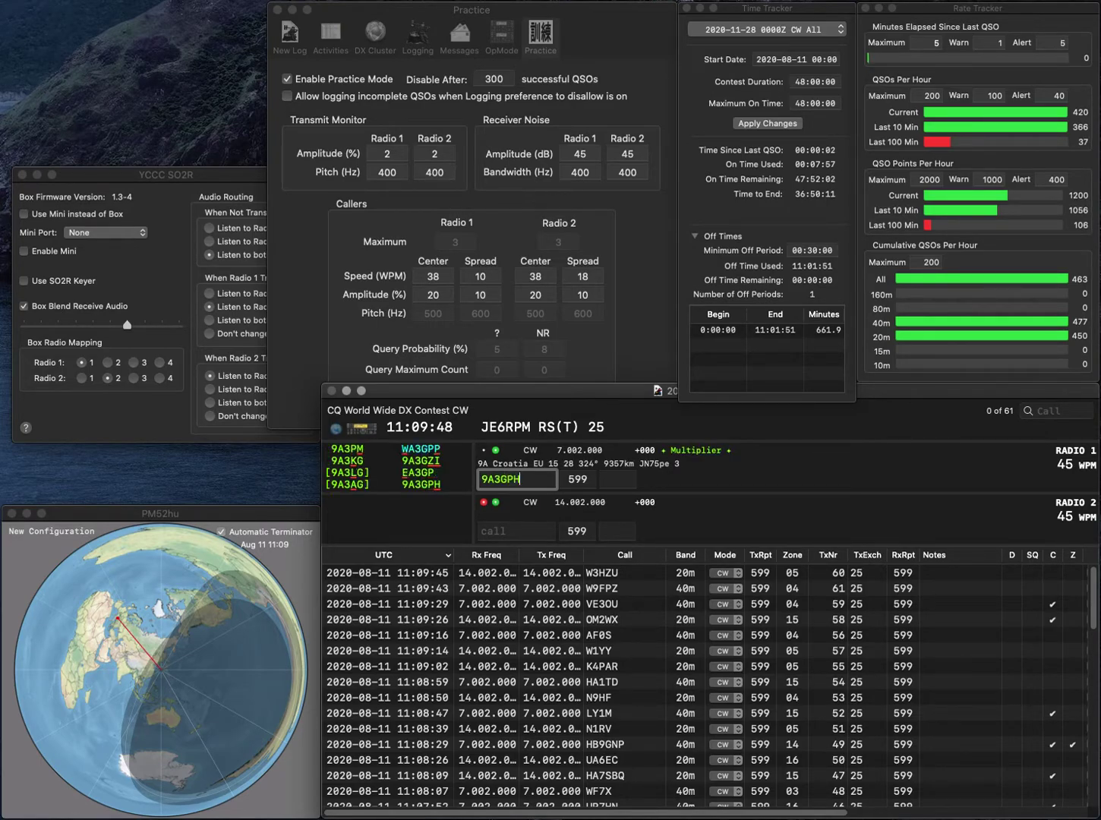
pyautogui.press('Return')
pyautogui.write('KU7T')
pyautogui.press('Return')
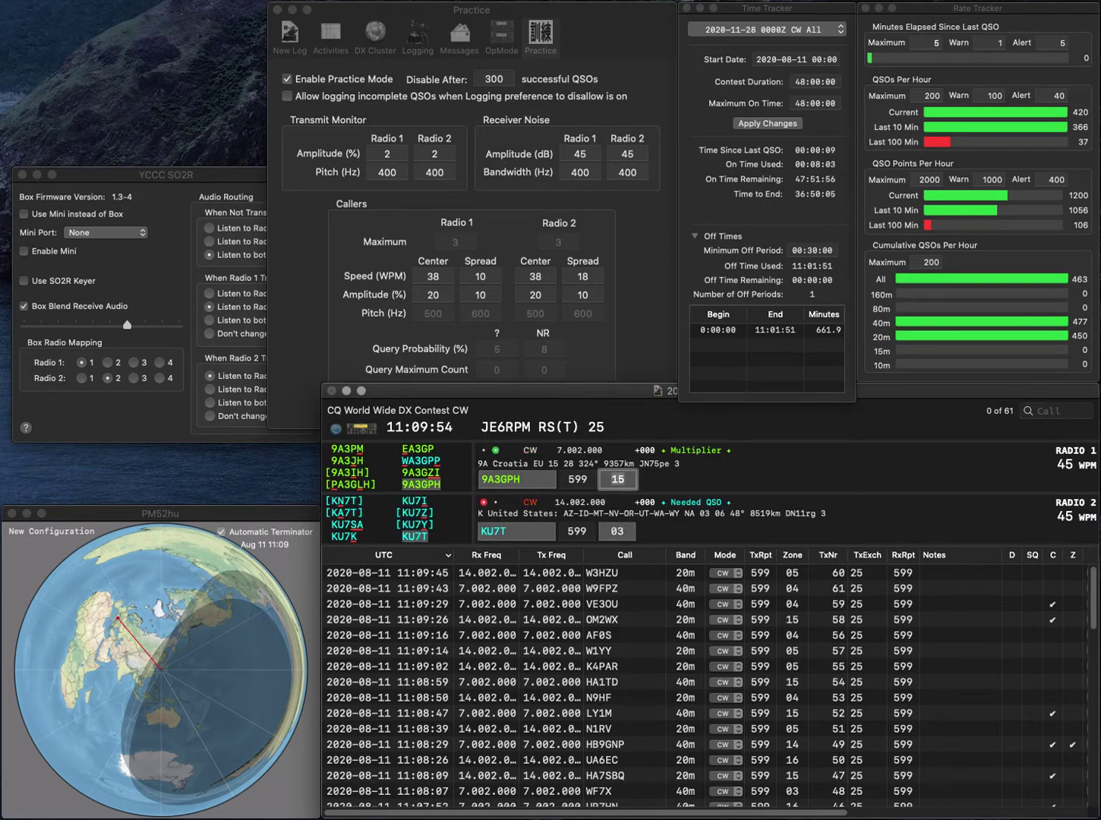
pyautogui.press('Return')
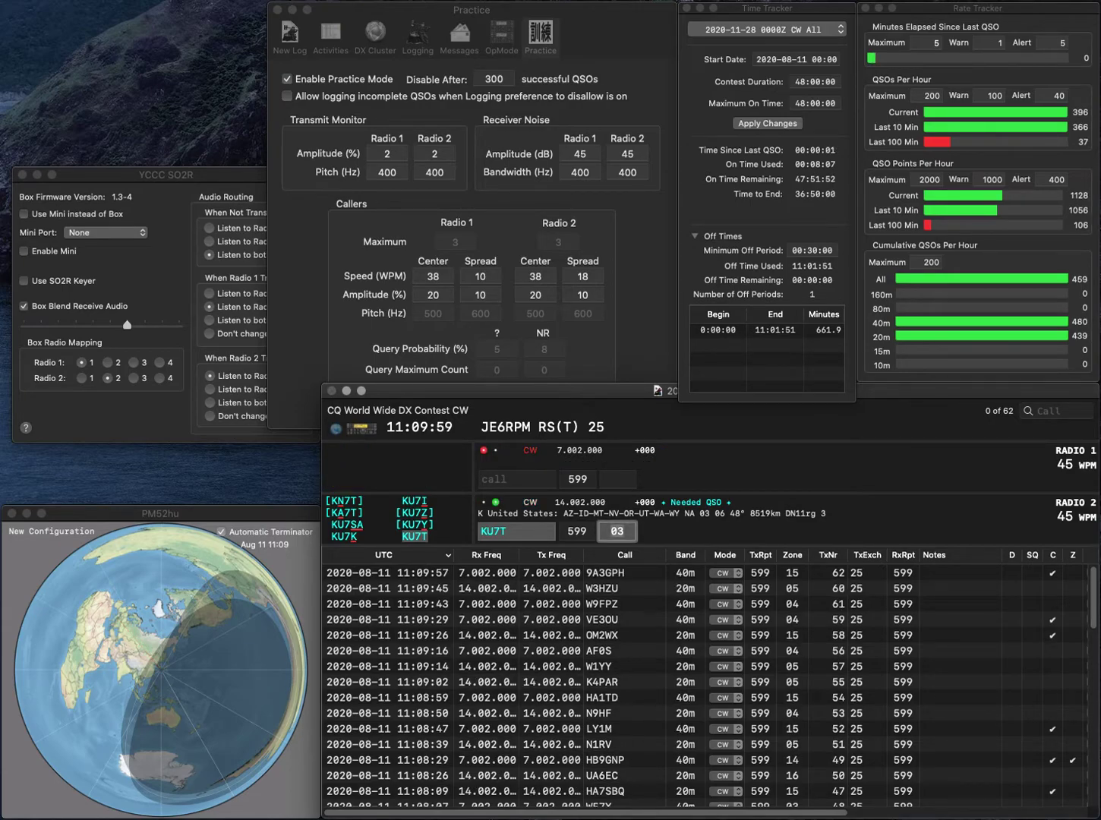
pyautogui.press('space')
pyautogui.press('BackSpace')
pyautogui.press('BackSpace')
pyautogui.write('8T')
pyautogui.press('Return')
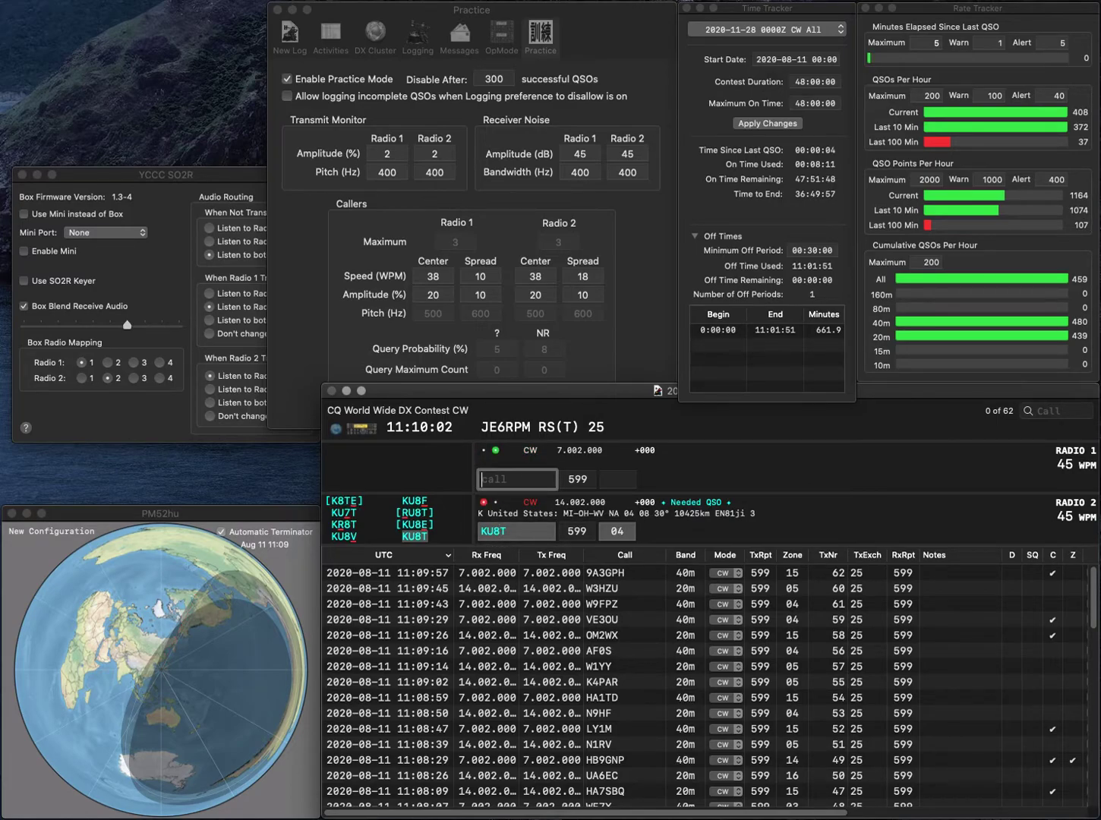
pyautogui.write('2MKZ')
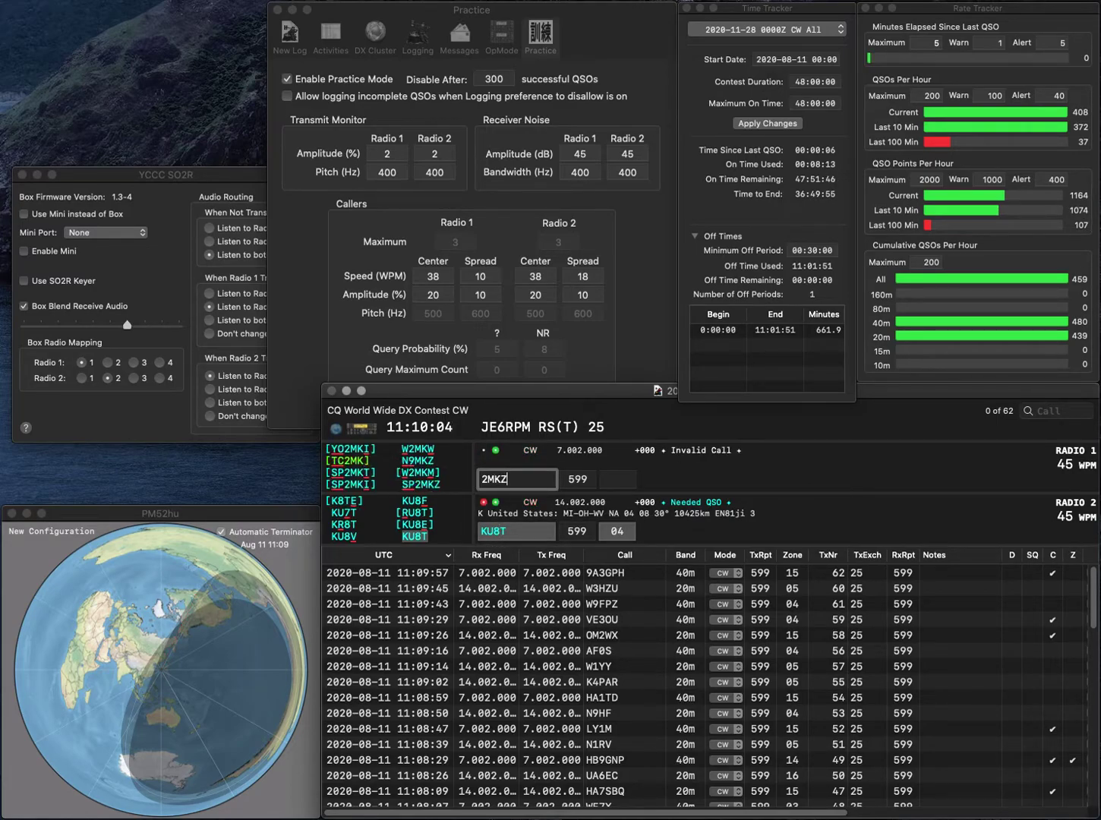
pyautogui.press('Return')
pyautogui.press('Return')
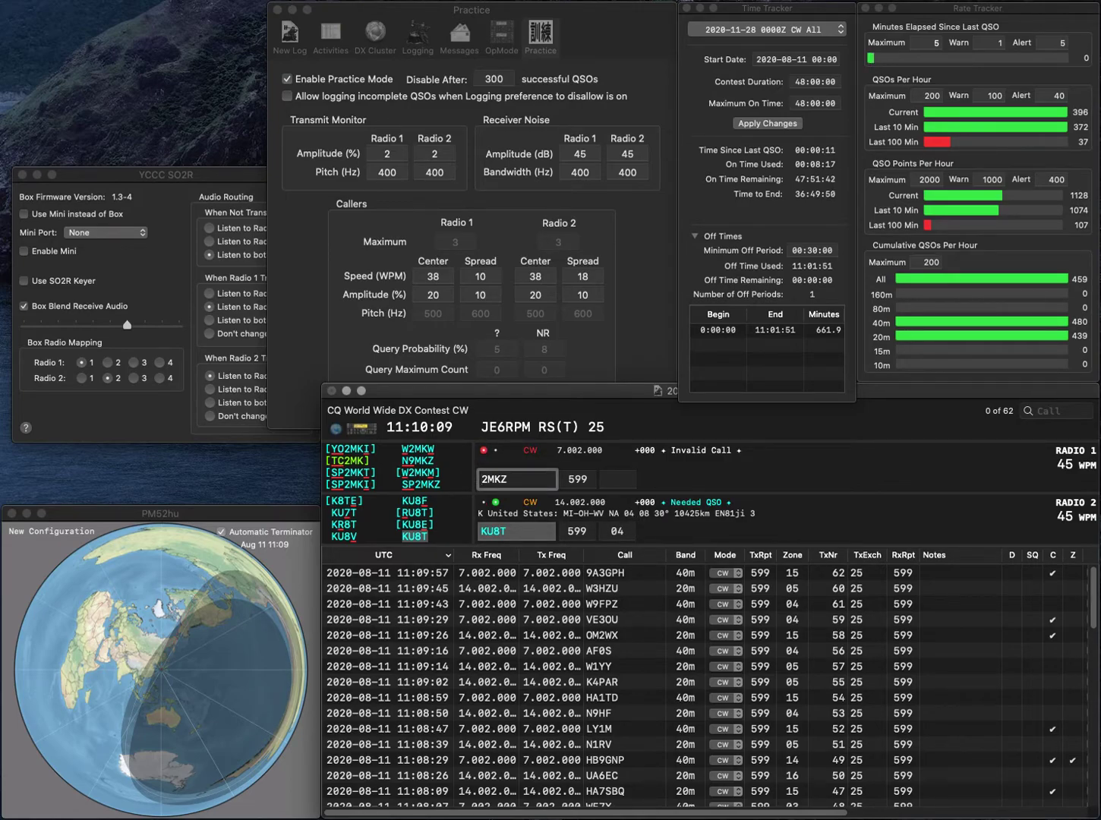
pyautogui.write('SP')
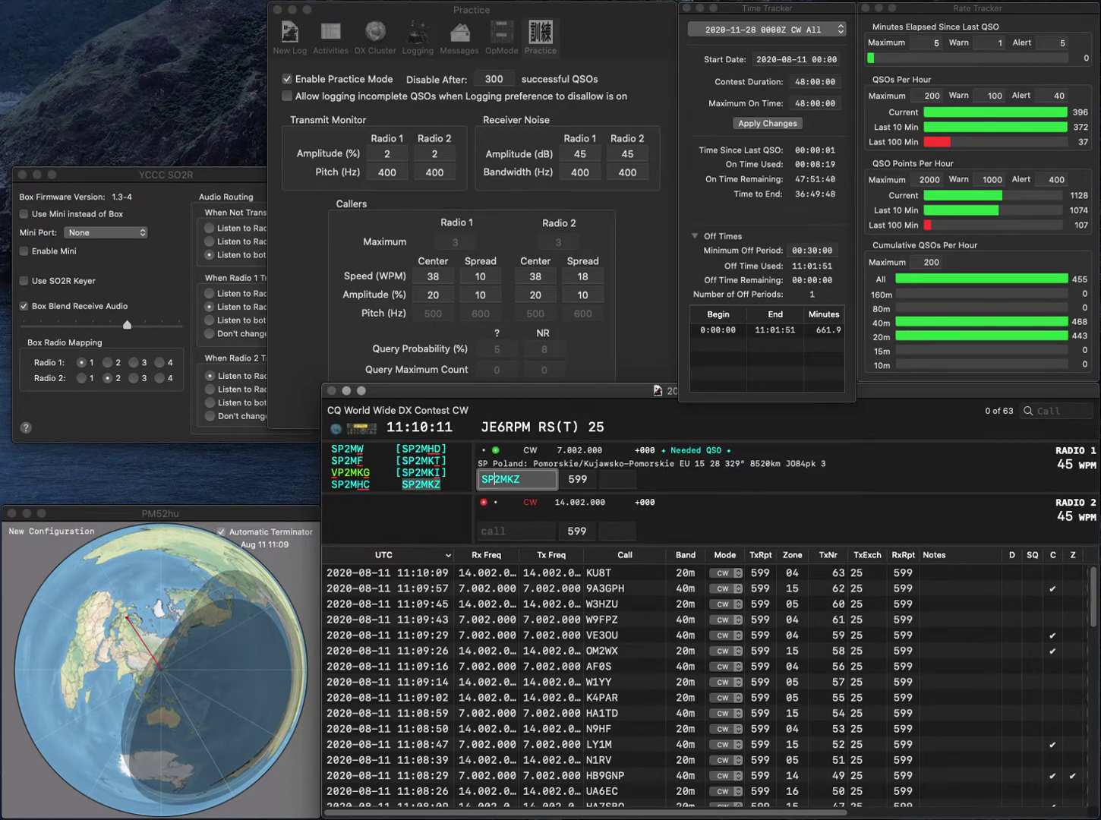
pyautogui.press('Return')
pyautogui.write('N5WNG')
pyautogui.press('Return')
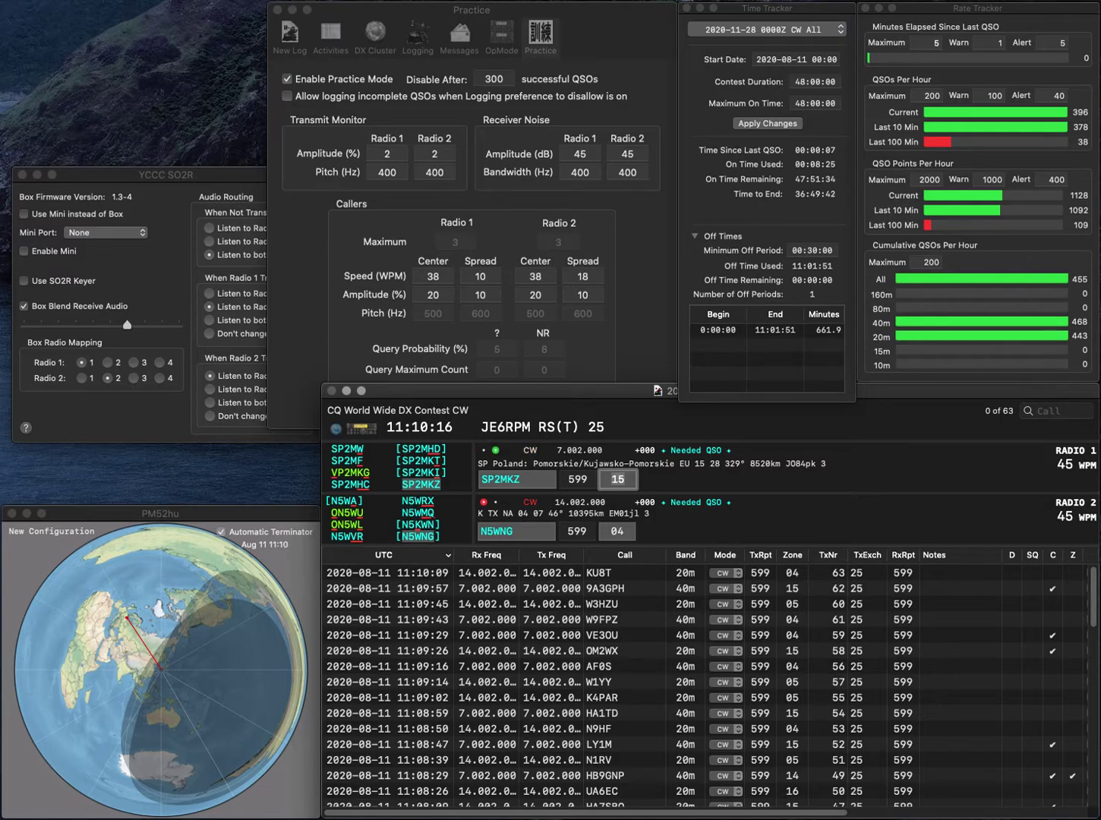
pyautogui.press('Return')
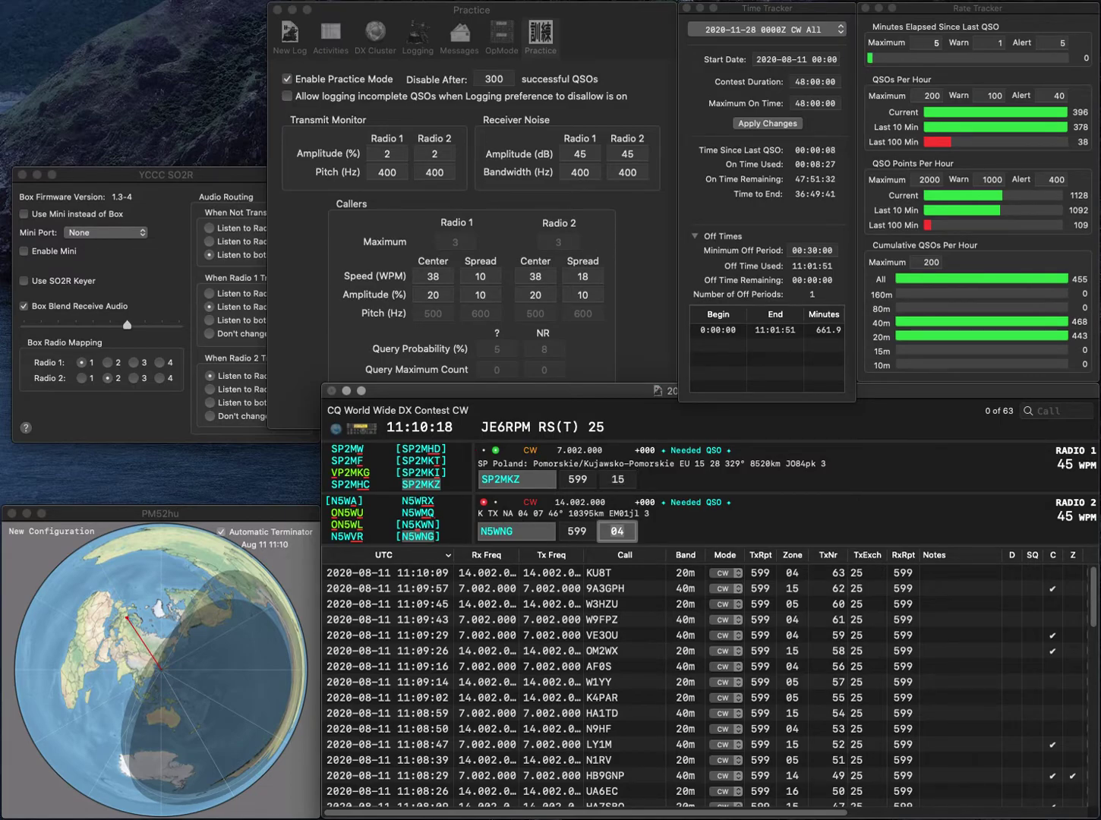
pyautogui.press('Return')
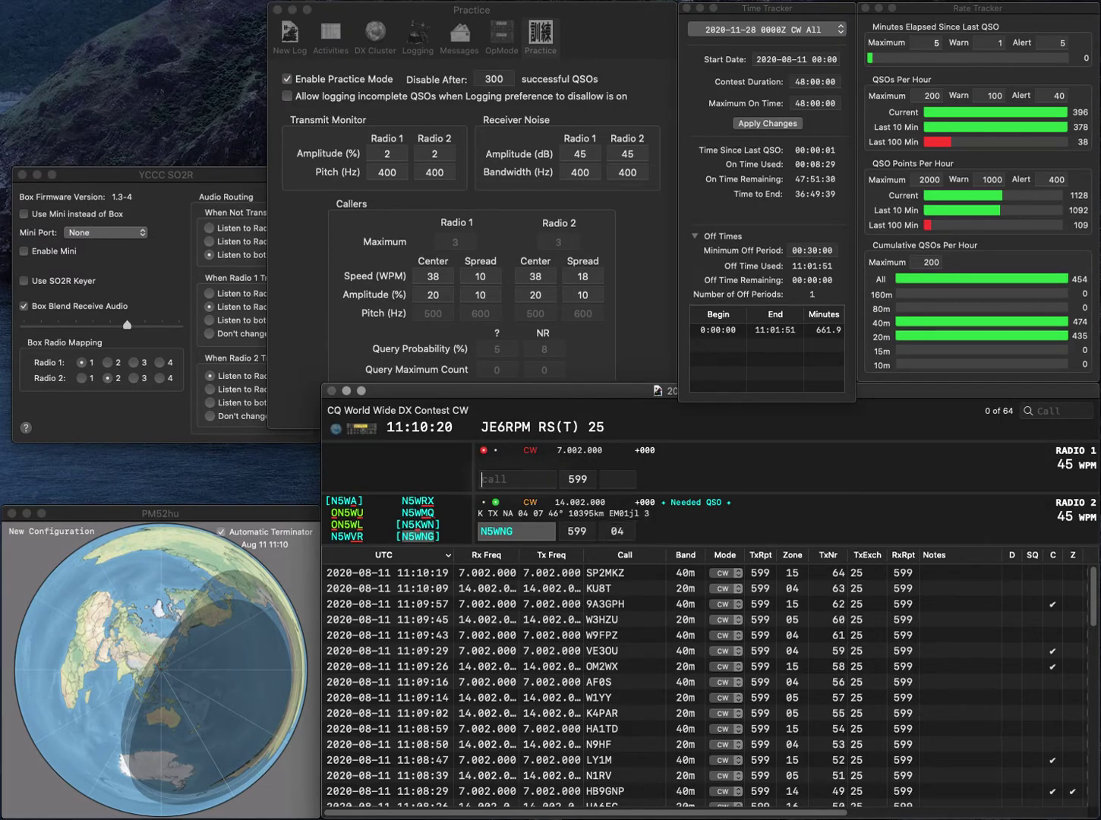
pyautogui.write('N3RDG')
pyautogui.press('Return')
pyautogui.write('JG5JXW')
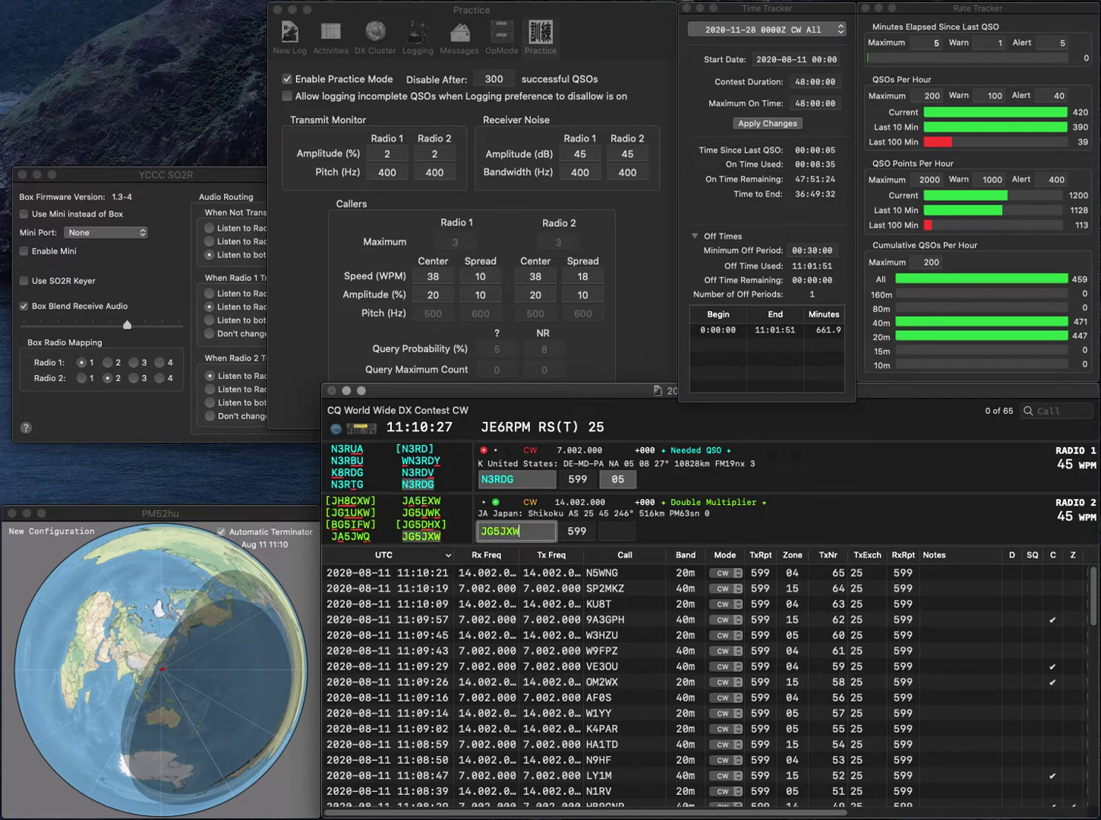
pyautogui.press('Return')
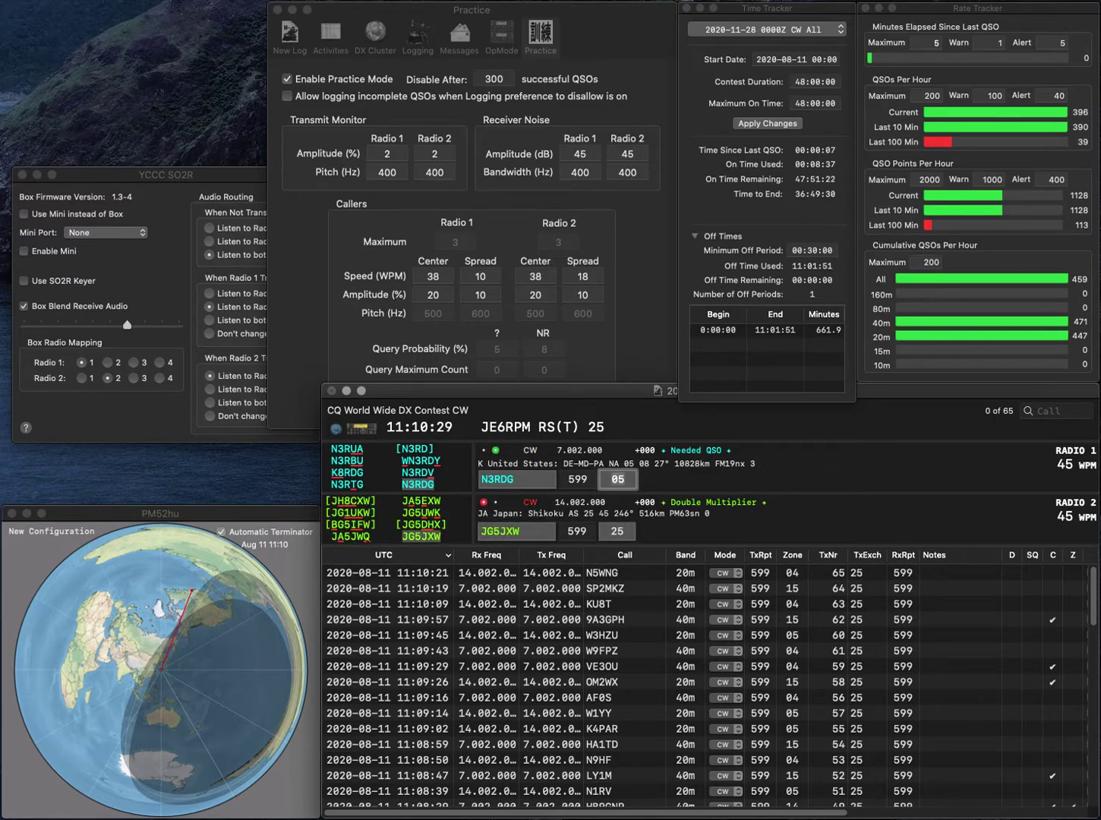
pyautogui.press('Return')
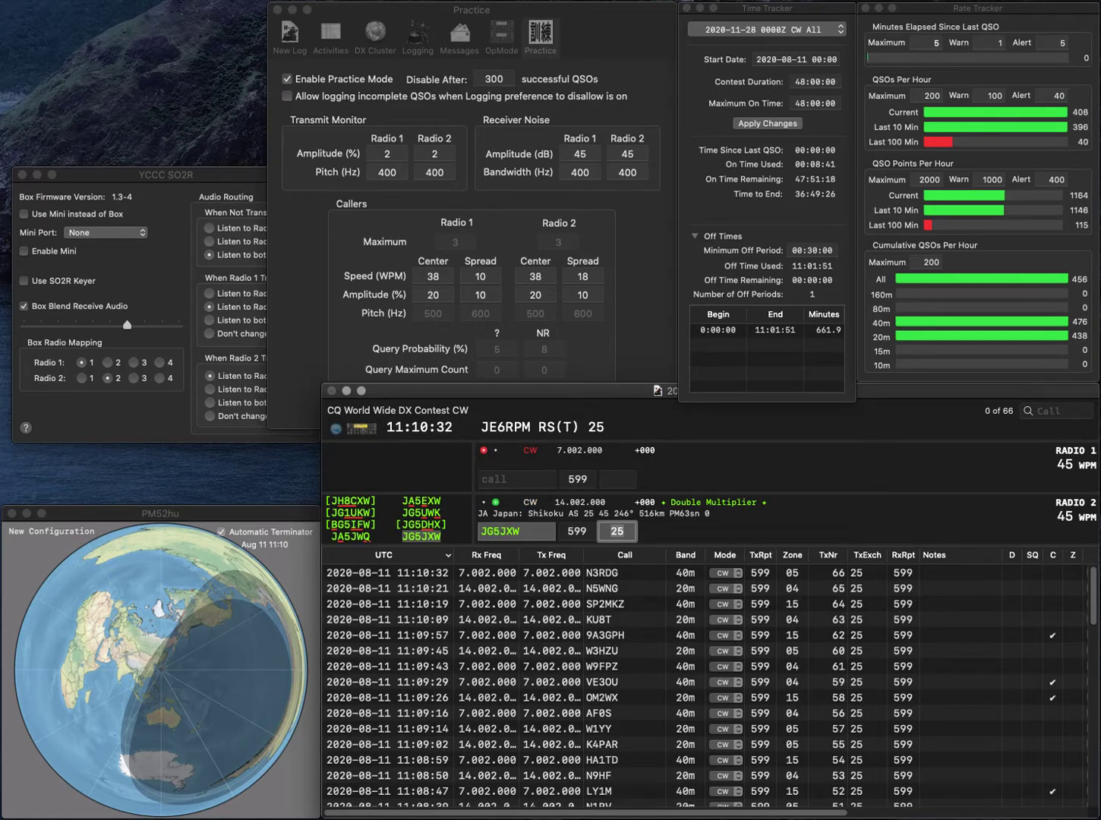
pyautogui.press('Return')
pyautogui.write('N1DCH')
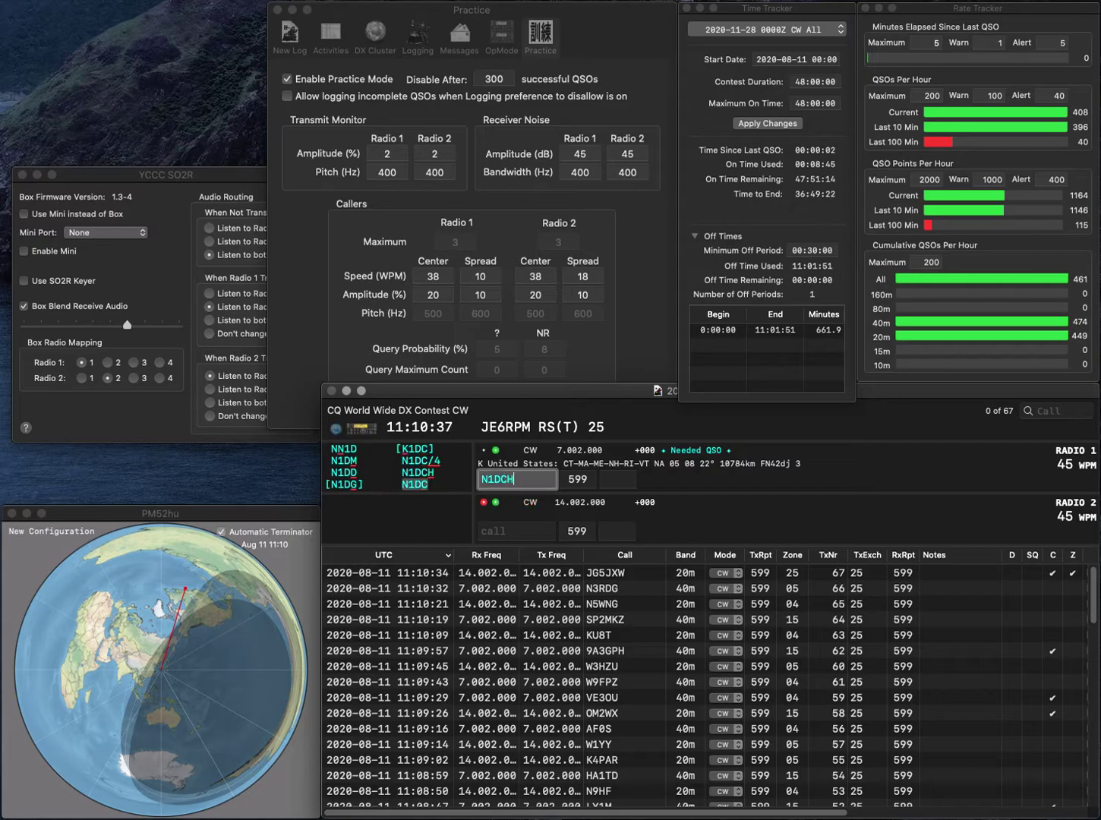
pyautogui.press('Return')
pyautogui.write('3W')
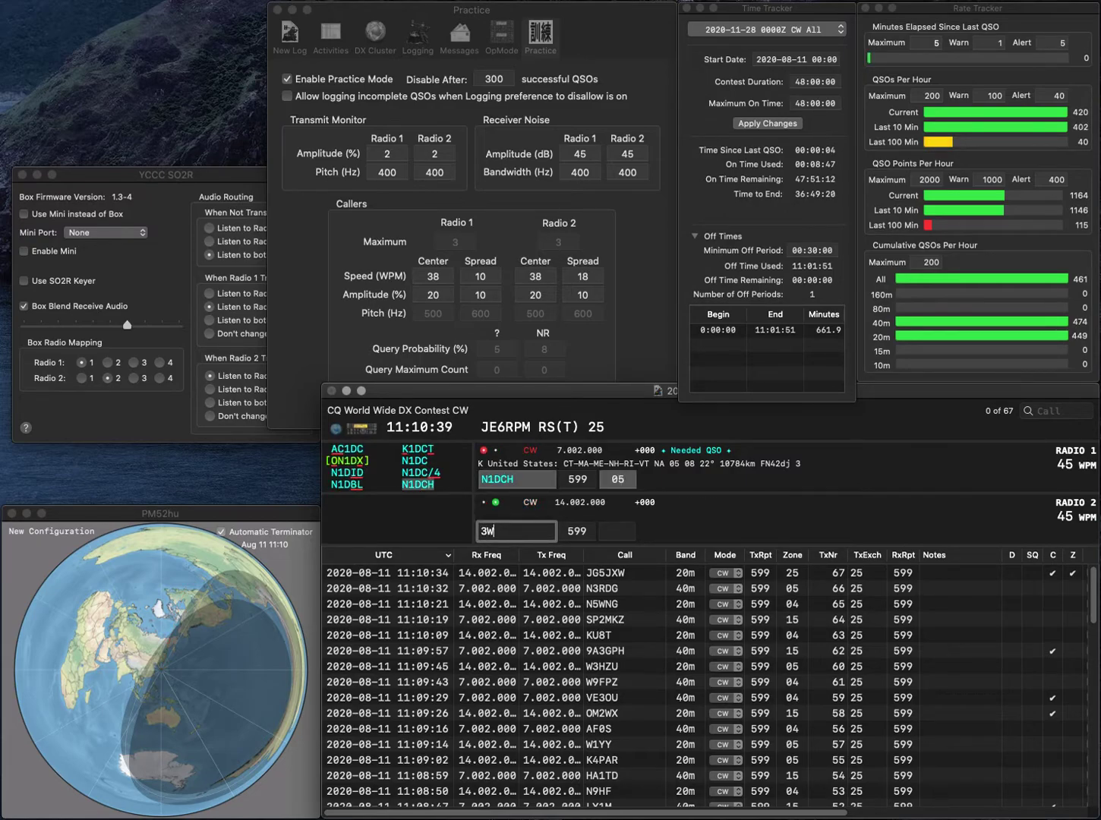
pyautogui.write('VGG3WVG')
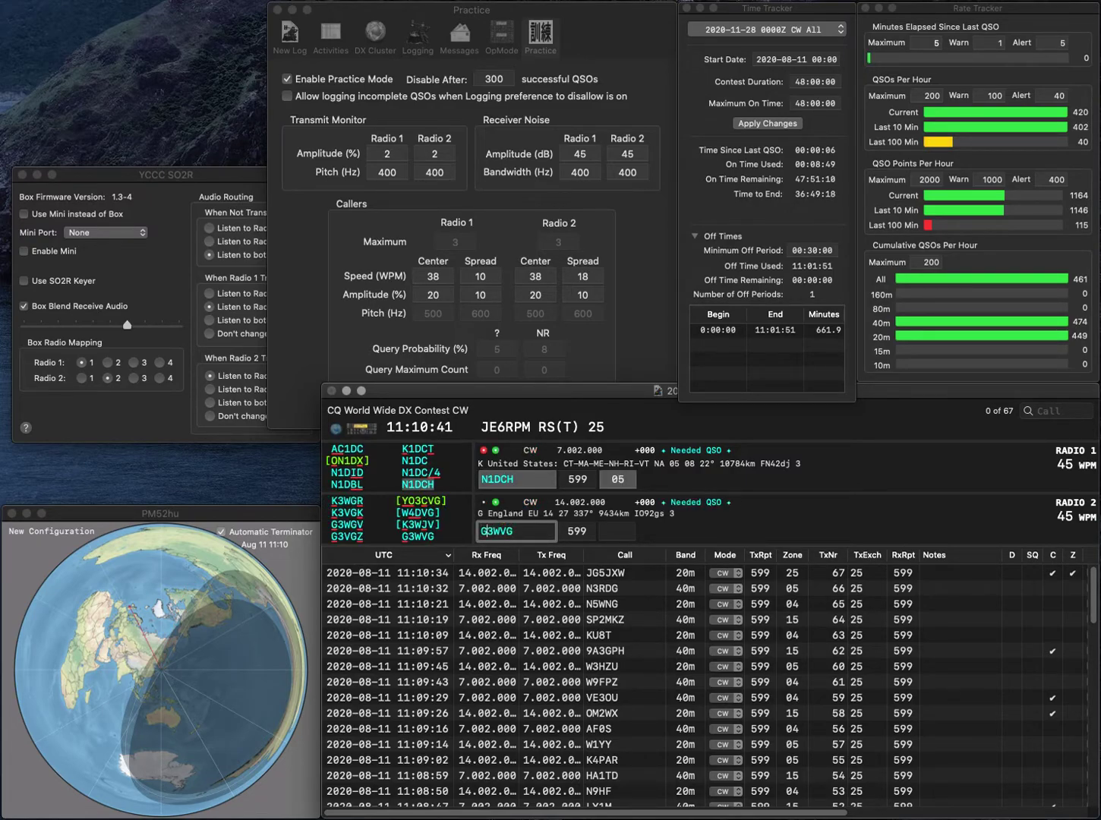
pyautogui.press('Return')
pyautogui.press('Return')
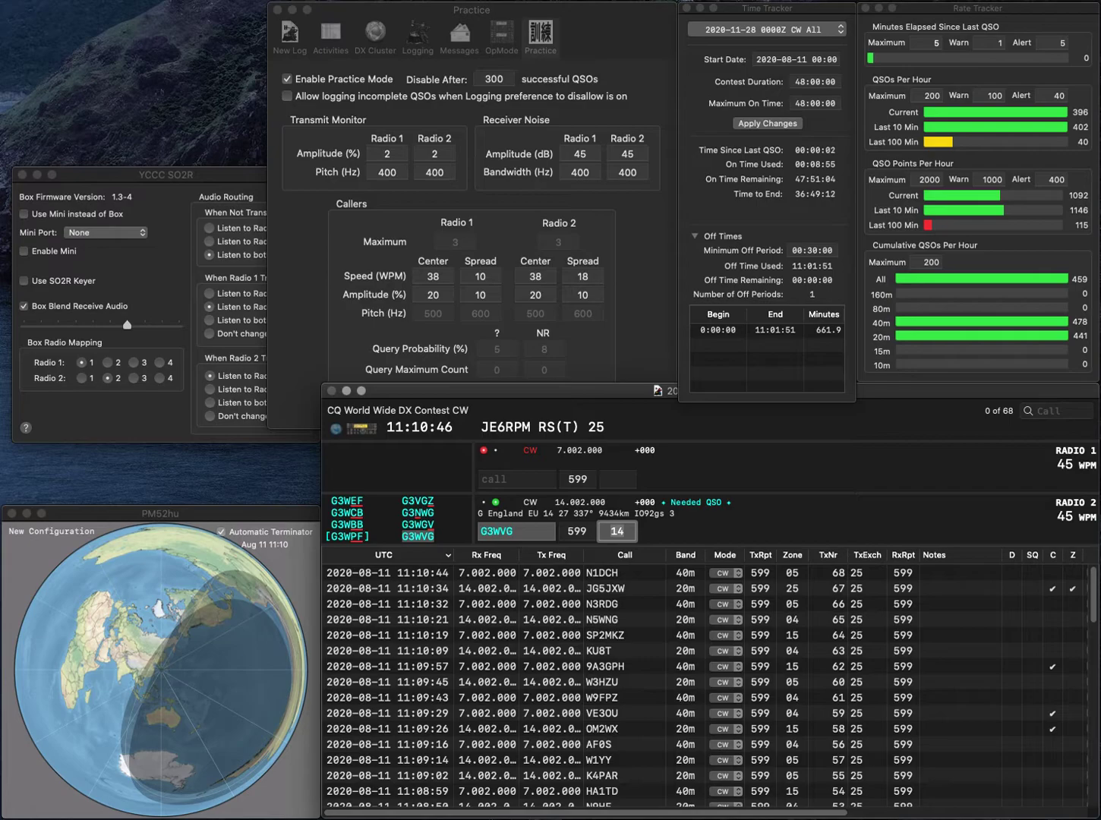
pyautogui.write('OK')
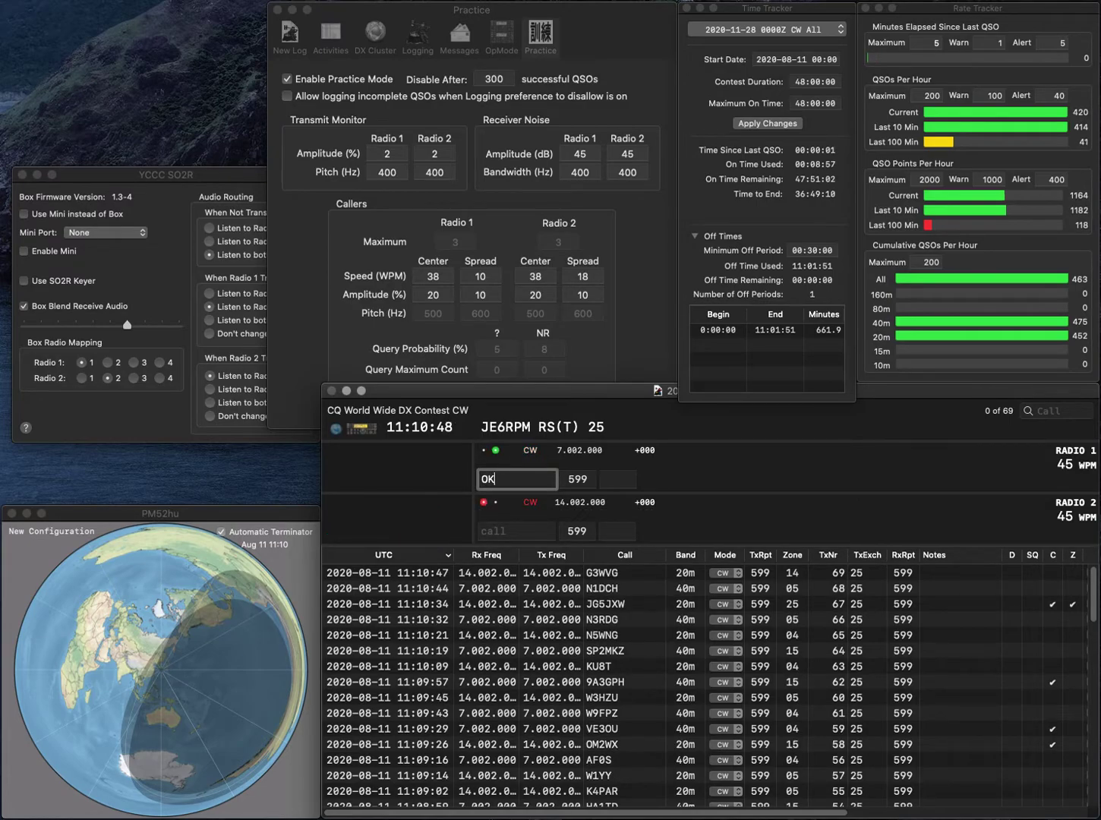
pyautogui.write('1JST')
pyautogui.press('Return')
pyautogui.write('RW1CW')
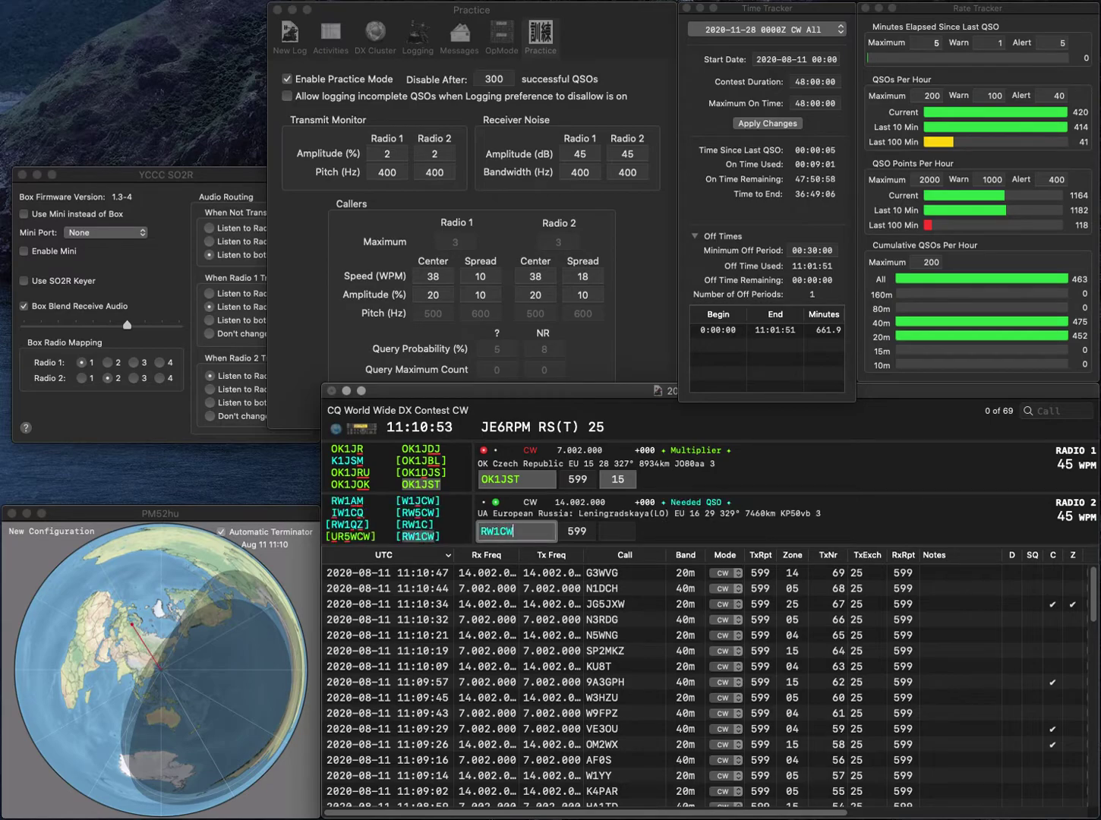
pyautogui.press('Return')
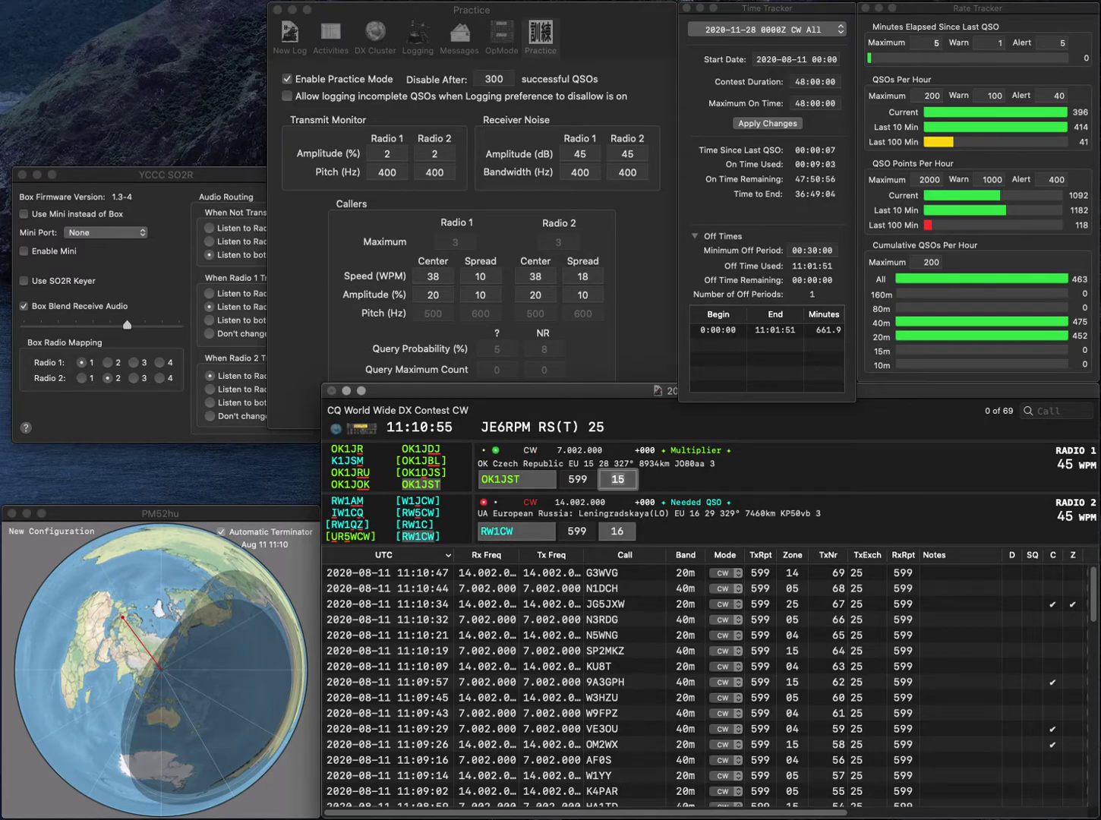
pyautogui.press('Return')
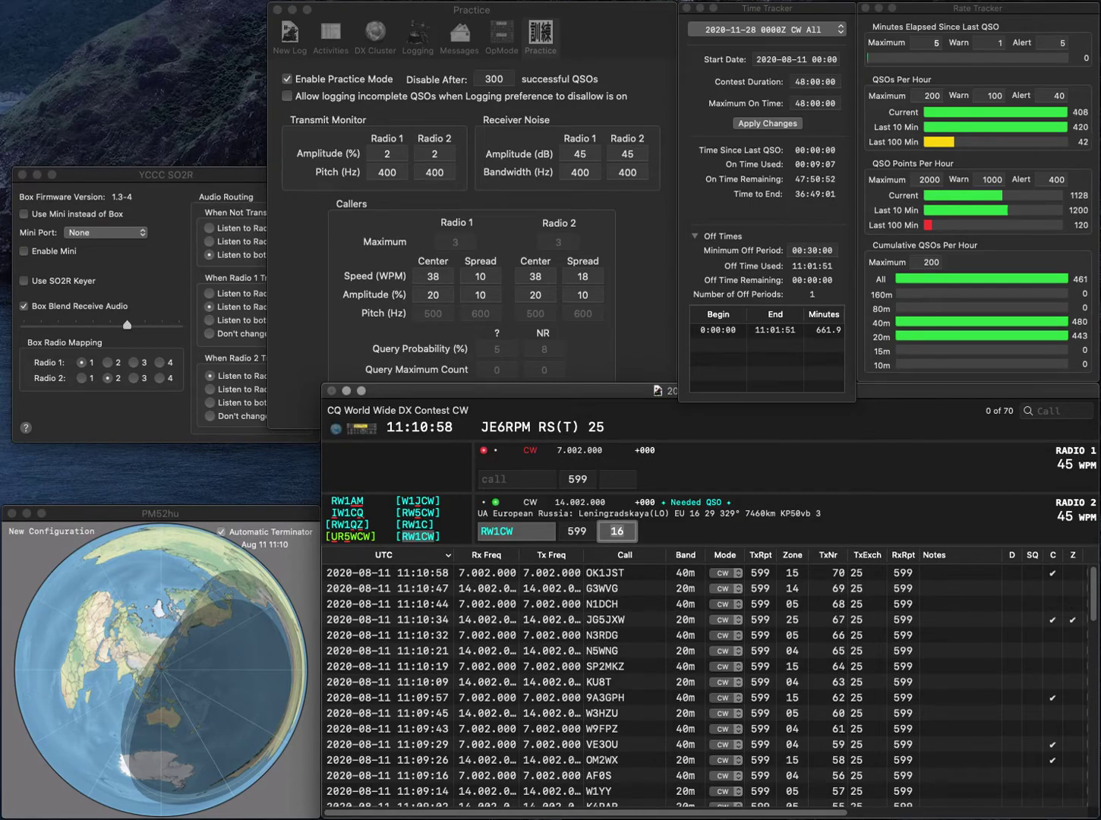
pyautogui.write('W5HZ')
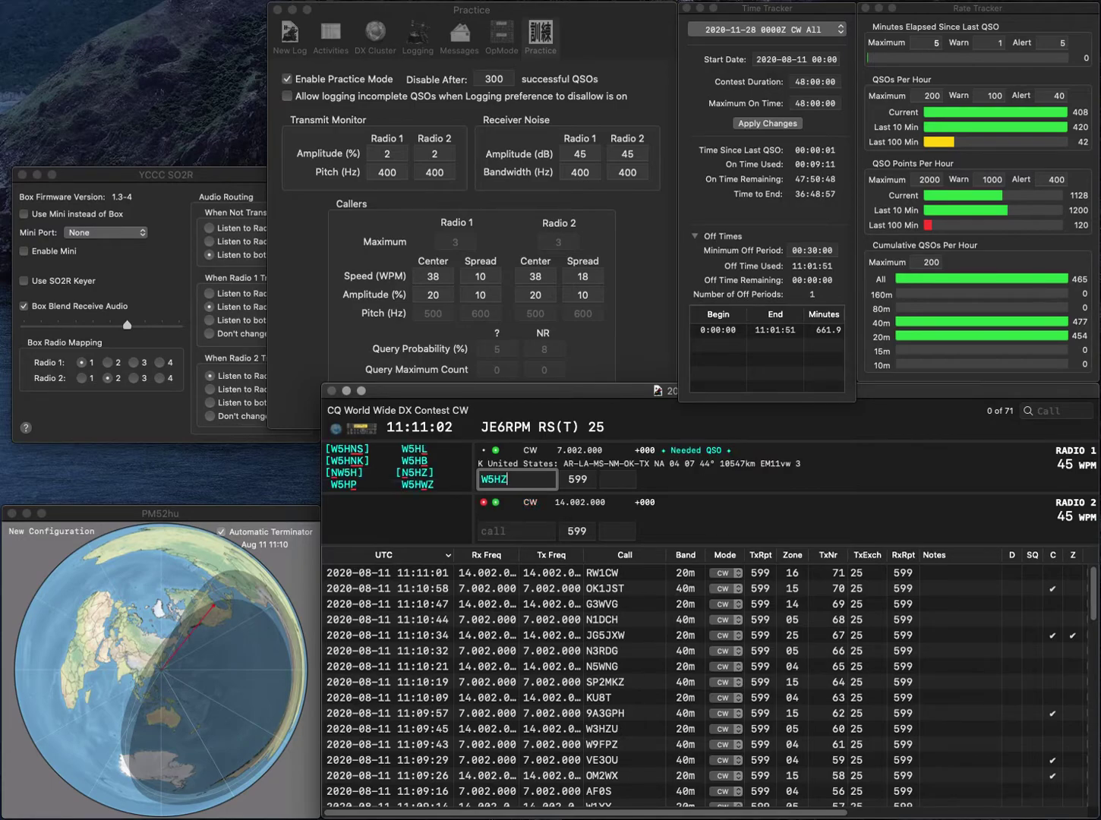
pyautogui.press('Left')
pyautogui.press('BackSpace')
pyautogui.press('BackSpace')
pyautogui.write('H5')
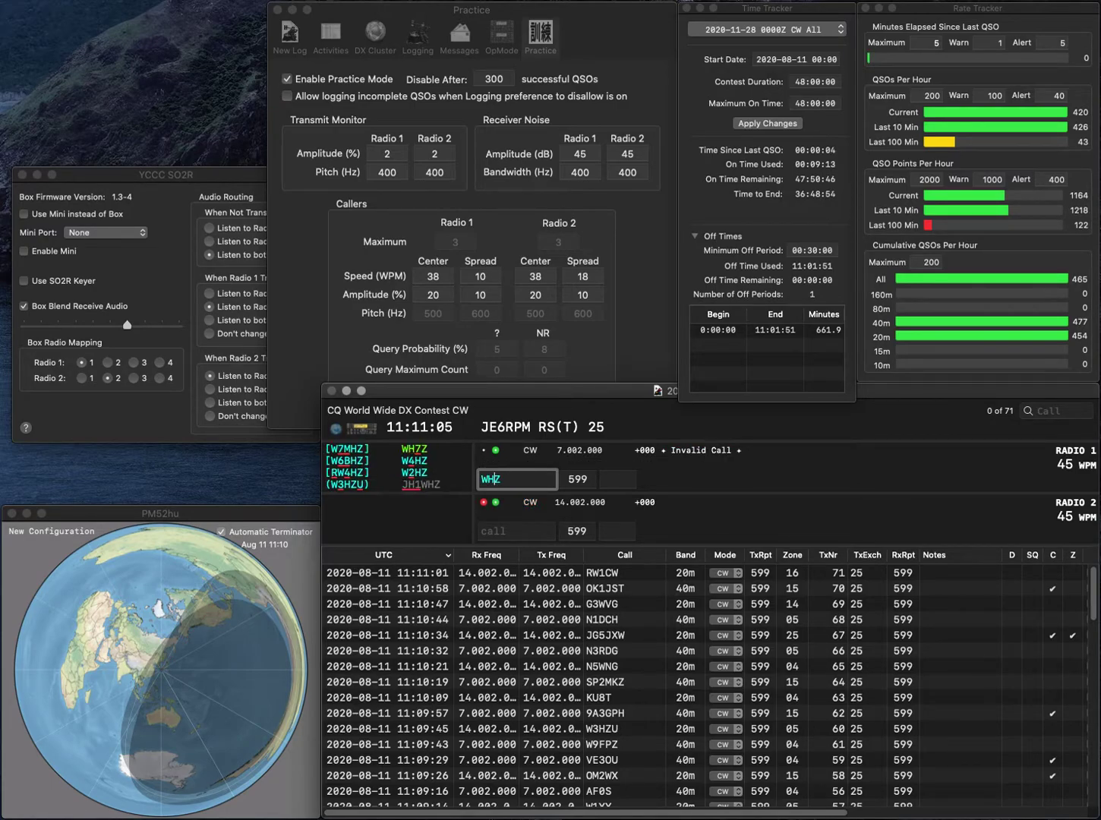
pyautogui.press('Return')
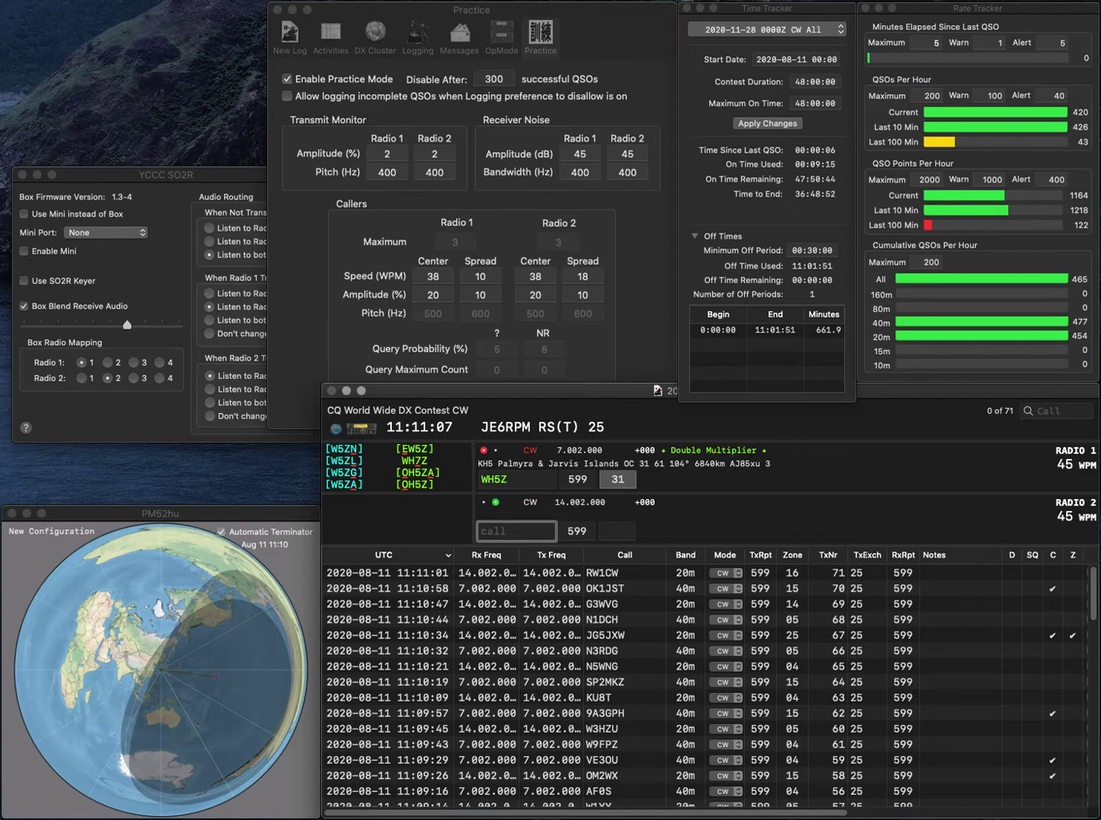
# - Answer the partial call N5 on Radio 2
pyautogui.write('R5')
pyautogui.press('Left')
pyautogui.press('BackSpace')
pyautogui.write('N')
pyautogui.press('Return')
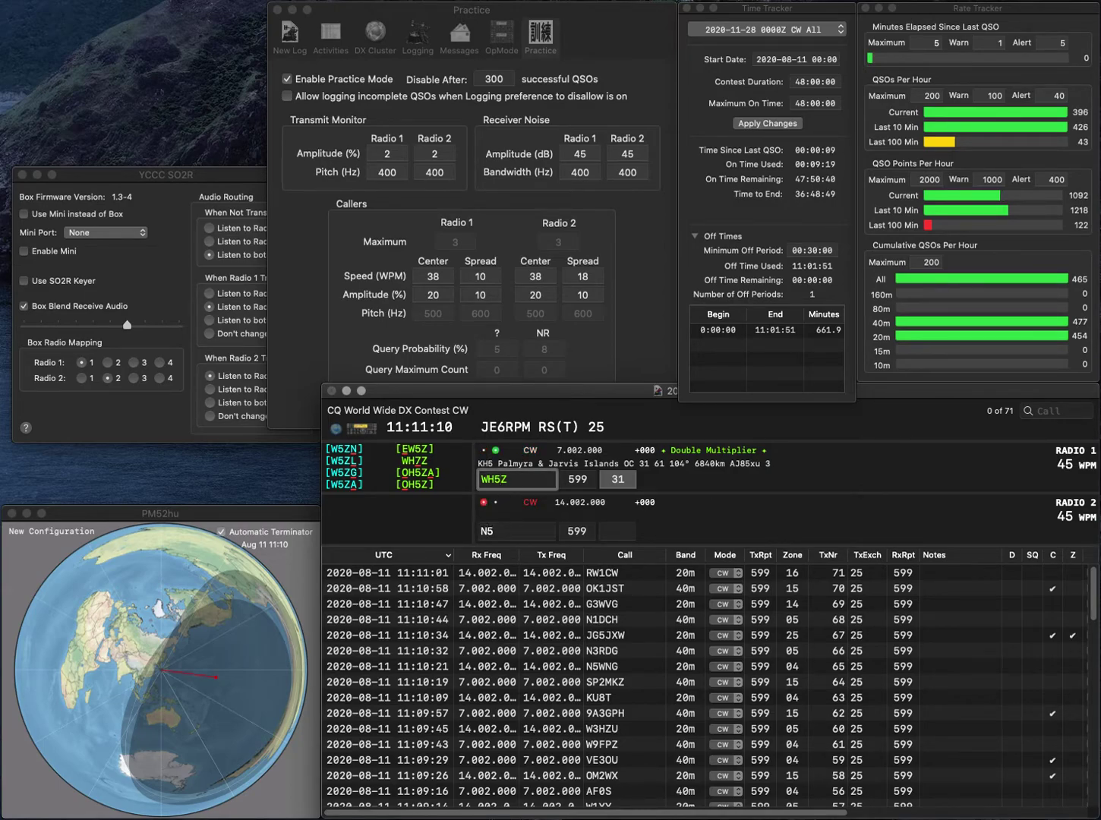
# - Change the Radio 1 call to WS7Z and complete the Radio 2 call as N5WS, sending both
pyautogui.press('Delete')
pyautogui.press('Delete')
pyautogui.press('Delete')
pyautogui.write('WS7')
pyautogui.press('Return')
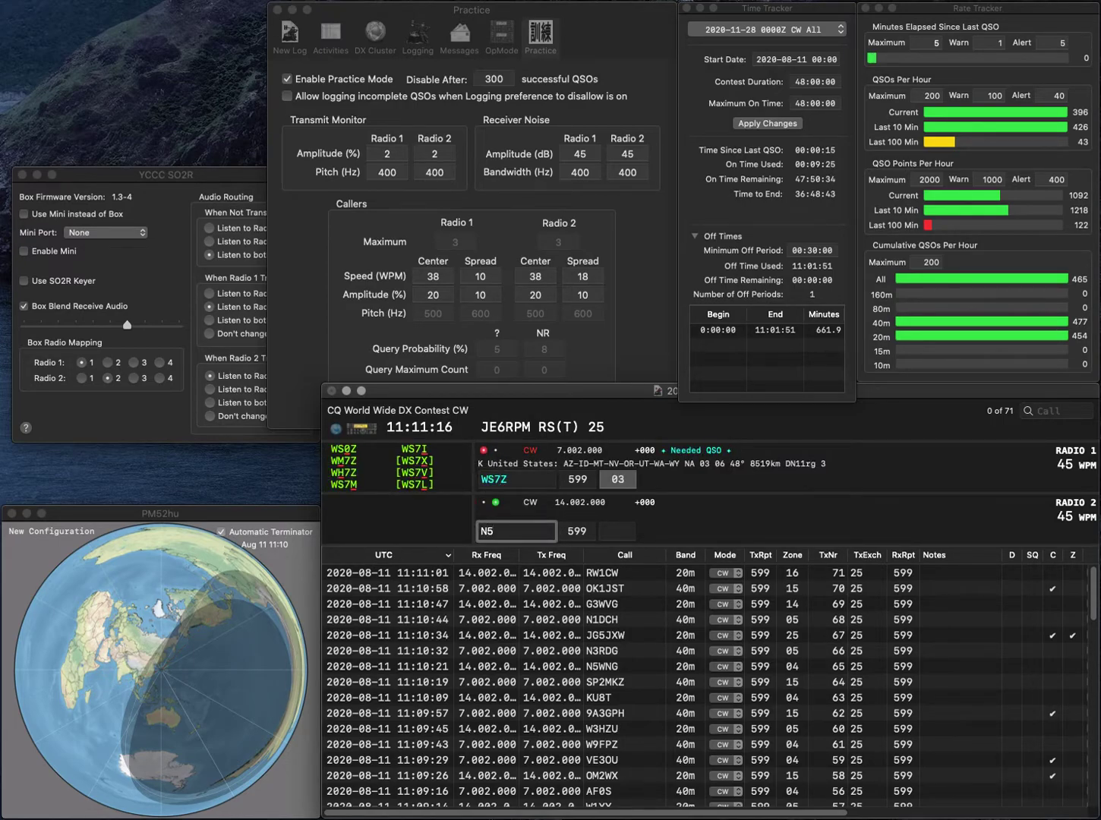
pyautogui.write('WS')
pyautogui.press('Return')
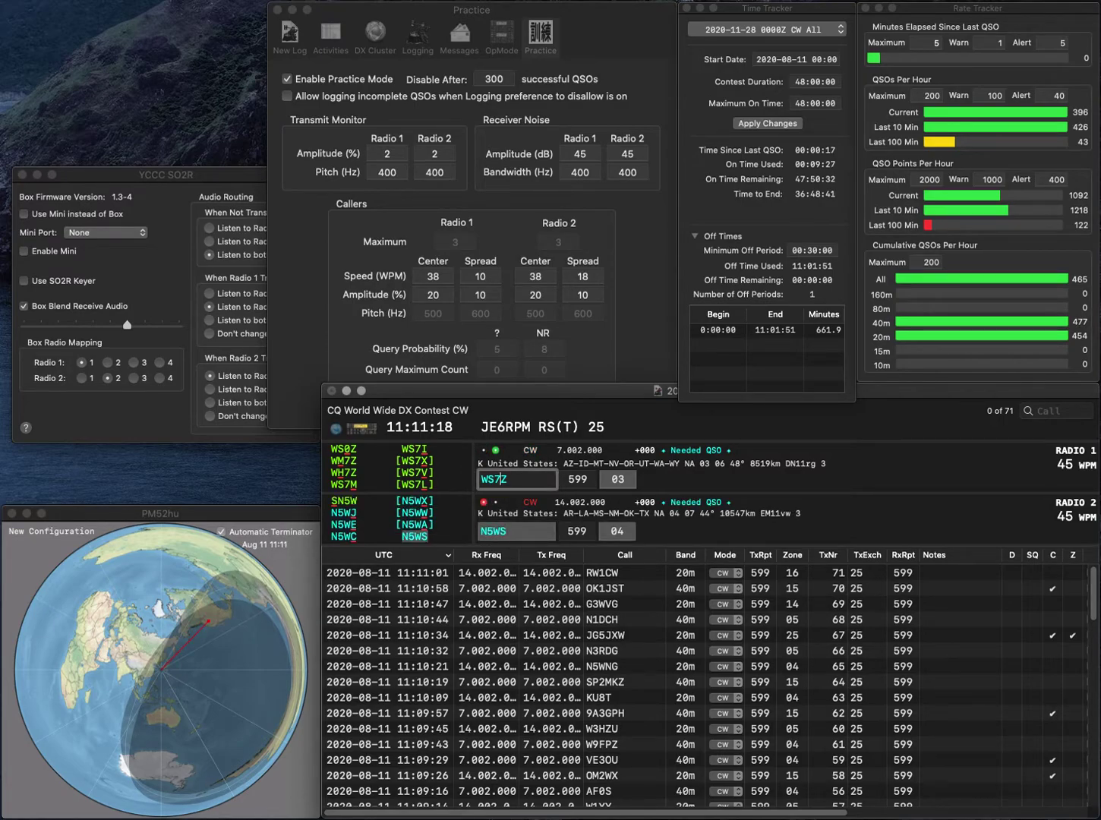
pyautogui.press('BackSpace')
pyautogui.write('H')
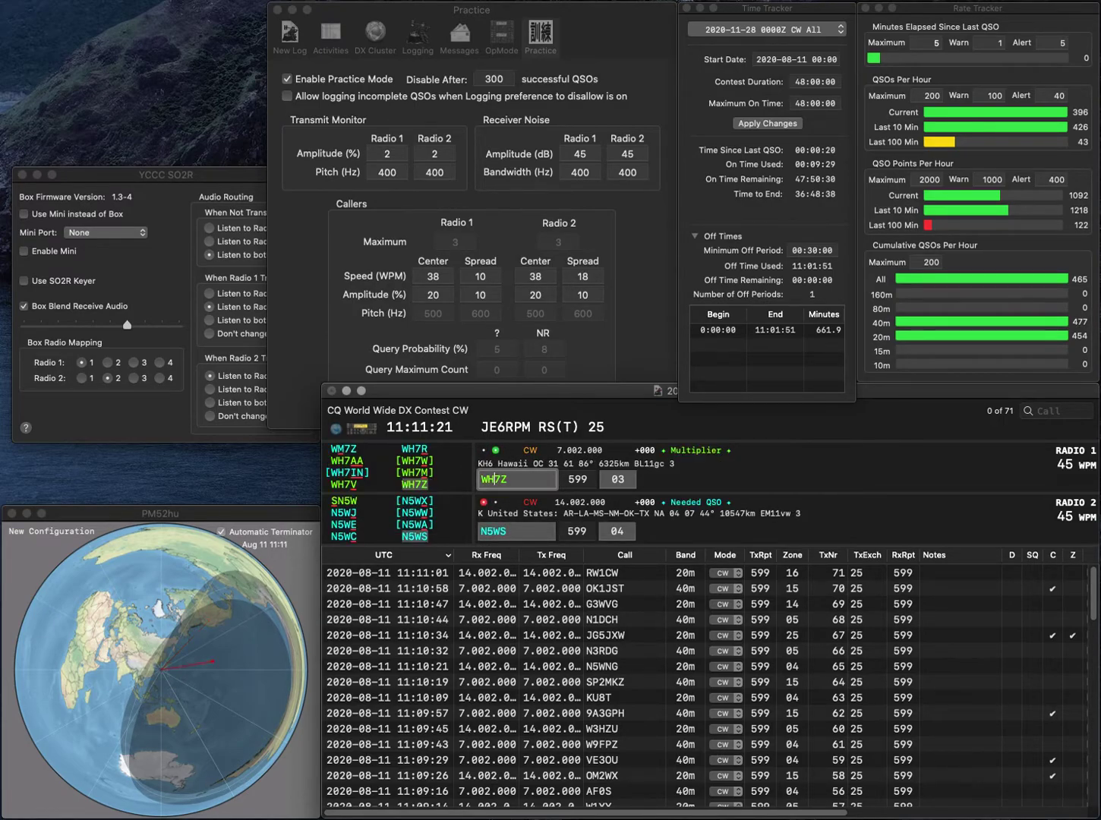
pyautogui.press('Return')
pyautogui.press('Return')
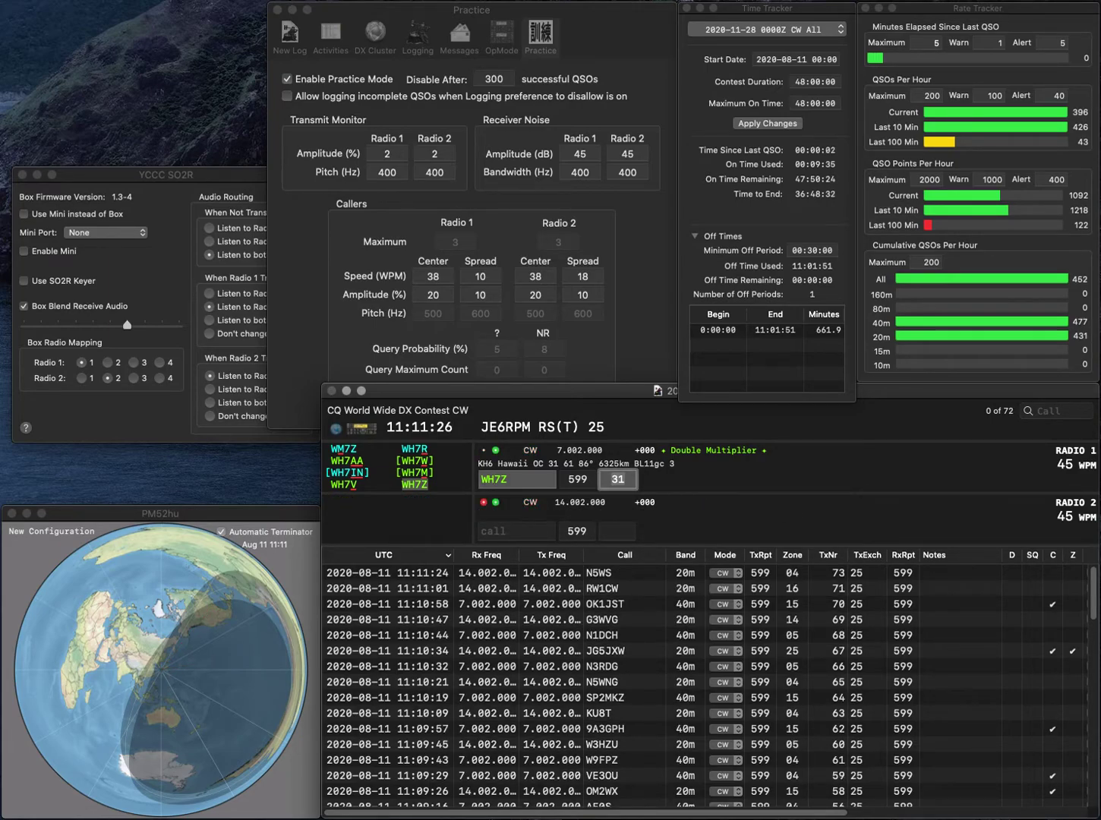
pyautogui.press('Return')
# - Answer the partial call 1JVIL on Radio 2 and DL9AJ on Radio 1
pyautogui.write('1JVIL')
pyautogui.press('Return')
pyautogui.write('9AJ')
pyautogui.hotkey('ctrl', 'a')
pyautogui.write('DL')
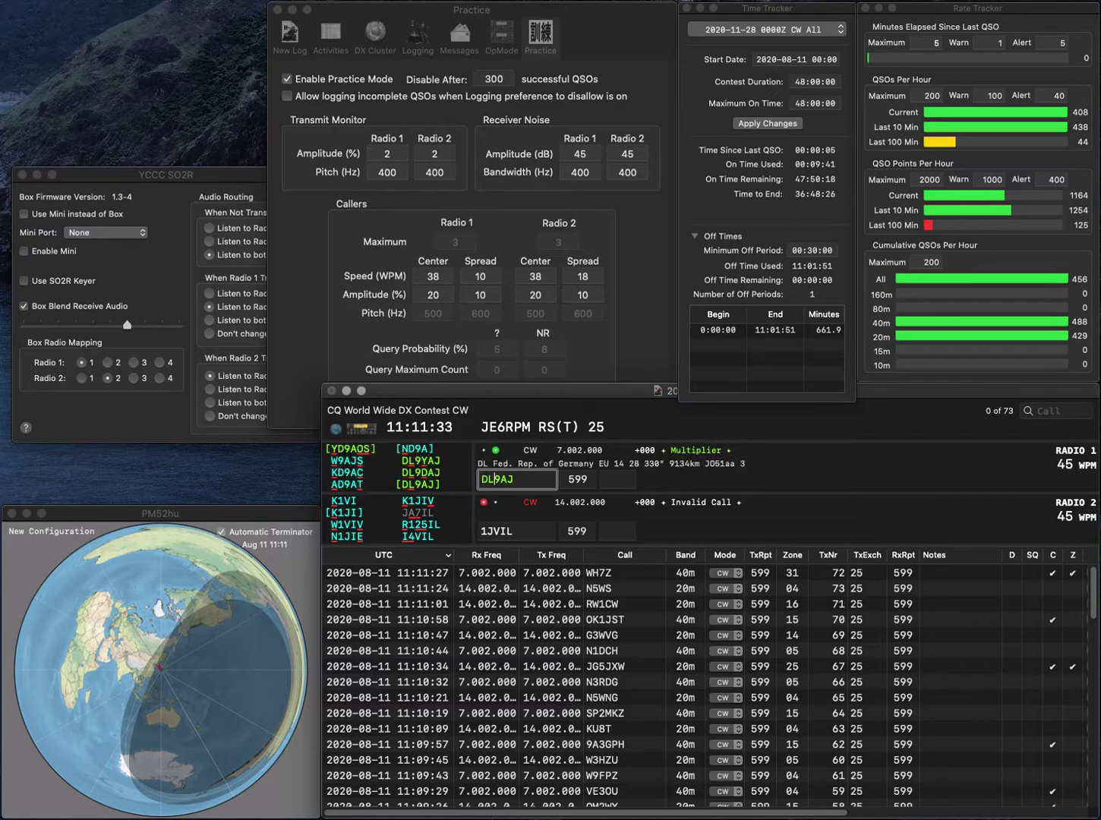
pyautogui.press('Return')
pyautogui.write('R125IL')
pyautogui.press('Return')
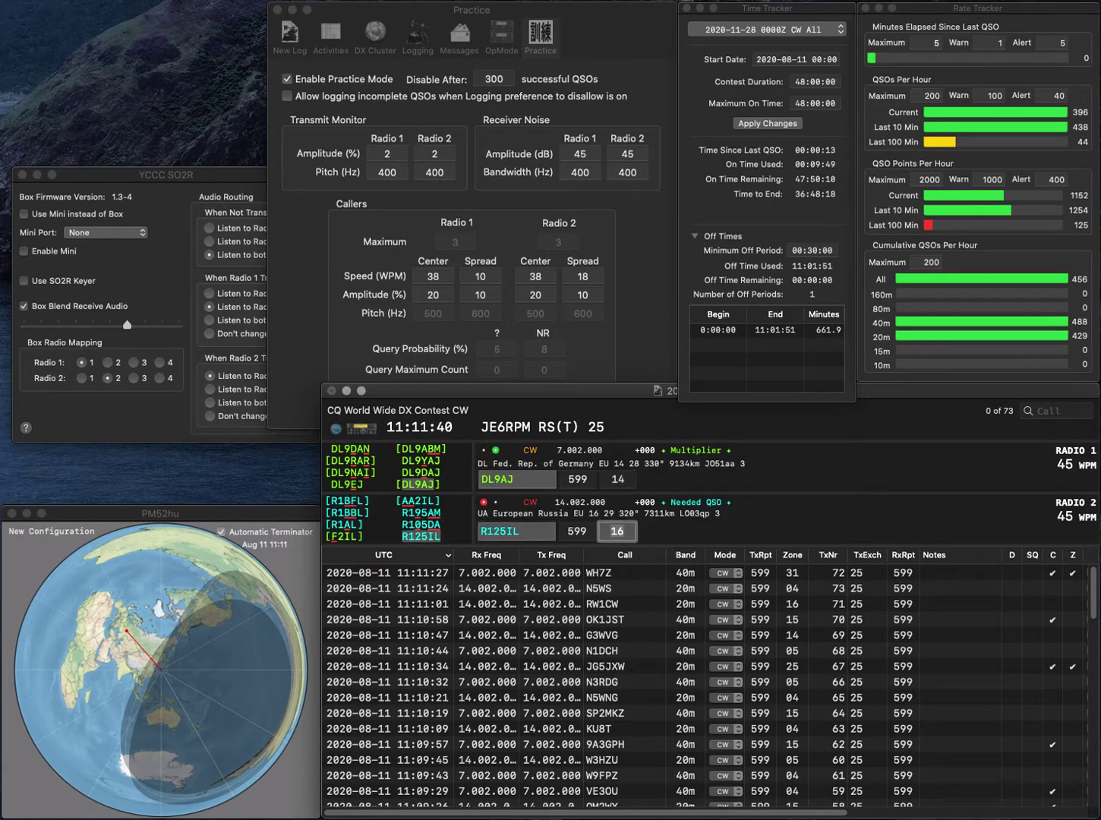
pyautogui.press('Return')
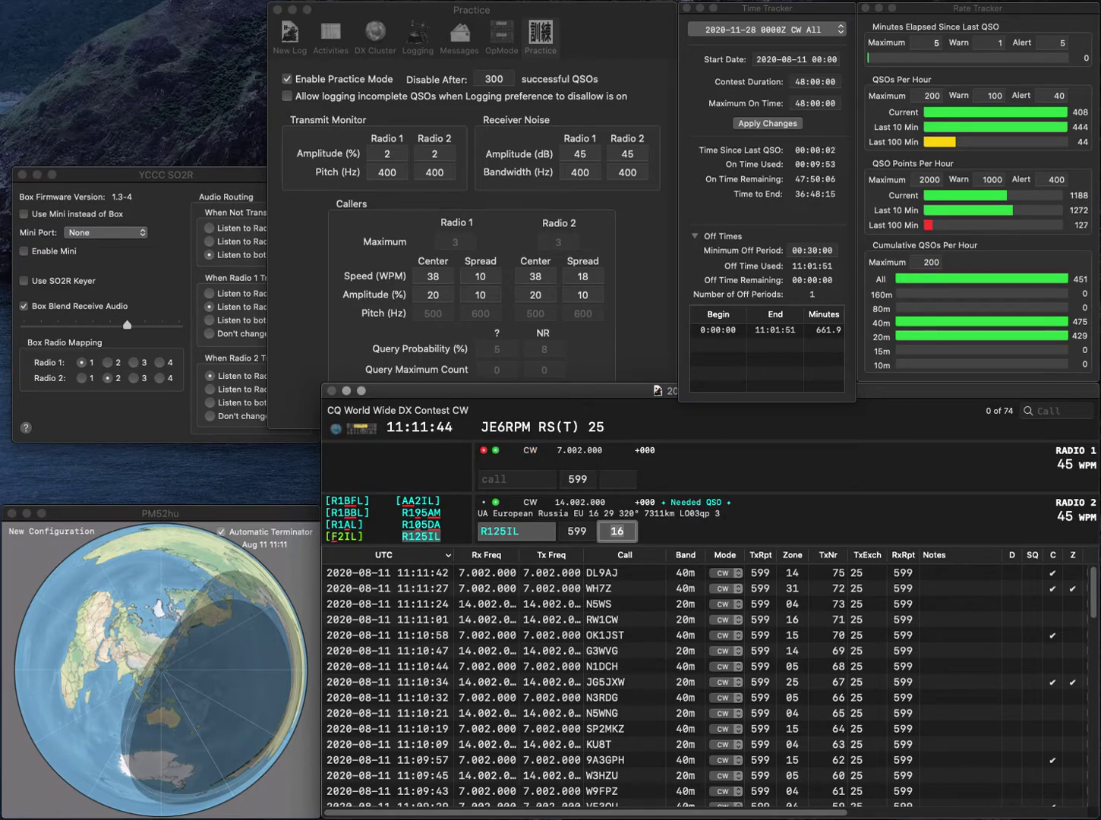
pyautogui.press('Return')
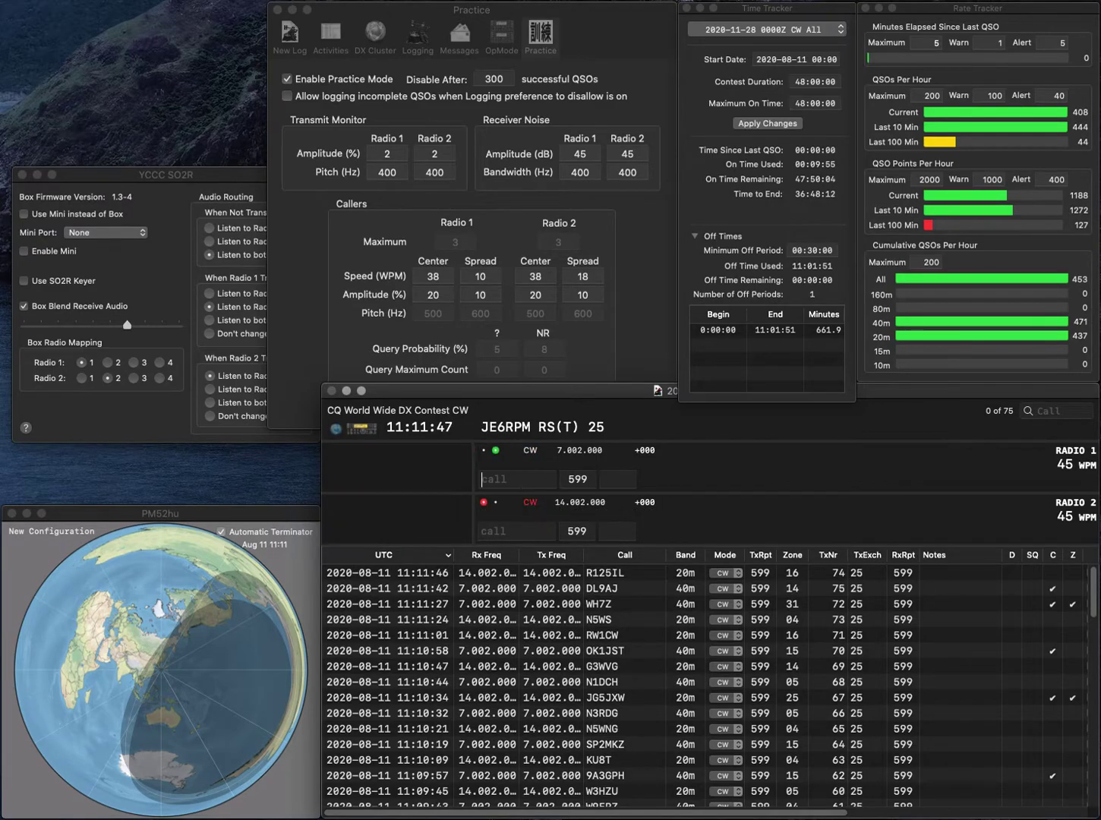
pyautogui.write('9CL')
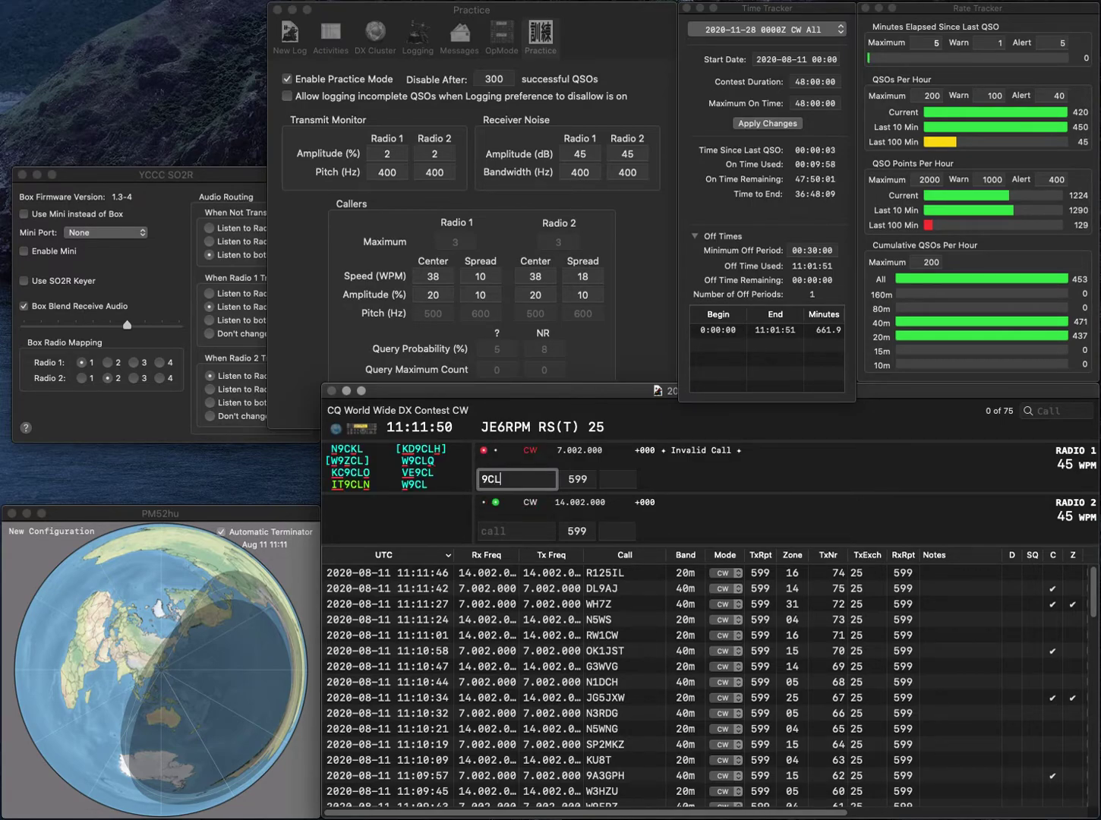
pyautogui.press('Down')
pyautogui.write('5')
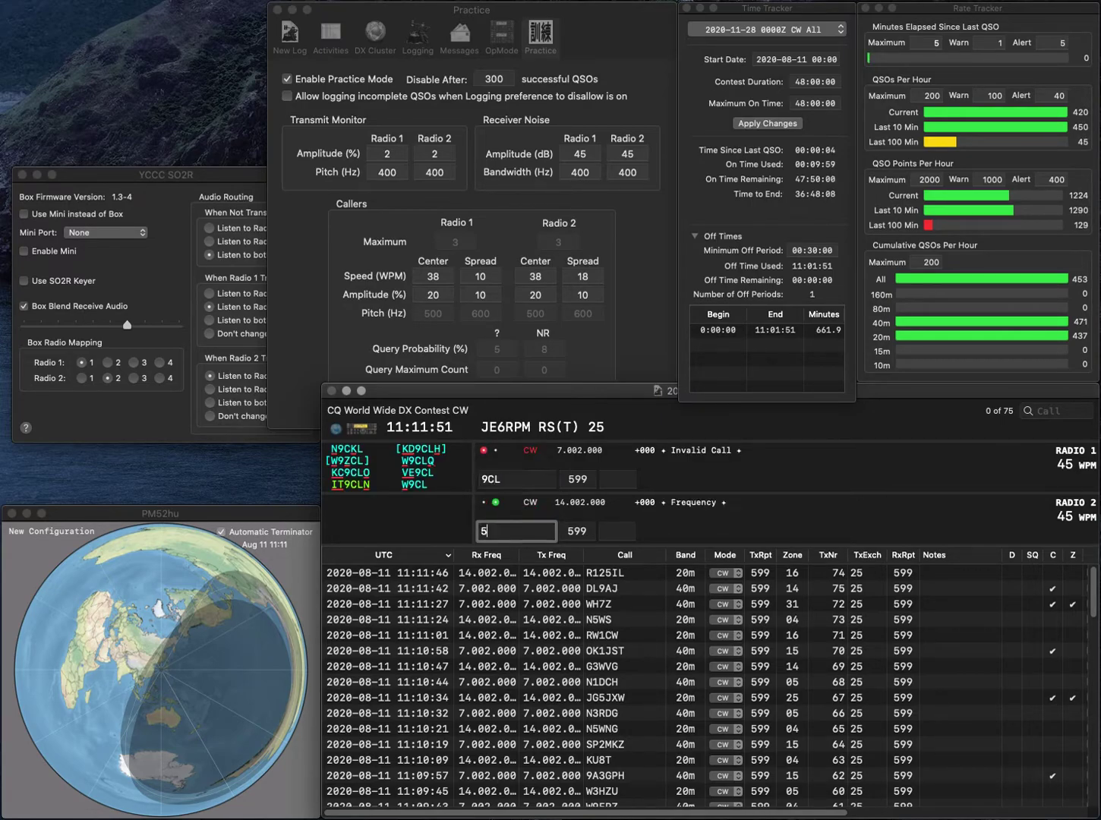
pyautogui.write('BZ')
pyautogui.write('KE')
pyautogui.press('Return')
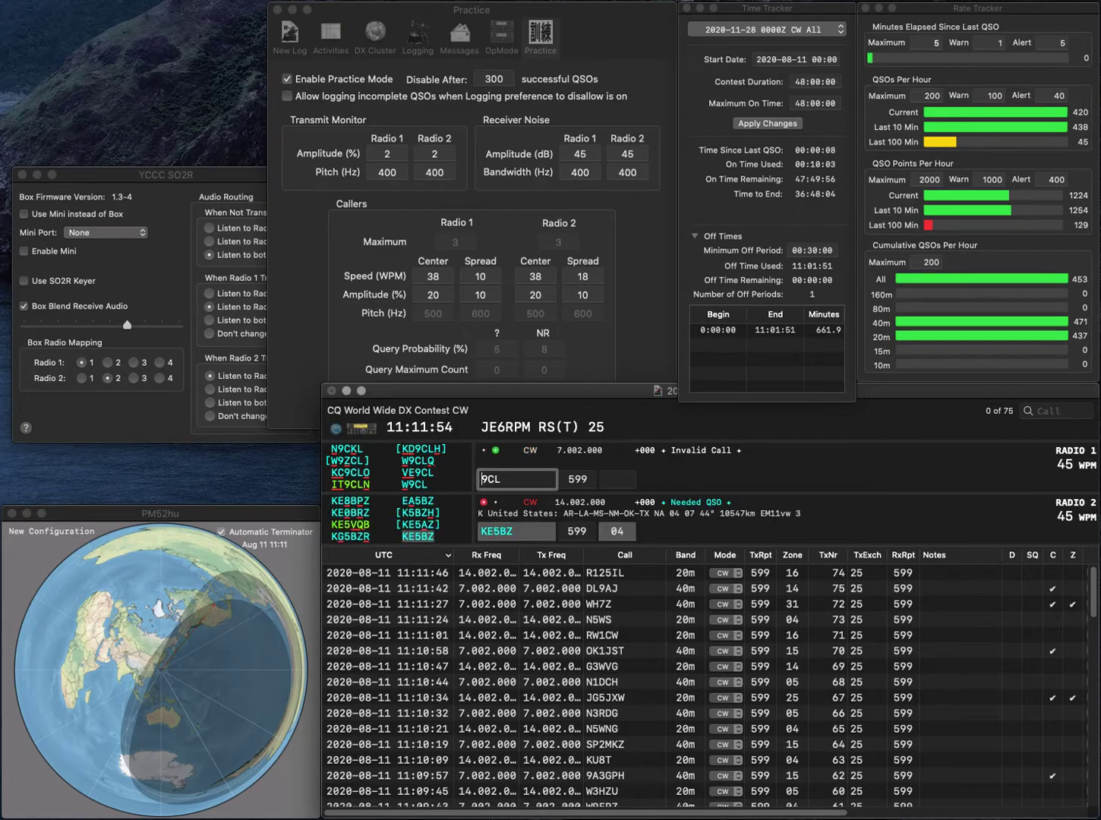
pyautogui.press('Home')
pyautogui.write('IZ')
pyautogui.press('Delete')
pyautogui.write('0H')
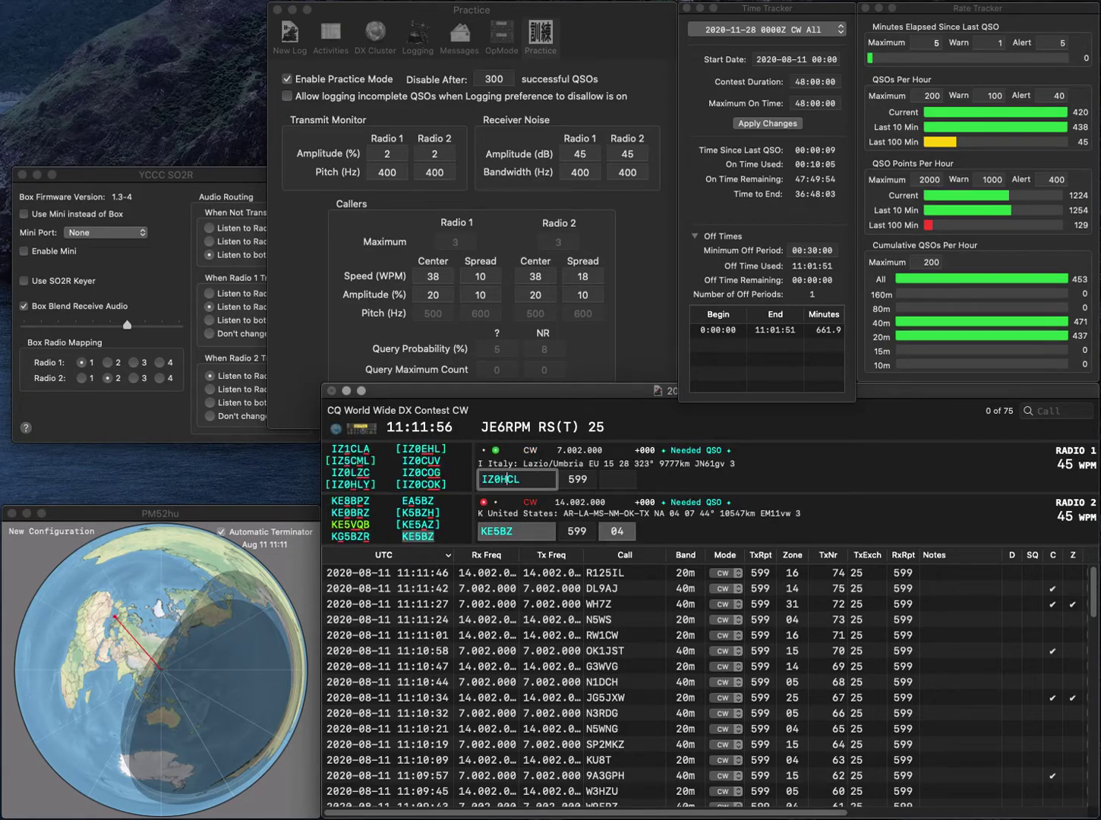
pyautogui.press('Delete')
pyautogui.press('Delete')
pyautogui.write('CY')
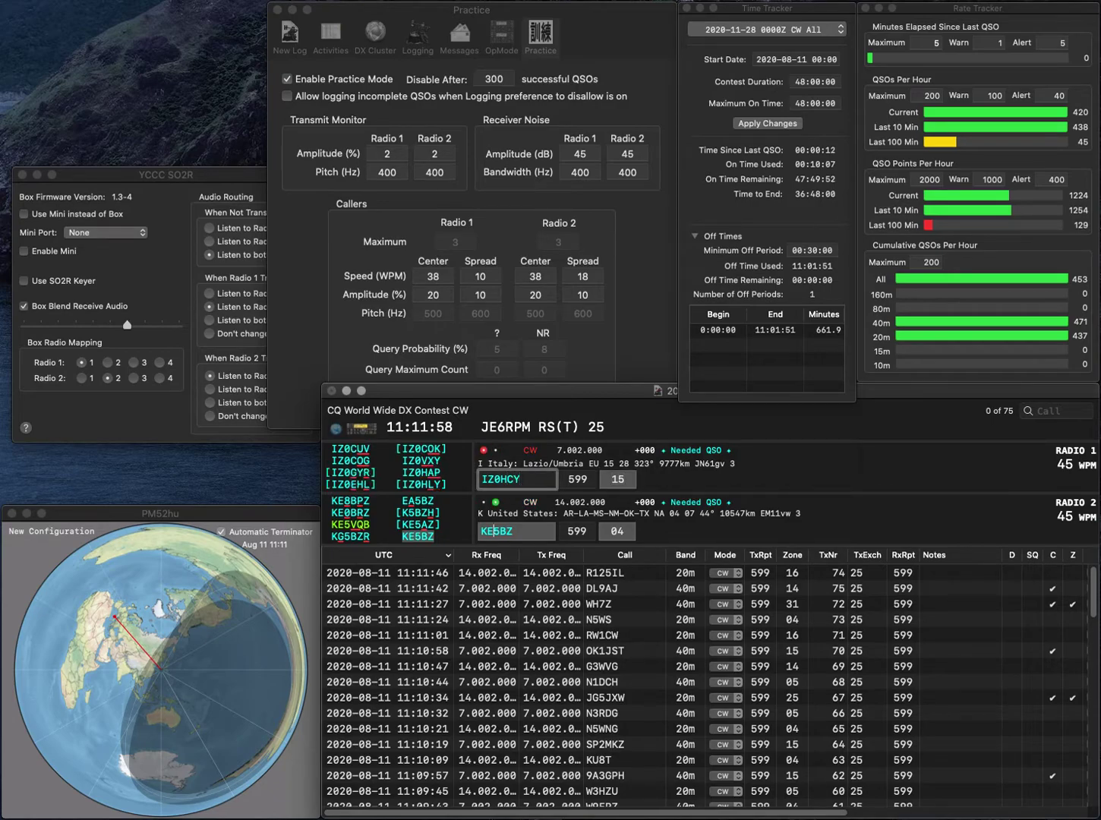
pyautogui.press('Return')
pyautogui.press('Left')
pyautogui.press('BackSpace')
pyautogui.write('L')
pyautogui.press('Return')
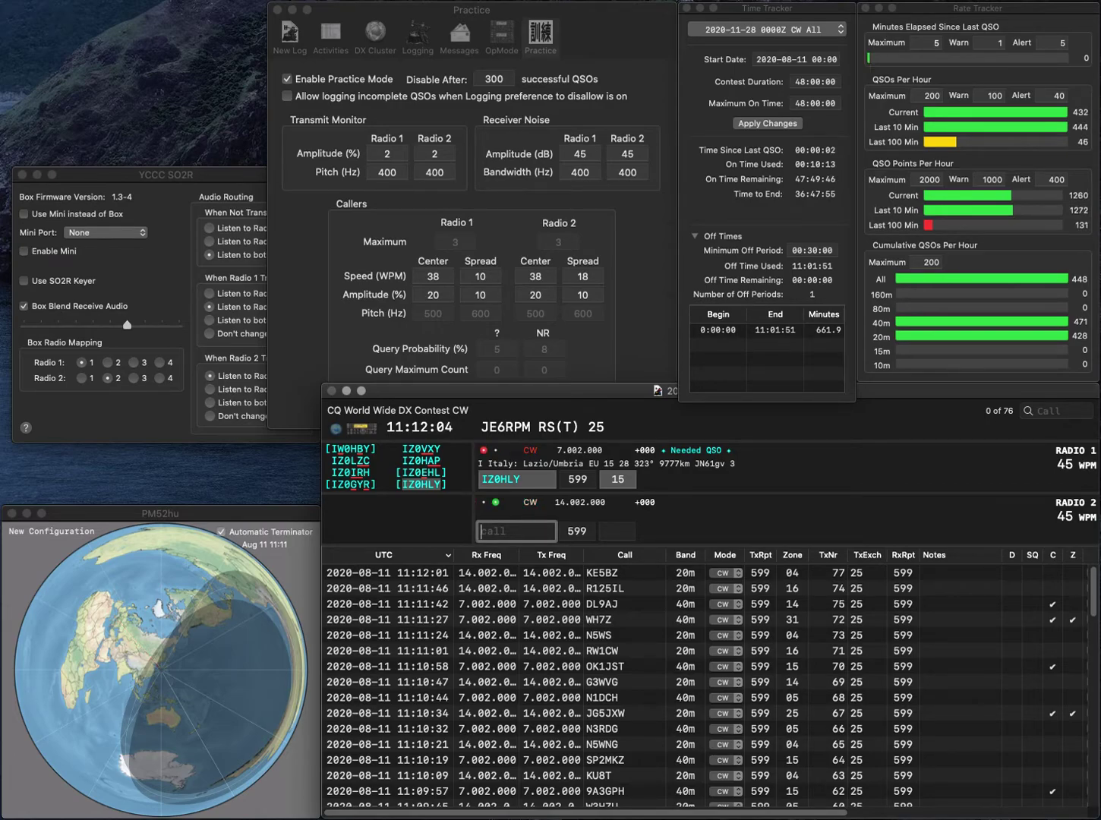
pyautogui.write('M0KP')
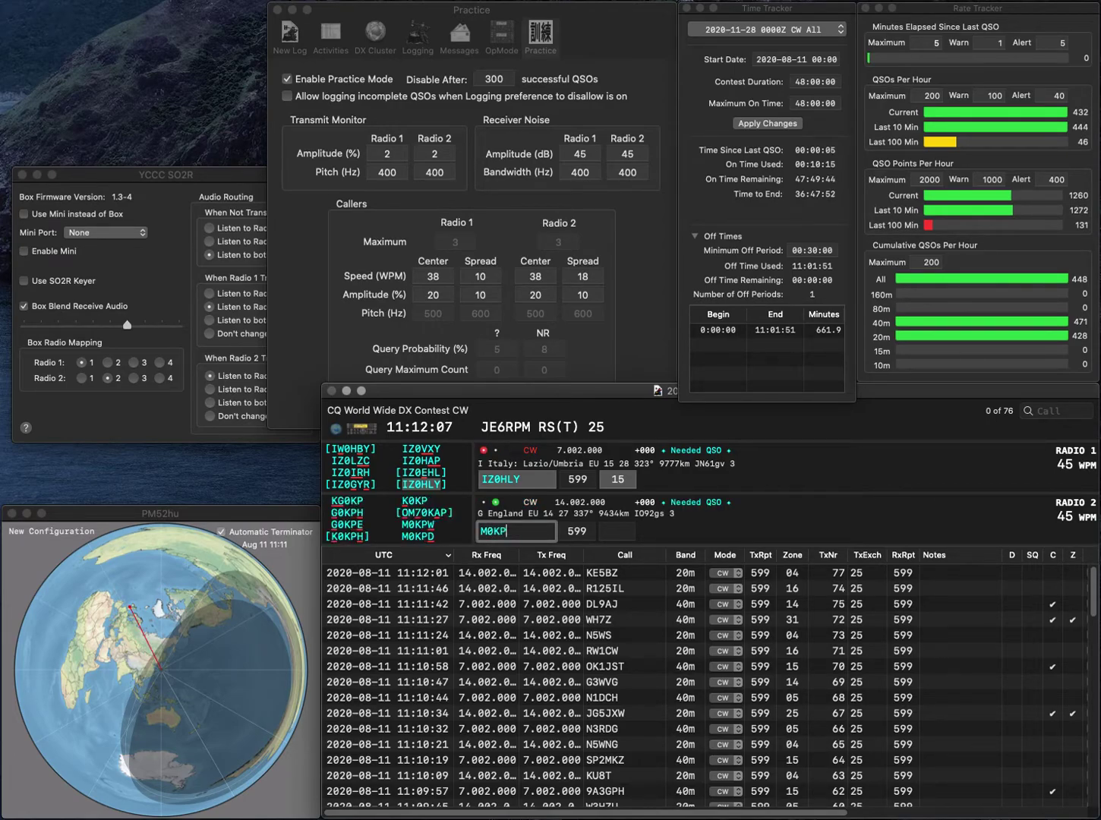
pyautogui.press('Return')
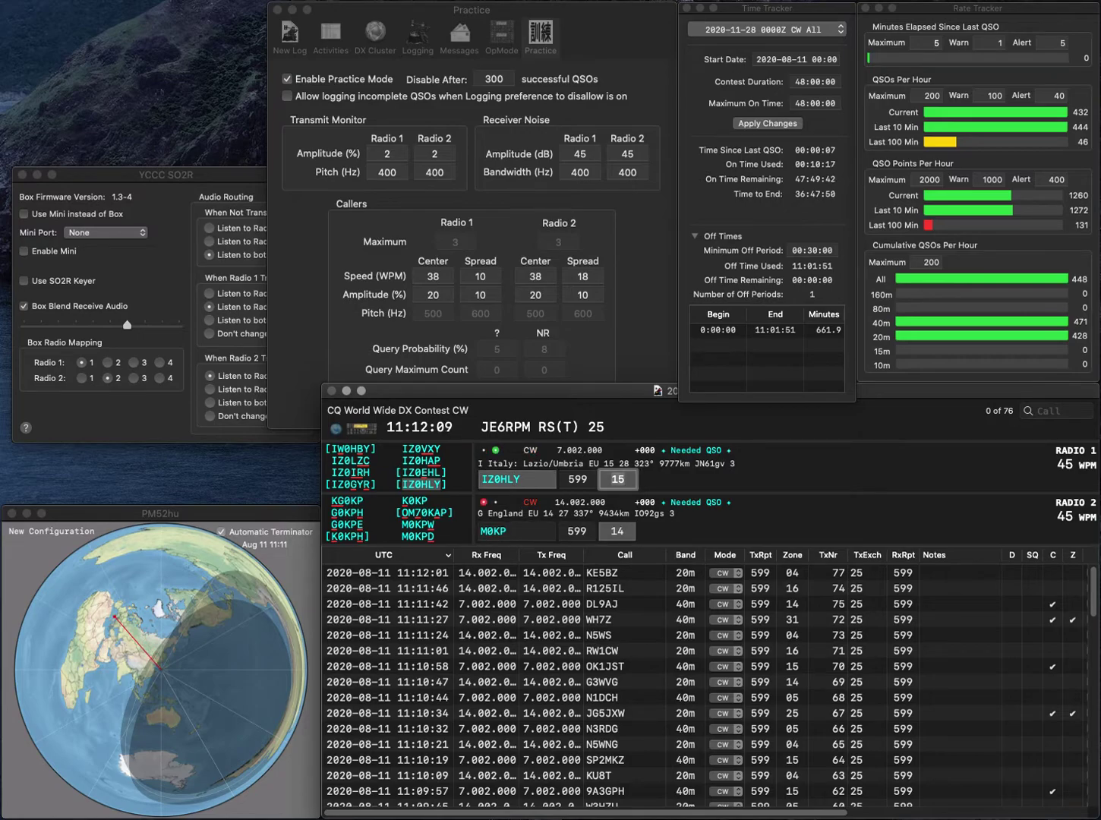
pyautogui.press('Return')
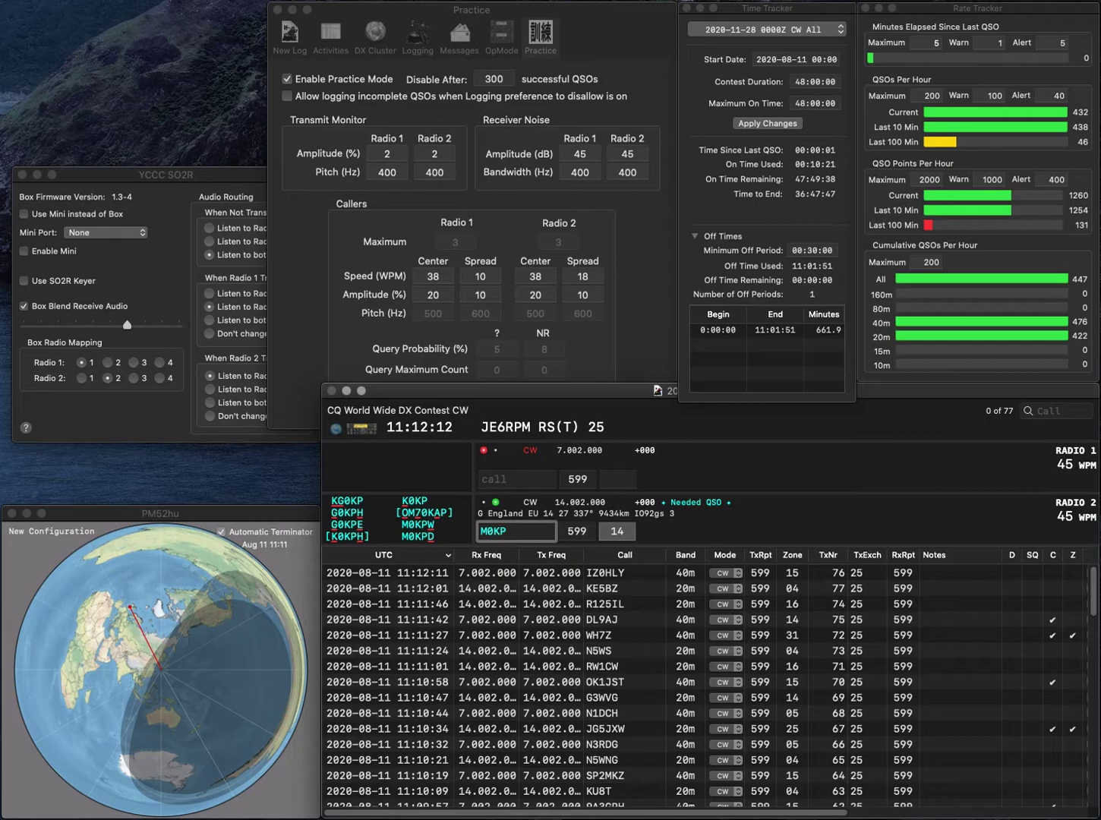
pyautogui.write('W')
pyautogui.press('Return')
pyautogui.write('NN4AA')
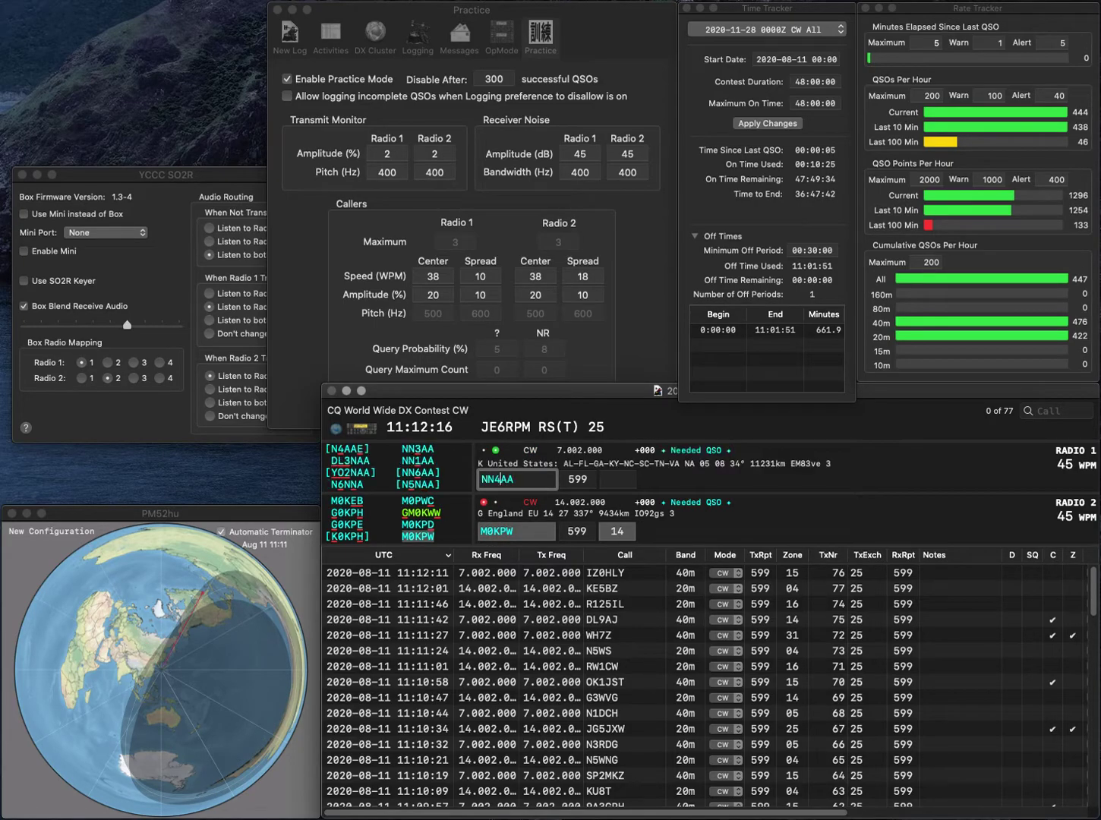
pyautogui.press('Return')
# - Log M0KPW in zone 14 on Radio 2 and correct the Radio 1 call to NN3AA, sending it
pyautogui.press('Tab')
pyautogui.press('Tab')
pyautogui.press('Return')
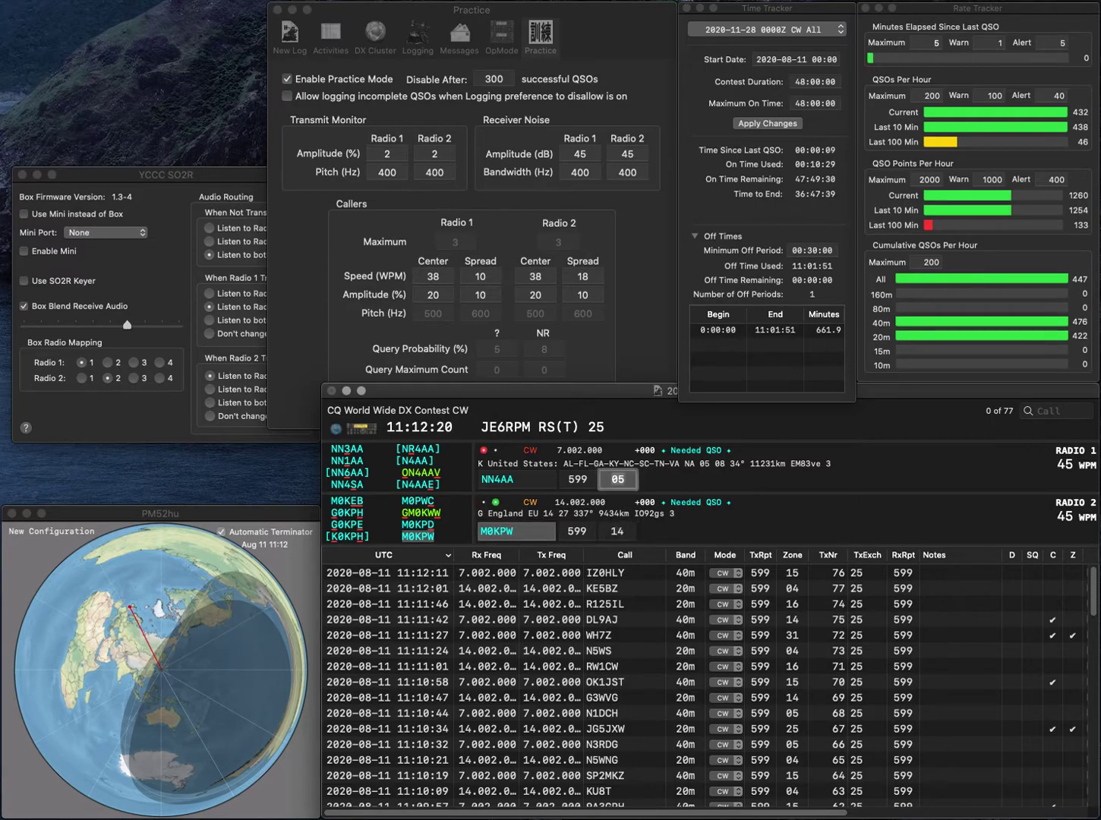
pyautogui.press('Tab')
pyautogui.press('BackSpace')
pyautogui.write('3')
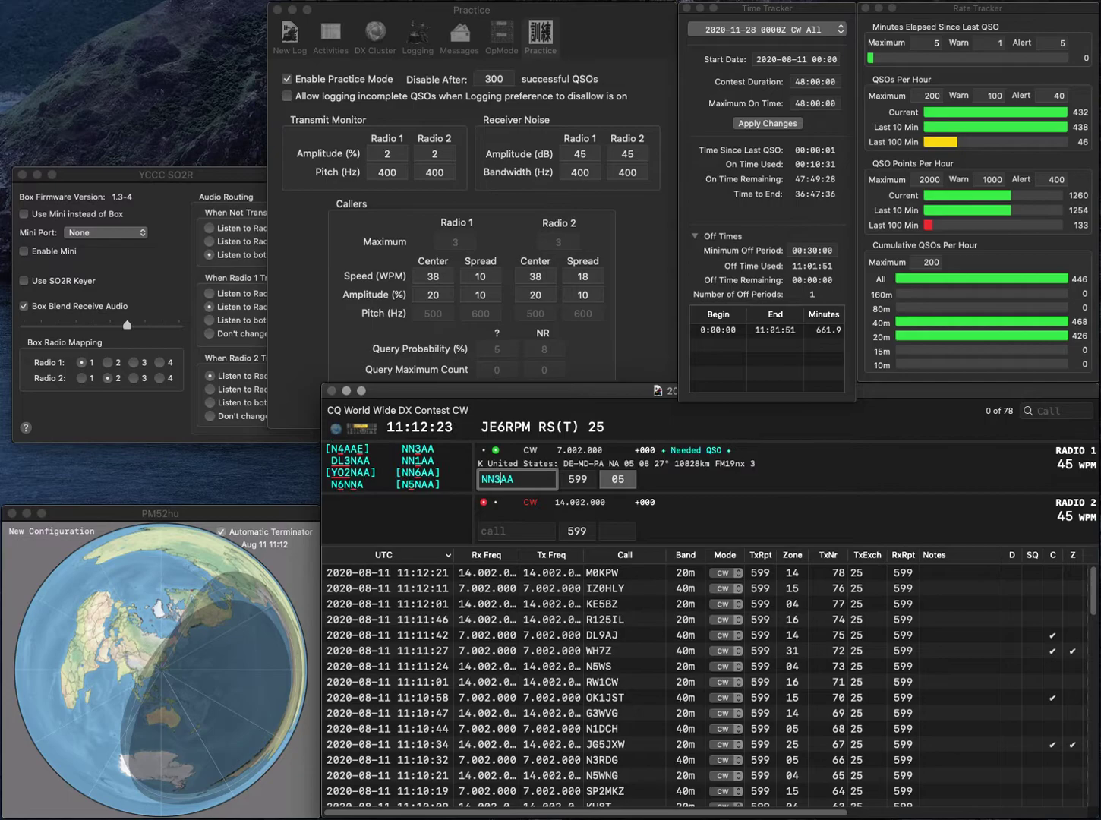
pyautogui.press('Return')
pyautogui.write('W9FY')
pyautogui.press('Return')
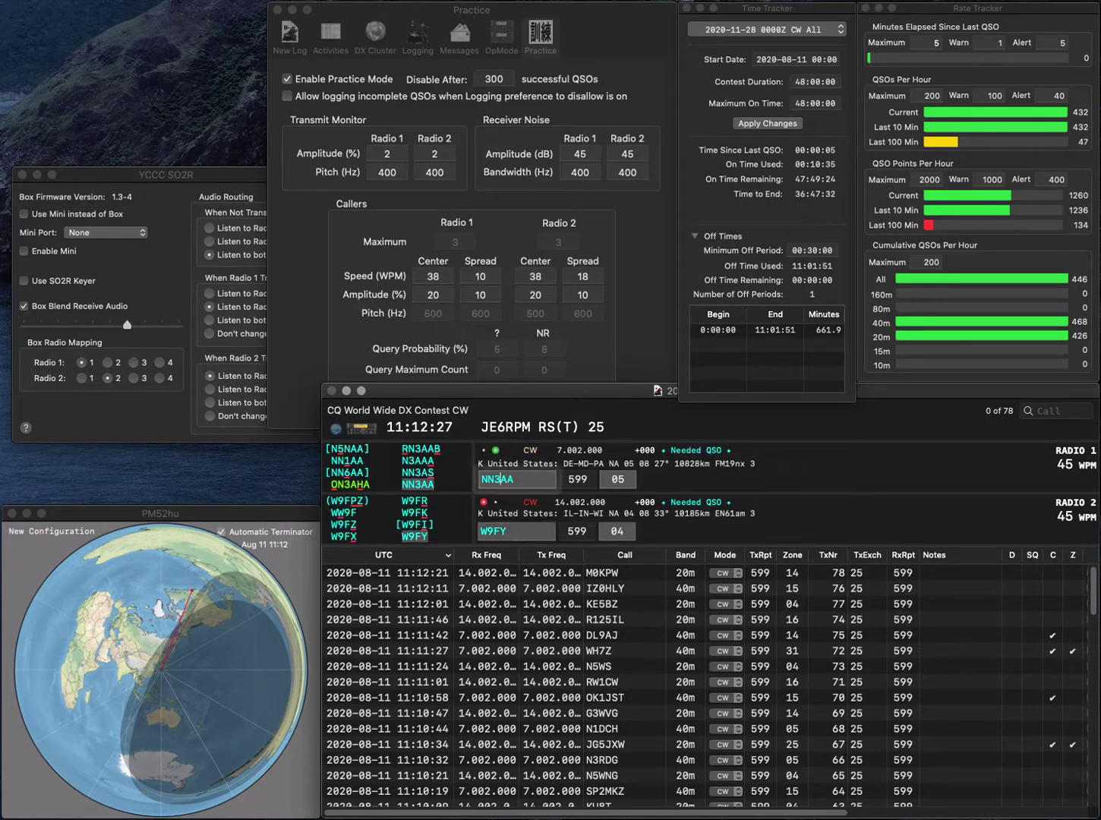
pyautogui.press('Return')
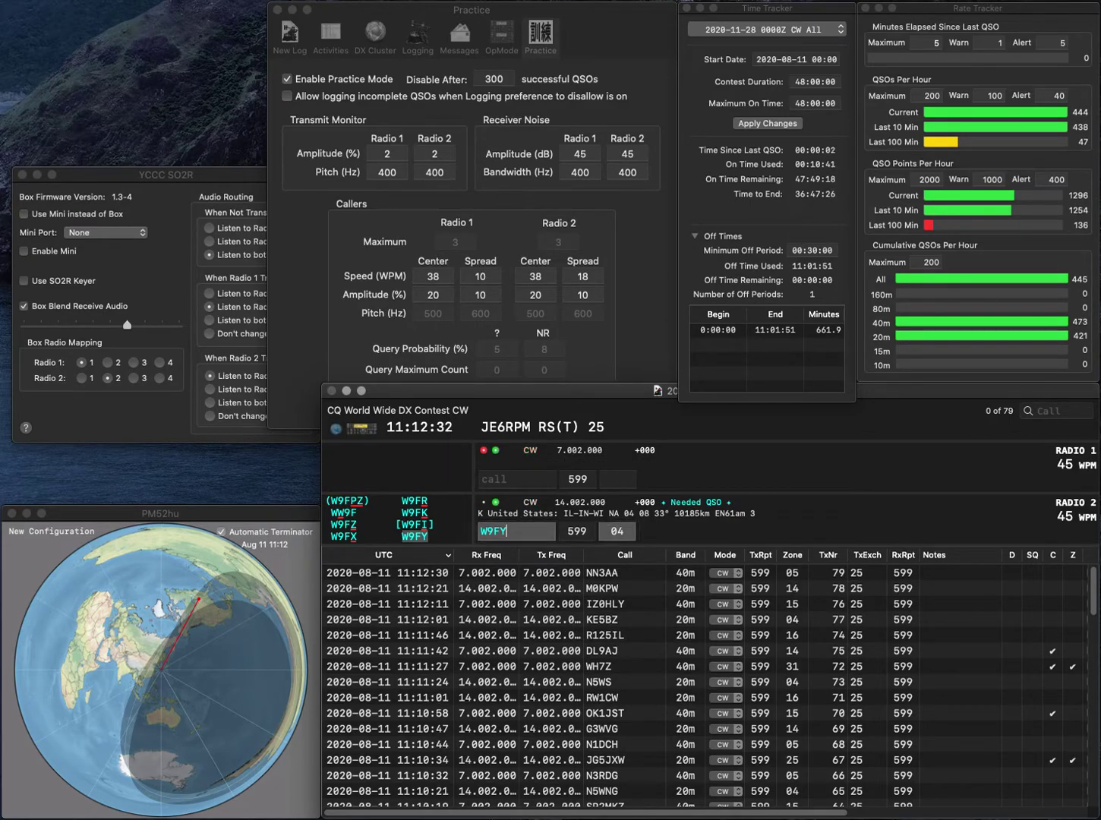
pyautogui.write('B')
pyautogui.press('Left')
pyautogui.press('Left')
pyautogui.press('BackSpace')
pyautogui.press('Right')
pyautogui.press('BackSpace')
pyautogui.write('0')
pyautogui.press('Left')
pyautogui.write('W')
pyautogui.press('Right')
pyautogui.press('Right')
pyautogui.press('Right')
pyautogui.press('Right')
pyautogui.press('BackSpace')
pyautogui.press('Up')
pyautogui.press('Return')
pyautogui.press('Return')
pyautogui.write('KC2QYM')
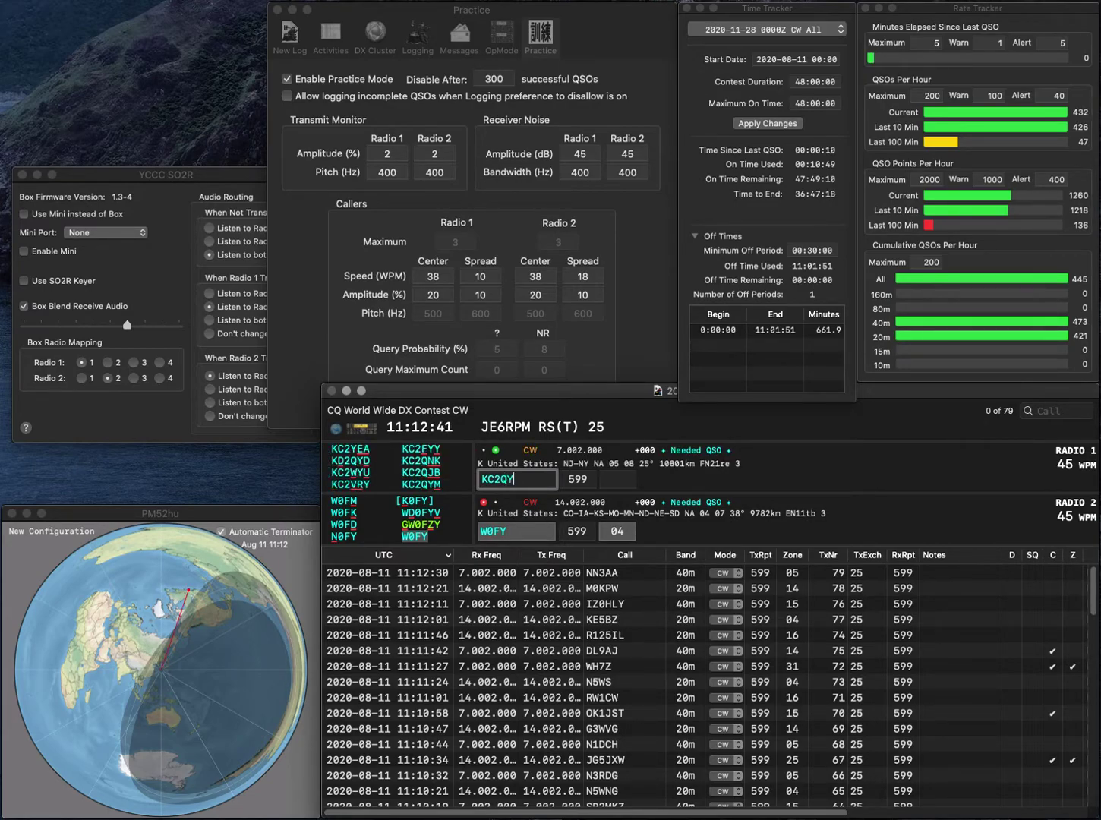
pyautogui.press('Return')
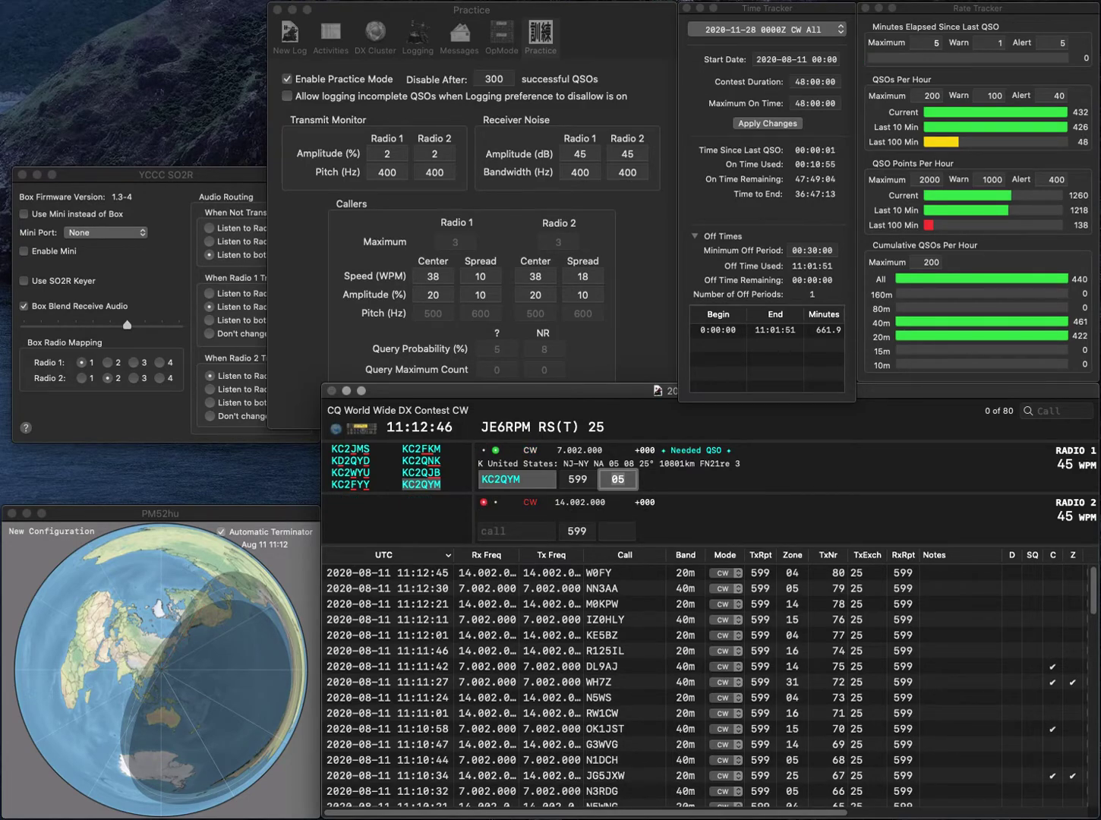
pyautogui.press('Return')
pyautogui.write('K2AE')
pyautogui.press('Return')
pyautogui.write('K4WO')
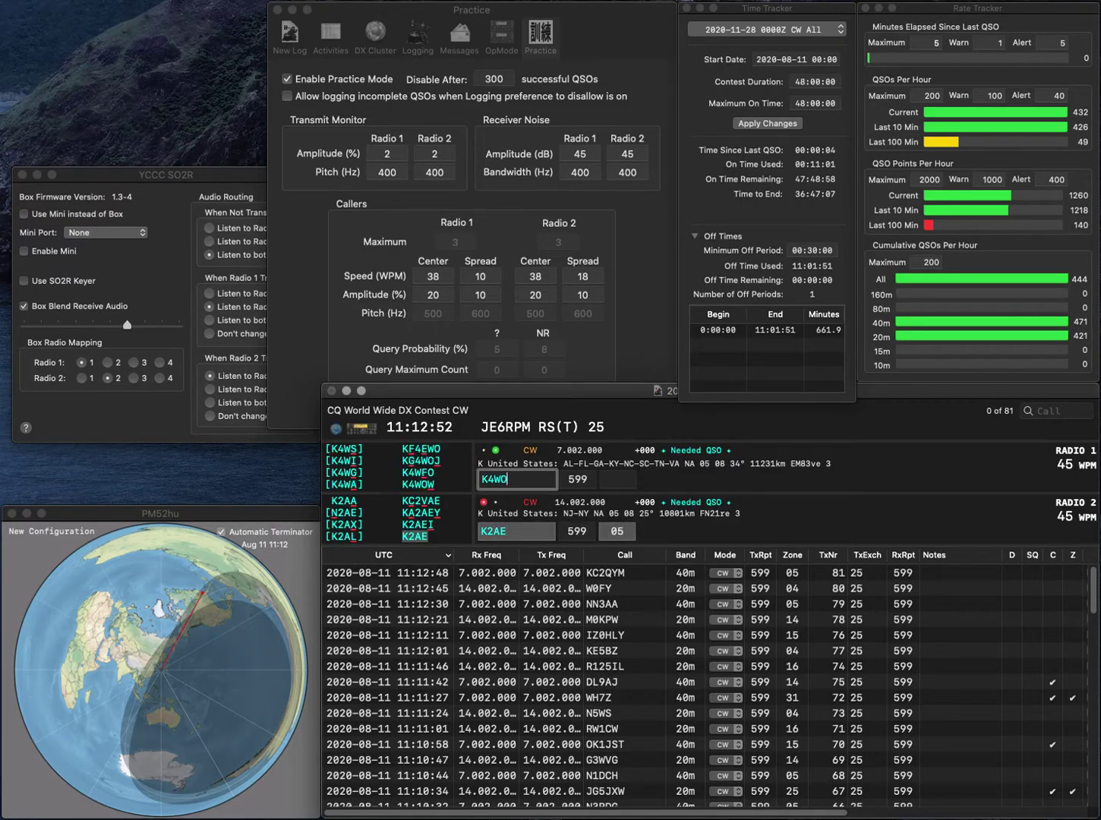
pyautogui.press('Return')
# - Log K2AE in zone 05 on Radio 2 and correct the Radio 1 call to K5WO, sending it
pyautogui.press('space')
pyautogui.press('Return')
pyautogui.press('space')
pyautogui.press('Left')
pyautogui.press('Left')
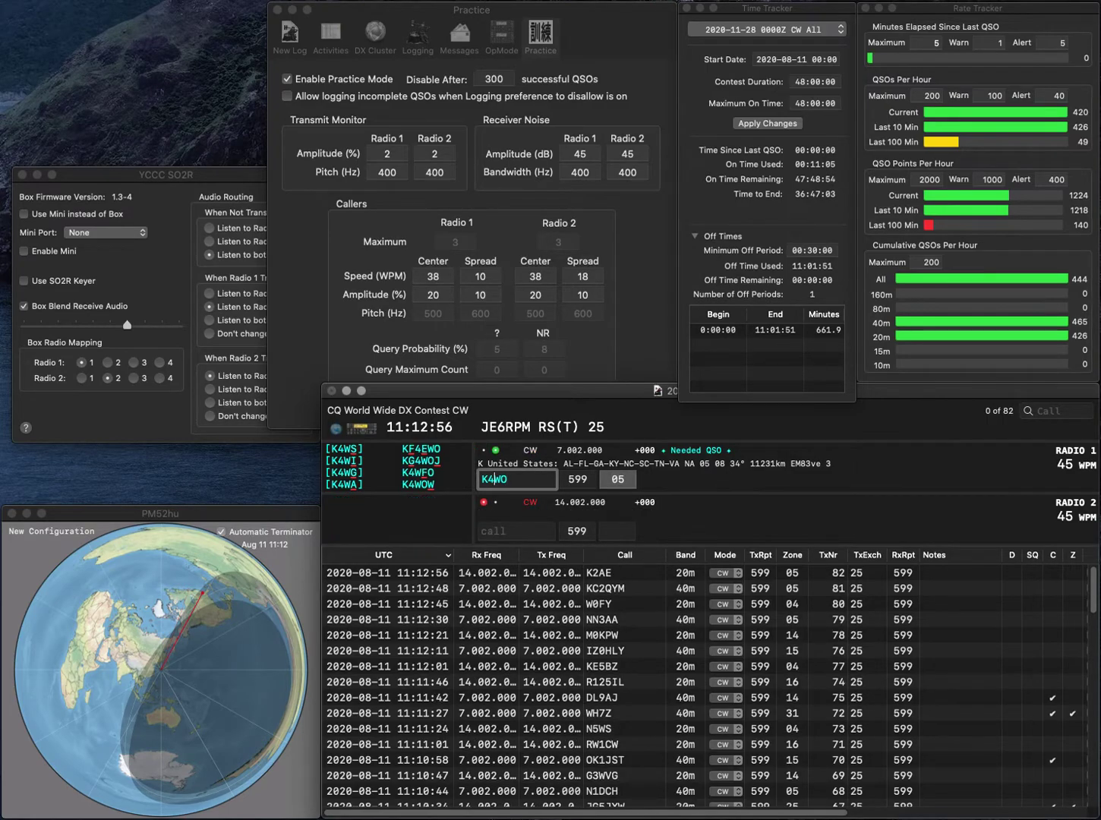
pyautogui.press('BackSpace')
pyautogui.write('5')
pyautogui.press('Return')
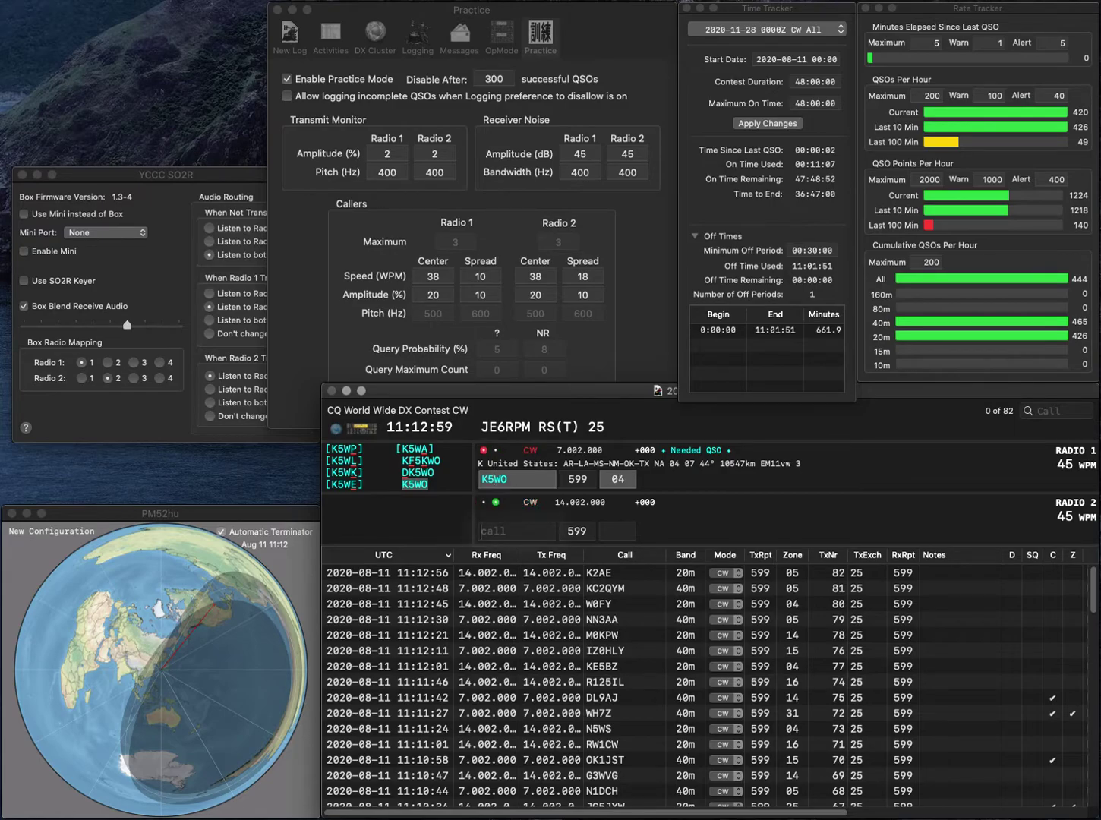
pyautogui.write('O9HP')
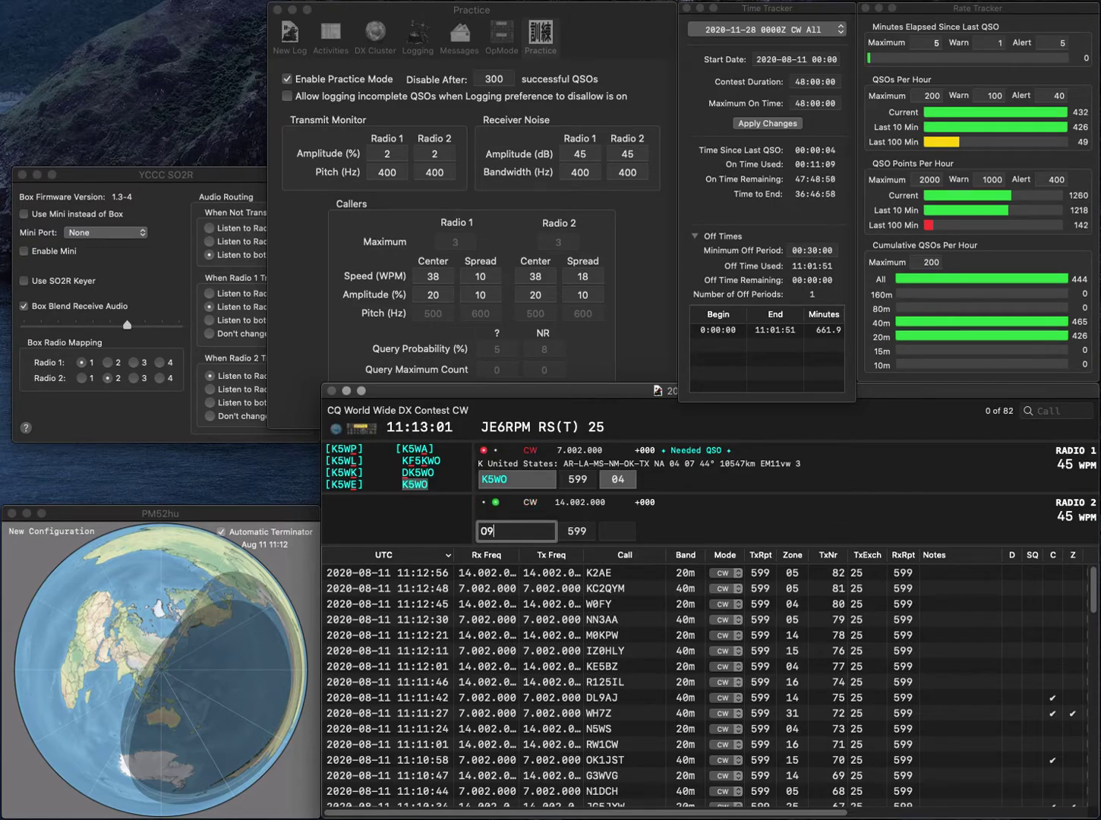
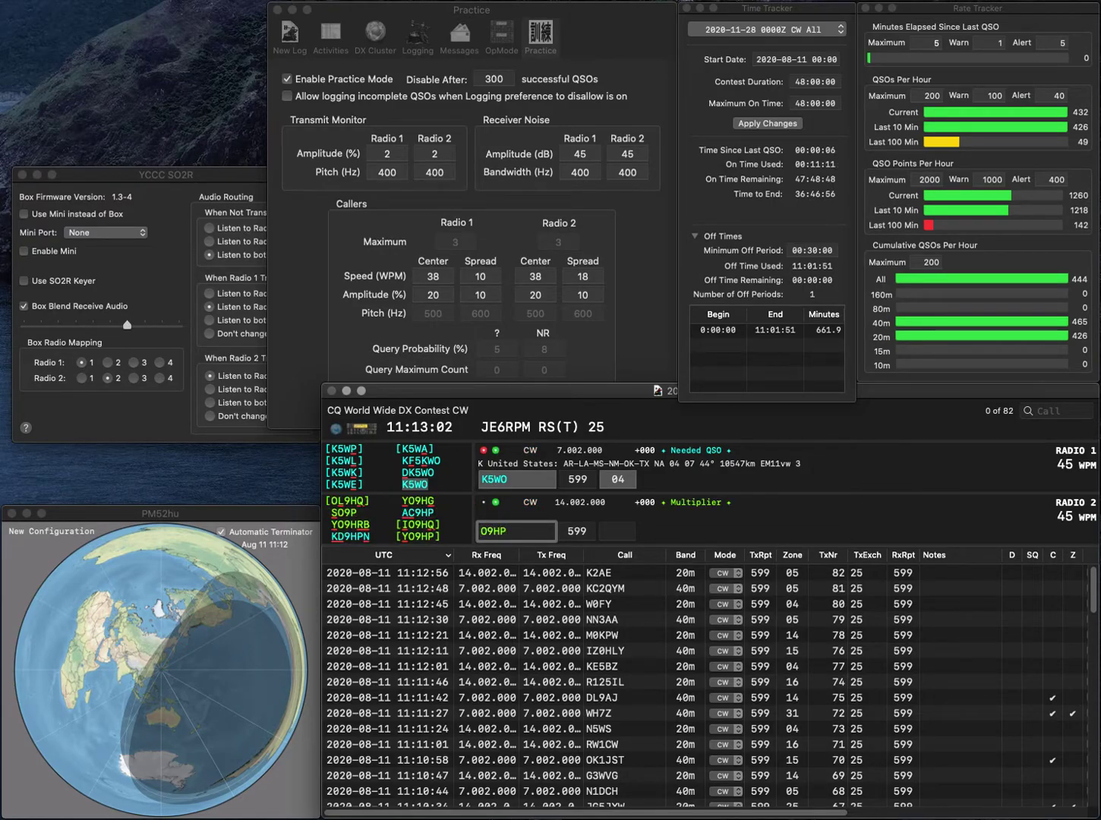
pyautogui.press('Home')
pyautogui.write('Y')
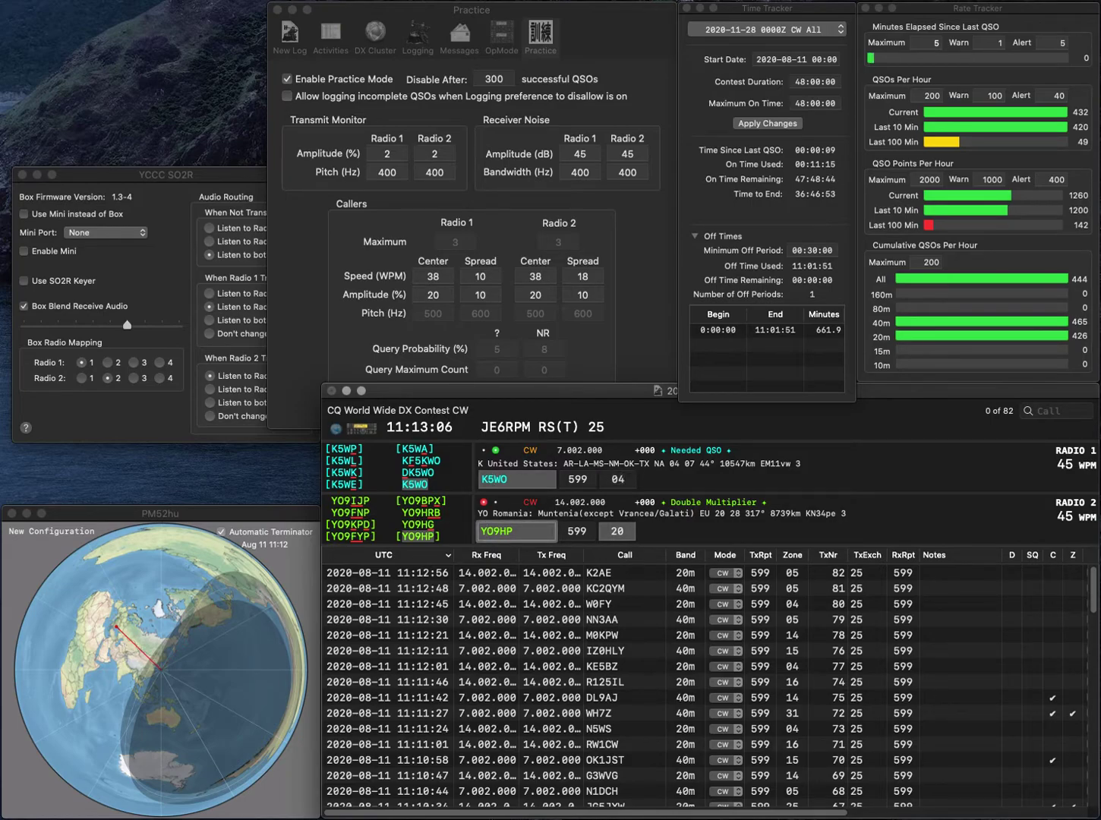
pyautogui.press('Return')
pyautogui.press('Tab')
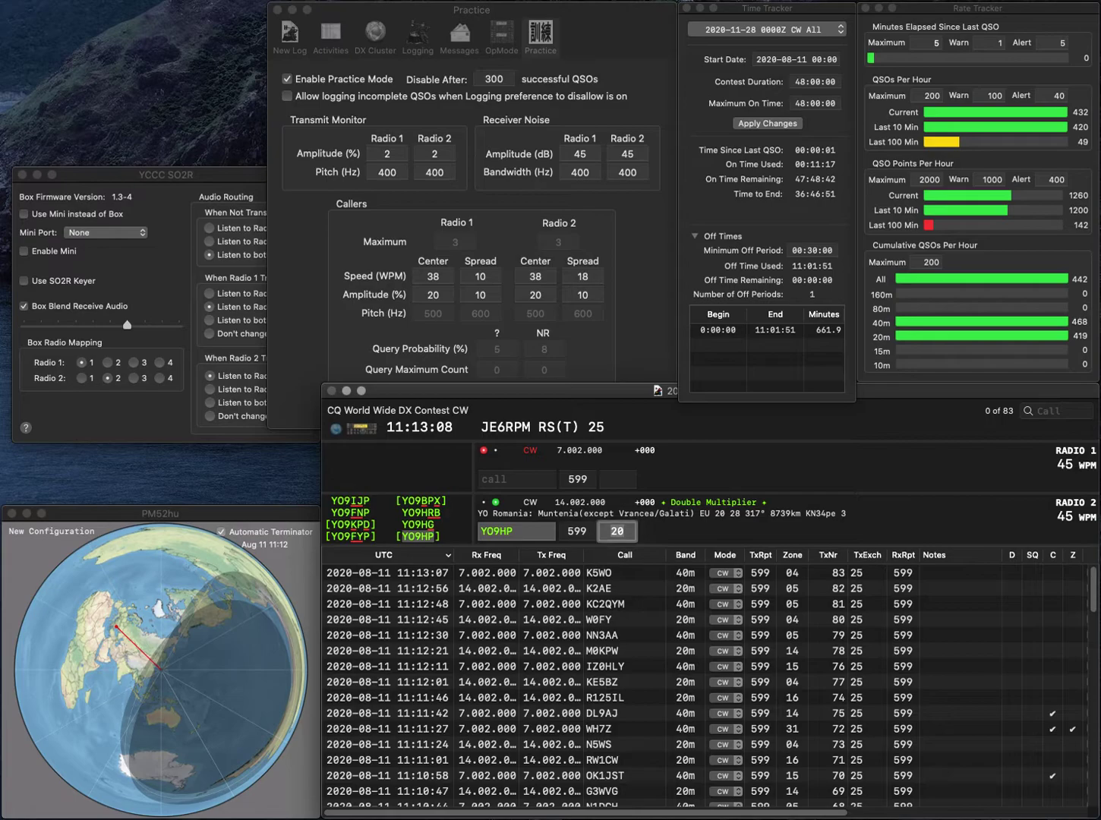
pyautogui.press('Return')
pyautogui.write('F')
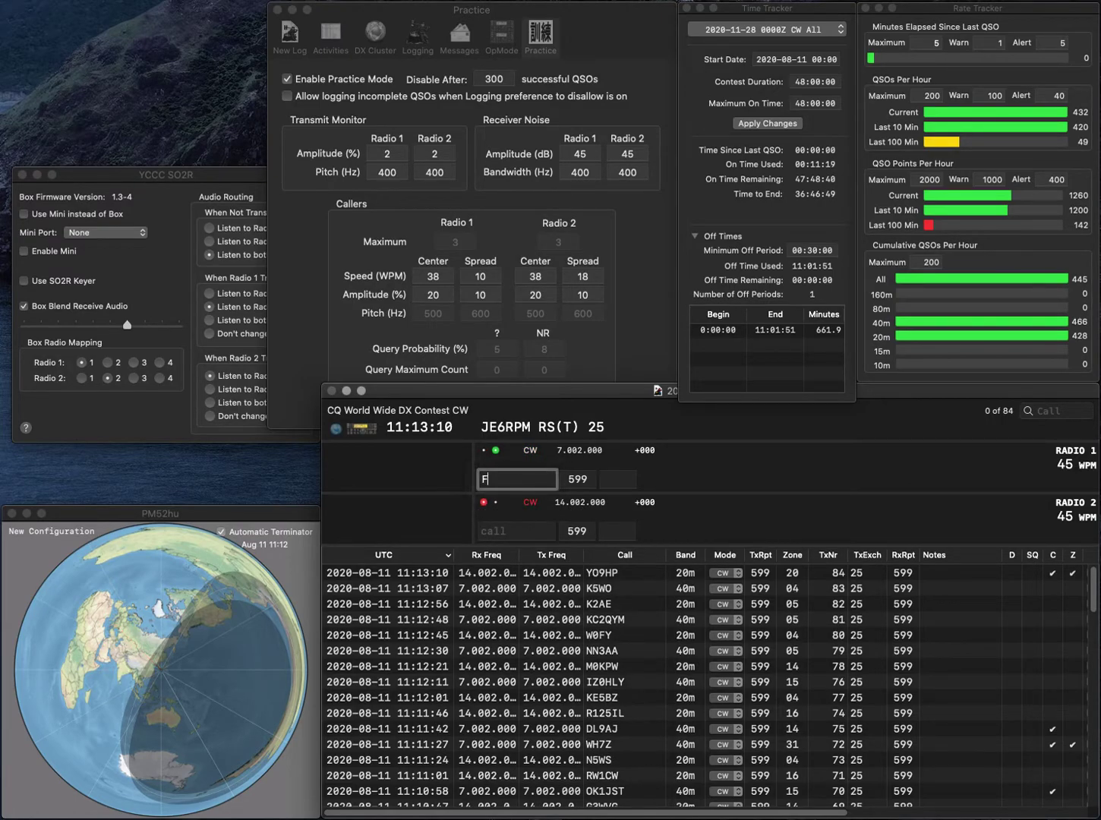
pyautogui.write('5EQR')
pyautogui.press('Return')
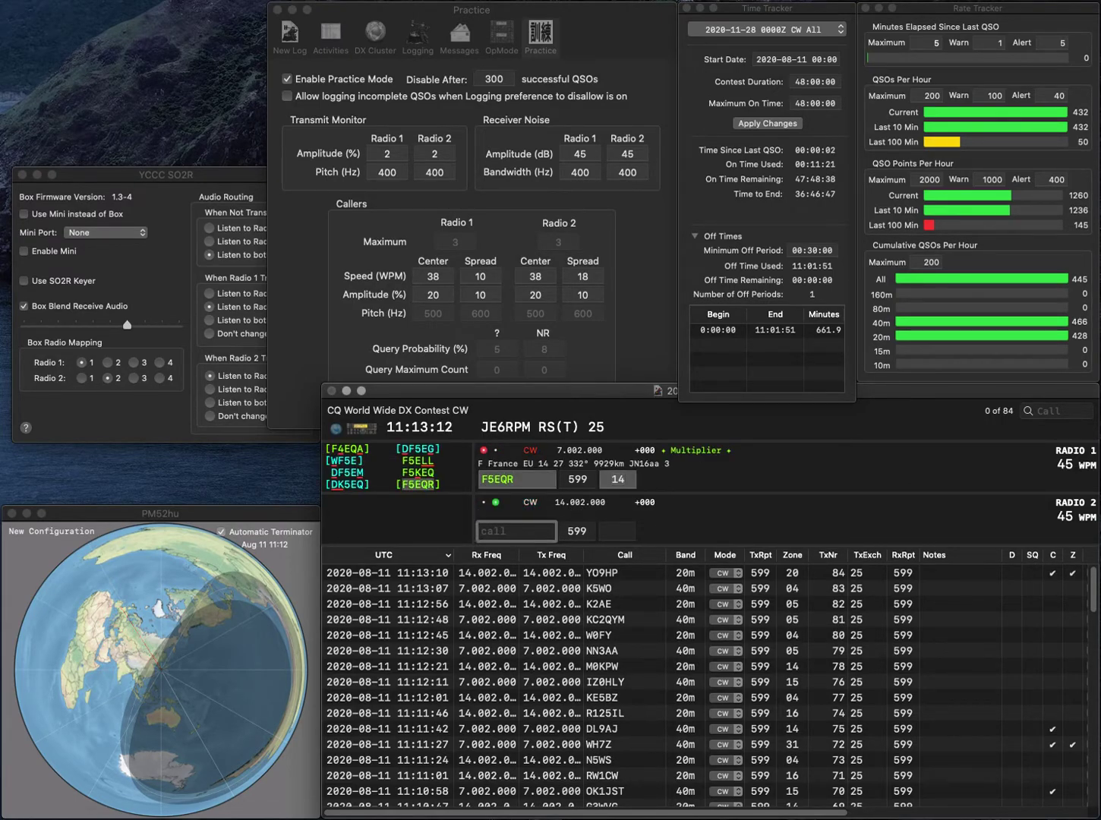
pyautogui.write('K2MK')
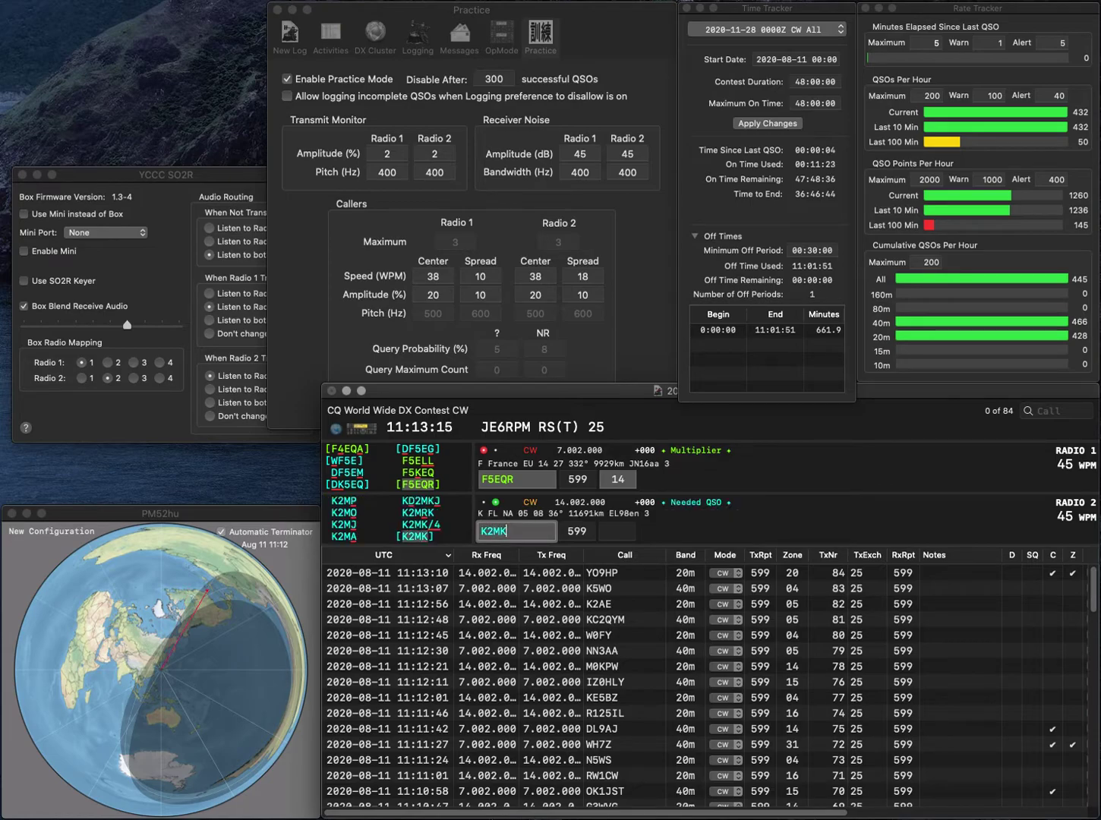
pyautogui.press('Return')
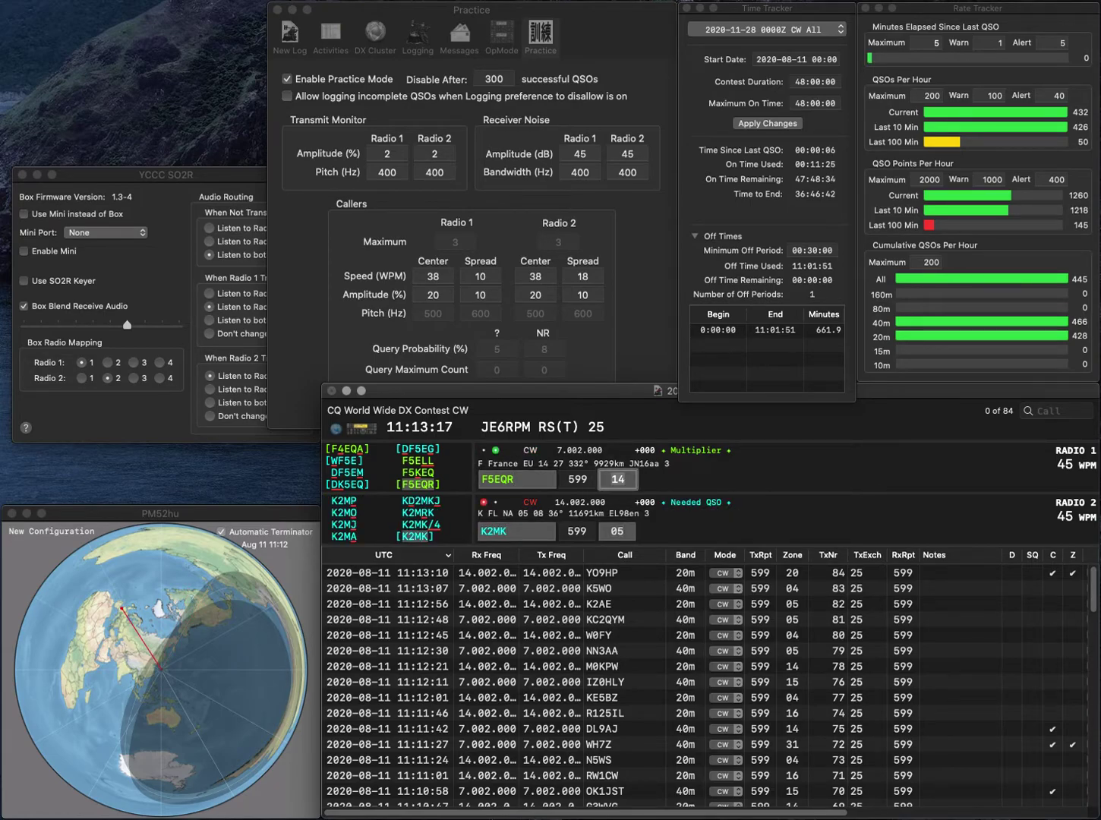
pyautogui.press('Return')
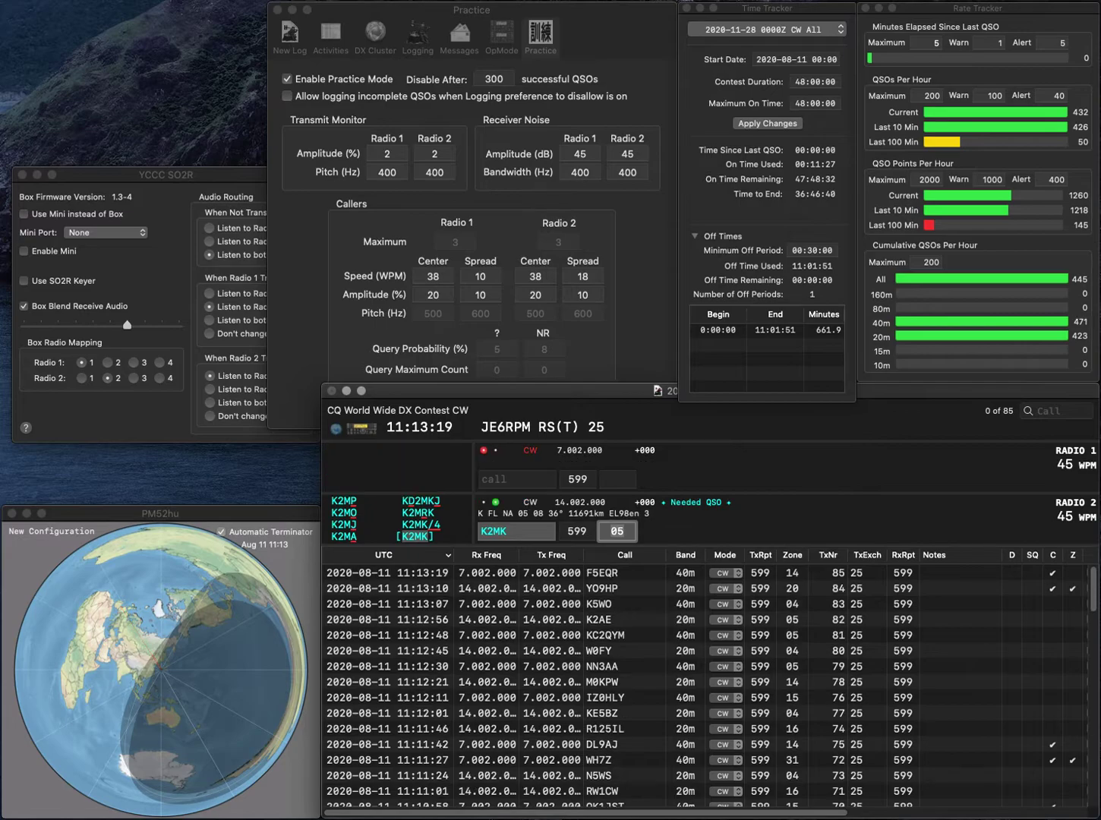
pyautogui.press('Return')
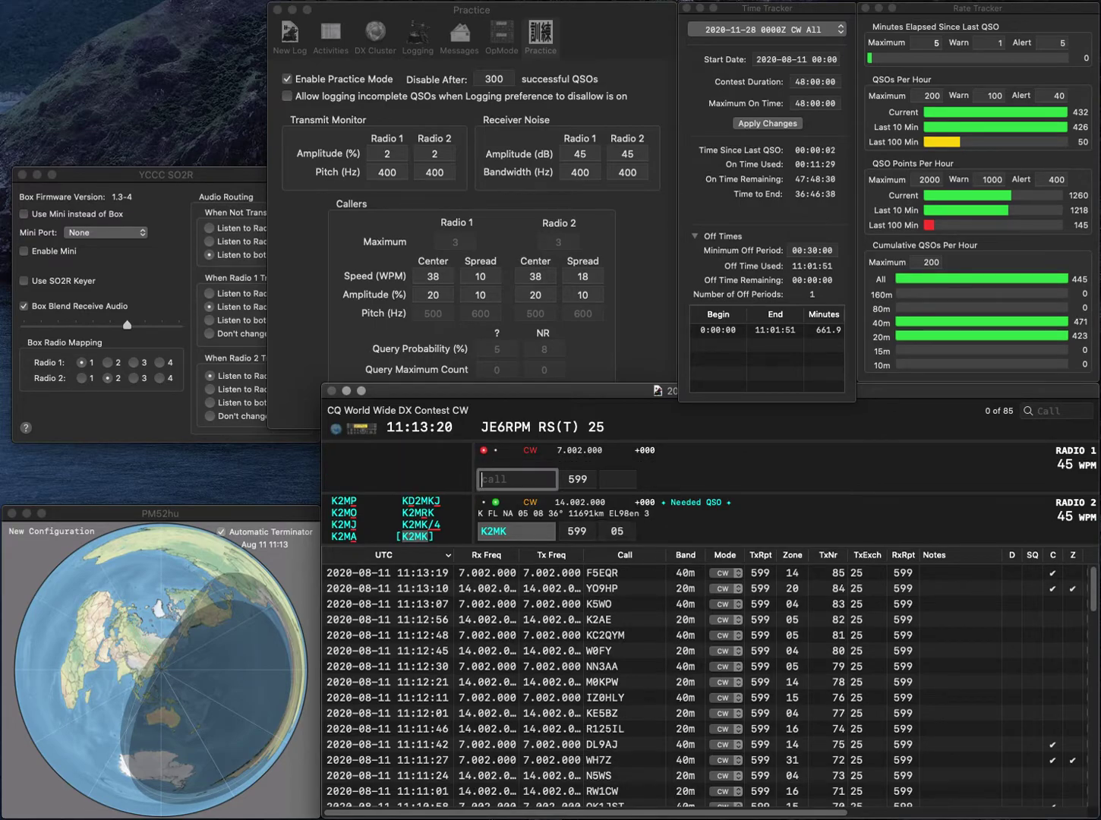
pyautogui.write('OH')
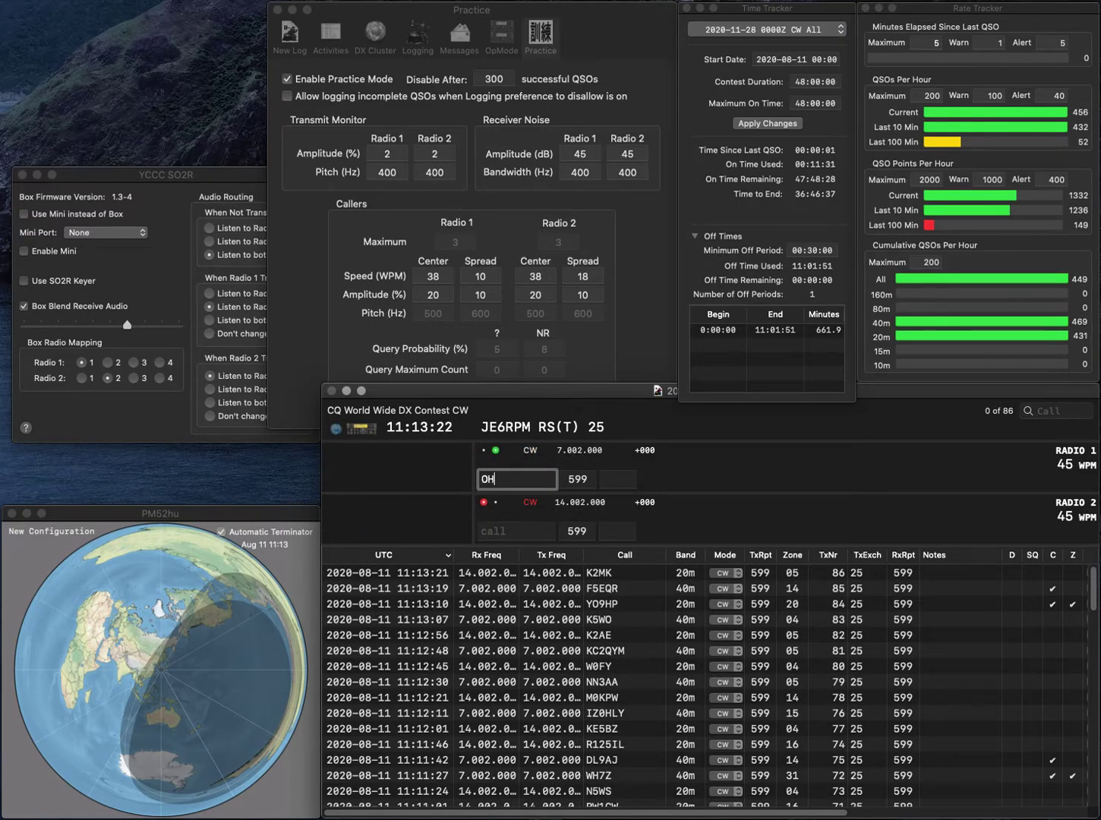
pyautogui.write('2XHR')
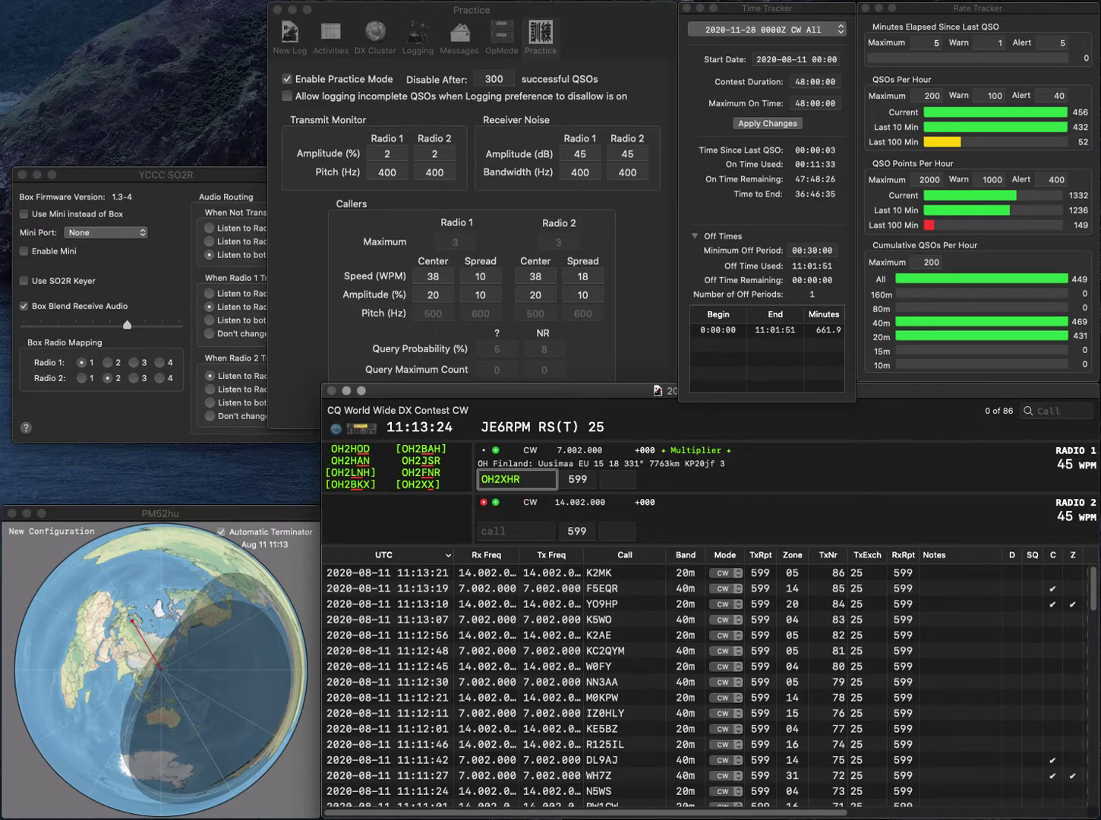
pyautogui.press('Return')
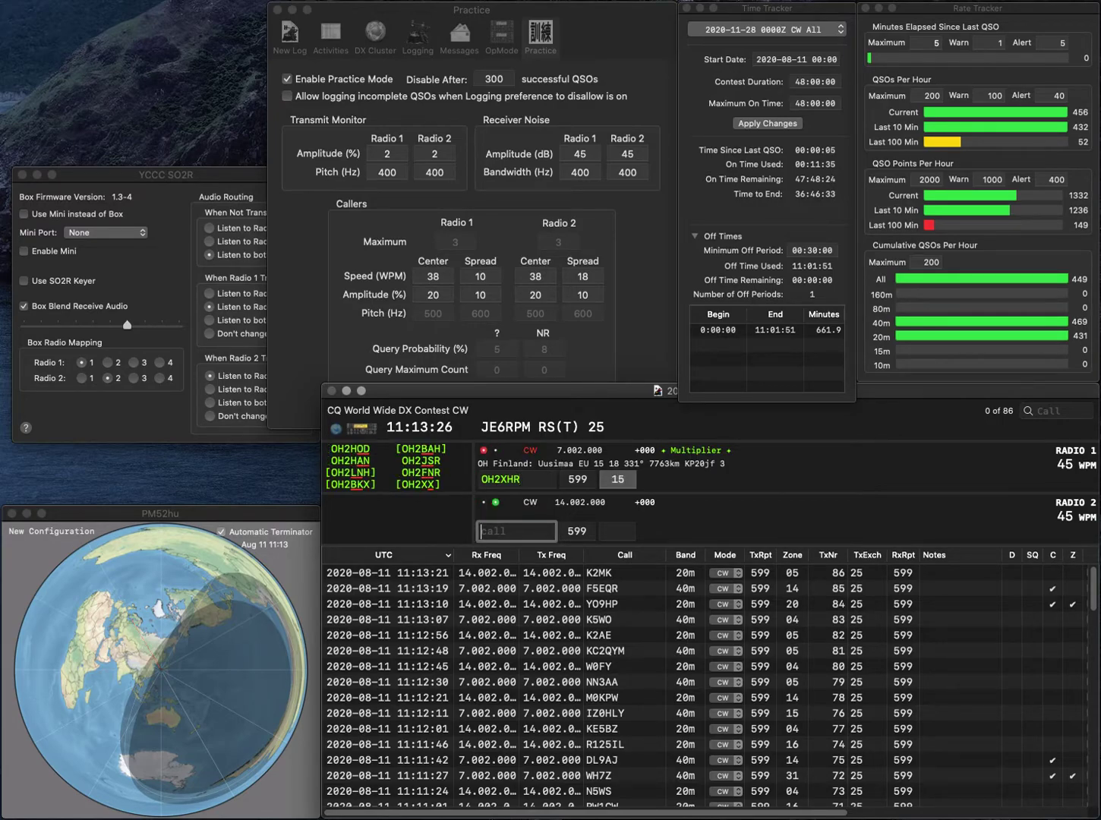
pyautogui.write('VE5MX')
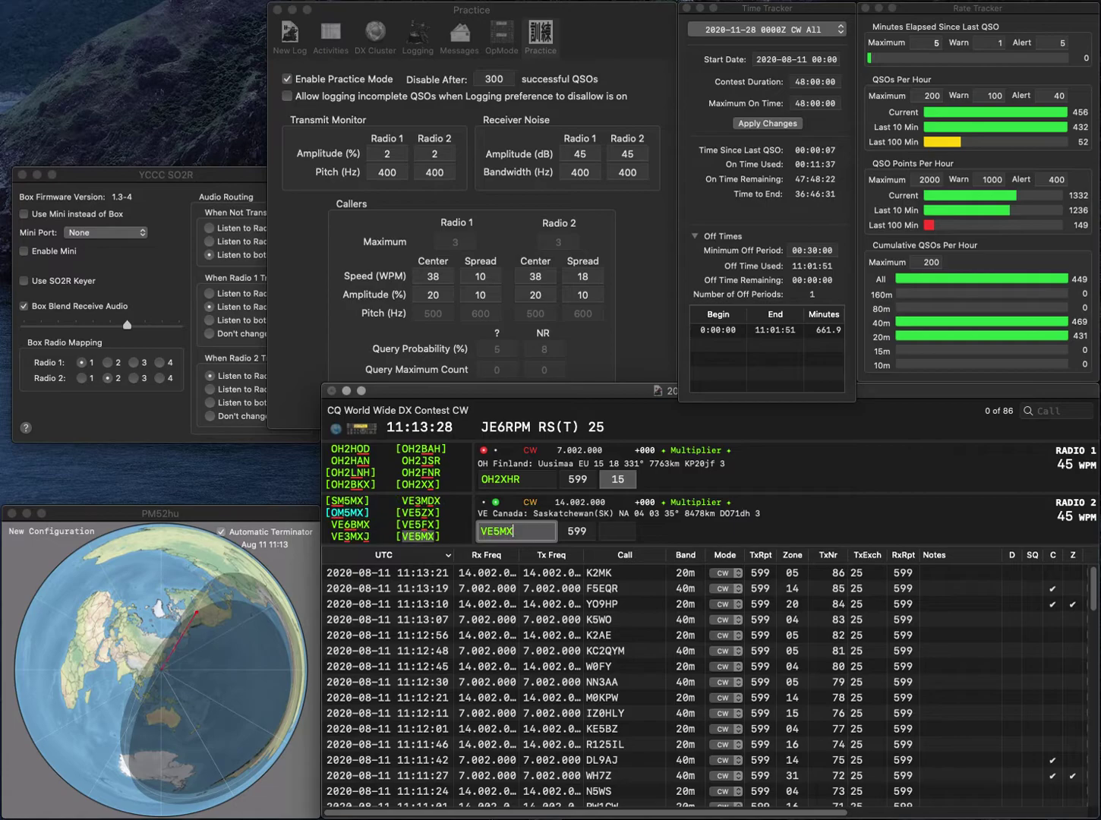
pyautogui.press('Return')
pyautogui.press('BackSpace')
pyautogui.press('BackSpace')
pyautogui.press('BackSpace')
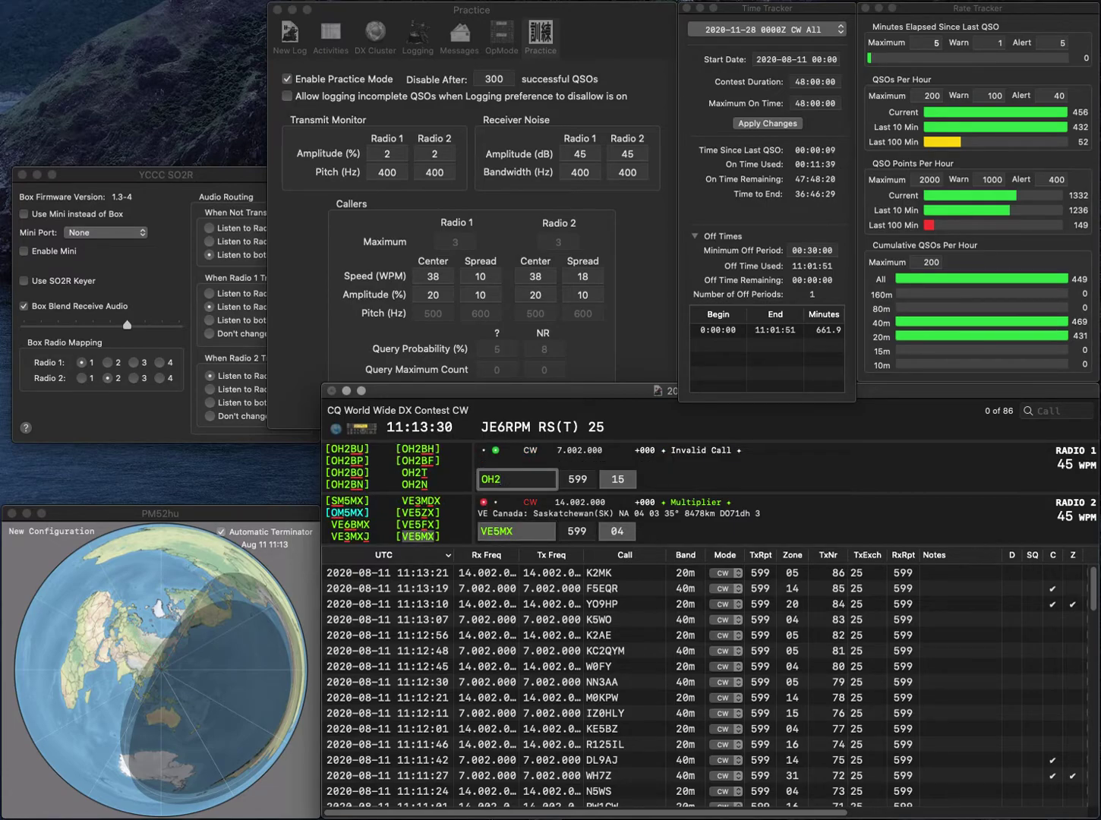
pyautogui.press('BackSpace')
pyautogui.write('3BHR')
pyautogui.press('Return')
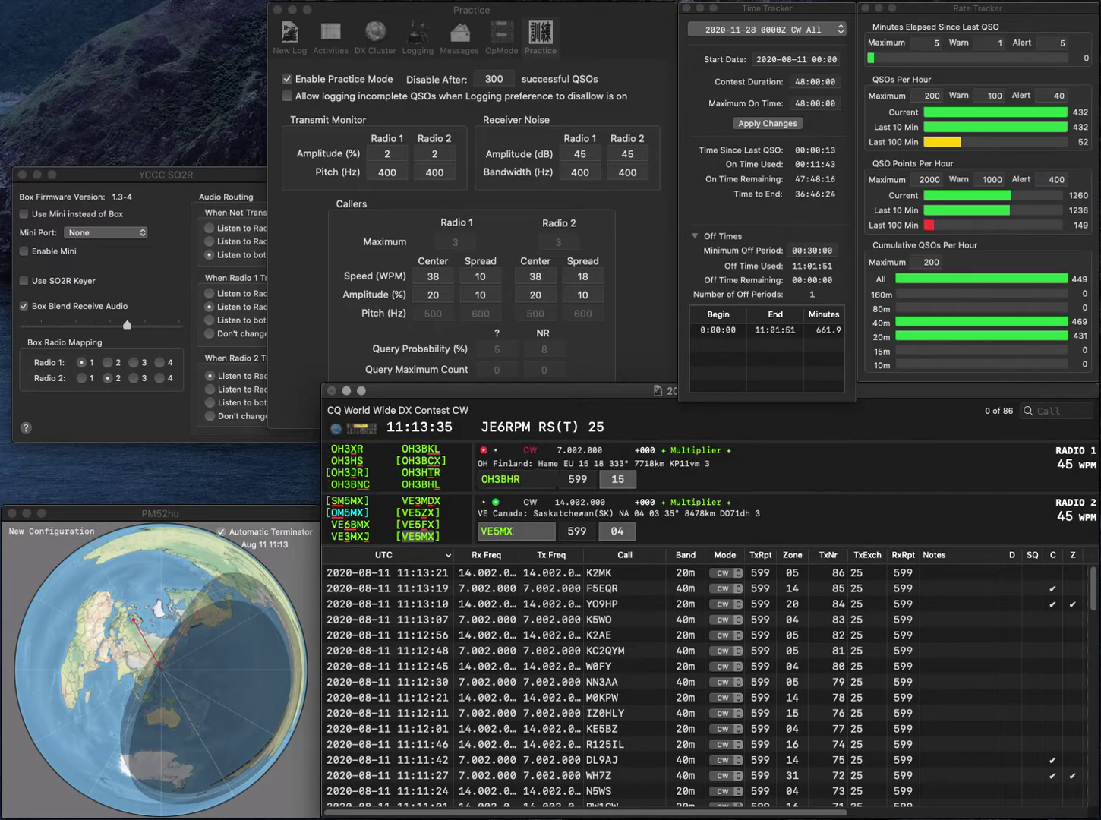
pyautogui.press('Return')
pyautogui.press('space')
pyautogui.press('BackSpace')
pyautogui.write('L')
pyautogui.press('Return')
pyautogui.press('Return')
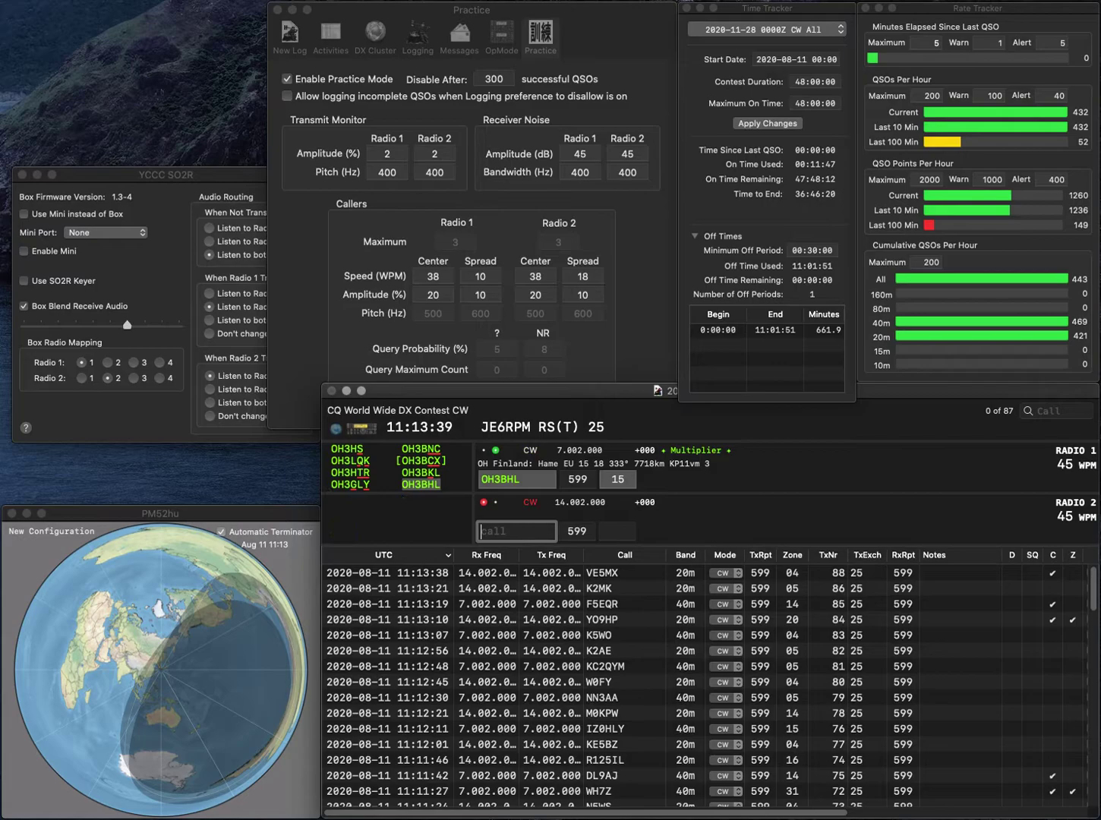
# - Answer N5II on Radio 2 and log it in zone 04, together with OH3BHL in zone 15 on Radio 1
pyautogui.press('Tab')
pyautogui.press('Return')
pyautogui.write('N5I')
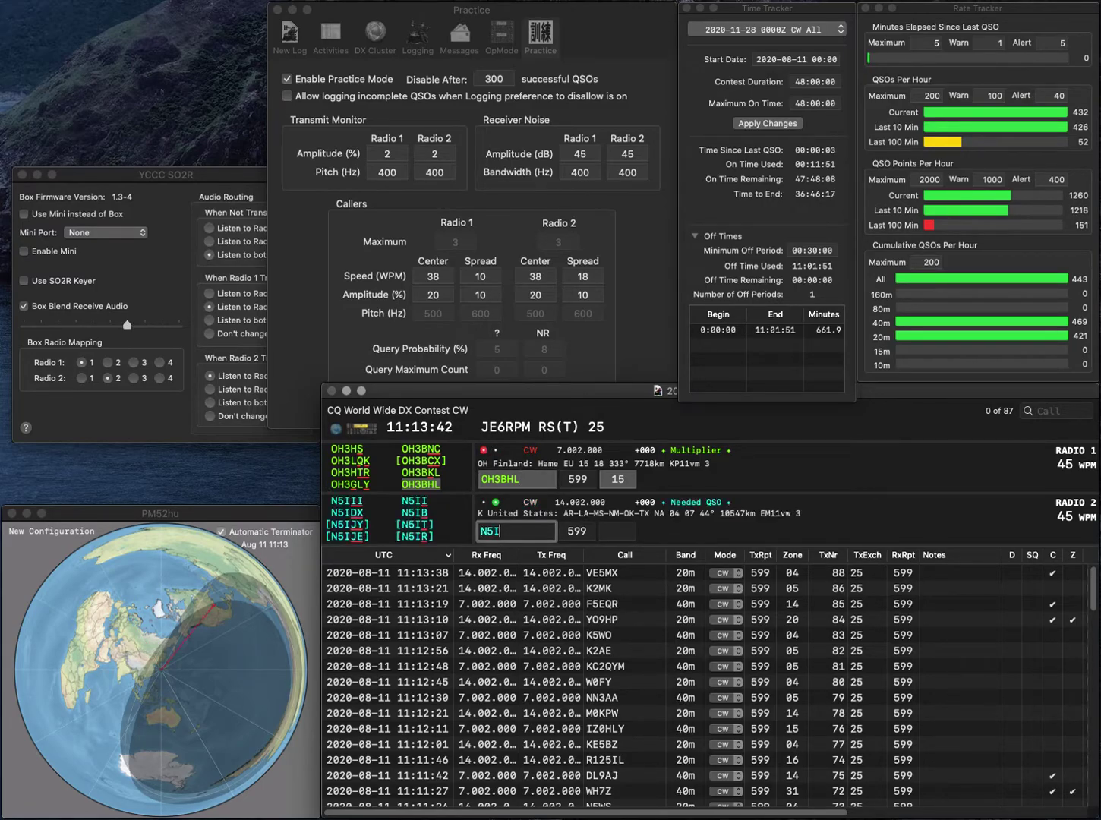
pyautogui.write('I')
pyautogui.press('Return')
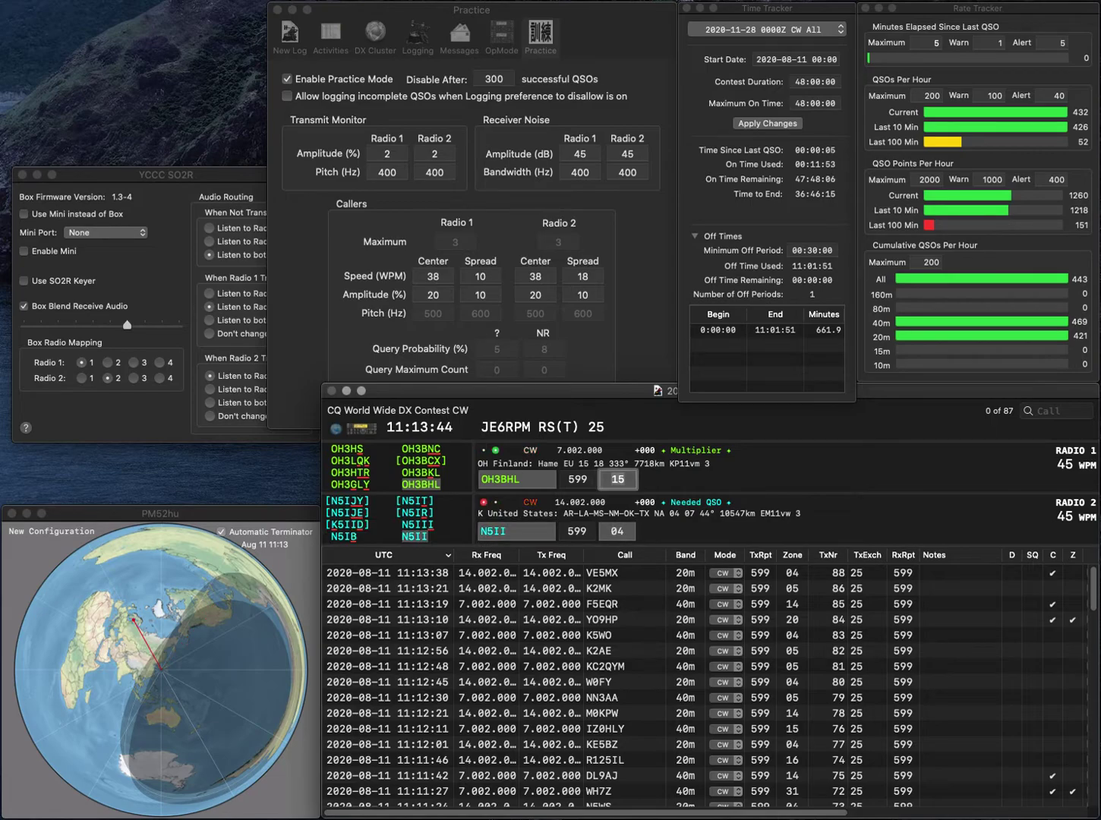
pyautogui.press('Return')
pyautogui.press('Return')
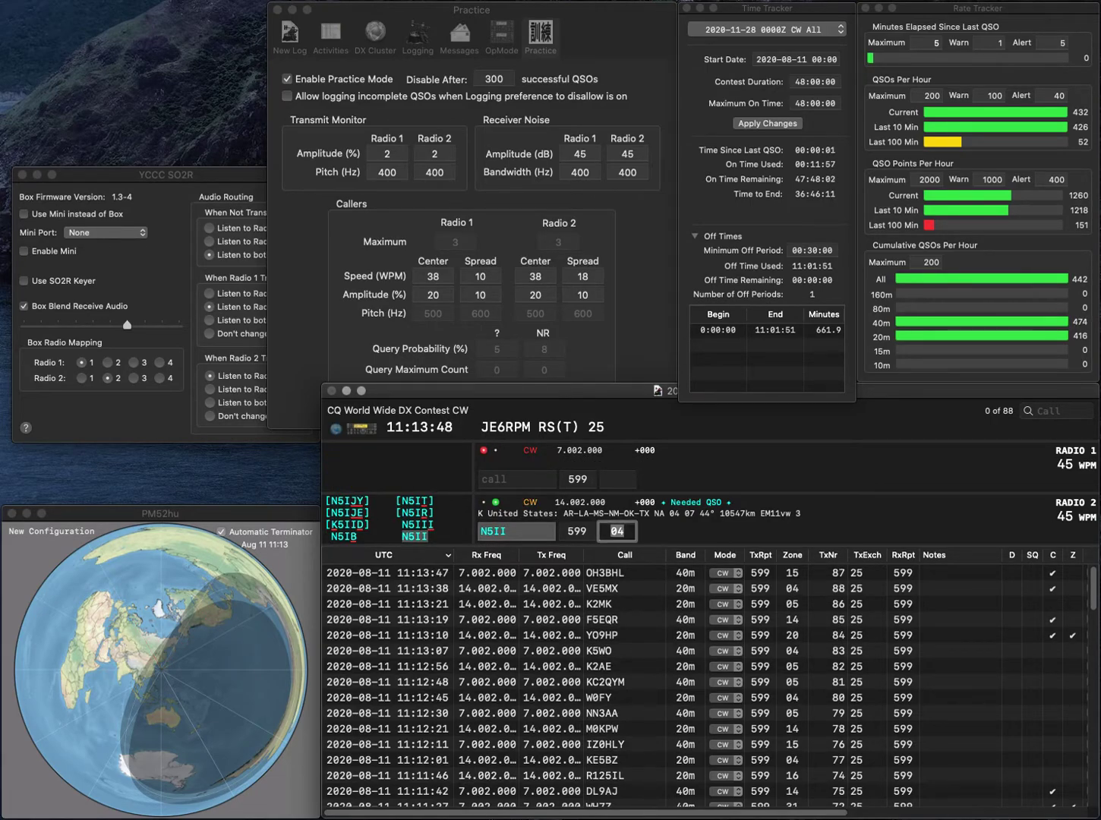
# - Answer K5COW on Radio 1 and AA4GT on Radio 2, logging them in zones 04 and 05
pyautogui.write('K5COW')
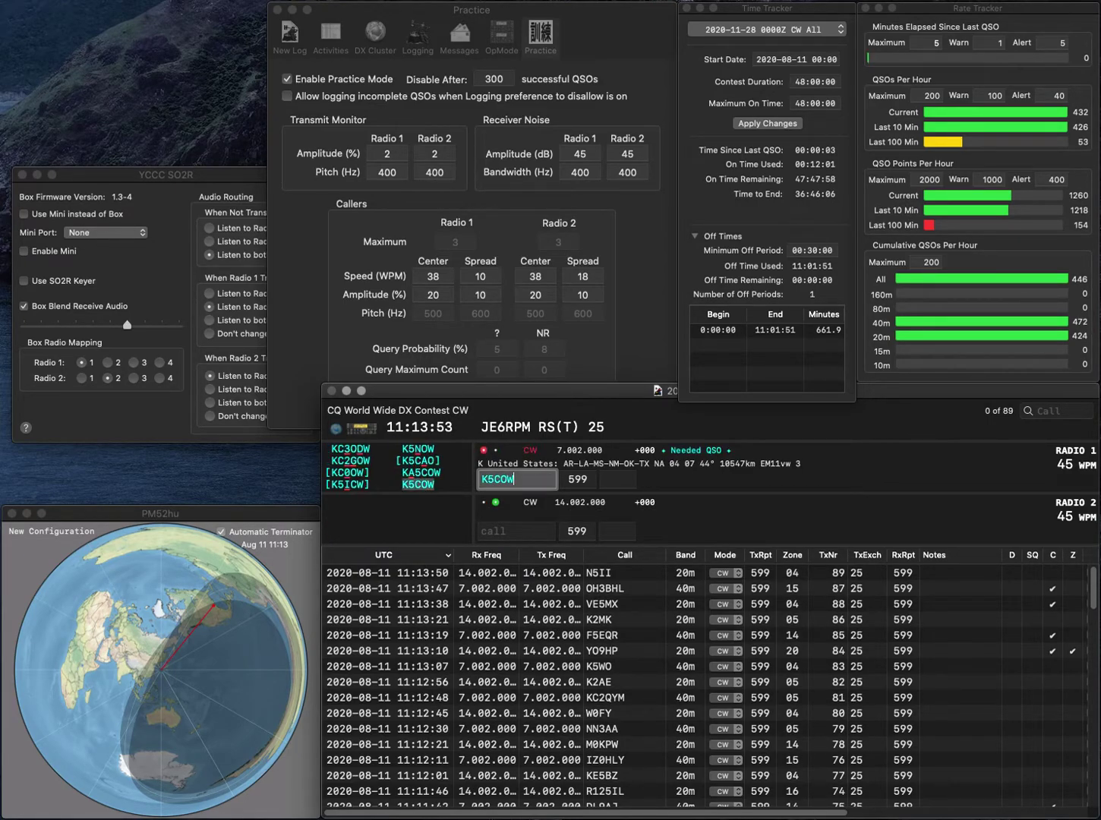
pyautogui.press('Return')
pyautogui.write('4GT')
pyautogui.press('Home')
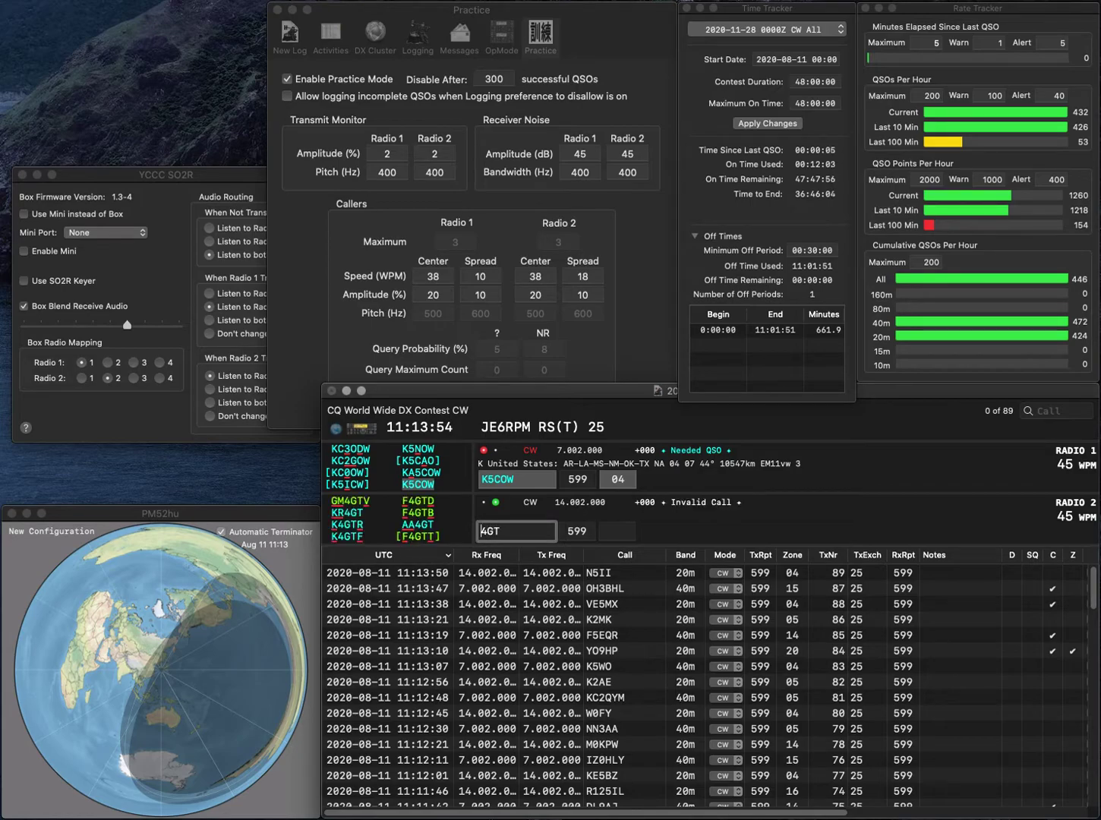
pyautogui.write('AA')
pyautogui.press('Return')
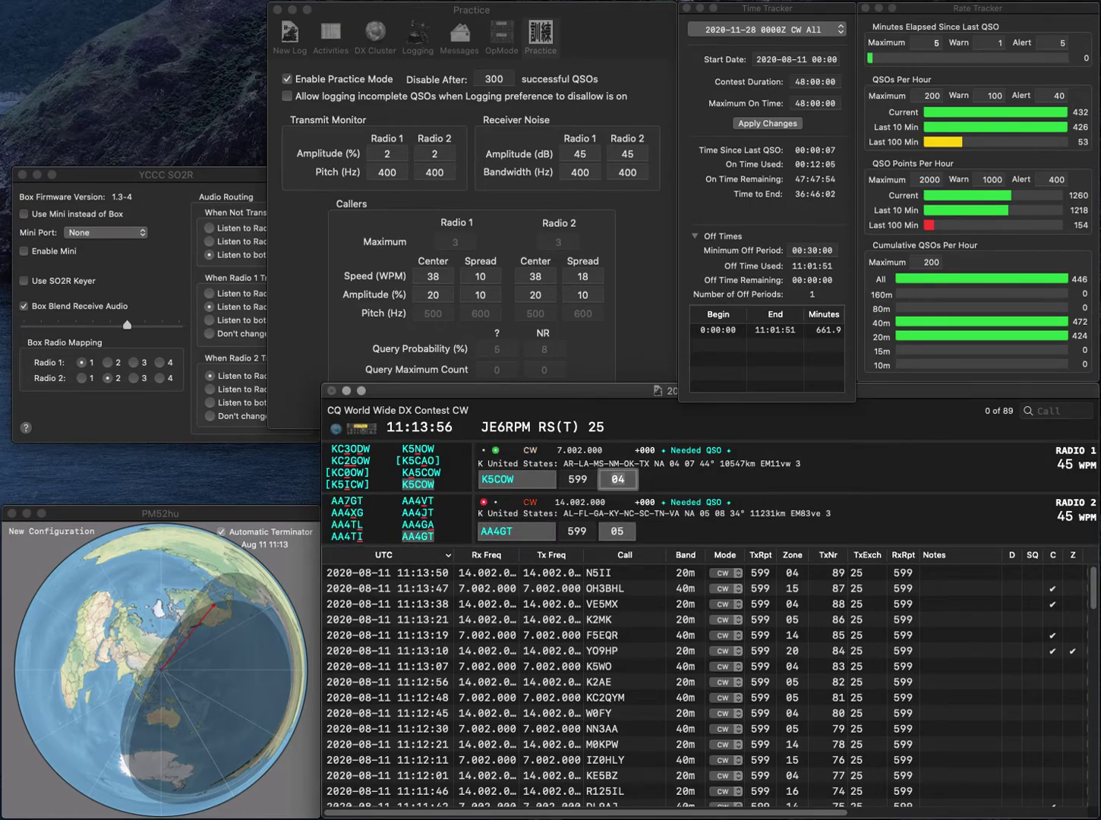
pyautogui.press('Return')
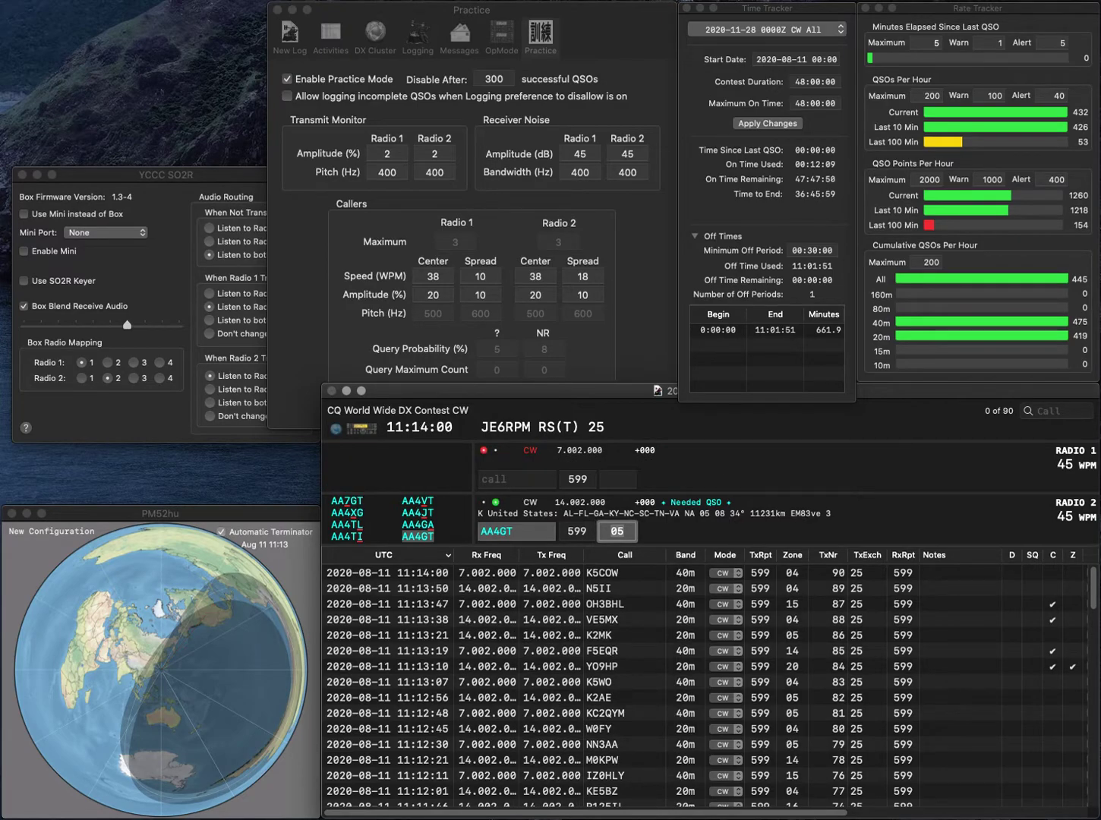
pyautogui.press('Return')
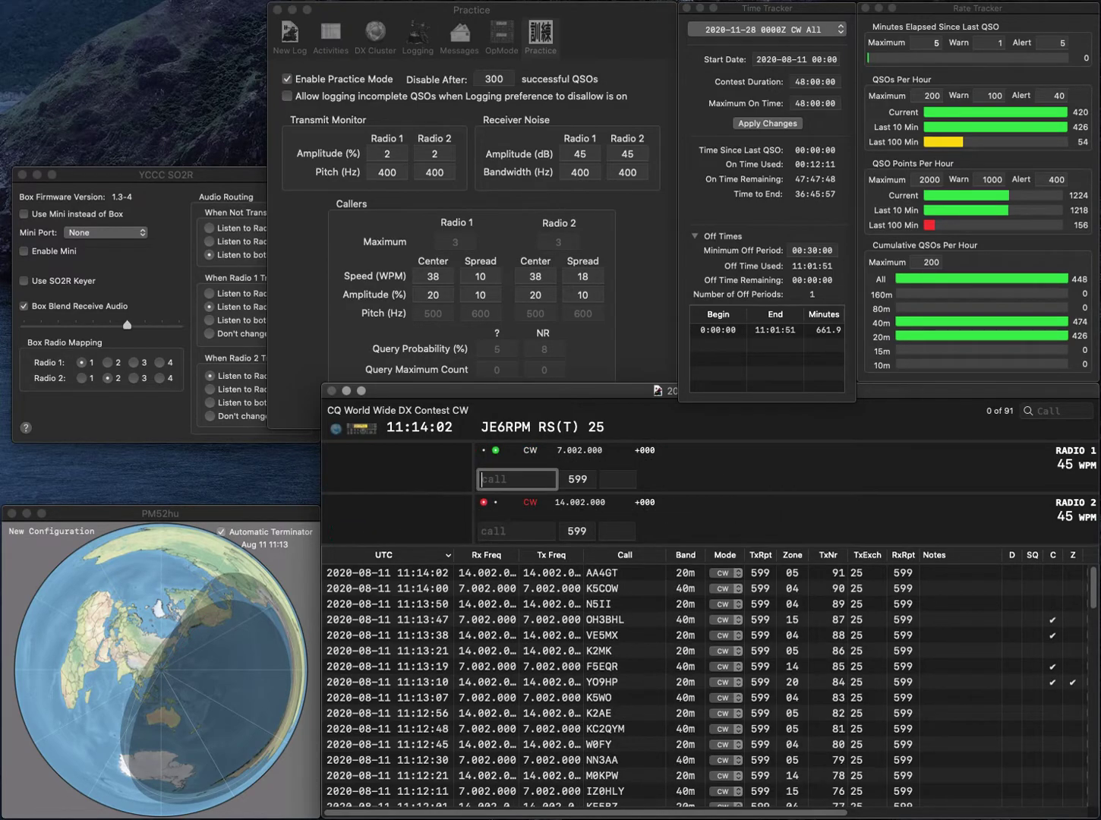
pyautogui.write('WS8I')
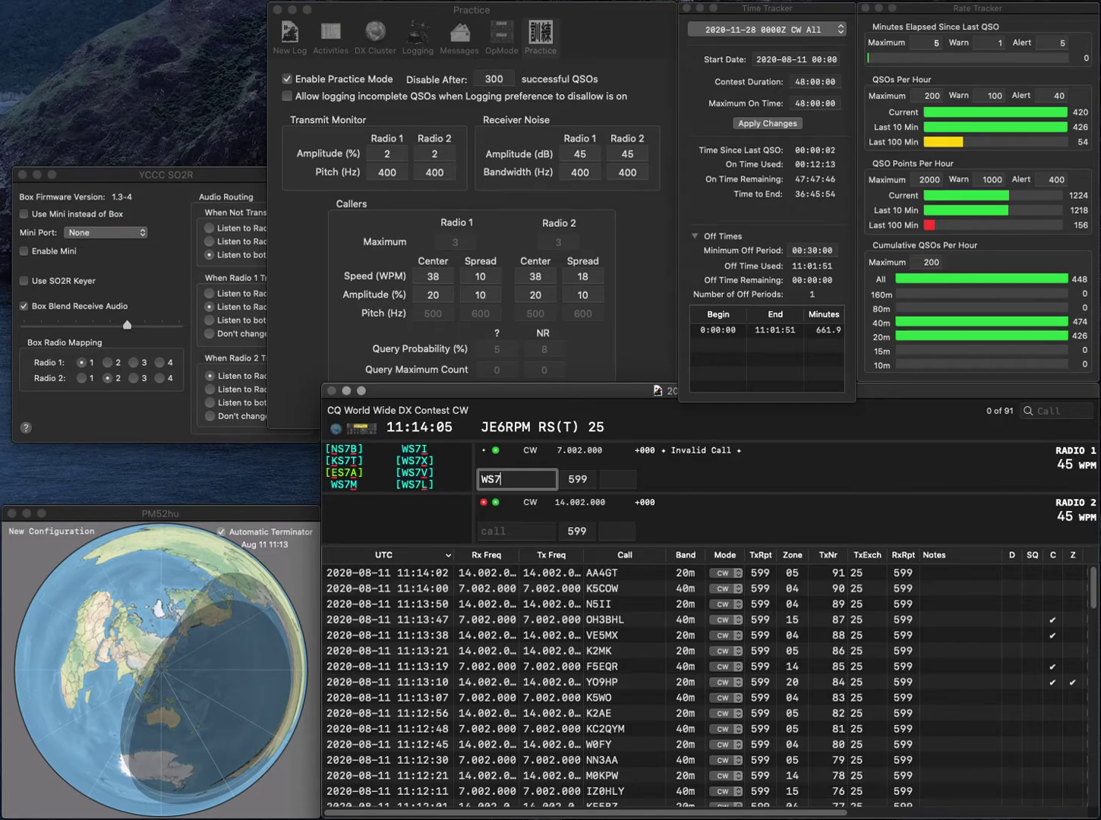
pyautogui.press('BackSpace')
pyautogui.press('BackSpace')
pyautogui.write('7I')
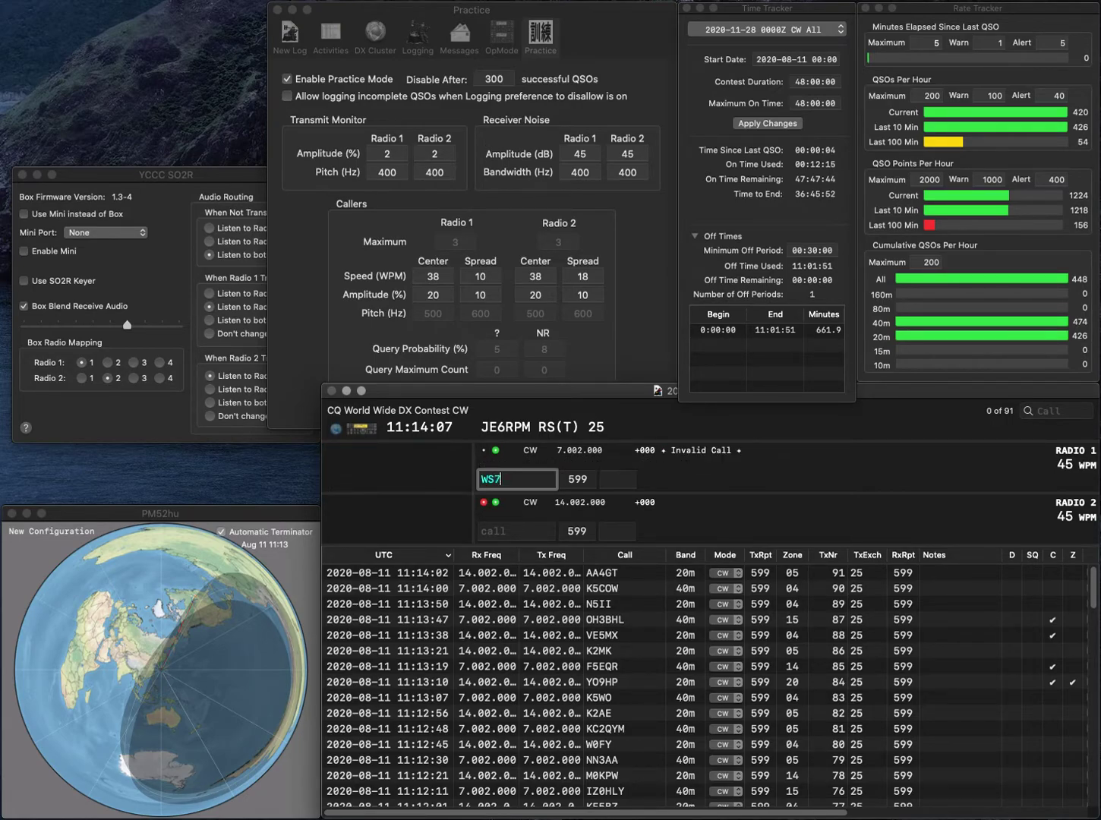
pyautogui.press('Return')
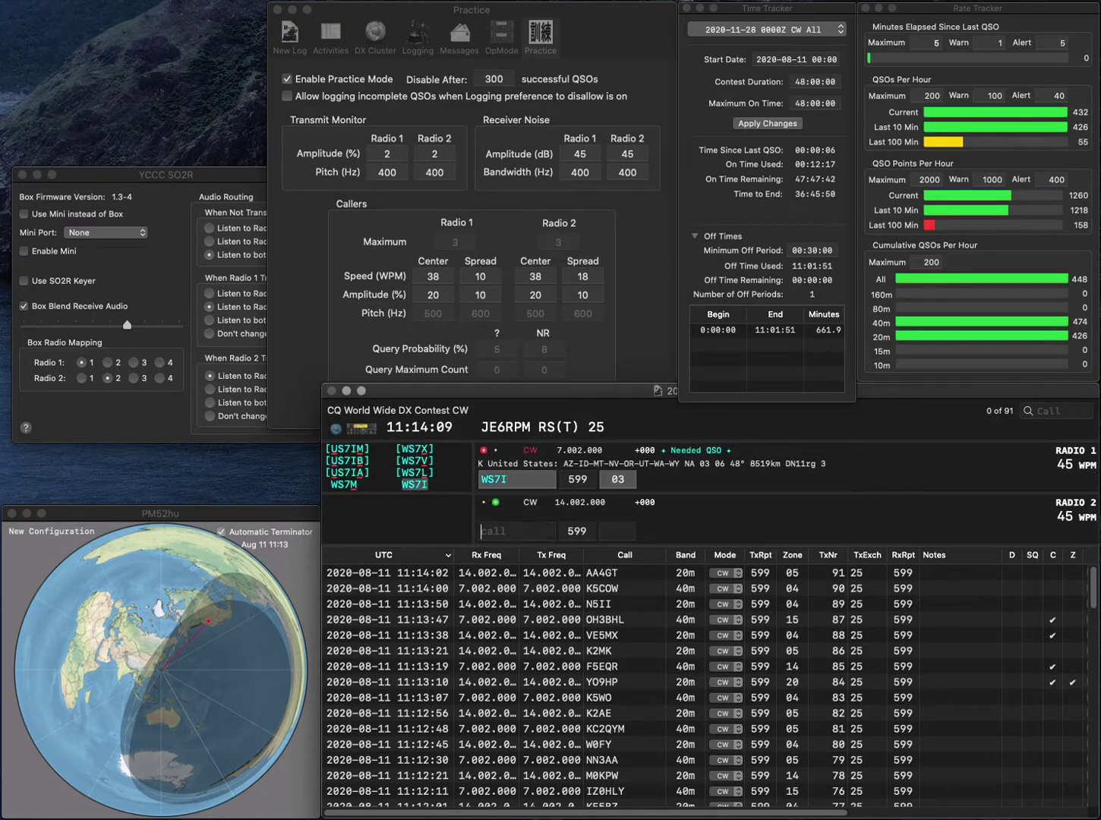
pyautogui.write('A7')
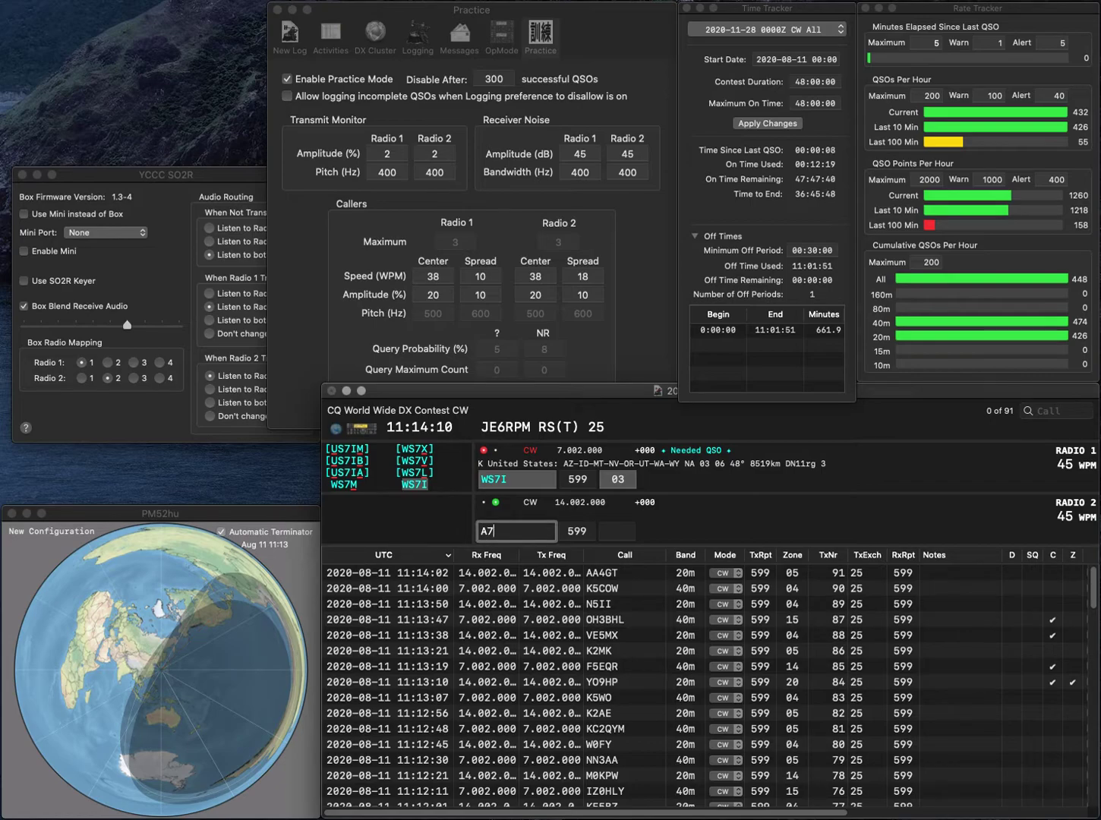
pyautogui.write('DD')
pyautogui.press('Up')
pyautogui.write('9')
pyautogui.press('Return')
pyautogui.press('Return')
pyautogui.press('Tab')
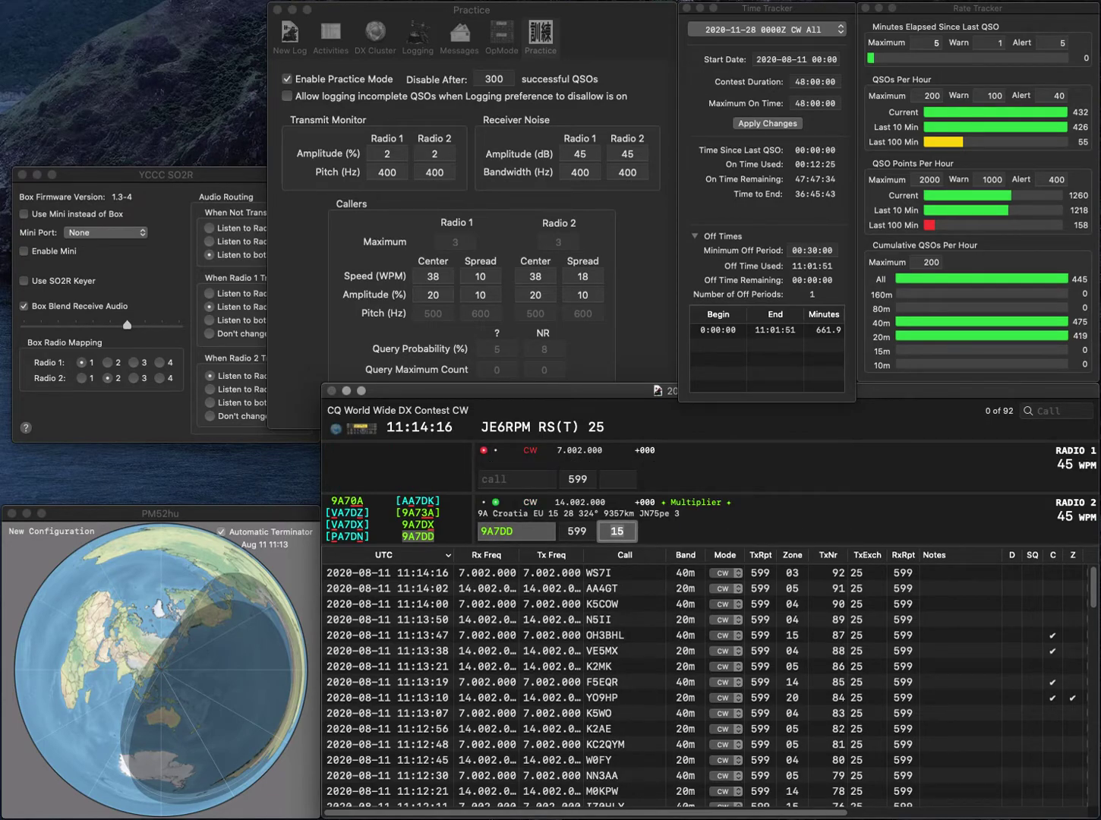
pyautogui.press('Return')
pyautogui.write('AE9K')
pyautogui.press('Return')
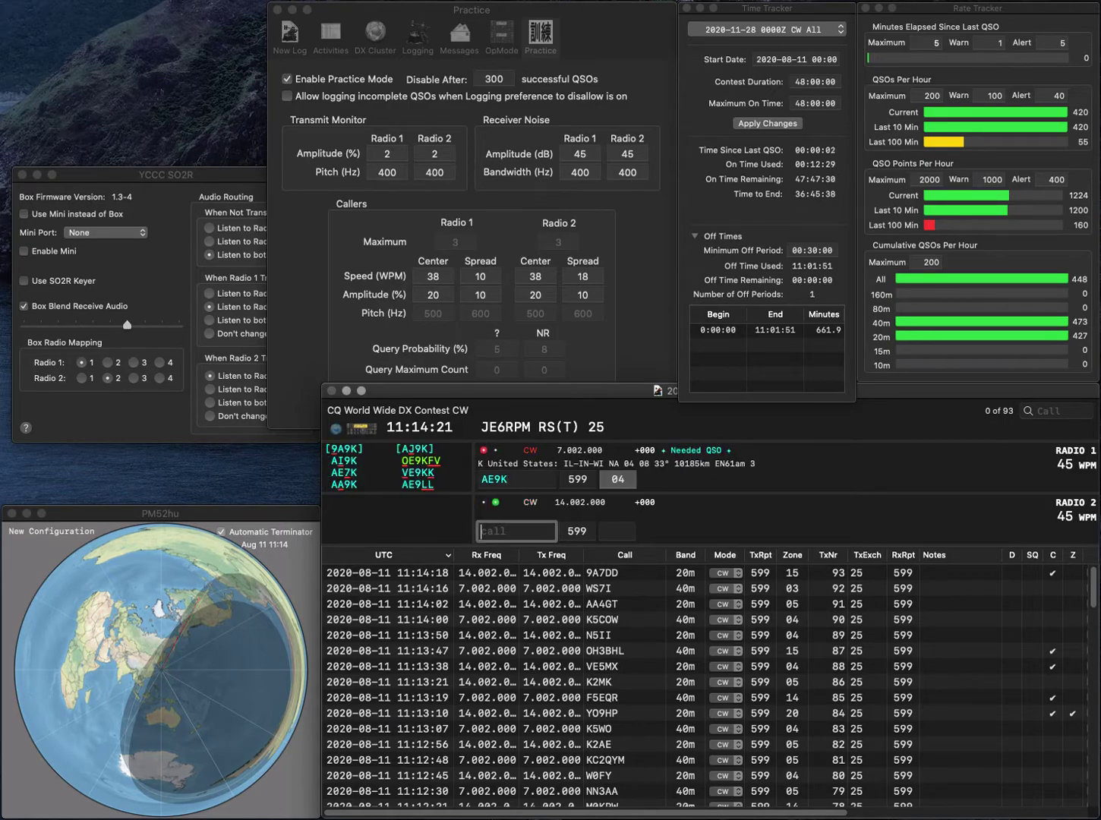
pyautogui.write('VA3')
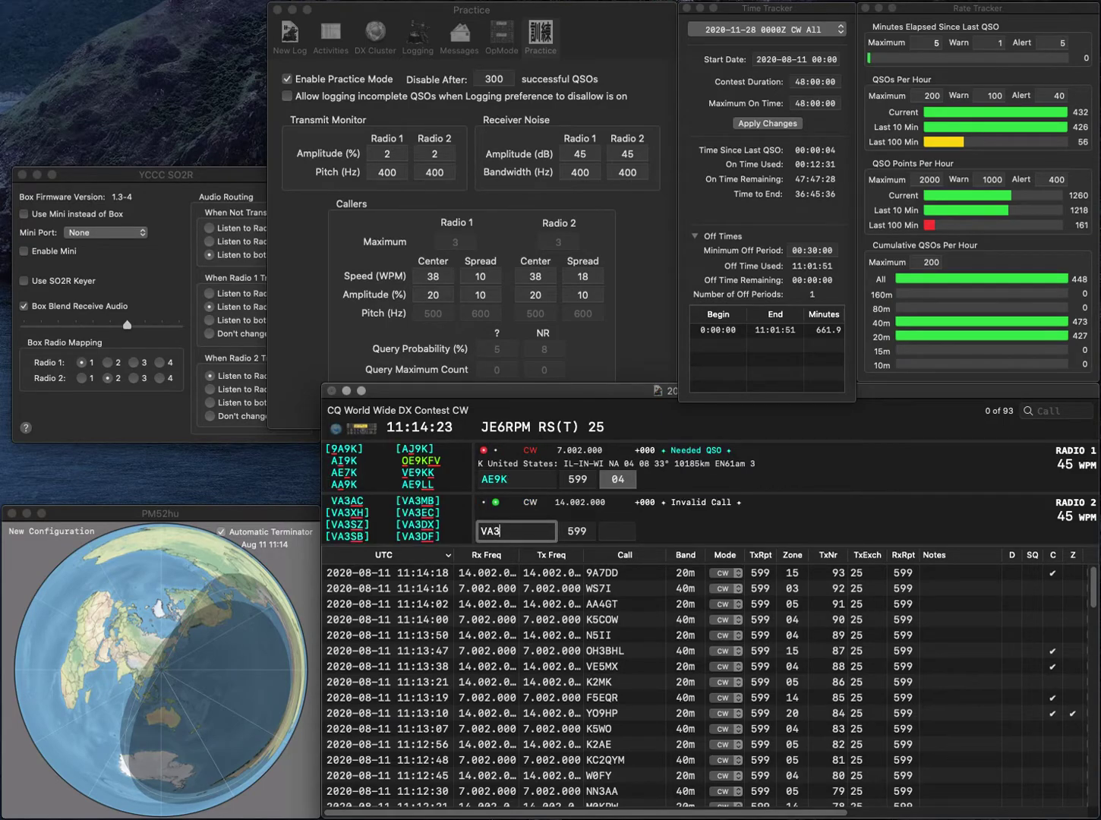
pyautogui.write('DN')
pyautogui.press('Return')
pyautogui.press('BackSpace')
pyautogui.write('7')
pyautogui.press('Return')
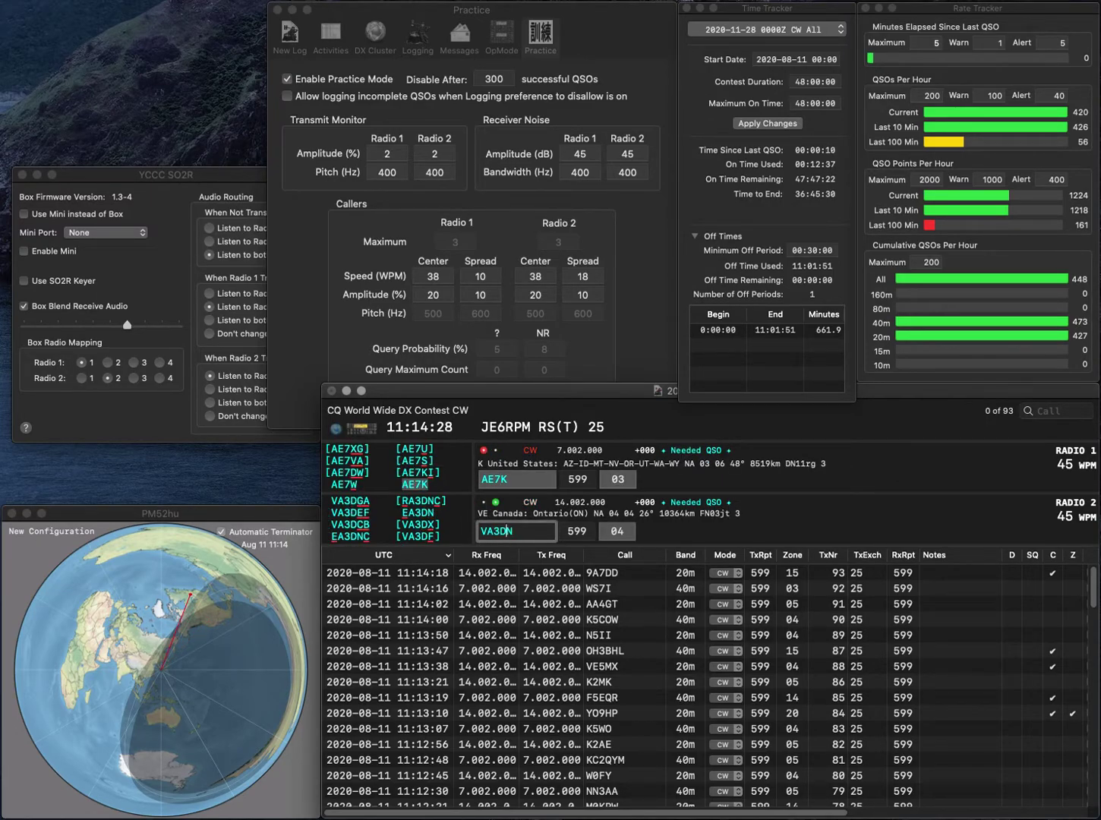
pyautogui.press('BackSpace')
pyautogui.write('2')
pyautogui.press('Right')
pyautogui.press('BackSpace')
pyautogui.write('B')
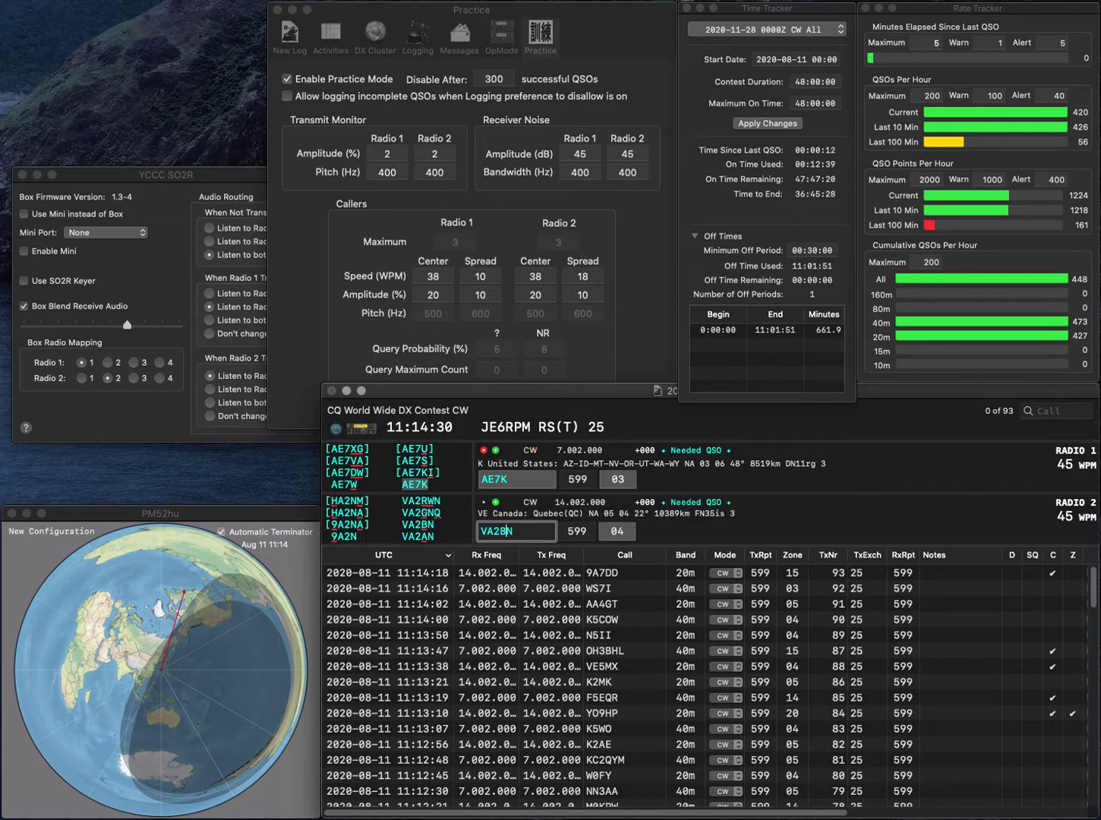
pyautogui.press('Return')
pyautogui.press('space')
pyautogui.press('space')
pyautogui.press('Return')
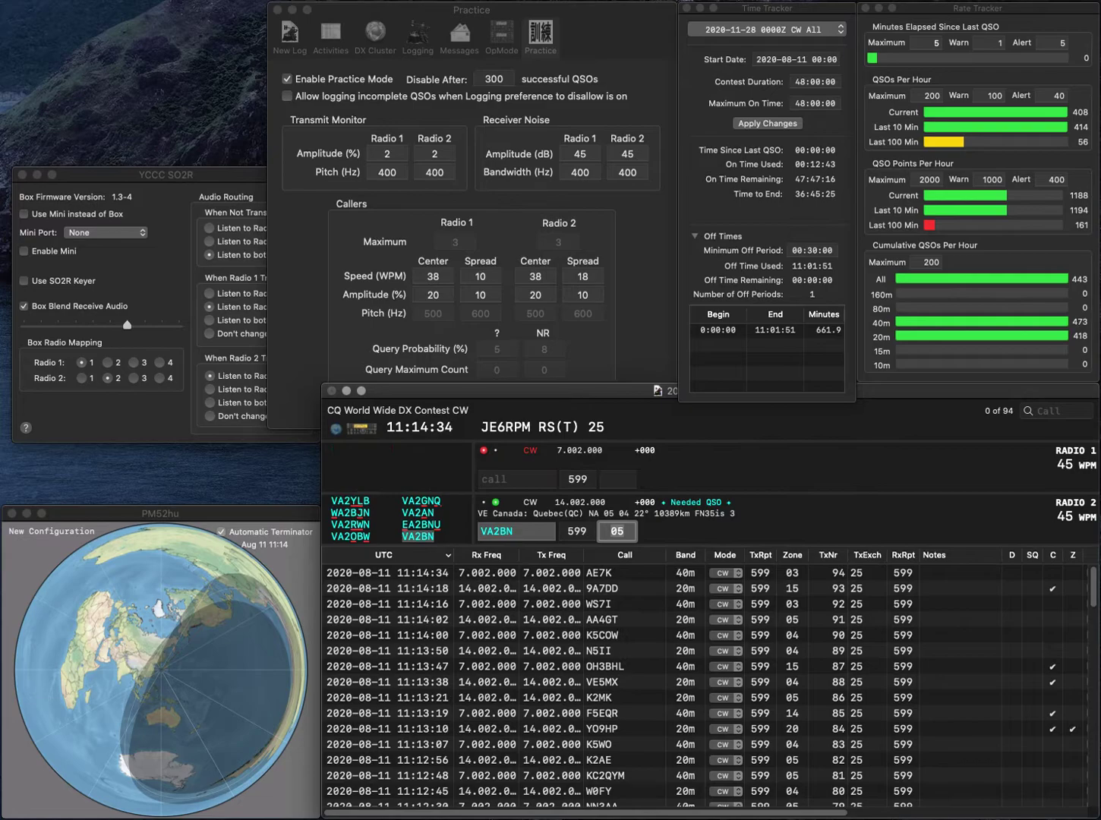
pyautogui.press('Return')
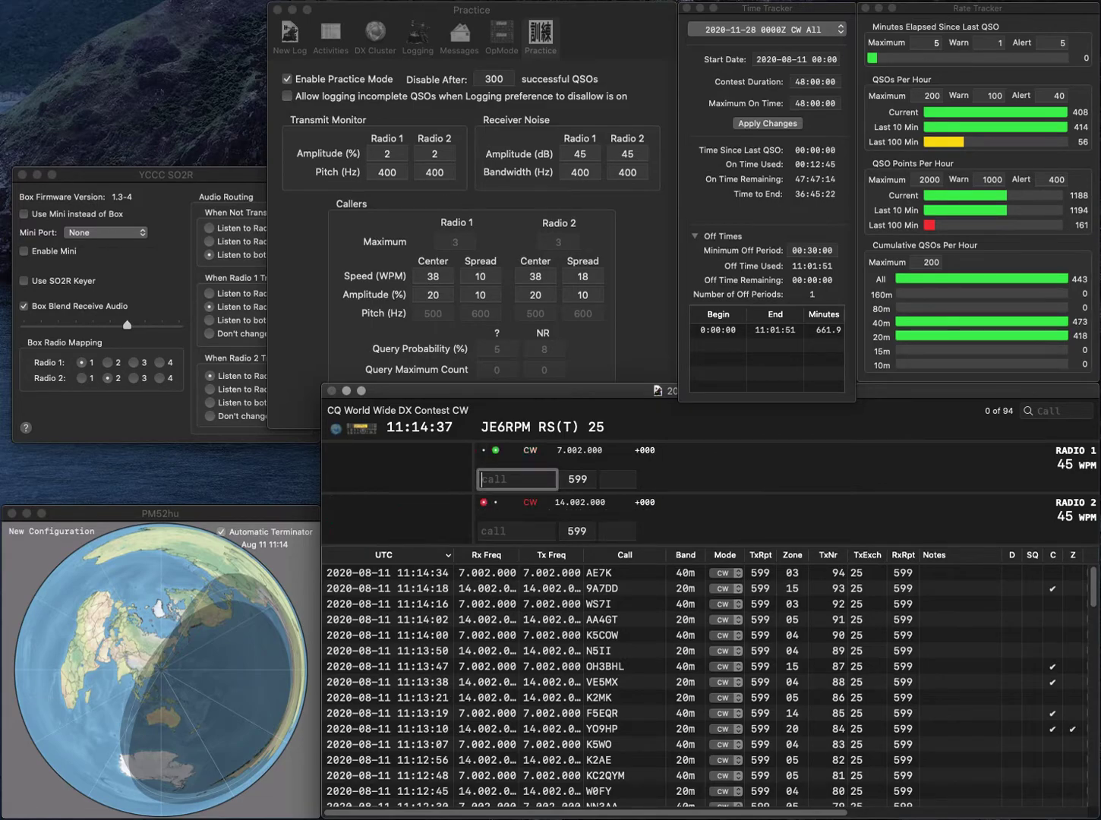
pyautogui.write('A')
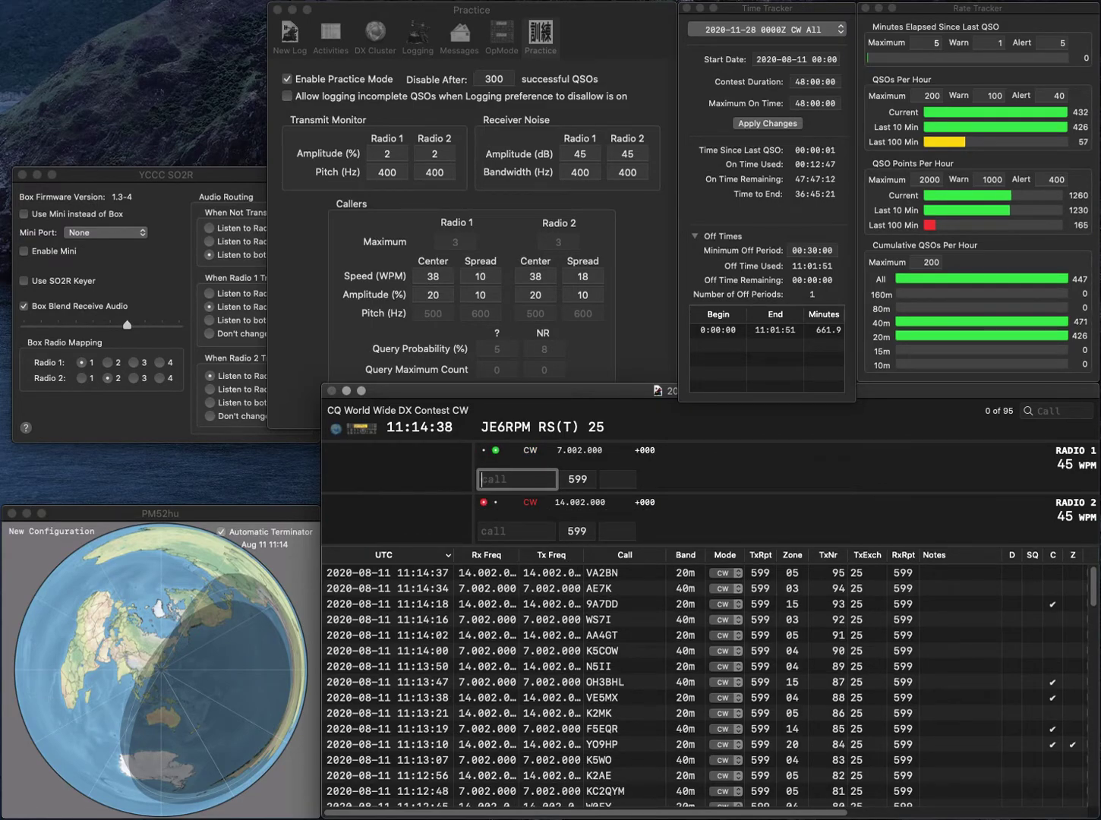
pyautogui.press('Return')
pyautogui.write('Q')
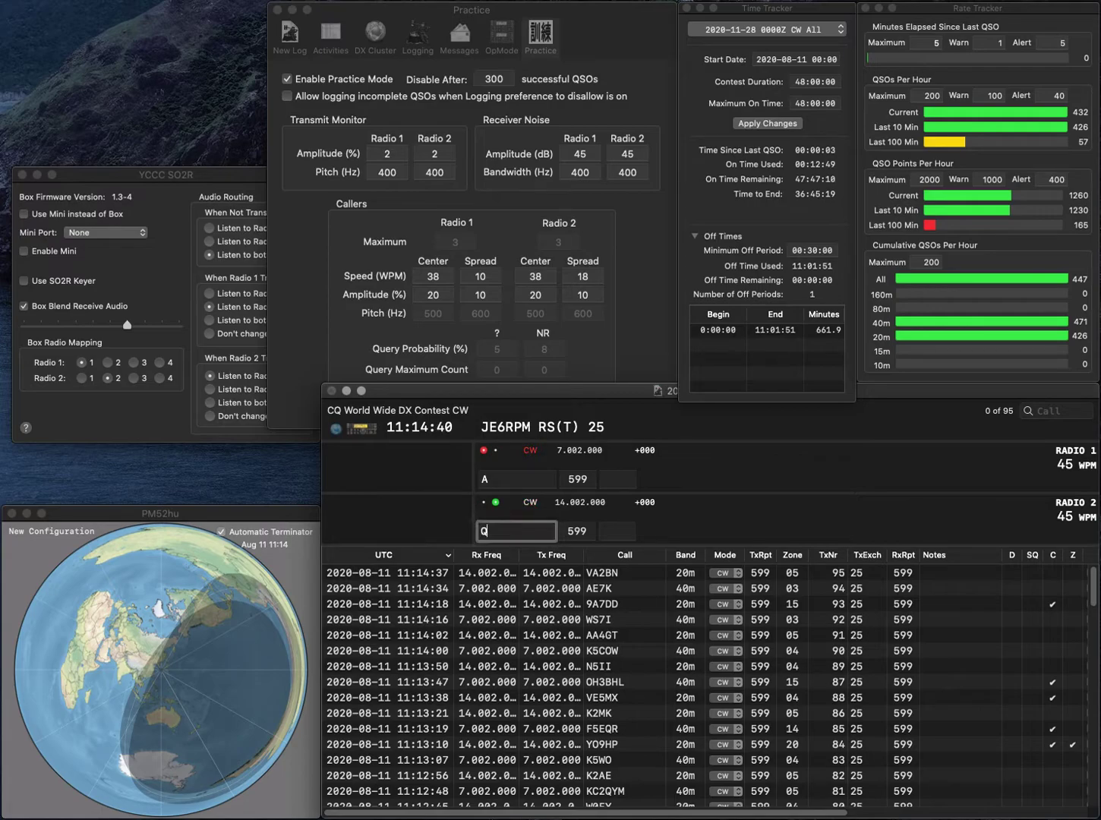
pyautogui.write('9IWT')
pyautogui.press('Return')
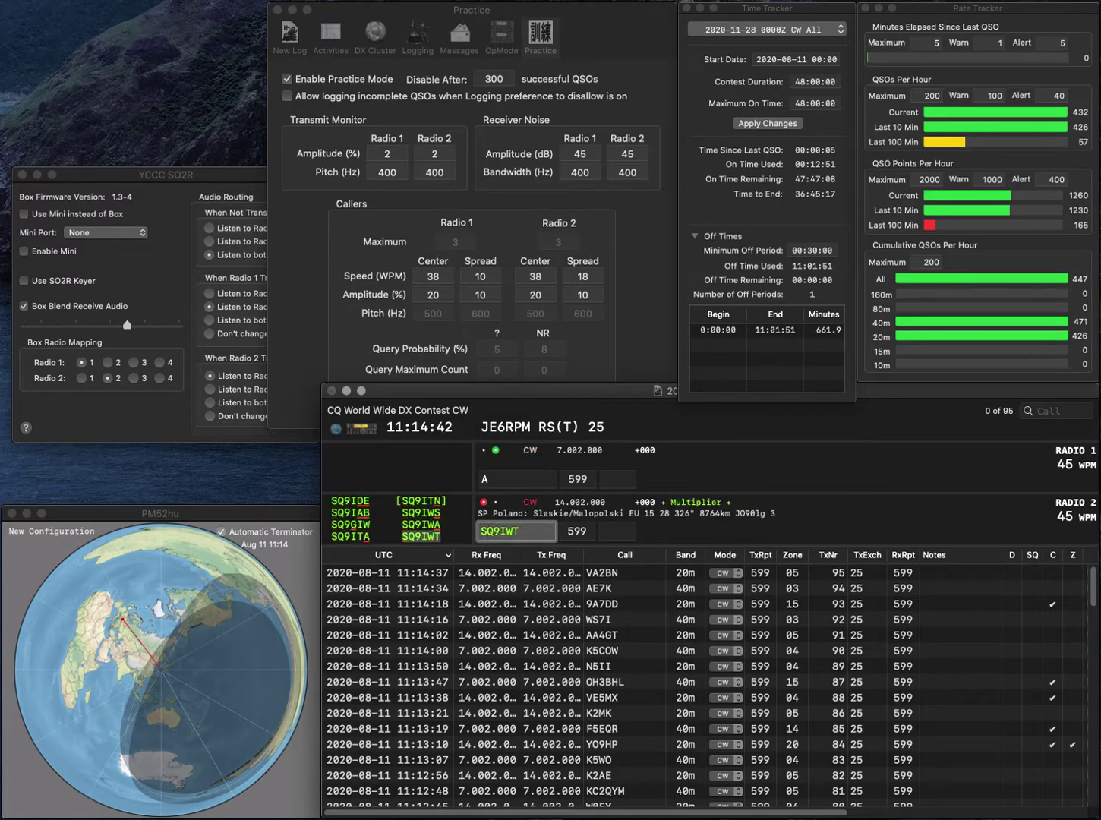
pyautogui.write('52')
pyautogui.press('BackSpace')
pyautogui.write('1')
pyautogui.press('Left')
pyautogui.press('Left')
pyautogui.write('S')
pyautogui.press('Return')
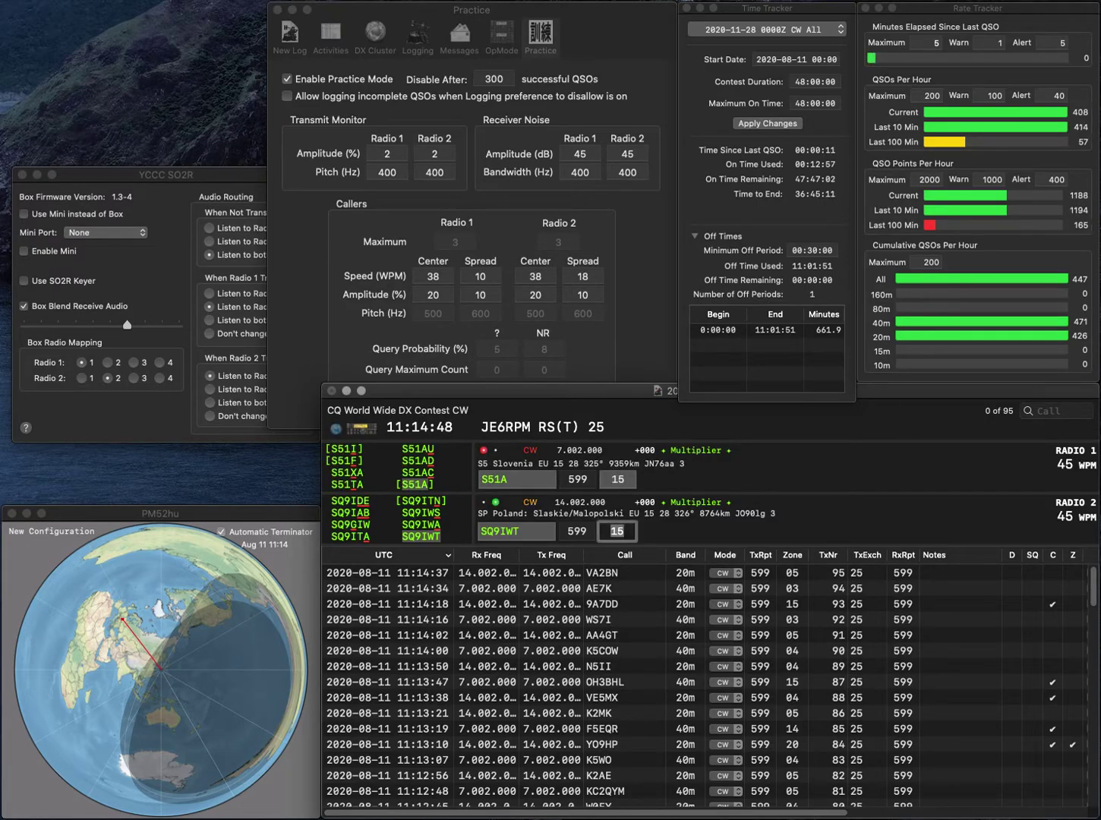
pyautogui.press('Return')
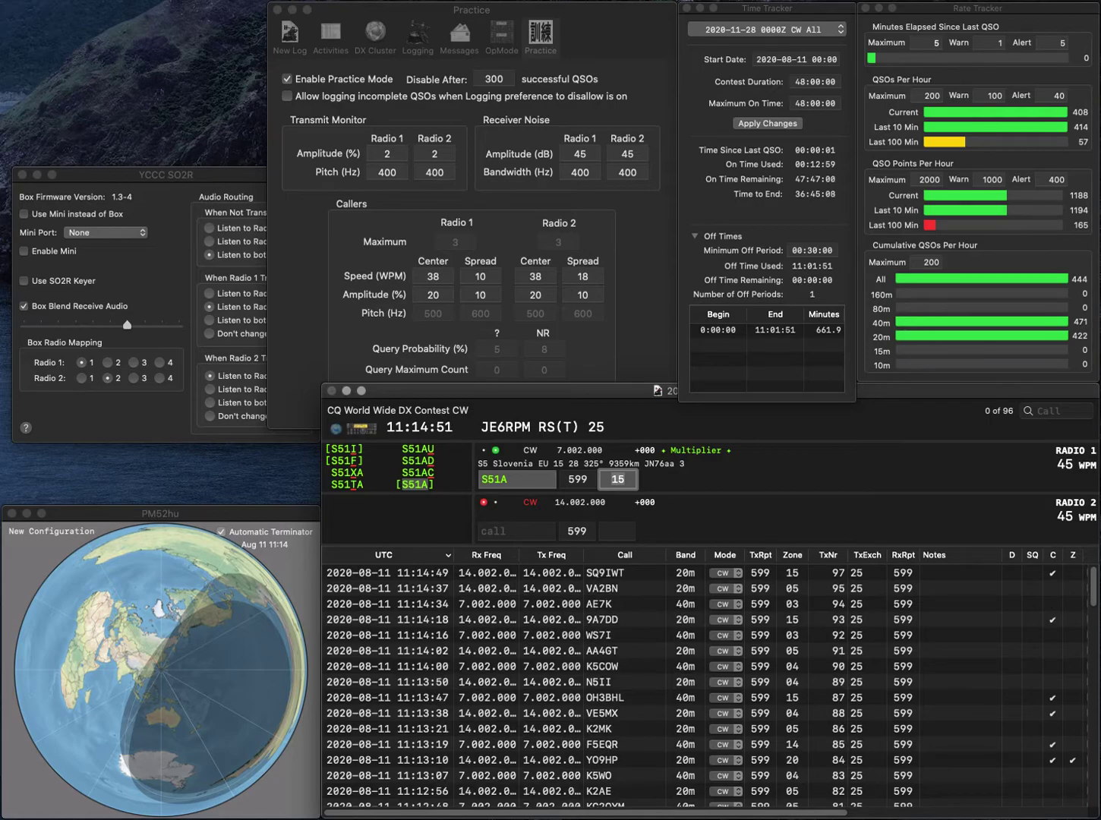
pyautogui.press('Return')
pyautogui.write('E')
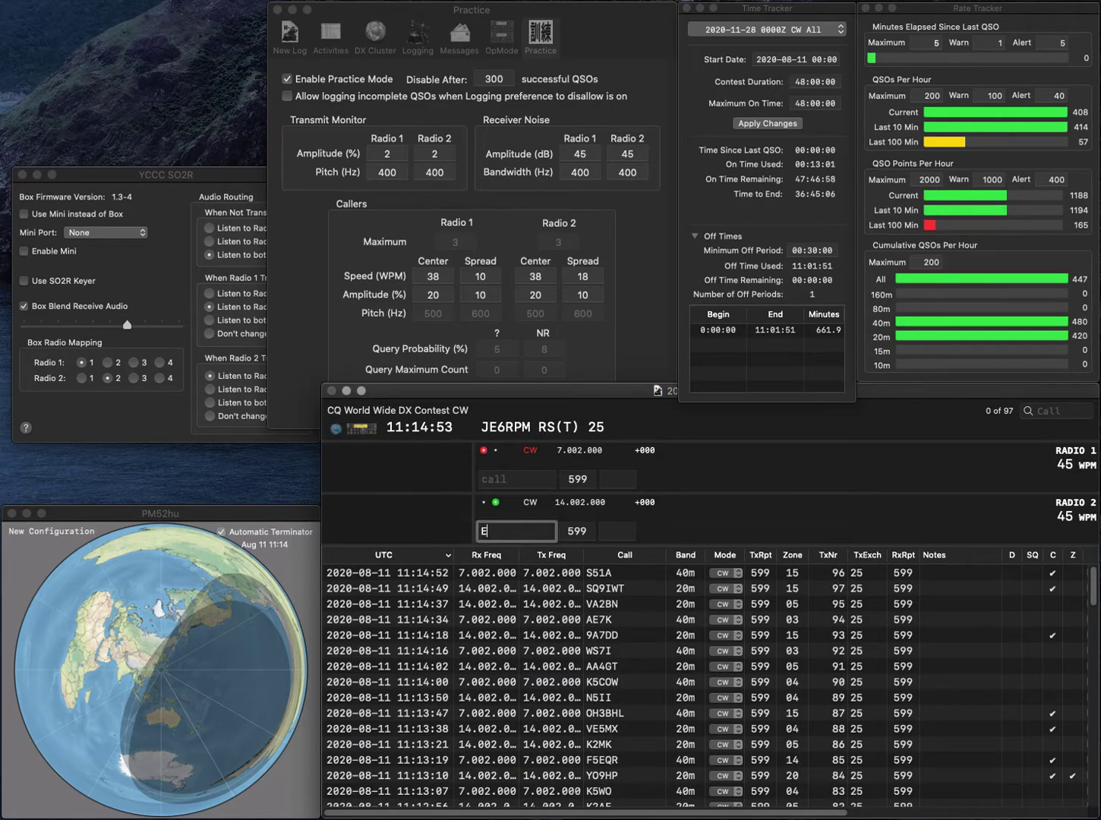
pyautogui.write('U1XX')
pyautogui.press('Return')
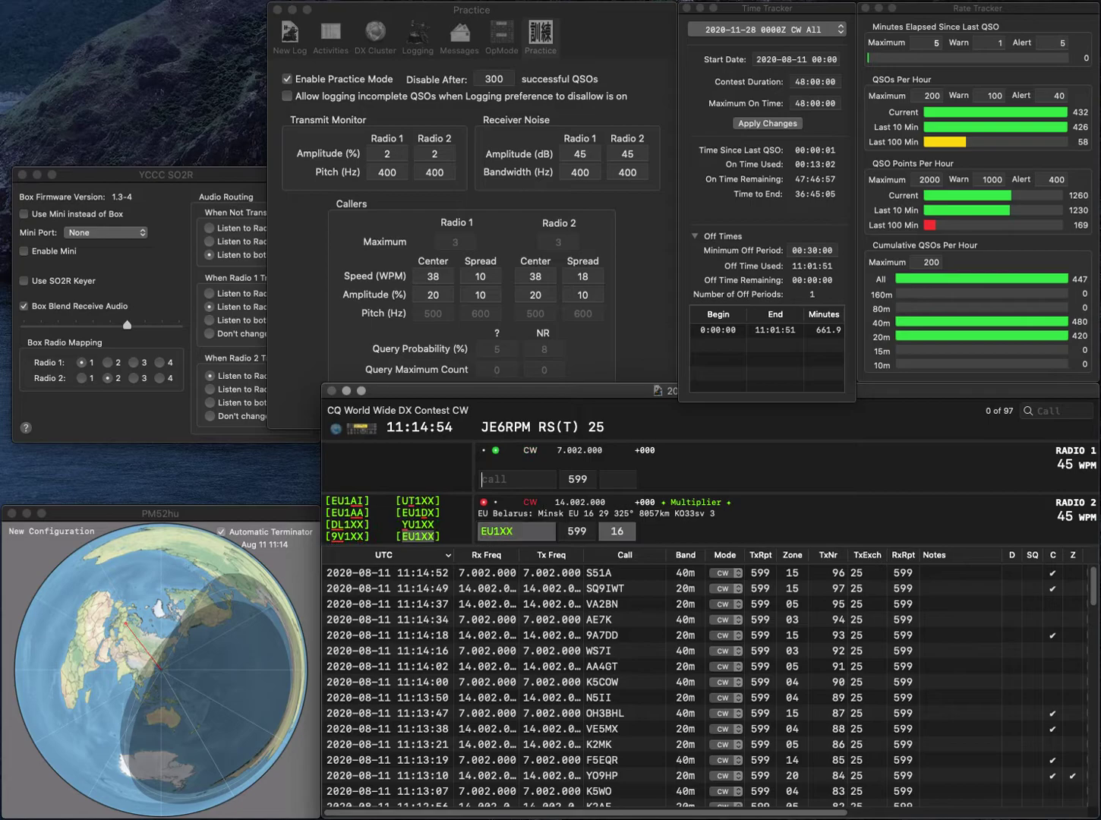
pyautogui.write('KD9S')
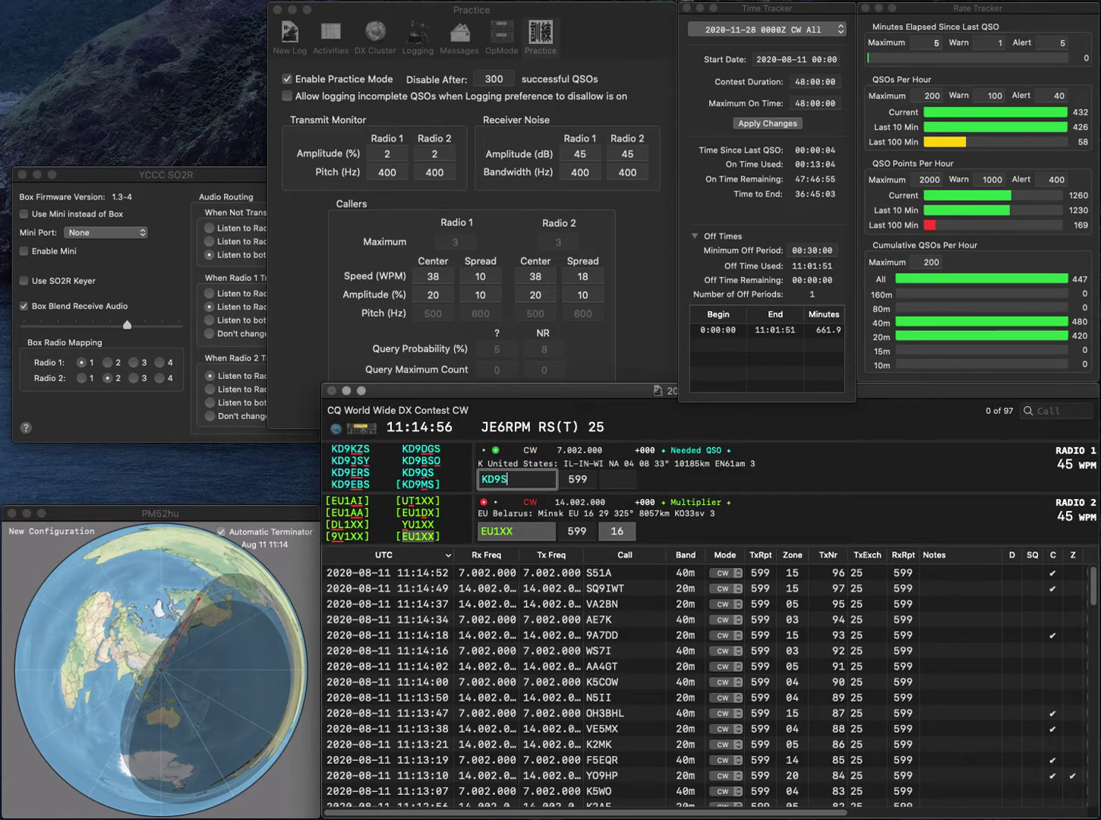
pyautogui.write('V')
pyautogui.press('Return')
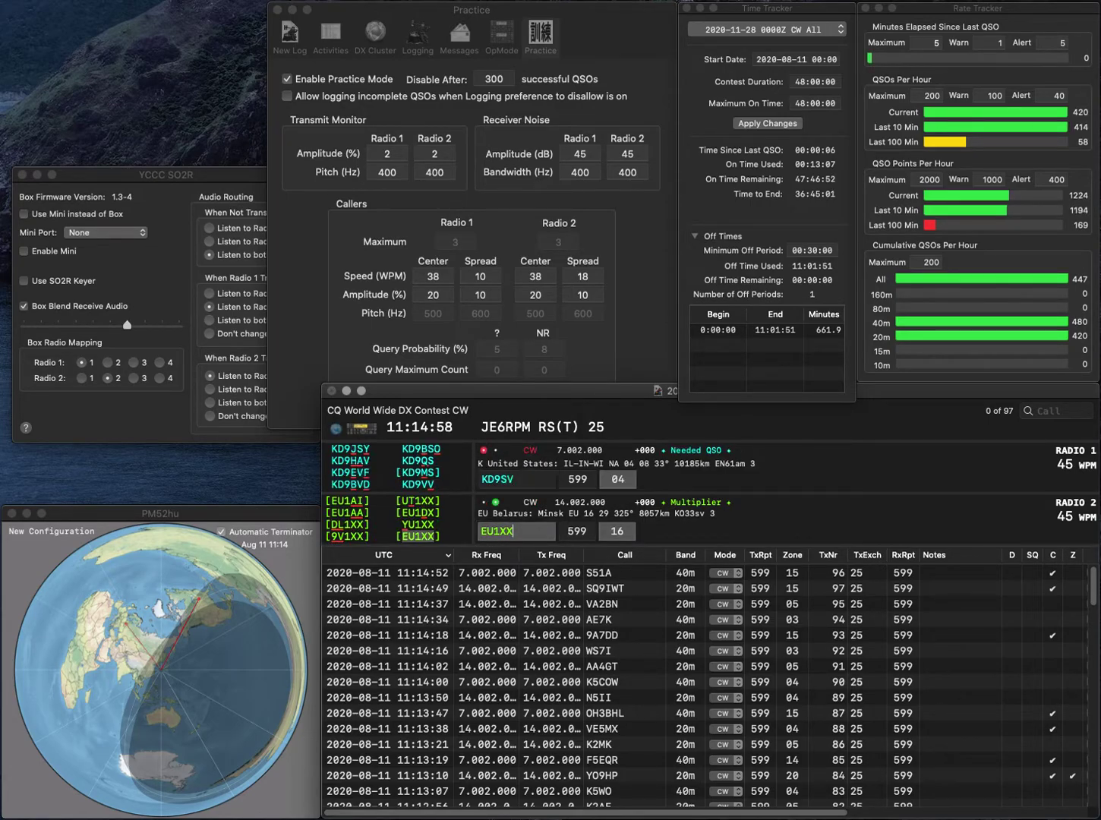
pyautogui.press('Return')
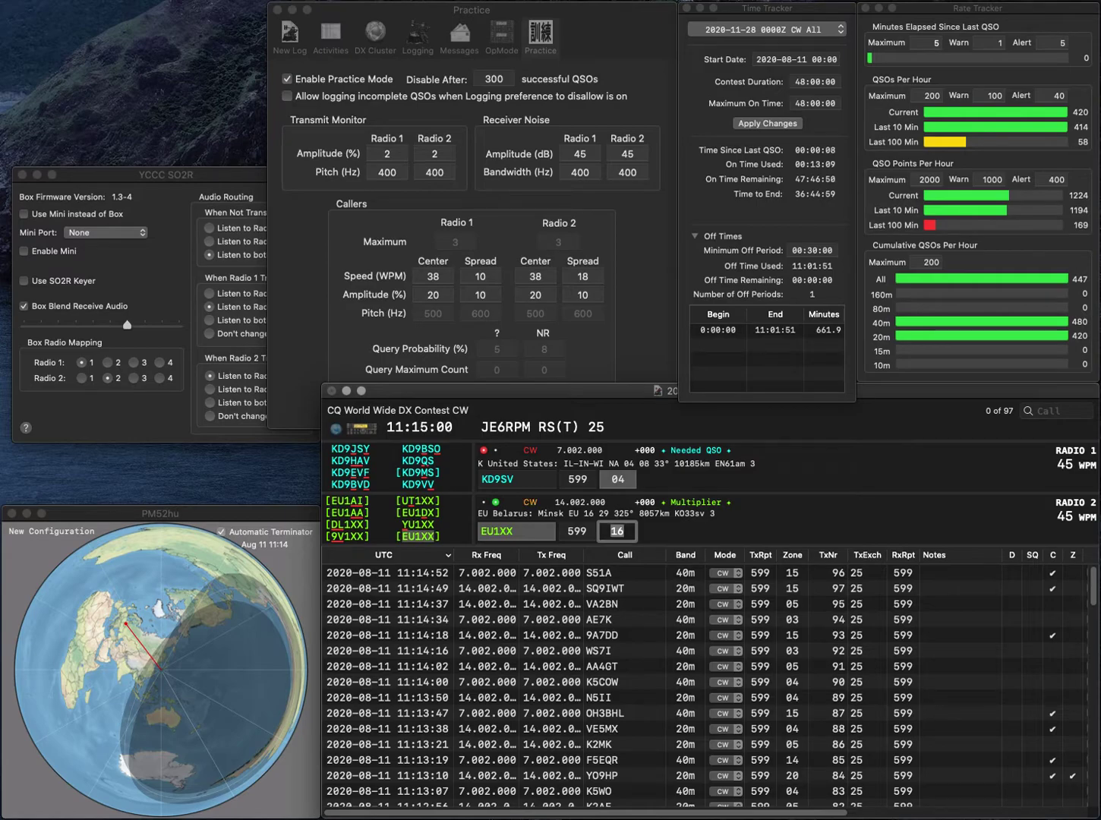
pyautogui.press('Left')
pyautogui.press('BackSpace')
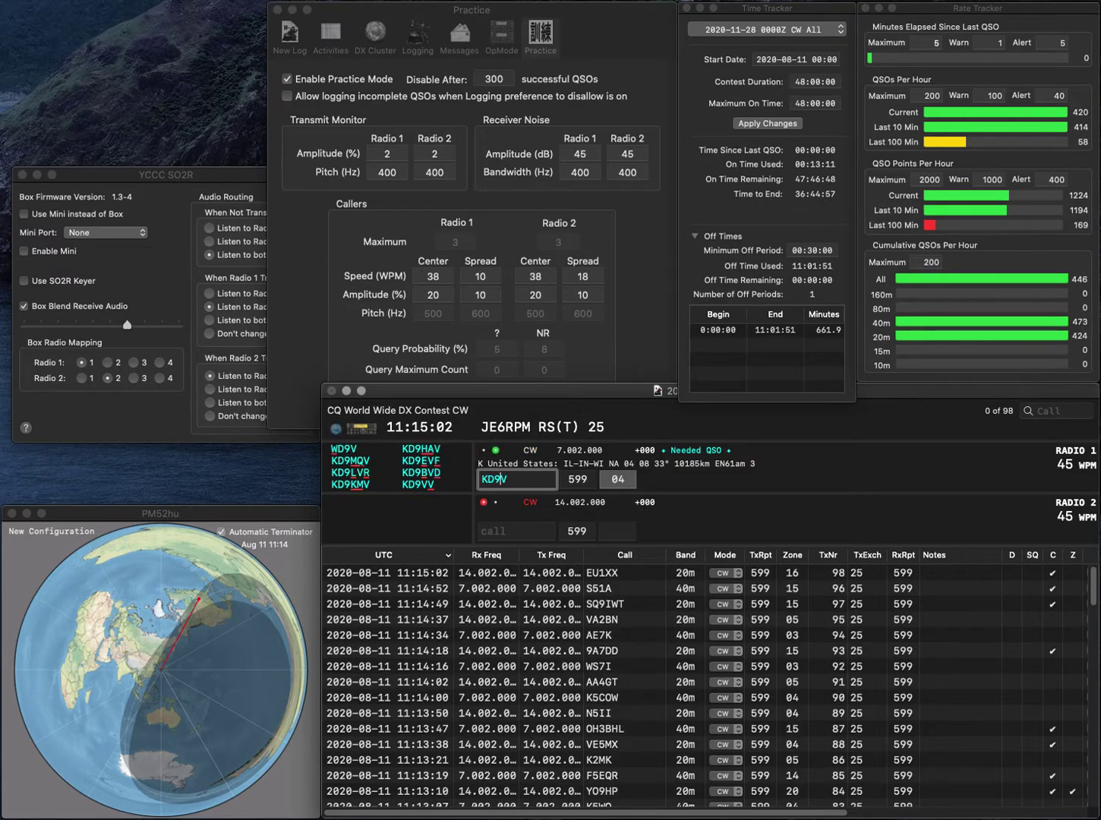
pyautogui.press('BackSpace')
pyautogui.write('HAV')
pyautogui.press('\\')
pyautogui.press('Return')
pyautogui.press('\\')
pyautogui.press('Return')
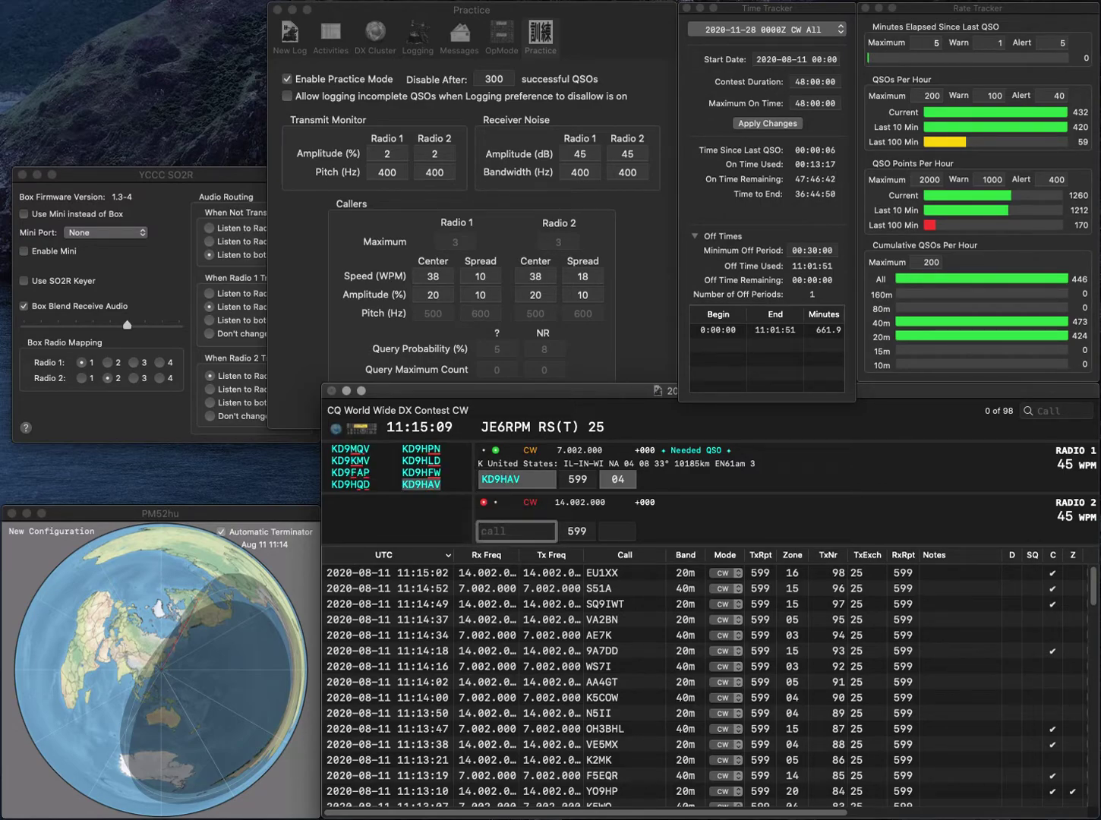
# - Enter the partial call DM5 on Radio 2 and send it, then return to Radio 1
pyautogui.write('DM4')
pyautogui.press('BackSpace')
pyautogui.write('5')
pyautogui.press('Return')
pyautogui.press('\\')
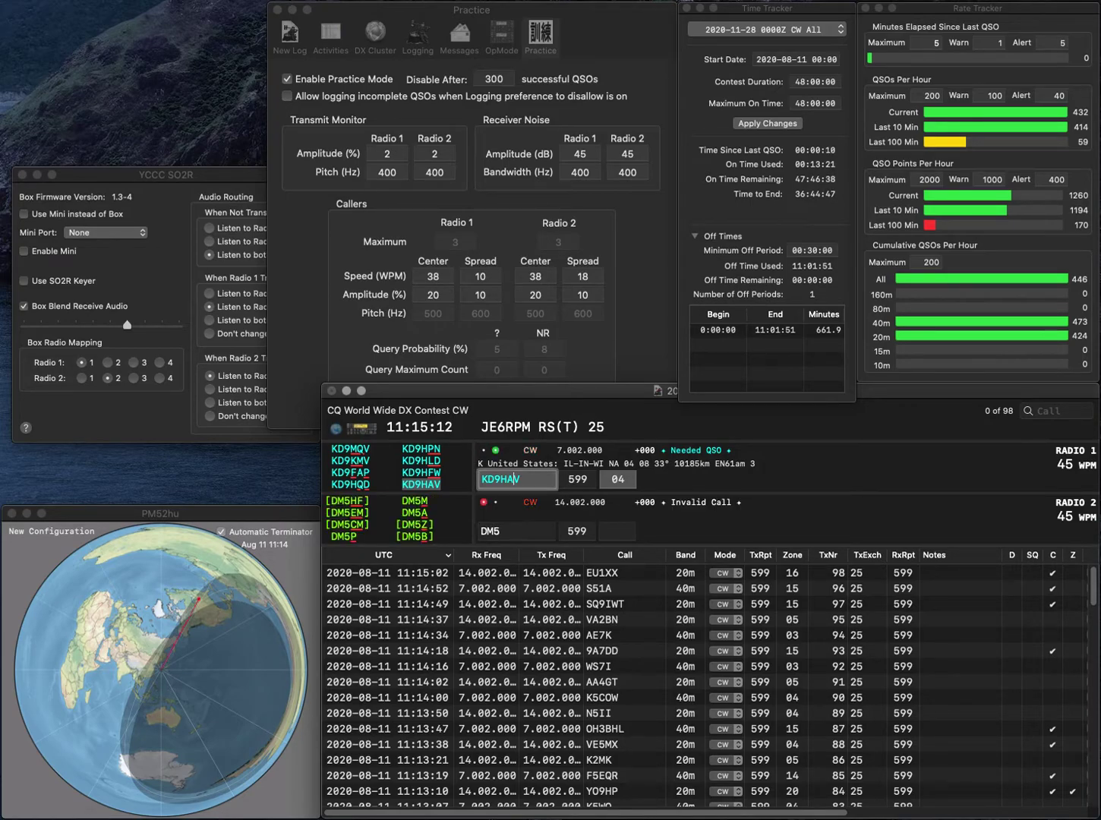
pyautogui.press('Tab')
pyautogui.press('Return')
pyautogui.press('\\')
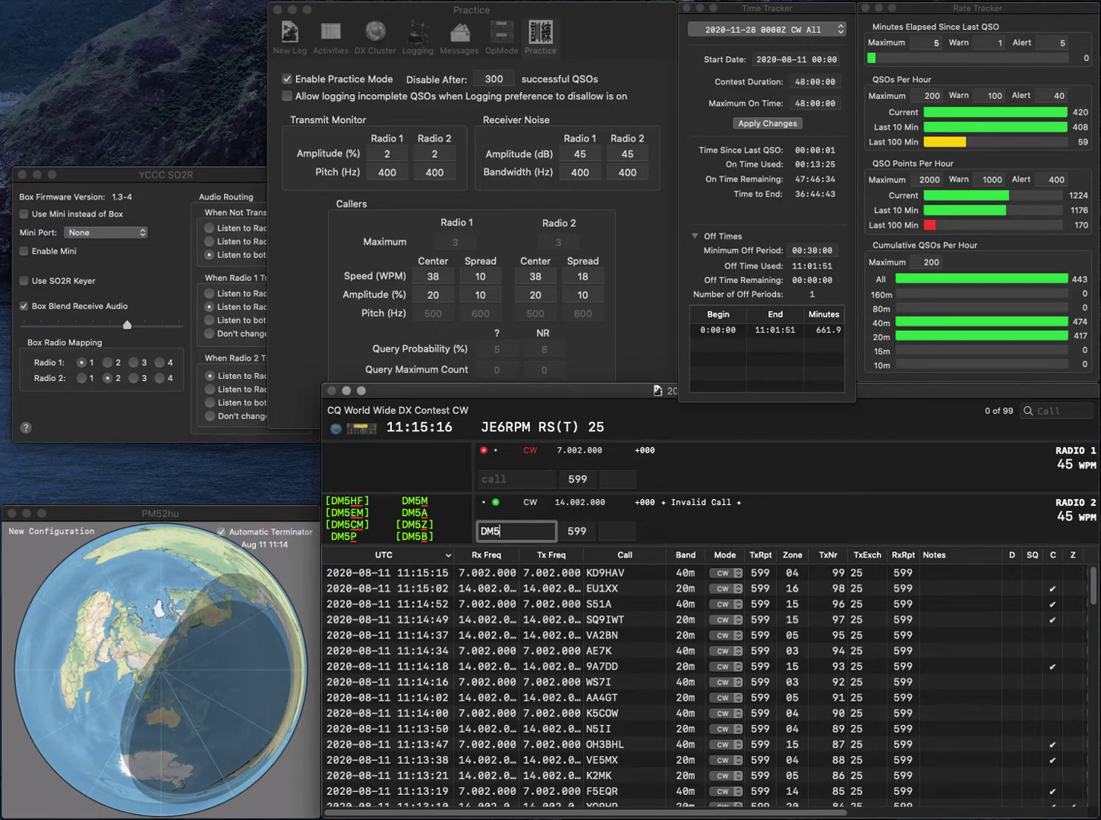
pyautogui.write('W')
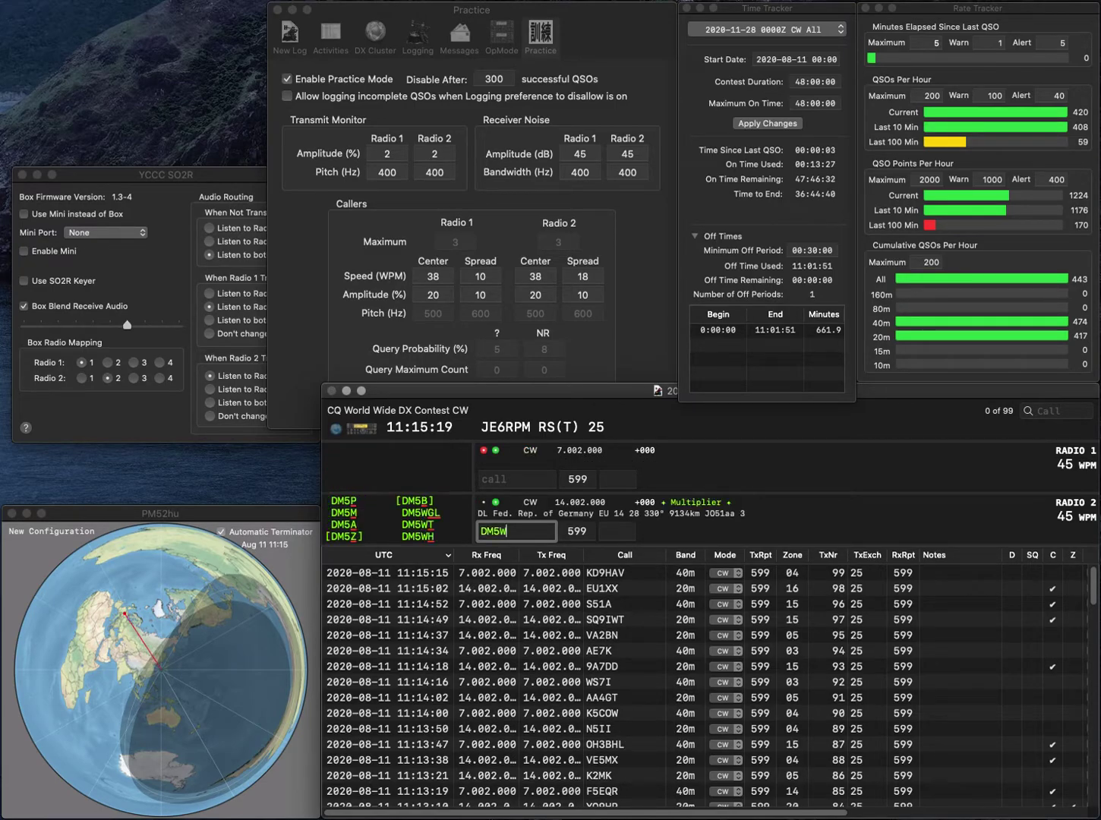
pyautogui.write('GL')
pyautogui.press('Return')
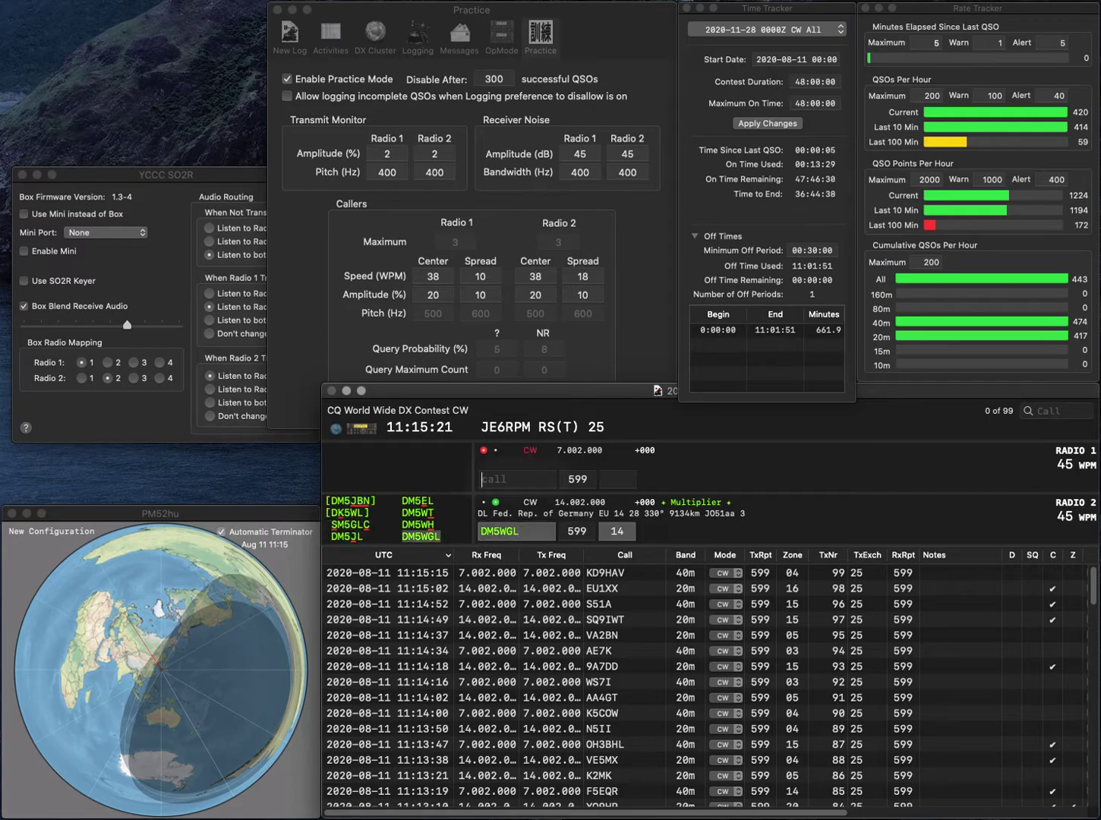
pyautogui.write('P')
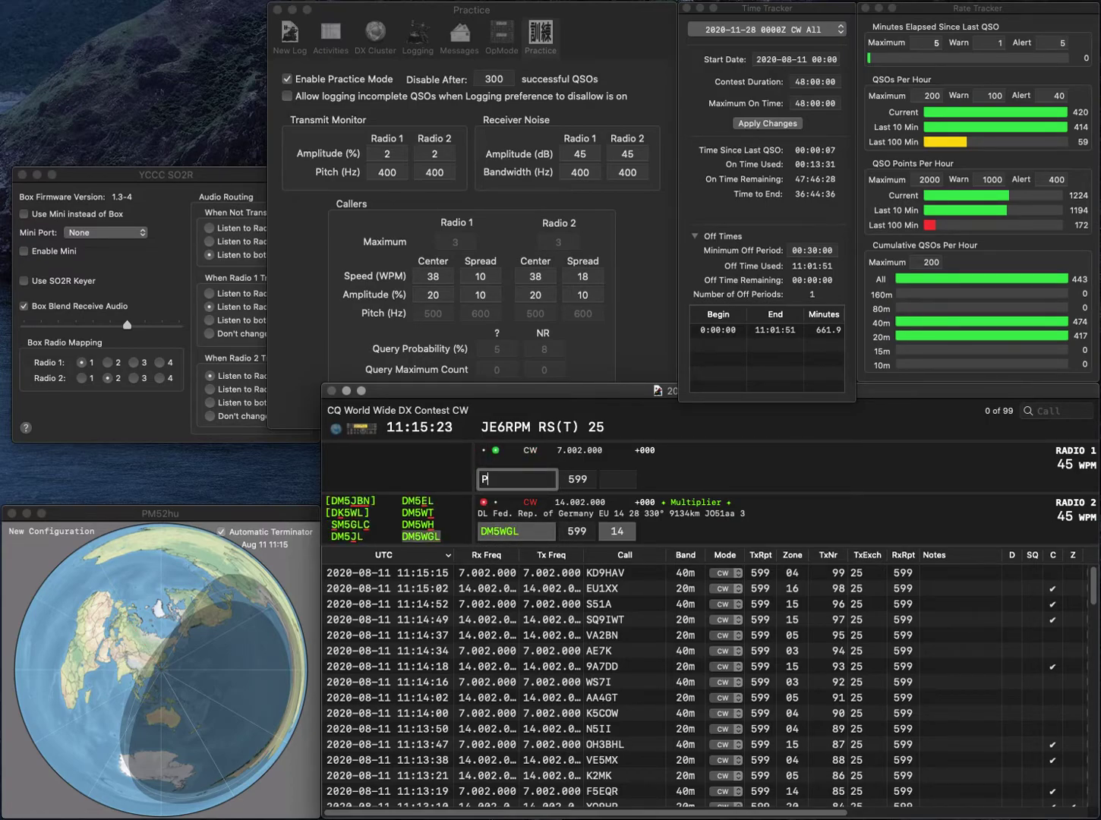
pyautogui.write('40L')
pyautogui.press('Return')
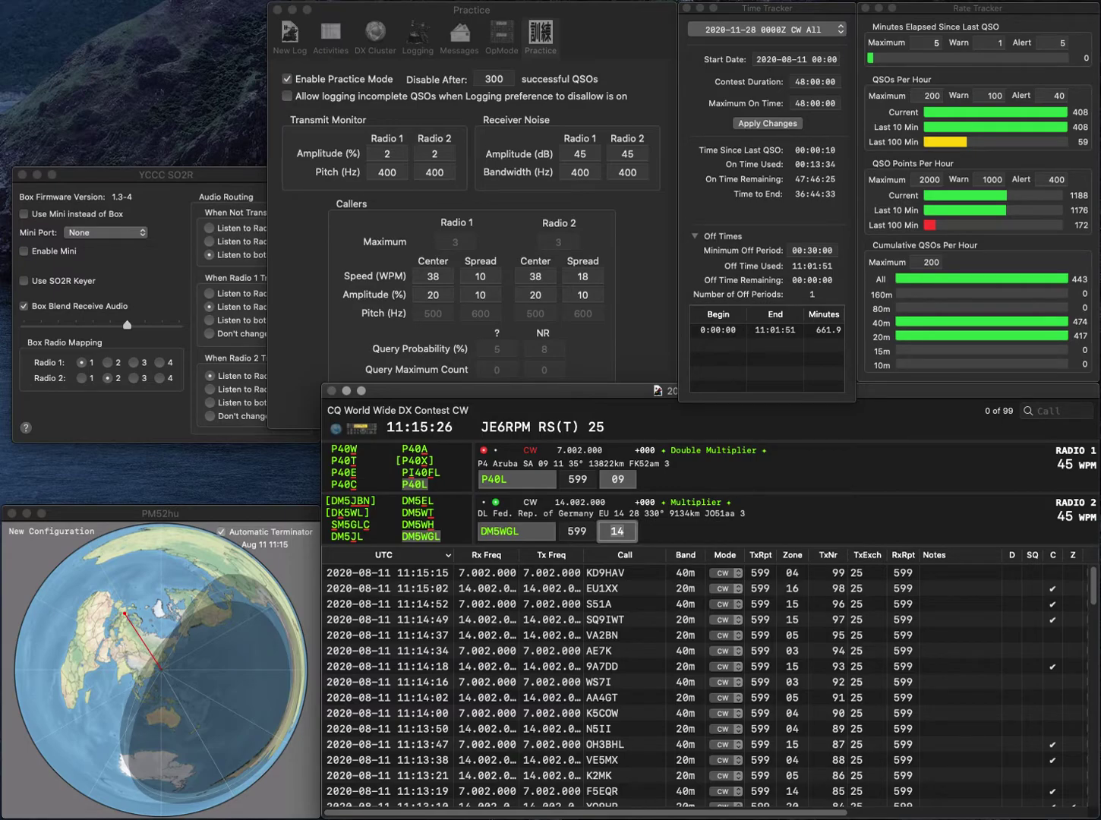
pyautogui.press('Return')
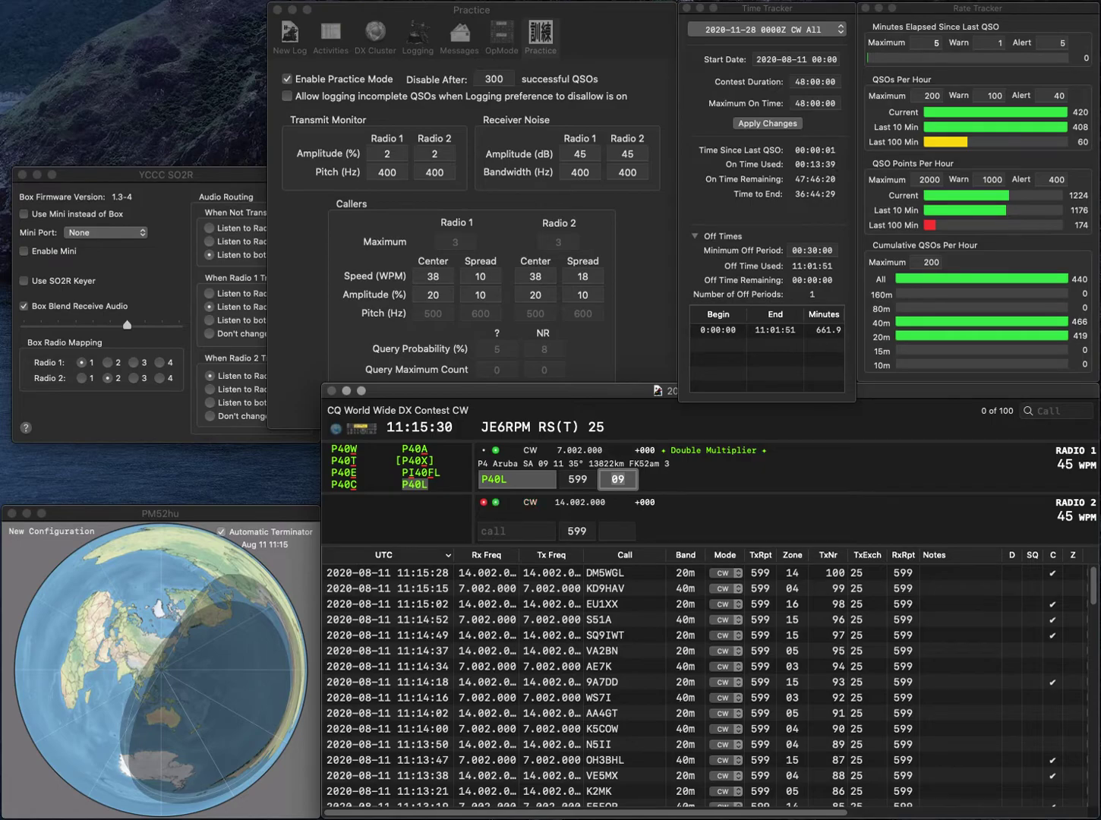
# - Correct the Radio 1 call to PV0L and send it
pyautogui.press('space')
pyautogui.press('Left')
pyautogui.press('Left')
pyautogui.press('BackSpace')
pyautogui.write('V')
pyautogui.press('Return')
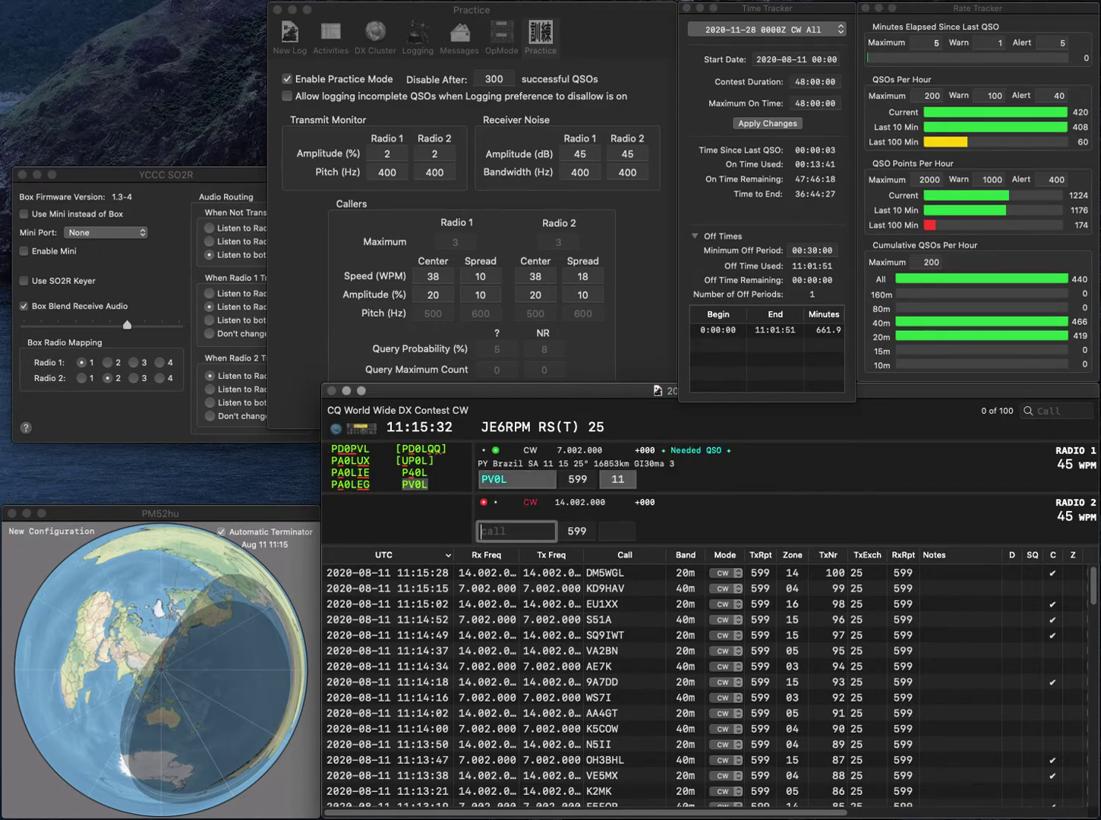
pyautogui.write('K')
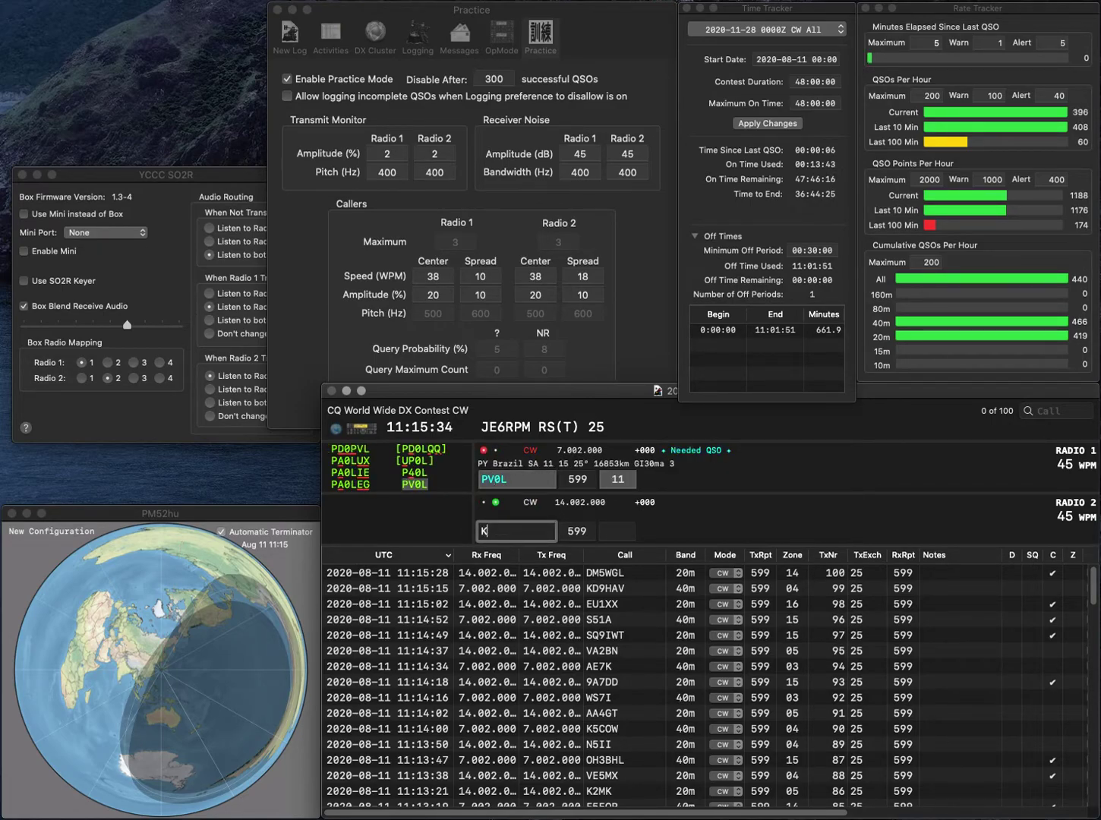
pyautogui.write('2TBC')
pyautogui.press('space')
pyautogui.press('space')
pyautogui.hotkey('ctrl', 'a')
pyautogui.write('O')
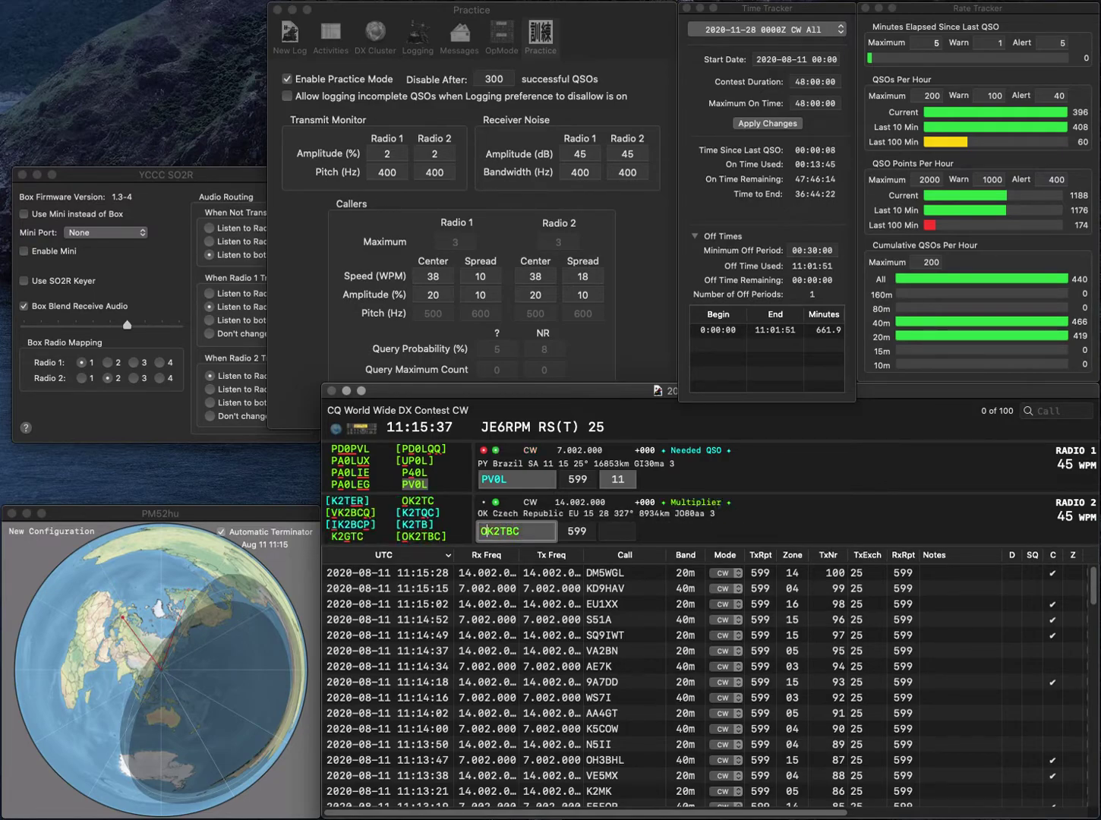
pyautogui.press('Return')
# - Log PV0L in zone 11 on Radio 1 and OK2TBC in zone 15 on Radio 2
pyautogui.press('space')
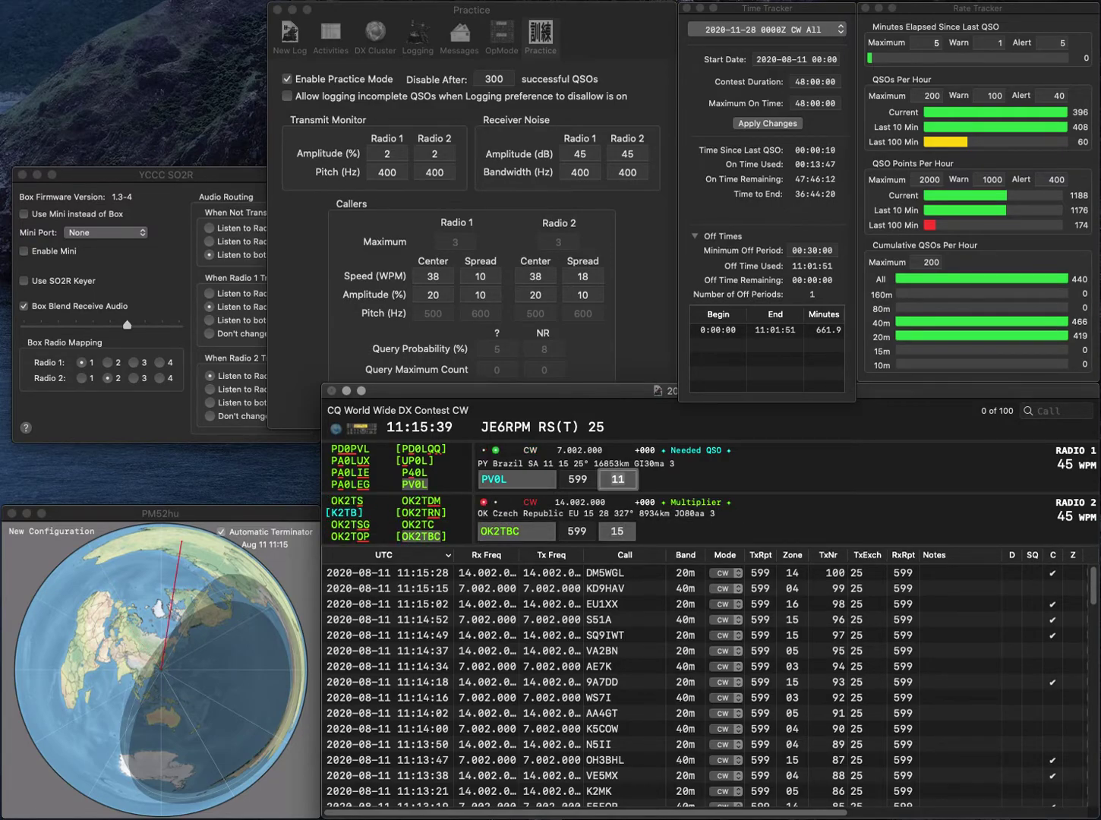
pyautogui.press('Return')
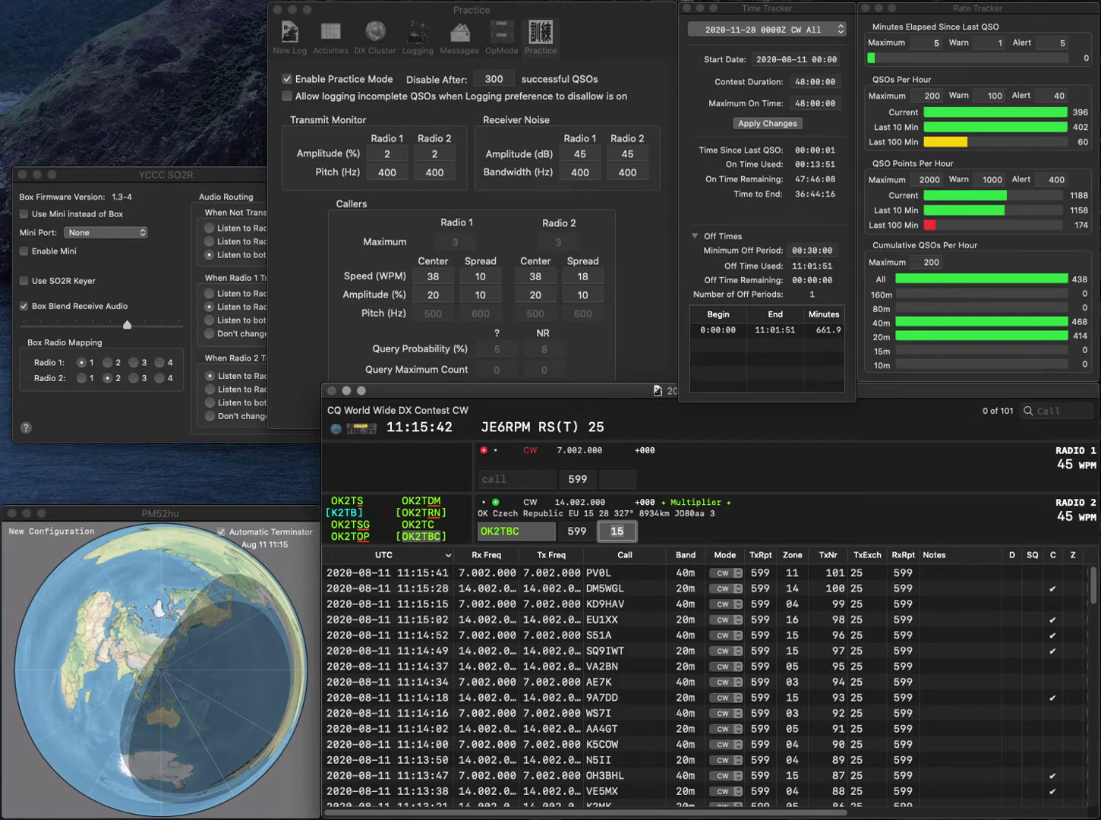
pyautogui.press('Return')
# - Enter the partial call OK1 on Radio 1 and answer W8KHP on Radio 2
pyautogui.write('OK1')
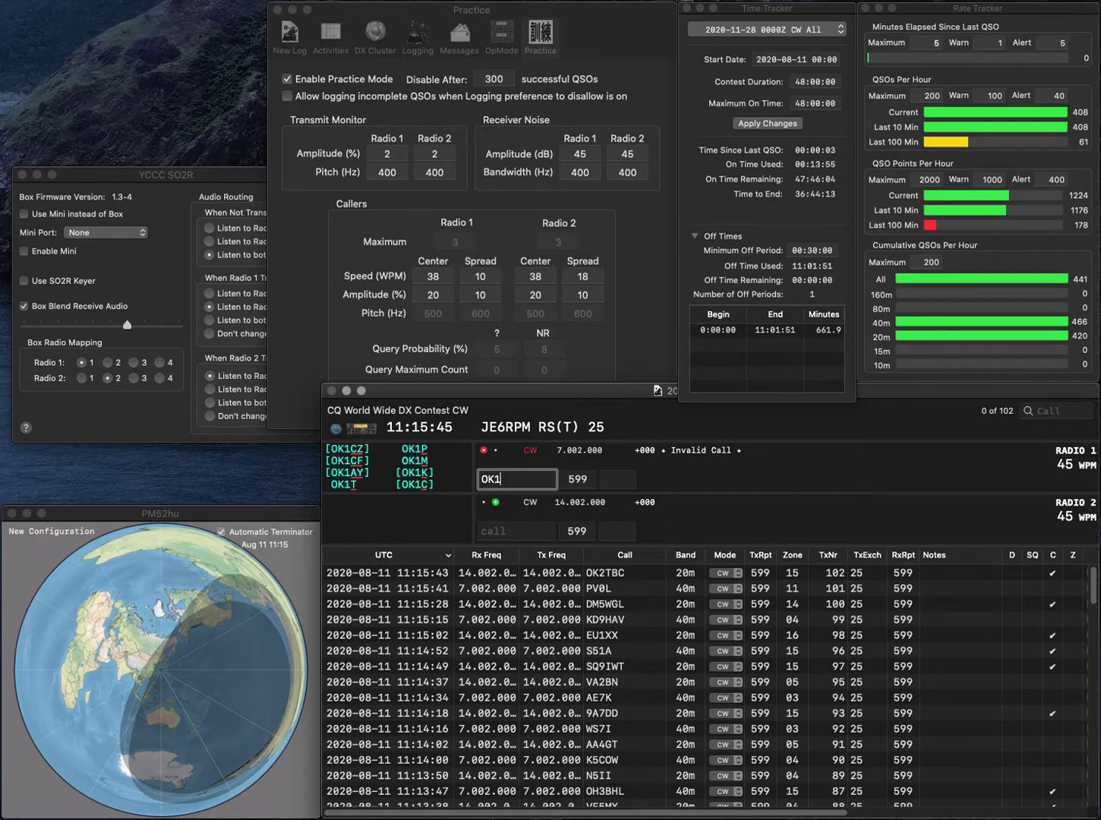
pyautogui.press('\\')
pyautogui.write('W8KHP')
pyautogui.press('Return')
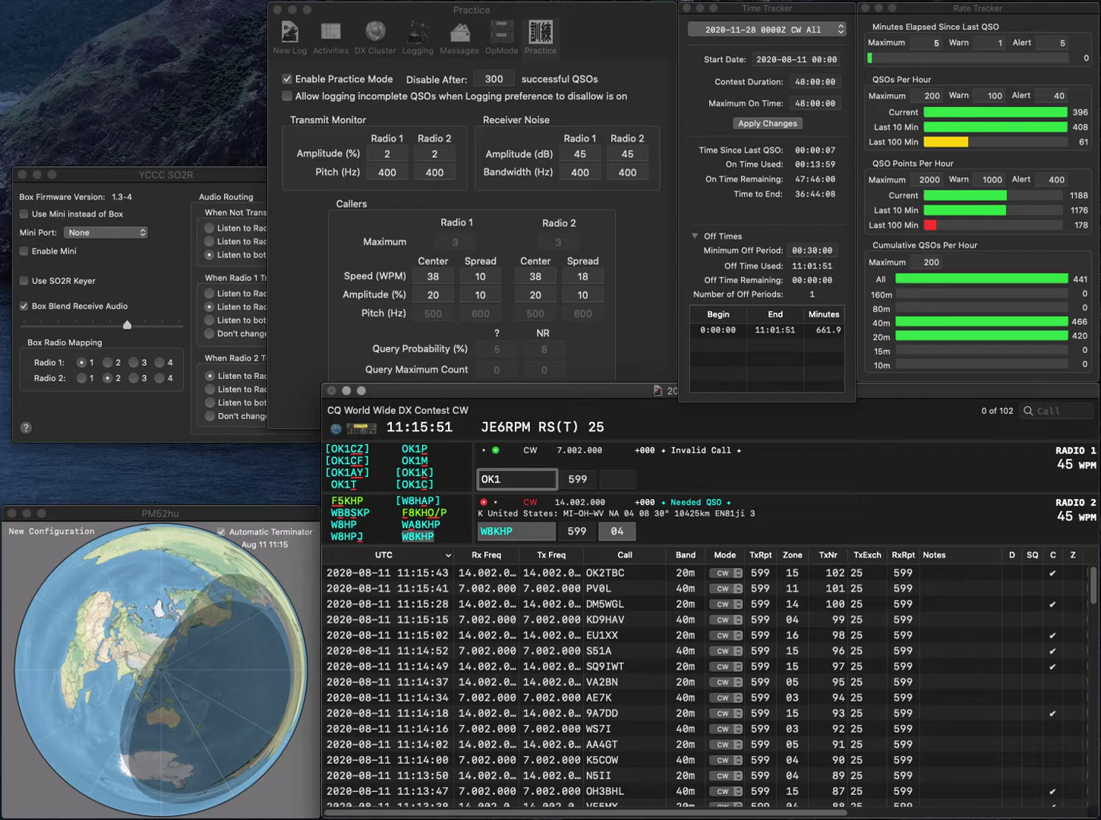
# - Complete the Radio 1 call as OK1AL, logging W8KHP in zone 04 and OK1AL in zone 15
pyautogui.write('AL')
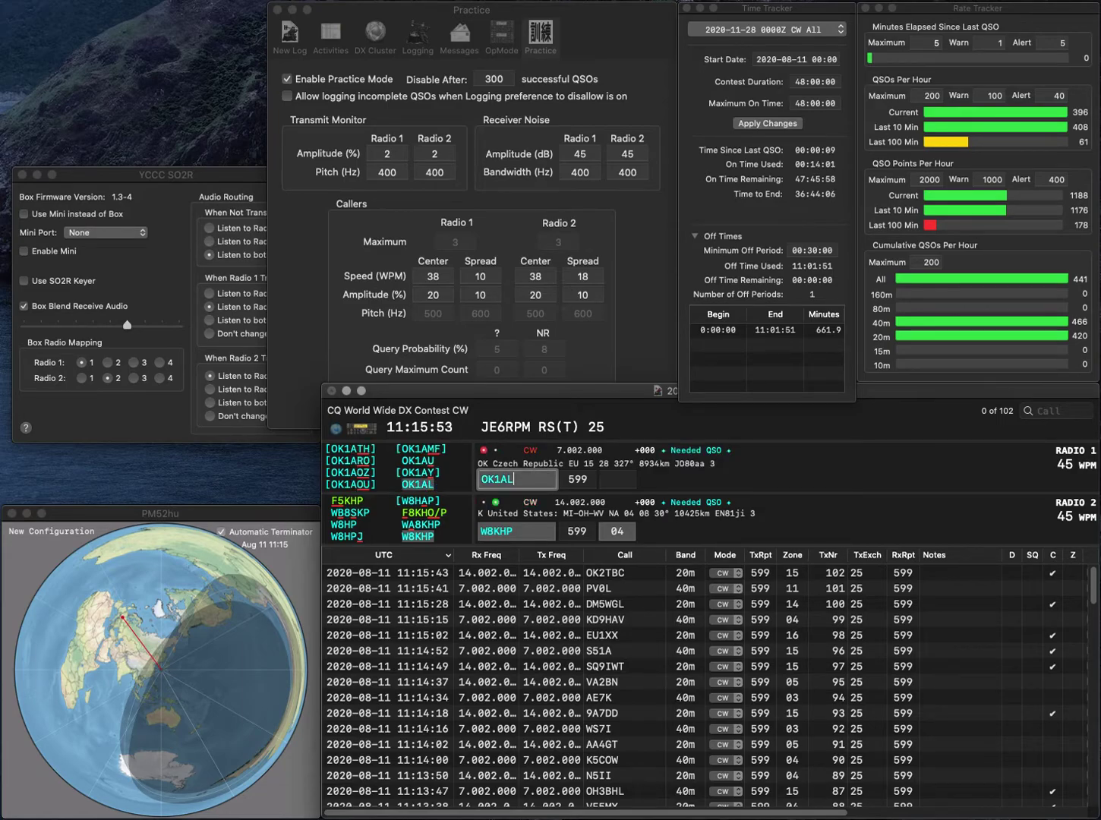
pyautogui.press('Return')
pyautogui.press('Tab')
pyautogui.press('Return')
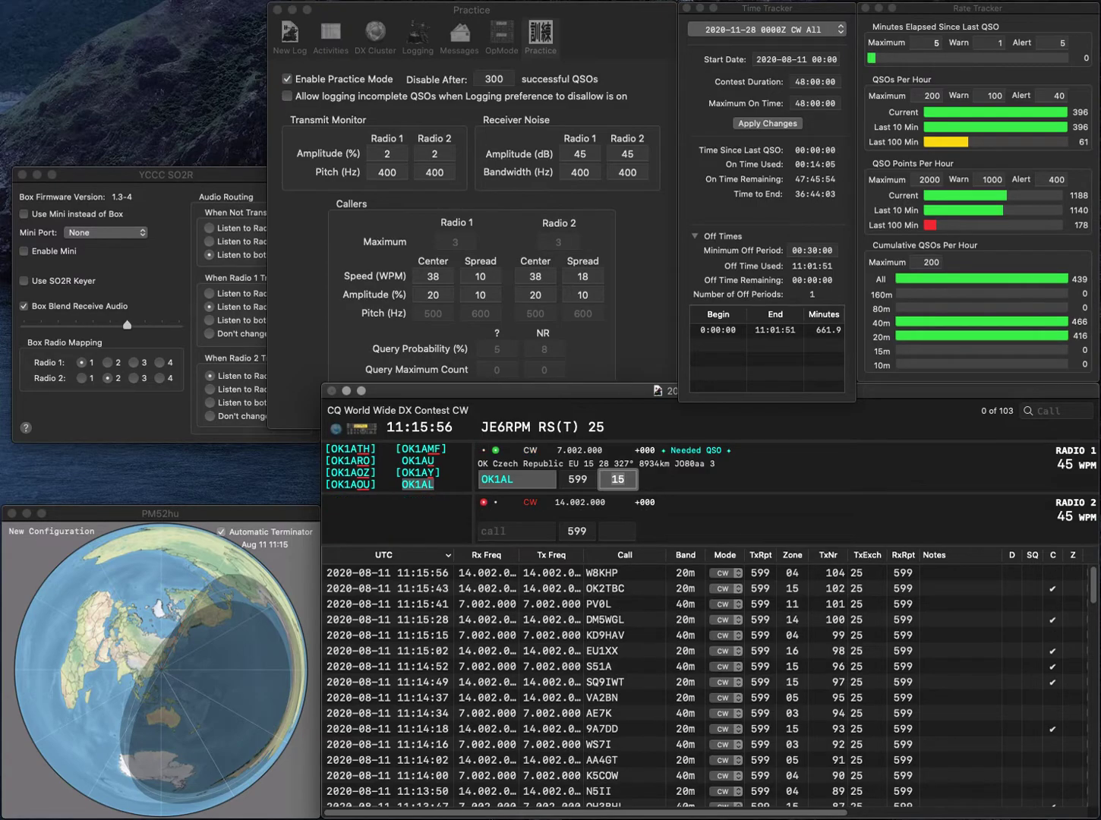
pyautogui.press('Return')
pyautogui.write('W2')
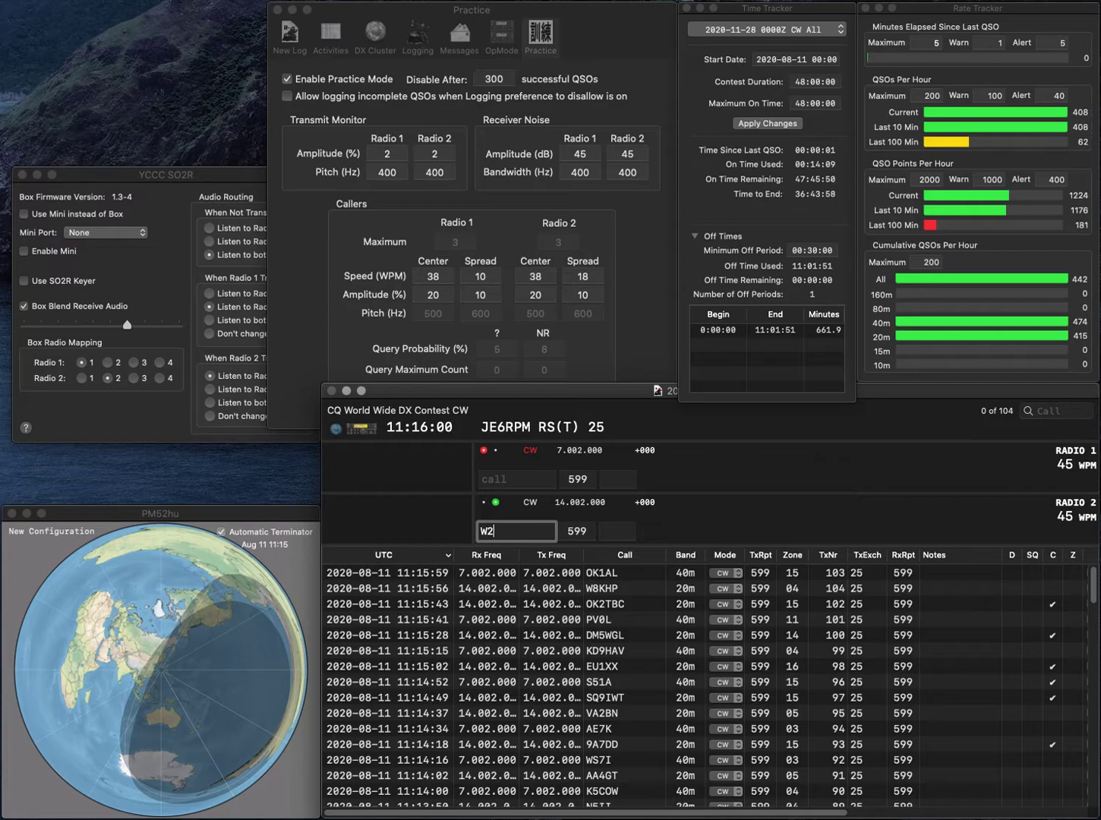
pyautogui.write('JDB')
pyautogui.press('Return')
pyautogui.write('WB')
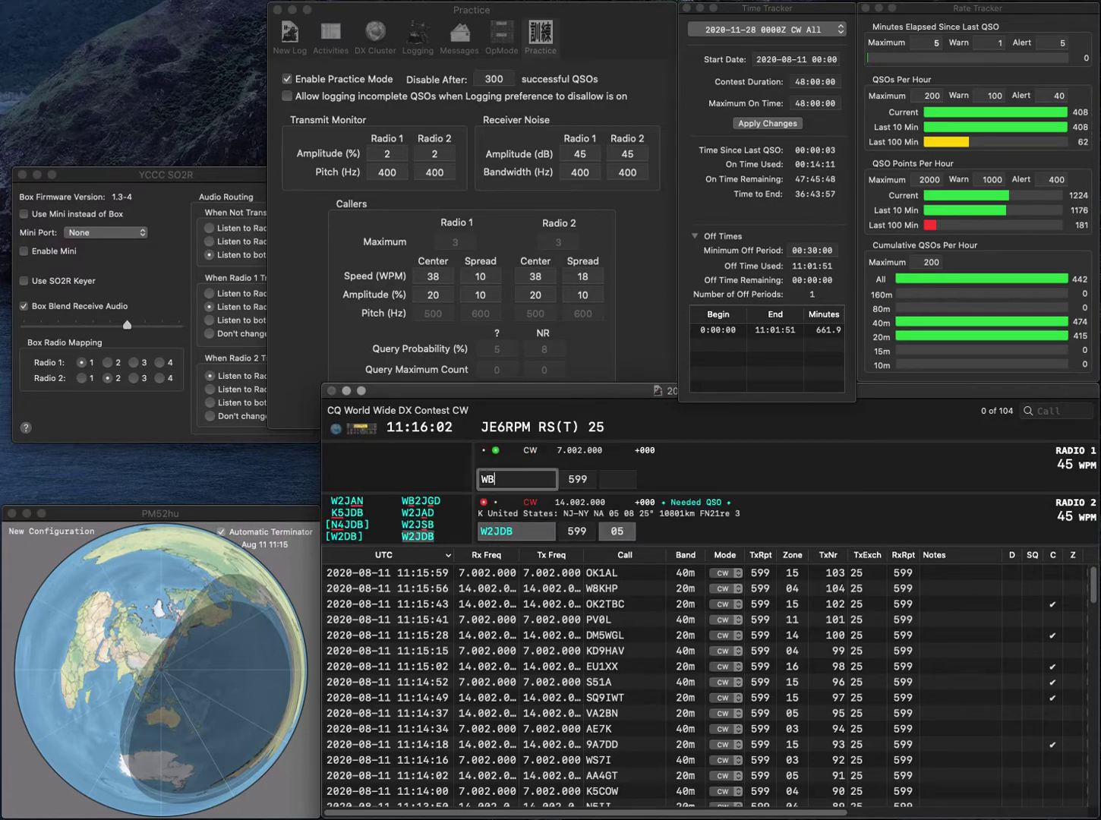
pyautogui.write('2ELW')
pyautogui.press('Return')
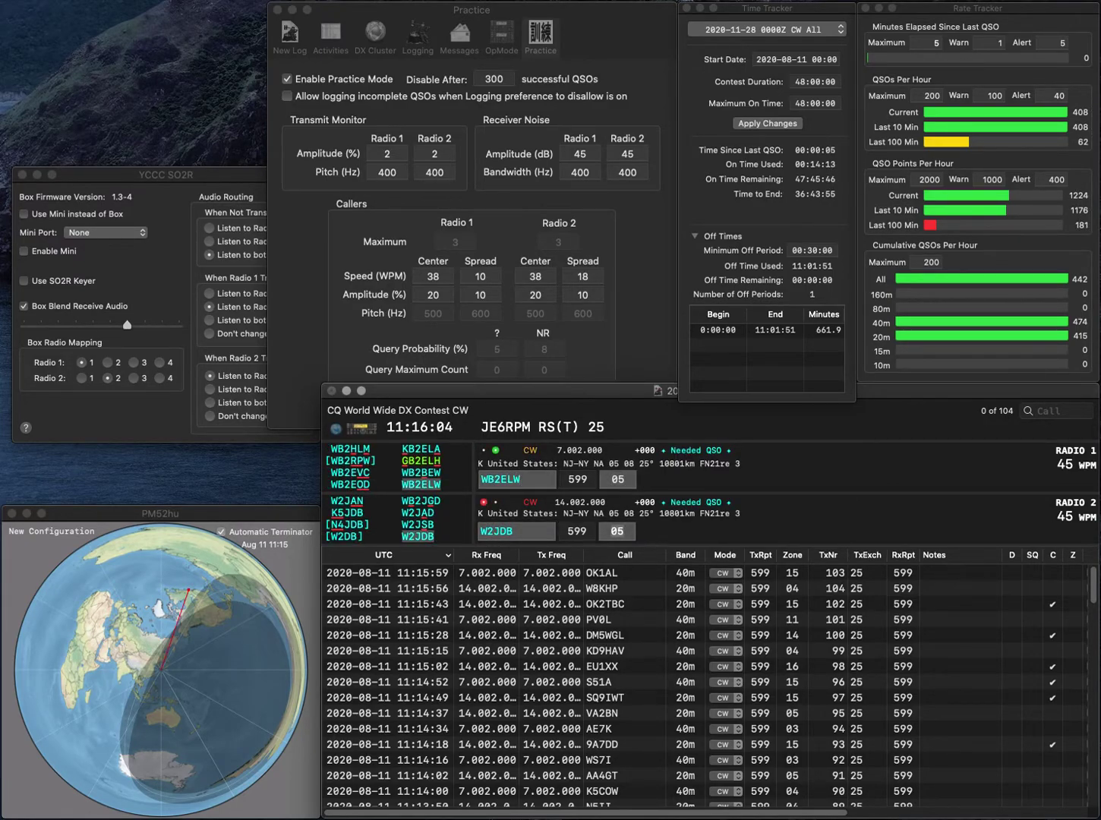
pyautogui.press('Return')
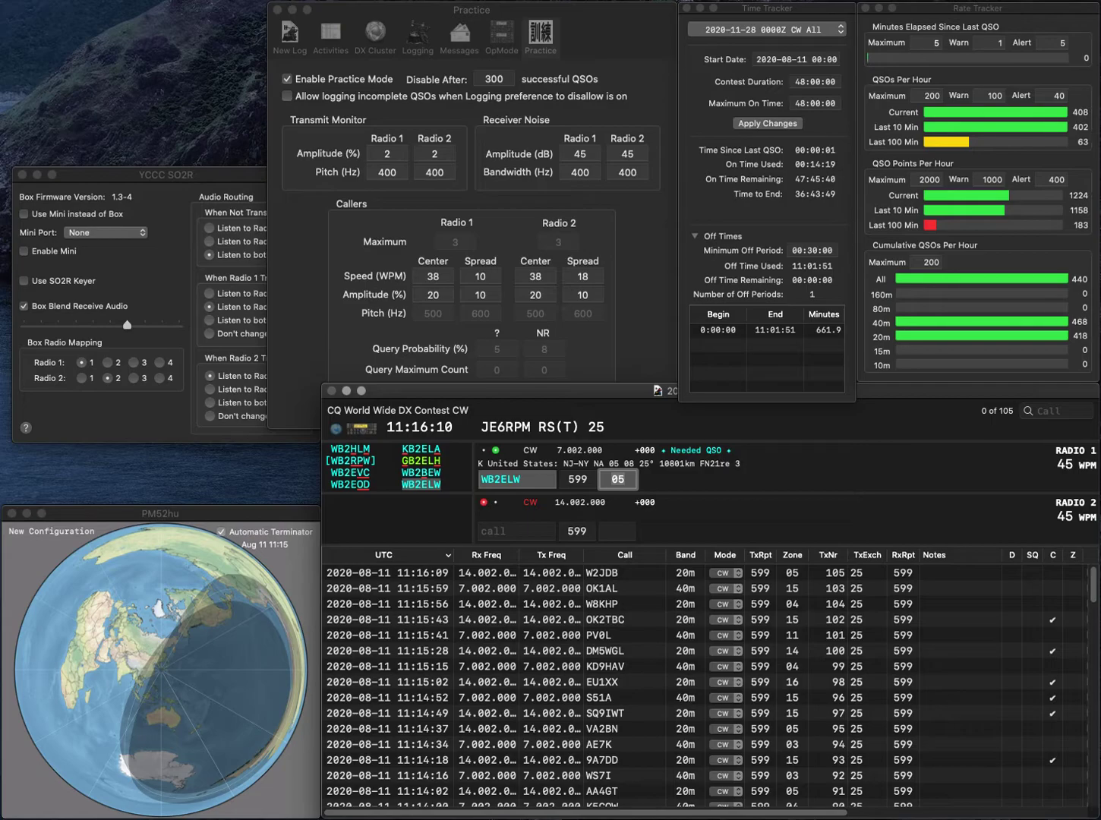
pyautogui.press('Return')
# - Send the partial call F5 on Radio 2 and answer N0UV on Radio 1
pyautogui.write('F4')
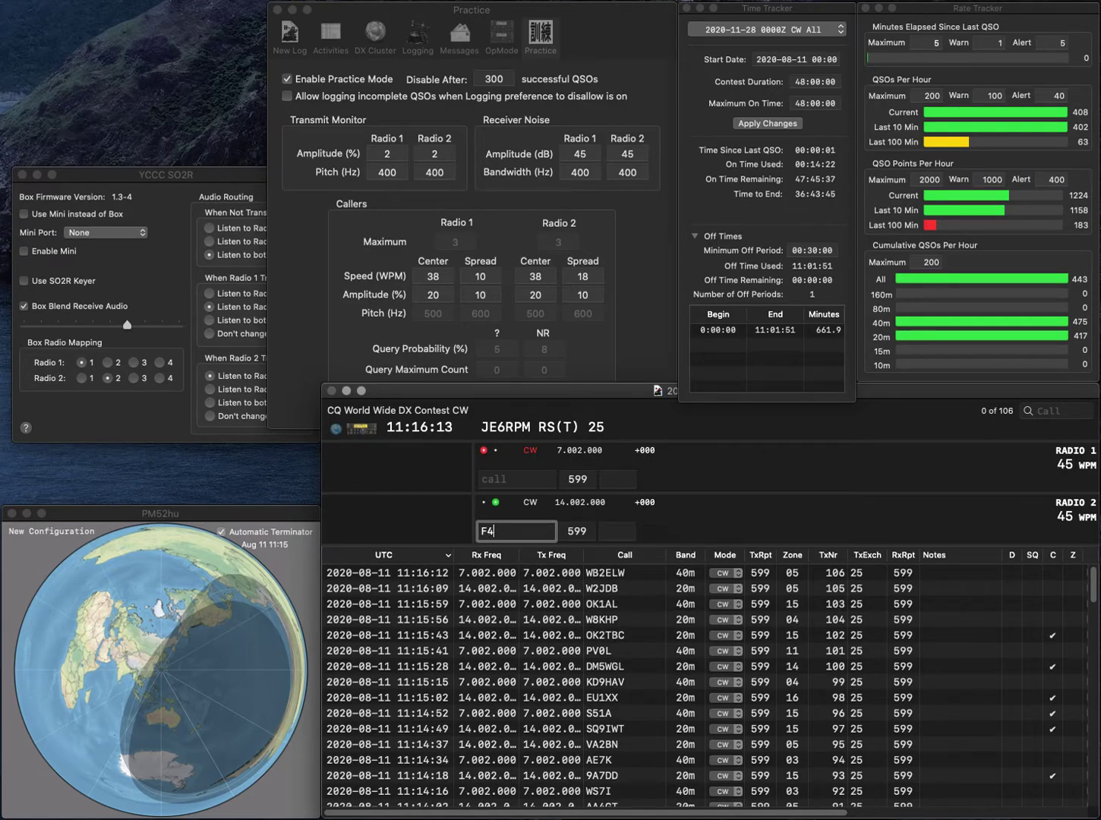
pyautogui.press('BackSpace')
pyautogui.write('5')
pyautogui.press('Return')
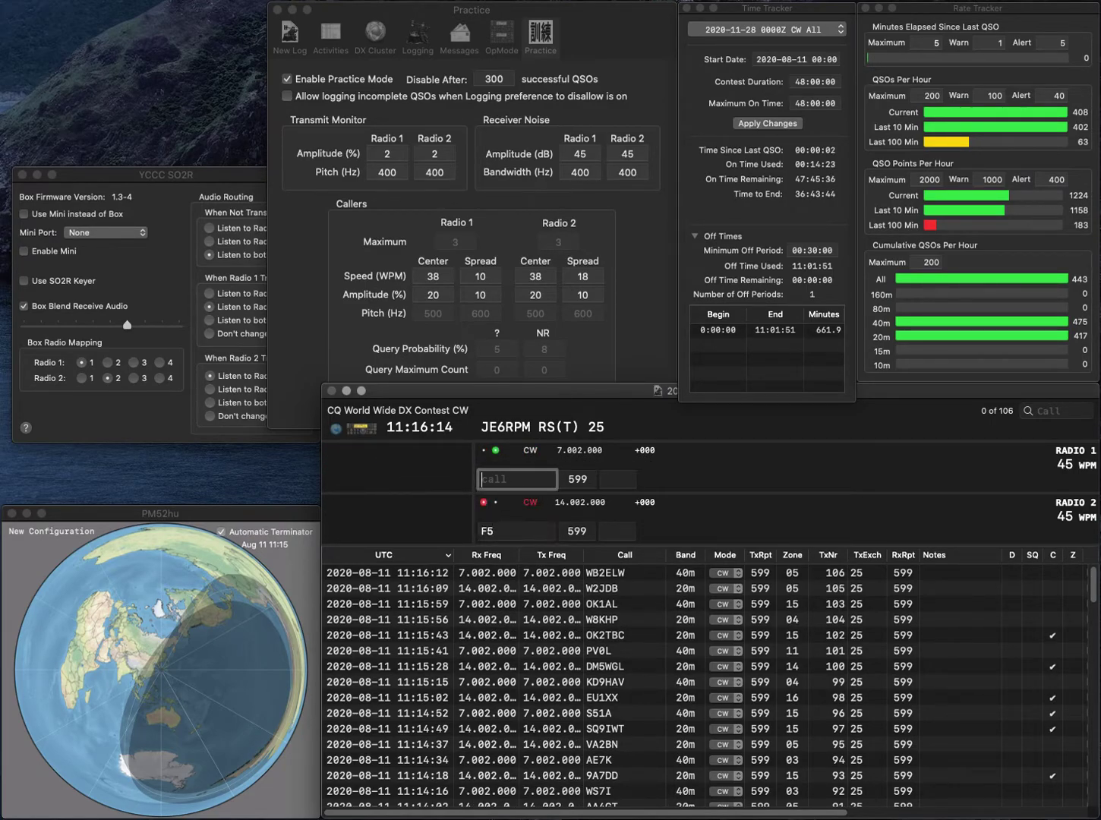
pyautogui.write('N0UV')
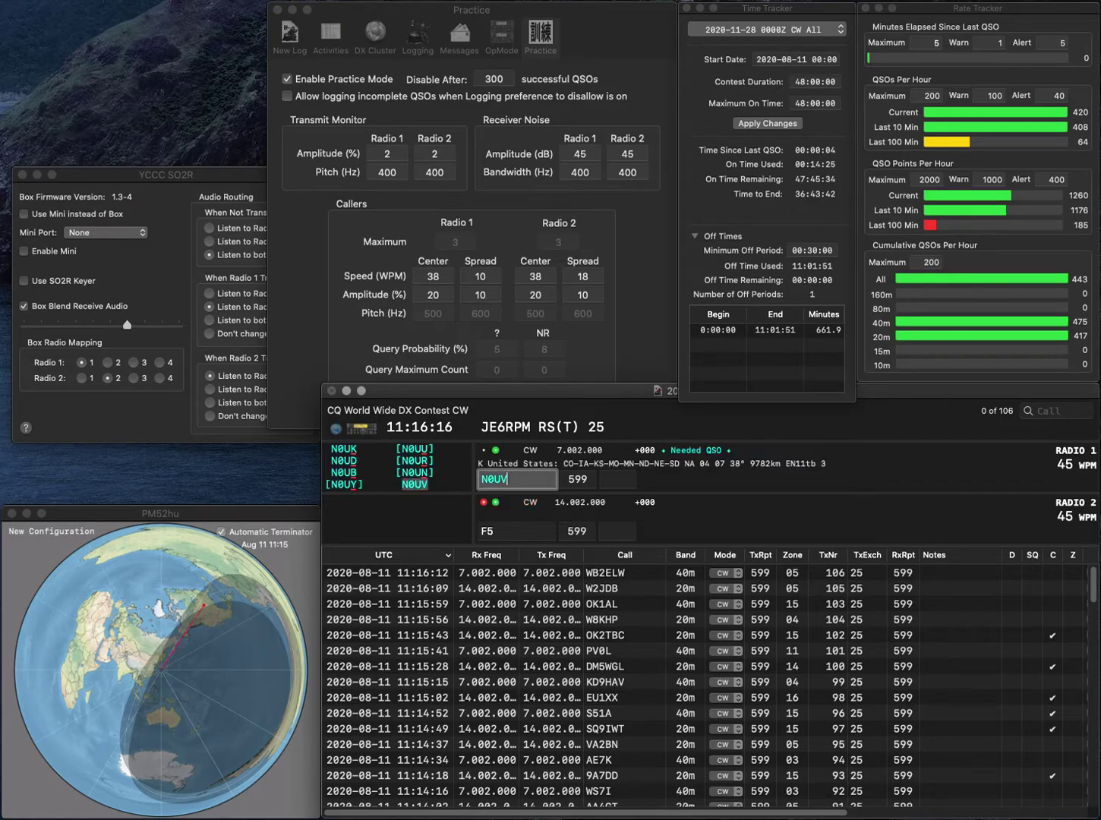
pyautogui.press('Return')
pyautogui.write('TGR')
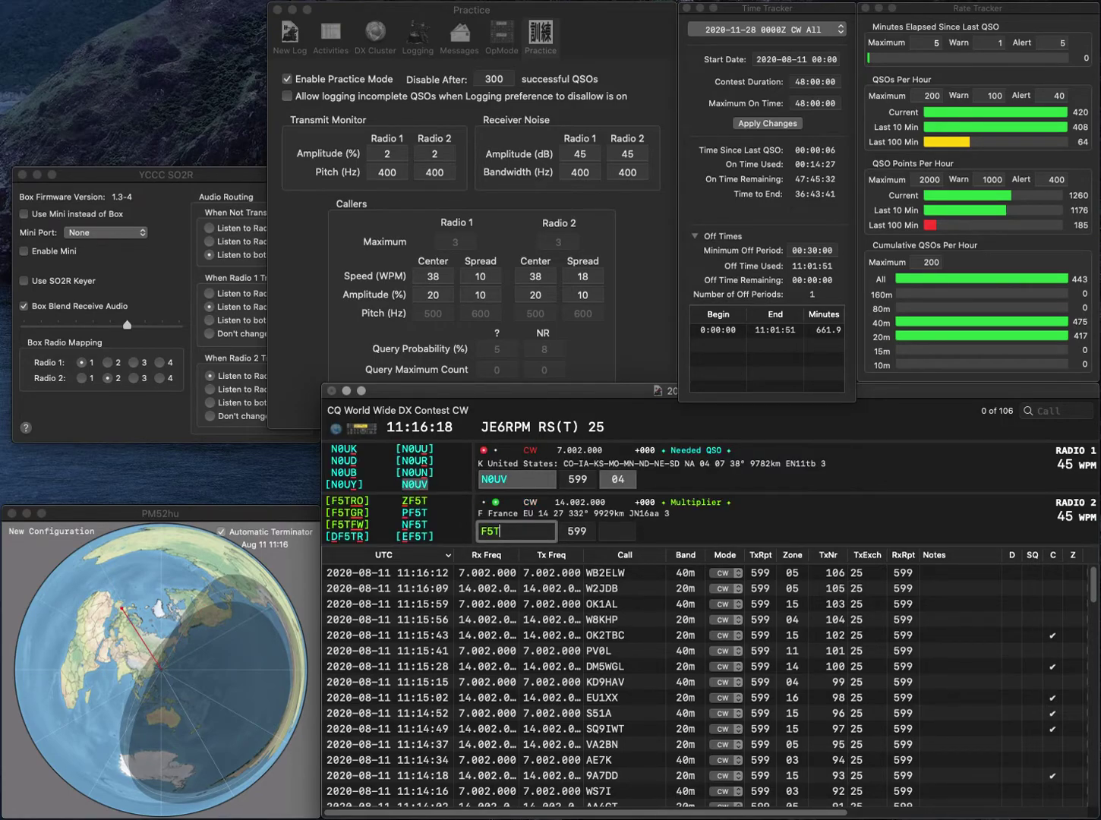
pyautogui.press('Return')
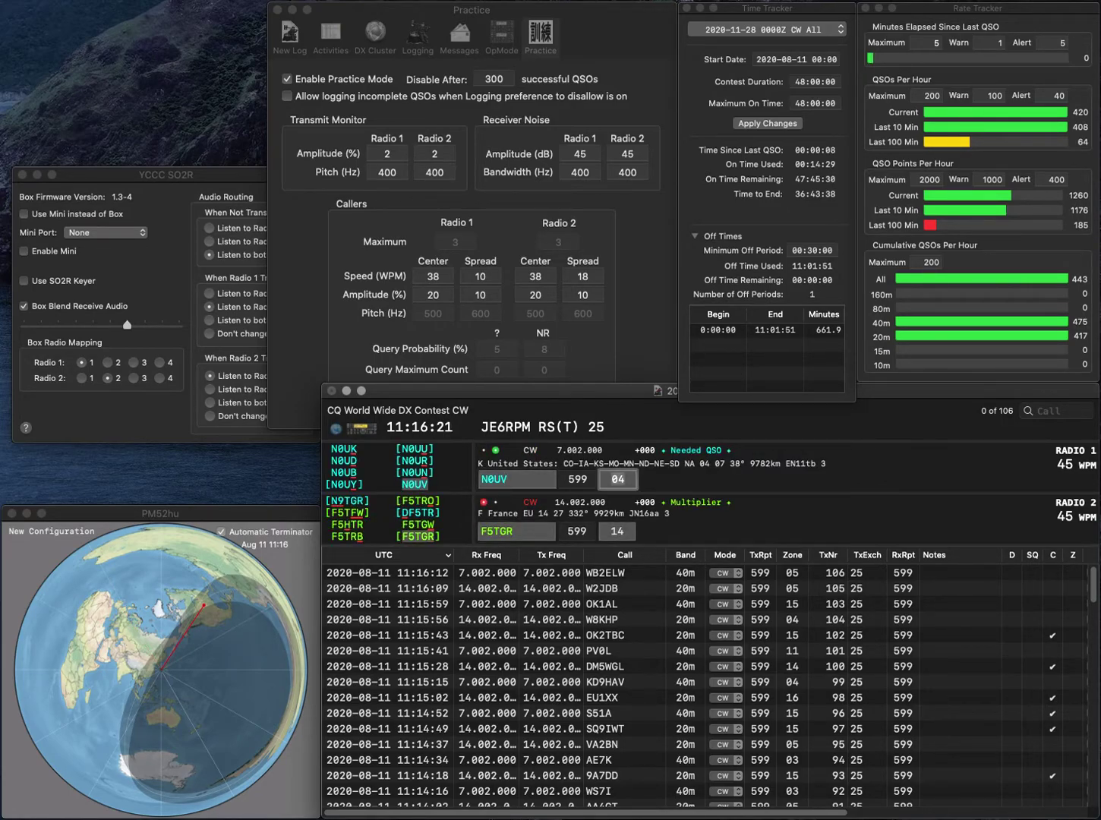
pyautogui.press('Return')
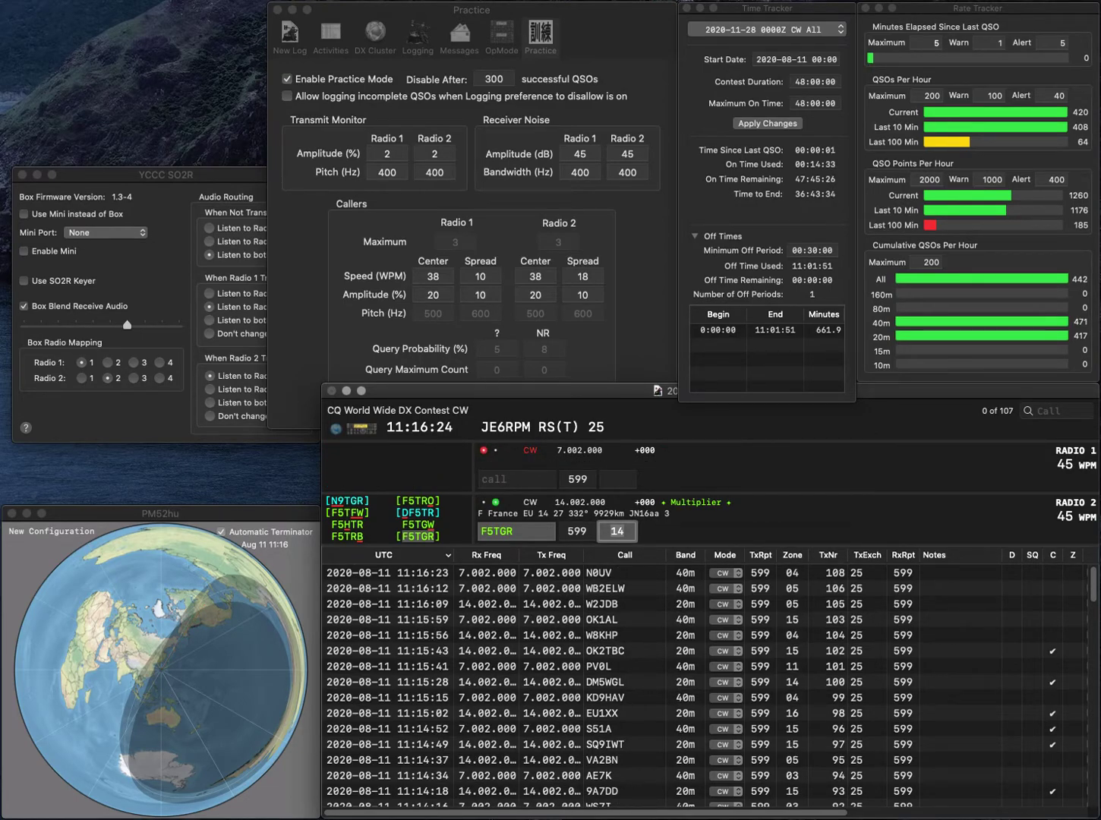
pyautogui.press('Return')
pyautogui.write('R')
pyautogui.press('BackSpace')
pyautogui.write('K4LFJ')
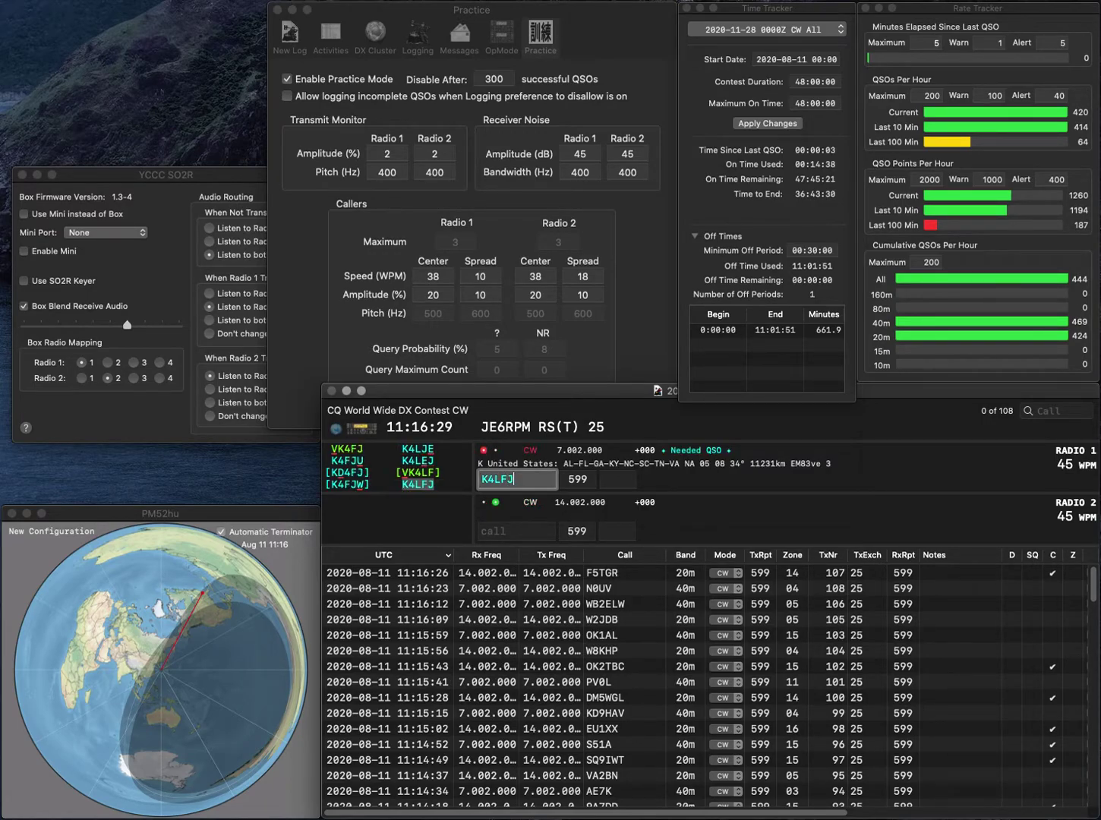
pyautogui.press('Return')
pyautogui.write('1KE')
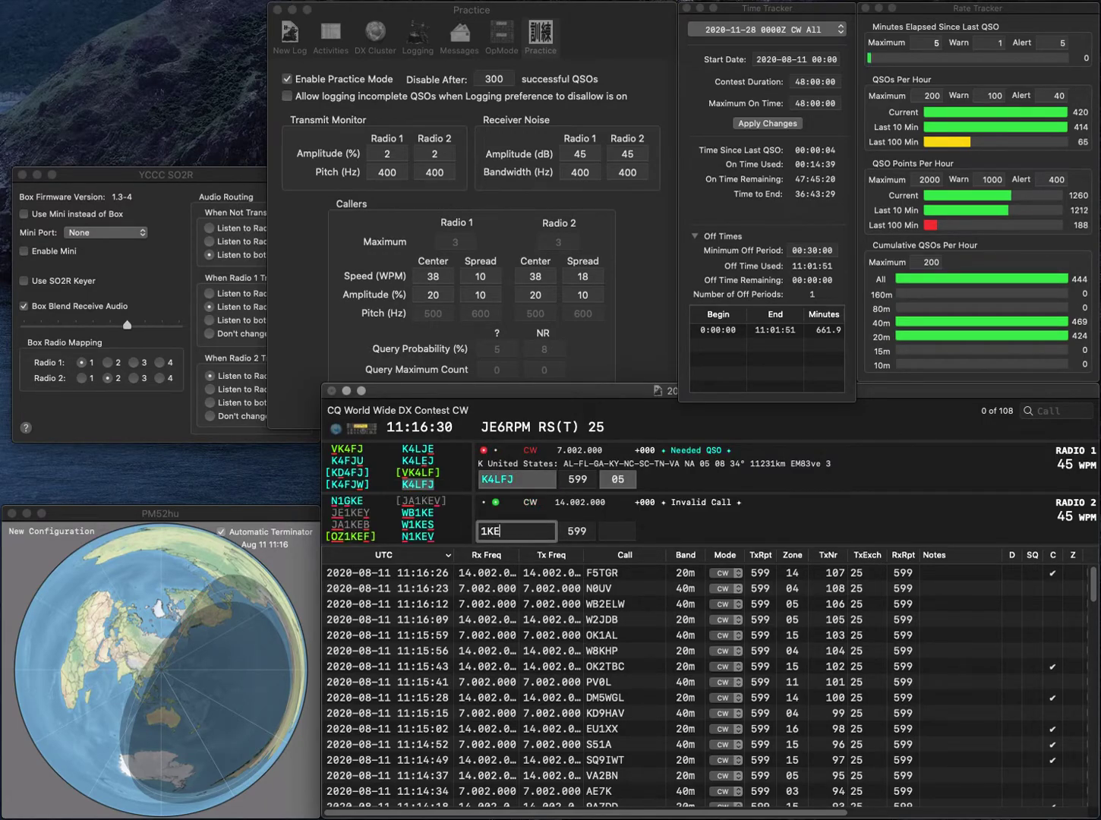
pyautogui.write('BJA')
pyautogui.press('Return')
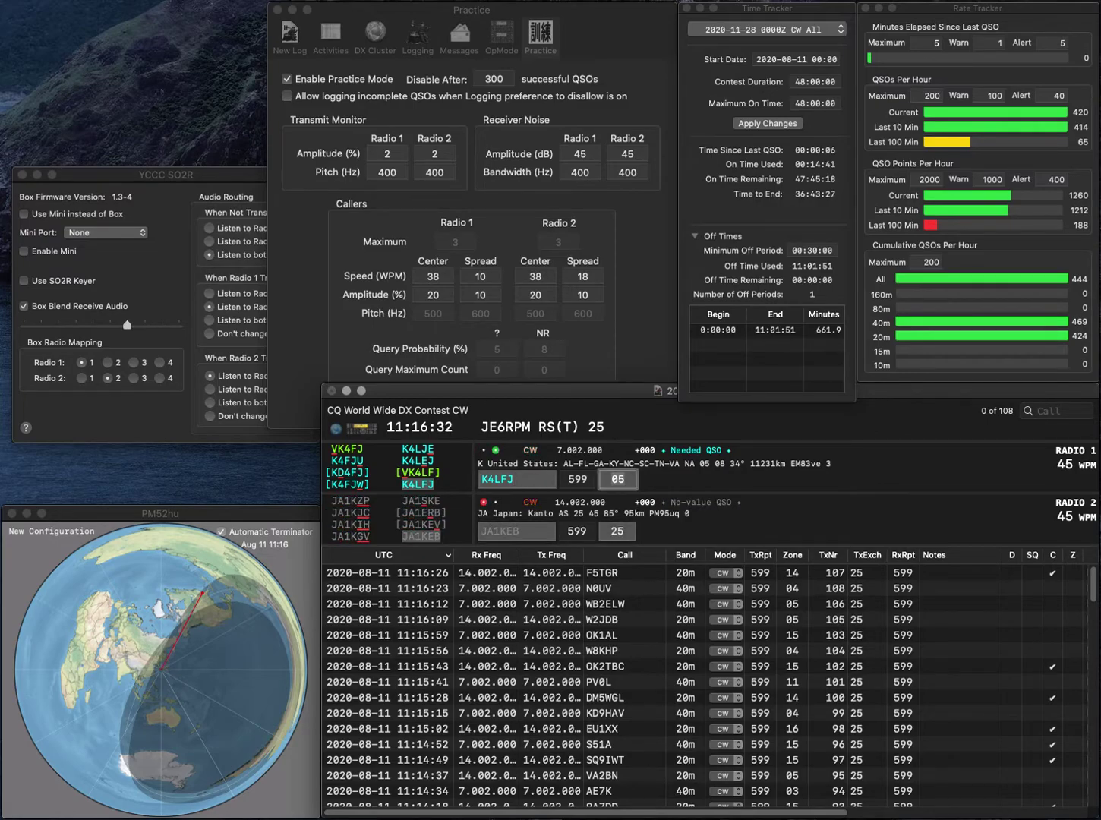
pyautogui.press('Return')
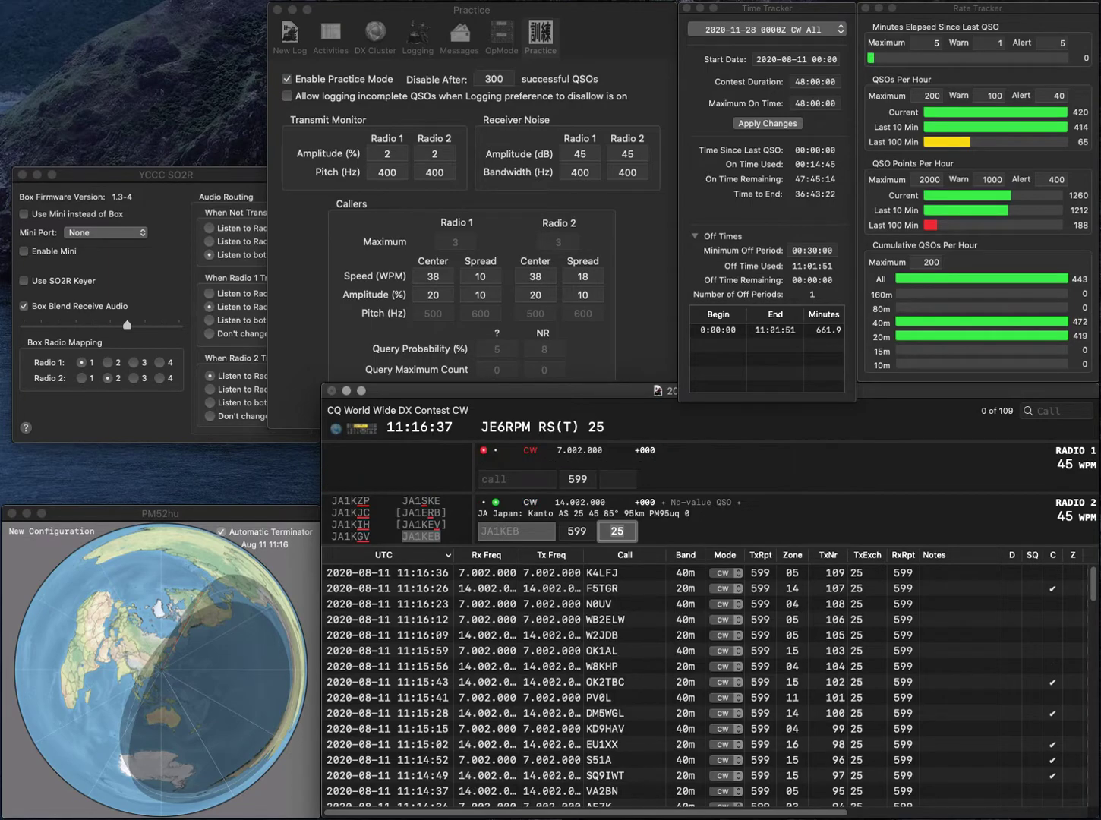
pyautogui.press('Return')
# - Answer and log RM1F in zone 16 on Radio 1, sending the partial call SP4 on Radio 2 in between
pyautogui.write('RM1F')
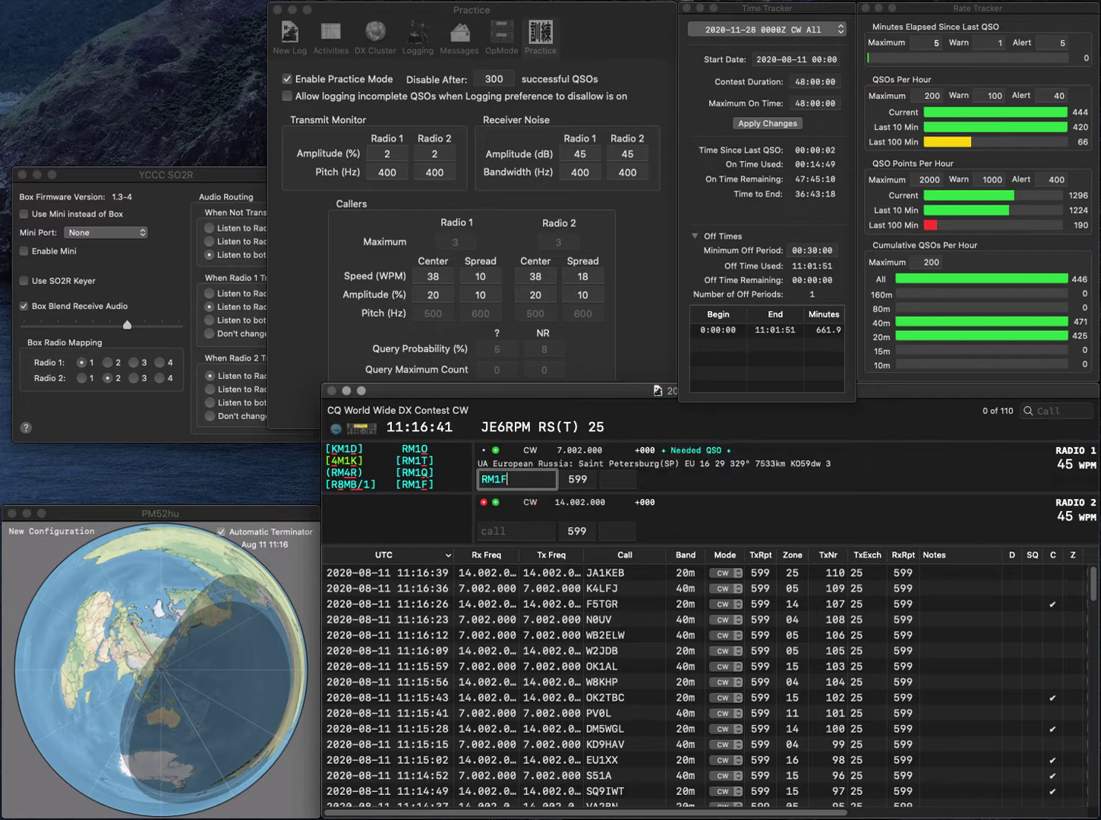
pyautogui.press('Return')
pyautogui.write('SP4')
pyautogui.press('Return')
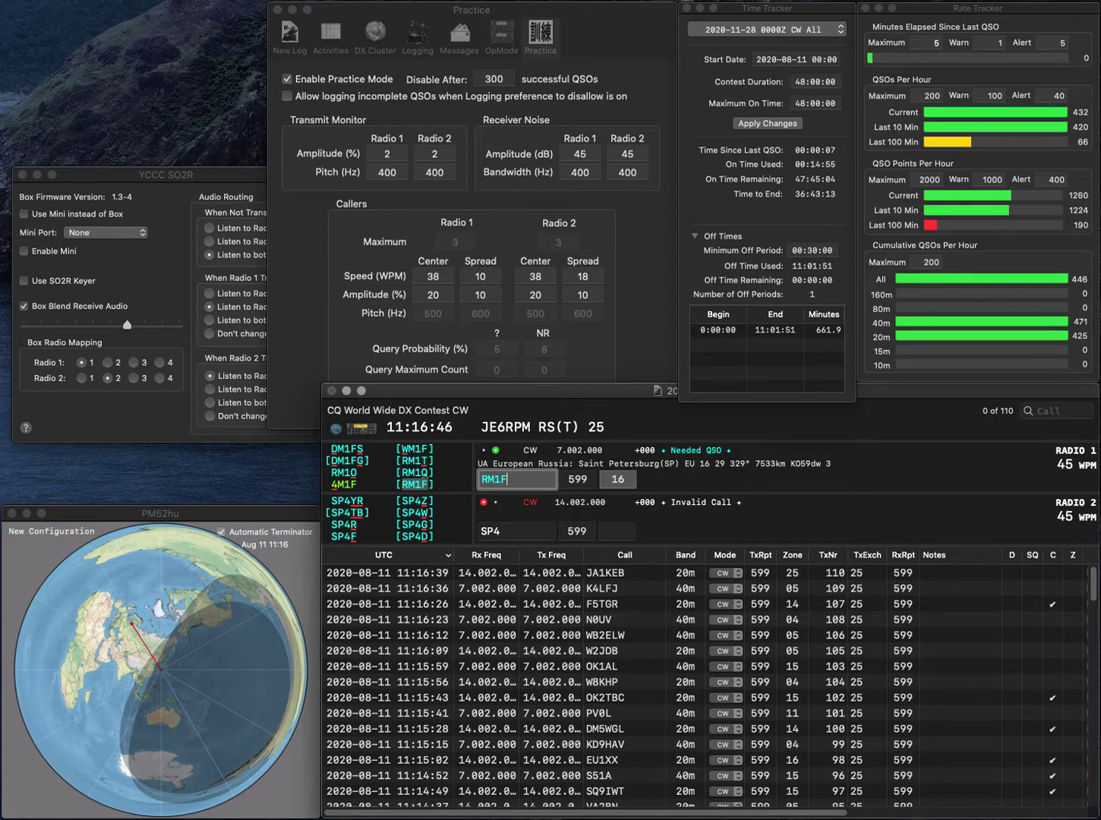
pyautogui.press('Return')
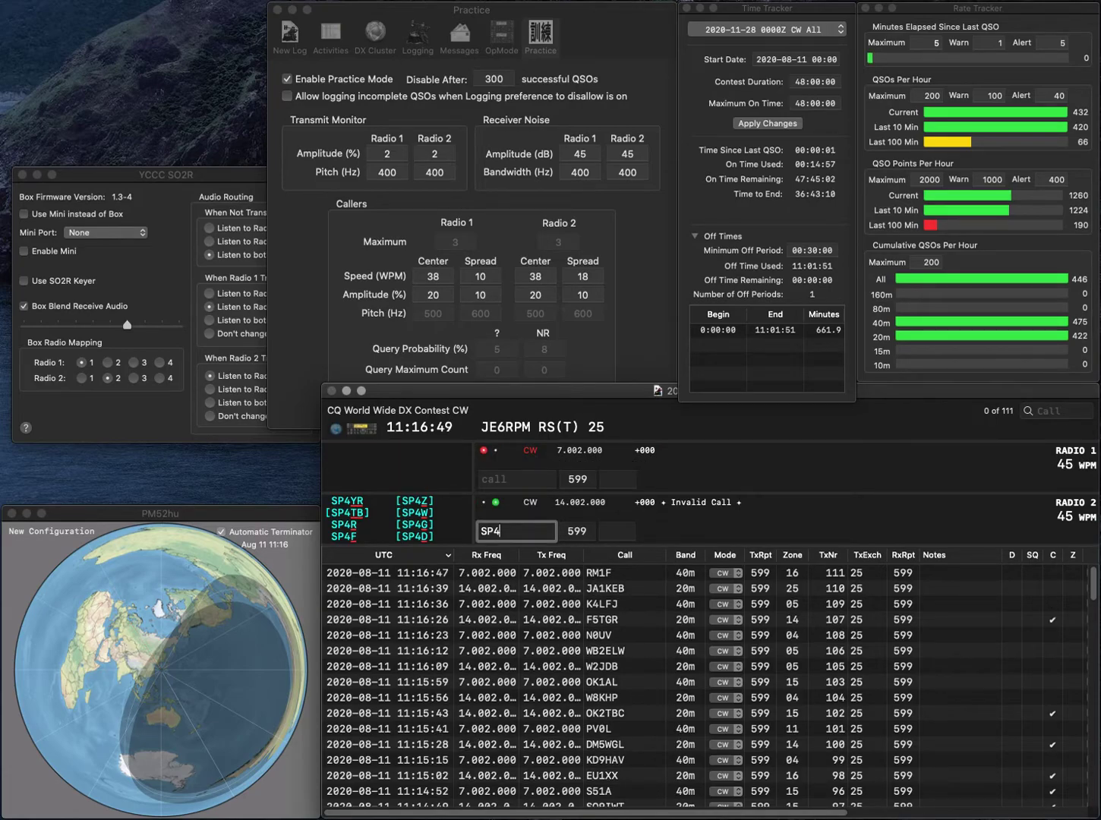
pyautogui.write('HH')
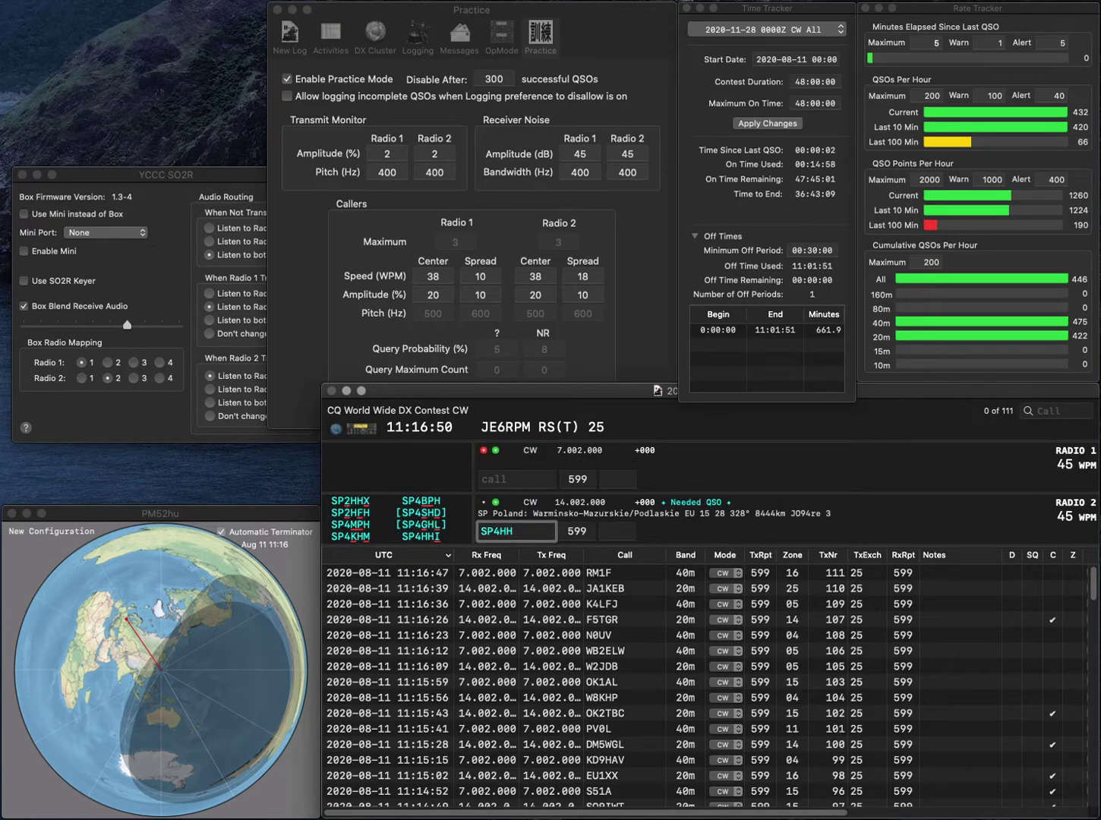
pyautogui.write('I')
pyautogui.press('Return')
pyautogui.write('8EDC')
pyautogui.press('Home')
pyautogui.write('KD')
pyautogui.press('Return')
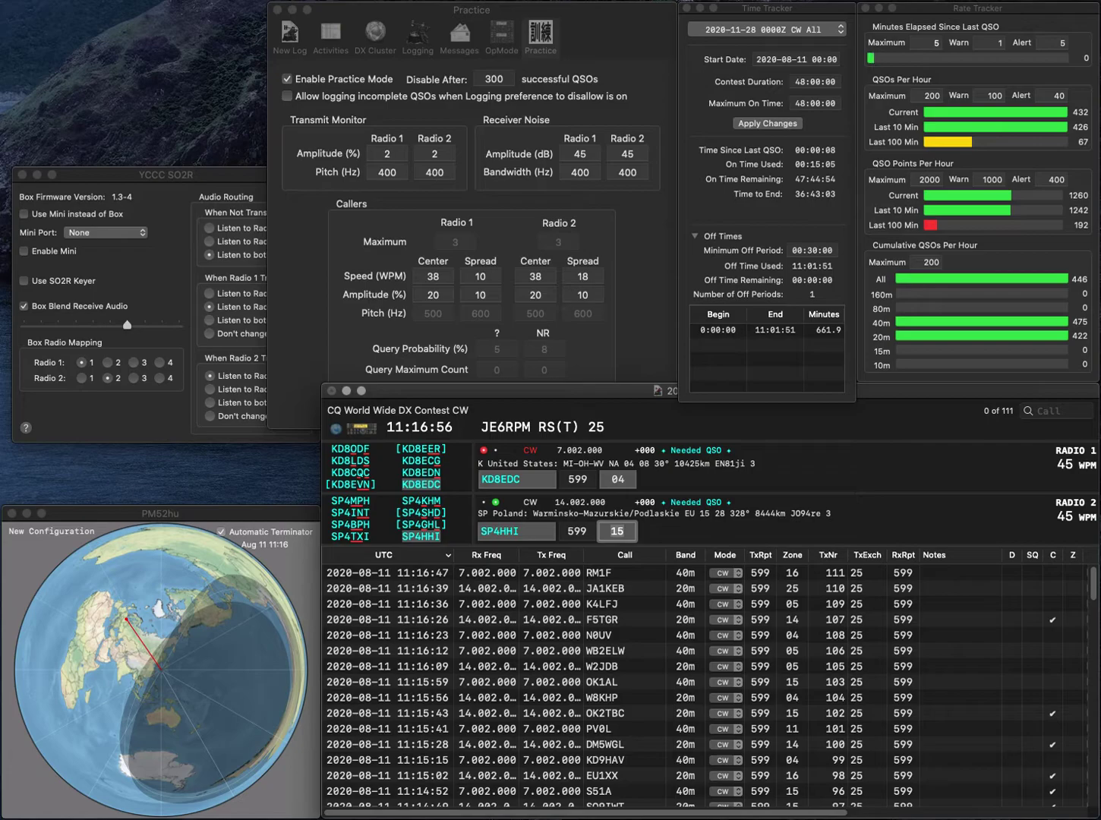
pyautogui.press('Return')
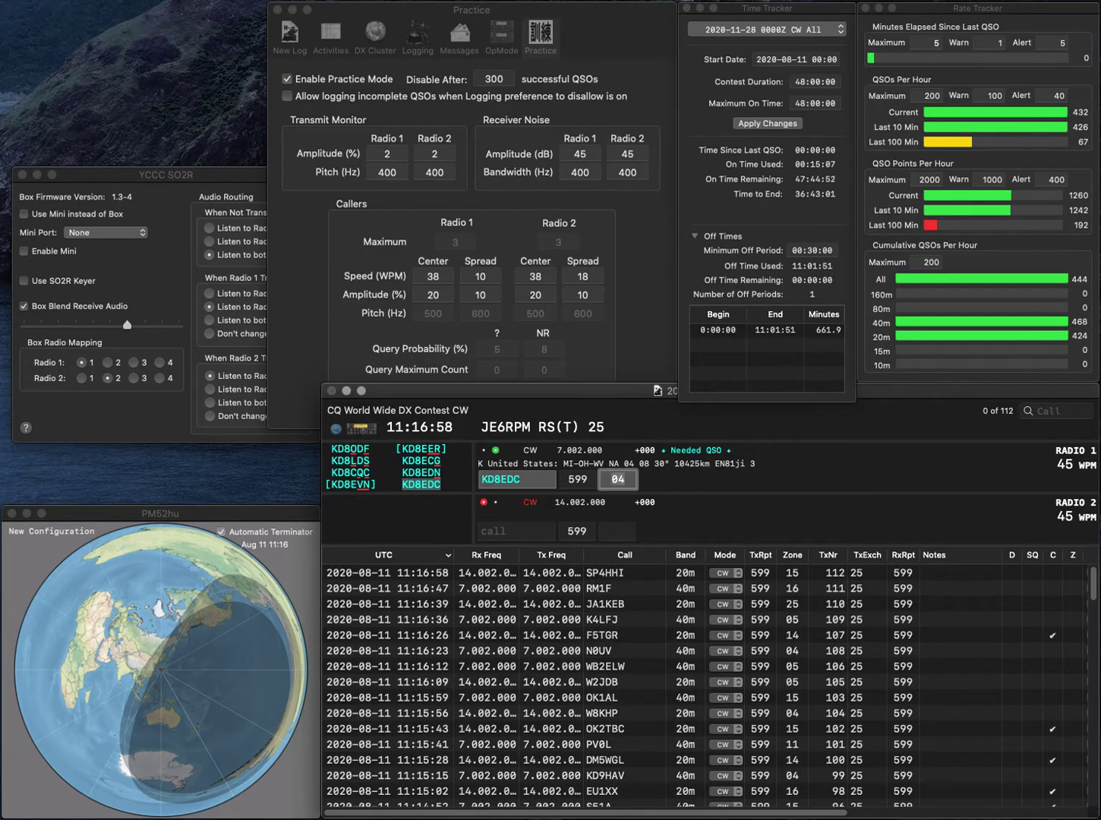
pyautogui.press('Return')
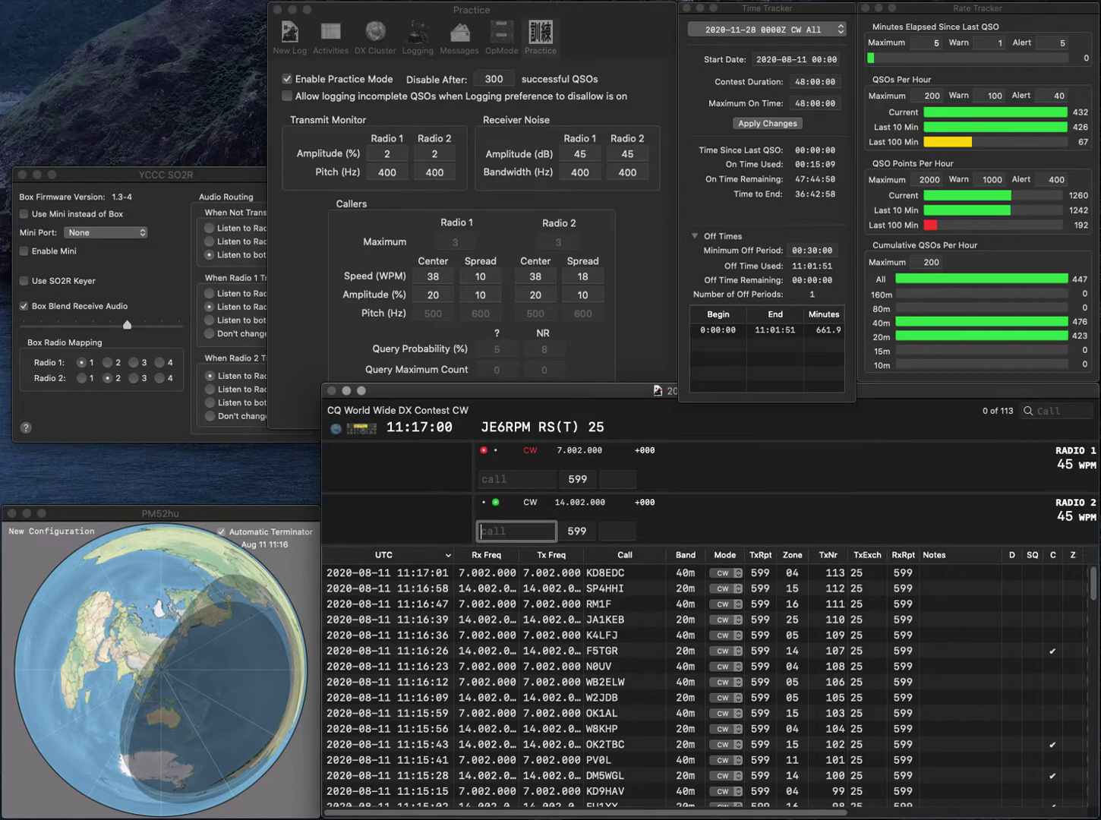
pyautogui.write('JA9')
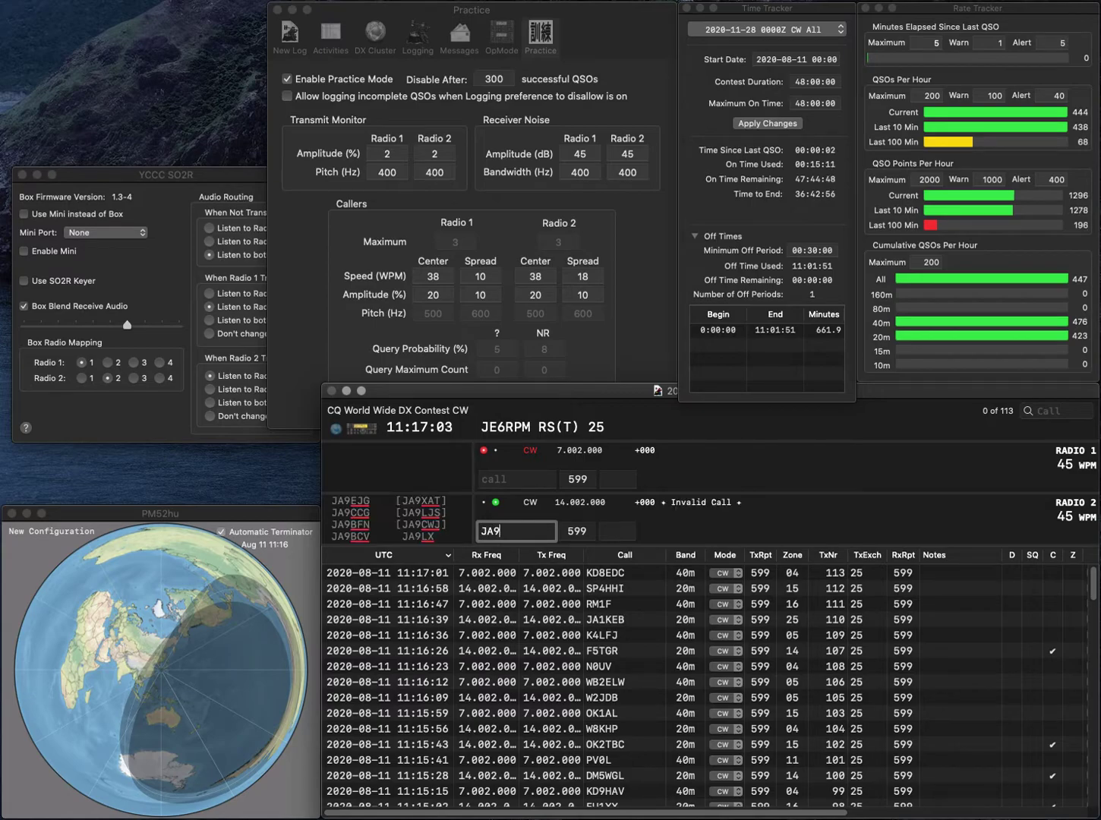
pyautogui.write('PUK')
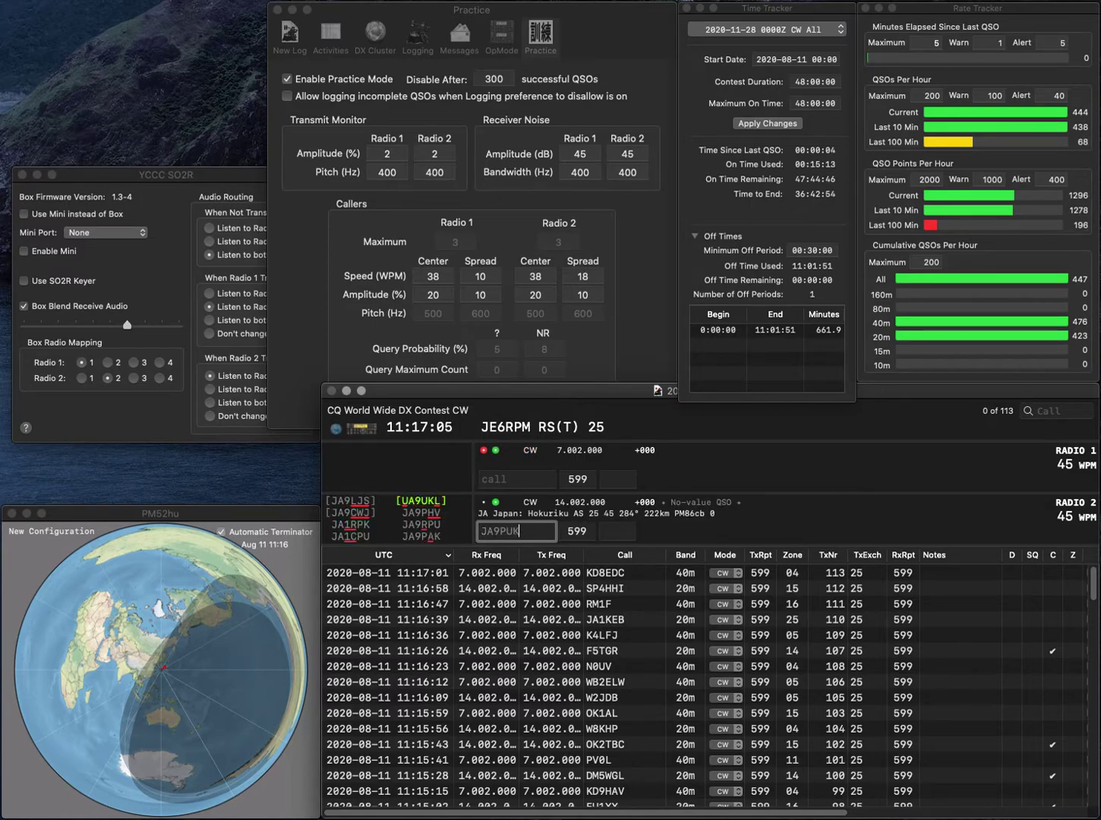
pyautogui.press('BackSpace')
pyautogui.press('BackSpace')
pyautogui.write('AK')
pyautogui.press('Return')
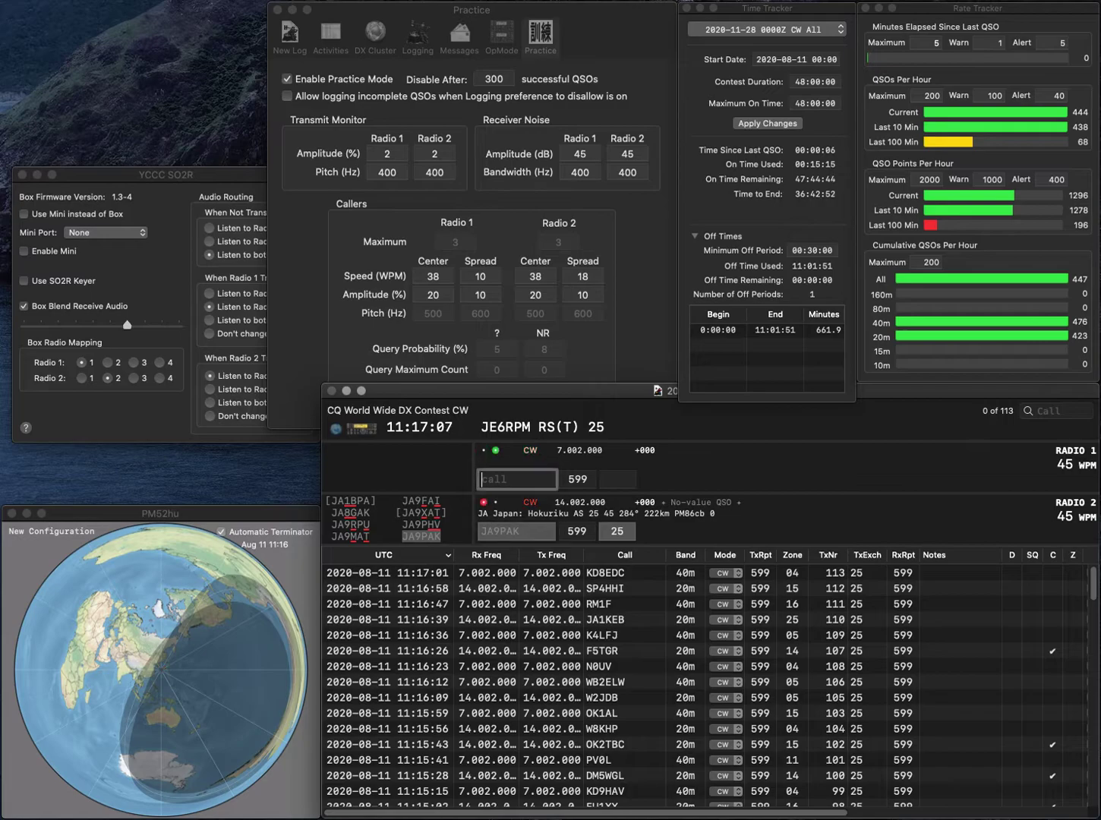
pyautogui.write('EF1C')
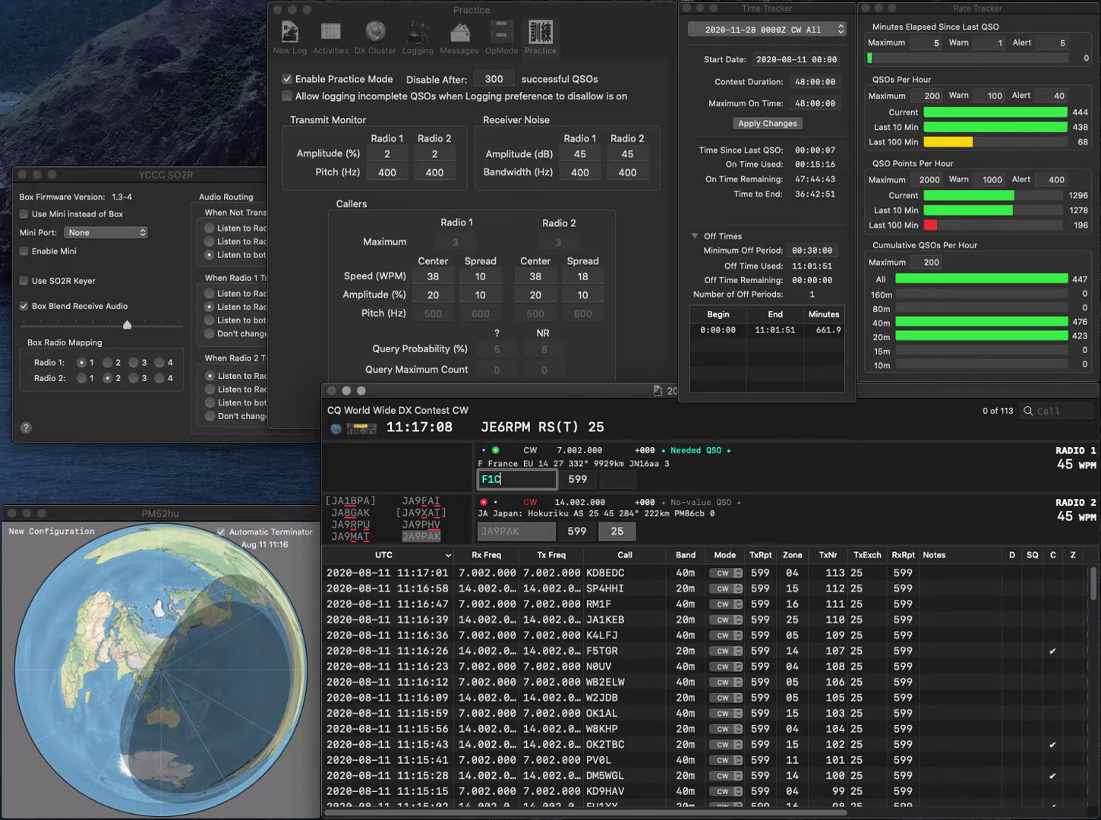
pyautogui.press('Return')
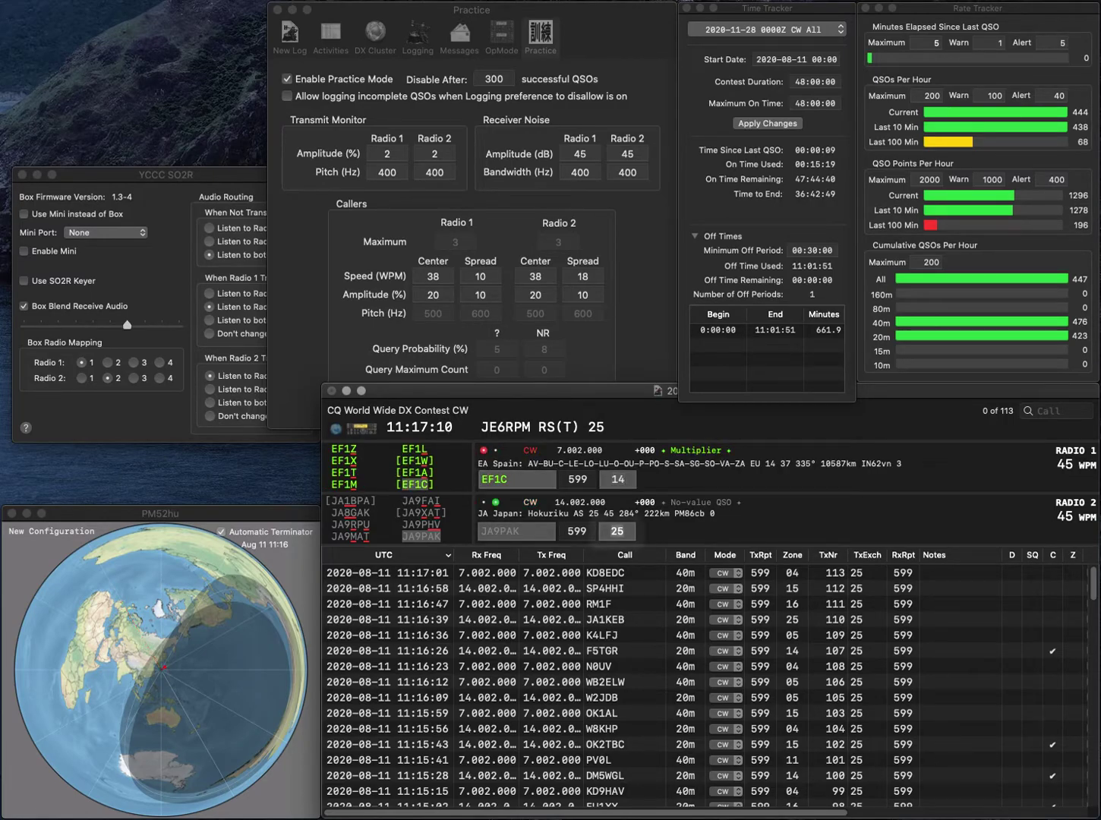
pyautogui.press('Return')
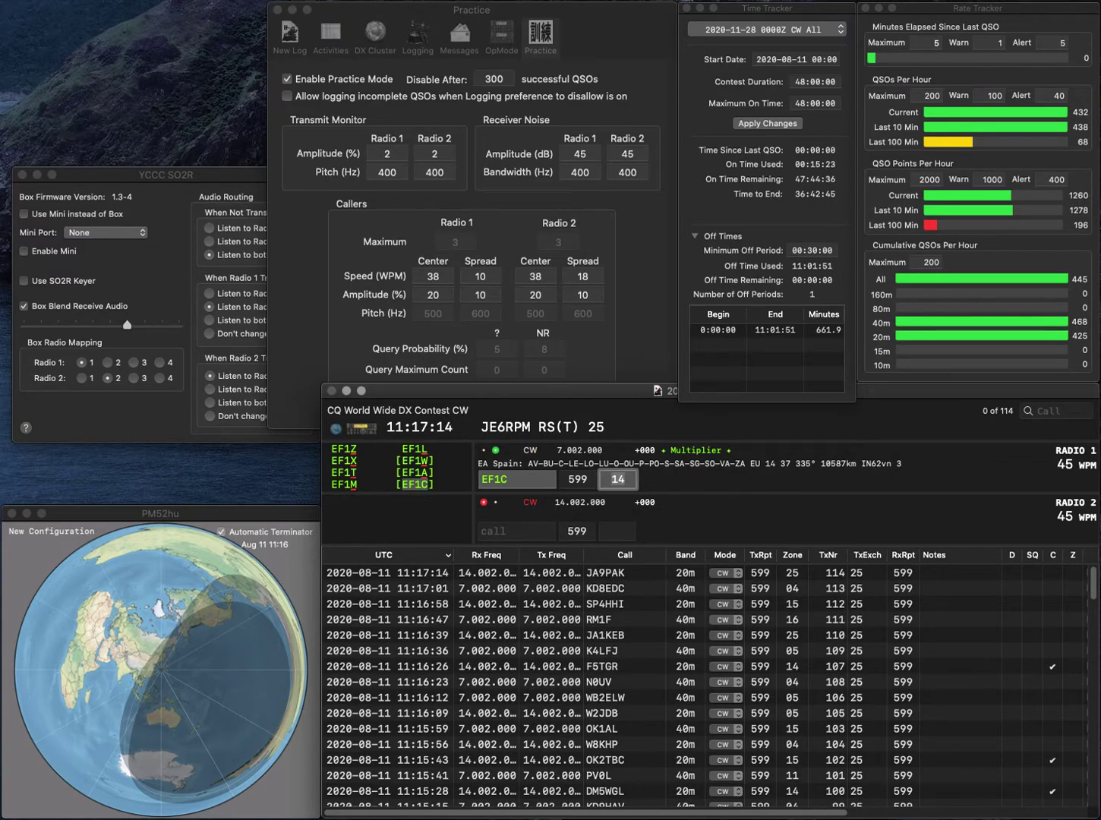
# - Log EF1C in zone 14 on Radio 1 and answer W9PA on Radio 2
pyautogui.press('Return')
pyautogui.write('W9PA')
pyautogui.press('Return')
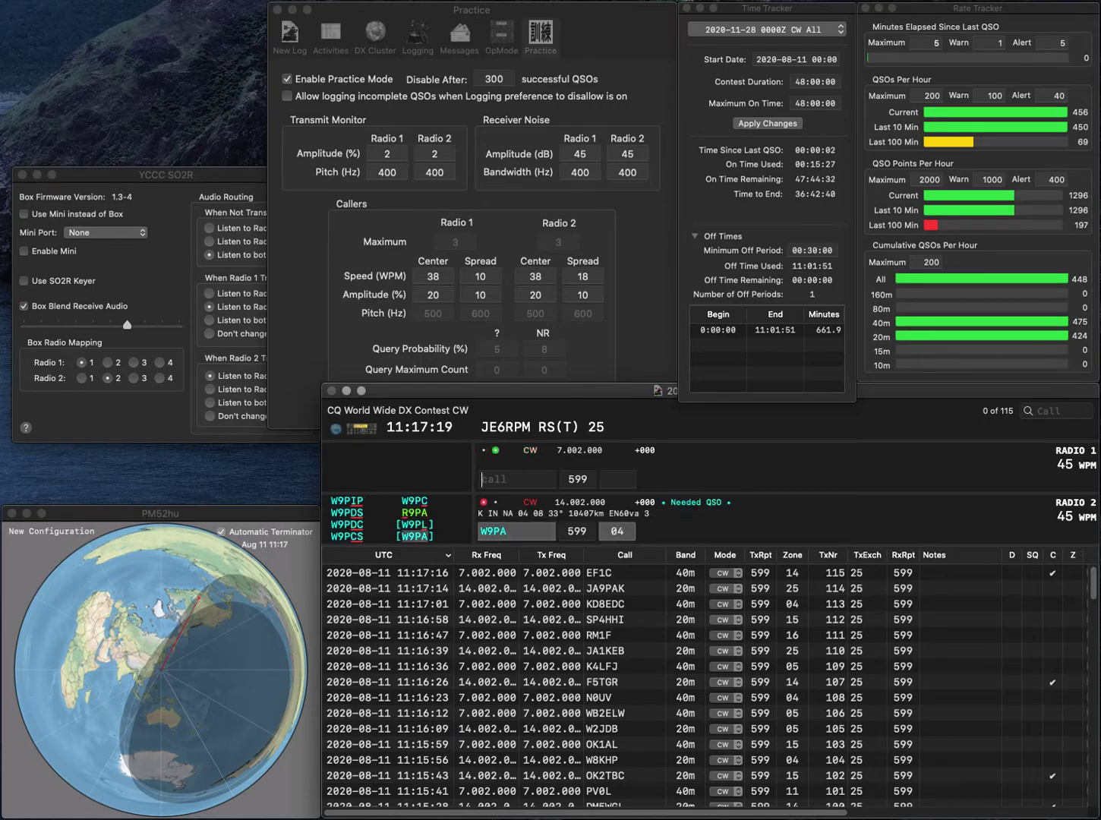
pyautogui.write('IK0')
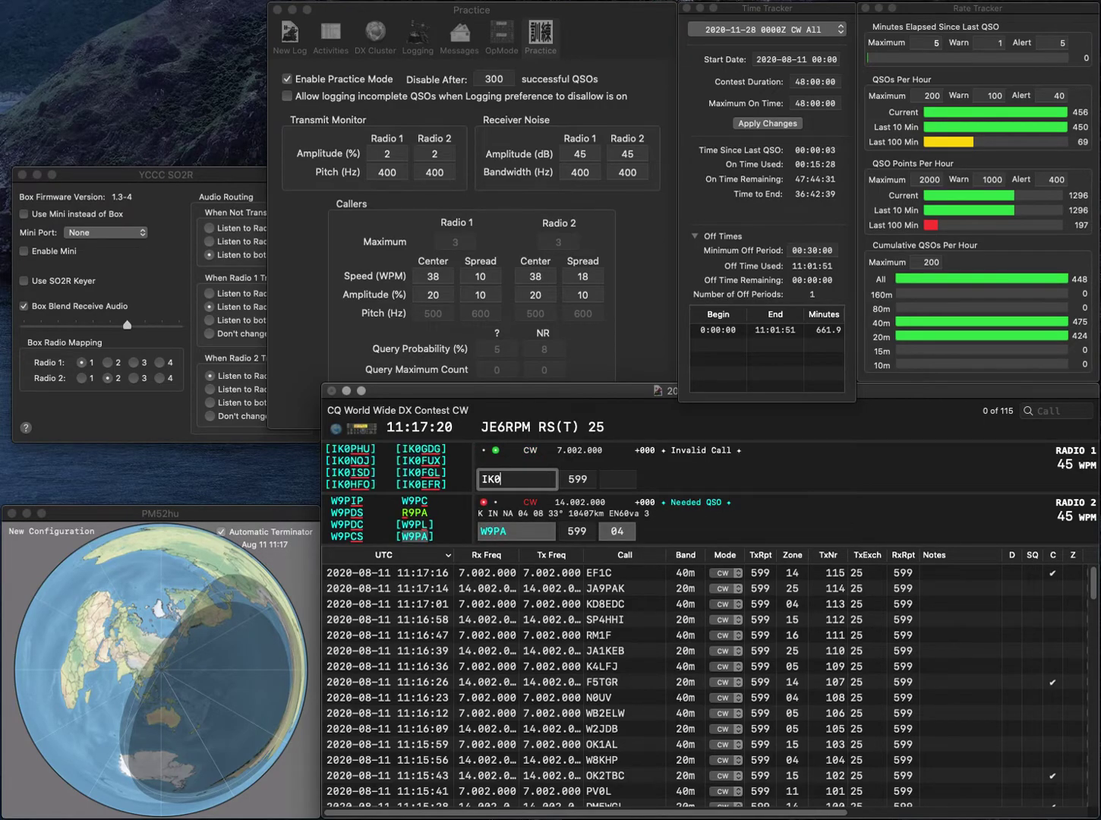
pyautogui.write('VVU')
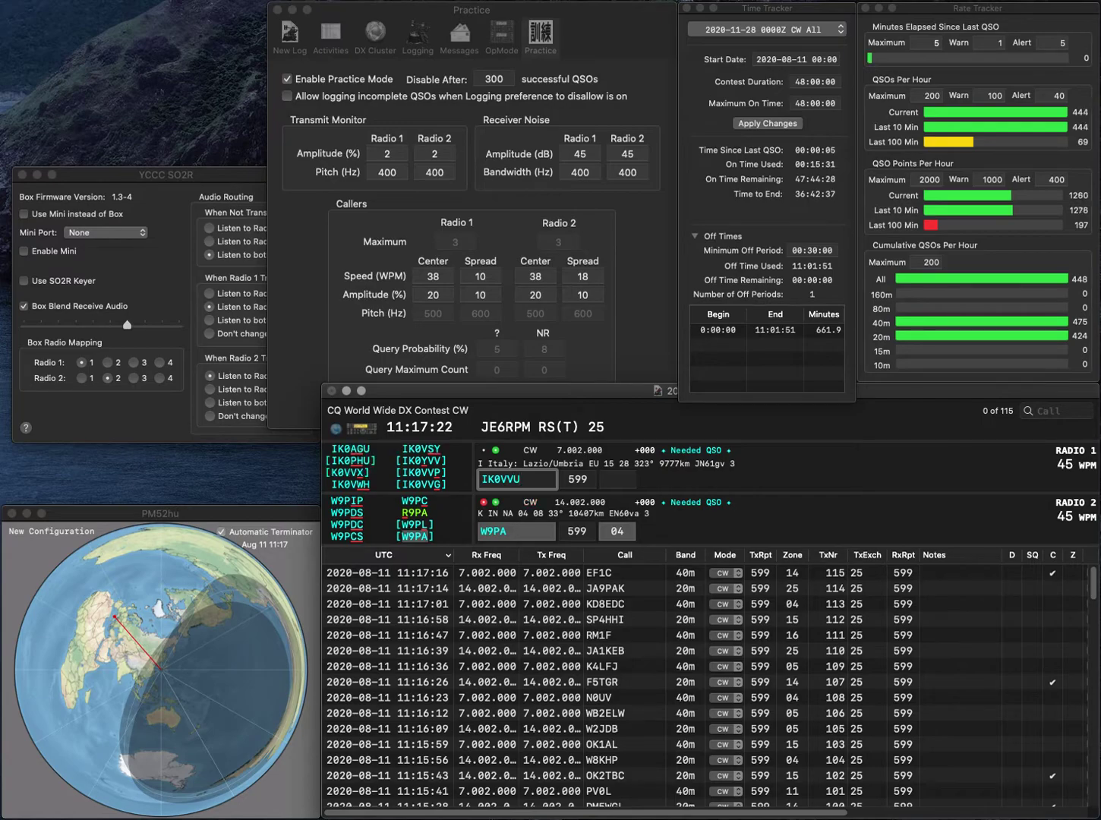
pyautogui.press('BackSpace')
pyautogui.write('P')
pyautogui.press('Return')
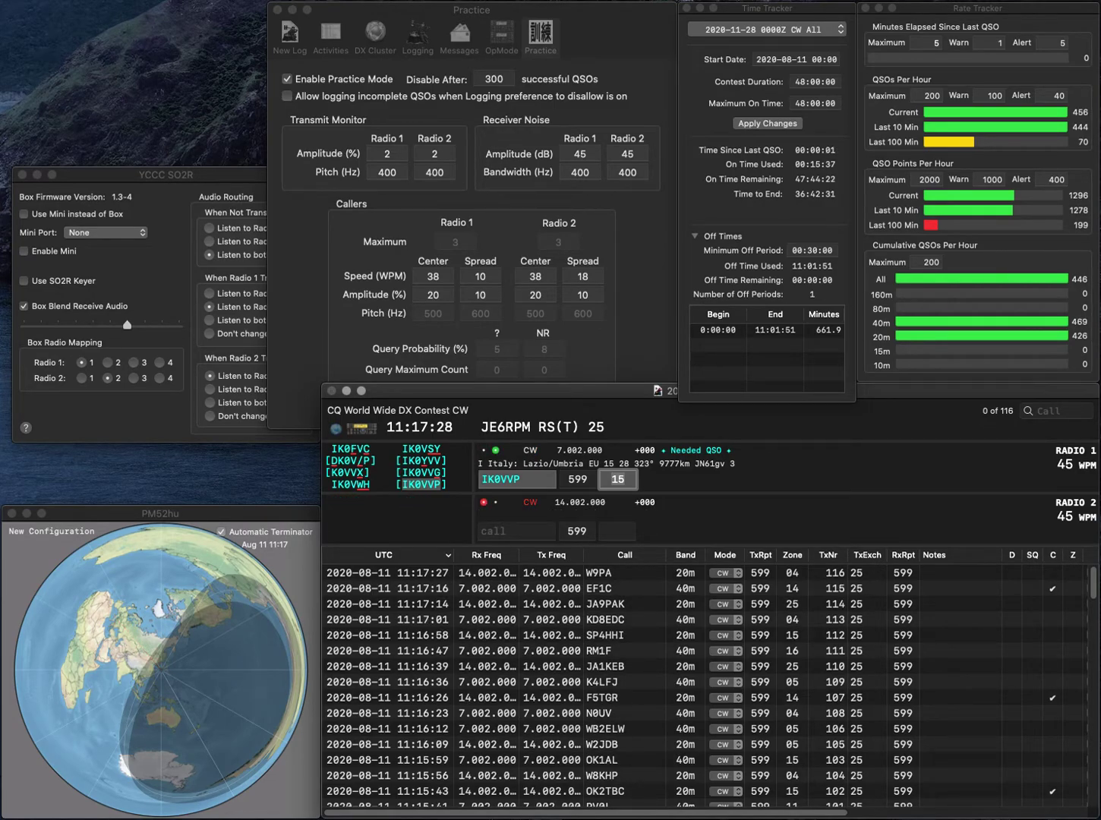
pyautogui.press('Return')
pyautogui.write('AH0FM')
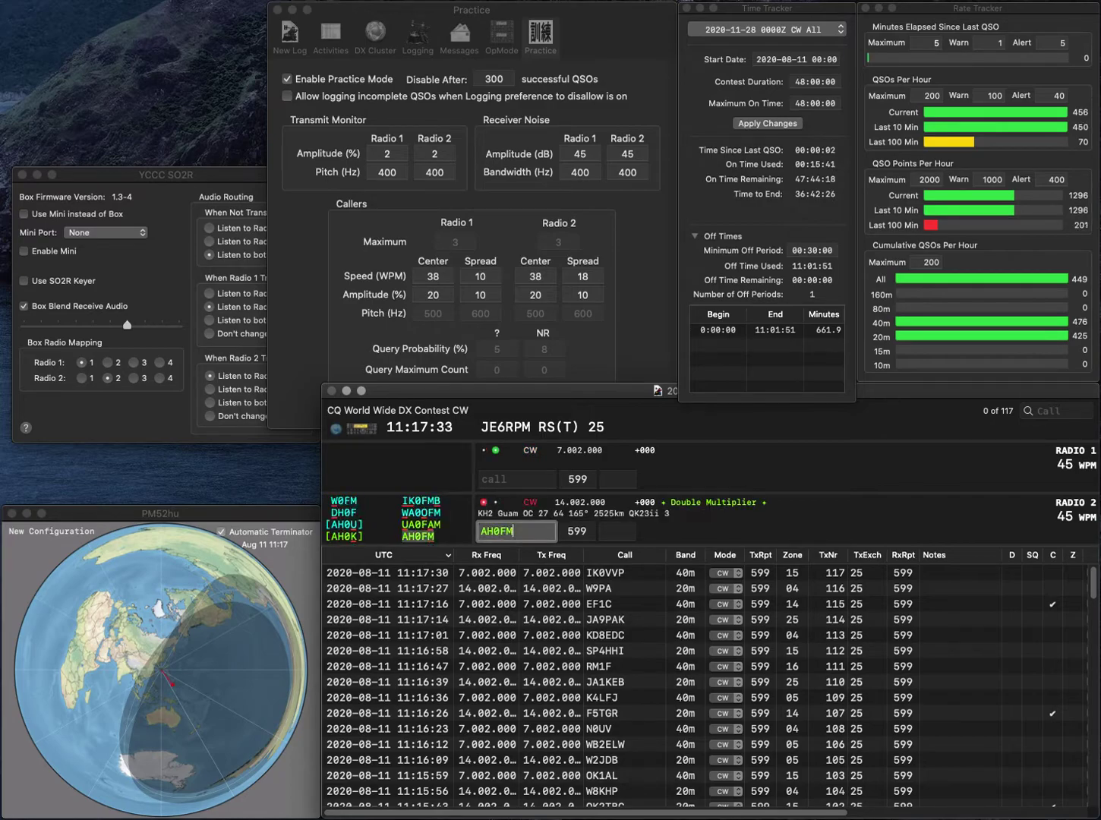
pyautogui.press('Return')
# - Answer RC4I/P on Radio 1 and log AH0FM in zone 27 on Radio 2
pyautogui.write('C4I/P')
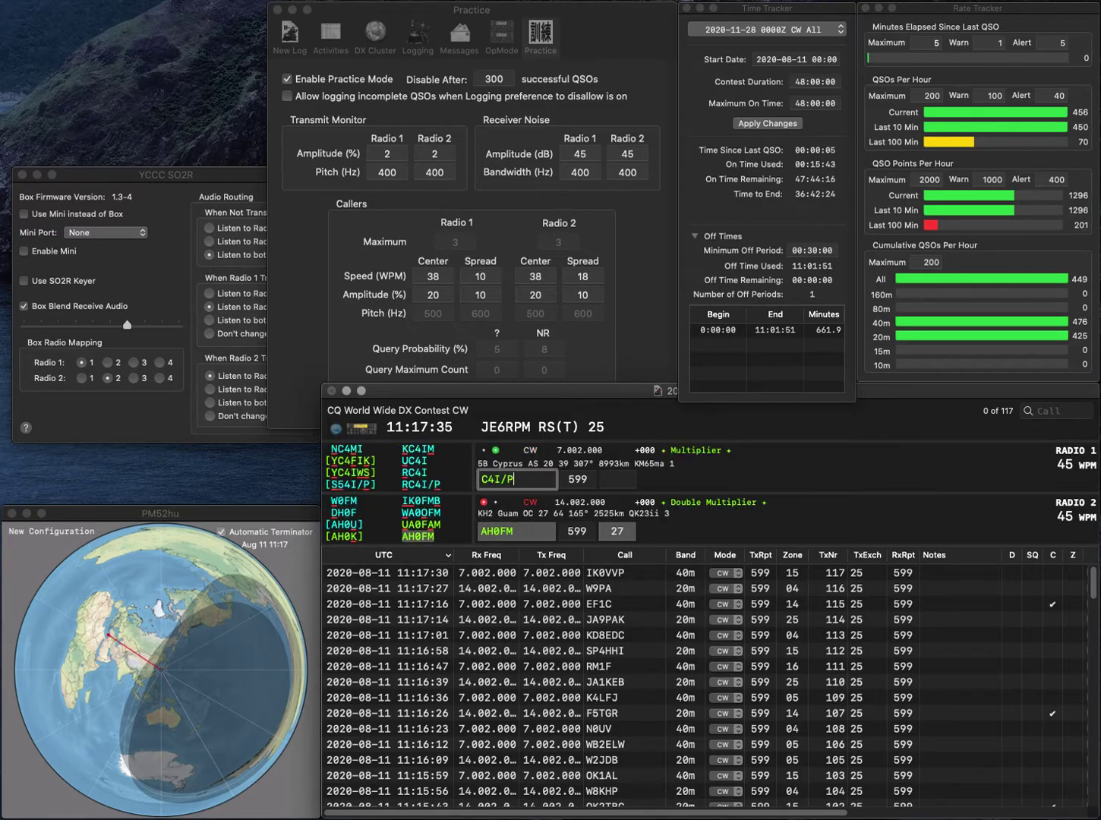
pyautogui.write('R')
pyautogui.press('Return')
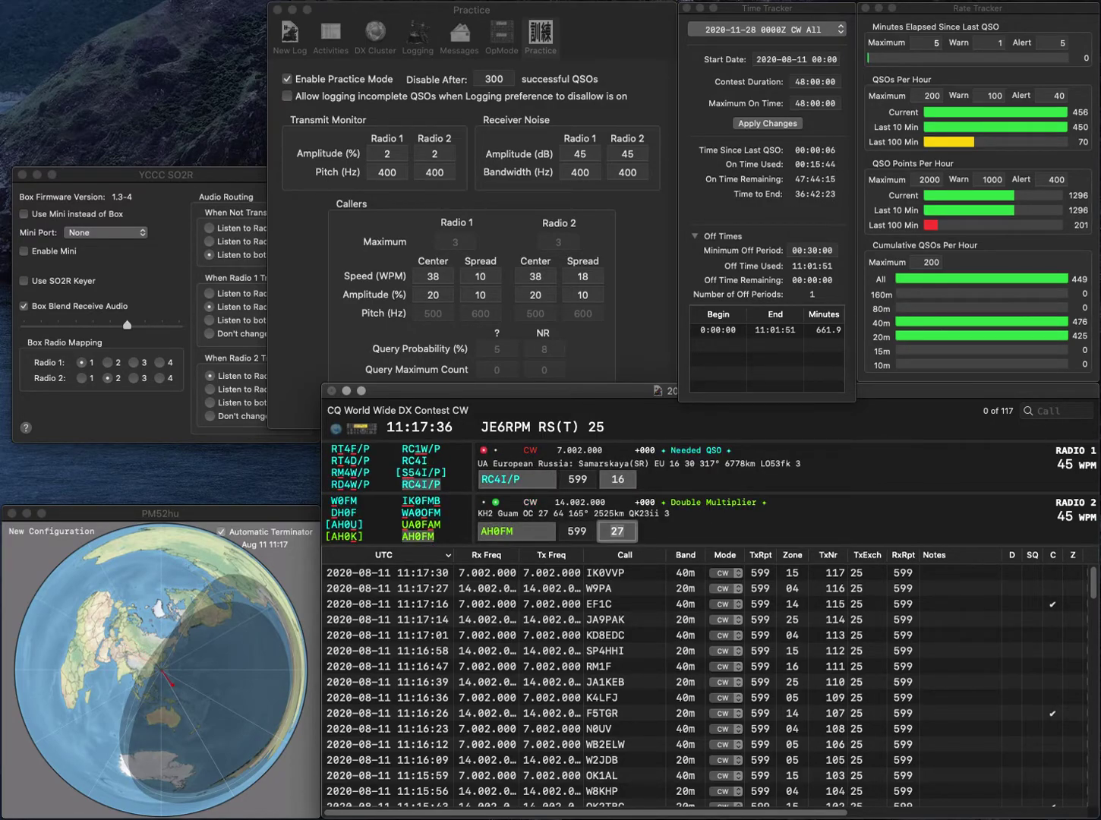
pyautogui.press('Return')
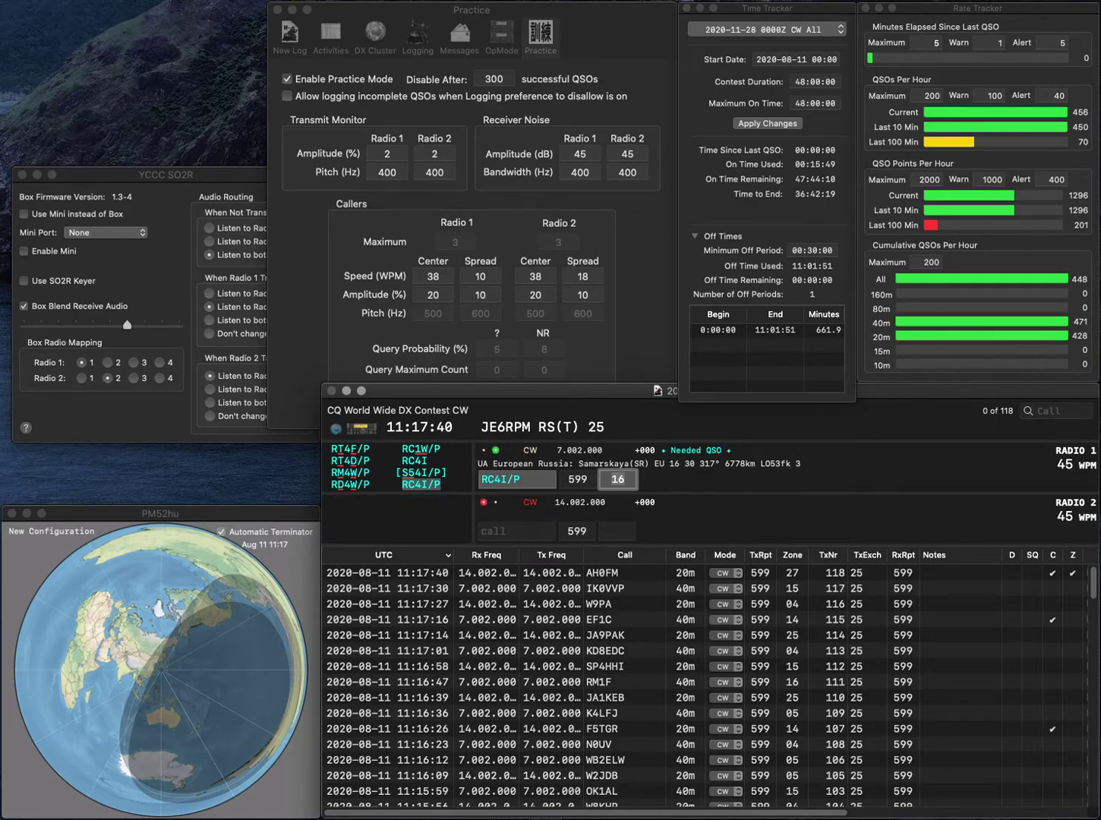
# - Log RC4I/P in zone 16 on Radio 1 and send the partial call DL1 on Radio 2
pyautogui.press('Return')
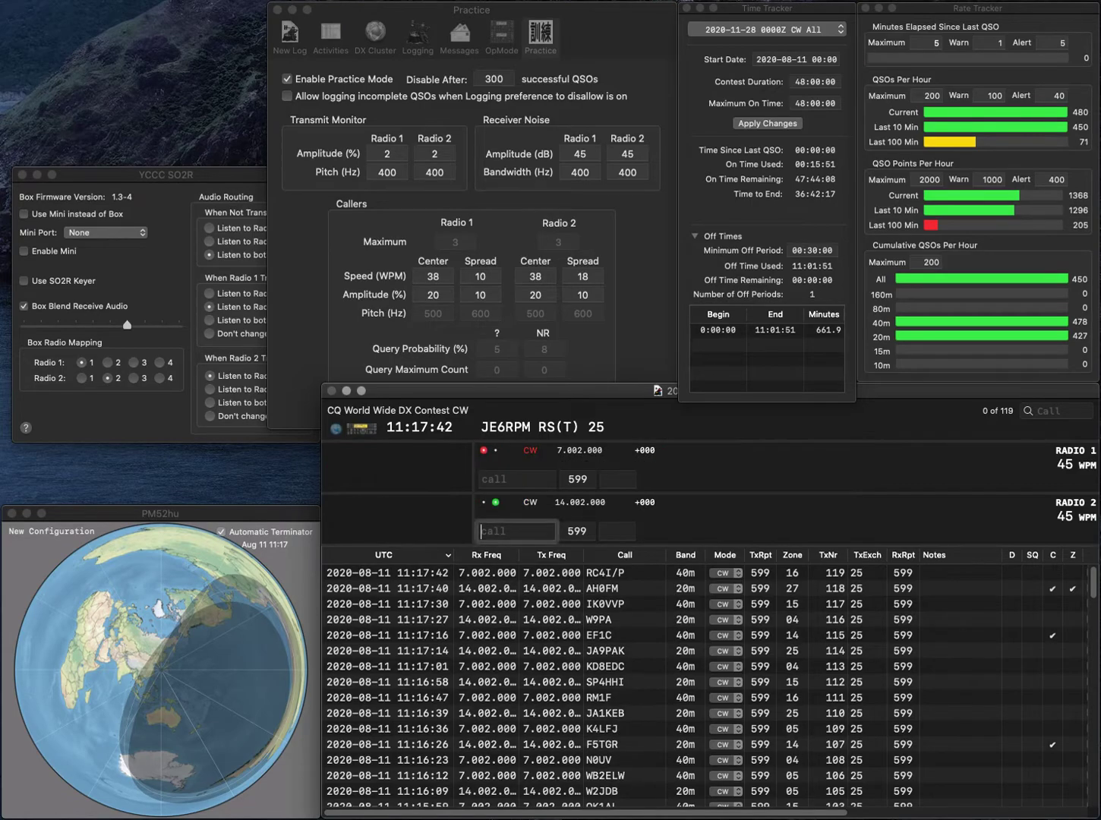
pyautogui.write('DL1')
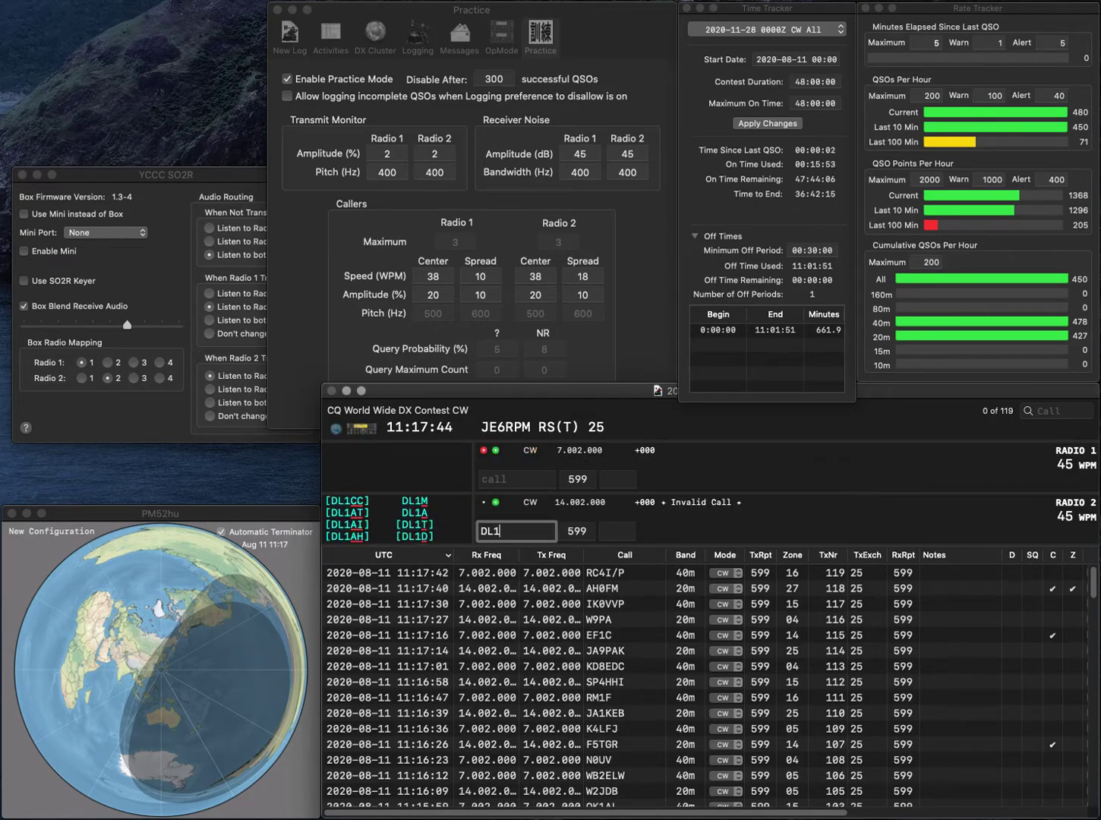
pyautogui.press('Return')
pyautogui.write('9')
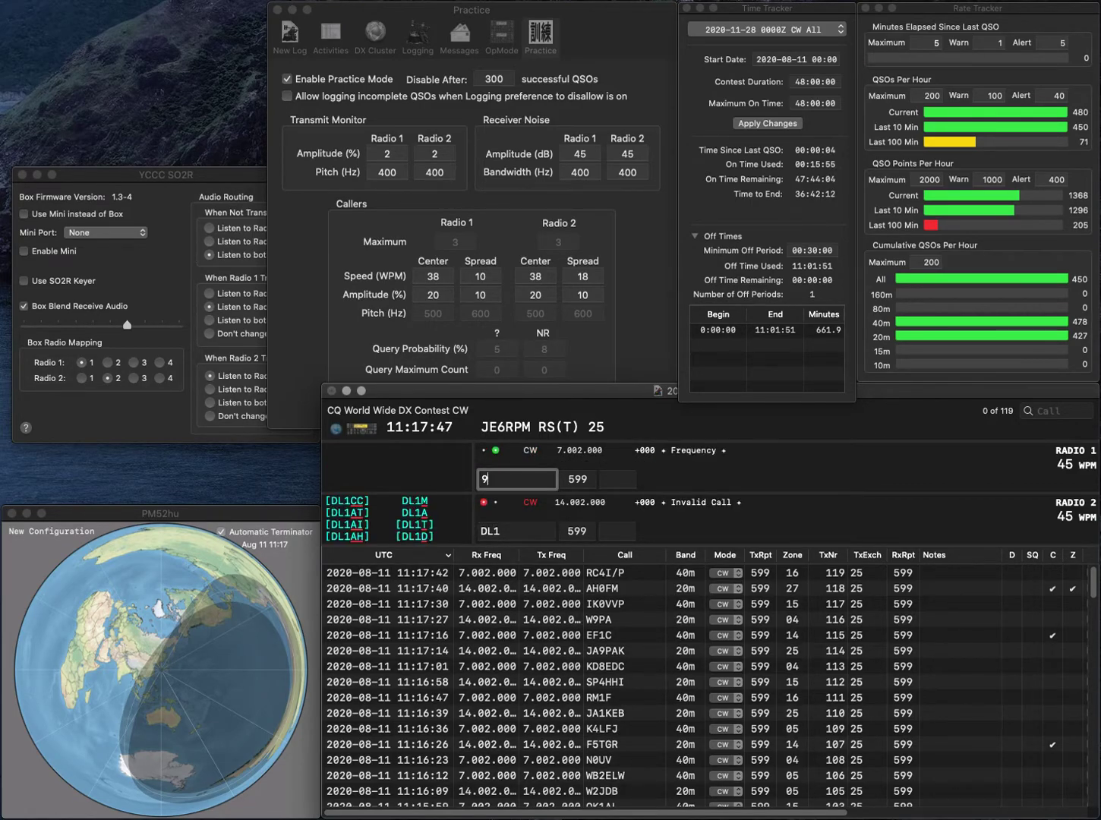
pyautogui.press('BackSpace')
pyautogui.write('EWR')
pyautogui.hotkey('ctrl', 'a')
pyautogui.write('IT9')
pyautogui.press('Return')
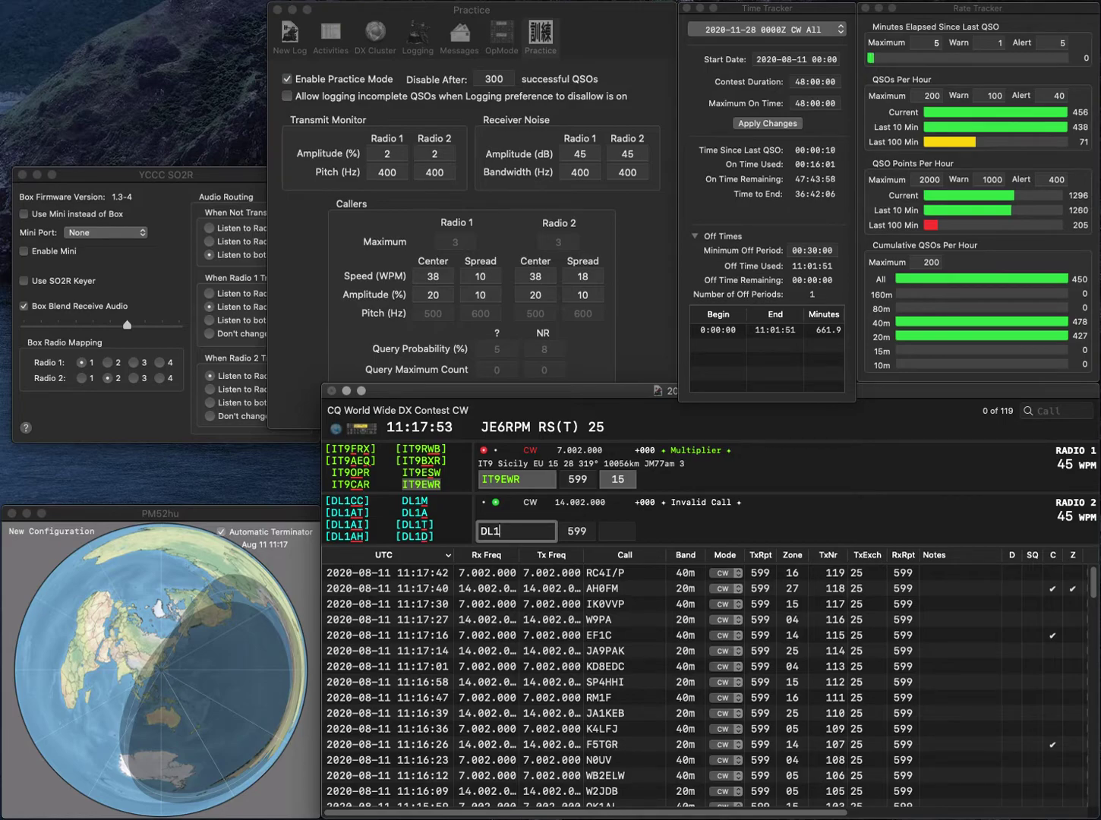
pyautogui.write('0C')
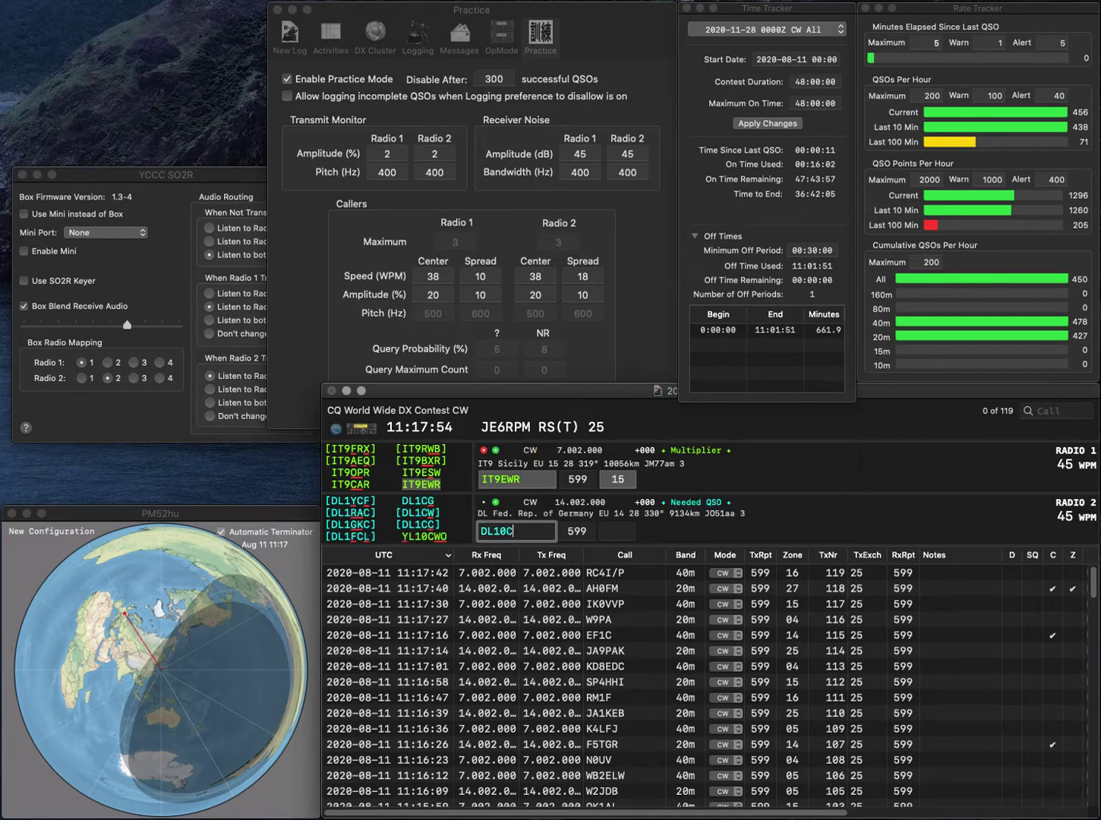
pyautogui.write('WO')
pyautogui.press('Home')
pyautogui.press('Delete')
pyautogui.write('Y')
pyautogui.press('Return')
pyautogui.press('Return')
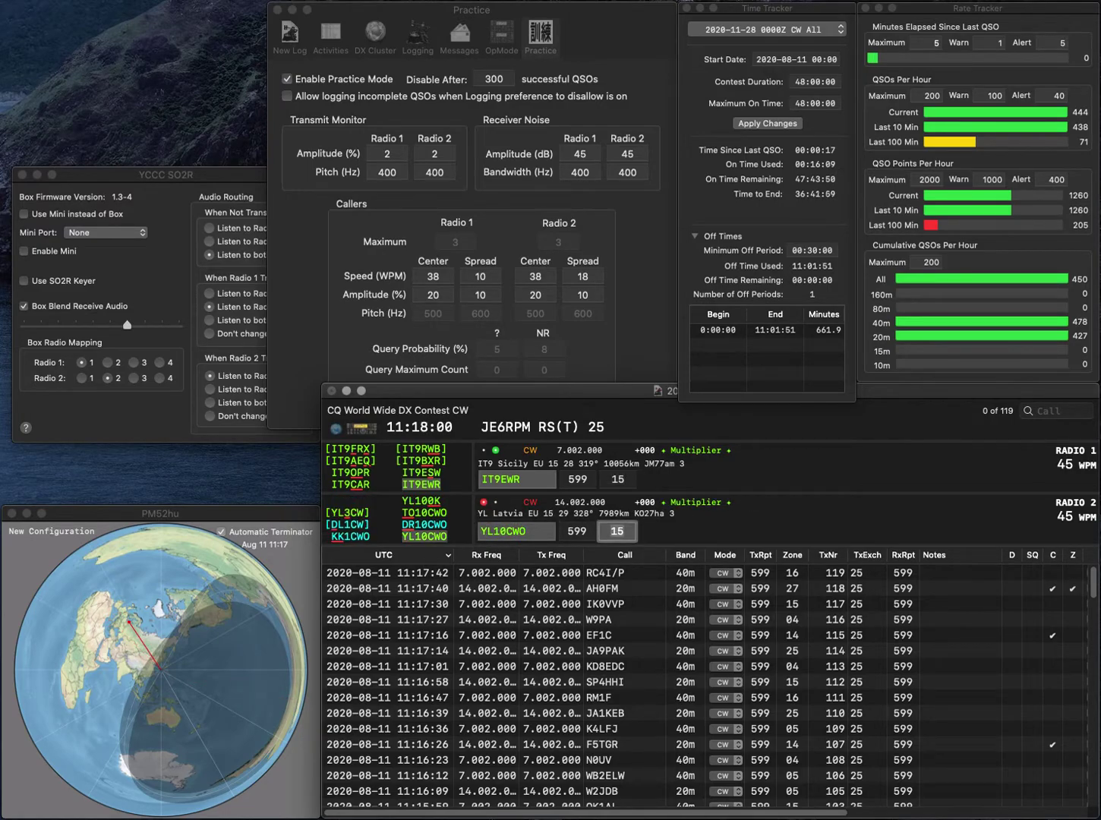
pyautogui.press('space')
pyautogui.press('Delete')
pyautogui.press('BackSpace')
pyautogui.write('DR')
pyautogui.press('Return')
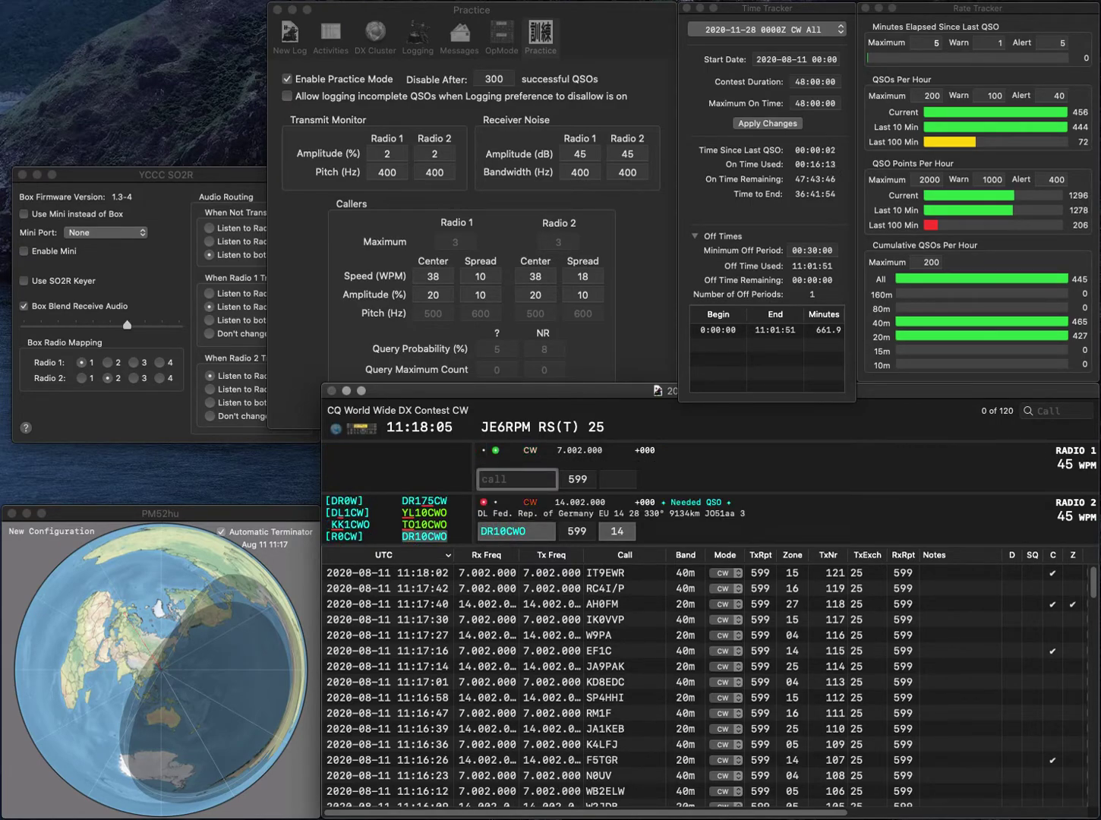
pyautogui.write('W0PSY')
pyautogui.press('Return')
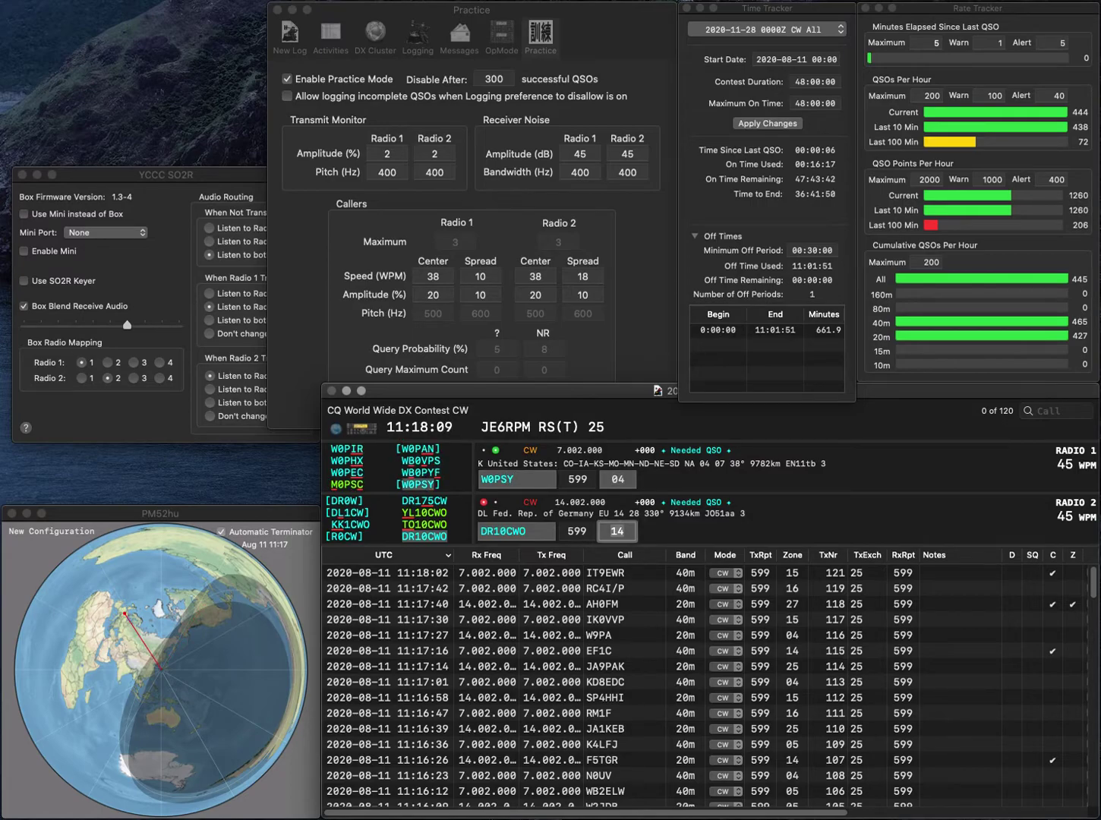
pyautogui.press('Return')
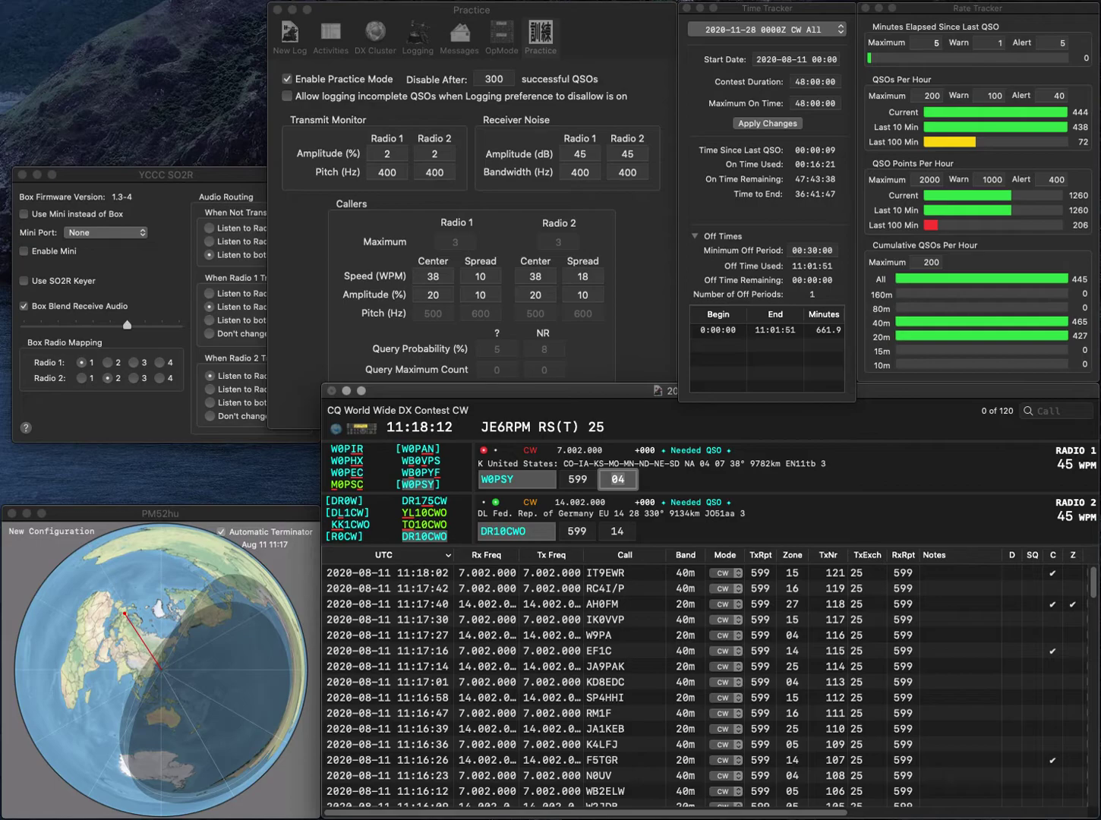
pyautogui.press('Return')
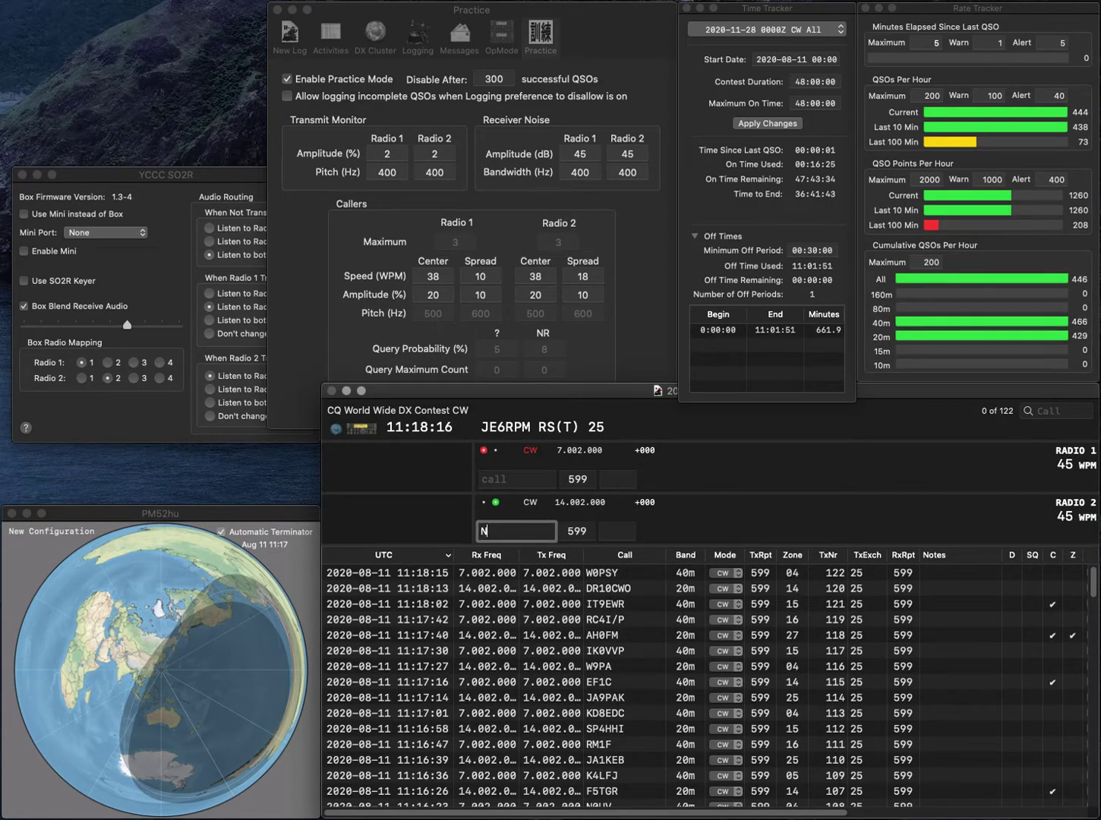
pyautogui.write('N5NYM')
pyautogui.press('Return')
# - Enter the call XR5F on Radio 1 and send it
pyautogui.write('R5')
pyautogui.write('F')
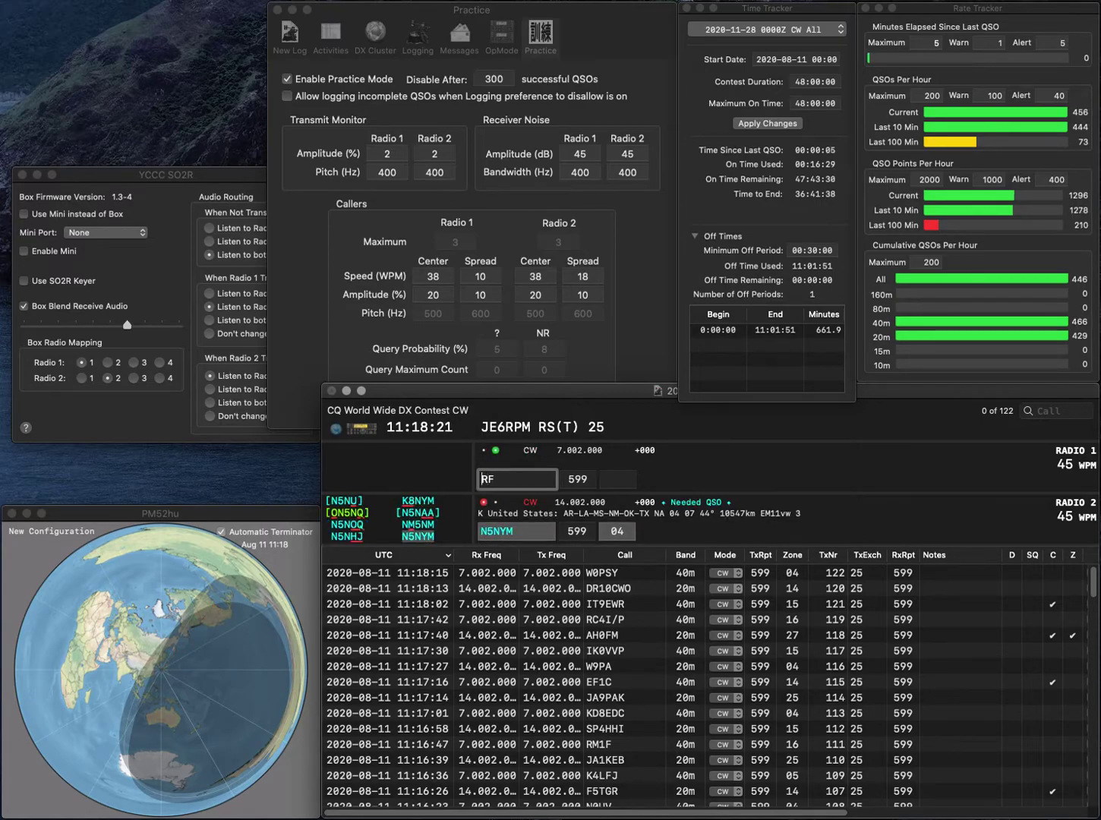
pyautogui.press('Left')
pyautogui.press('Left')
pyautogui.write('X')
pyautogui.press('Right')
pyautogui.write('5')
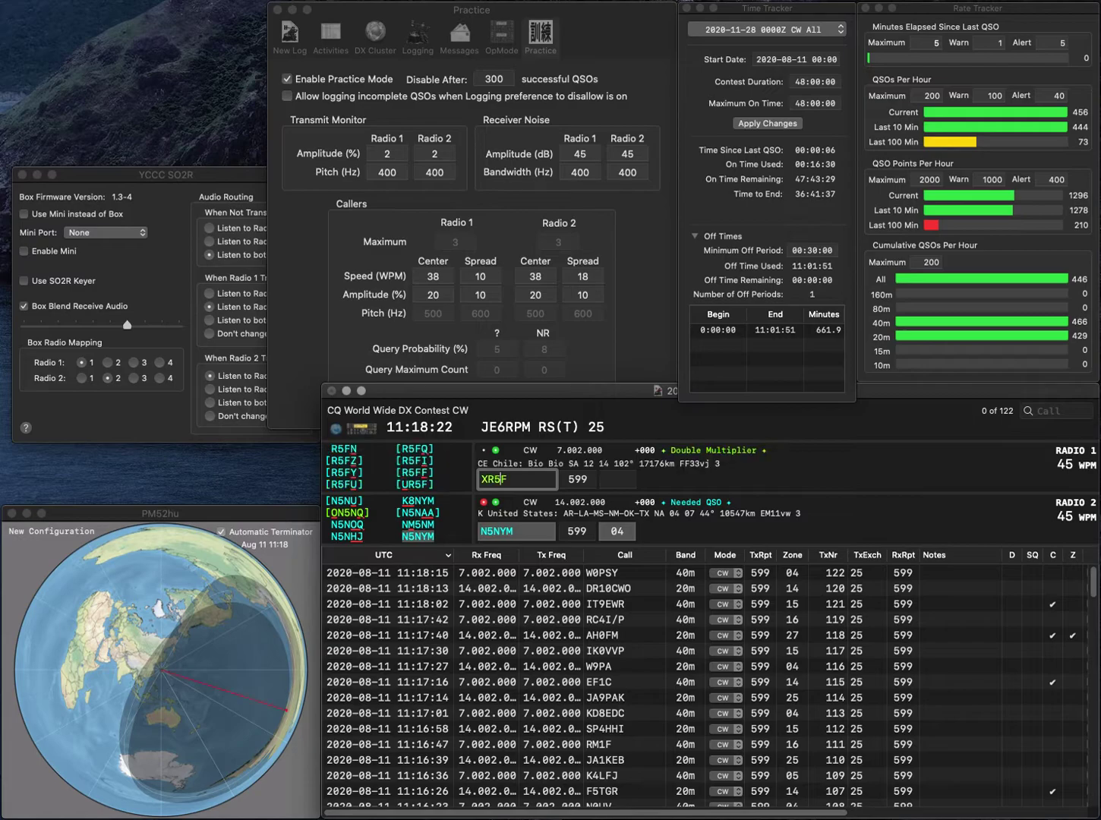
pyautogui.press('Return')
pyautogui.press('`')
pyautogui.press('space')
pyautogui.press('Left')
pyautogui.press('BackSpace')
pyautogui.write('6')
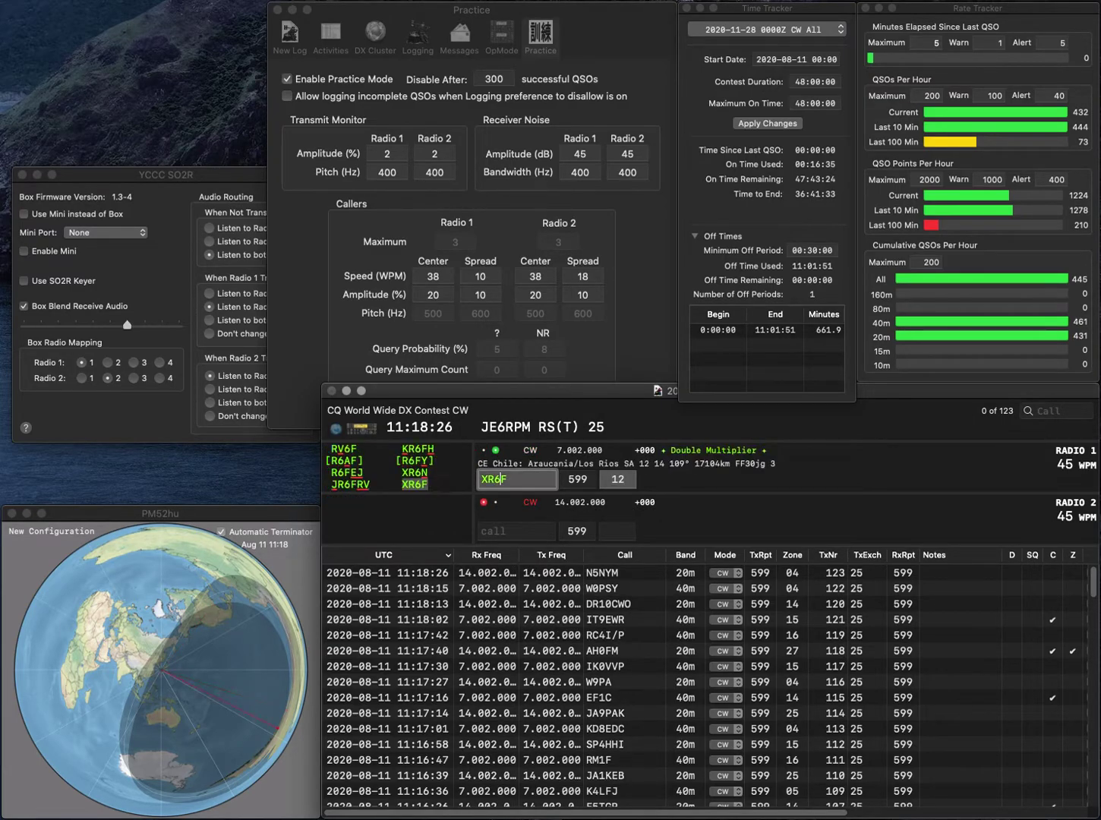
pyautogui.press('Return')
# - Answer K5HGX on Radio 2 and log XR6F in zone 12 on Radio 1
pyautogui.write('K5SGX')
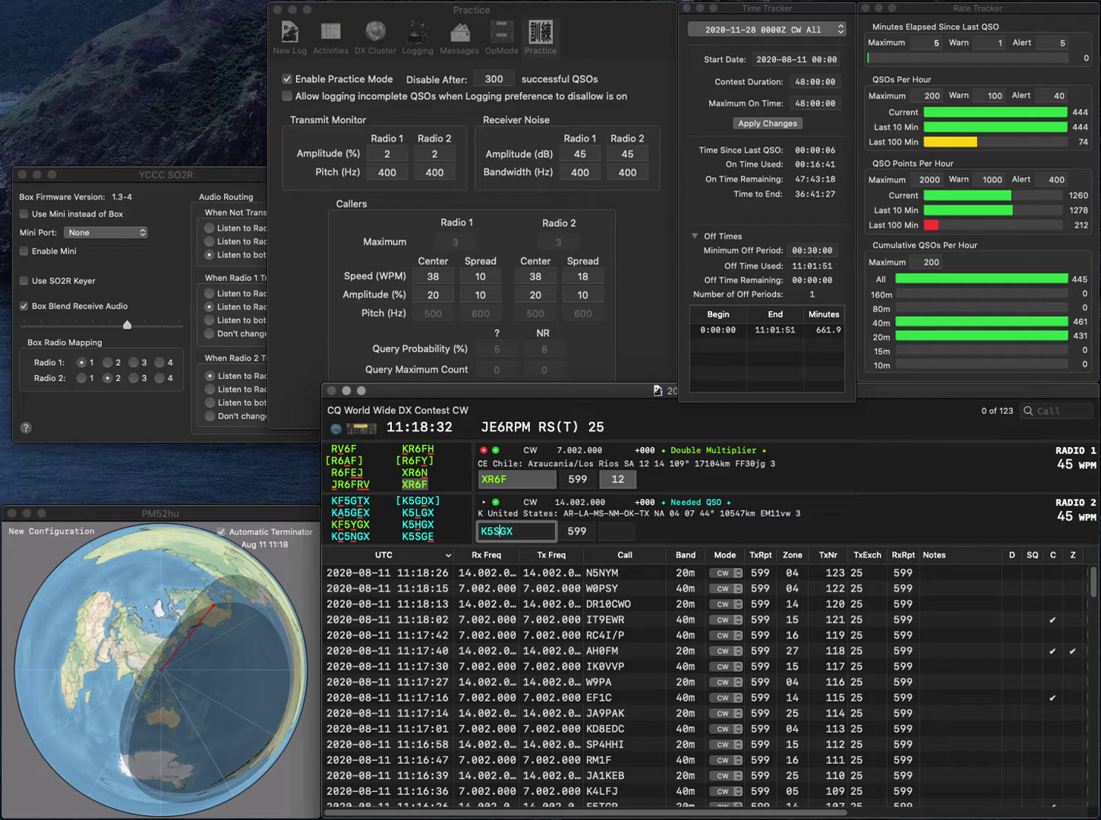
pyautogui.press('BackSpace')
pyautogui.write('H')
pyautogui.press('Return')
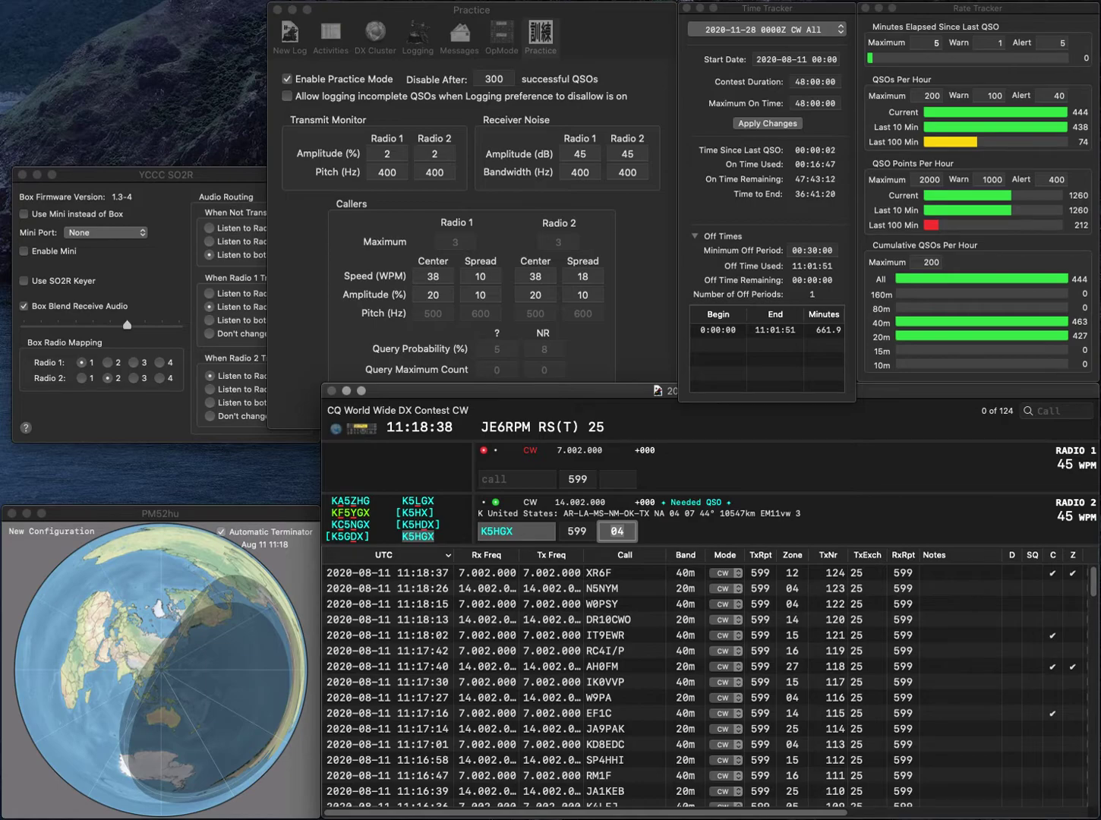
pyautogui.write('K')
pyautogui.press('BackSpace')
pyautogui.write('CO8SJ')
pyautogui.press('Return')
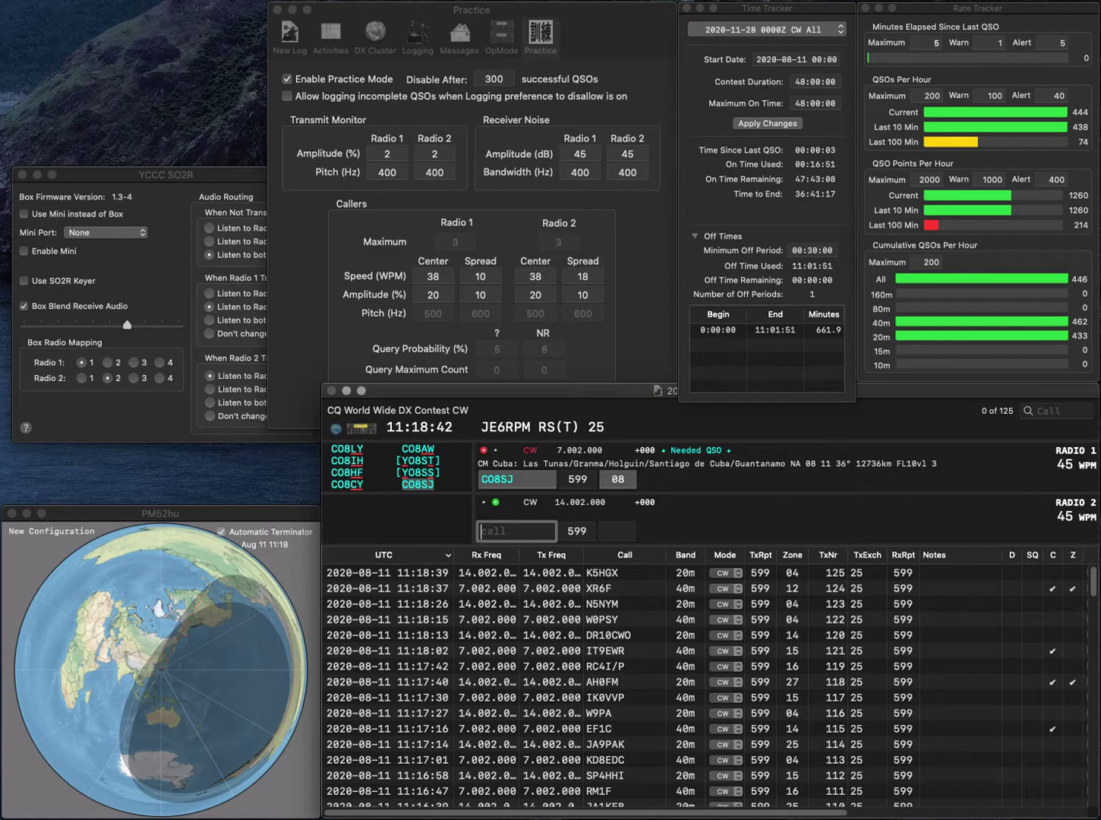
# - Try sending the incomplete call JAECD on Radio 2
pyautogui.write('ECD')
pyautogui.hotkey('ctrl', 'a')
pyautogui.write('JA')
pyautogui.press('Return')
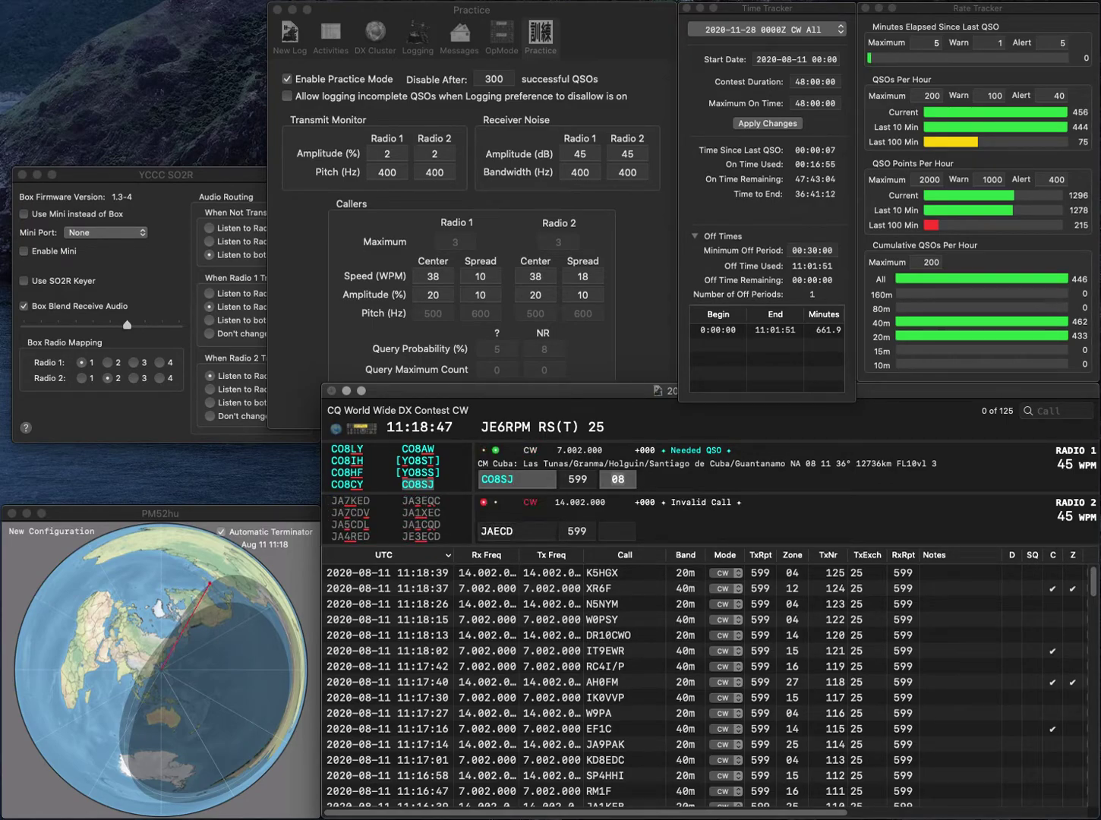
# - Log CO8SJ in zone 08 on Radio 1, and replace the Radio 2 call with JR2EKD and send it
pyautogui.press('Return')
pyautogui.press('Escape')
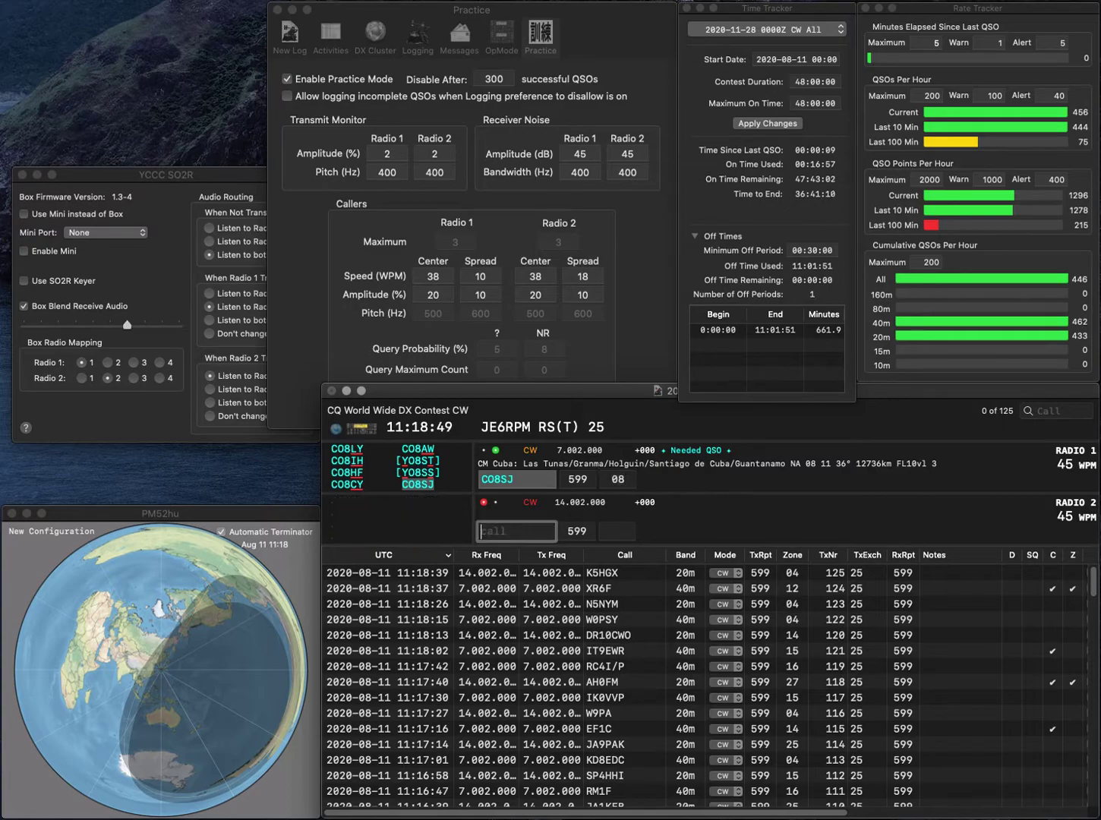
pyautogui.write('JR2EKD')
pyautogui.press('Return')
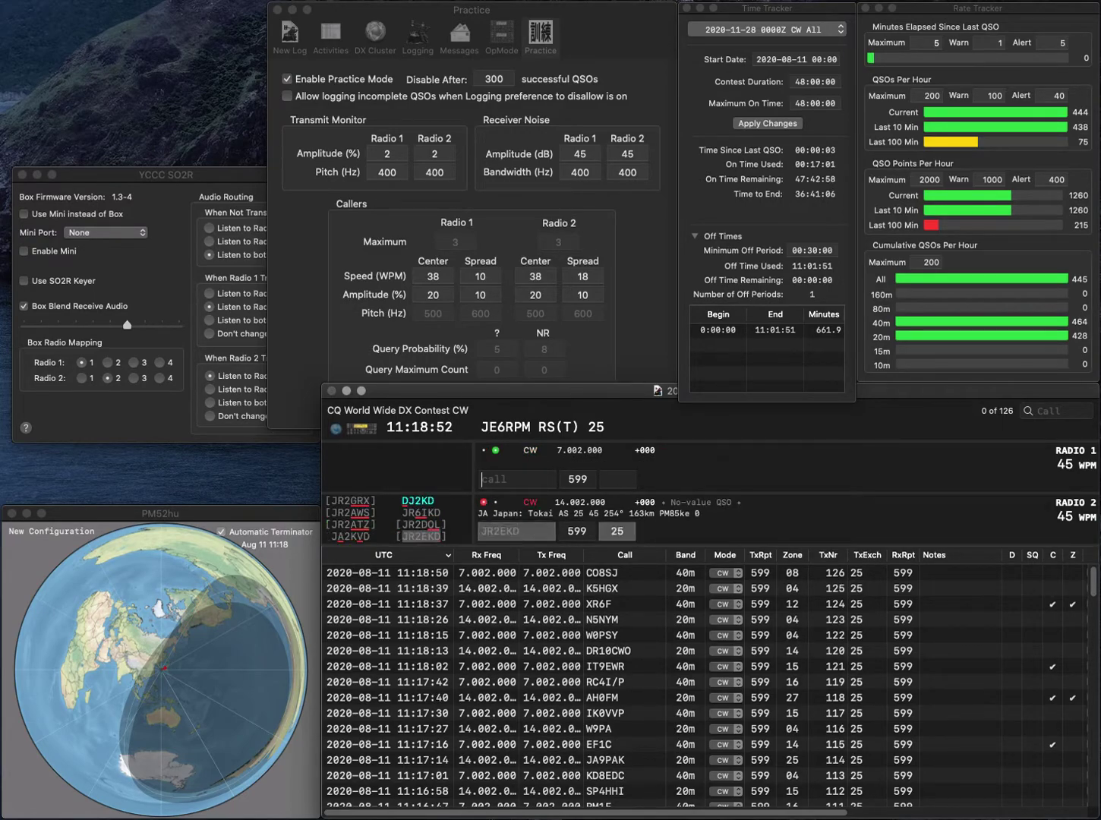
pyautogui.write('ON6ONM')
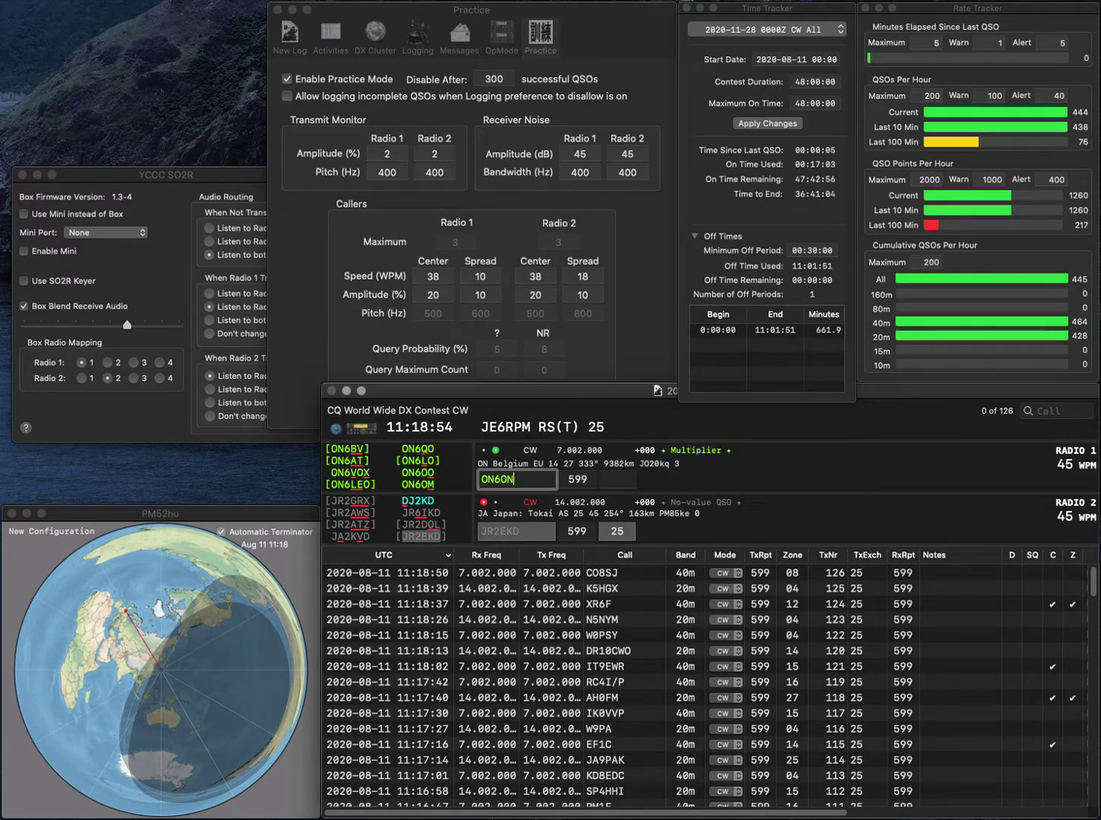
pyautogui.press('BackSpace')
pyautogui.press('BackSpace')
pyautogui.write('M')
pyautogui.press('Return')
pyautogui.press('space')
pyautogui.press('space')
pyautogui.press('space')
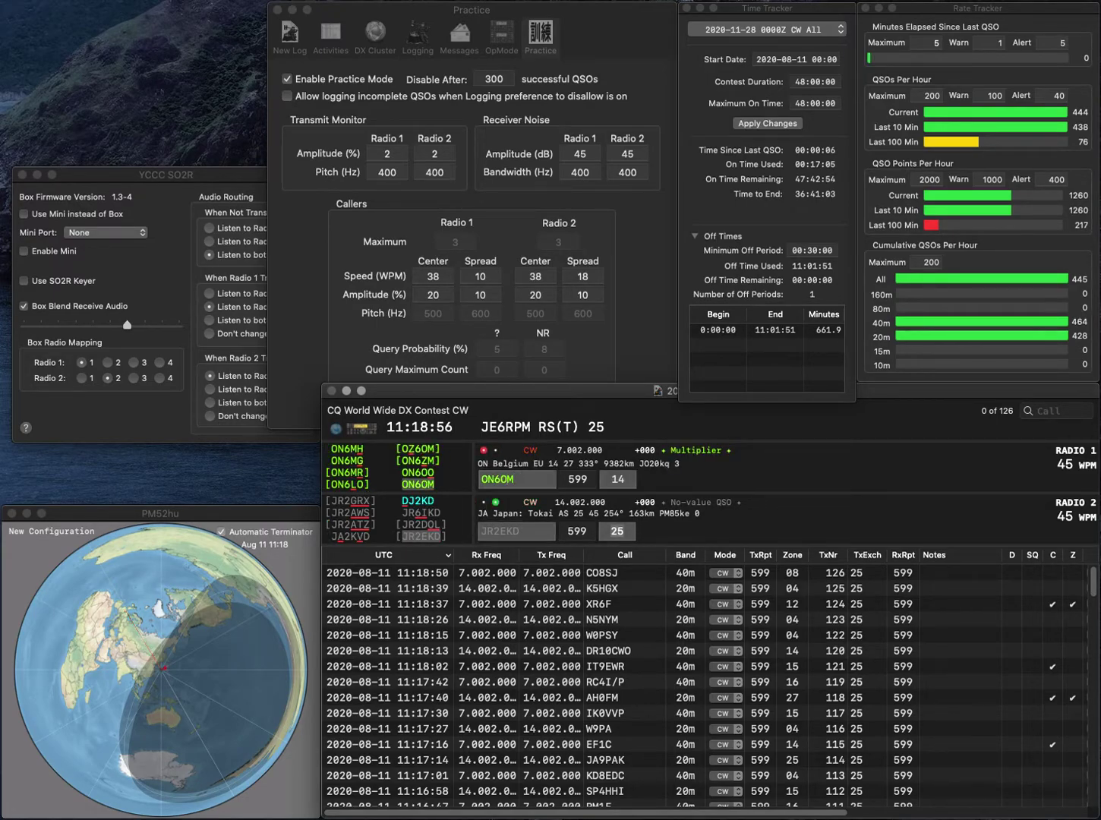
pyautogui.press('Return')
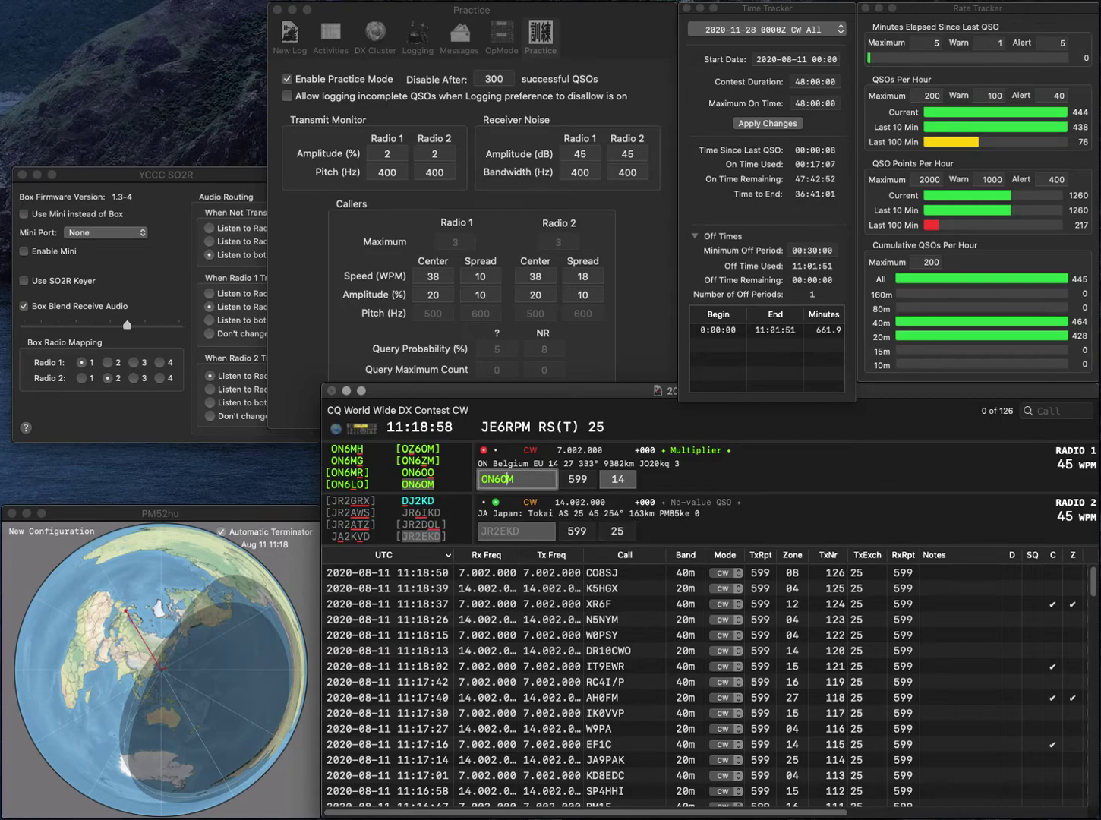
pyautogui.press('space')
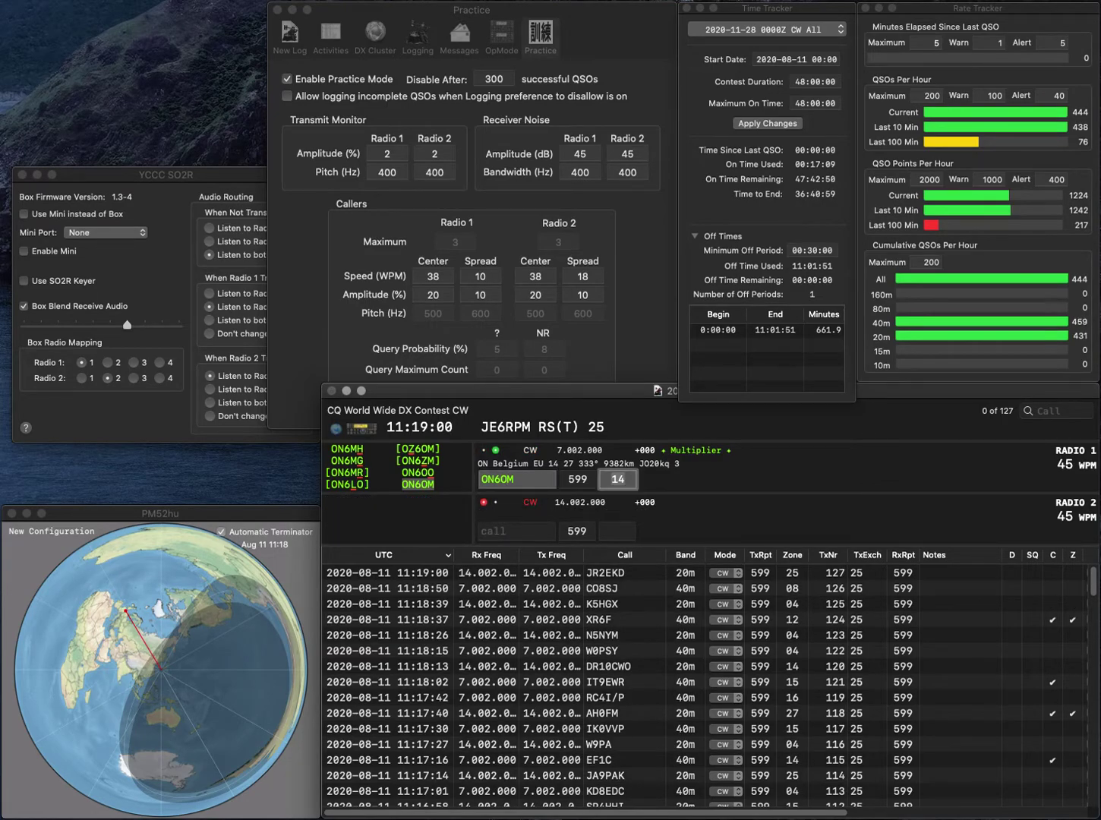
pyautogui.press('Return')
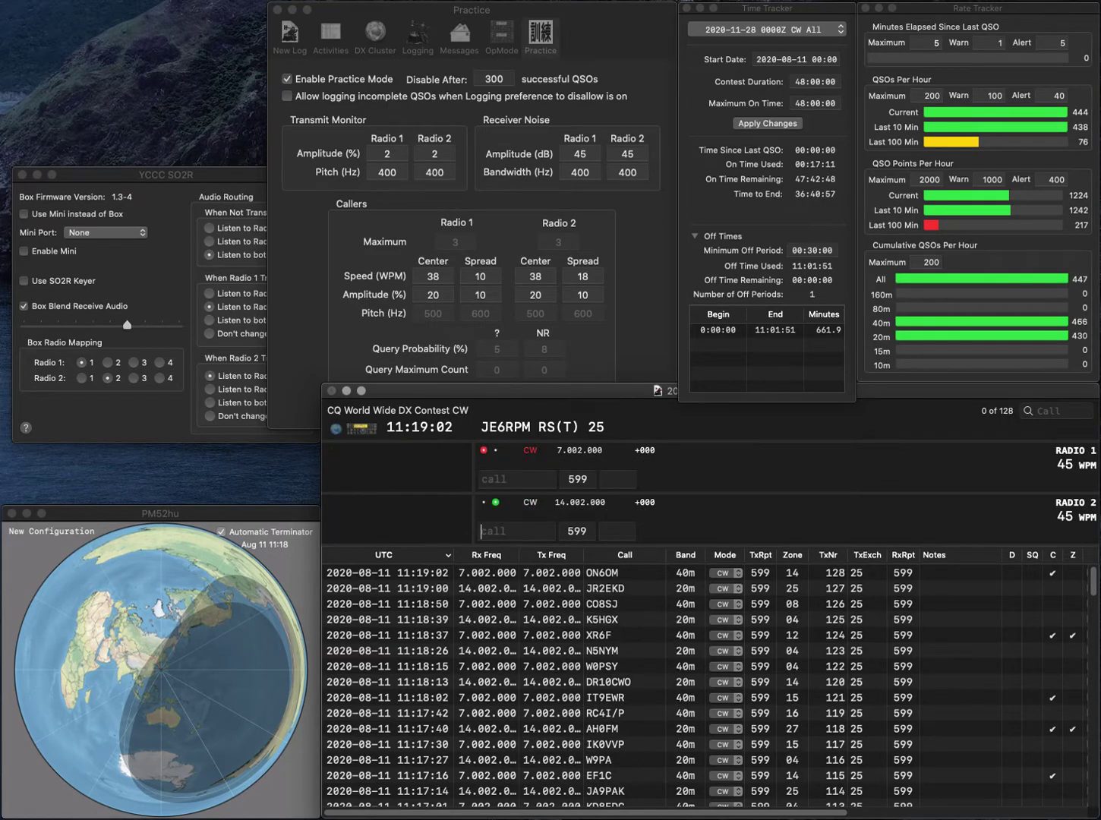
# - Answer YB3VI on Radio 2 and send the partial call 4CCA4 on Radio 1
pyautogui.write('YB3VI')
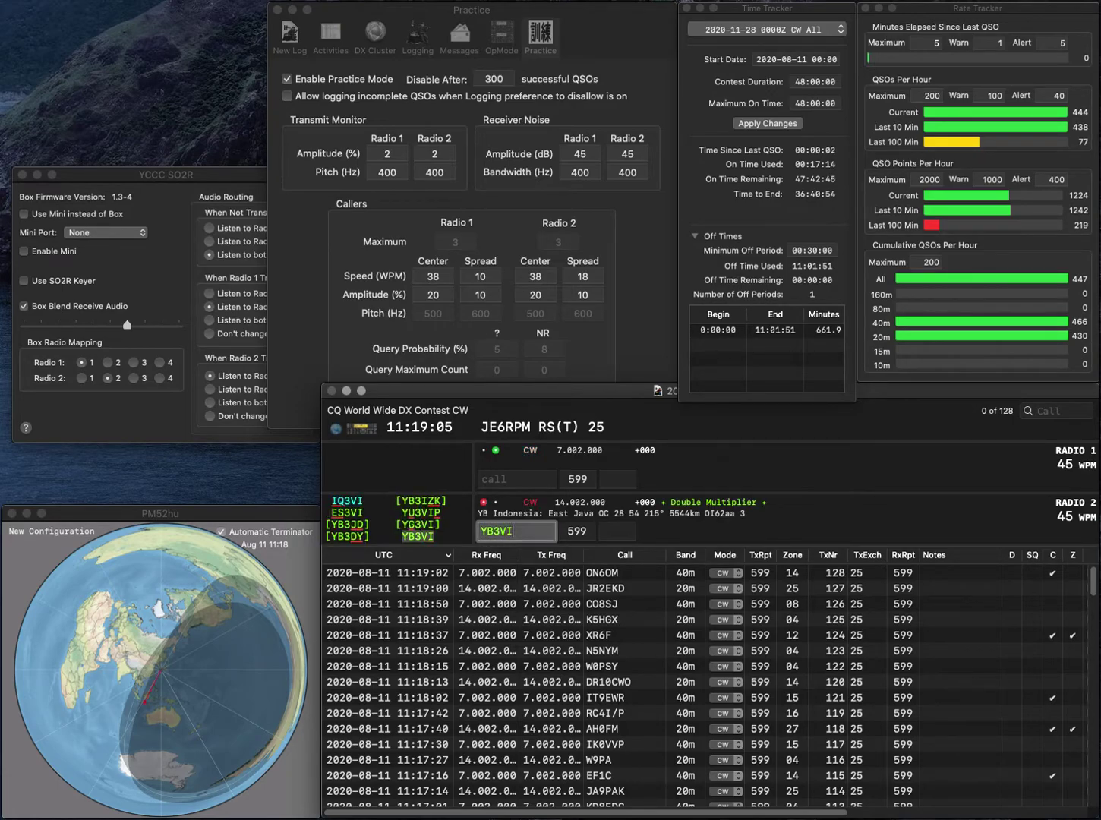
pyautogui.press('Return')
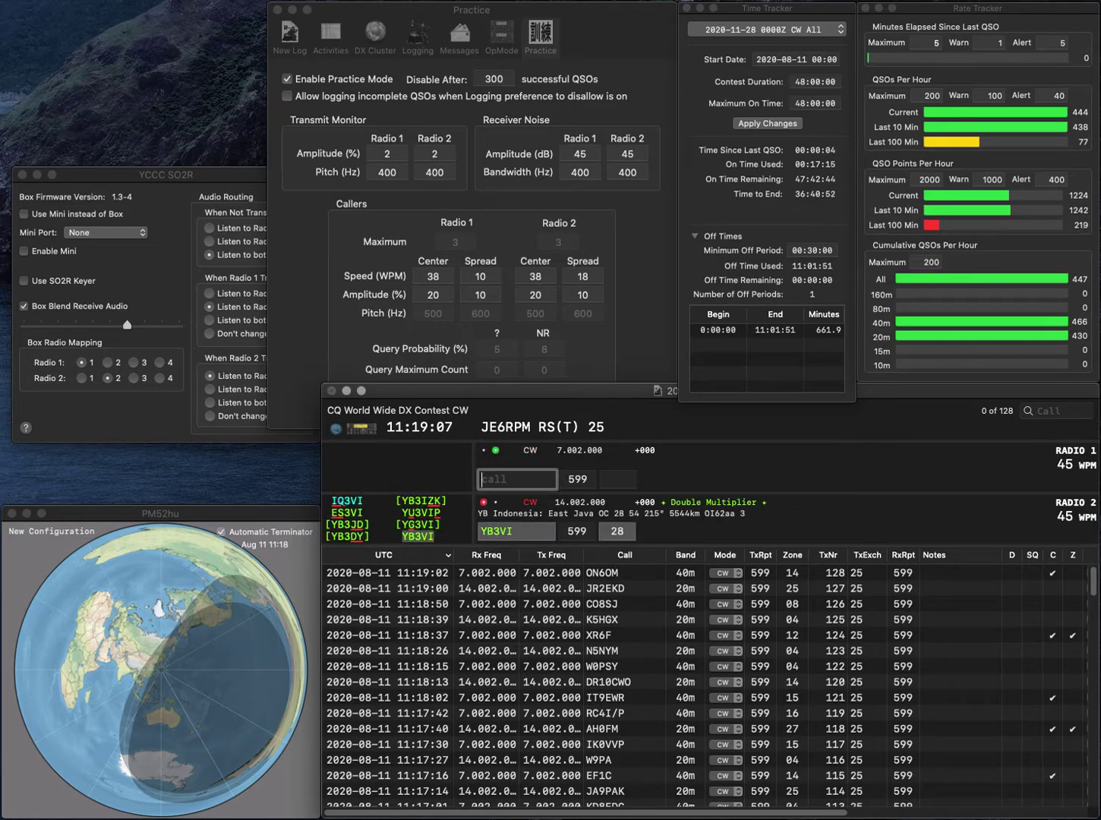
pyautogui.write('CCA4')
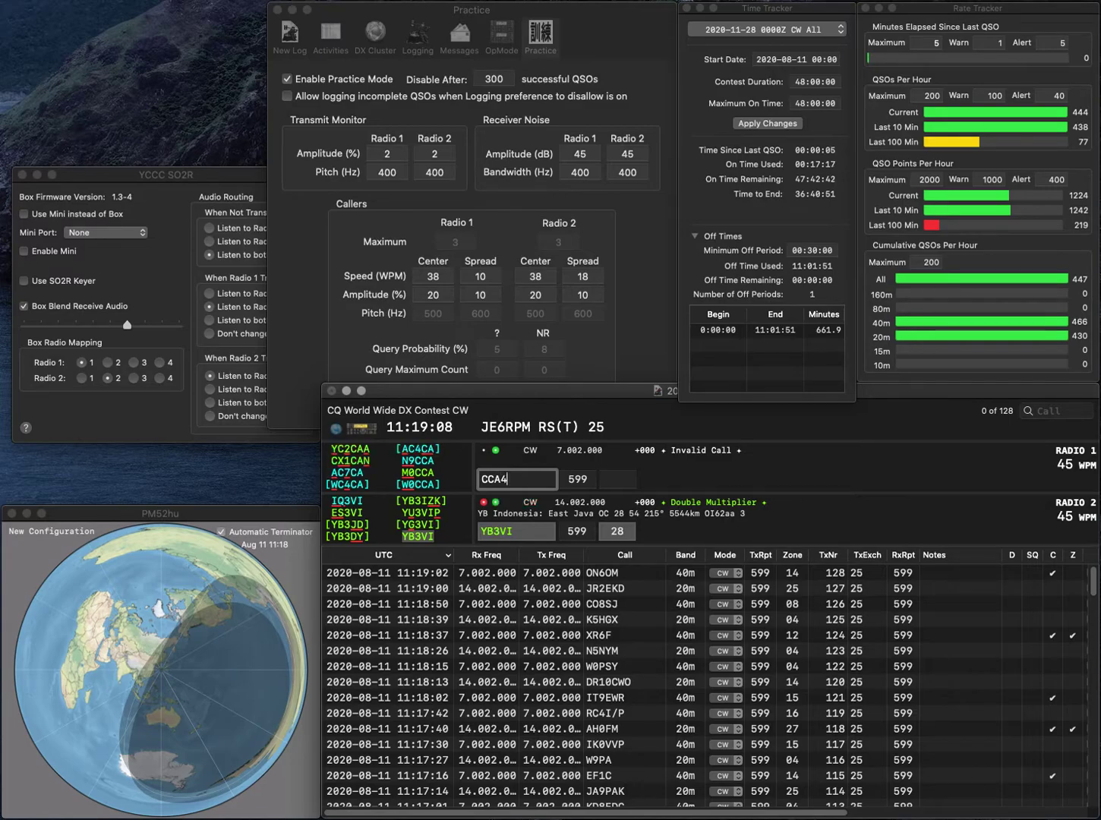
pyautogui.write('4')
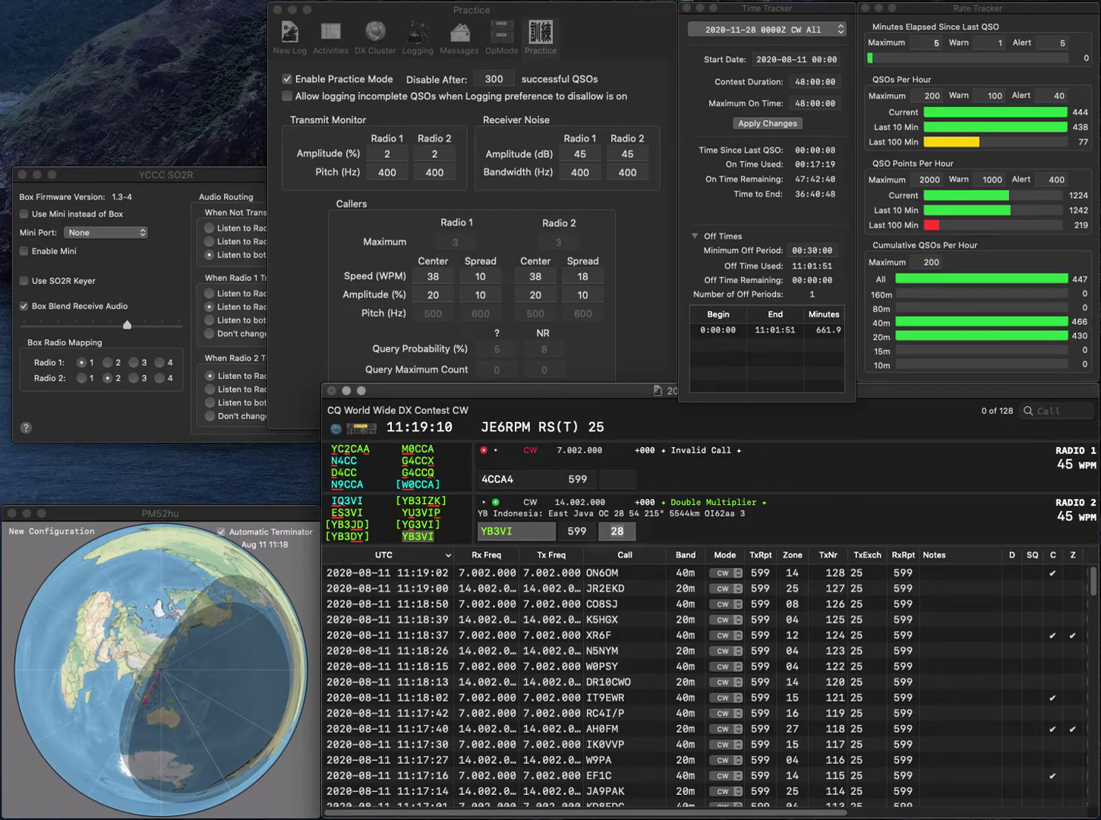
# - Log YB3VI in zone 28 on Radio 2 and change the Radio 1 call to KX4CC
pyautogui.press('End')
pyautogui.press('BackSpace')
pyautogui.press('BackSpace')
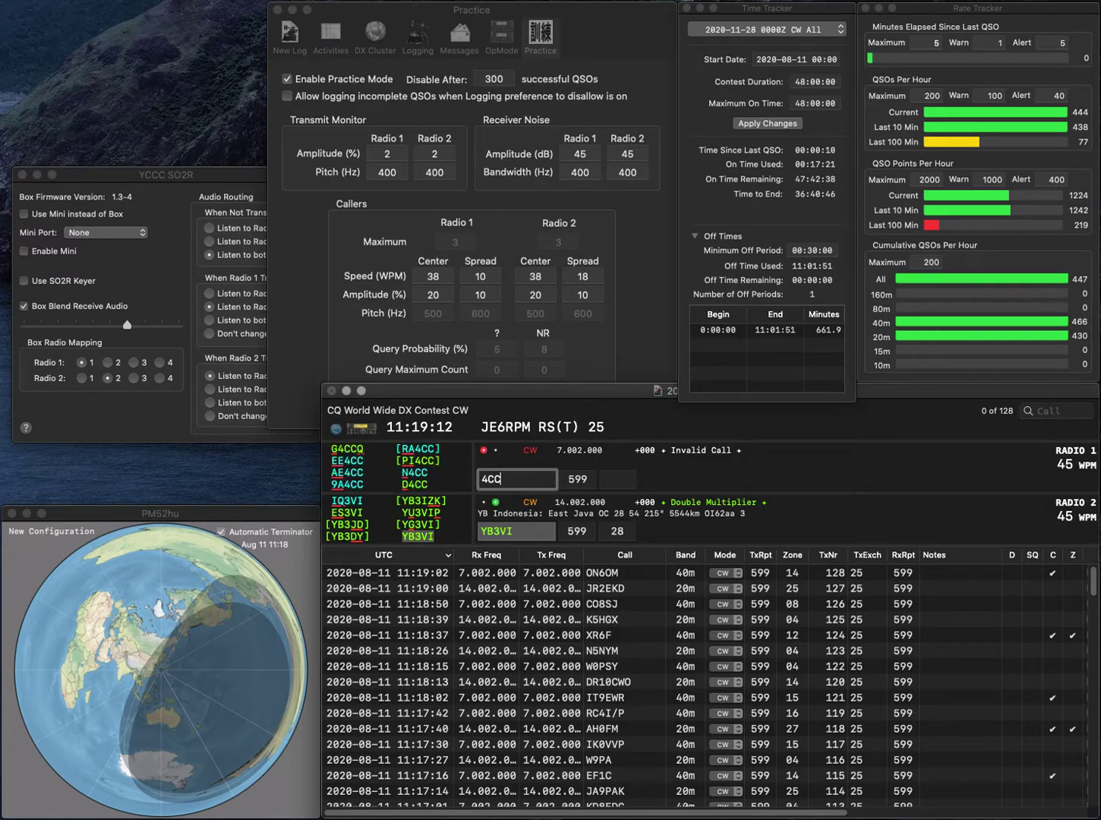
pyautogui.press('Return')
pyautogui.press('Home')
pyautogui.write('KX')
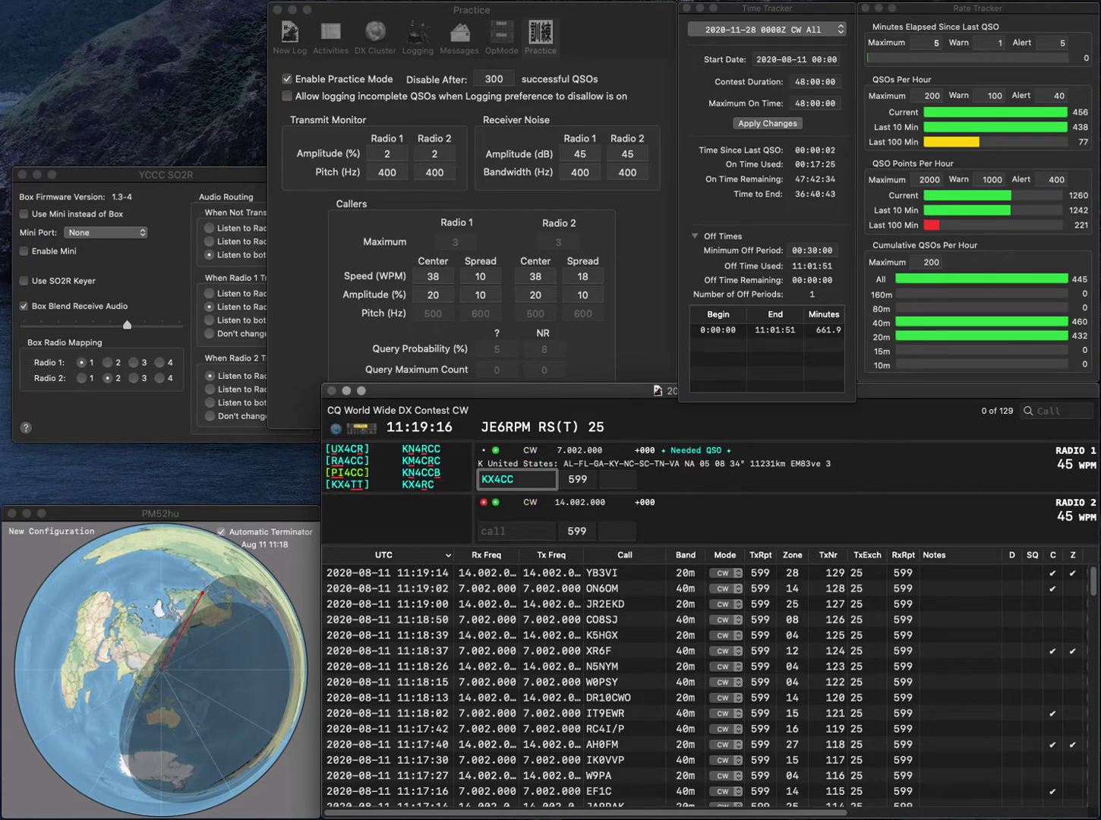
# - Correct the Radio 1 call to KX5B and send it
pyautogui.press('Delete')
pyautogui.write('5')
pyautogui.press('Delete')
pyautogui.press('Delete')
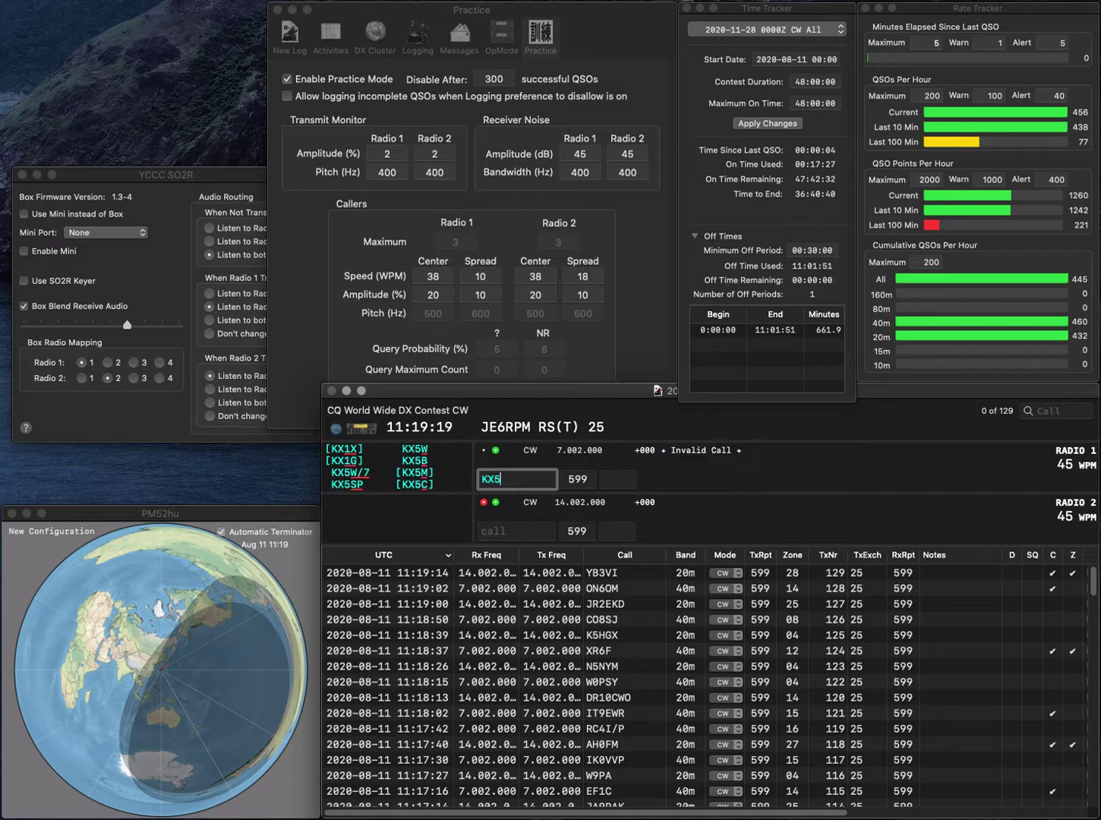
pyautogui.write('B')
pyautogui.press('Return')
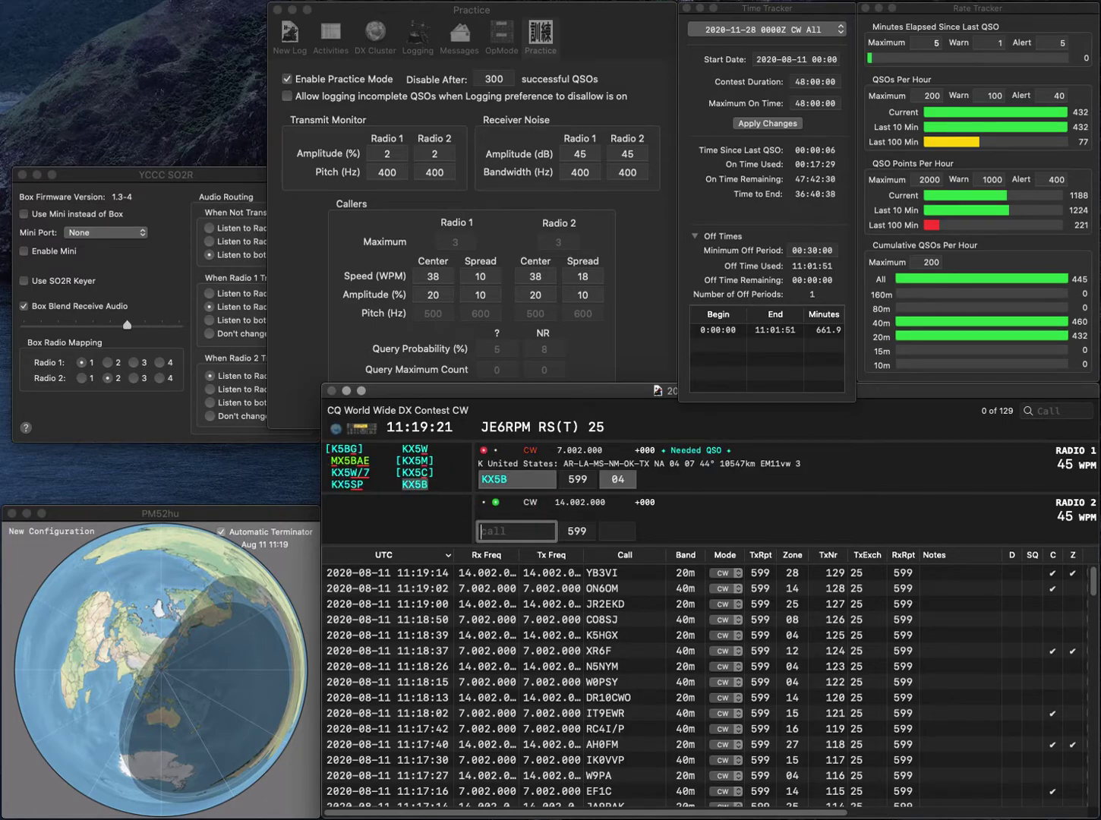
# - Send the call N4NY on Radio 2 and log KX5B in zone 04 on Radio 1
pyautogui.write('NY')
pyautogui.press('Left')
pyautogui.press('Left')
pyautogui.write('N4')
pyautogui.press('Return')
pyautogui.press('Return')
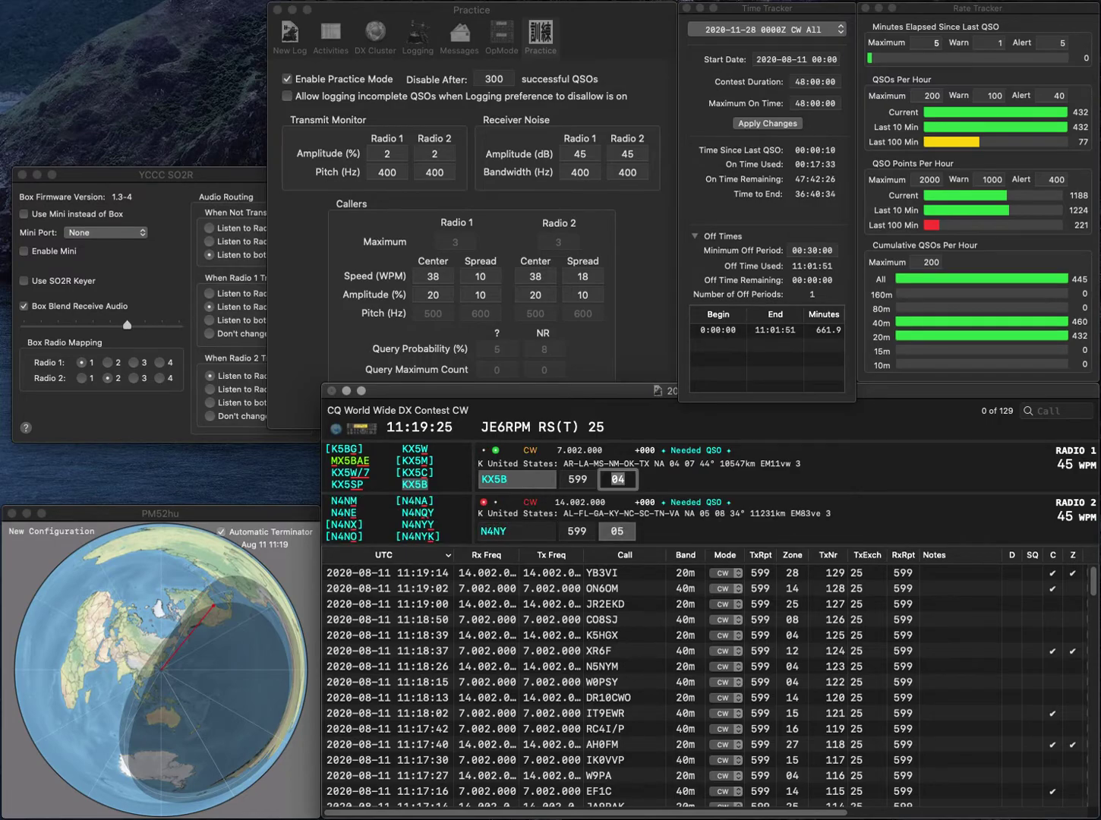
pyautogui.press('BackSpace')
pyautogui.press('BackSpace')
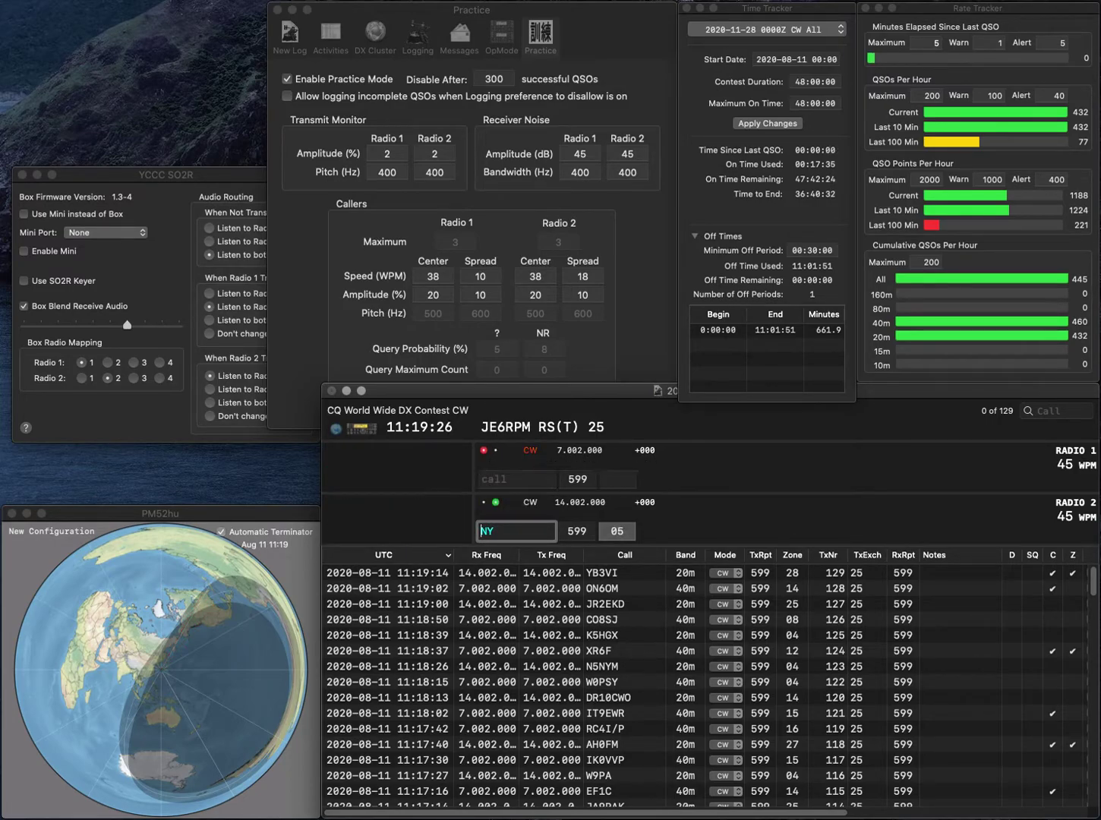
pyautogui.write('N3S')
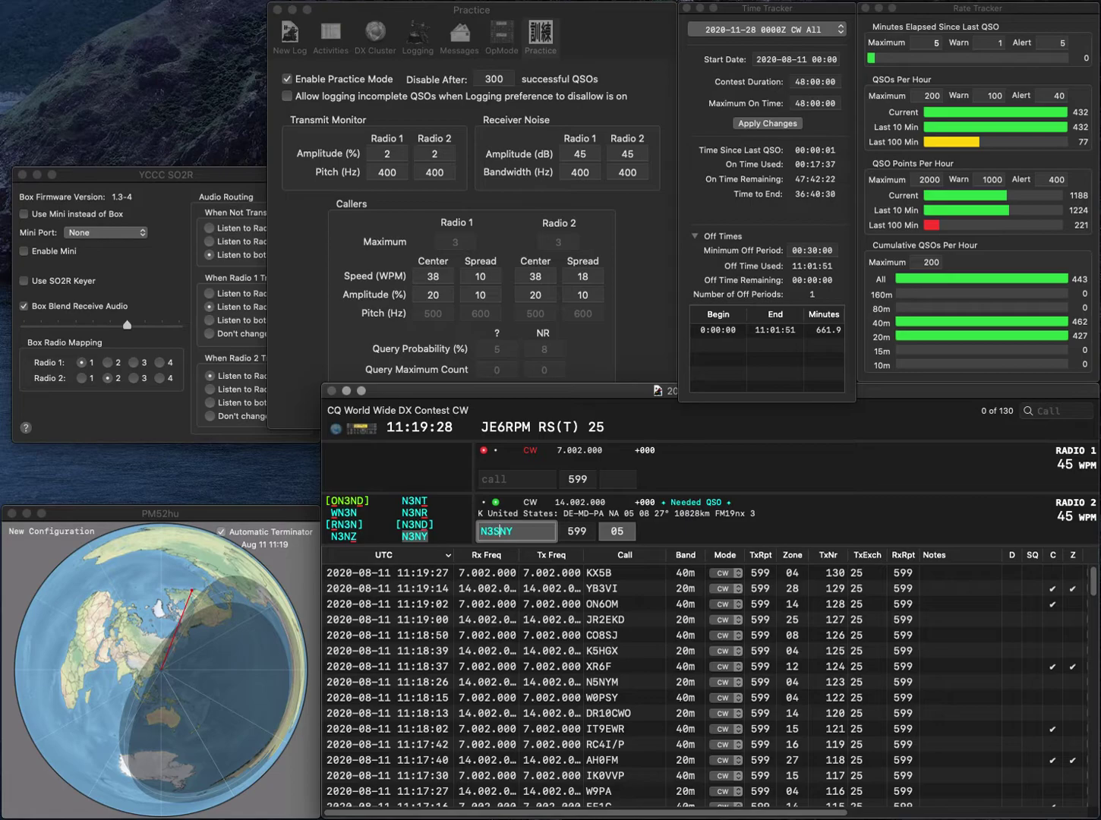
pyautogui.press('Delete')
pyautogui.press('Return')
pyautogui.write('IQ')
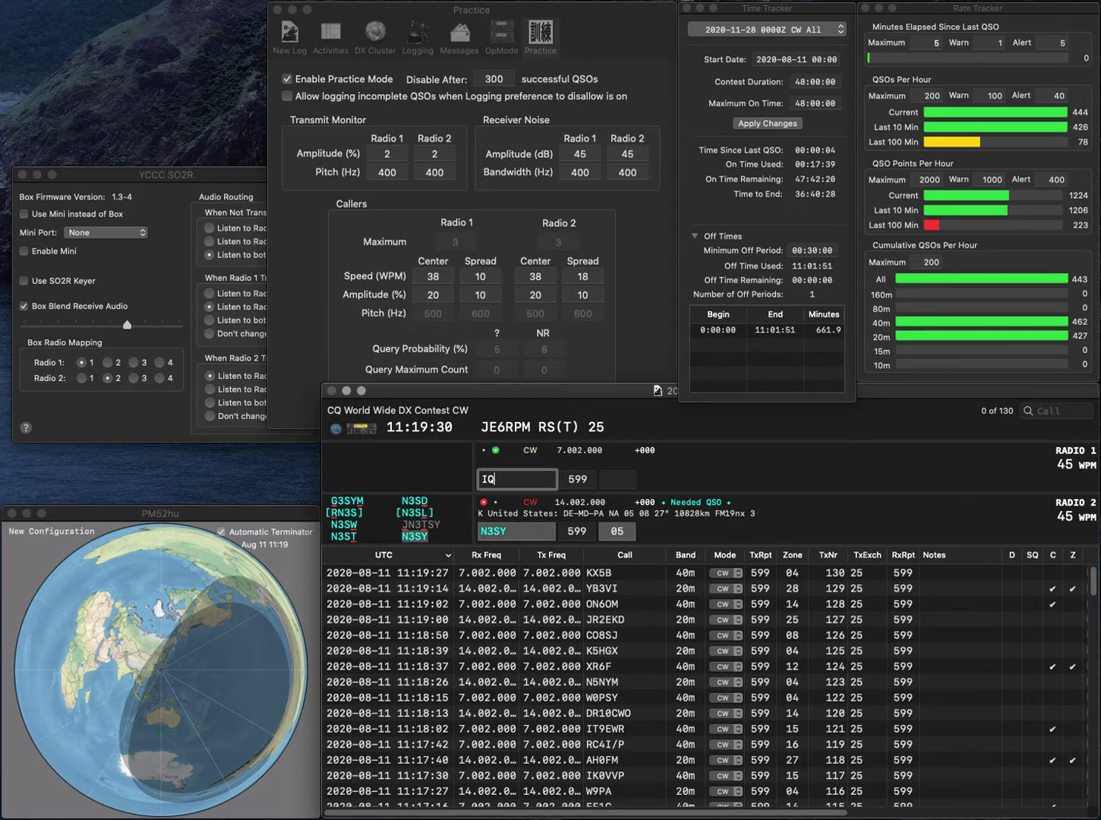
pyautogui.write('3ME')
pyautogui.press('Return')
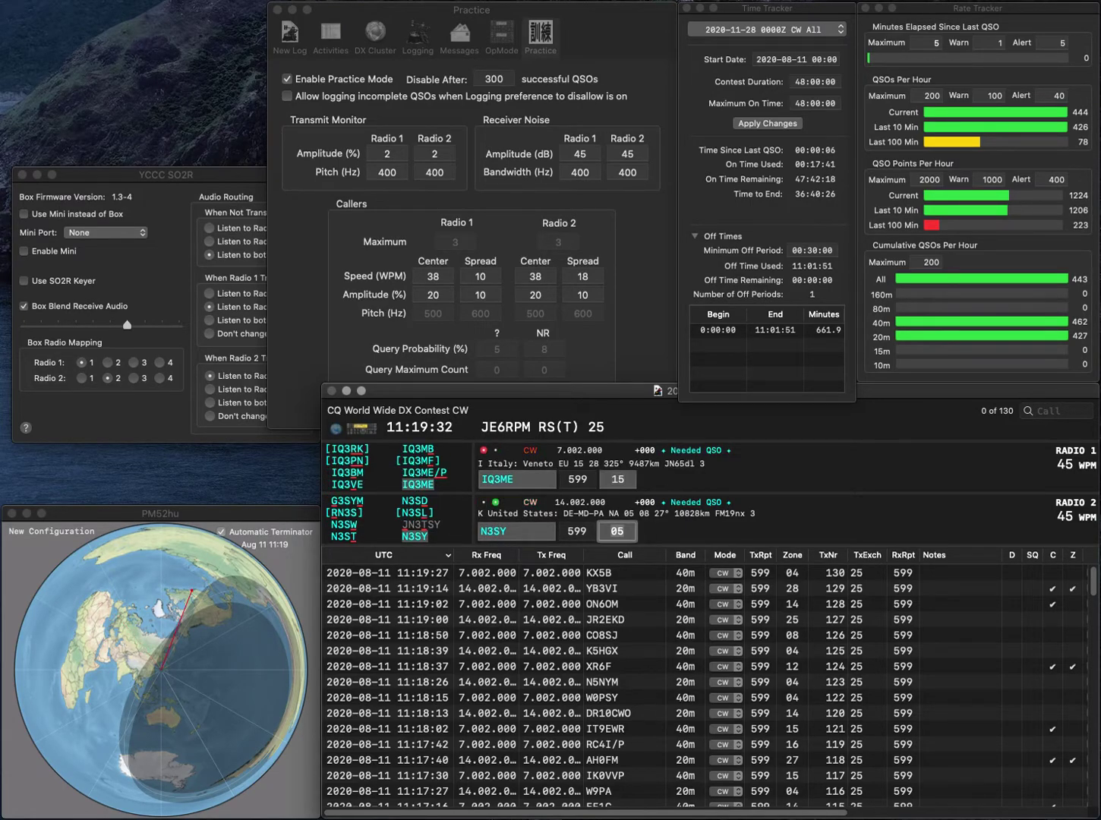
pyautogui.press('Return')
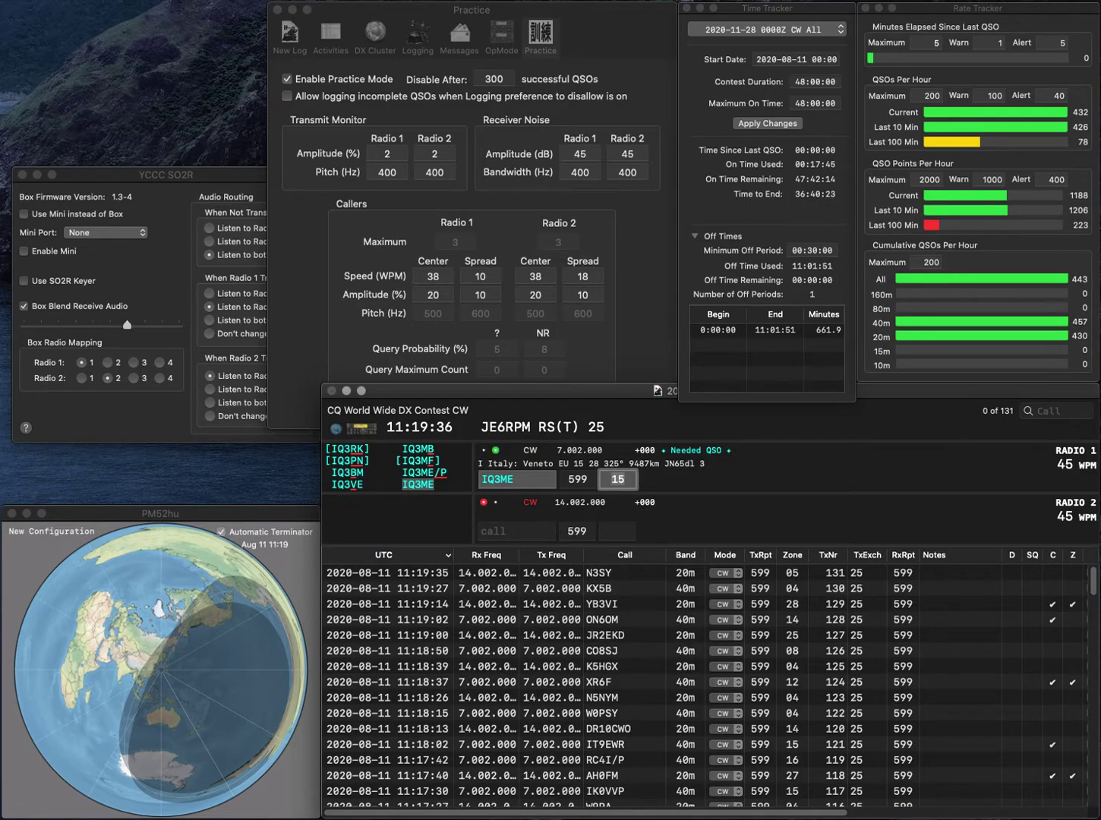
pyautogui.press('Return')
pyautogui.write('W7CX')
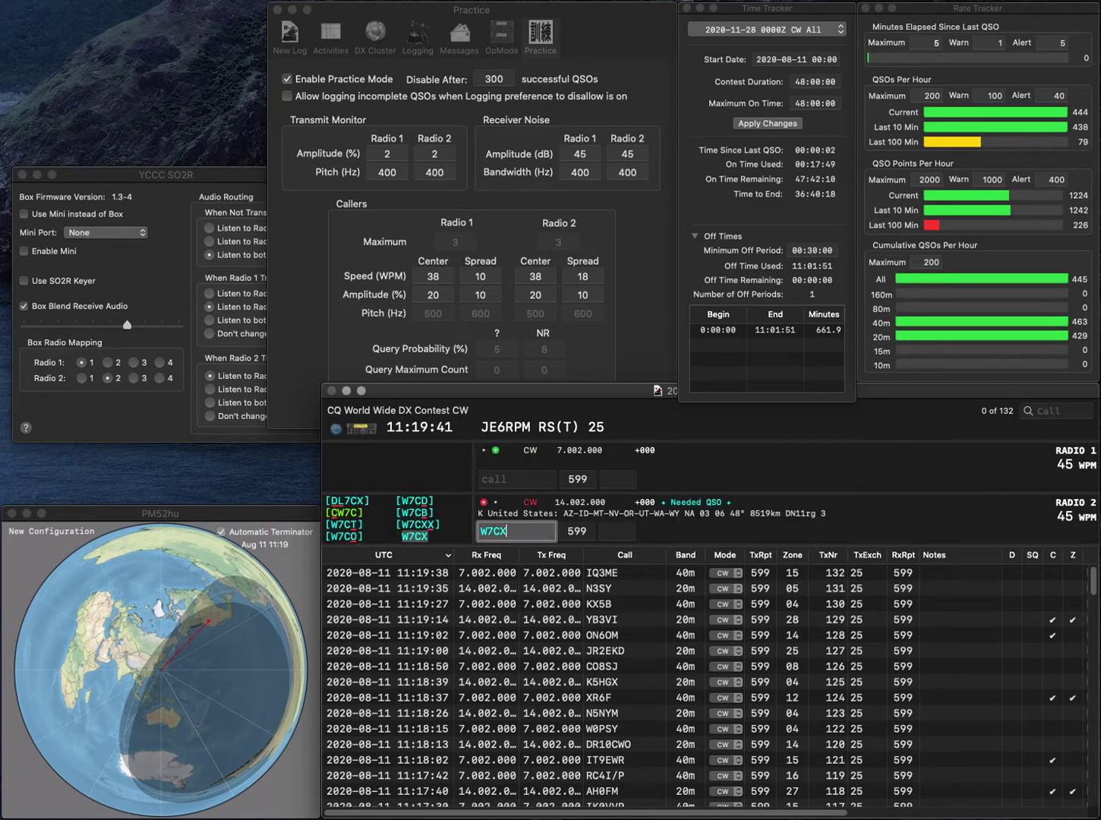
pyautogui.press('Return')
# - Enter the next caller on Radio 1, send the call and edit it to R3CC
pyautogui.write('31CC')
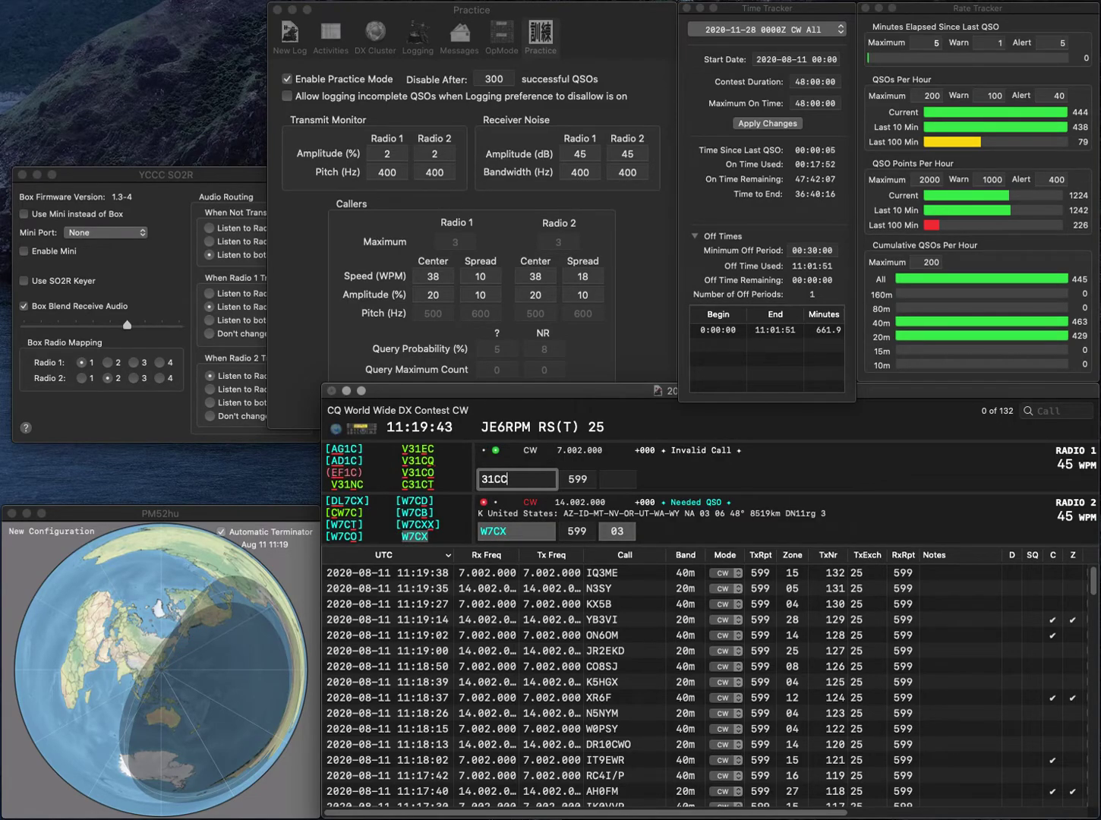
pyautogui.click(482, 479)
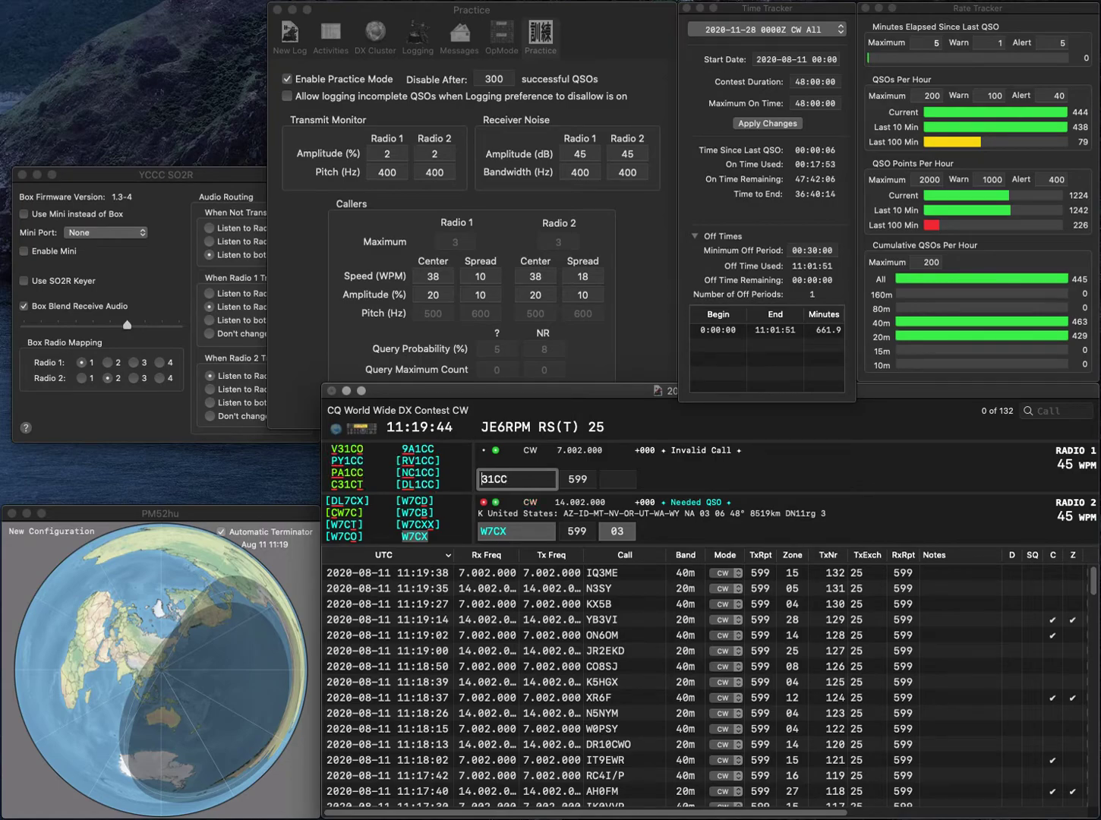
pyautogui.write('R')
pyautogui.press('Return')
pyautogui.press('Return')
pyautogui.press('Left')
pyautogui.press('Left')
pyautogui.press('BackSpace')
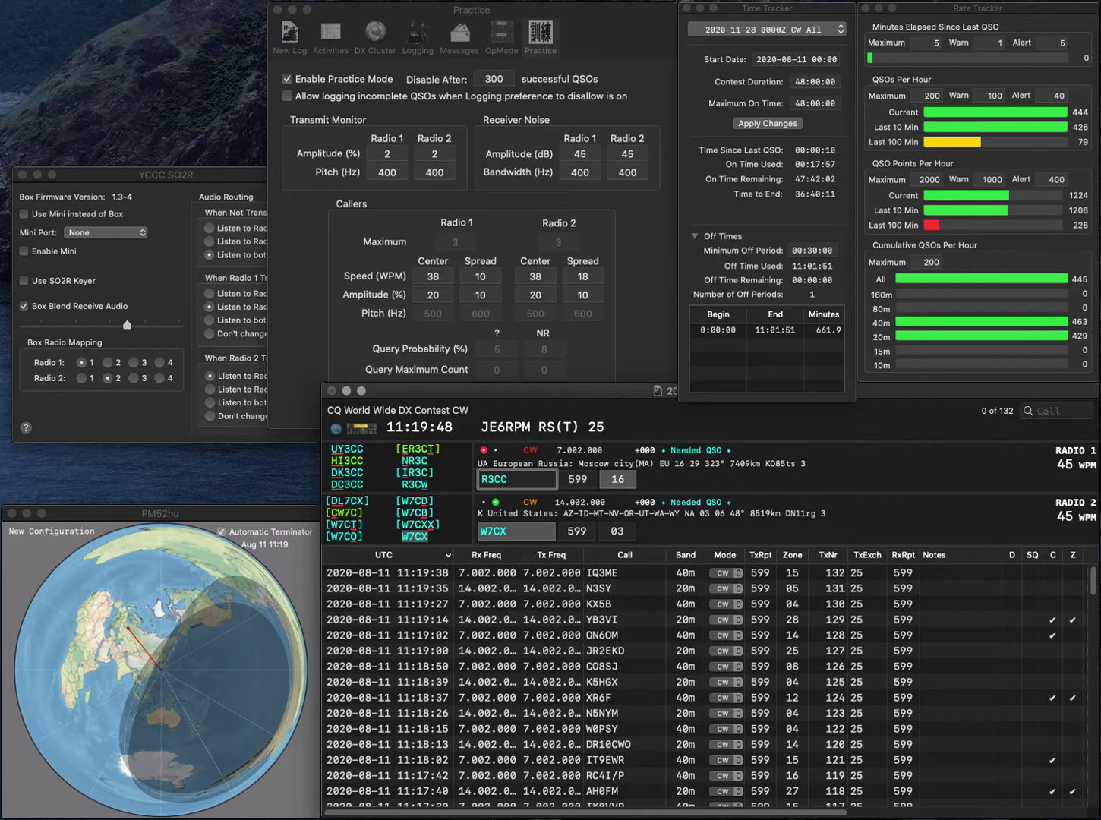
# - Log W7CX in zone 03 on Radio 2, and correct the Radio 1 call to RV1CC and send it
pyautogui.press('Return')
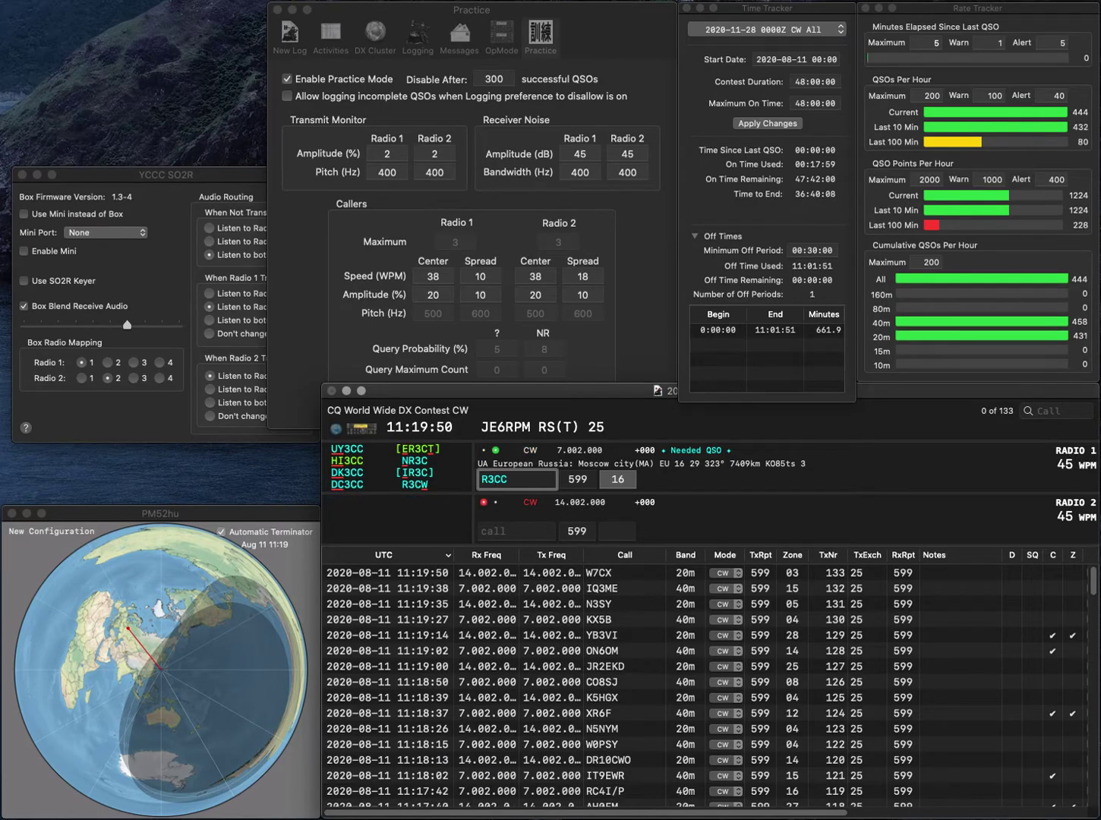
pyautogui.write('V1')
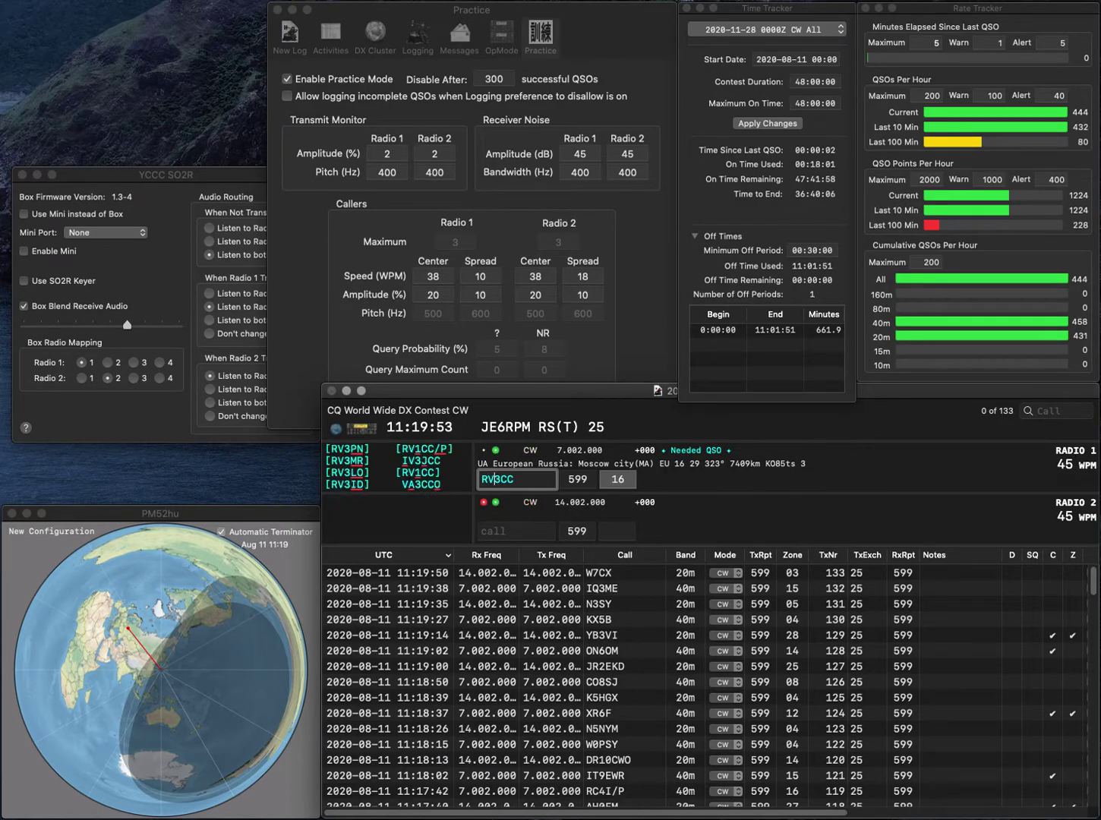
pyautogui.press('Delete')
pyautogui.press('Return')
pyautogui.write('P5AA')
pyautogui.press('Home')
pyautogui.write('Z')
pyautogui.press('Return')
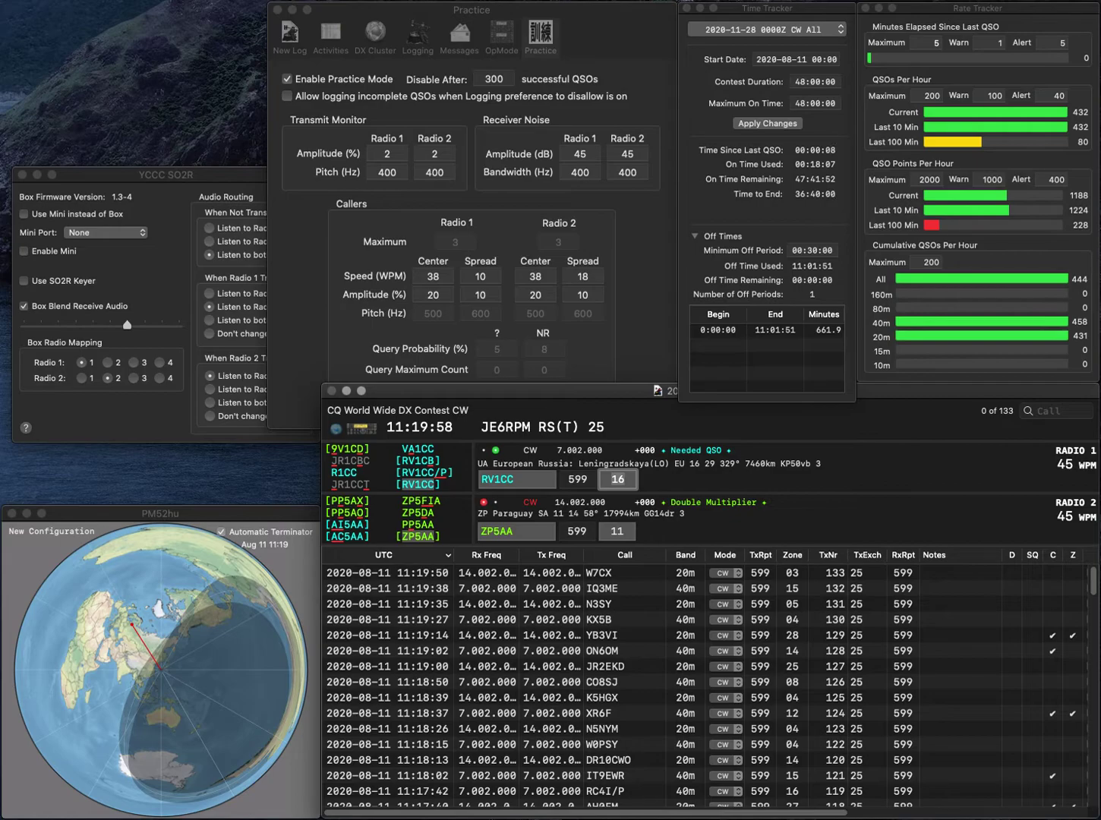
pyautogui.press('Return')
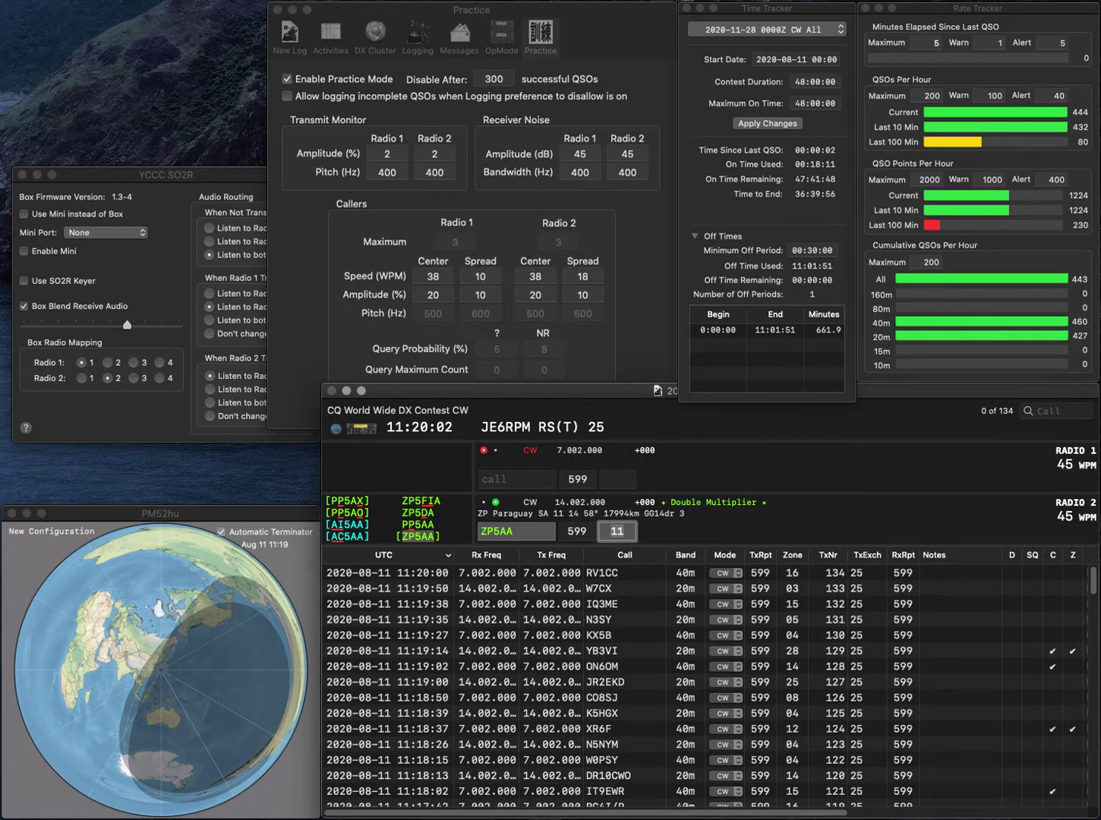
# - Log ZP5AA in zone 11 on Radio 2 and send the partial call PKUQ on Radio 1
pyautogui.press('Return')
pyautogui.write('PKUQ')
pyautogui.press('Return')
pyautogui.write('3WPZ')
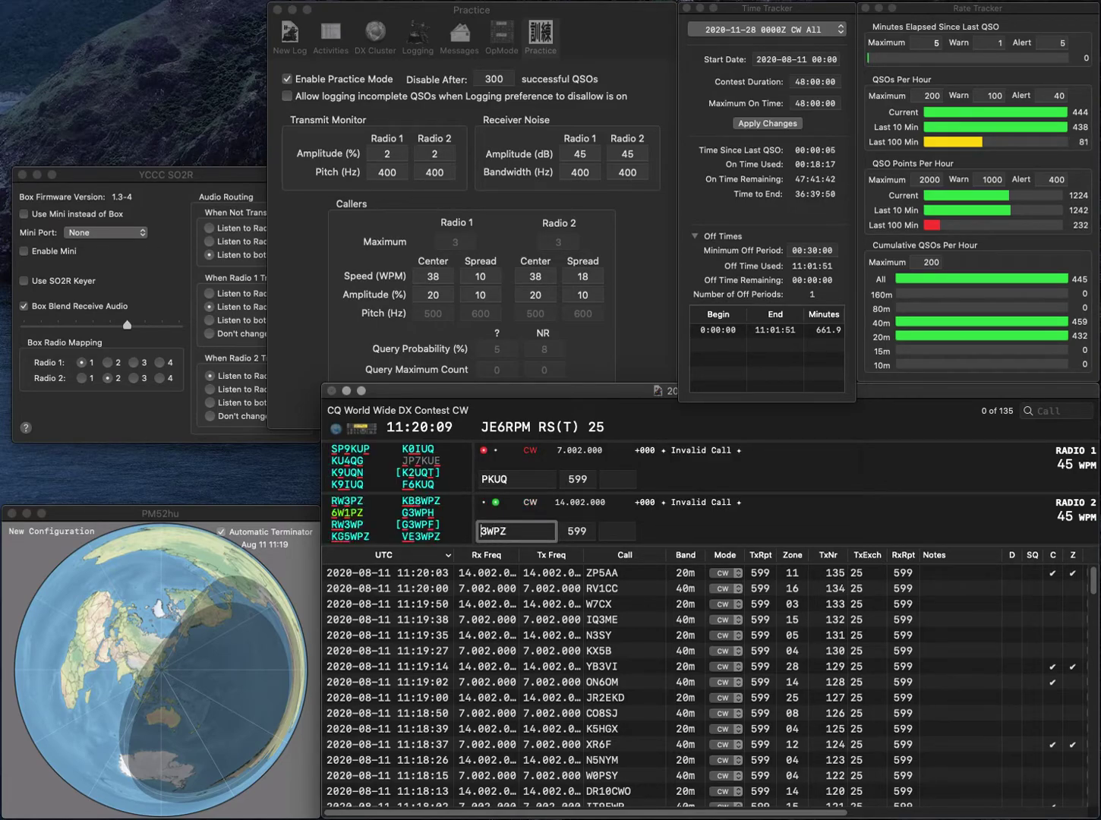
pyautogui.write('VE')
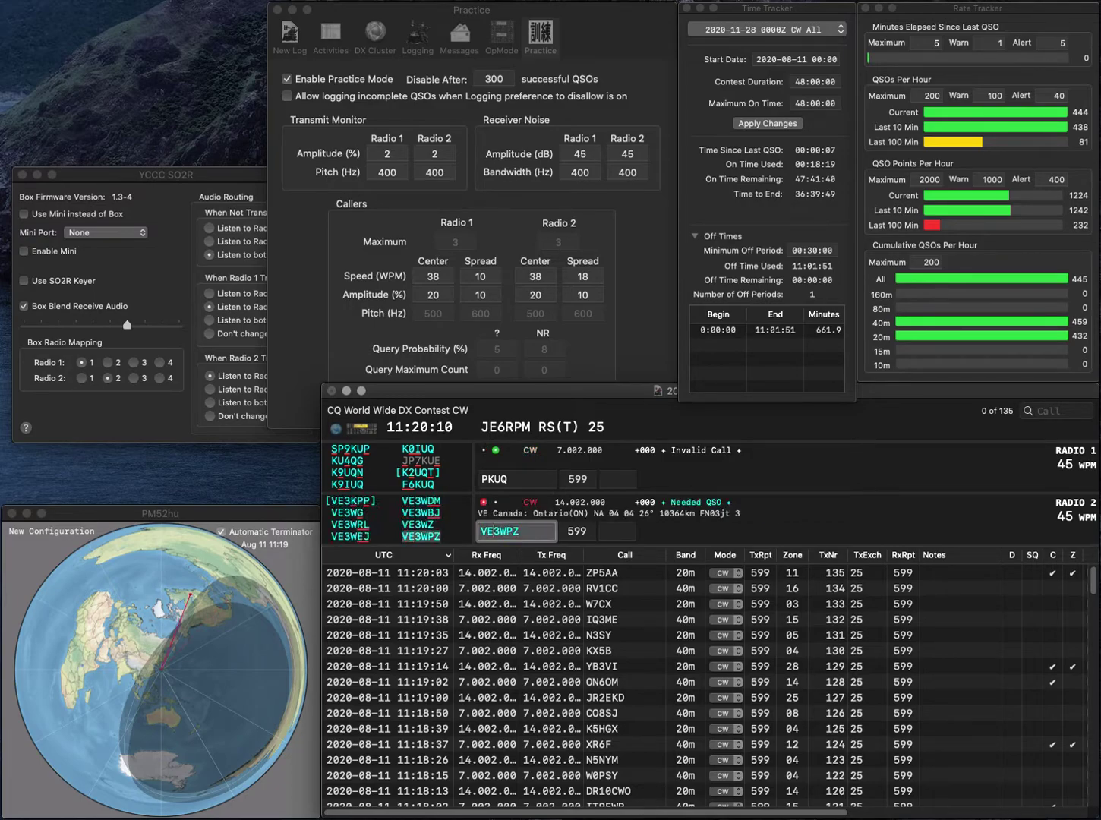
pyautogui.press('Return')
pyautogui.hotkey('ctrl', 'a')
pyautogui.press('Delete')
pyautogui.write('F6')
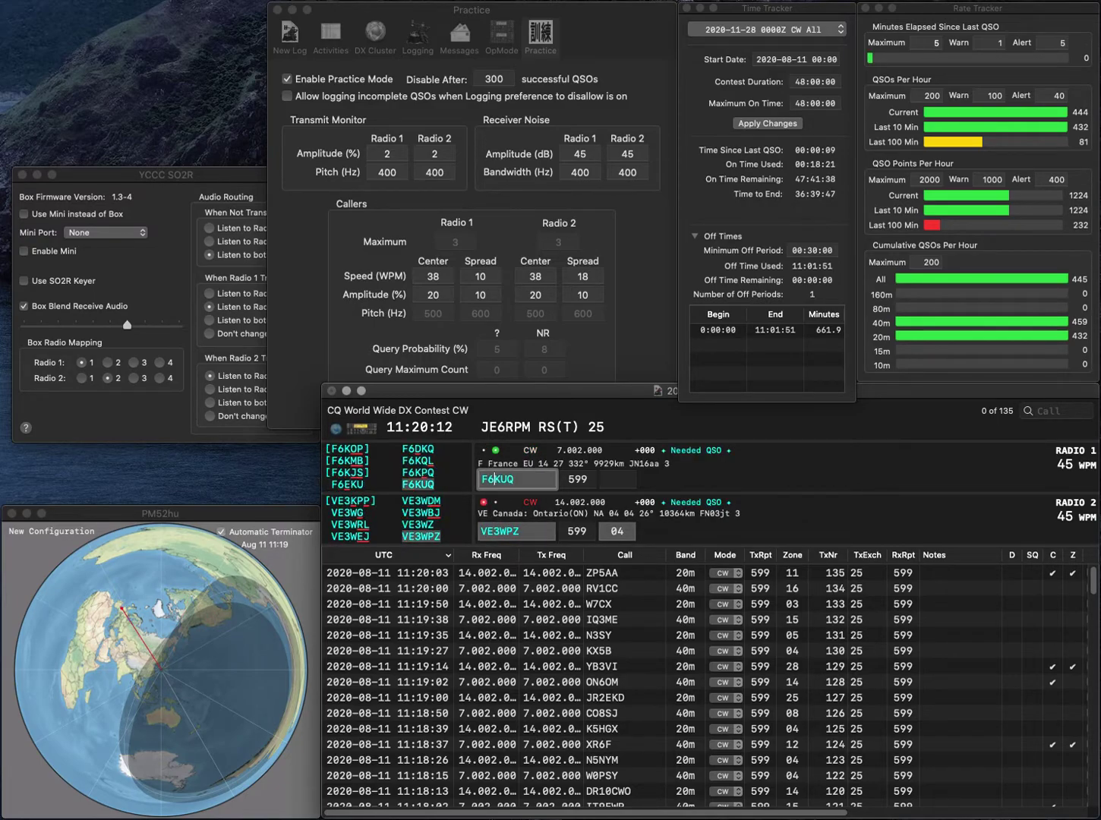
pyautogui.press('Tab')
pyautogui.press('Return')
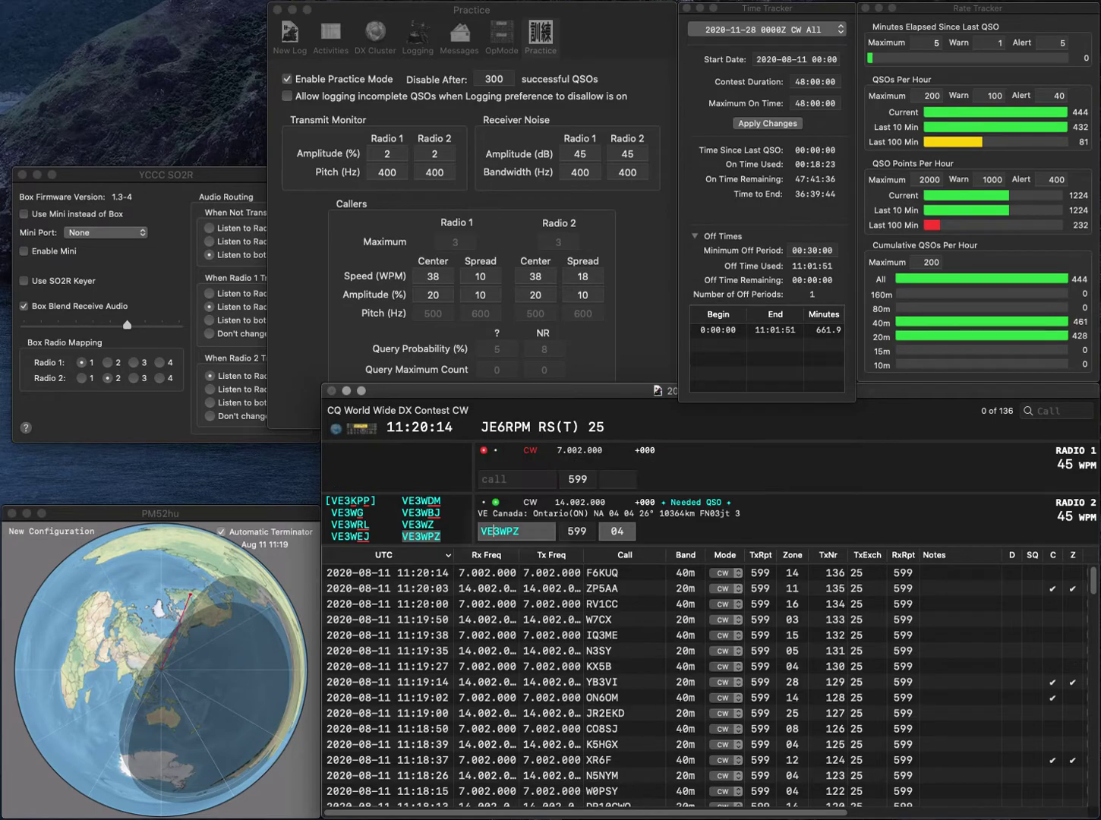
# - Log VE3WPZ in zone 04 on Radio 2 and send the partial call 7C on Radio 1
pyautogui.press('Return')
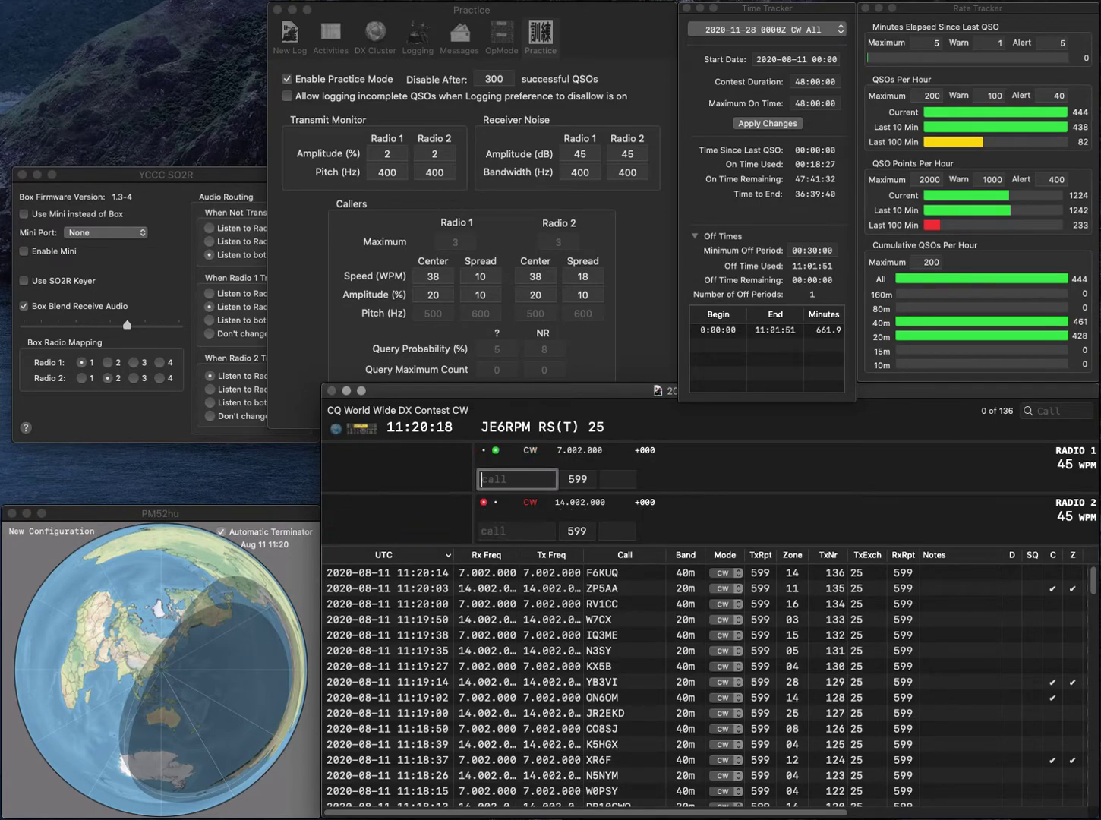
pyautogui.write('D')
pyautogui.press('BackSpace')
pyautogui.write('7C')
pyautogui.press('Return')
pyautogui.write('KEAFY')
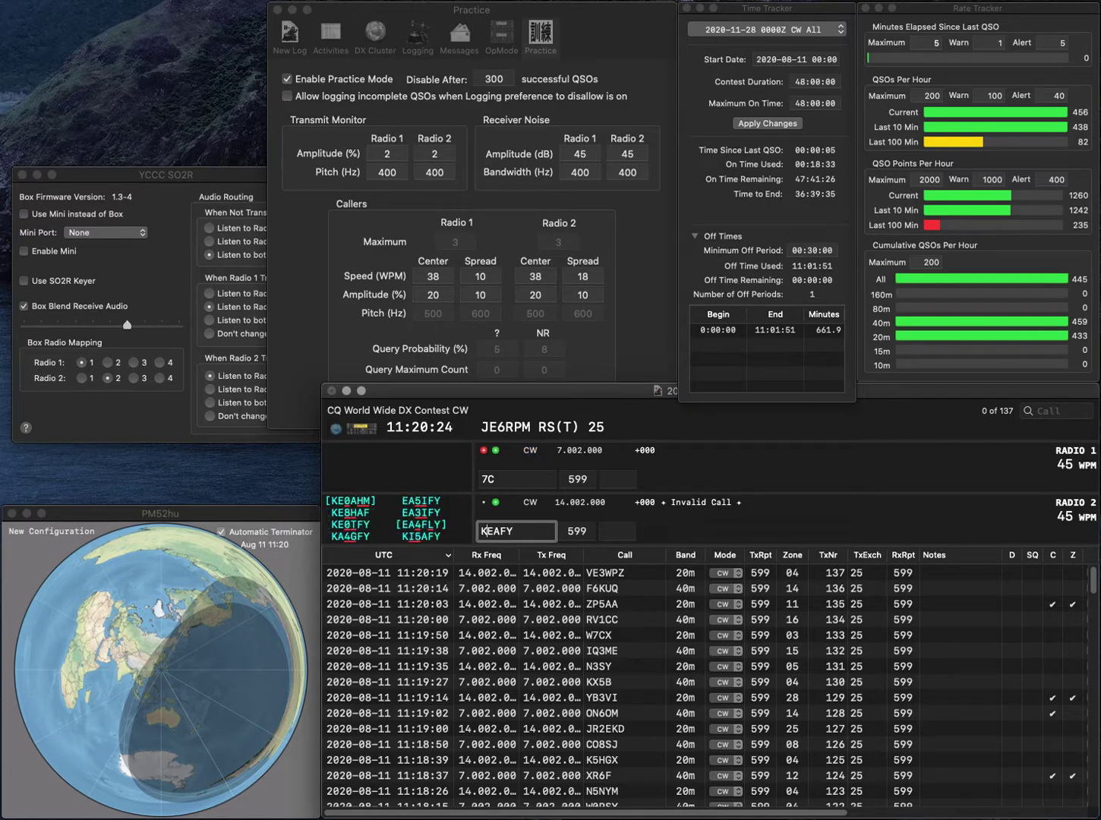
pyautogui.press('Delete')
pyautogui.write('I5')
pyautogui.press('Return')
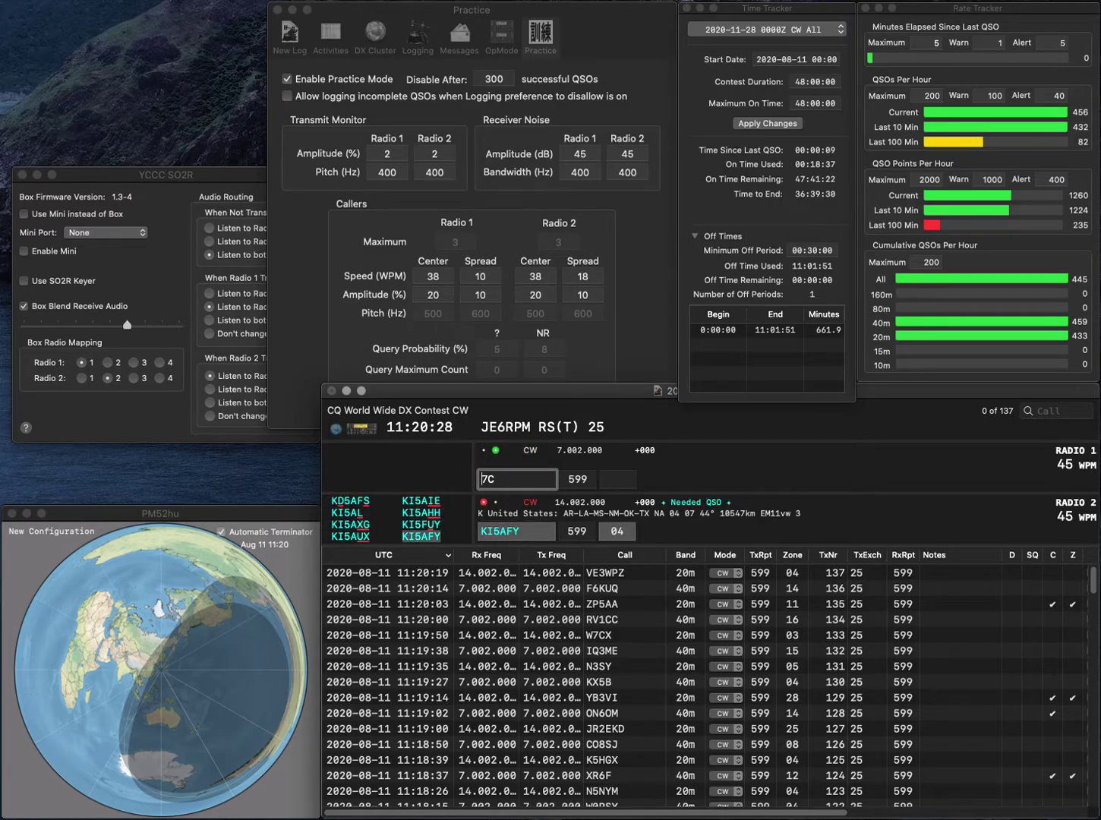
pyautogui.write('RV')
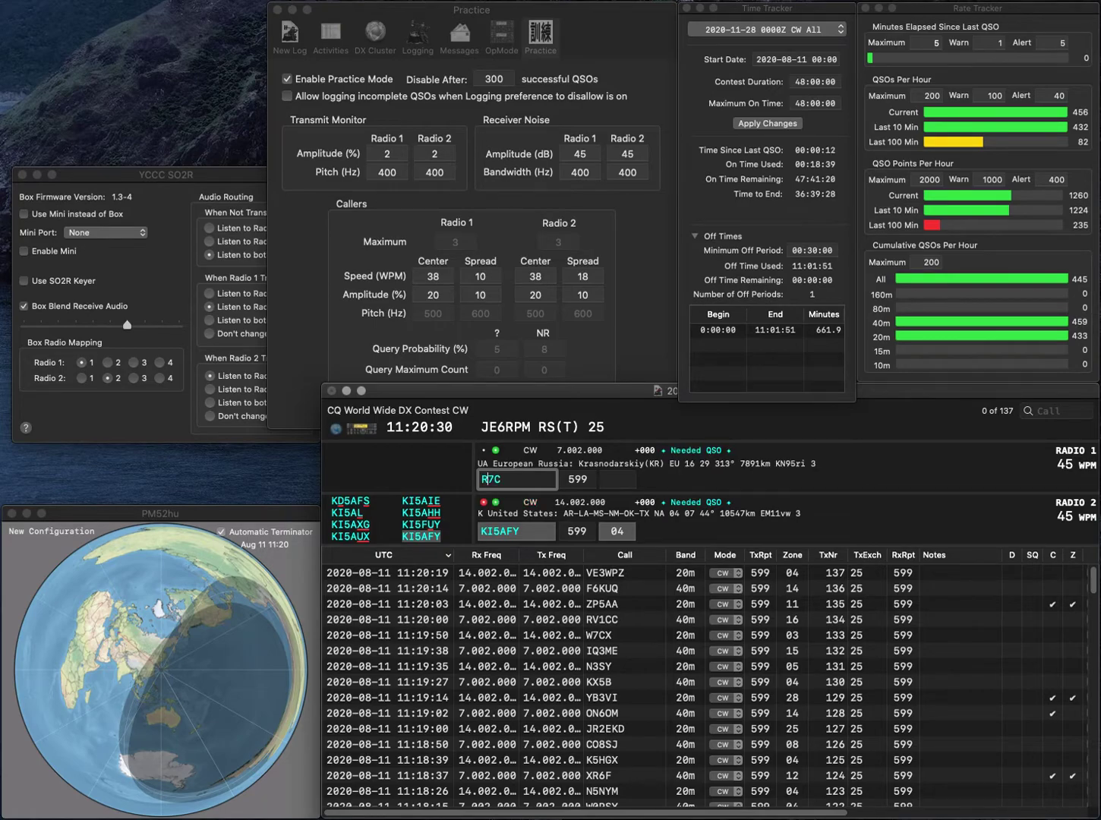
pyautogui.press('Return')
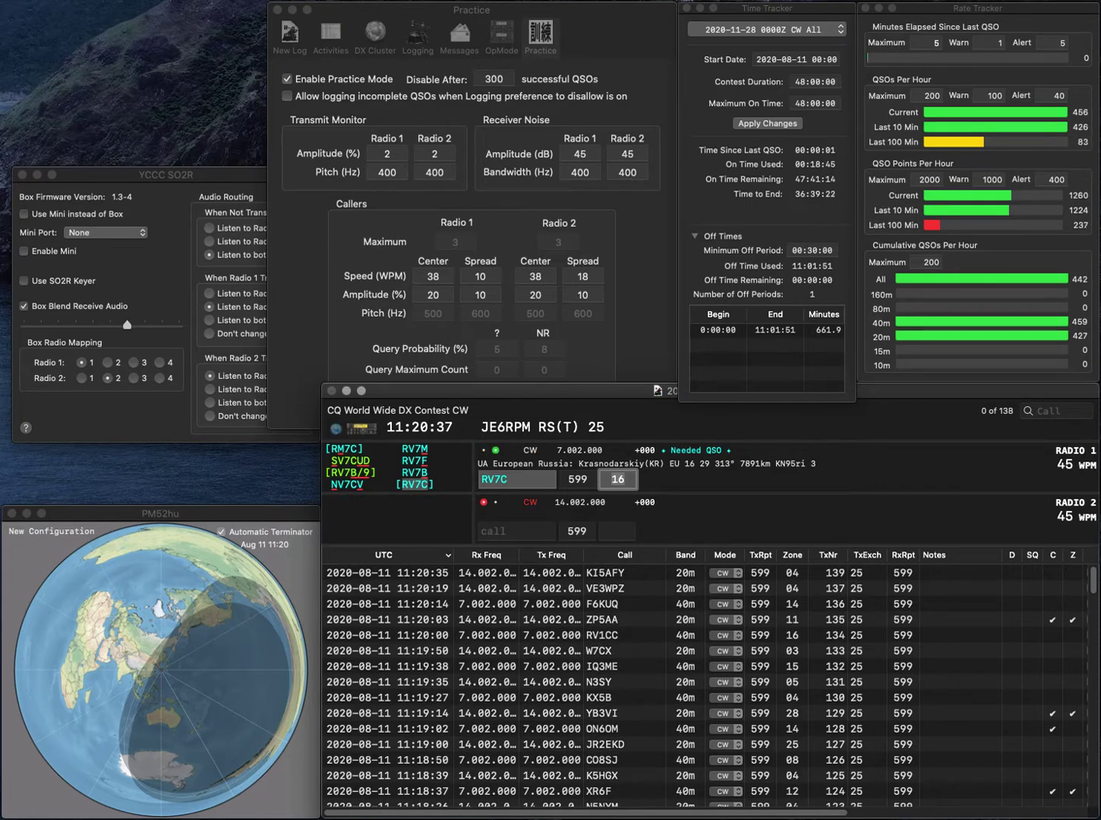
pyautogui.press('Return')
pyautogui.write('NC4VA')
pyautogui.press('Return')
pyautogui.write('DL8IH')
pyautogui.press('Return')
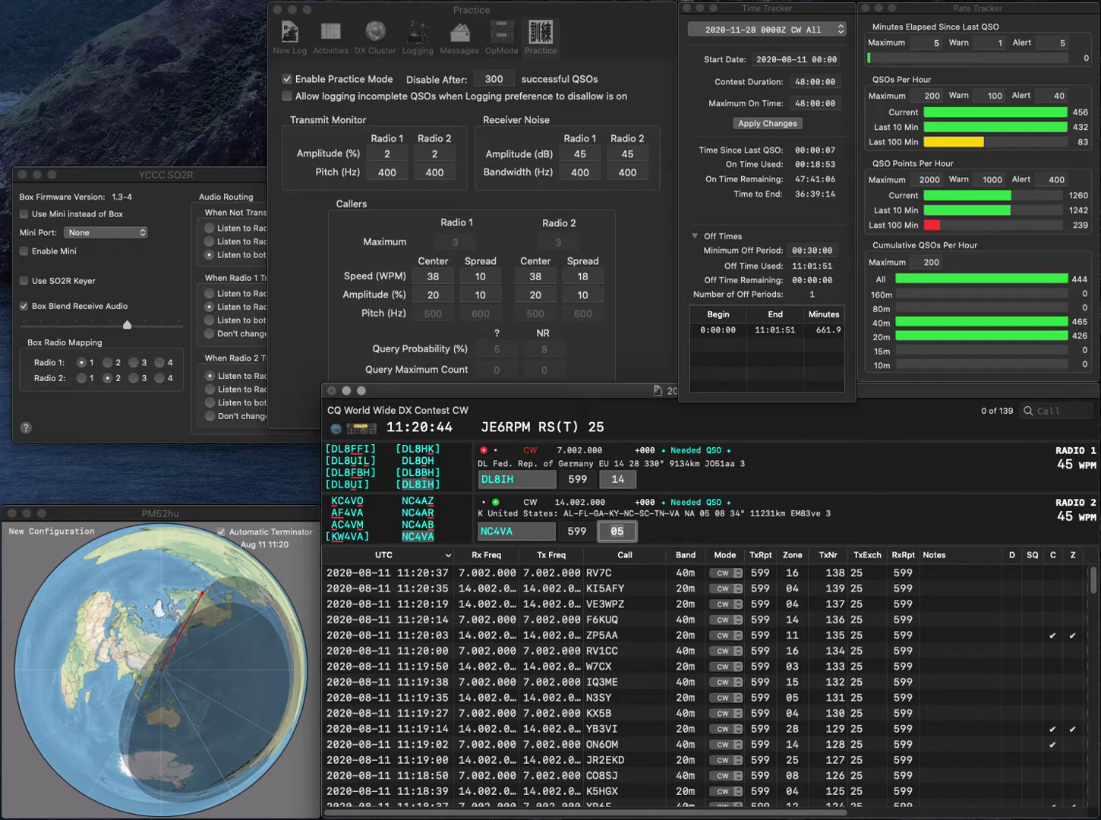
pyautogui.press('Return')
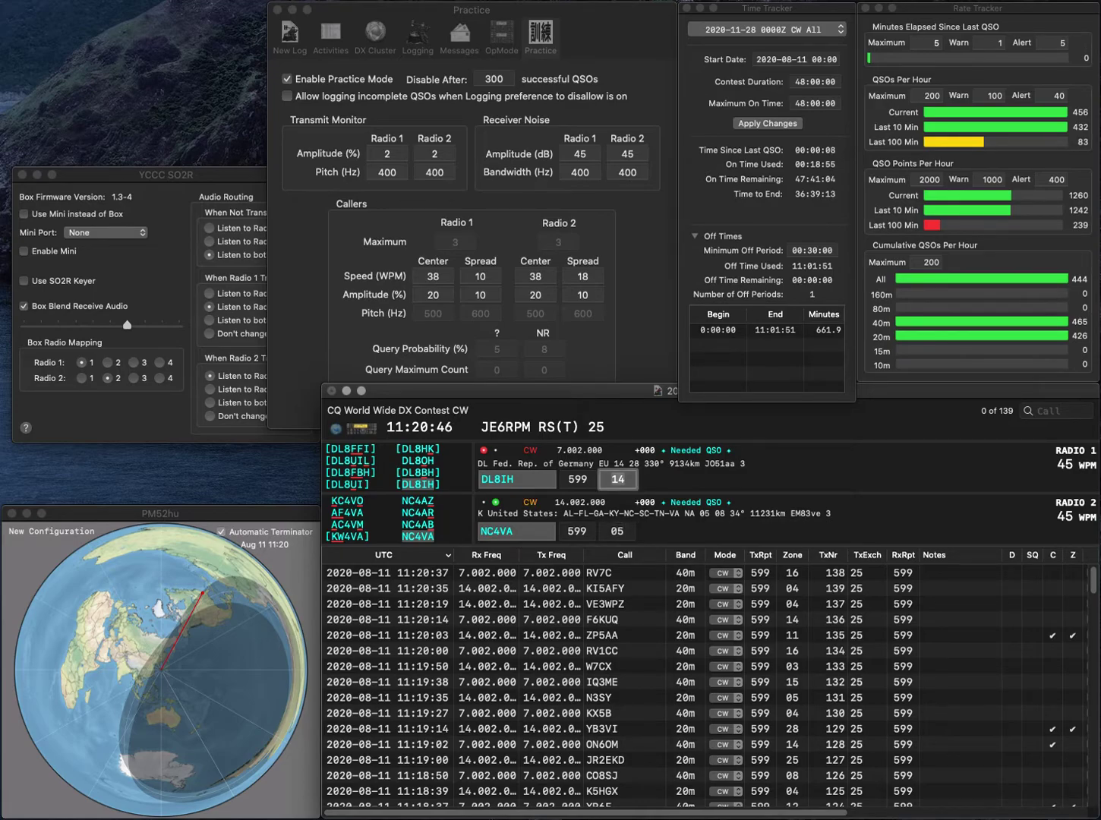
pyautogui.press('Return')
pyautogui.write('EA')
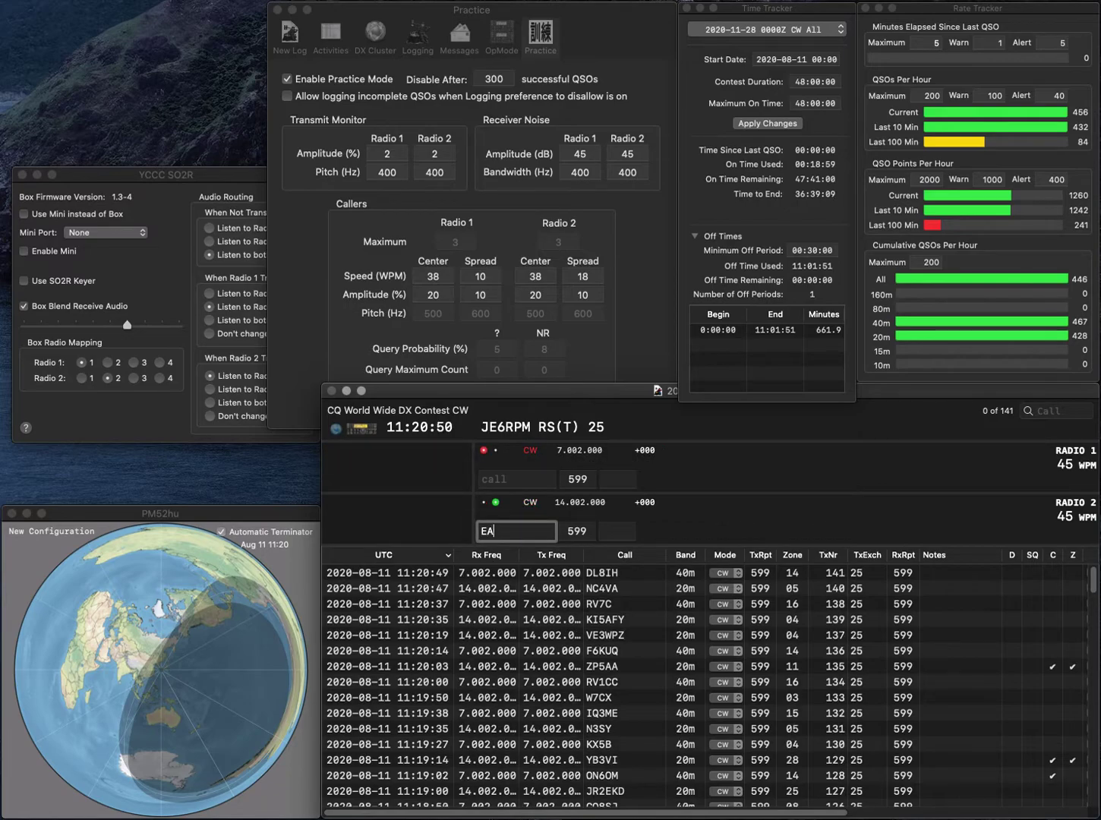
pyautogui.write('5/P')
pyautogui.press('Return')
pyautogui.write('DG2GTG')
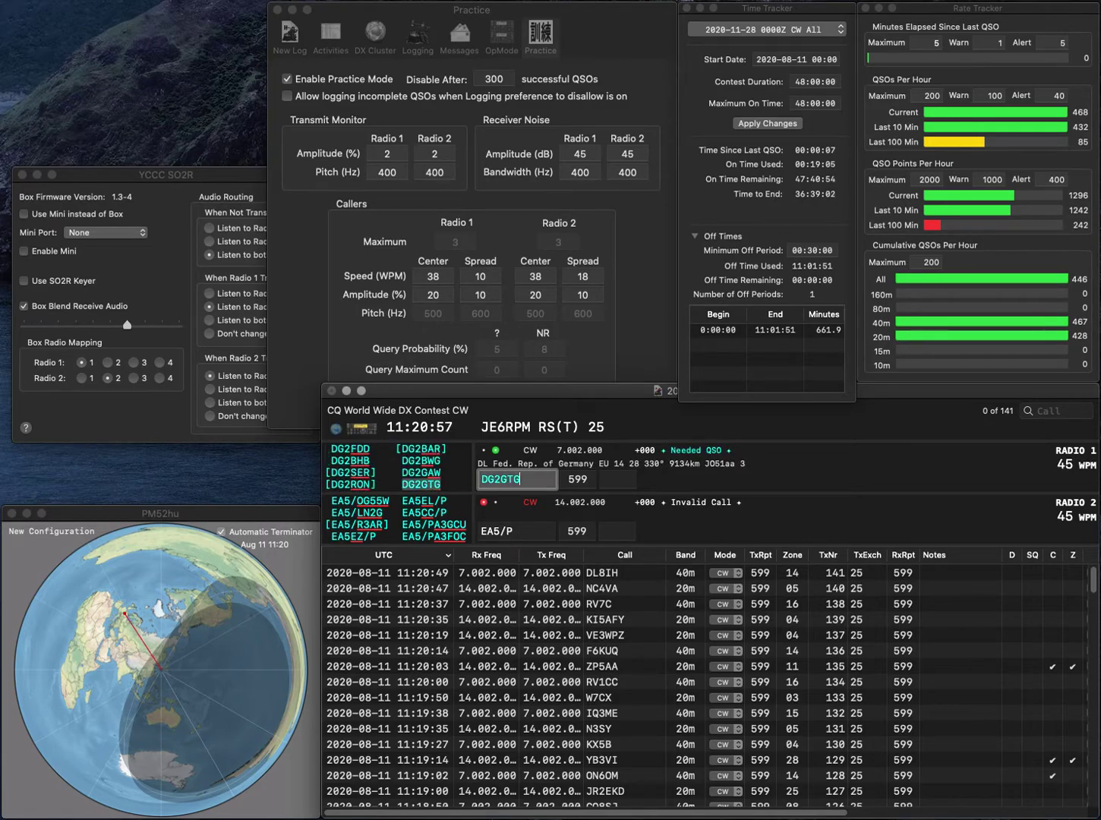
pyautogui.press('Return')
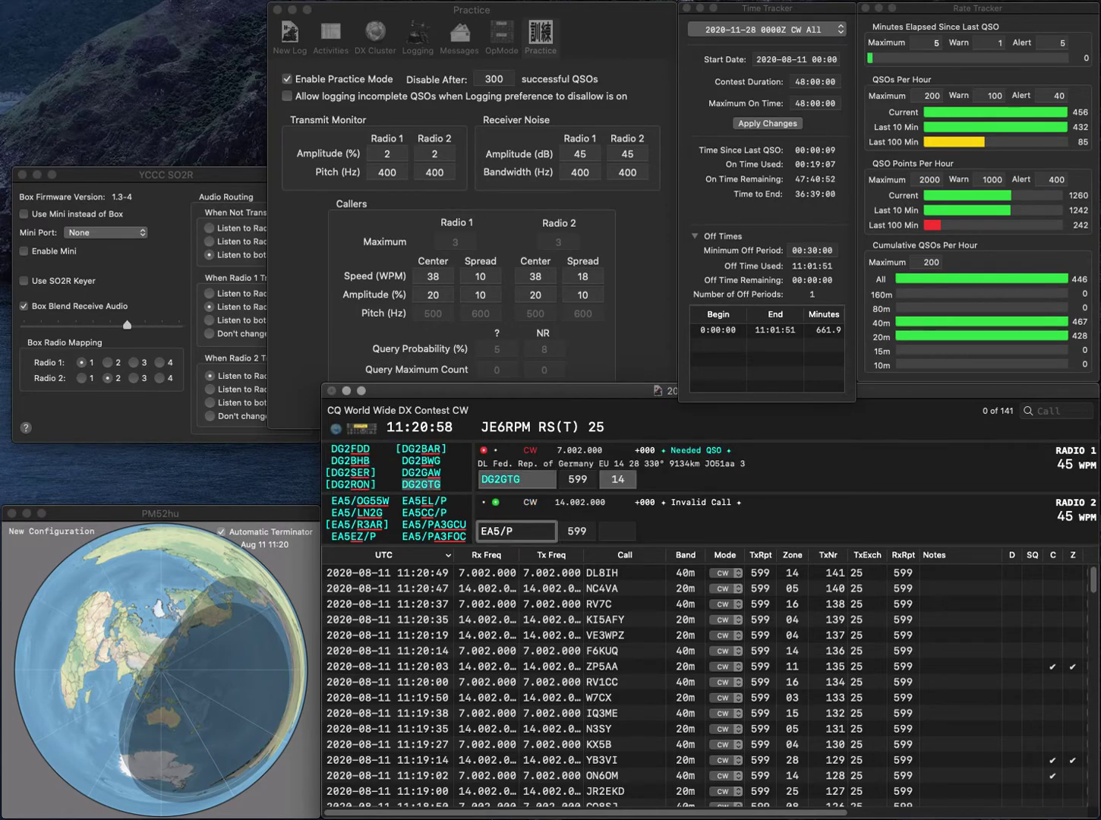
# - Correct the partial call on Radio 2 to EA5/RN3AM
pyautogui.press('BackSpace')
pyautogui.write('RN3AM')
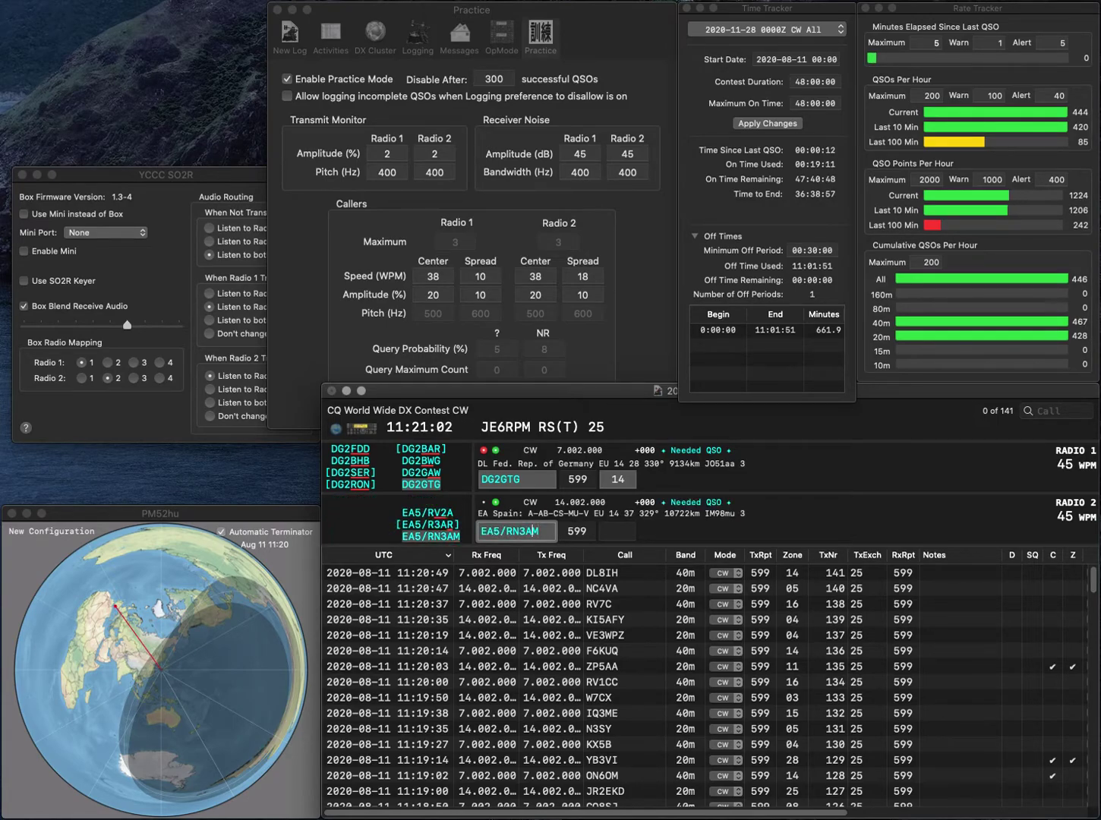
pyautogui.press('Return')
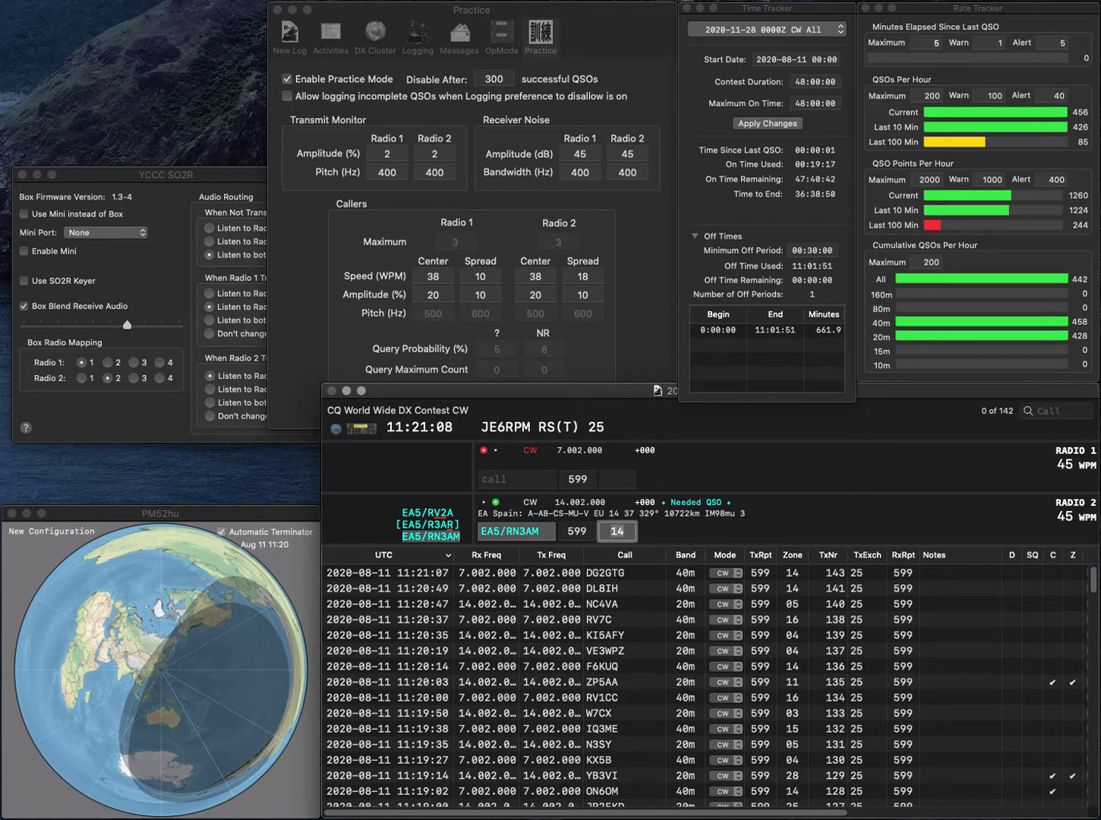
pyautogui.press('Return')
# - Work callers WB4MJF on Radio 1 and DL1PAN on Radio 2, and log both contacts
pyautogui.write('WB4MJF')
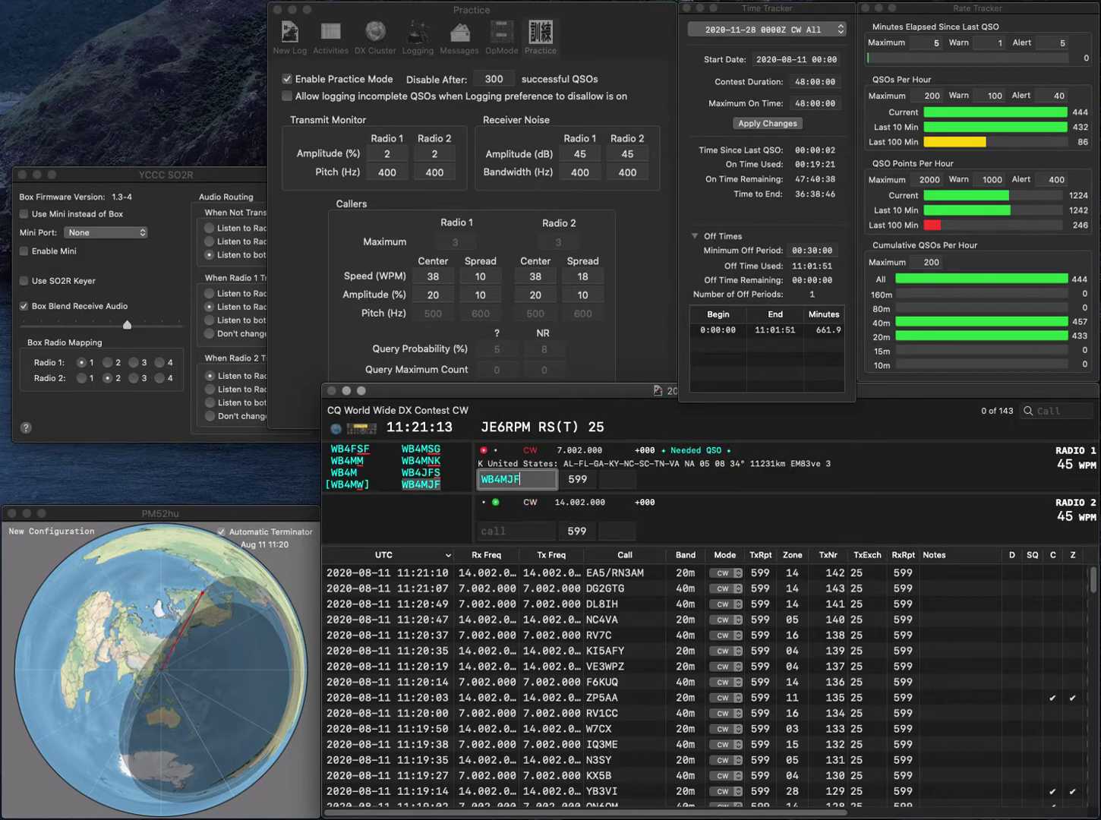
pyautogui.press('Return')
pyautogui.write('DL1PAN')
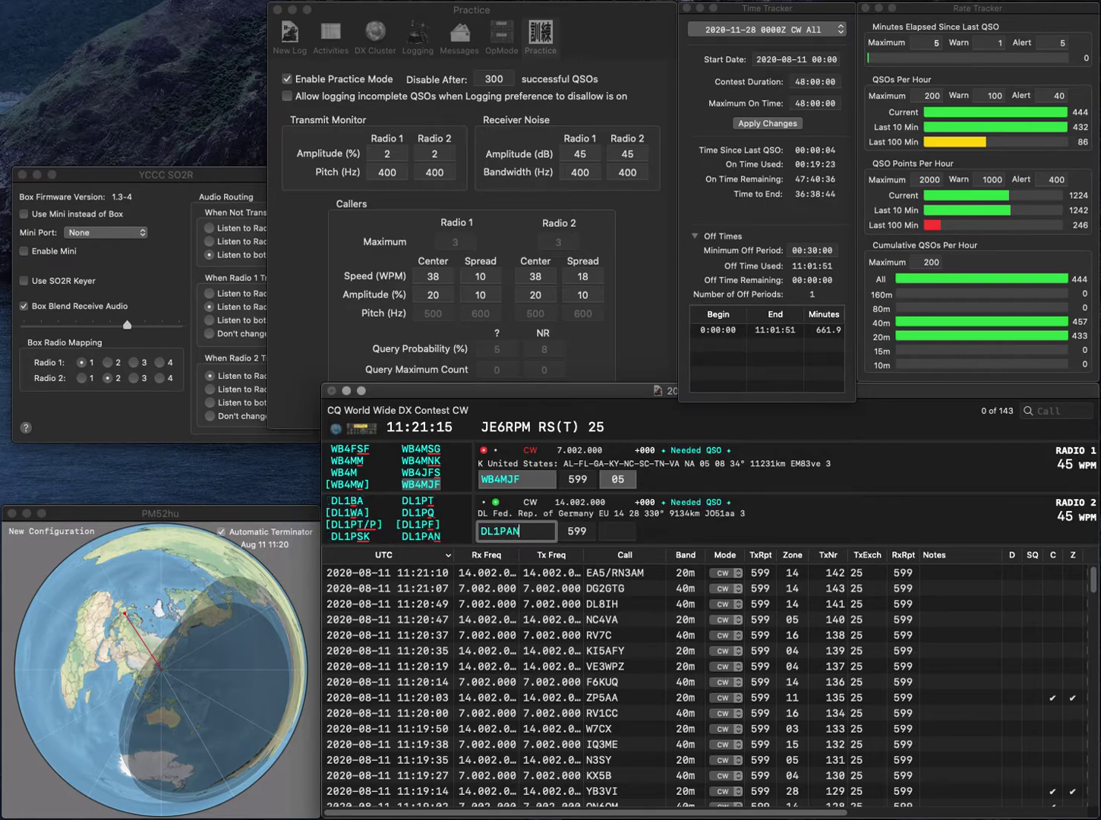
pyautogui.press('Return')
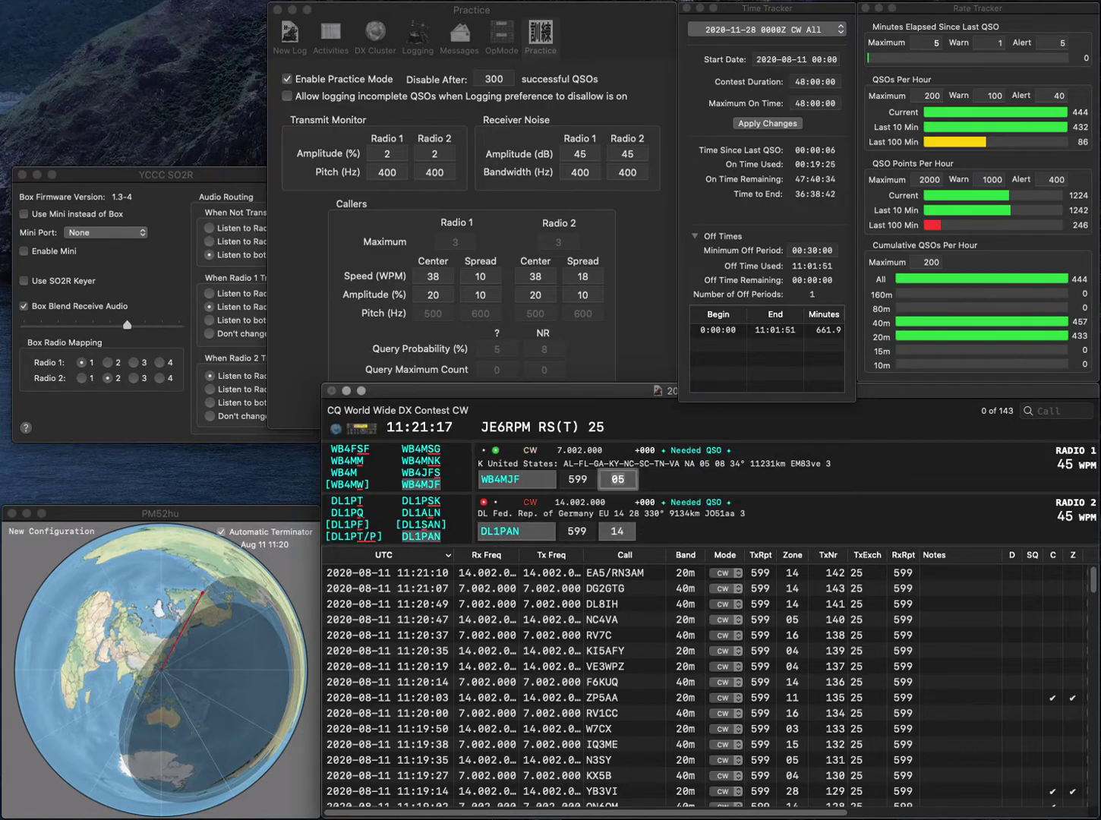
pyautogui.press('Return')
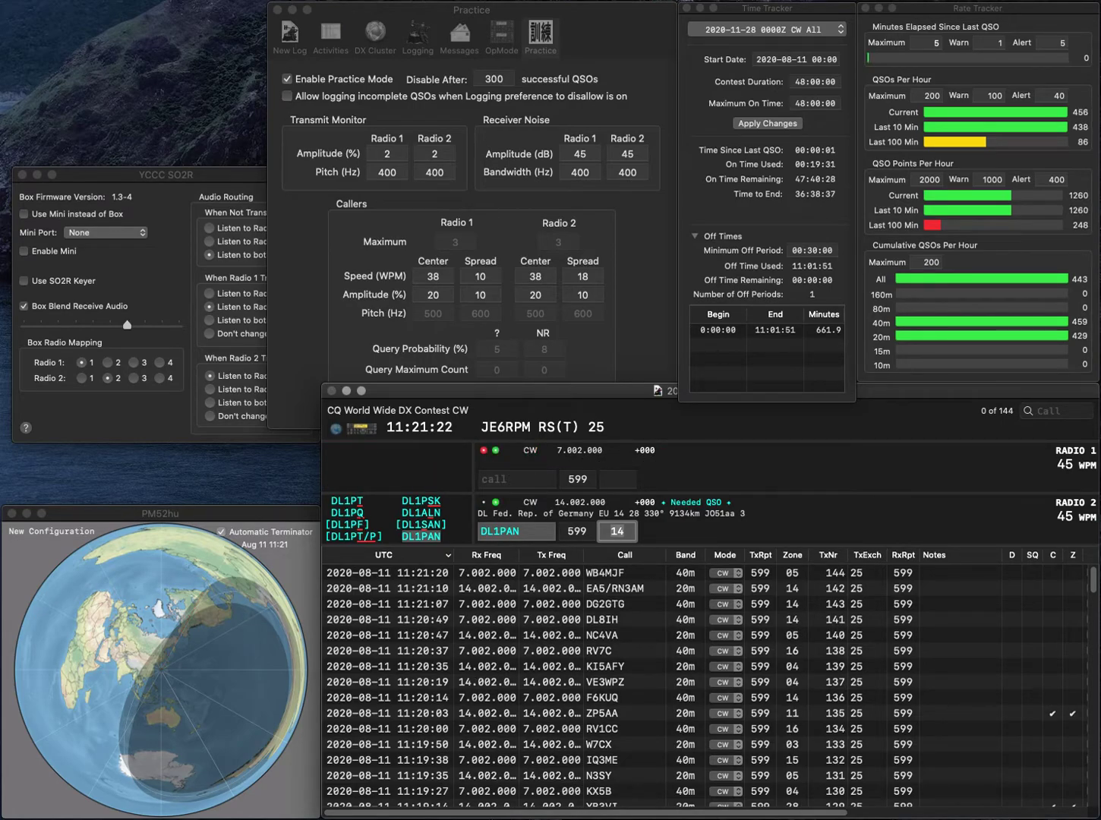
pyautogui.press('Return')
pyautogui.write('WU4ME')
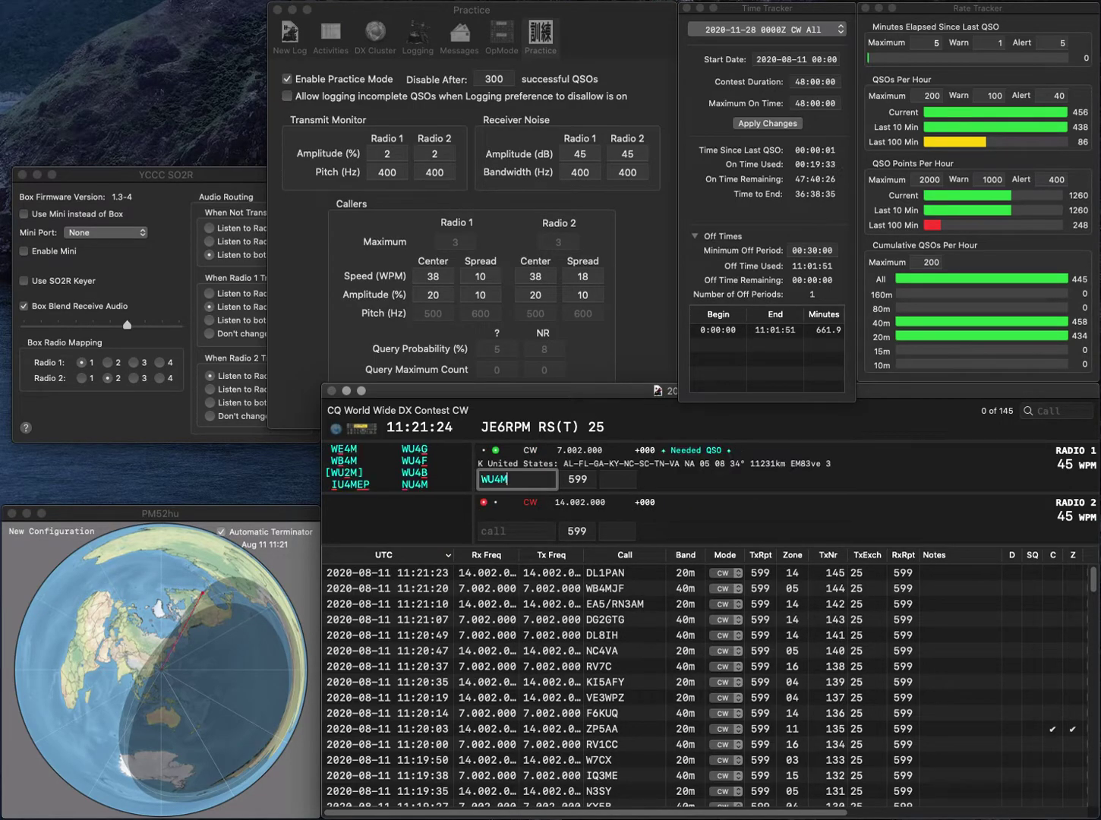
pyautogui.press('Return')
pyautogui.write('SV')
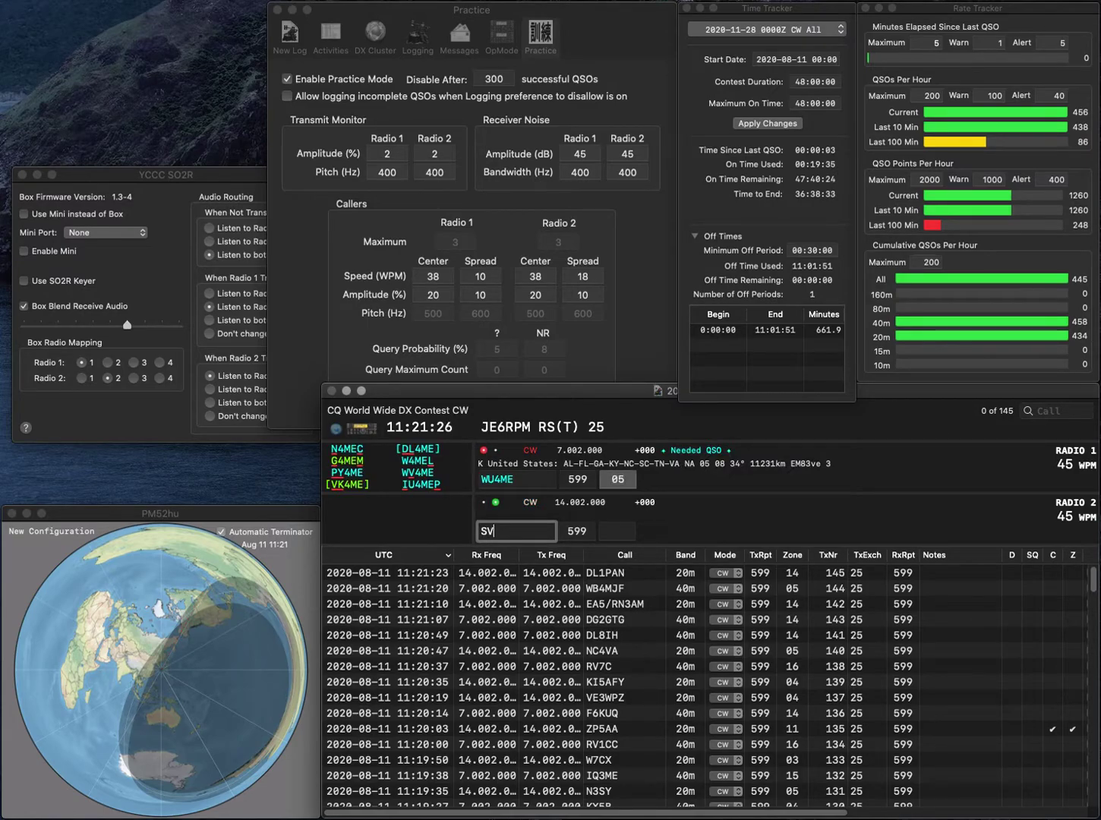
pyautogui.write('1PMR')
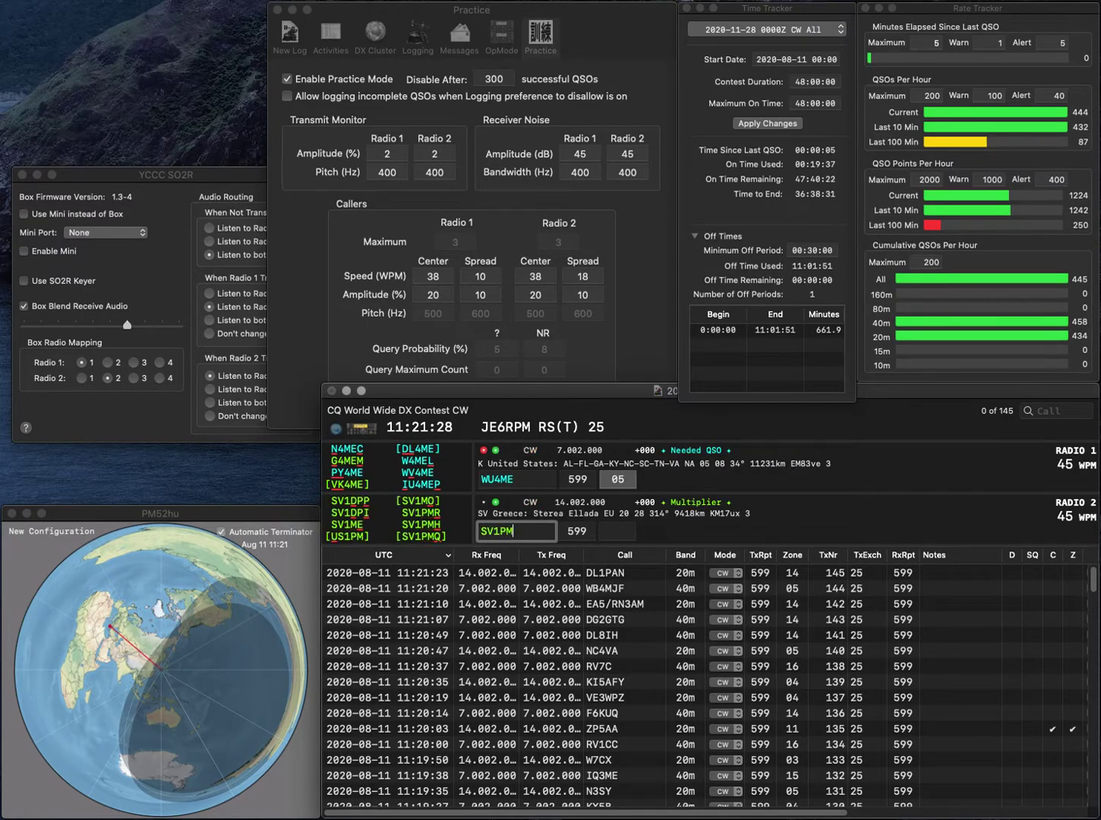
pyautogui.press('Return')
# - Correct the Radio 1 call to WV4ME, and log it together with SV1PMR on Radio 2
pyautogui.press('Left')
pyautogui.press('Left')
pyautogui.press('Left')
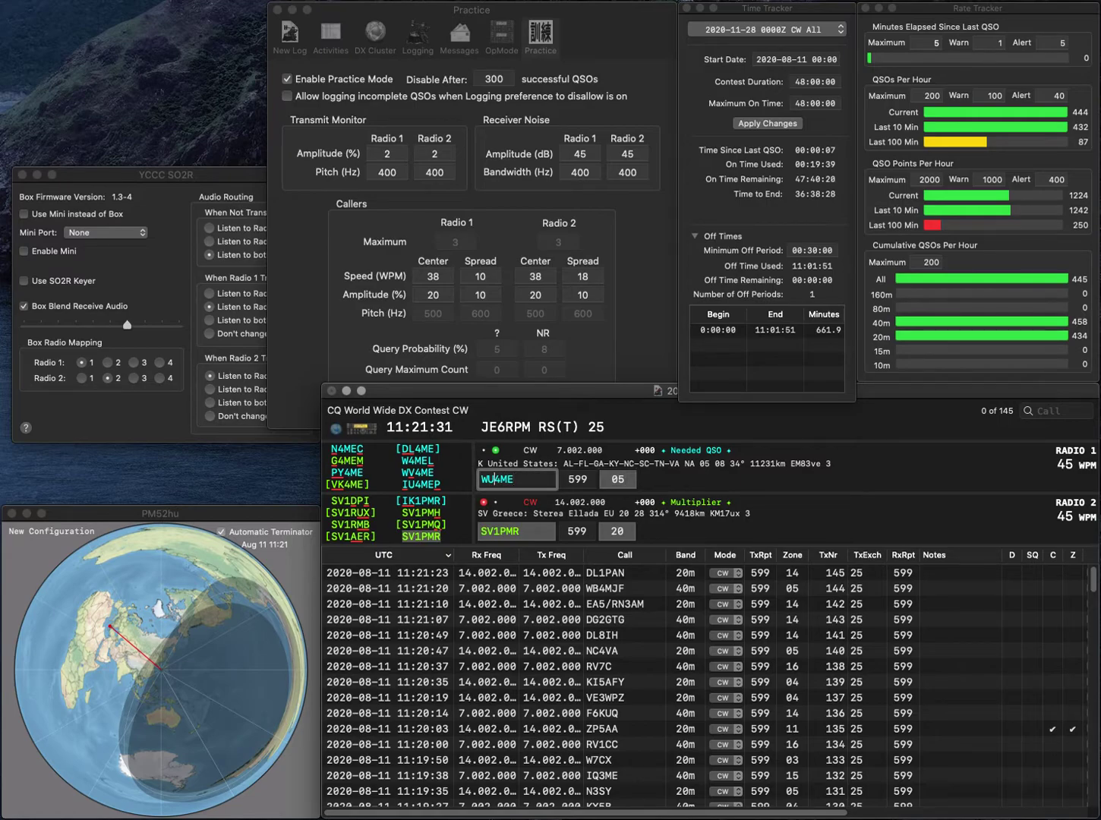
pyautogui.press('BackSpace')
pyautogui.write('V')
pyautogui.press('Return')
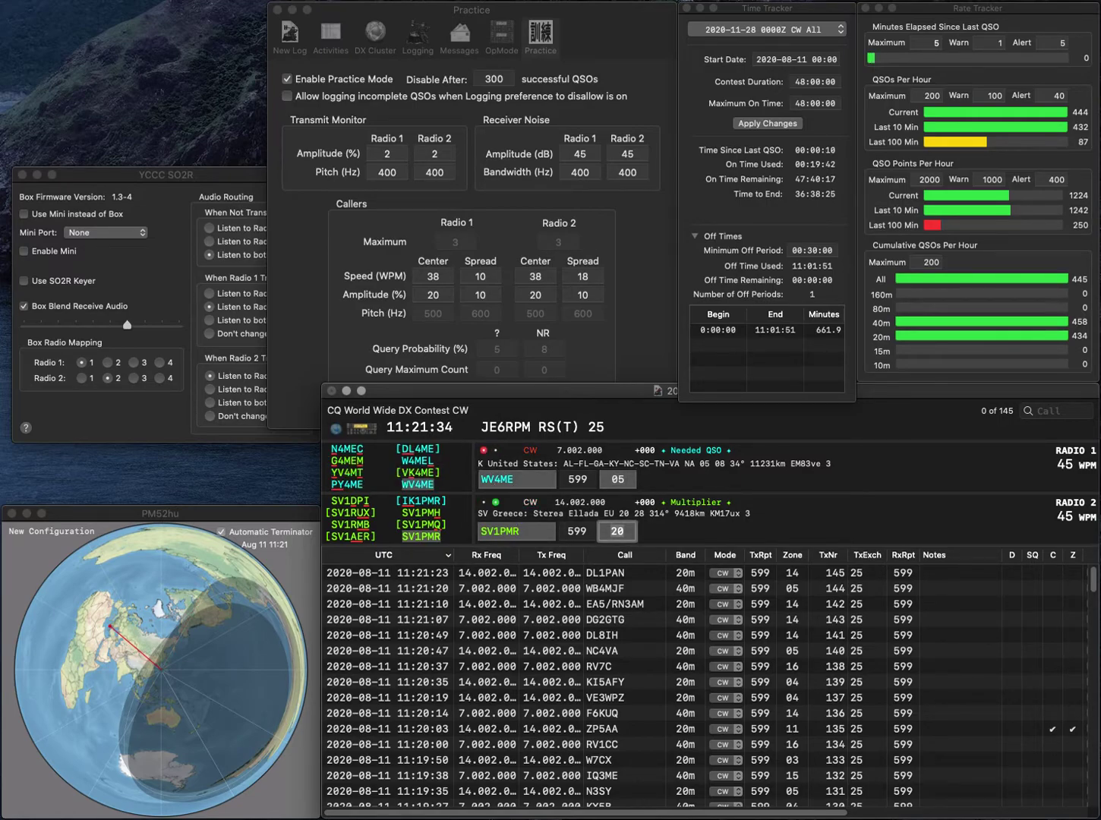
pyautogui.press('Return')
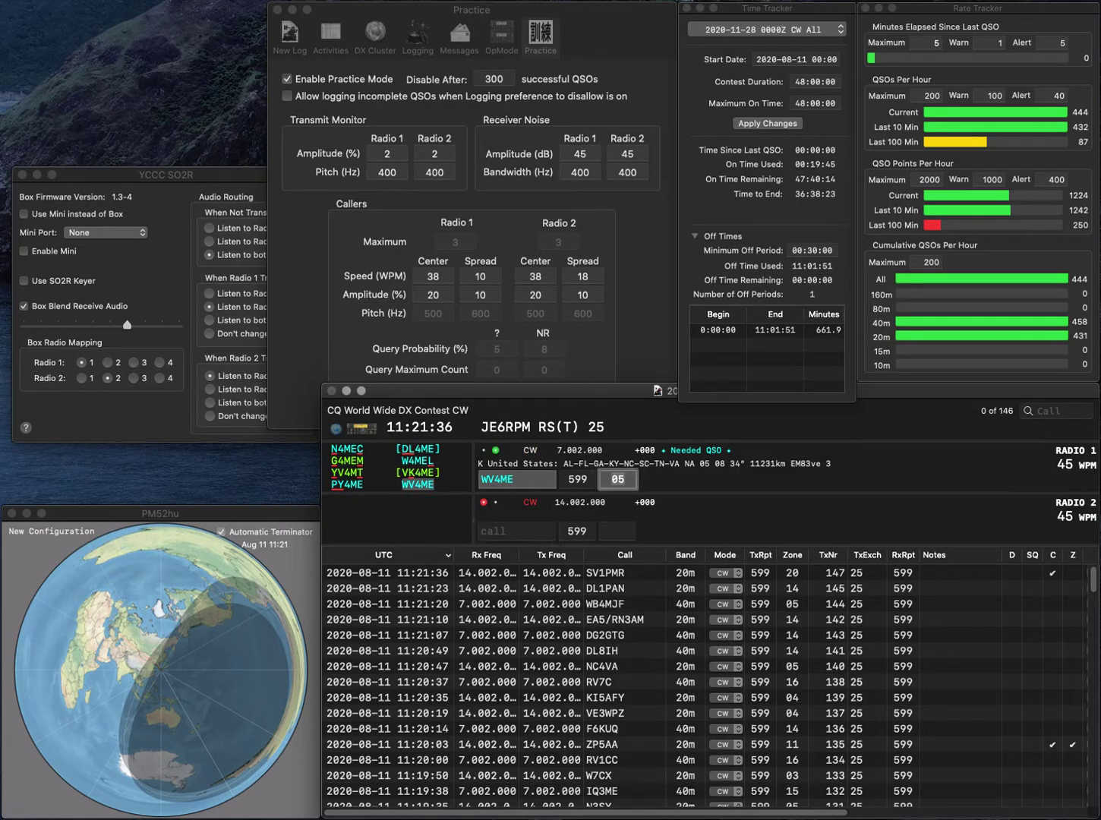
pyautogui.press('Return')
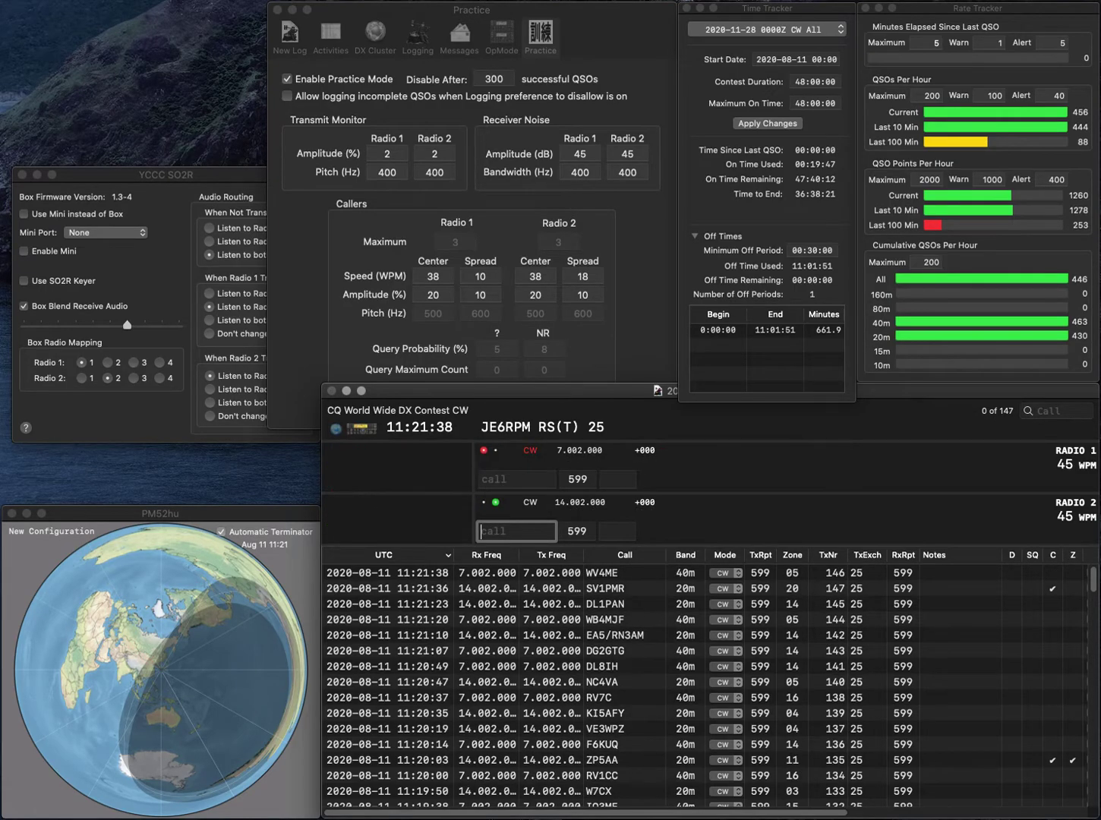
pyautogui.write('OF7KTH')
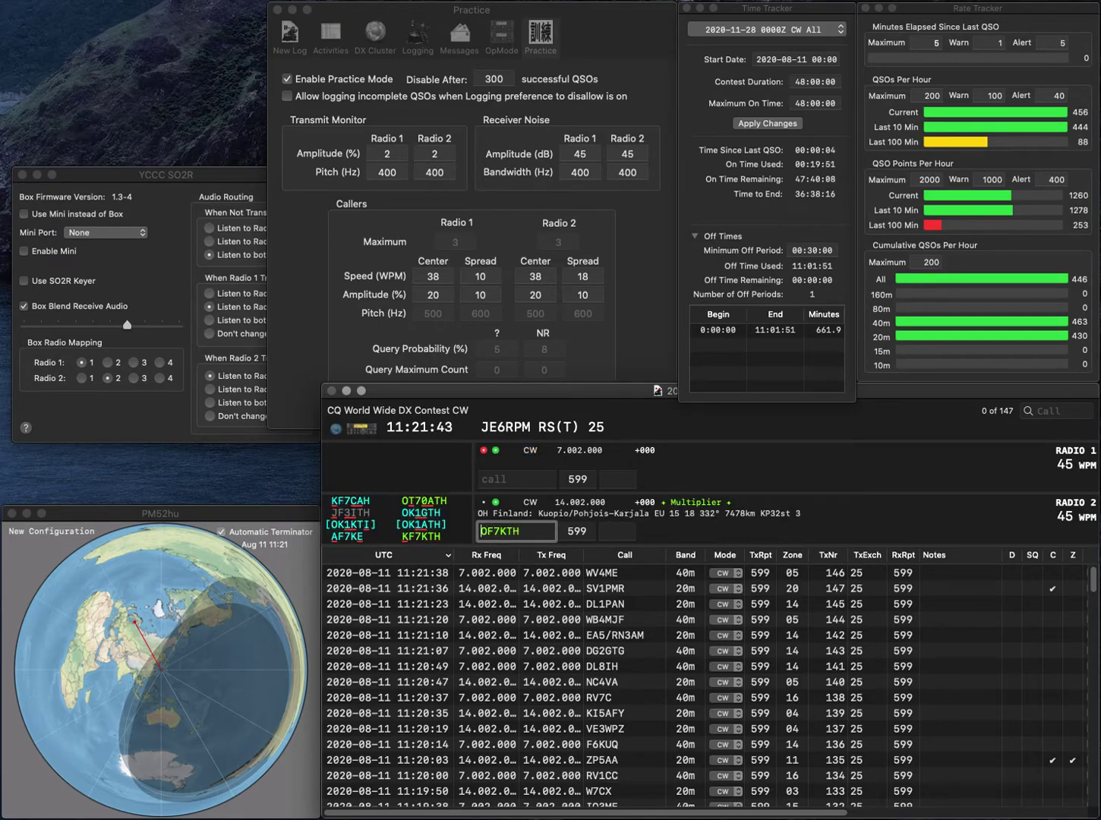
pyautogui.press('BackSpace')
pyautogui.write('K')
pyautogui.press('Return')
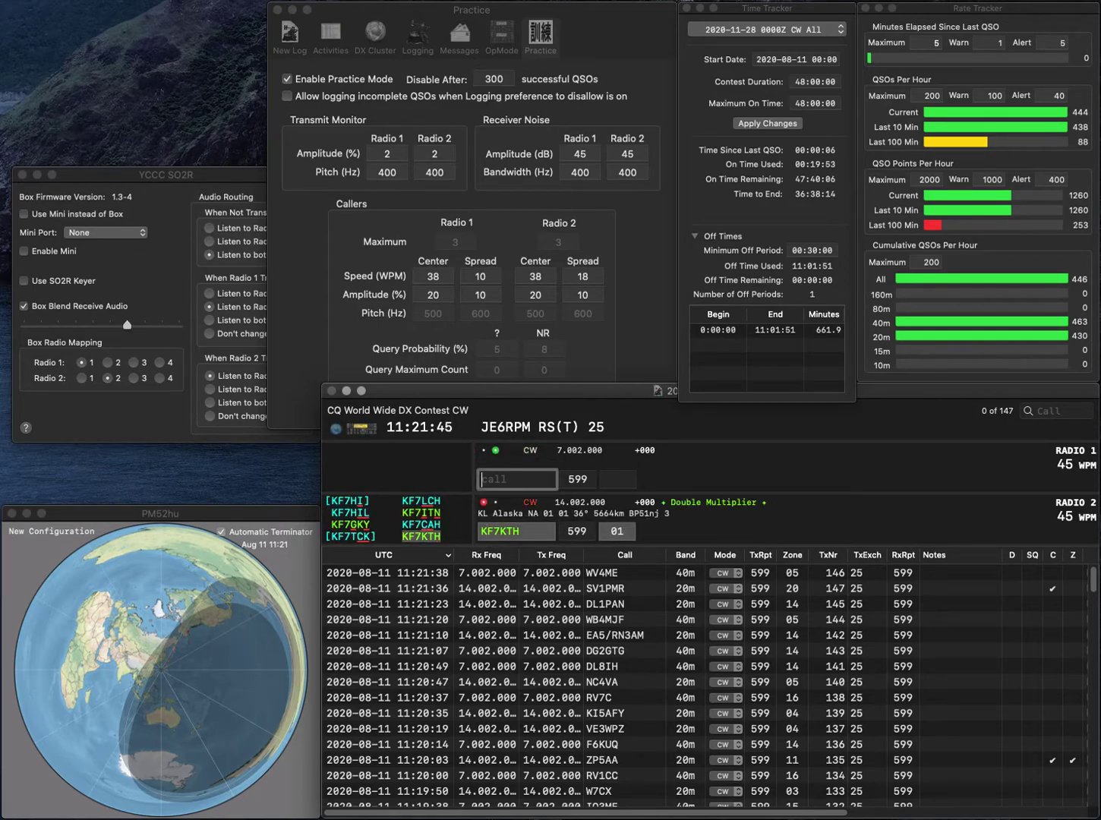
pyautogui.write('WA3W')
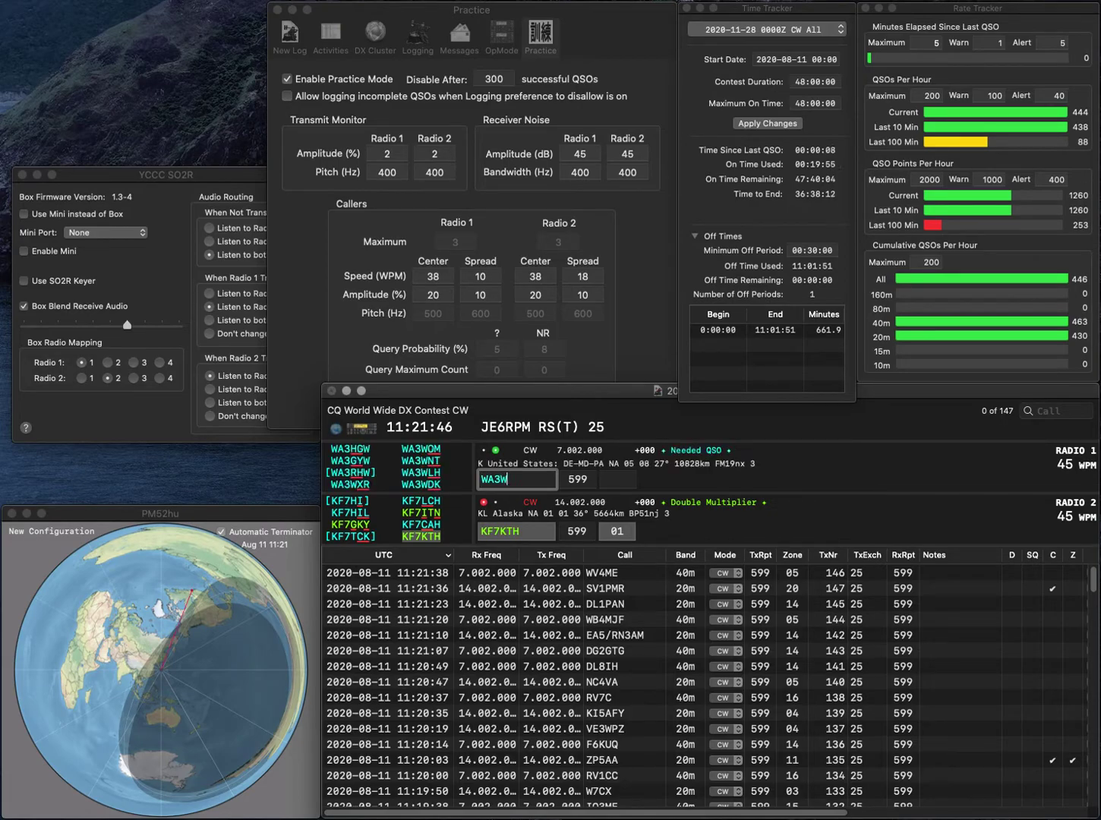
pyautogui.write('XR')
pyautogui.press('Return')
pyautogui.press('space')
pyautogui.press('Return')
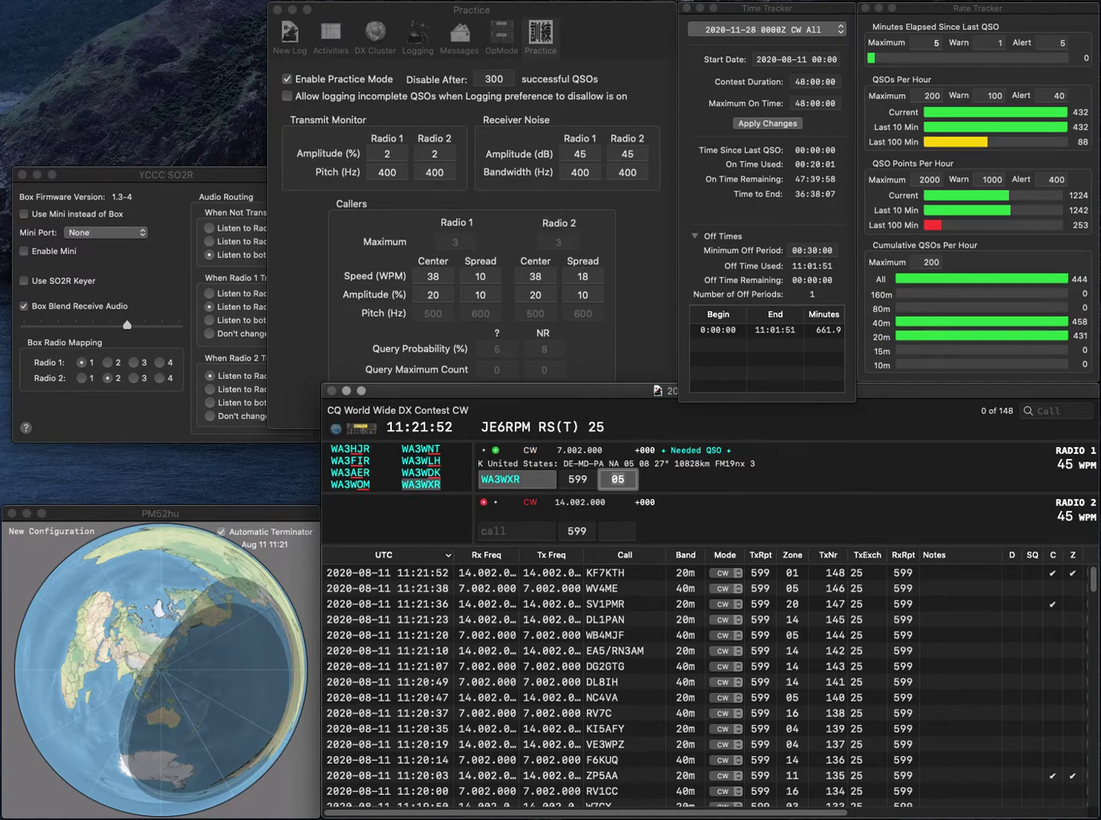
pyautogui.press('Return')
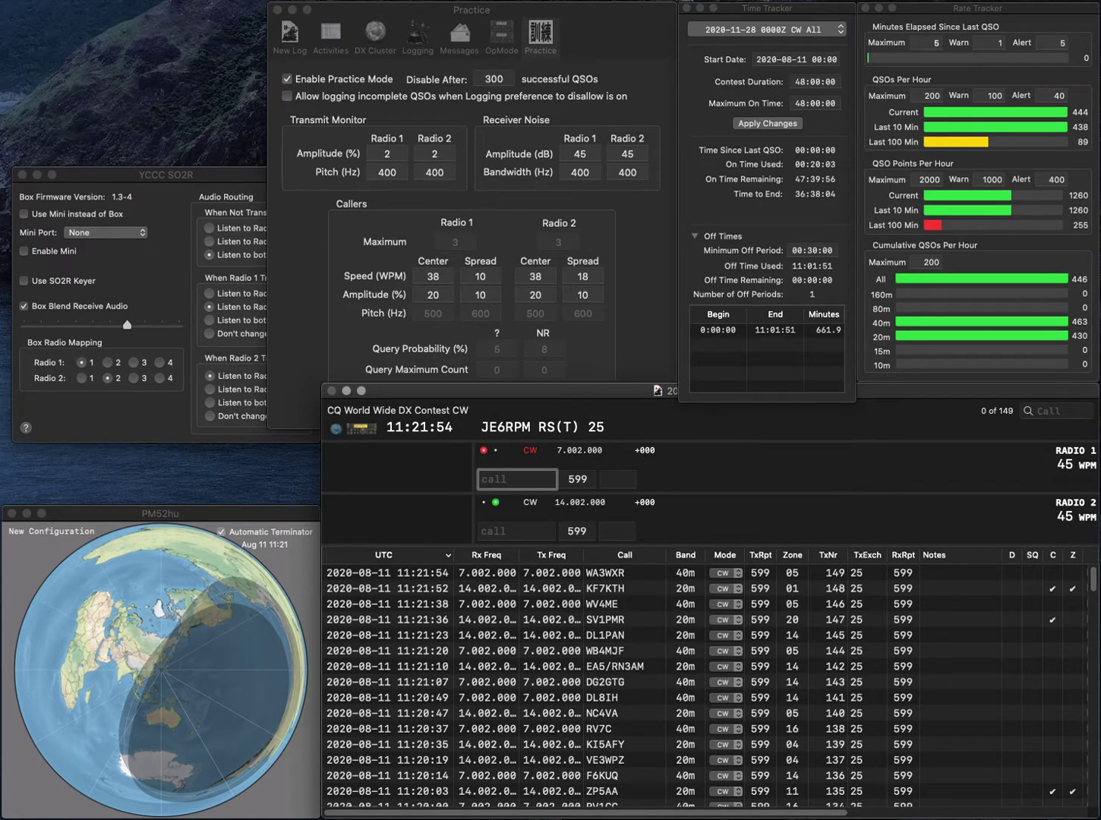
pyautogui.press('Down')
pyautogui.write('8')
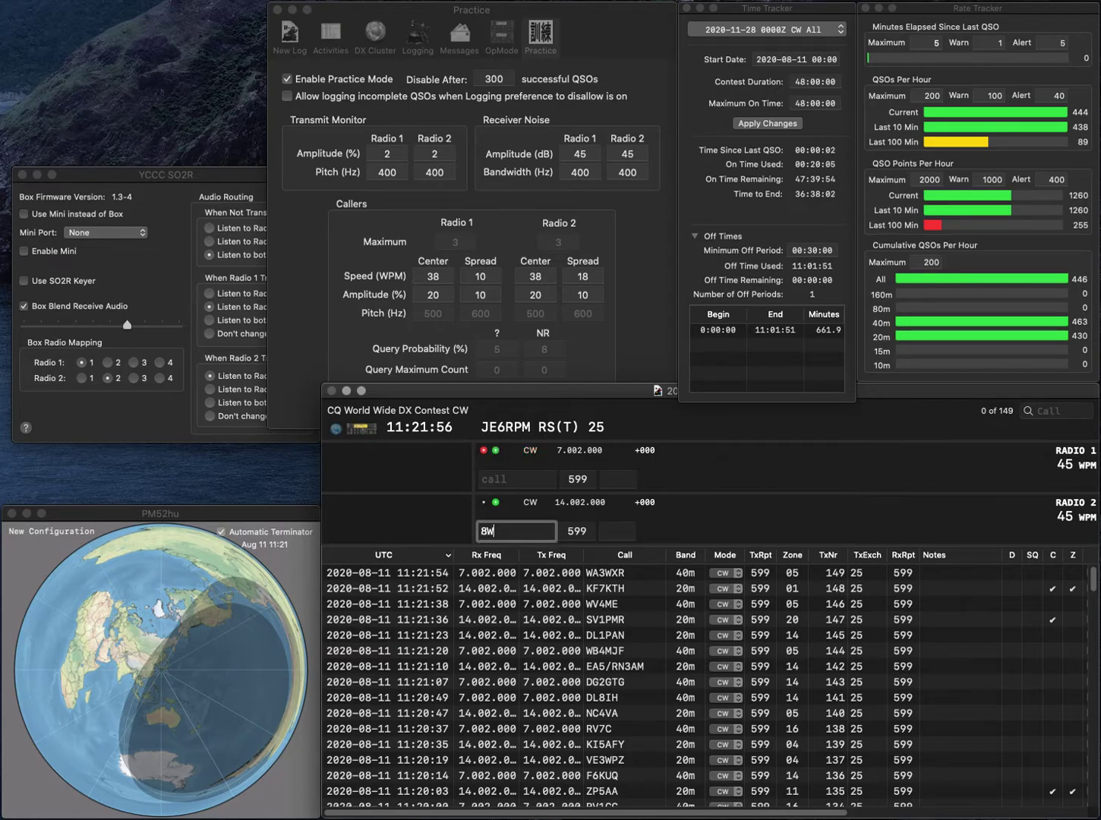
pyautogui.write('WK')
pyautogui.press('super+Left')
pyautogui.write('EK')
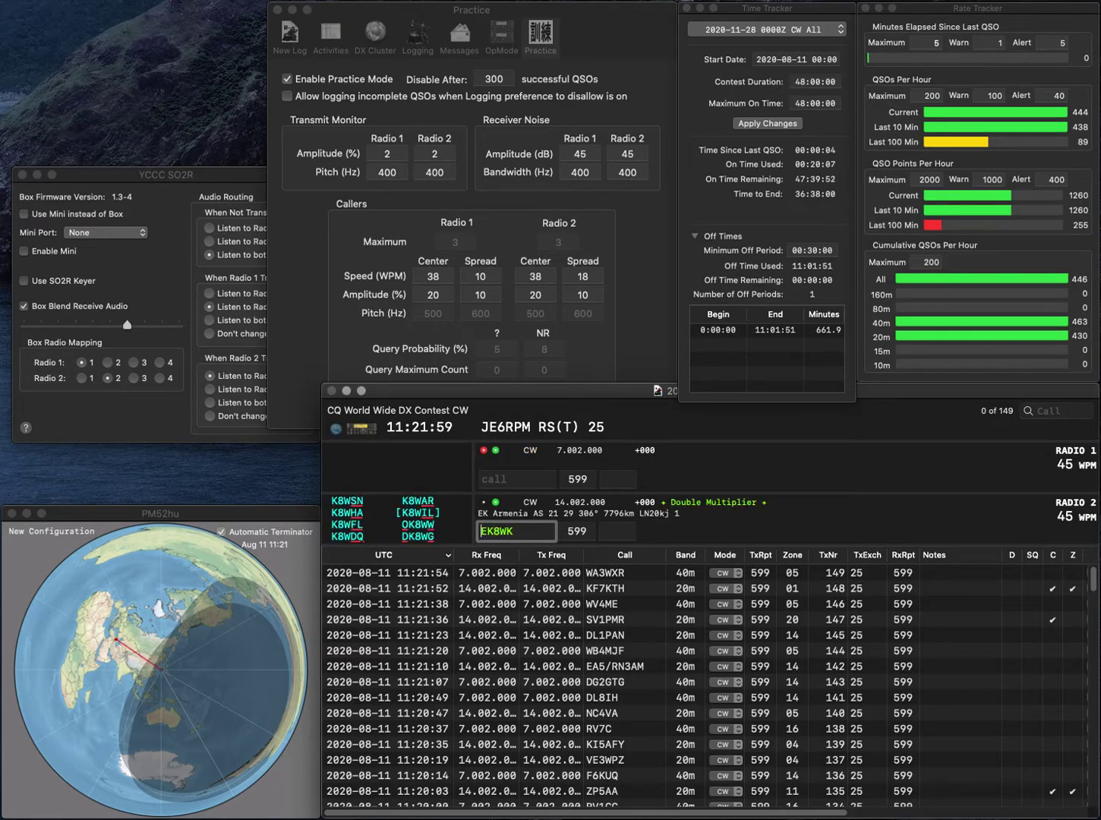
pyautogui.write('D')
pyautogui.press('Return')
pyautogui.write('AB4WL')
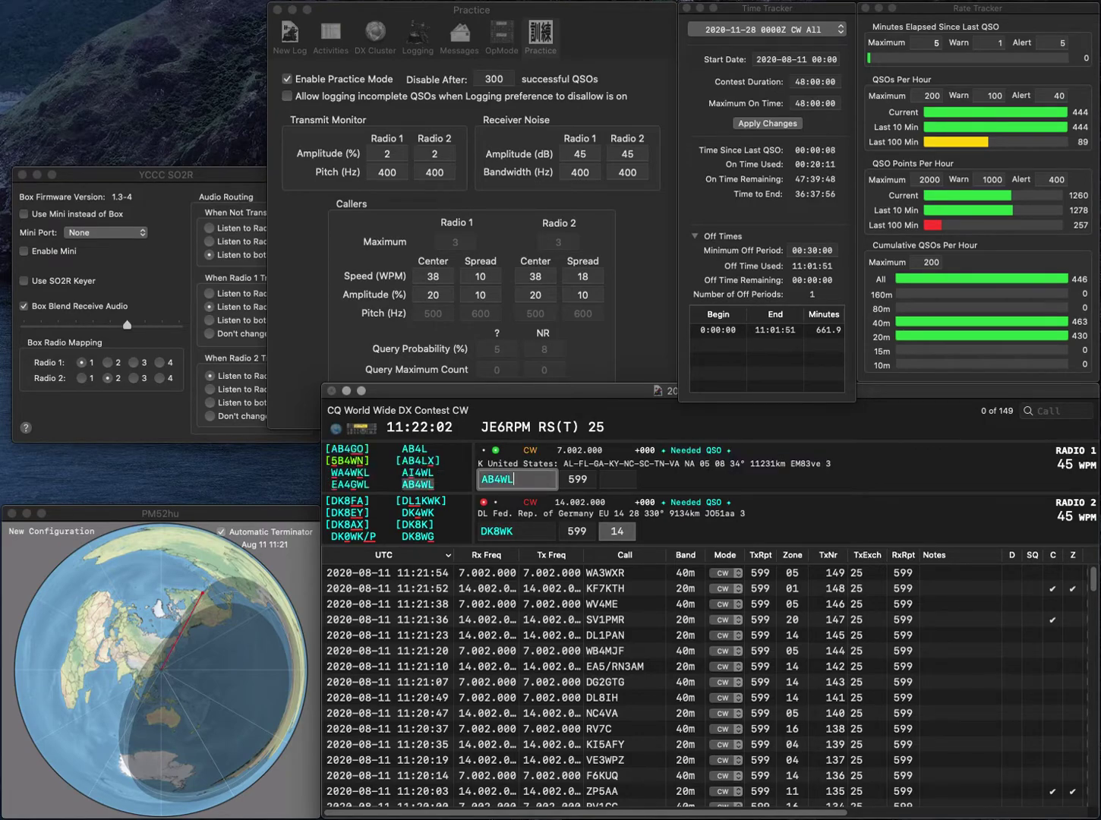
pyautogui.press('Return')
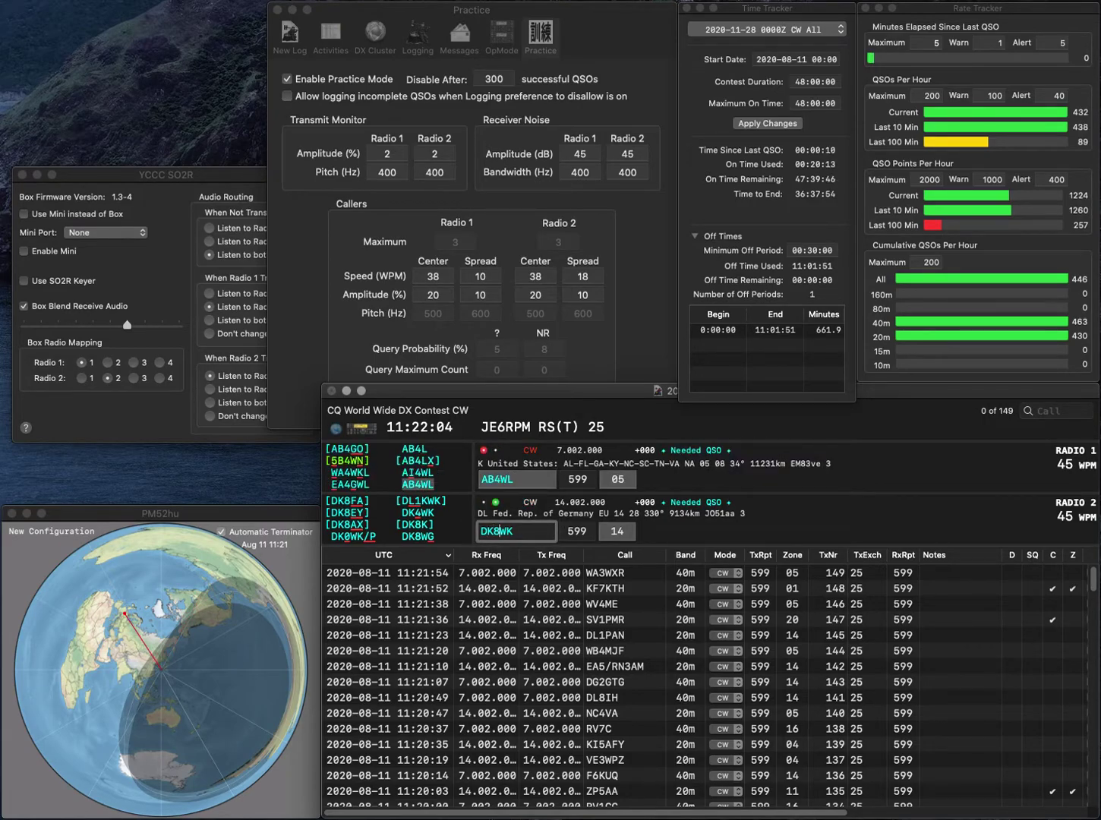
pyautogui.press('BackSpace')
pyautogui.write('J')
pyautogui.press('Return')
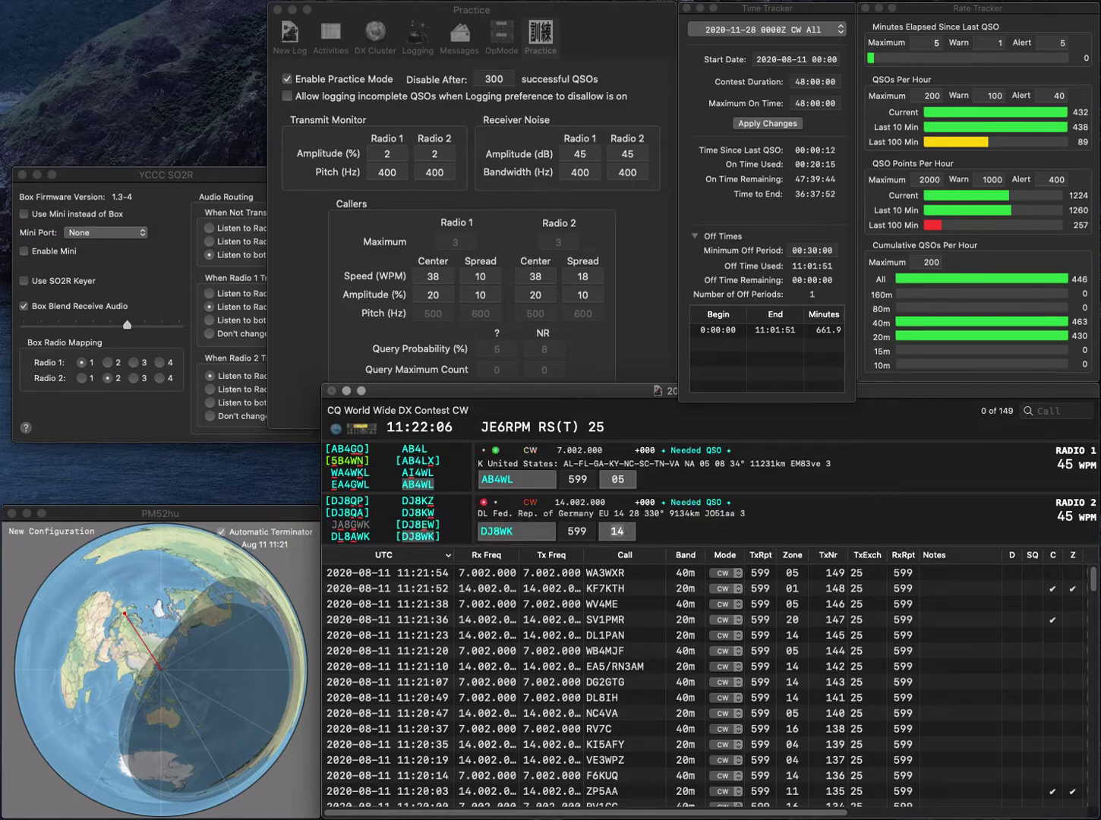
pyautogui.press('Return')
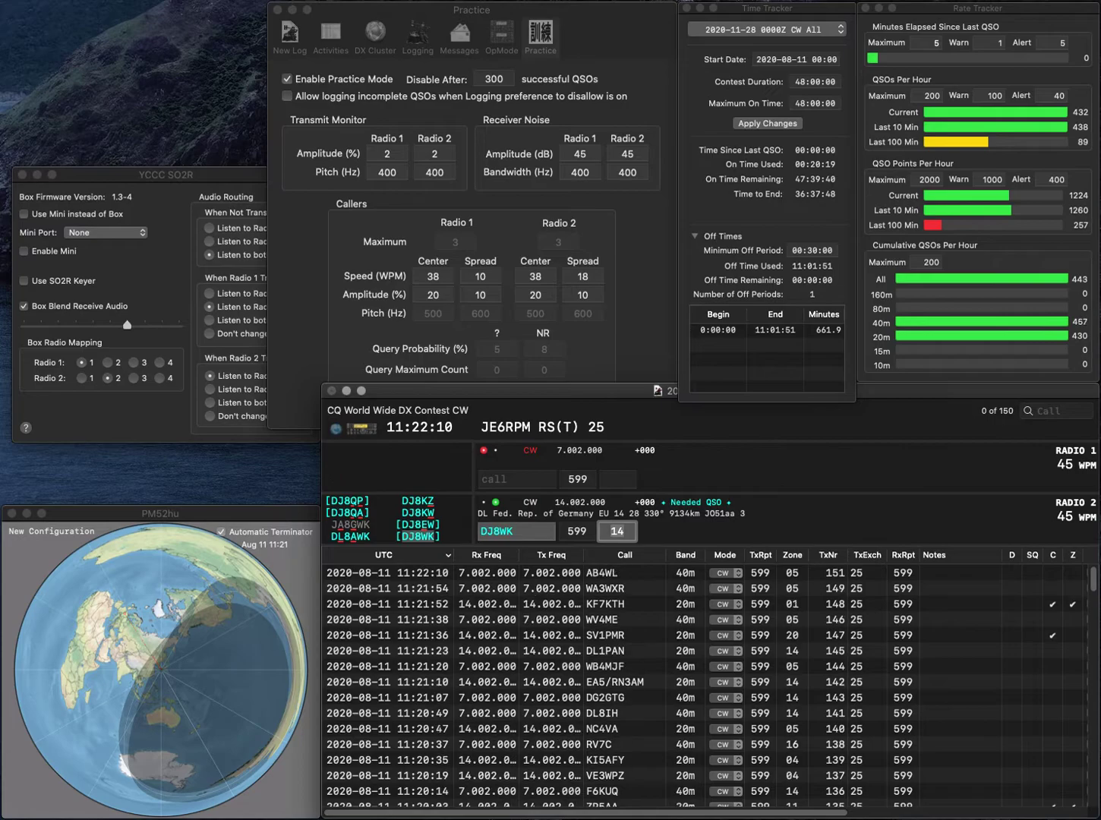
pyautogui.press('Return')
pyautogui.write('DL7CO')
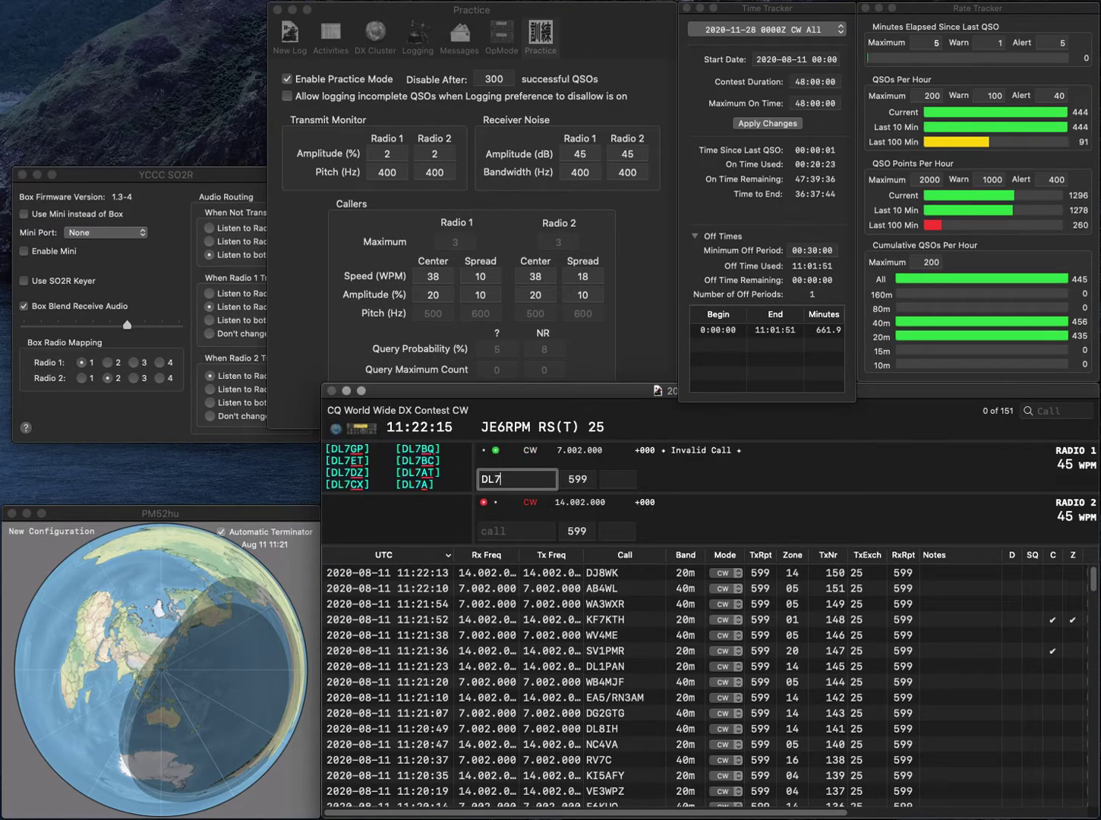
pyautogui.press('Return')
pyautogui.write('PA')
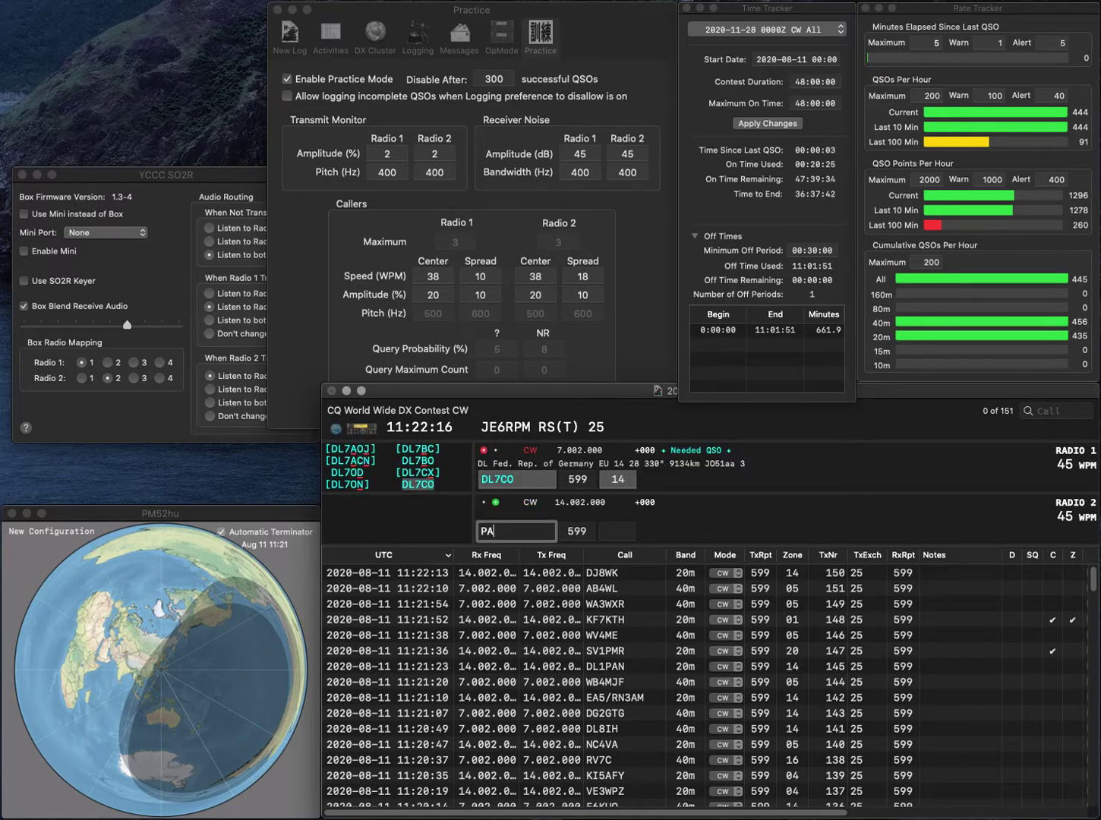
pyautogui.write('0WBP')
pyautogui.press('Return')
pyautogui.press('Return')
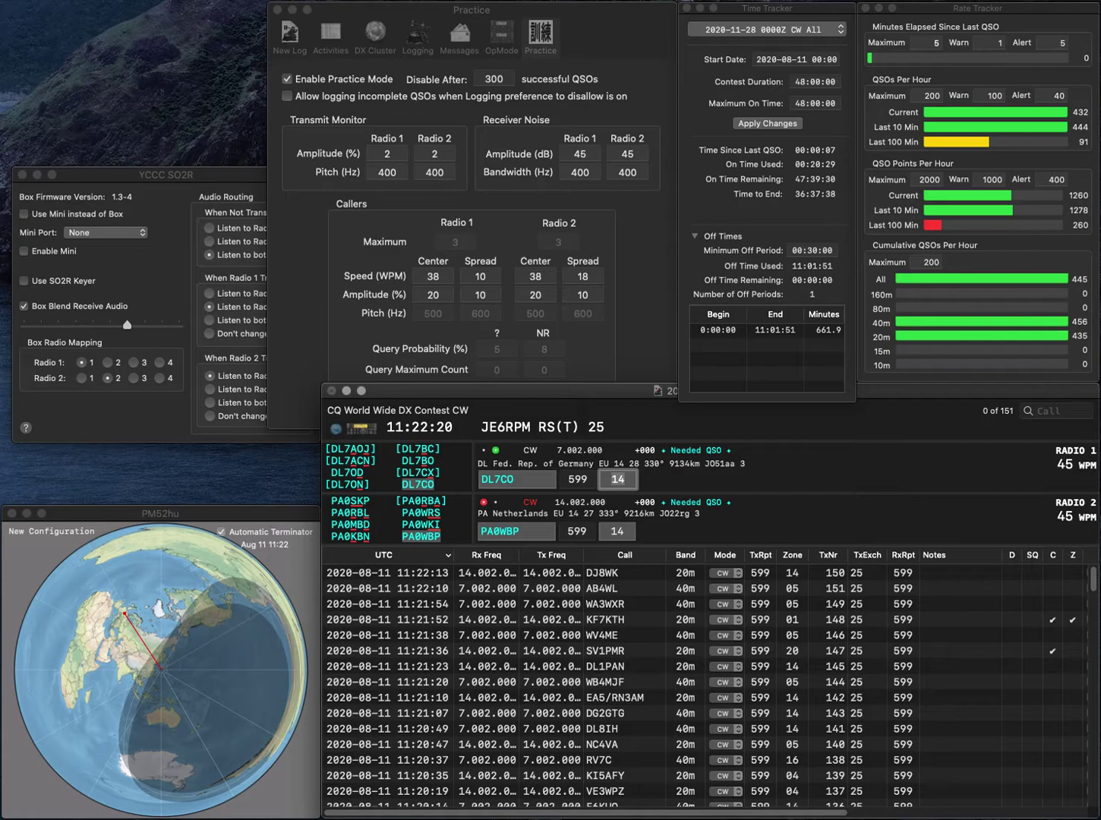
pyautogui.press('Return')
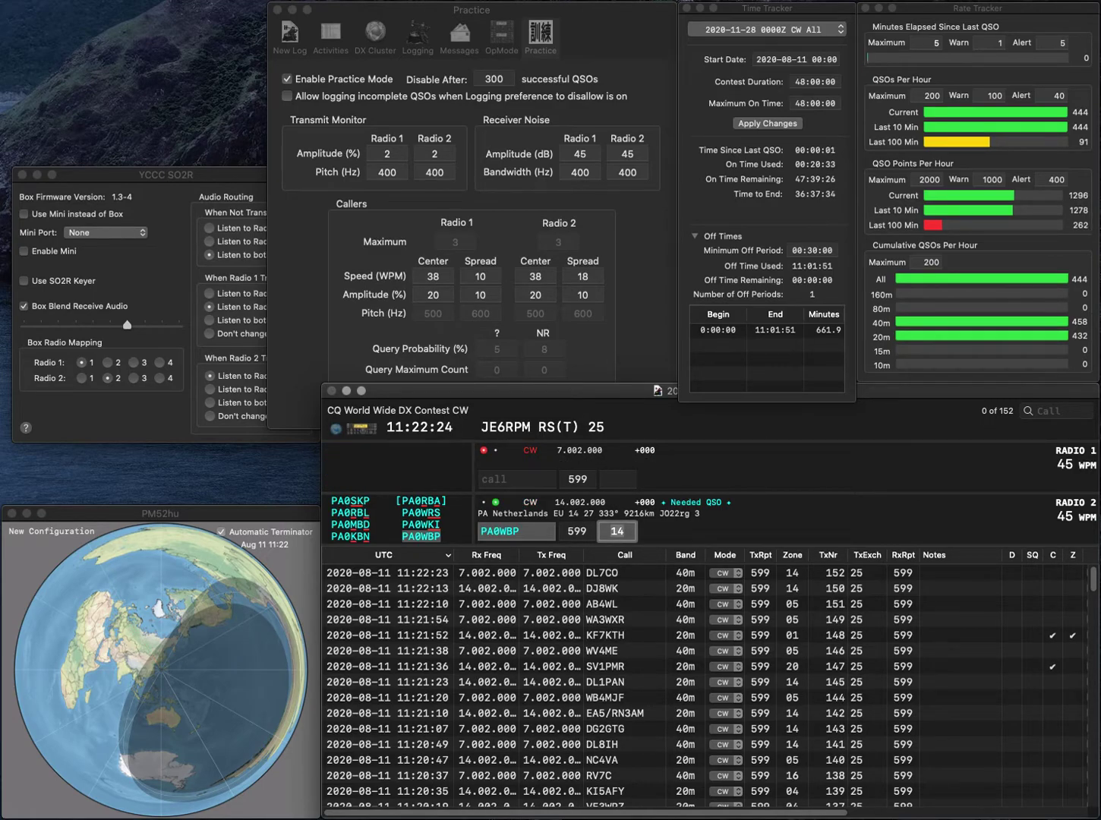
pyautogui.press('Return')
pyautogui.write('WR1O')
pyautogui.press('Return')
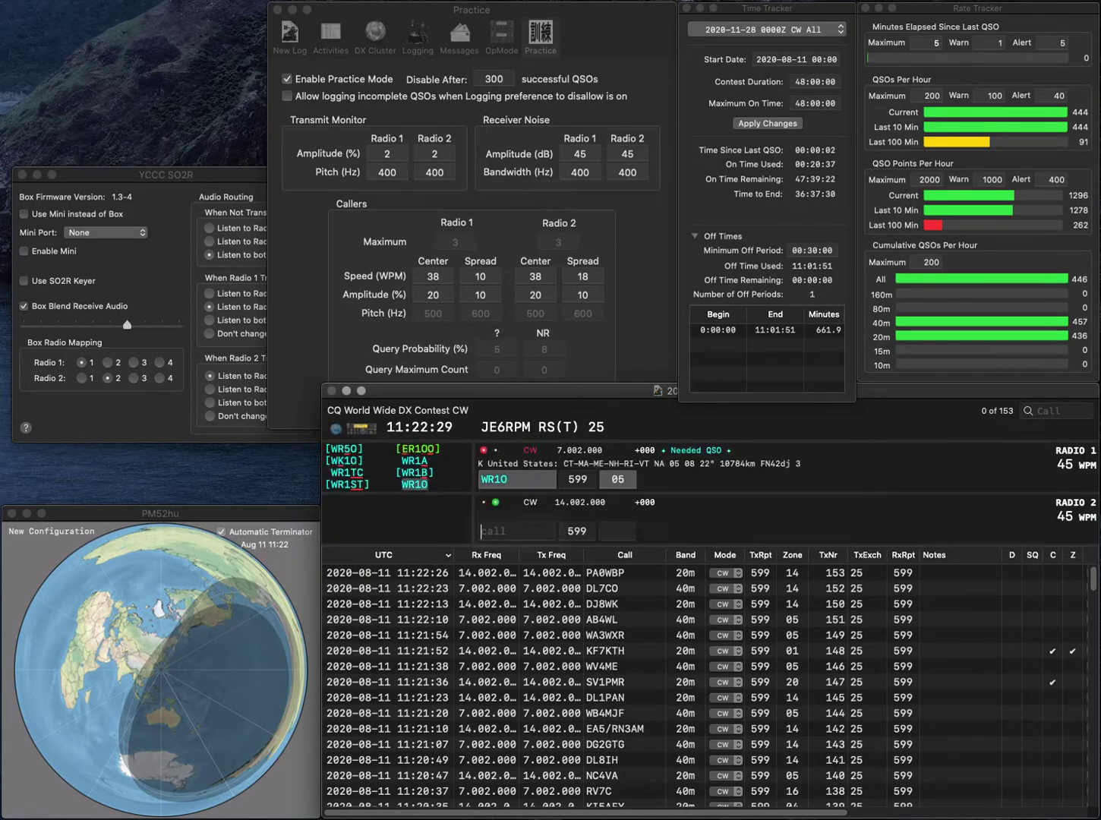
pyautogui.write('SF5O')
pyautogui.press('Return')
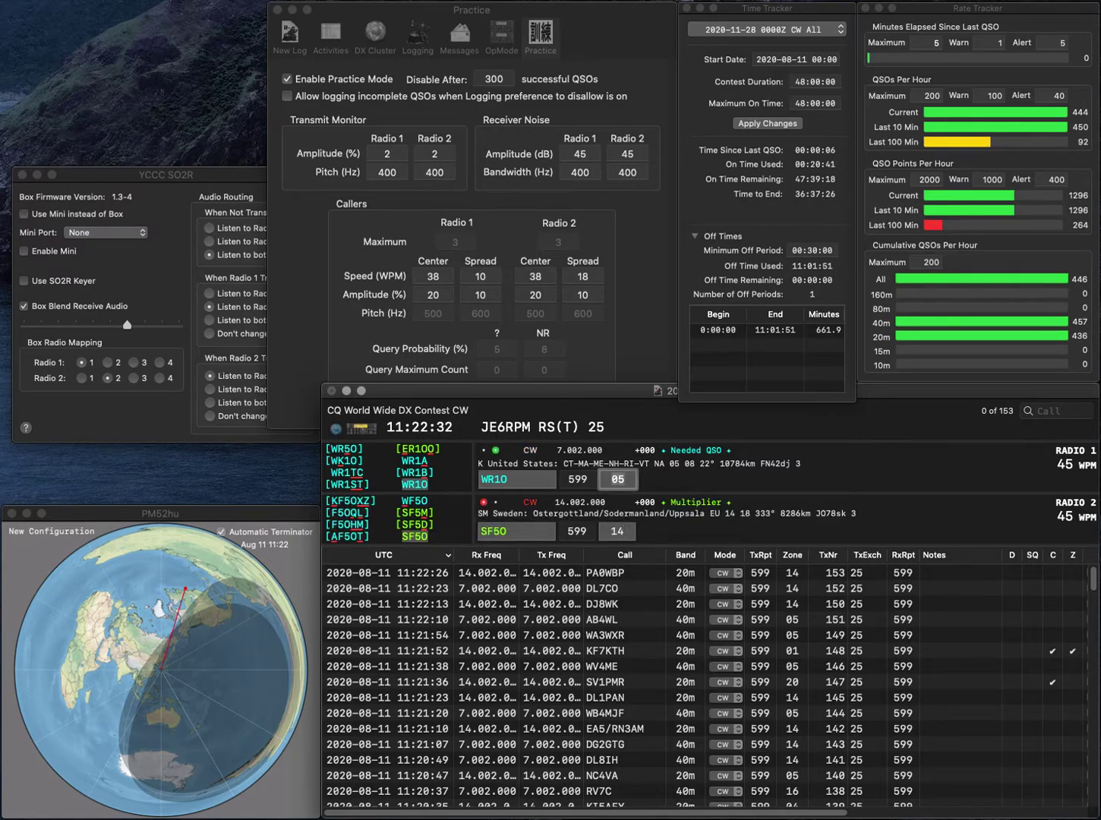
pyautogui.press('Return')
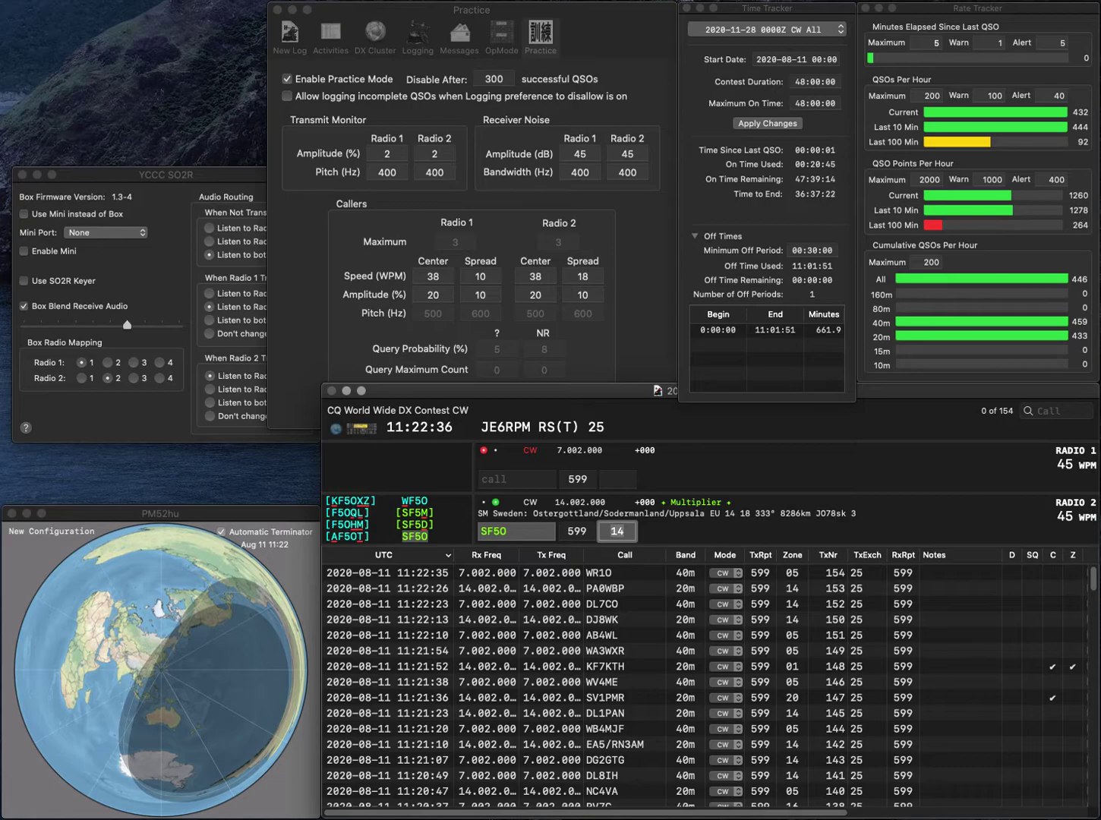
pyautogui.press('Return')
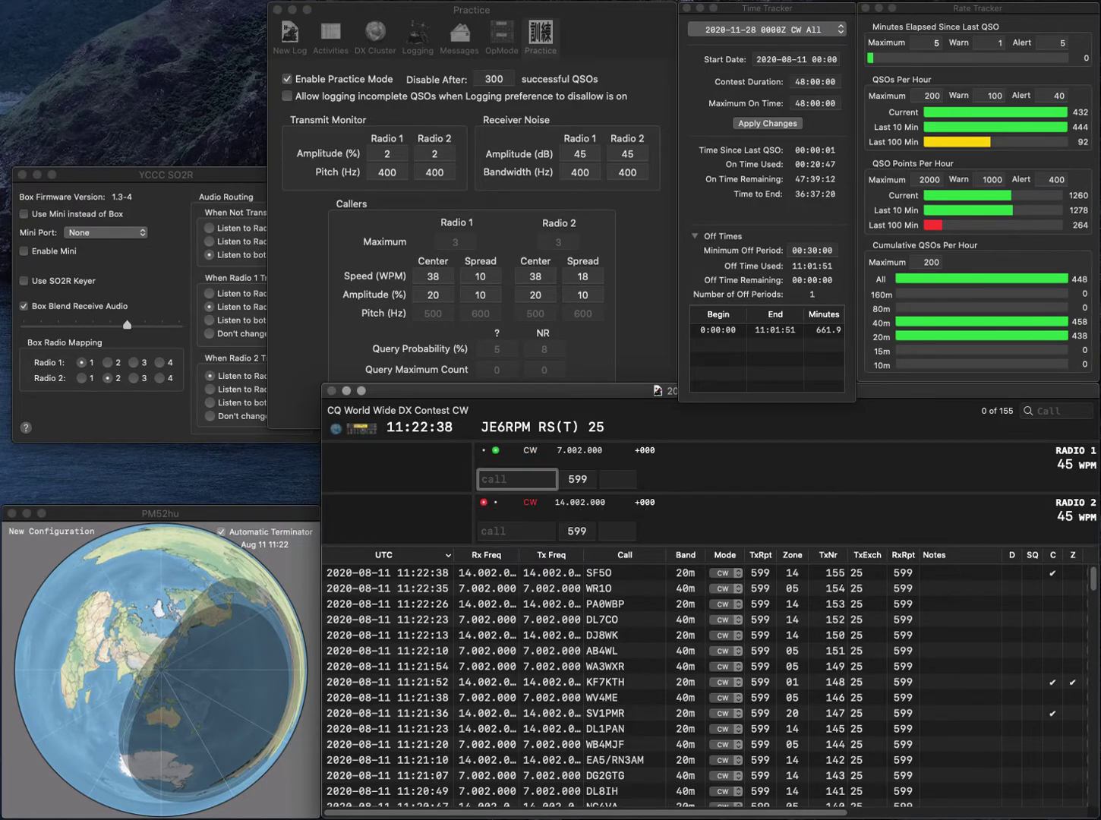
# - Enter callers W3SPC on Radio 2 and WS4Y on Radio 1, and send each the exchange
pyautogui.write('Y')
pyautogui.press('Return')
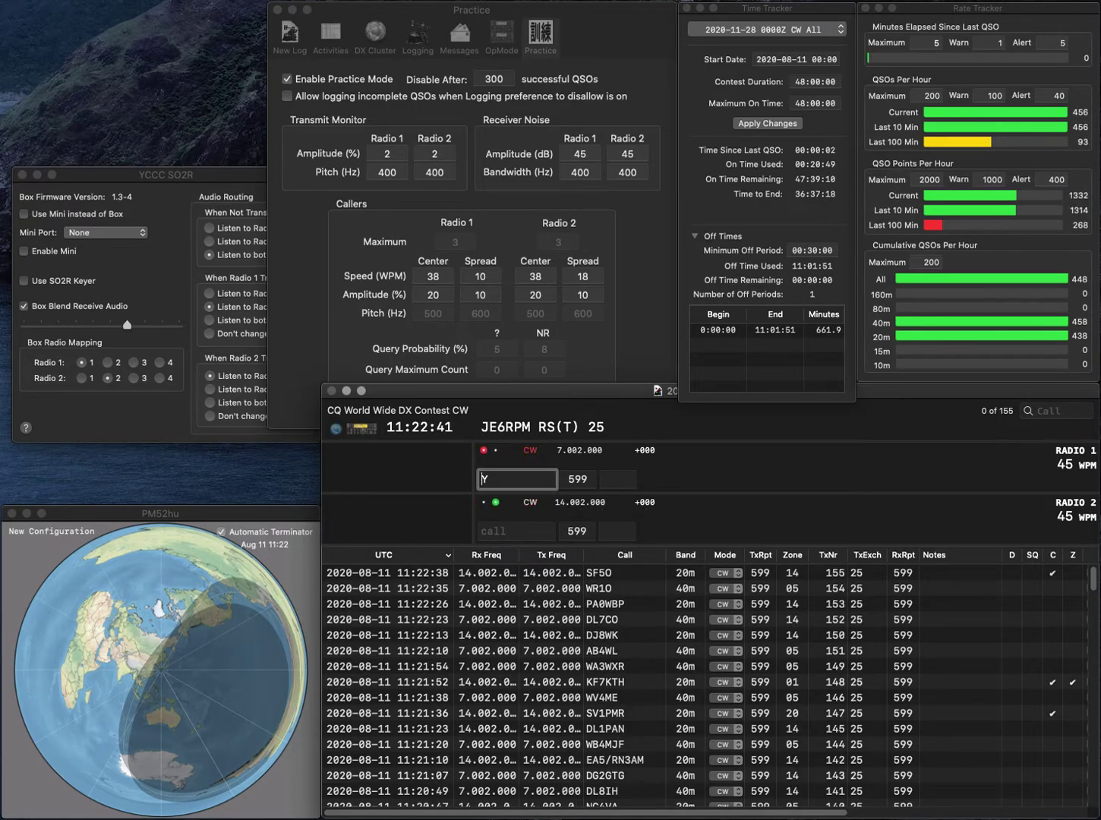
pyautogui.write('W3SPC')
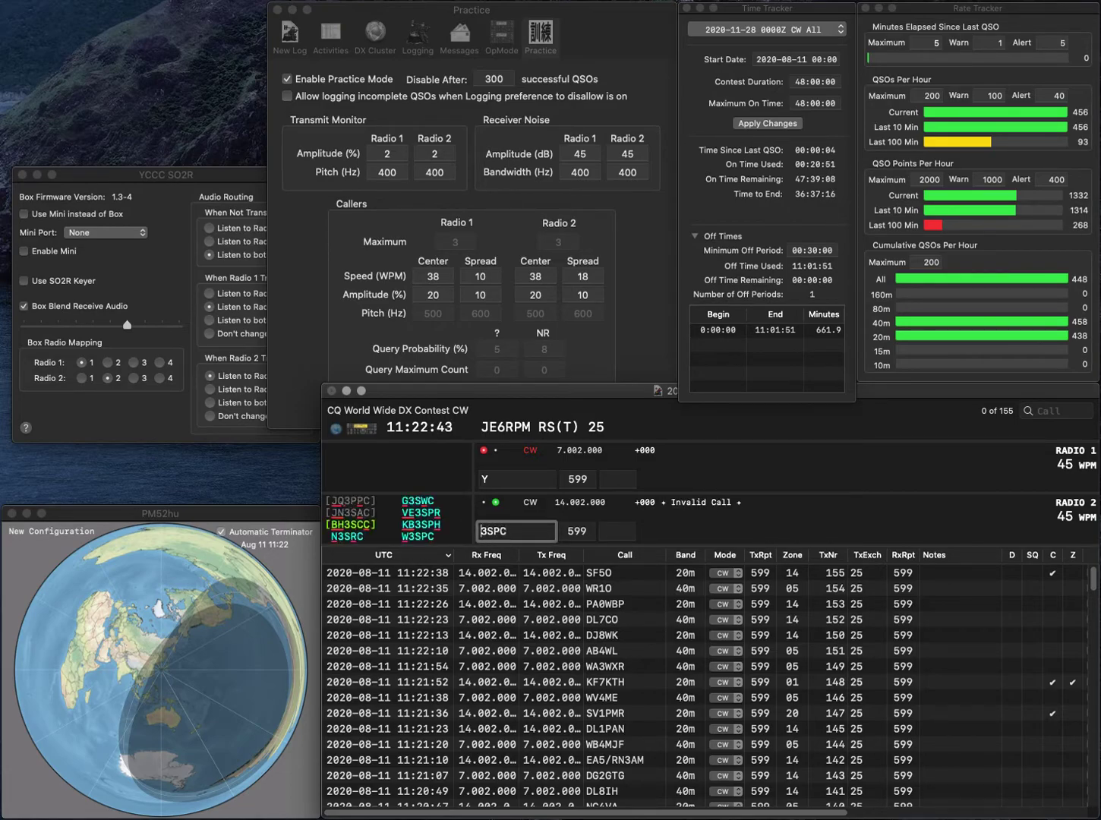
pyautogui.press('Return')
pyautogui.write('WS4')
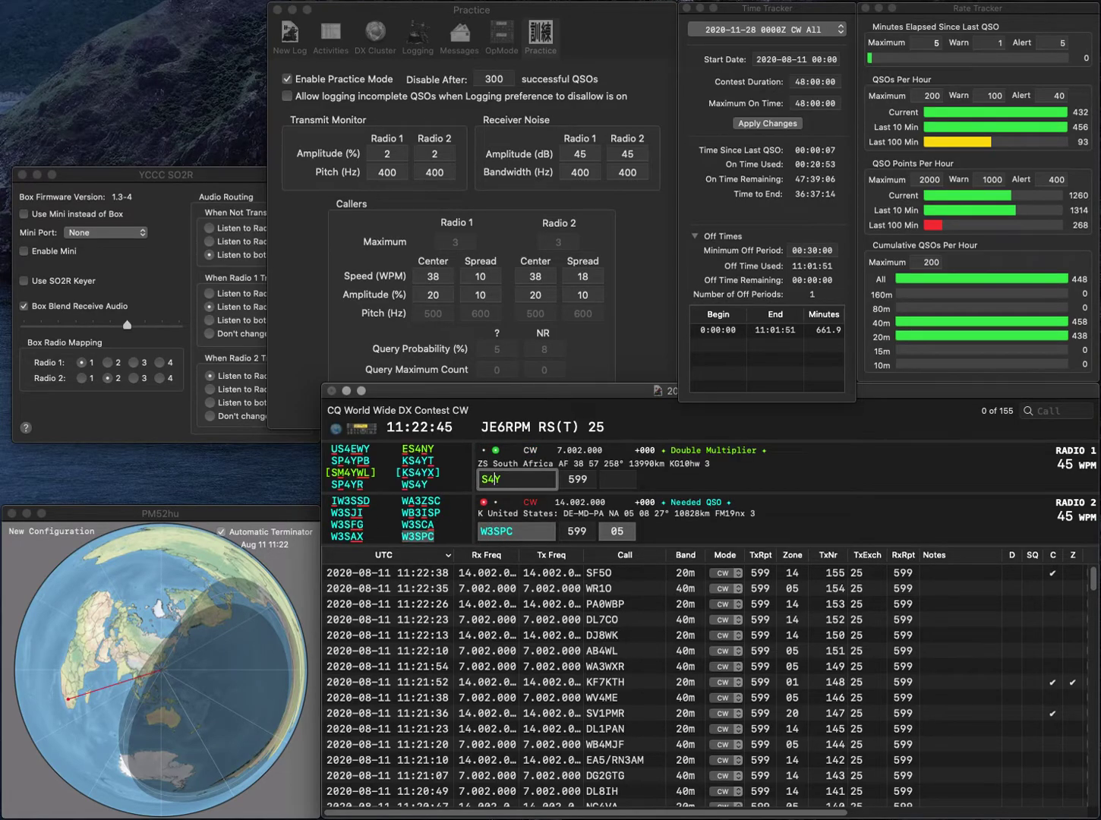
pyautogui.press('Return')
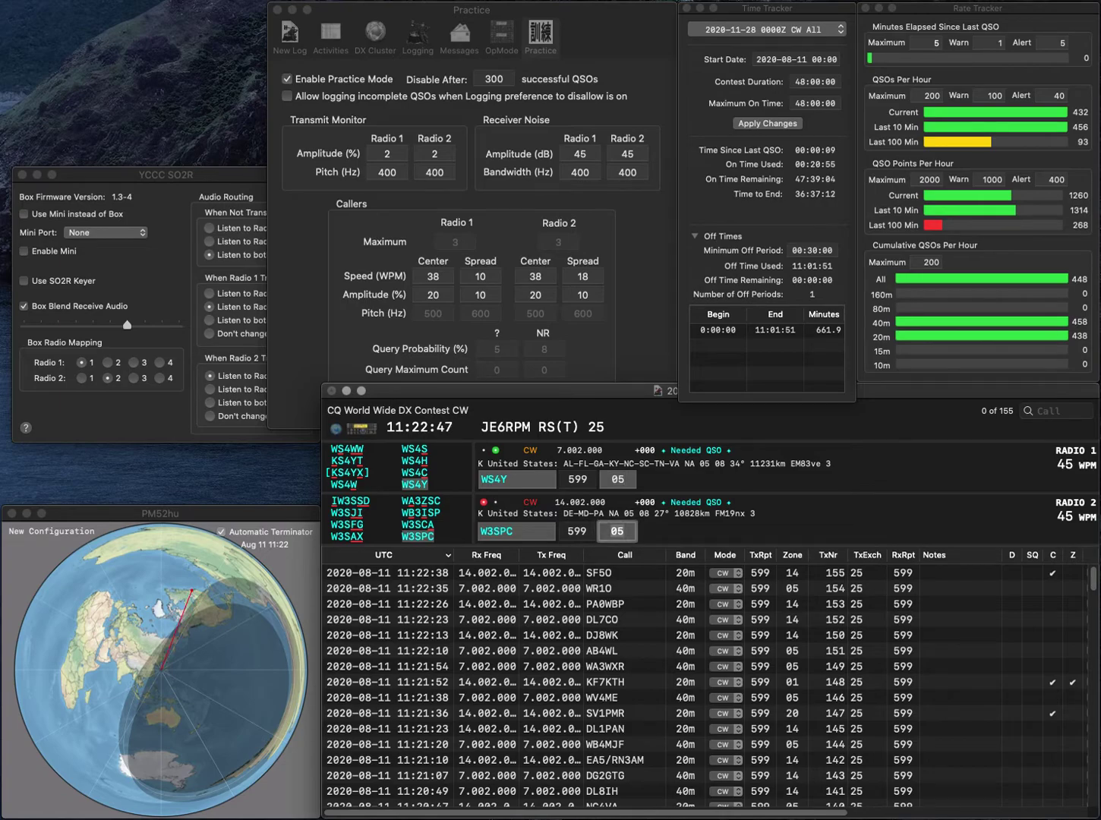
pyautogui.press('Return')
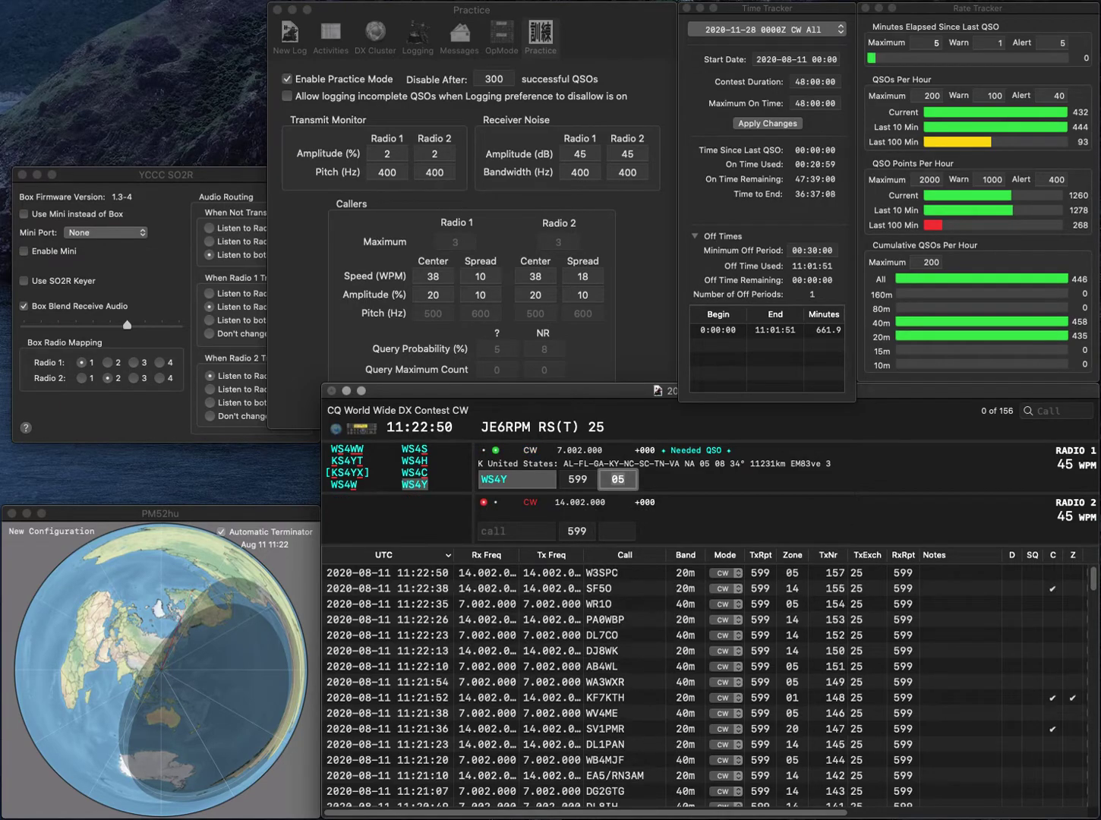
pyautogui.press('Return')
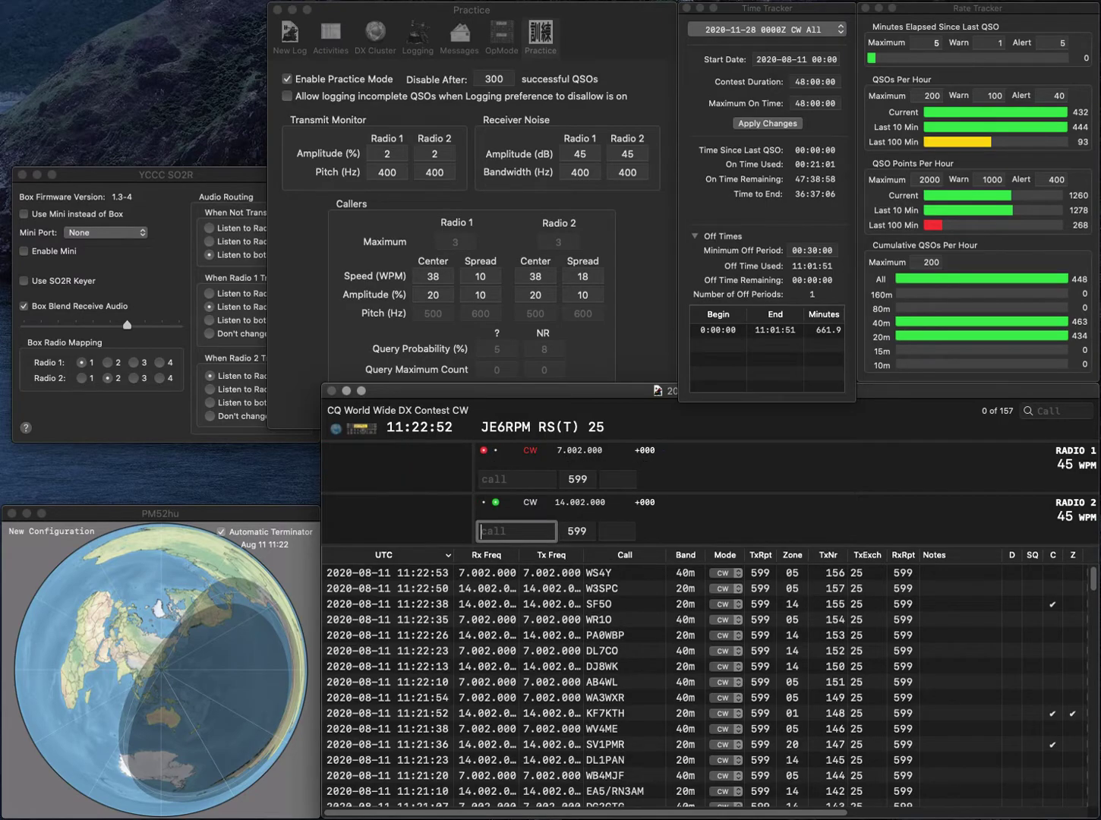
pyautogui.write('WA3S')
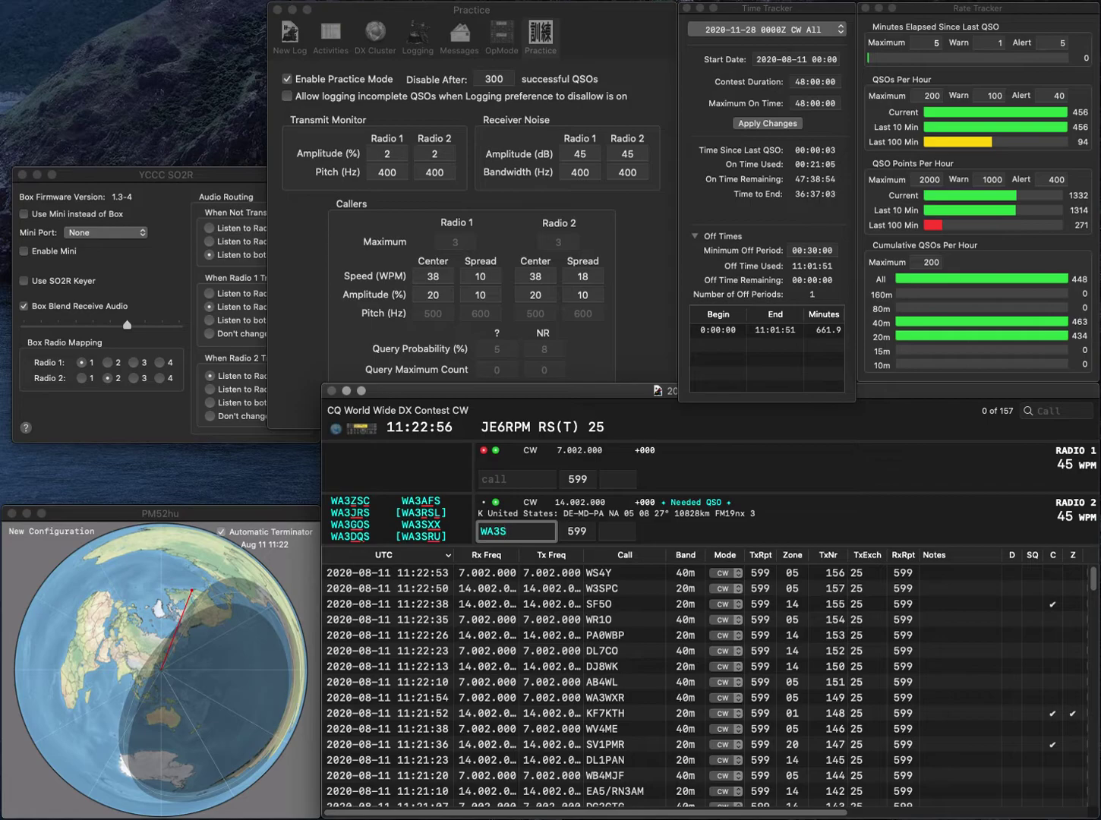
pyautogui.press('Return')
pyautogui.write('F5')
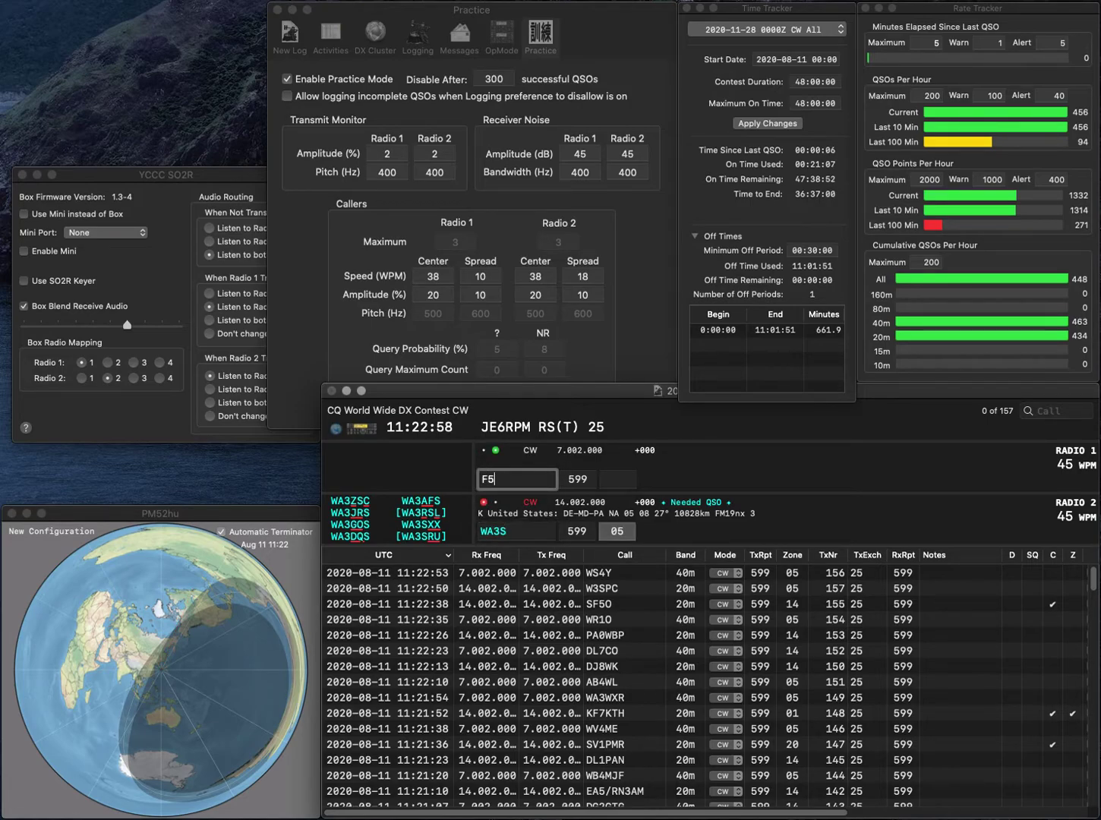
pyautogui.write('TGW')
pyautogui.press('Return')
pyautogui.press('BackSpace')
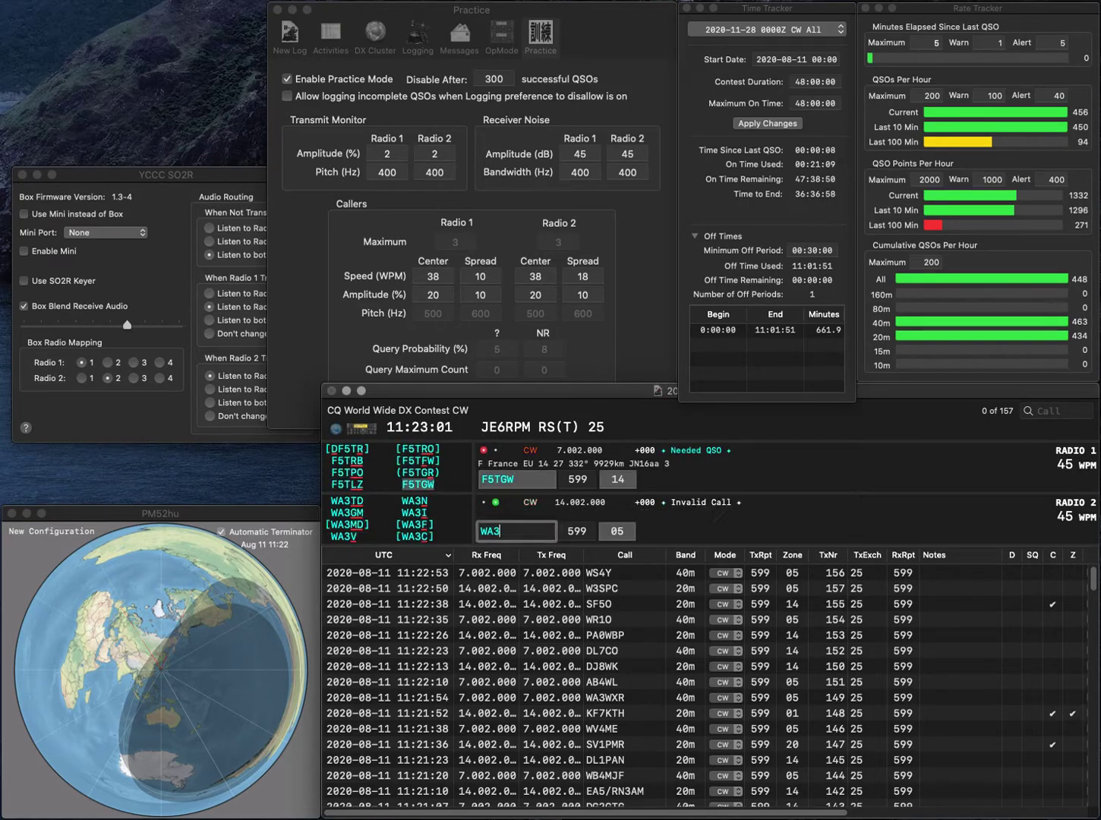
pyautogui.write('HAE')
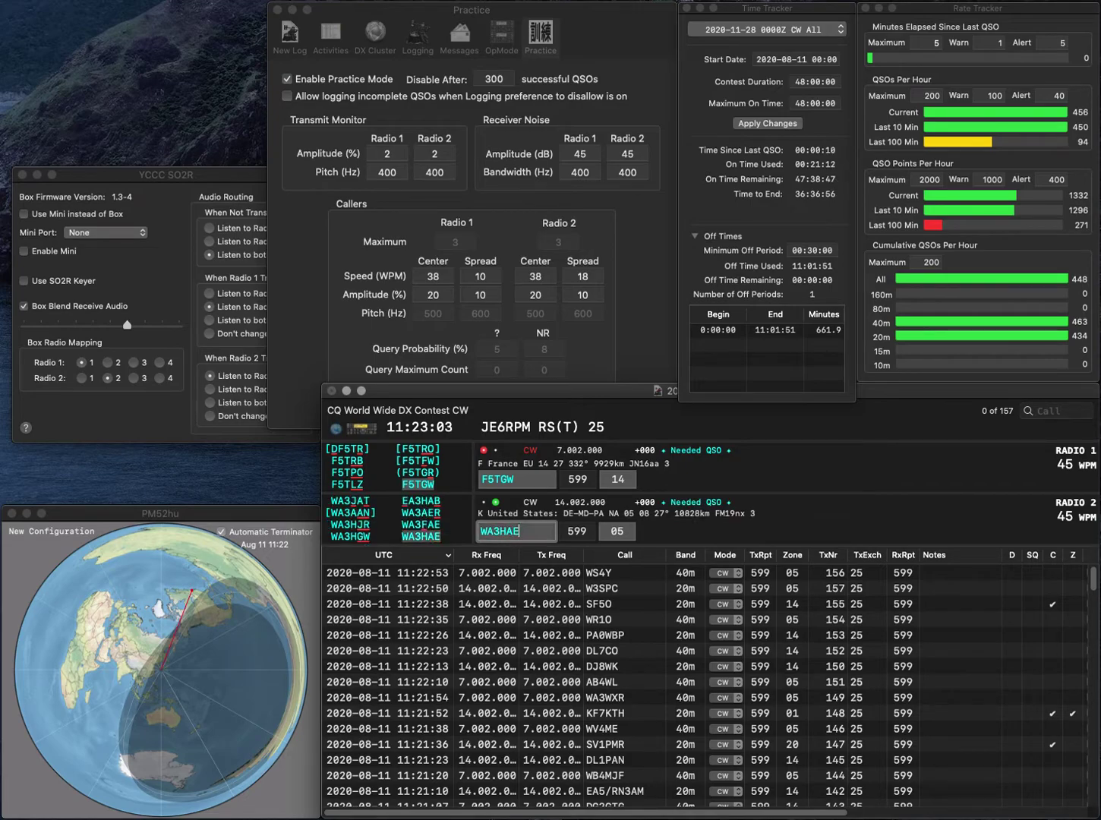
pyautogui.press('Return')
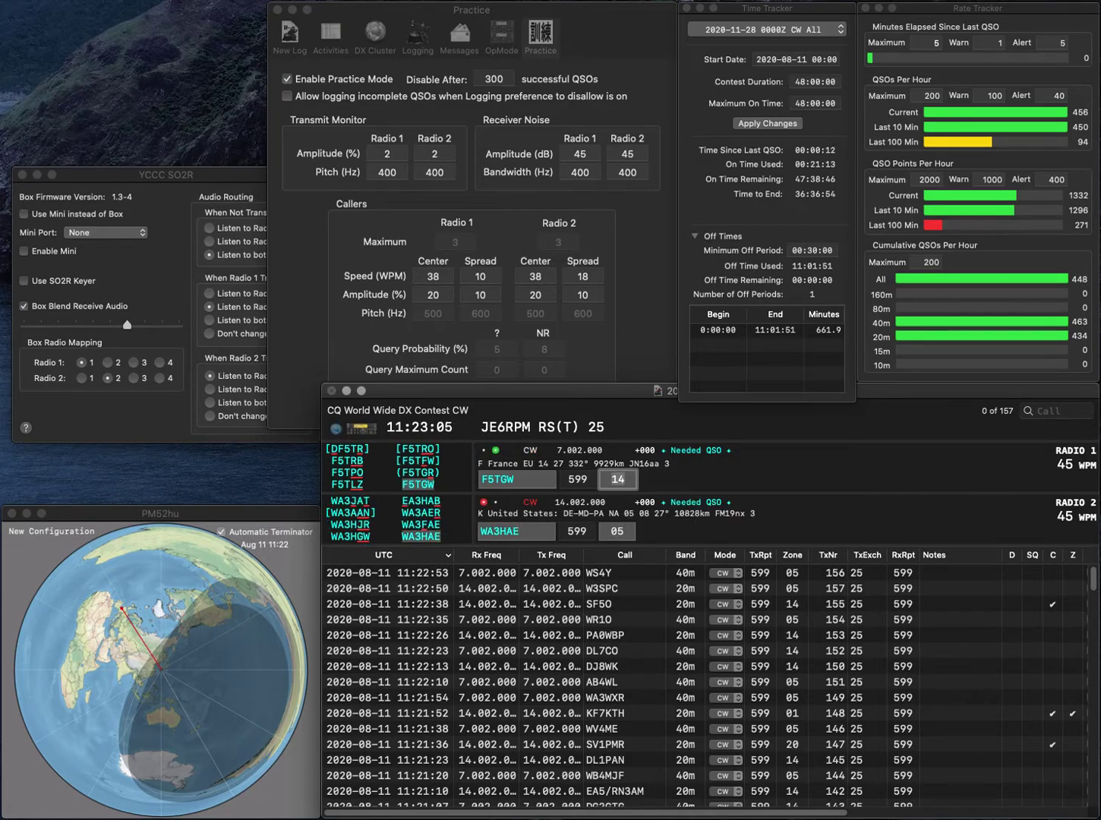
pyautogui.press('Return')
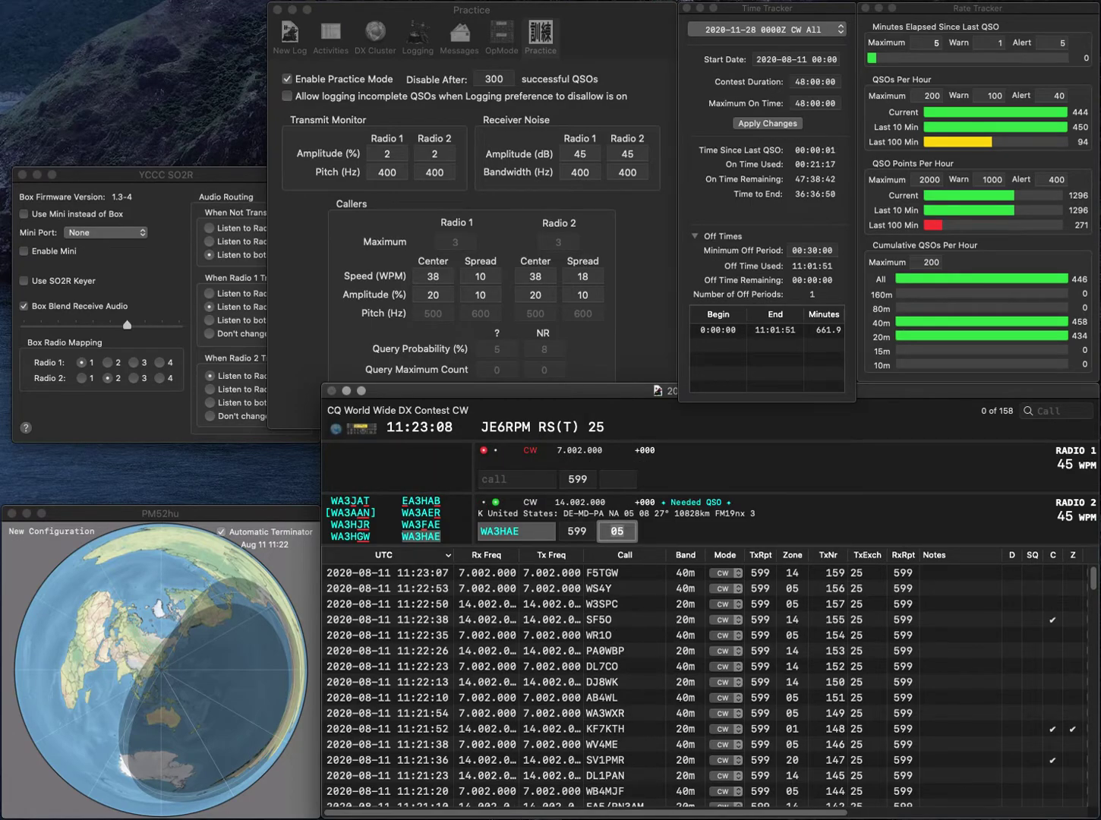
pyautogui.press('Return')
pyautogui.write('ES7A')
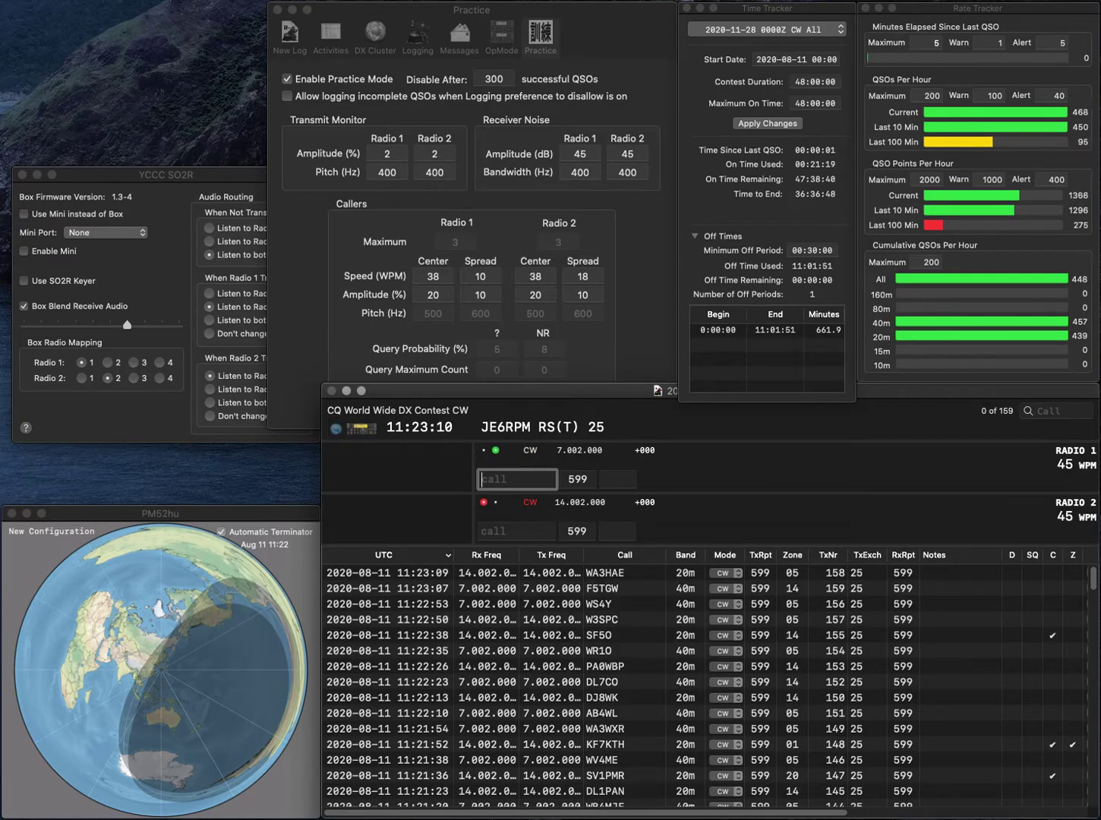
pyautogui.press('Return')
pyautogui.write('G4LYM')
pyautogui.press('Return')
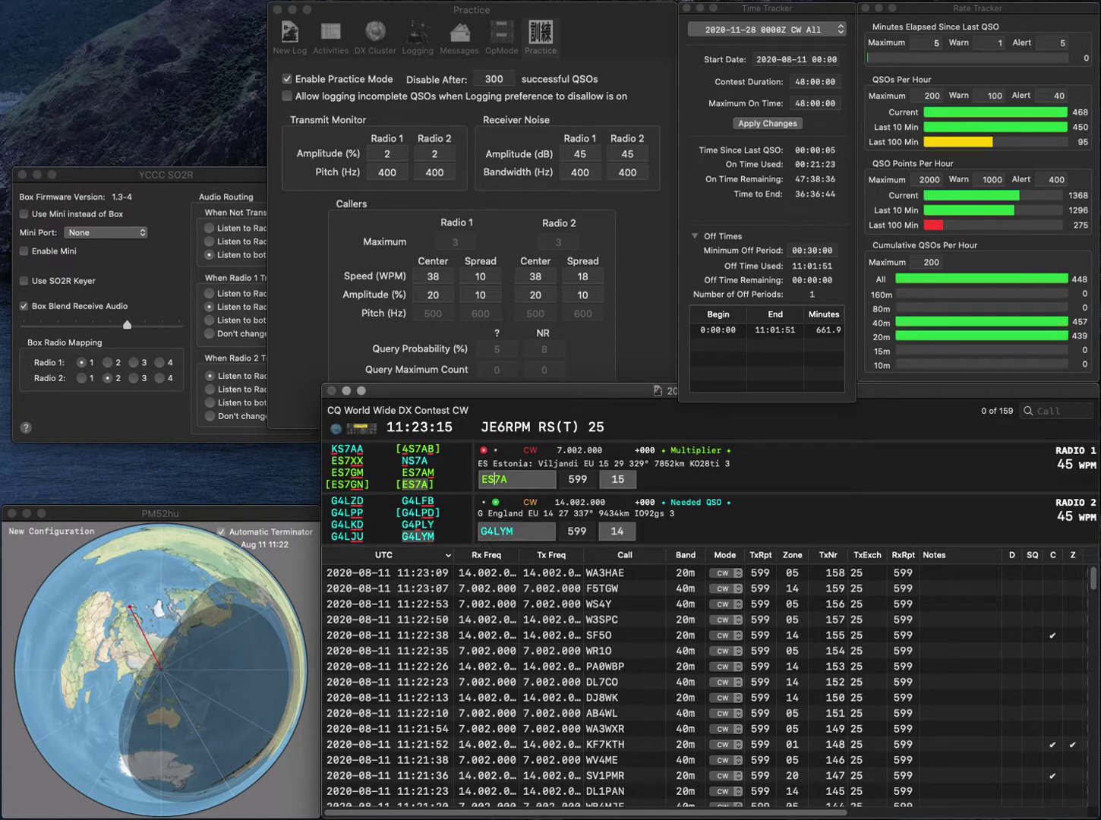
pyautogui.press('Return')
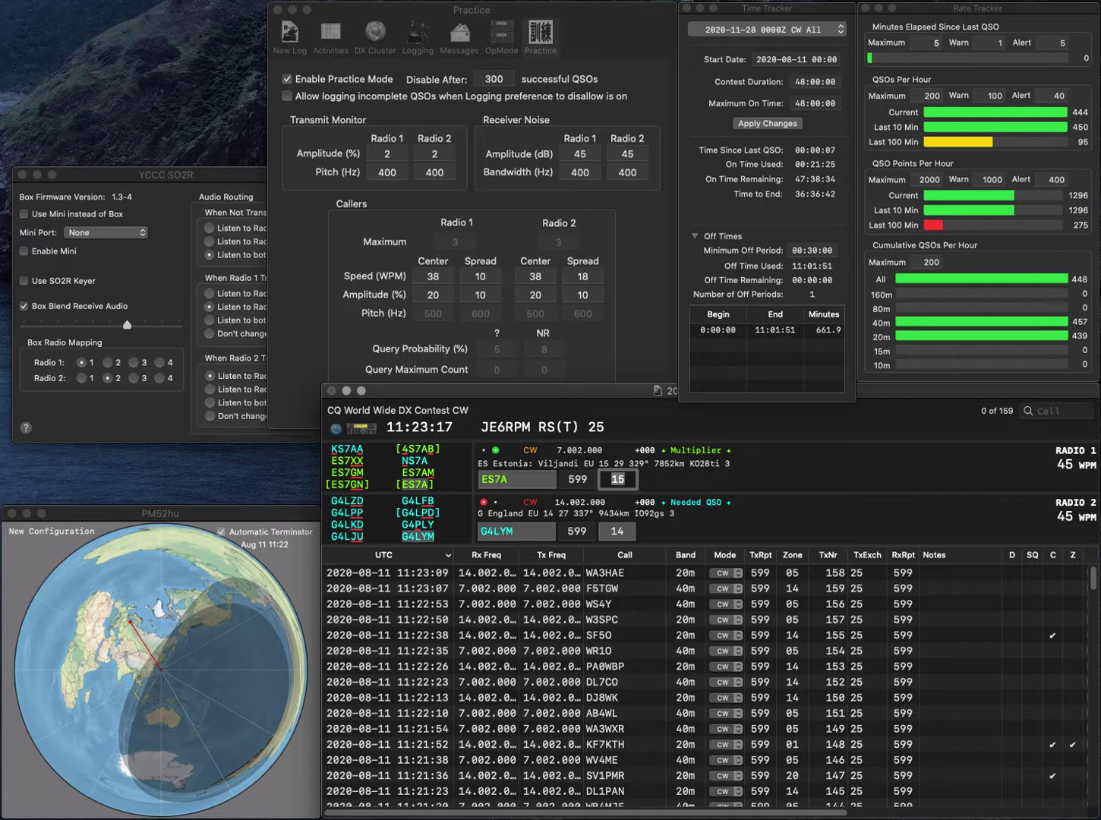
pyautogui.press('Tab')
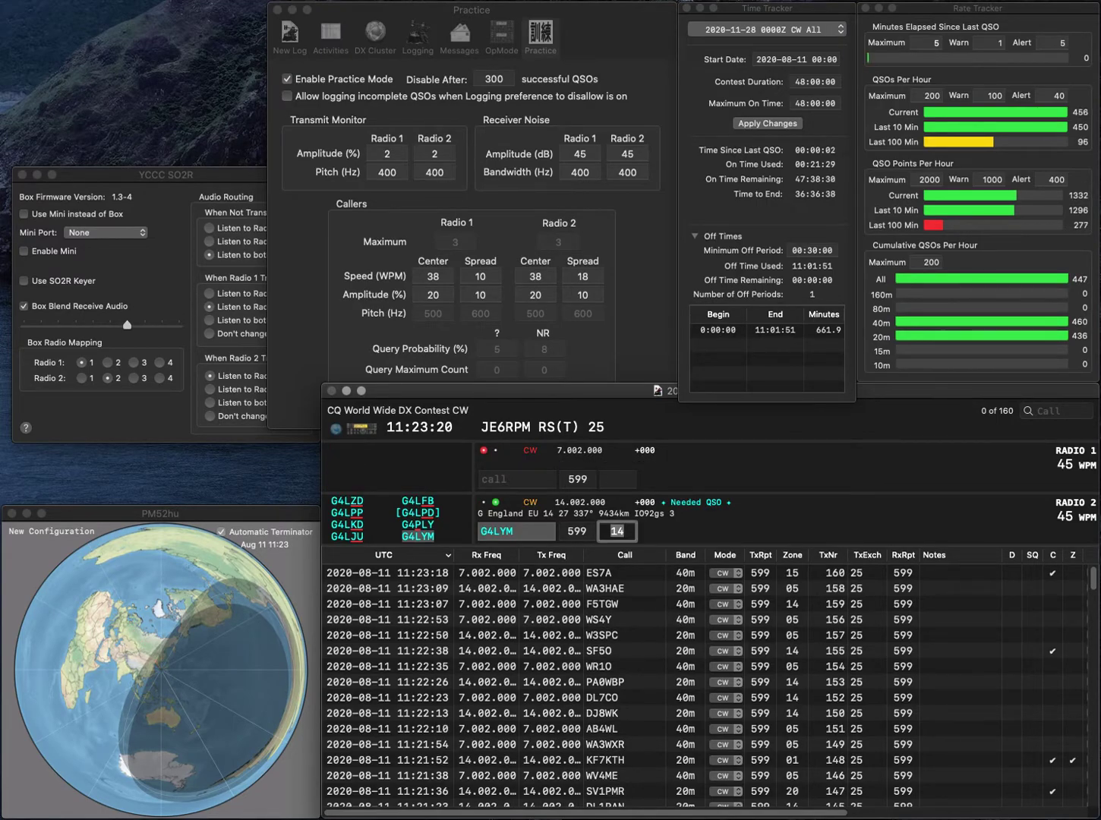
pyautogui.press('Return')
pyautogui.write('W')
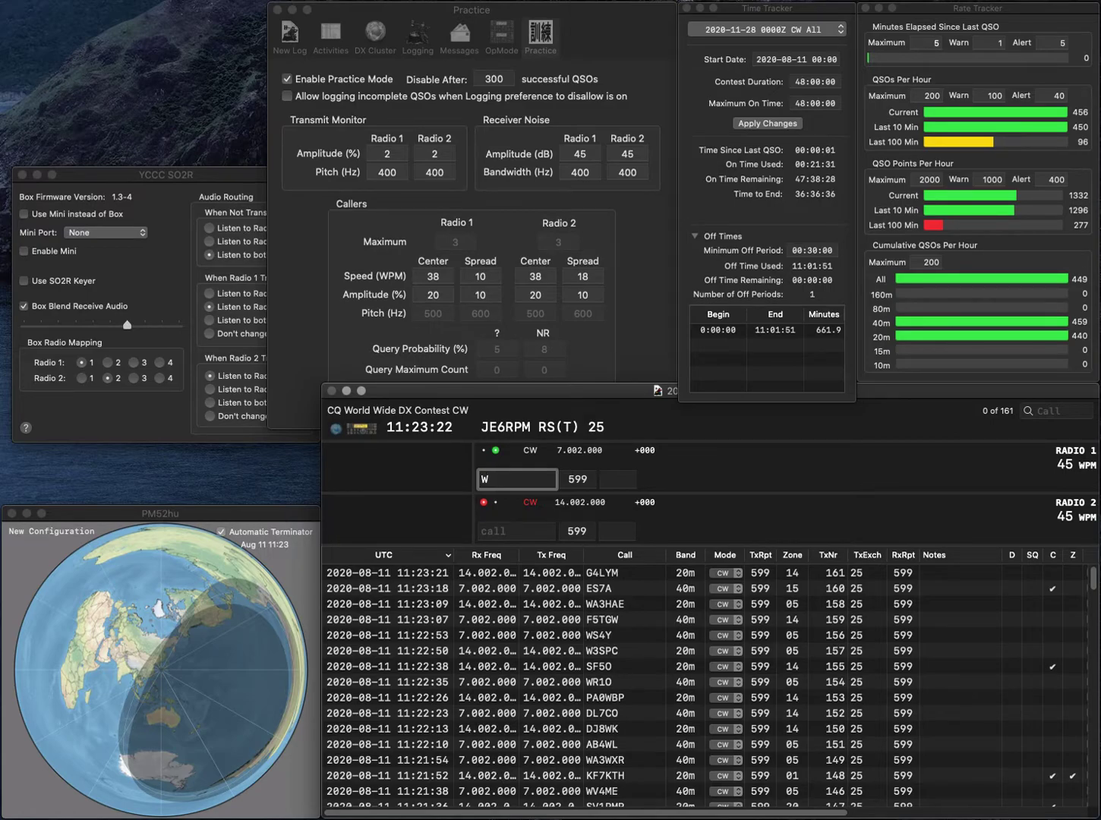
pyautogui.write('0SEI')
pyautogui.press('Return')
pyautogui.write('G3NSM')
pyautogui.press('Return')
pyautogui.press('Tab')
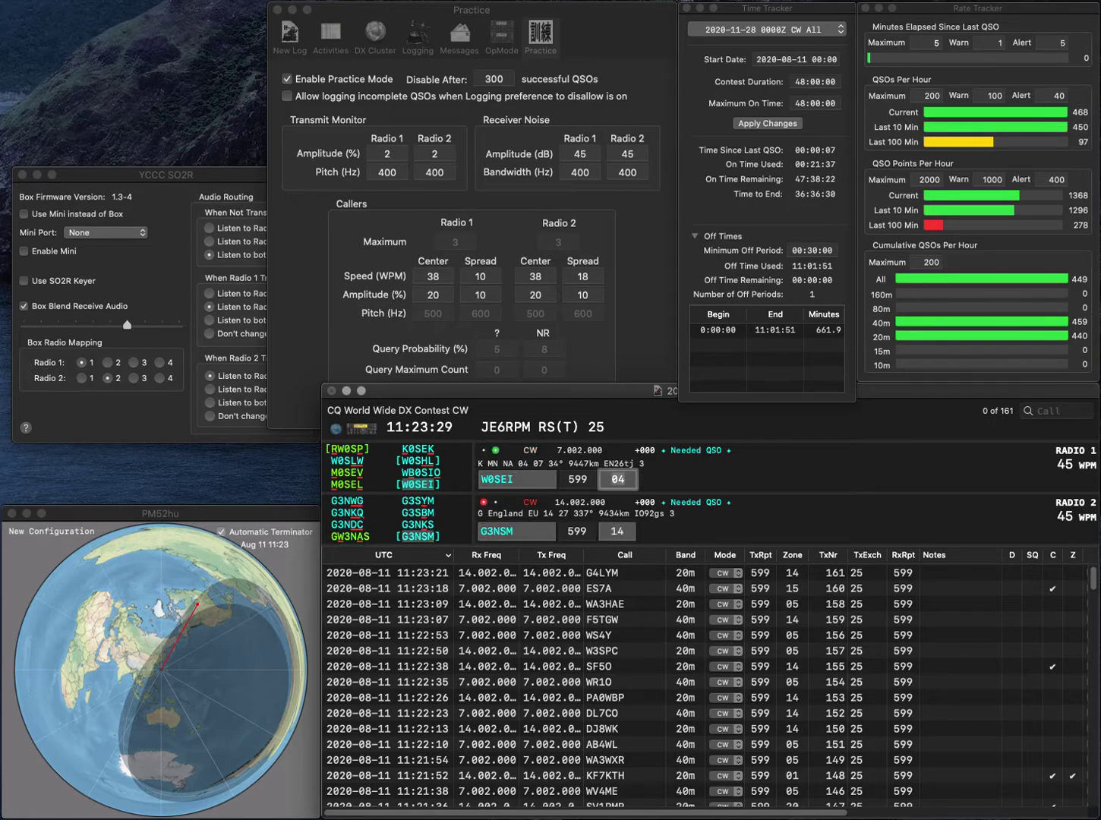
pyautogui.press('Return')
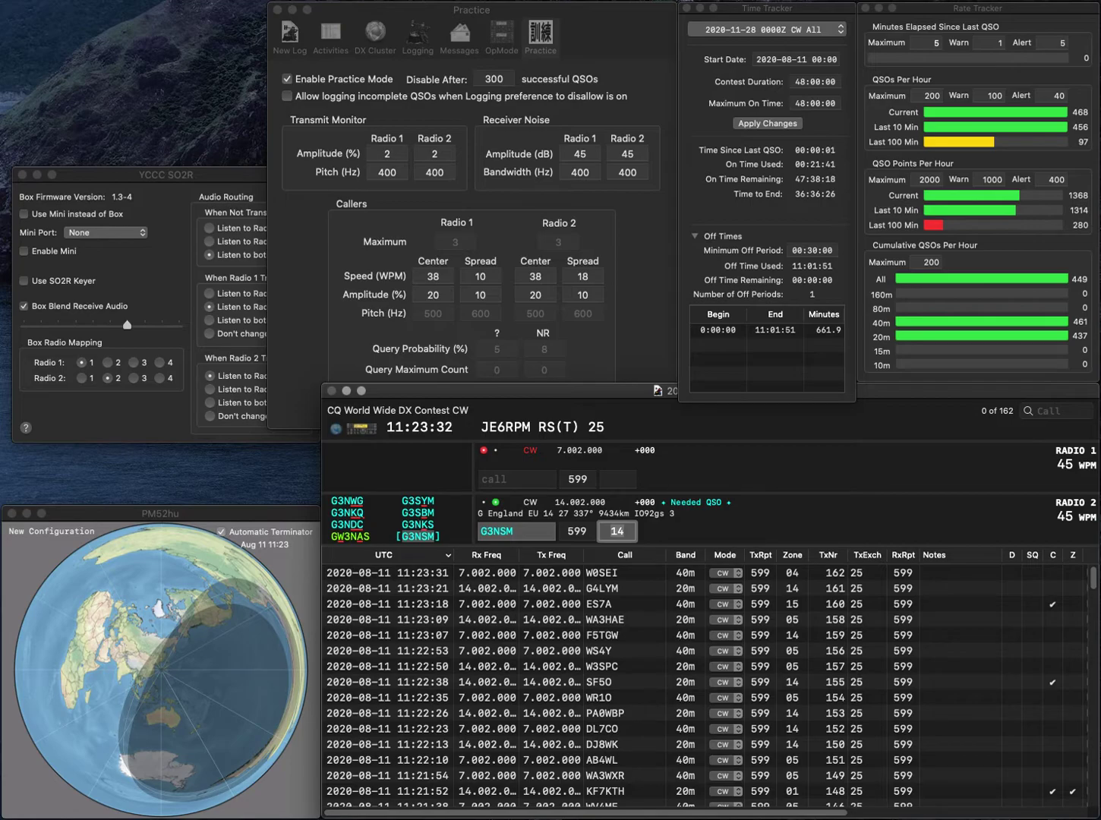
pyautogui.press('Return')
pyautogui.write('MM6SJK')
pyautogui.press('Return')
pyautogui.write('AB3GY')
pyautogui.press('Return')
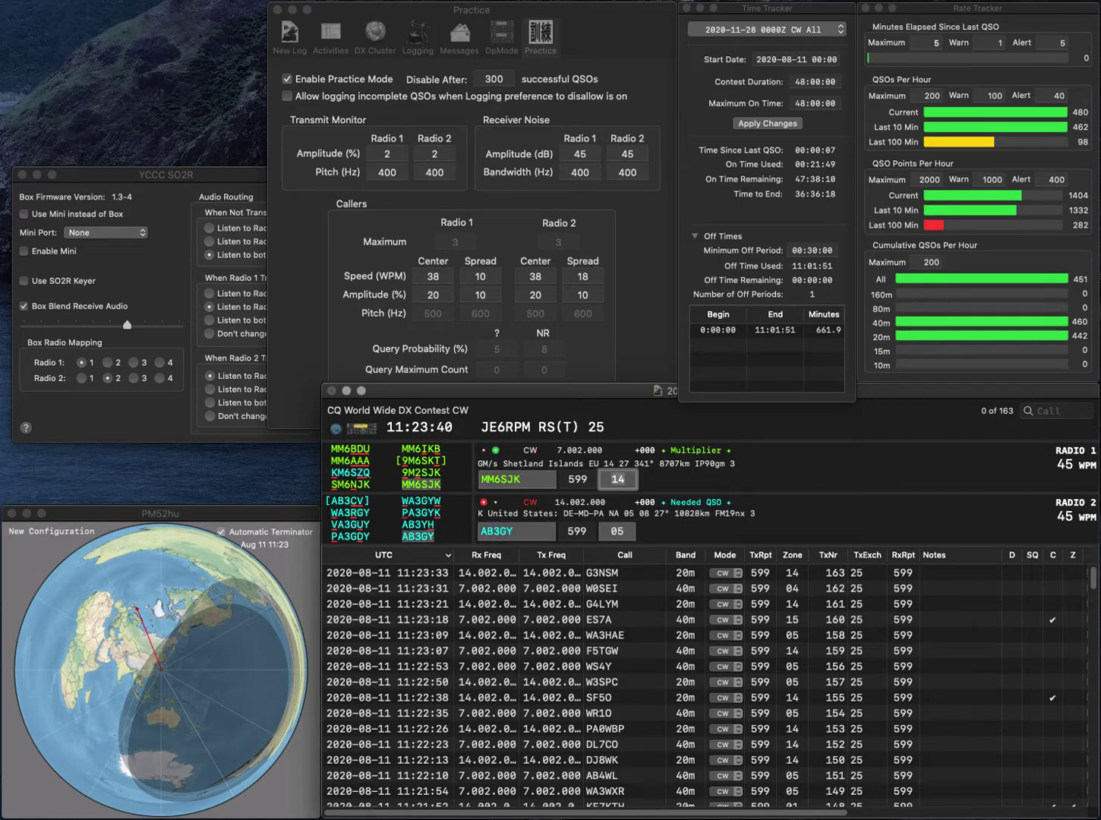
pyautogui.press('Return')
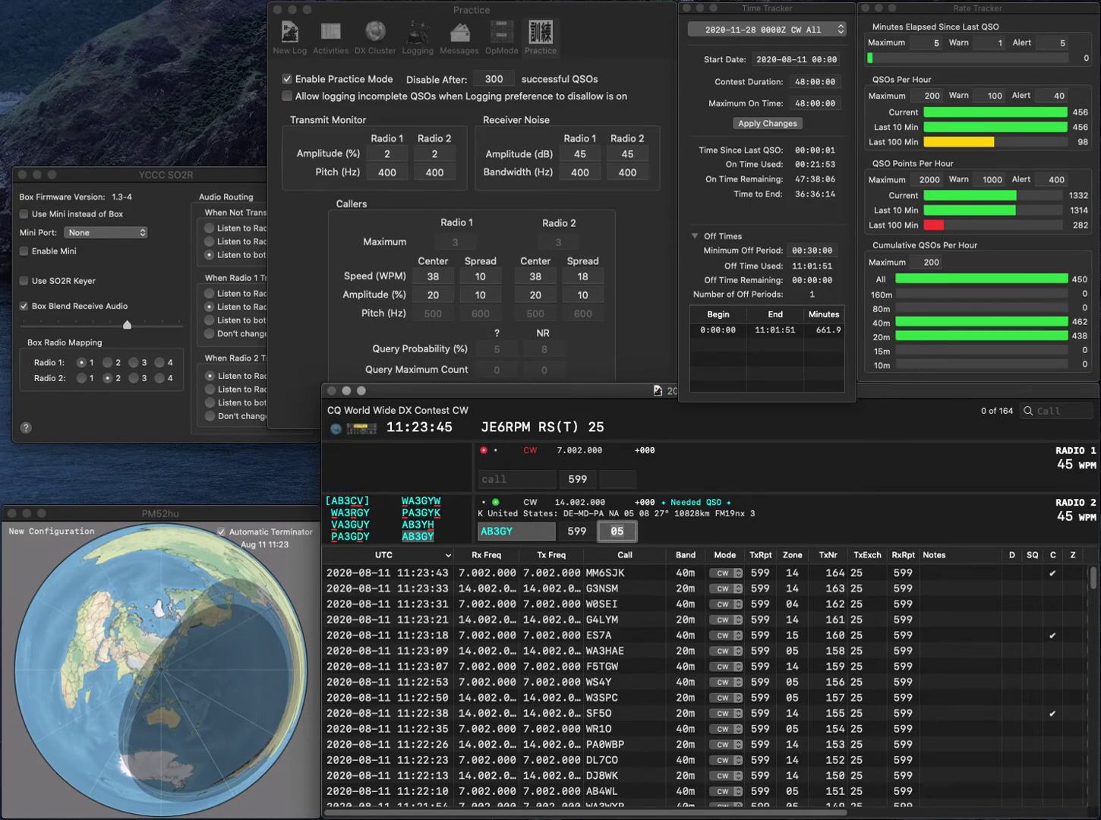
pyautogui.press('Return')
pyautogui.press('Return')
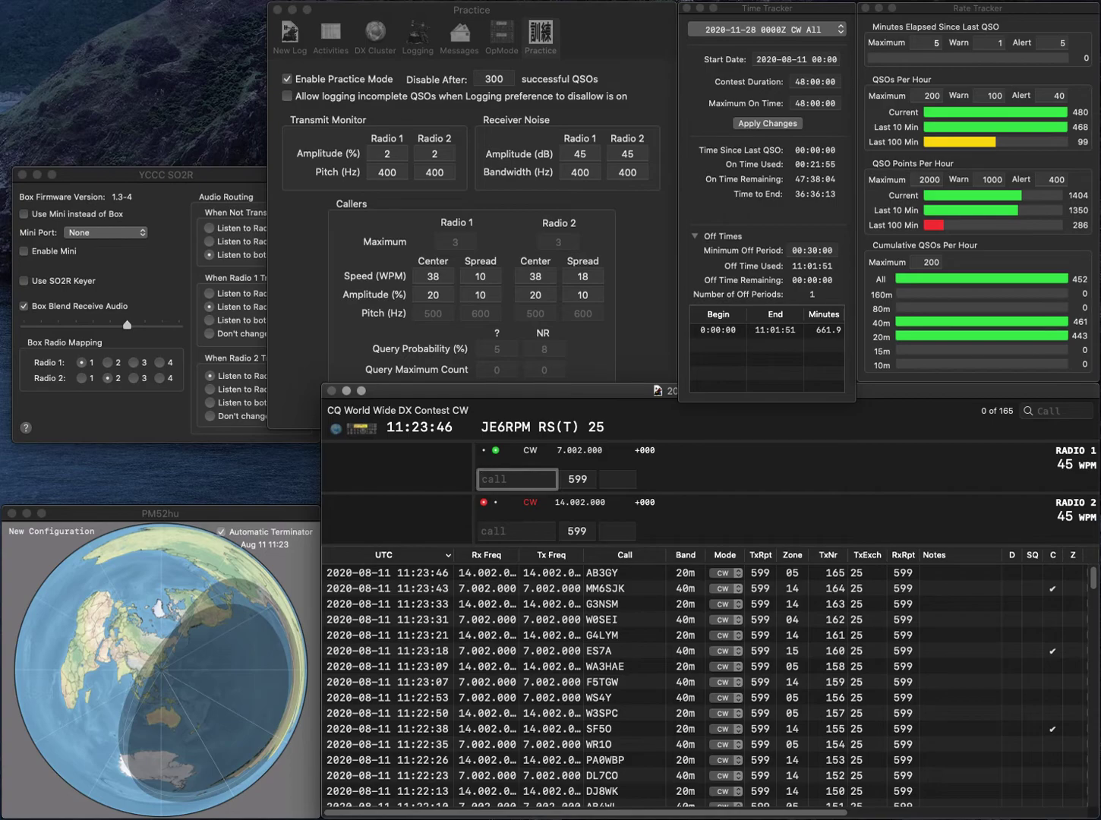
pyautogui.write('OLX')
pyautogui.press('Return')
pyautogui.write('B3EE')
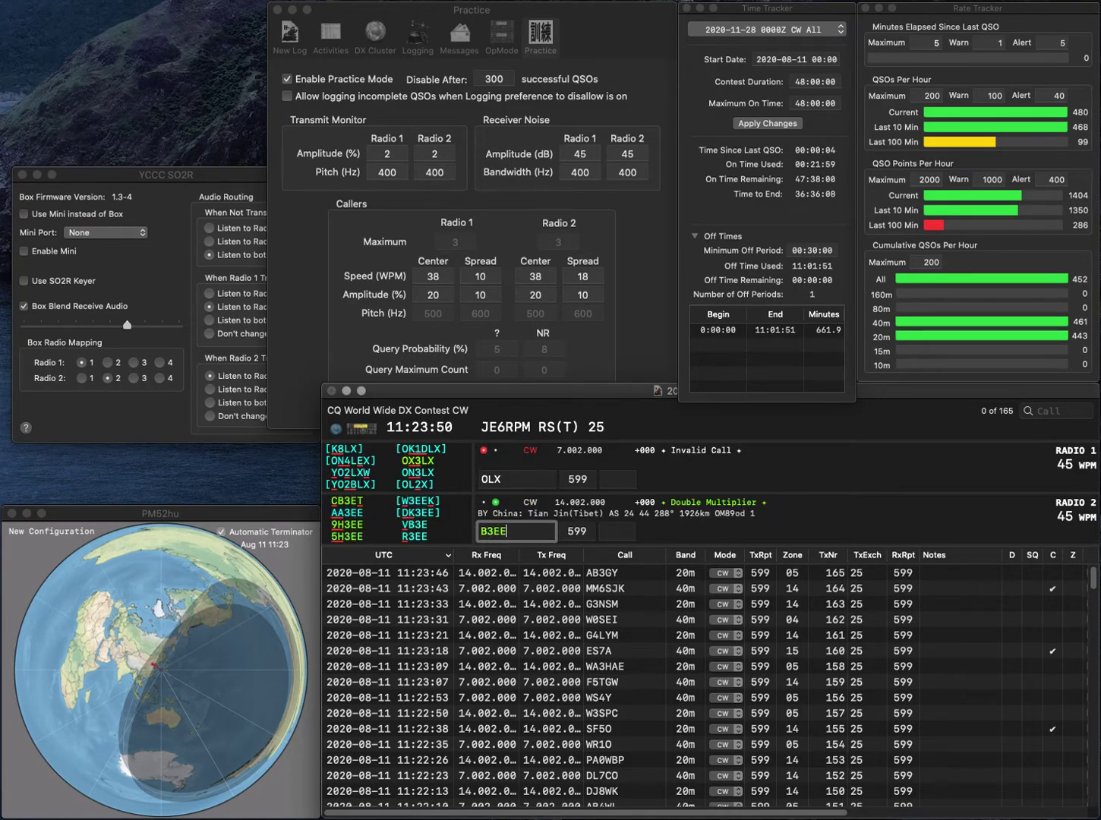
pyautogui.press('BackSpace')
pyautogui.write('LE')
pyautogui.press('Home')
pyautogui.write('K')
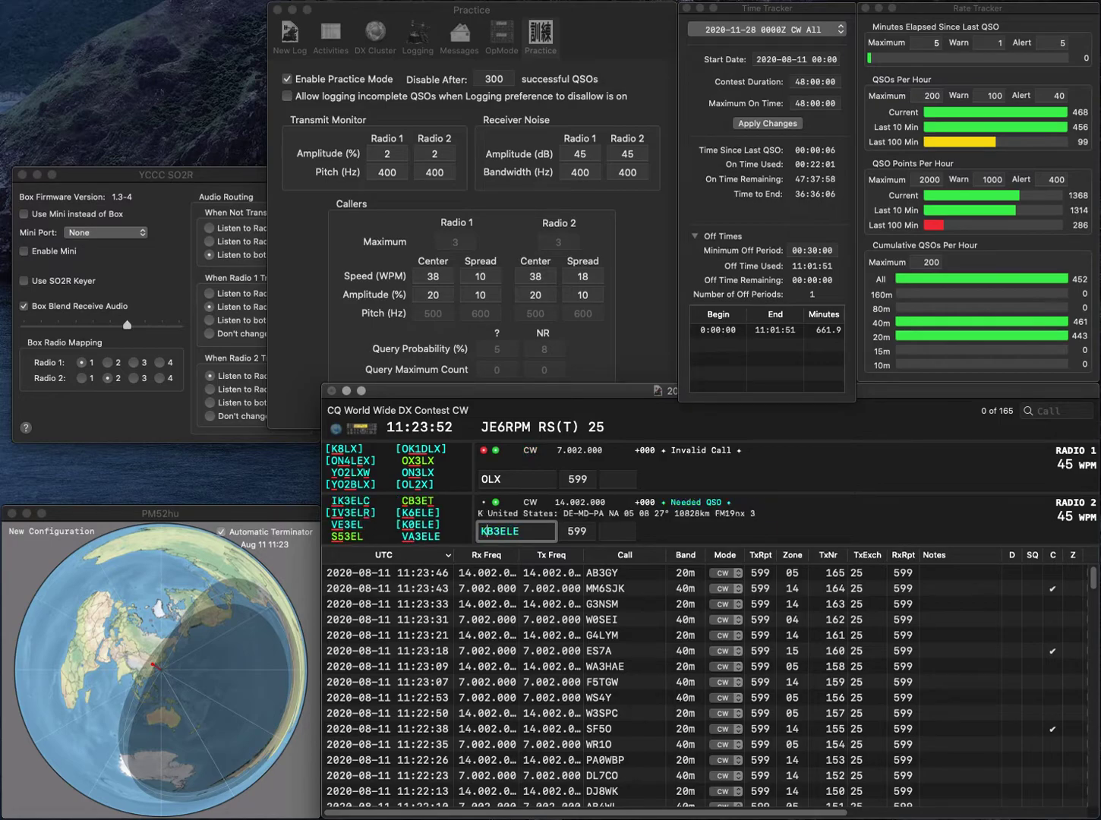
pyautogui.press('Return')
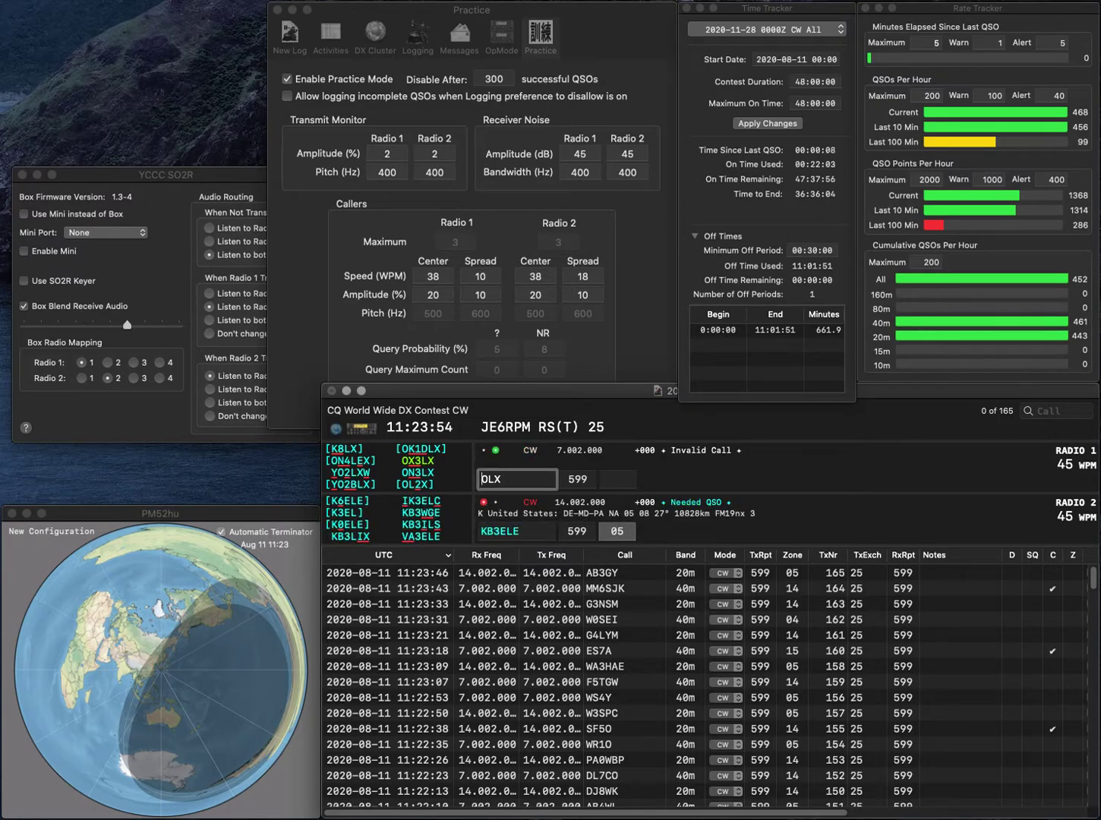
pyautogui.write('OO')
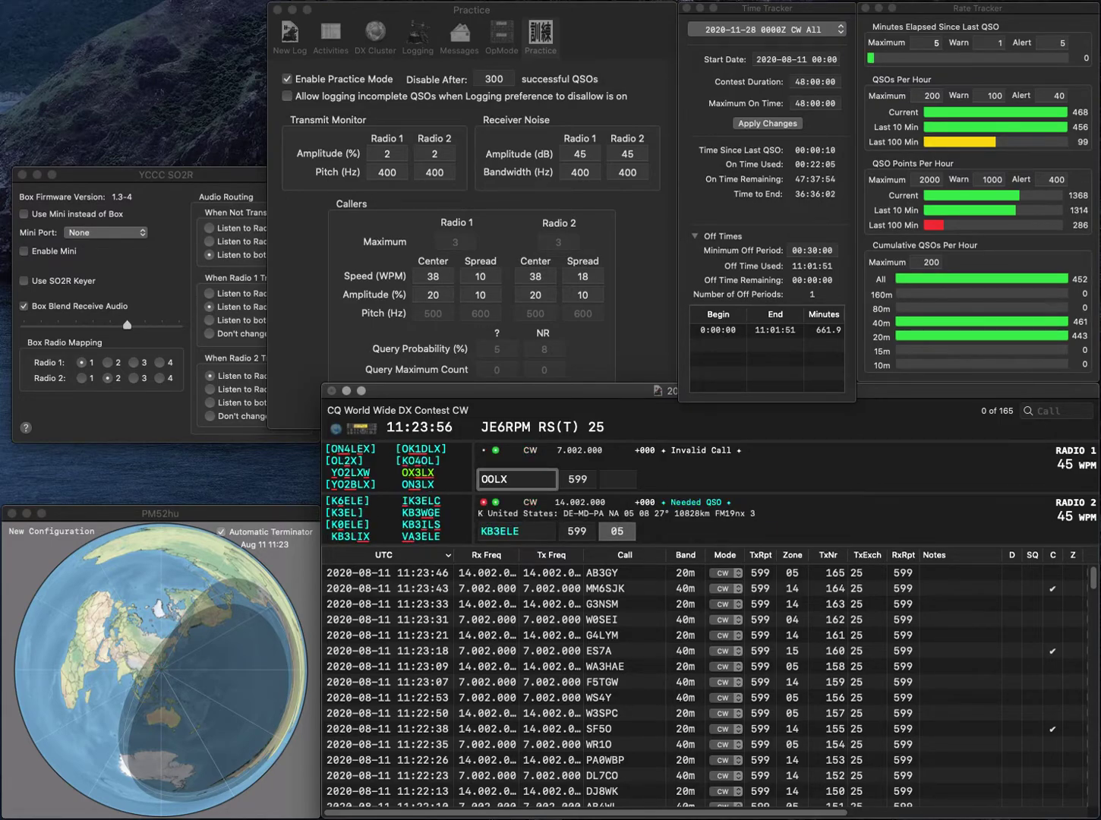
pyautogui.press('BackSpace')
pyautogui.press('Right')
pyautogui.write('4')
pyautogui.press('Return')
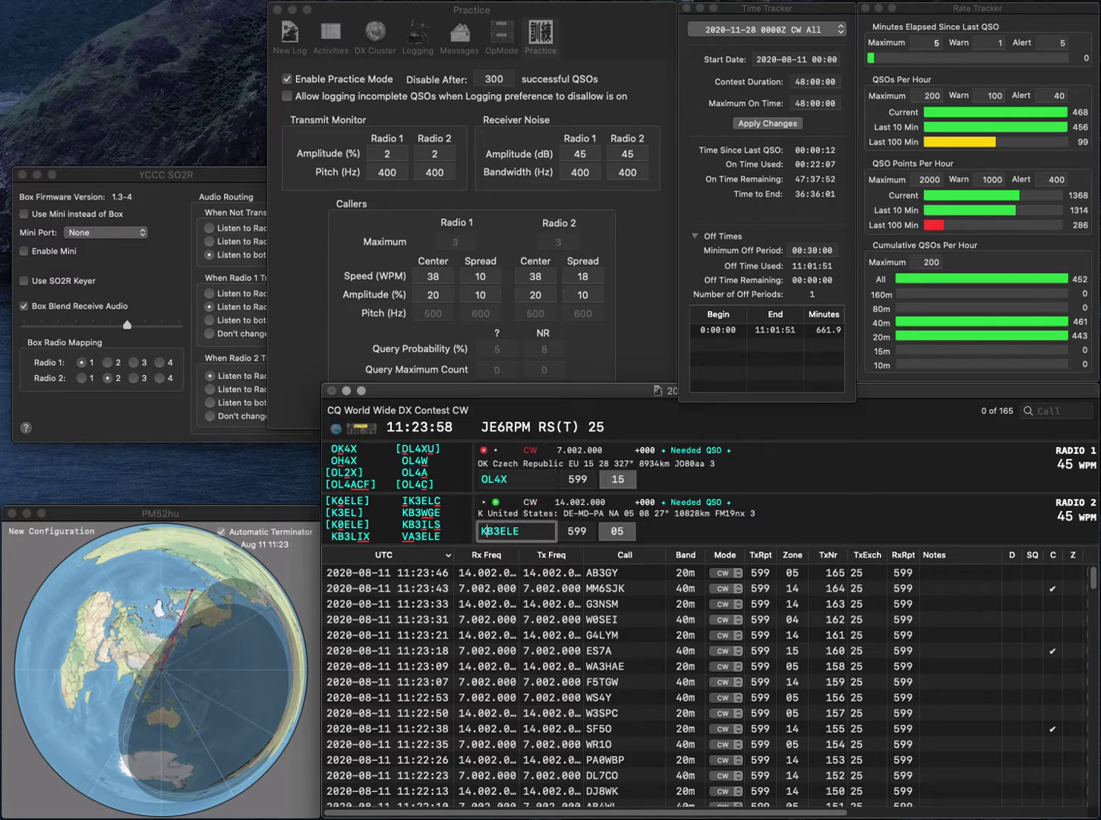
pyautogui.press('Return')
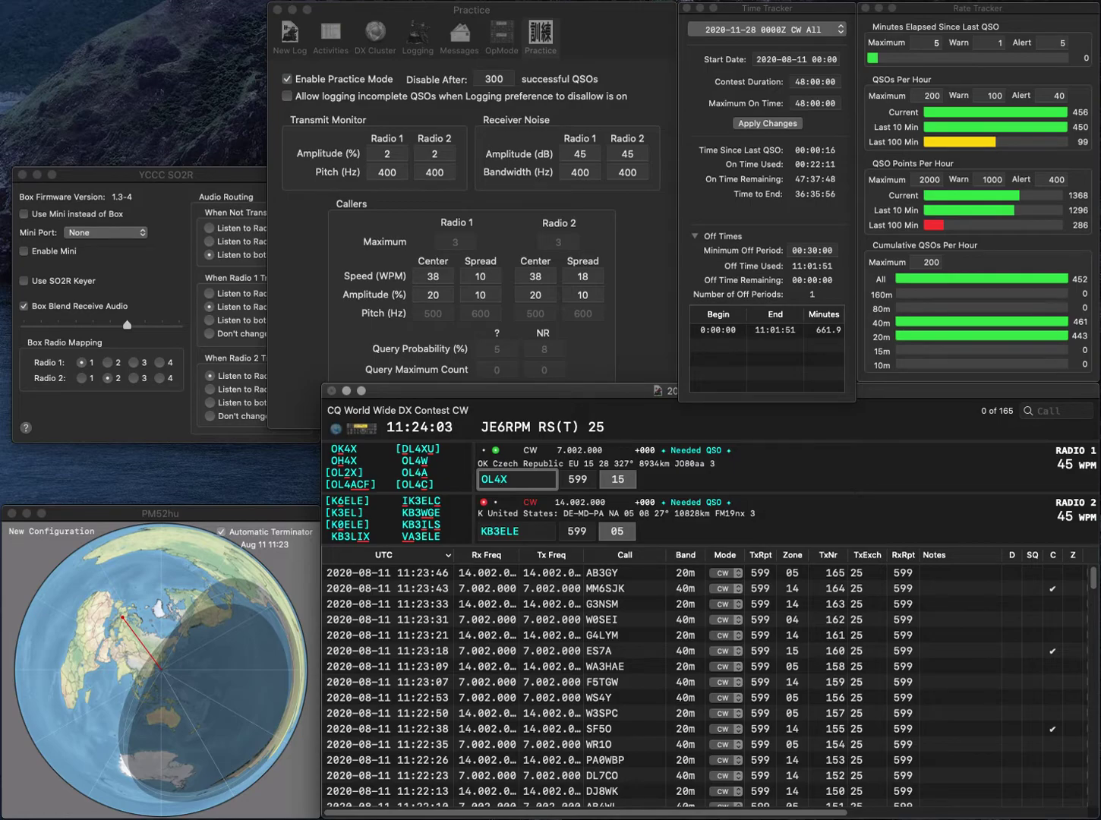
# - Correct the Radio 1 call to OR4K and send the exchange
pyautogui.press('Left')
pyautogui.press('BackSpace')
pyautogui.write('R')
pyautogui.press('Right')
pyautogui.press('Right')
pyautogui.press('BackSpace')
pyautogui.write('H')
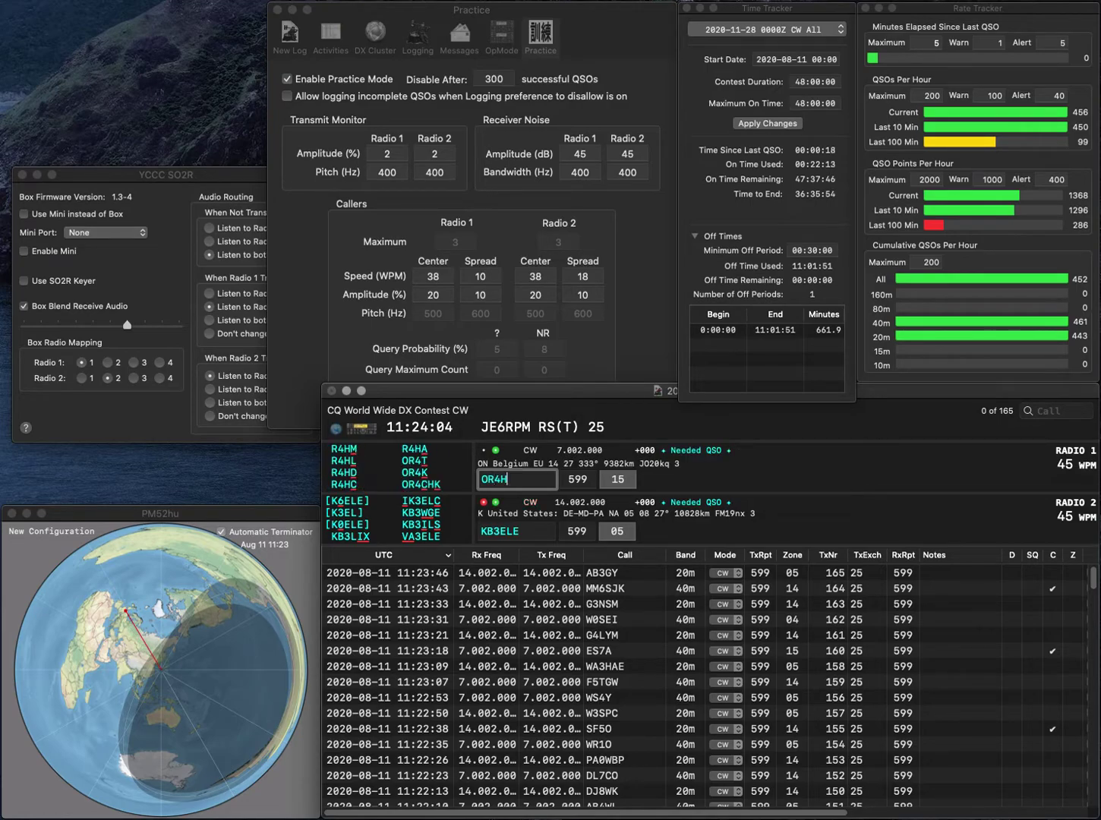
pyautogui.press('BackSpace')
pyautogui.write('K')
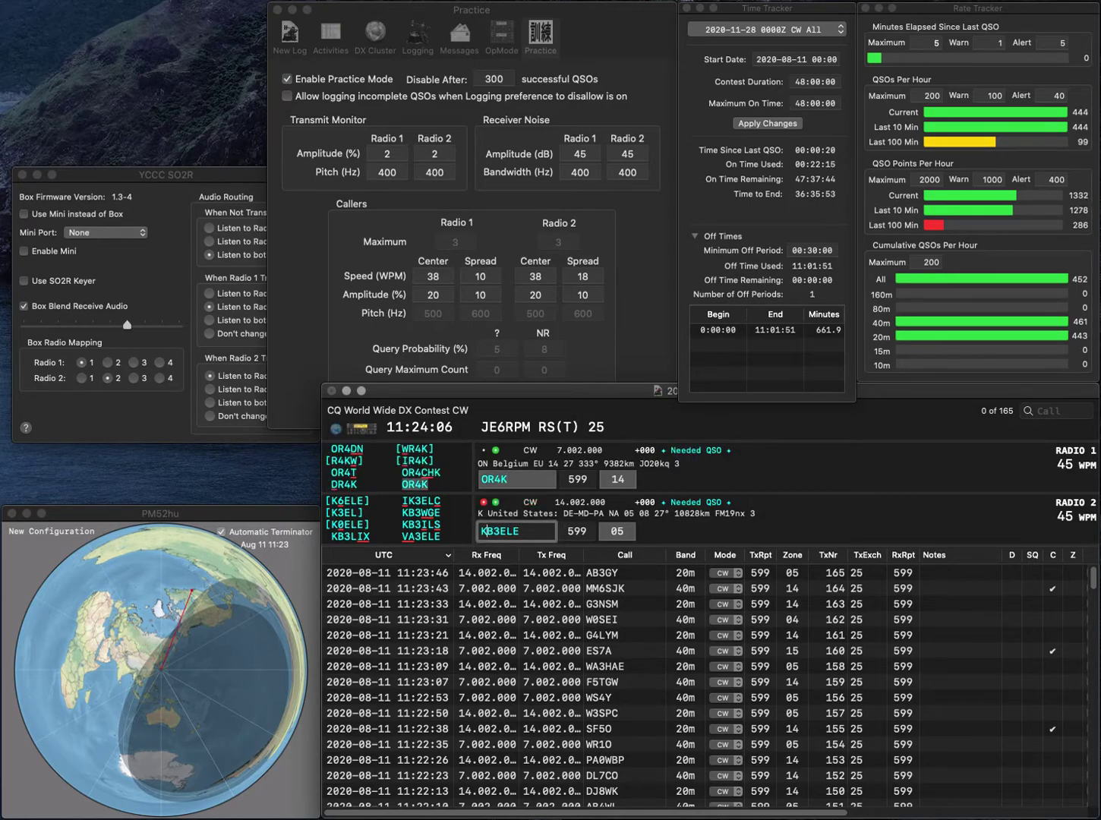
pyautogui.press('Return')
pyautogui.press('BackSpace')
pyautogui.press('Delete')
pyautogui.write('6')
pyautogui.press('Return')
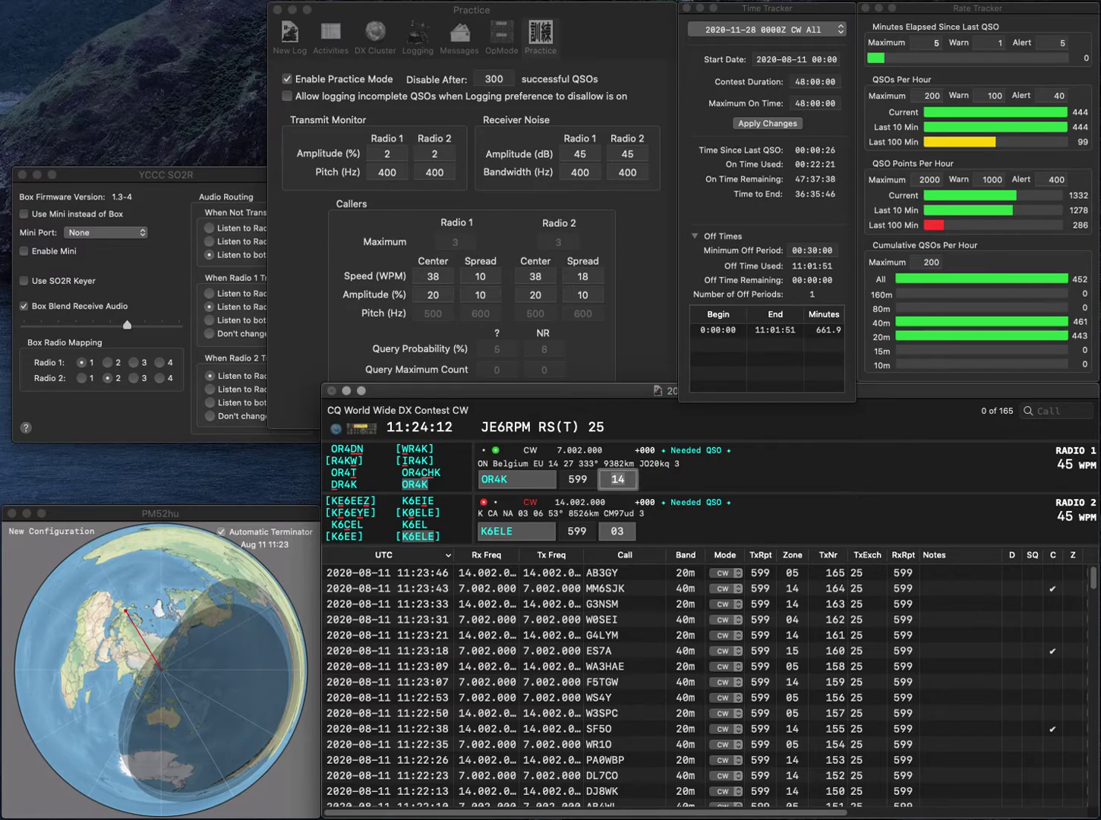
pyautogui.press('Return')
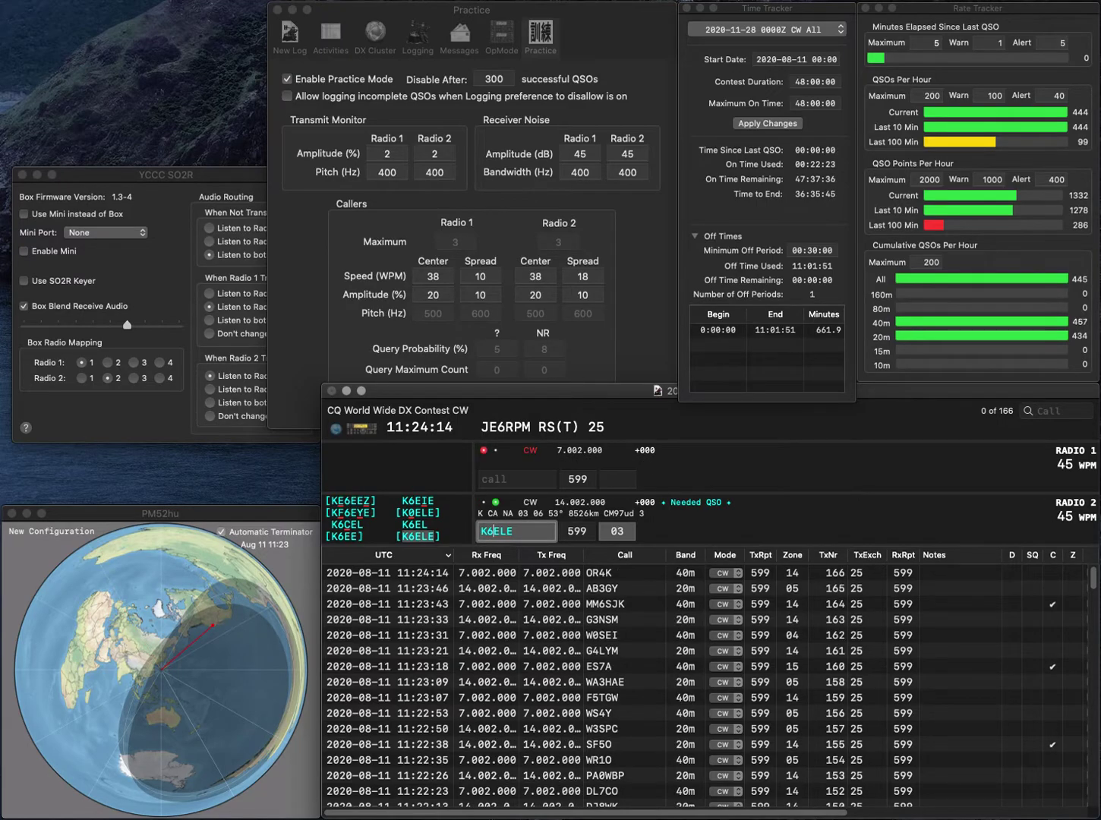
pyautogui.press('Tab')
pyautogui.write('3')
pyautogui.press('Return')
# - Answer the partial call 7Y on Radio 1, and enter G4K on Radio 2 and send it the exchange
pyautogui.write('7Y')
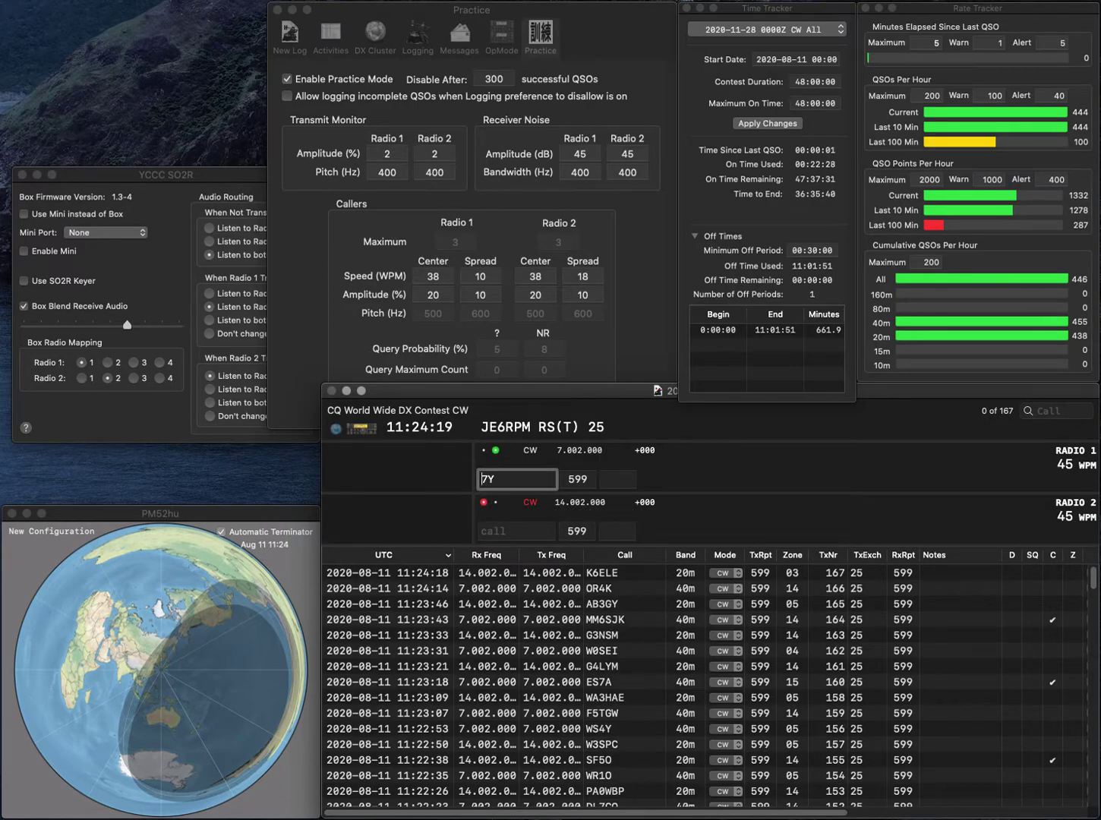
pyautogui.press('Return')
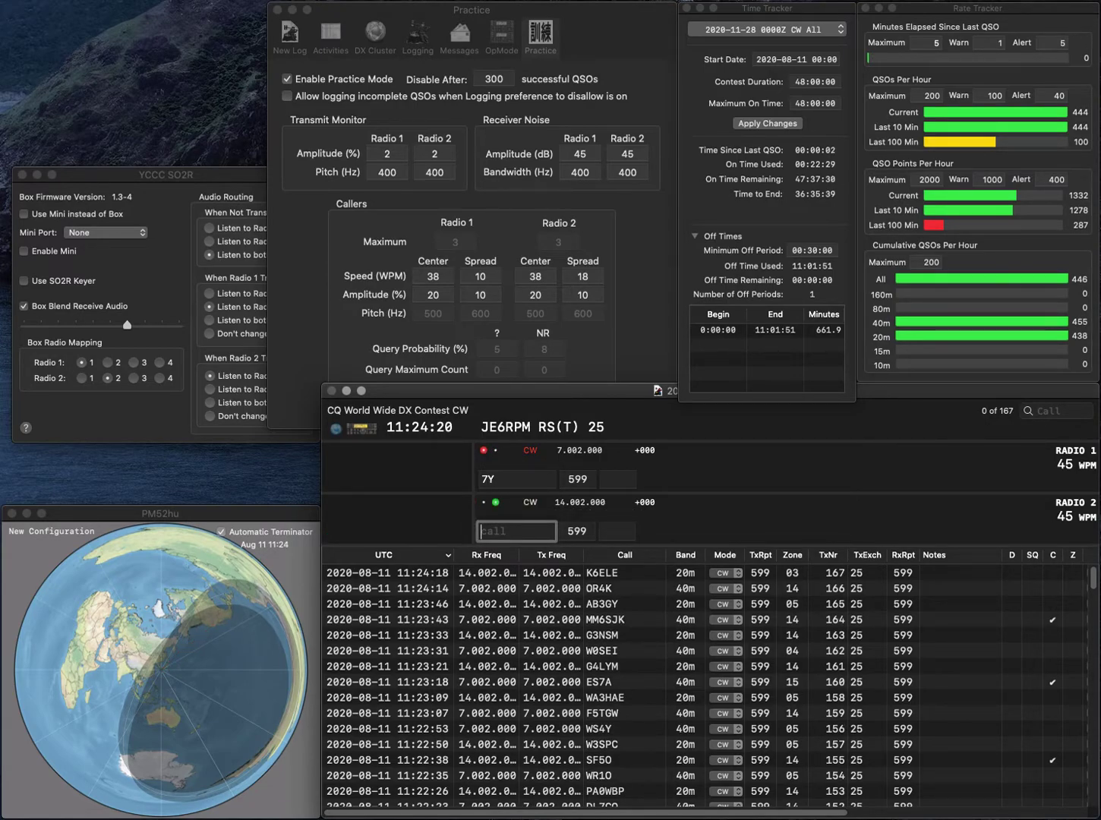
pyautogui.write('G4K')
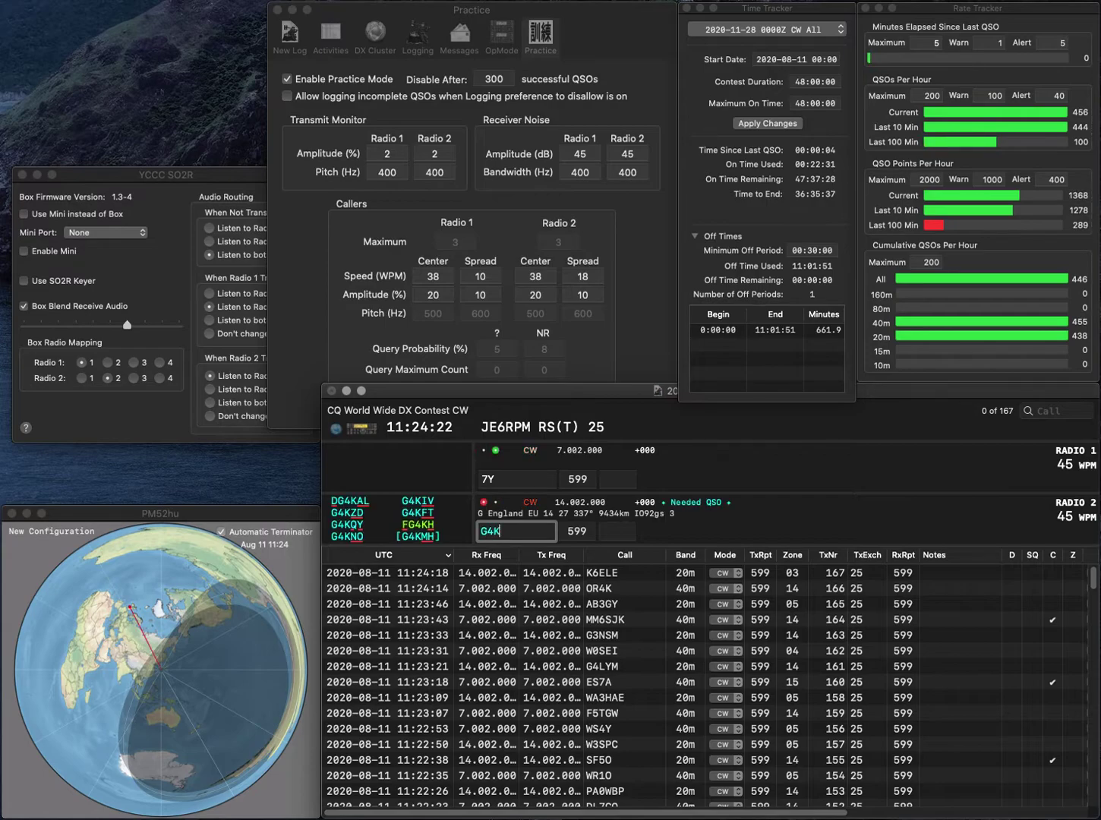
pyautogui.press('Return')
# - Complete the Radio 1 call as WA7Y and log the contact
pyautogui.write('WA')
pyautogui.press('Tab')
pyautogui.press('Return')
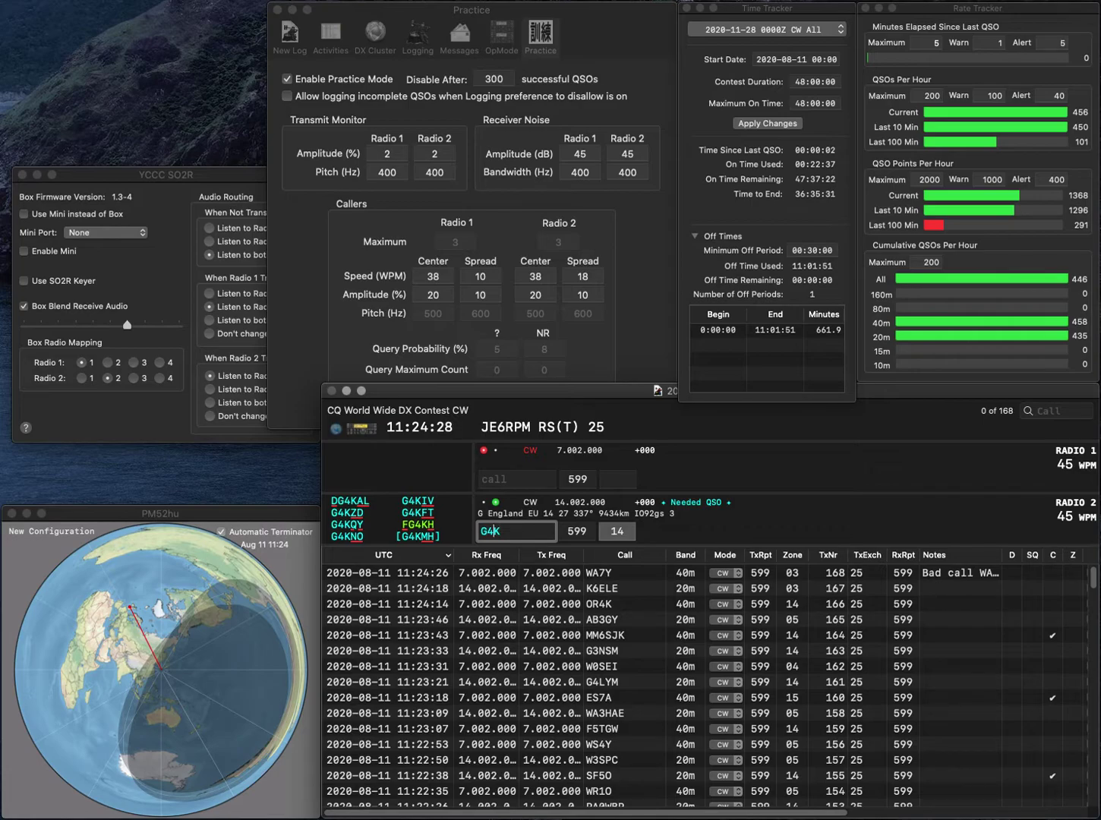
# - Resend the exchange to G4K on Radio 2, and enter caller WC3O on Radio 1 and send it the exchange
pyautogui.press('Return')
pyautogui.write('WC3O')
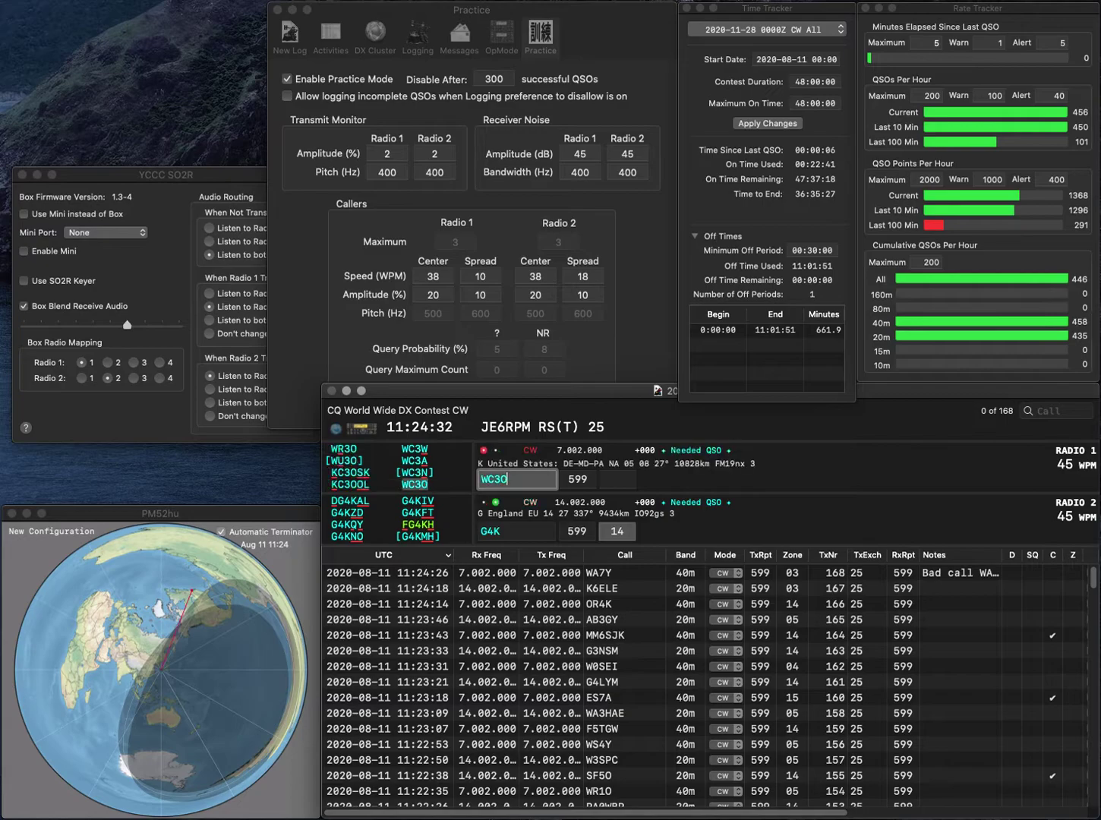
pyautogui.press('Return')
pyautogui.press('BackSpace')
pyautogui.write('3')
pyautogui.press('Return')
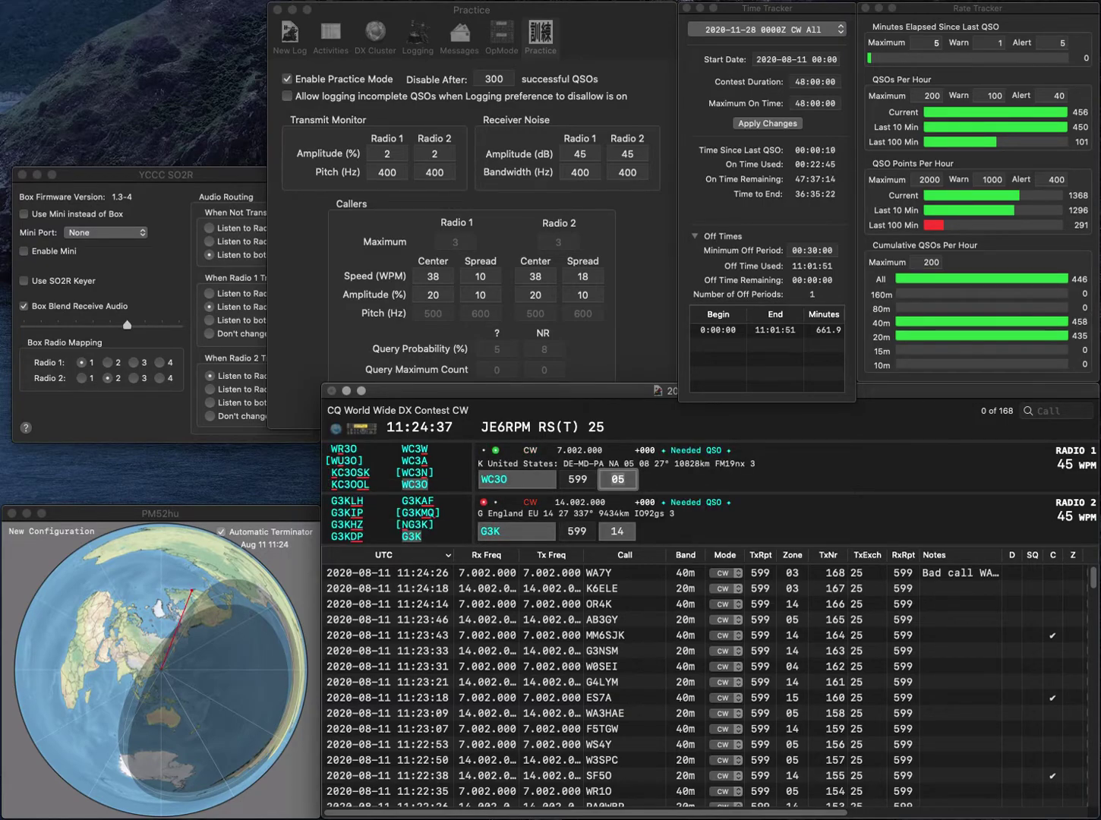
pyautogui.press('Return')
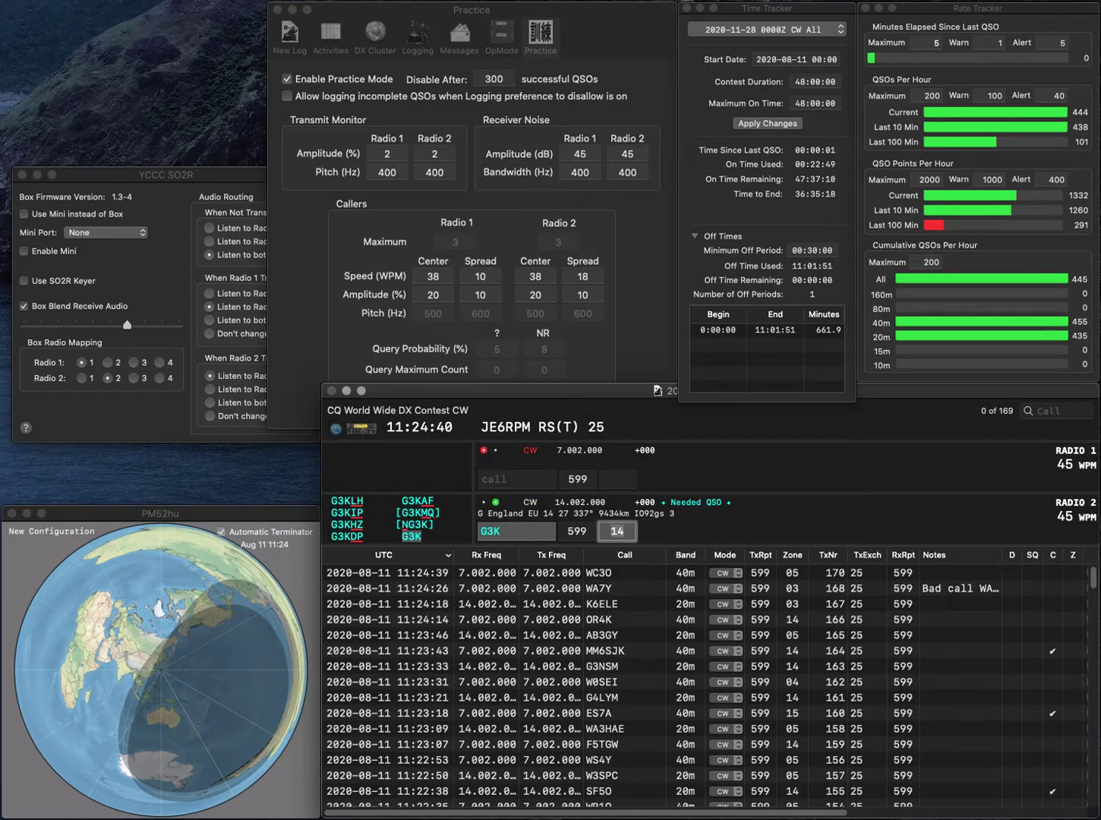
pyautogui.press('Return')
pyautogui.write('KW4YA')
pyautogui.press('Return')
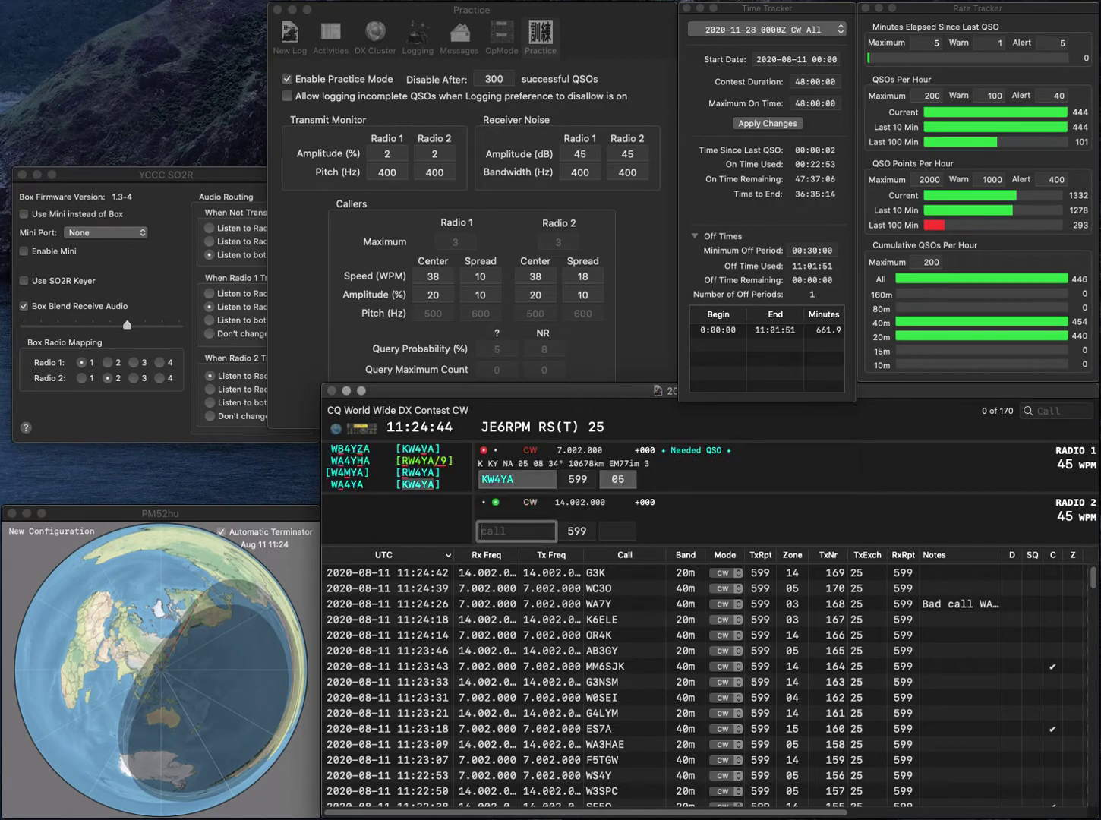
pyautogui.write('W3PIE')
pyautogui.press('Return')
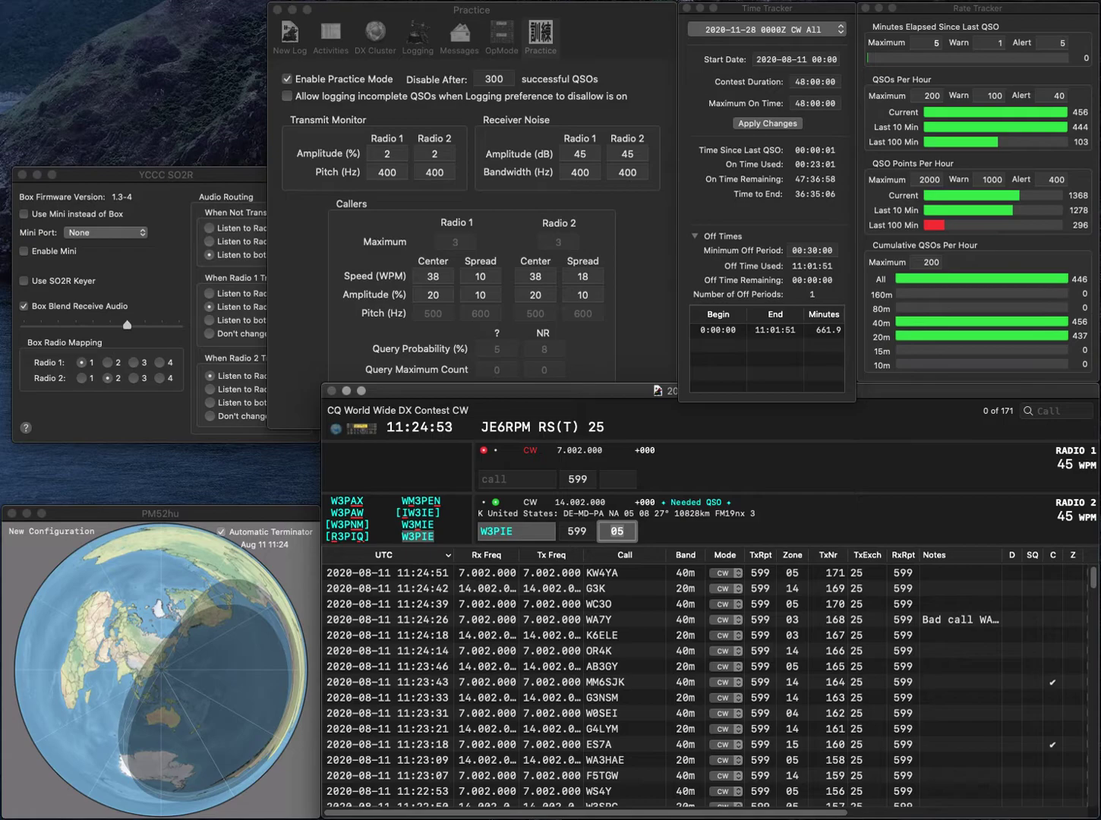
pyautogui.press('Return')
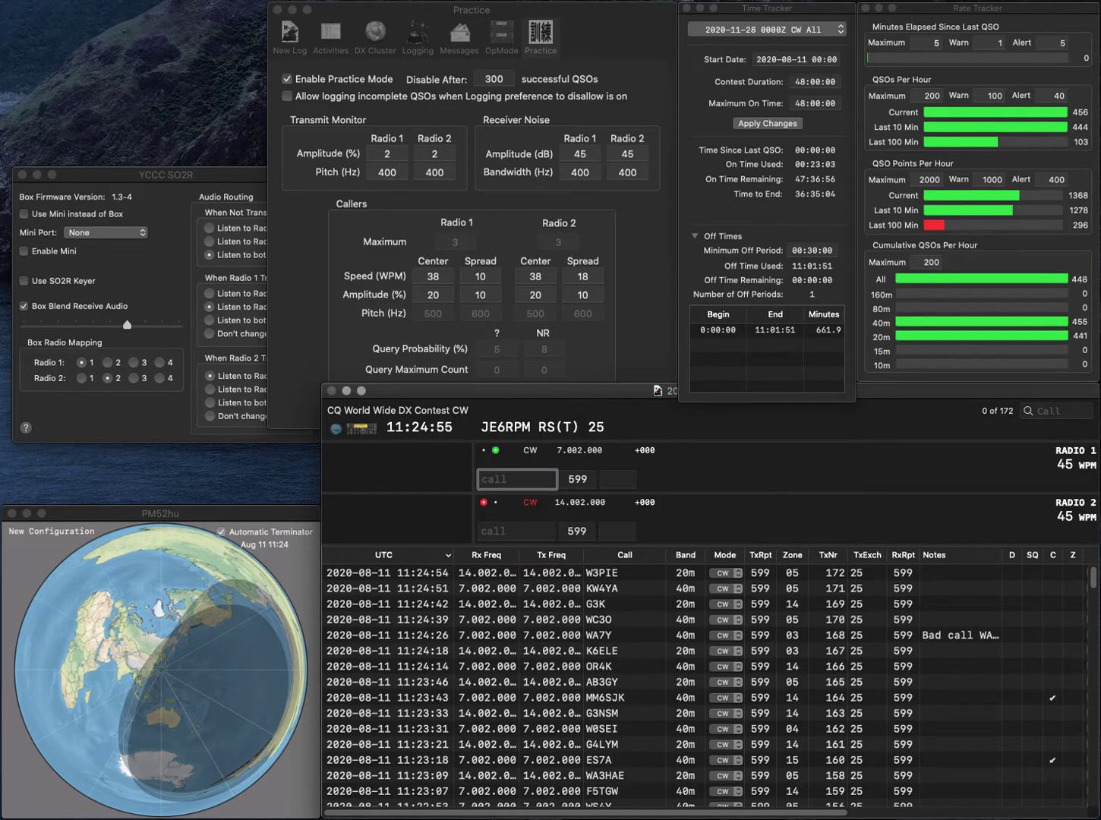
pyautogui.write('N3EN')
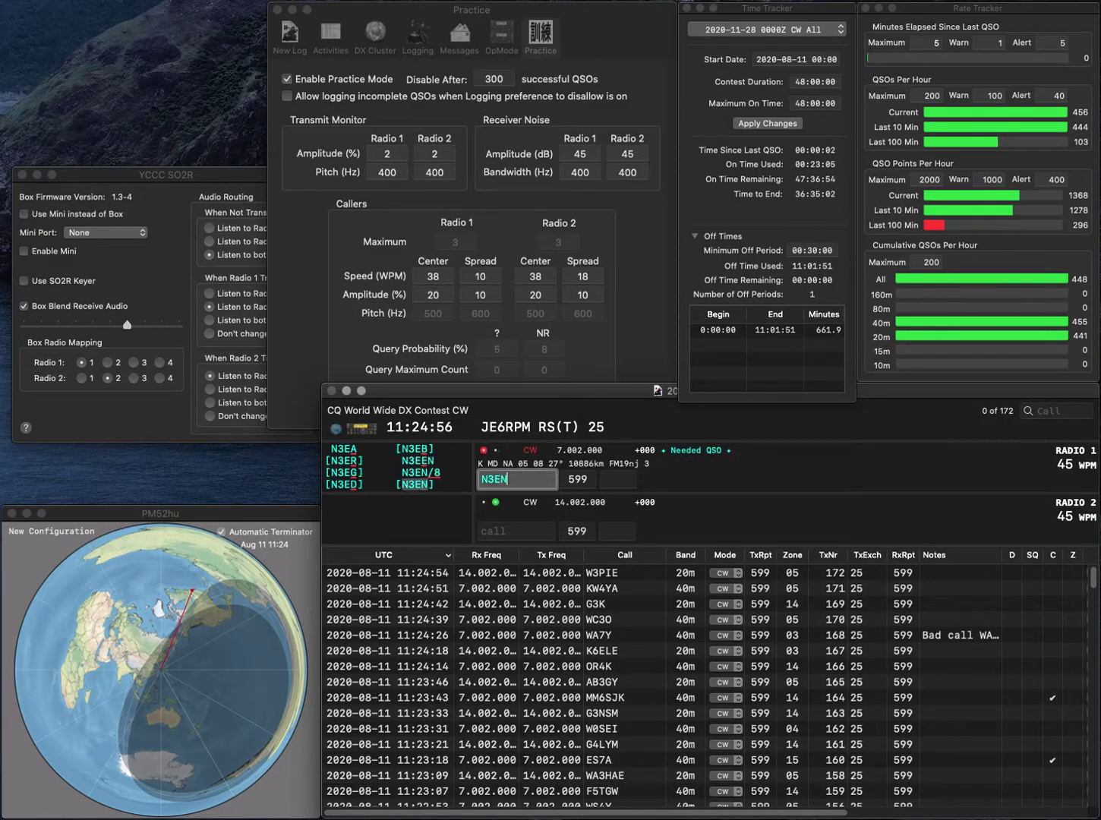
pyautogui.press('Return')
pyautogui.write('DK0')
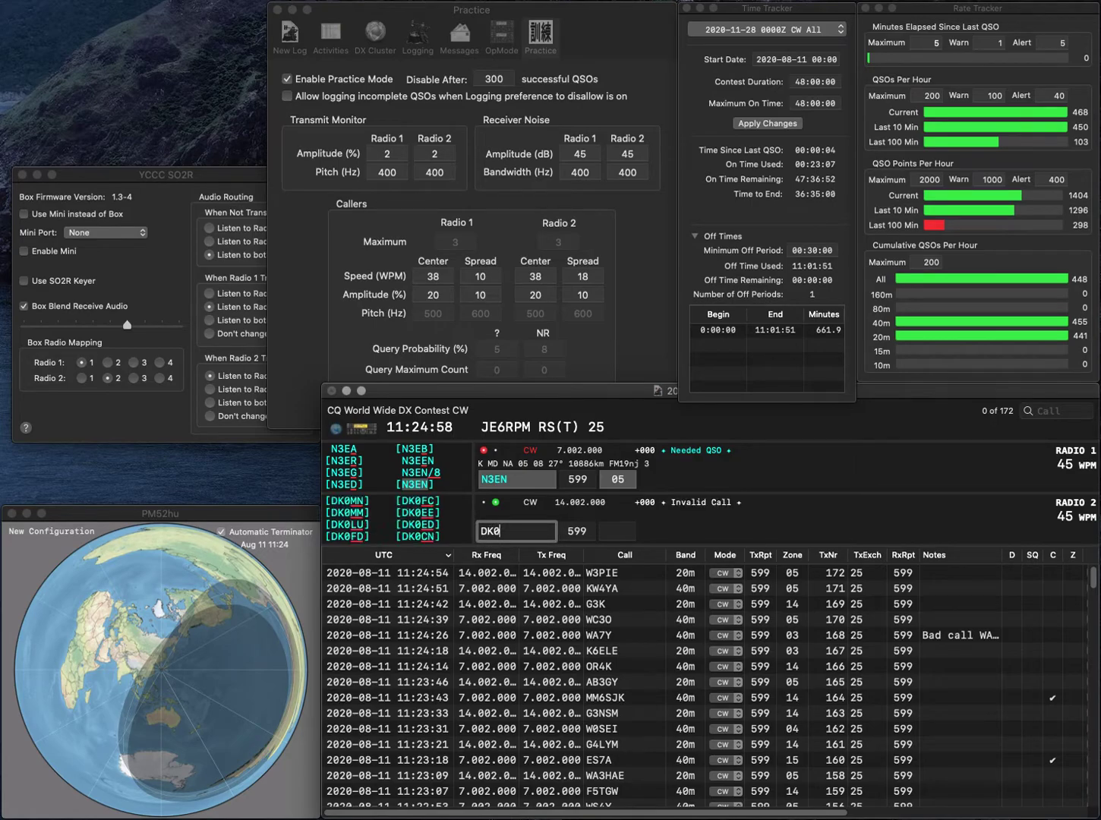
pyautogui.write('KG')
pyautogui.press('Return')
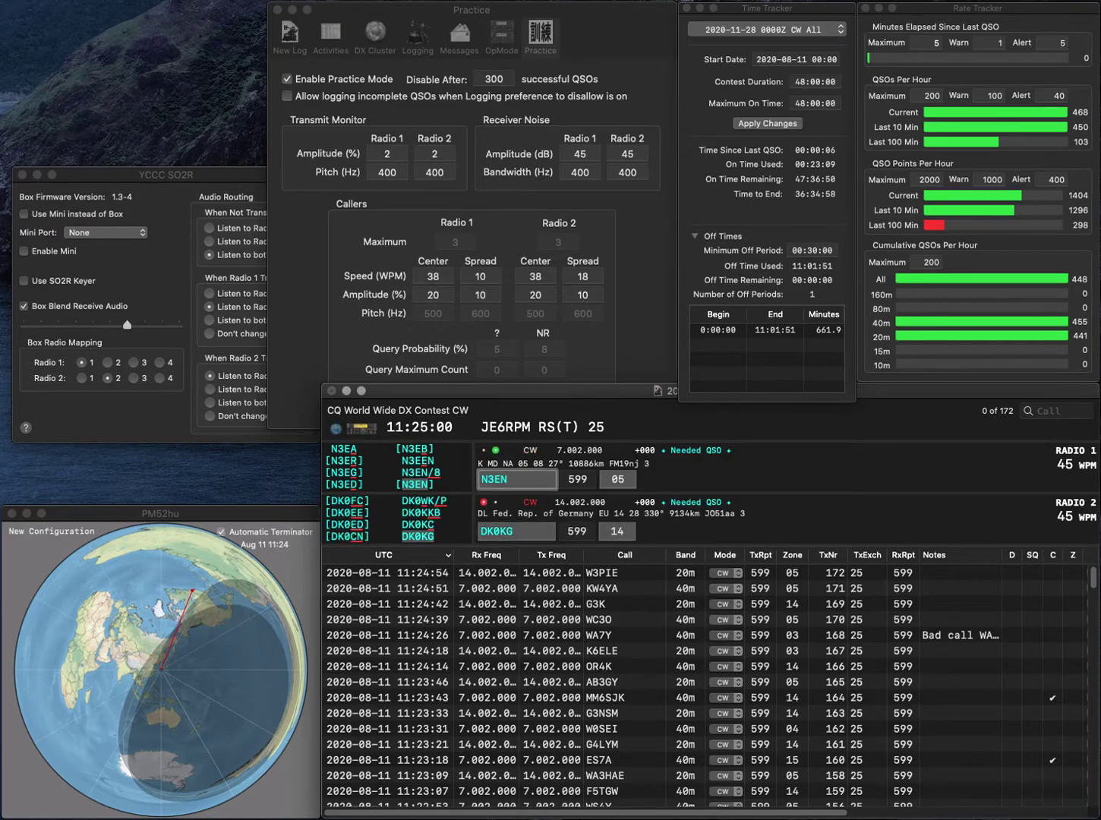
# - Correct the Radio 1 call to N3EEN, and log DK0KG on Radio 2 and N3EEN on Radio 1
pyautogui.press('Left')
pyautogui.write('E')
pyautogui.press('Return')
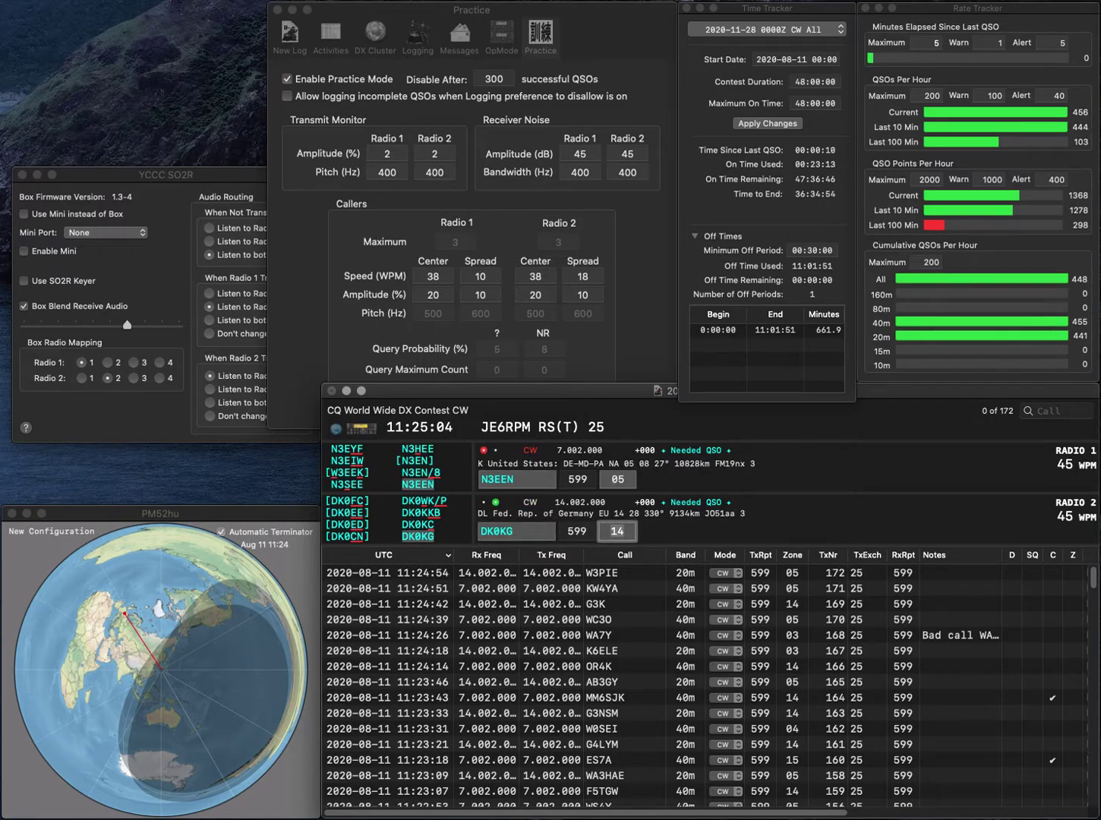
pyautogui.press('Return')
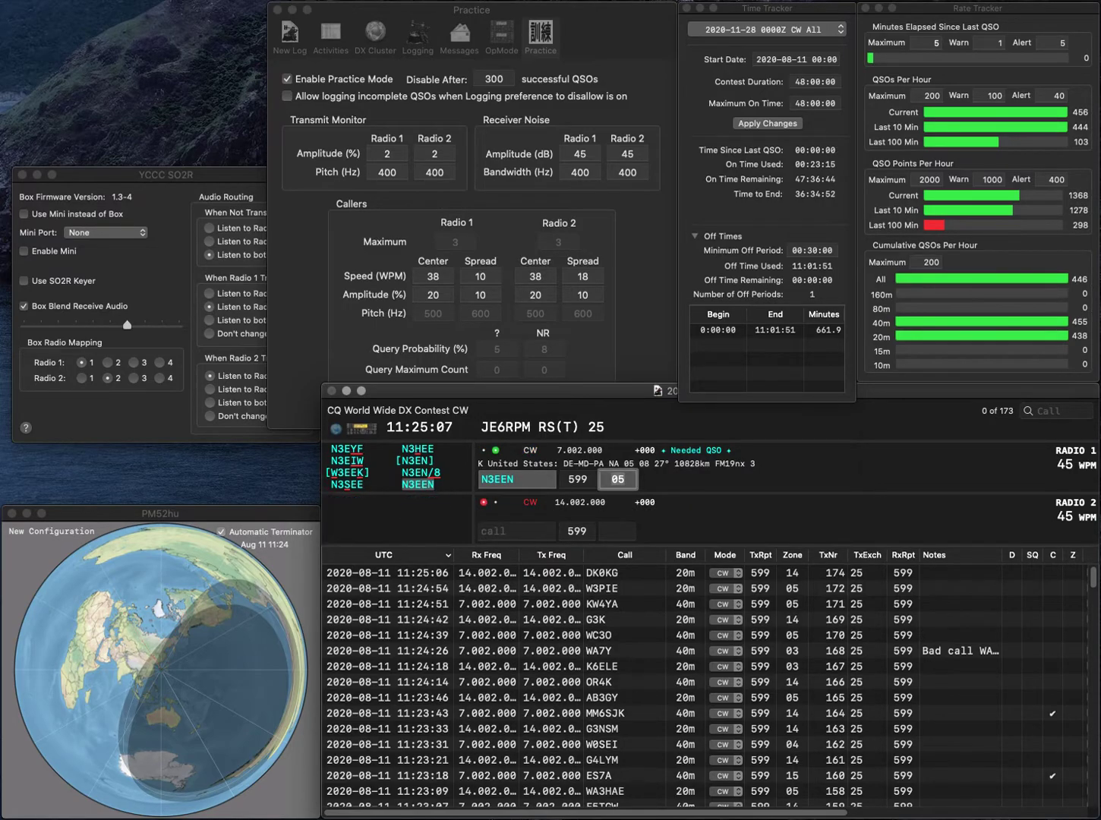
pyautogui.press('Return')
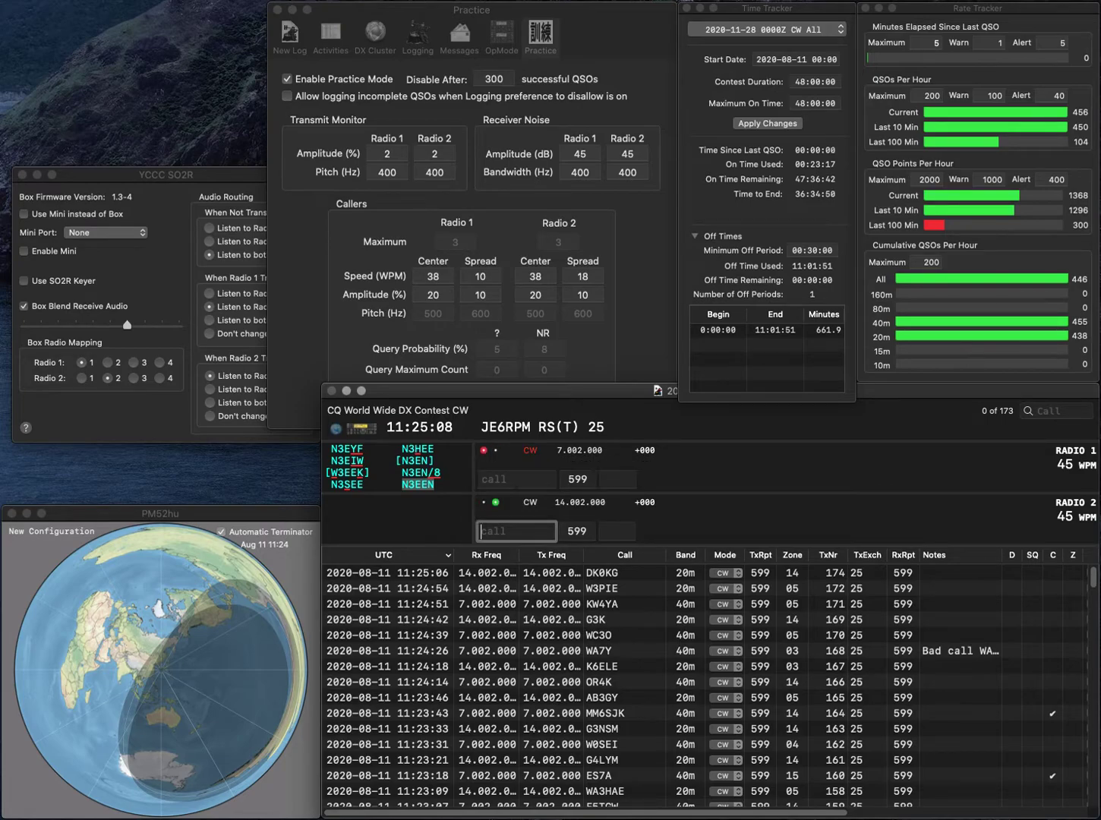
# - Work callers RU6AV on Radio 2 and RU3SD on Radio 1, sending each the exchange and logging both contacts
pyautogui.write('RU6AV')
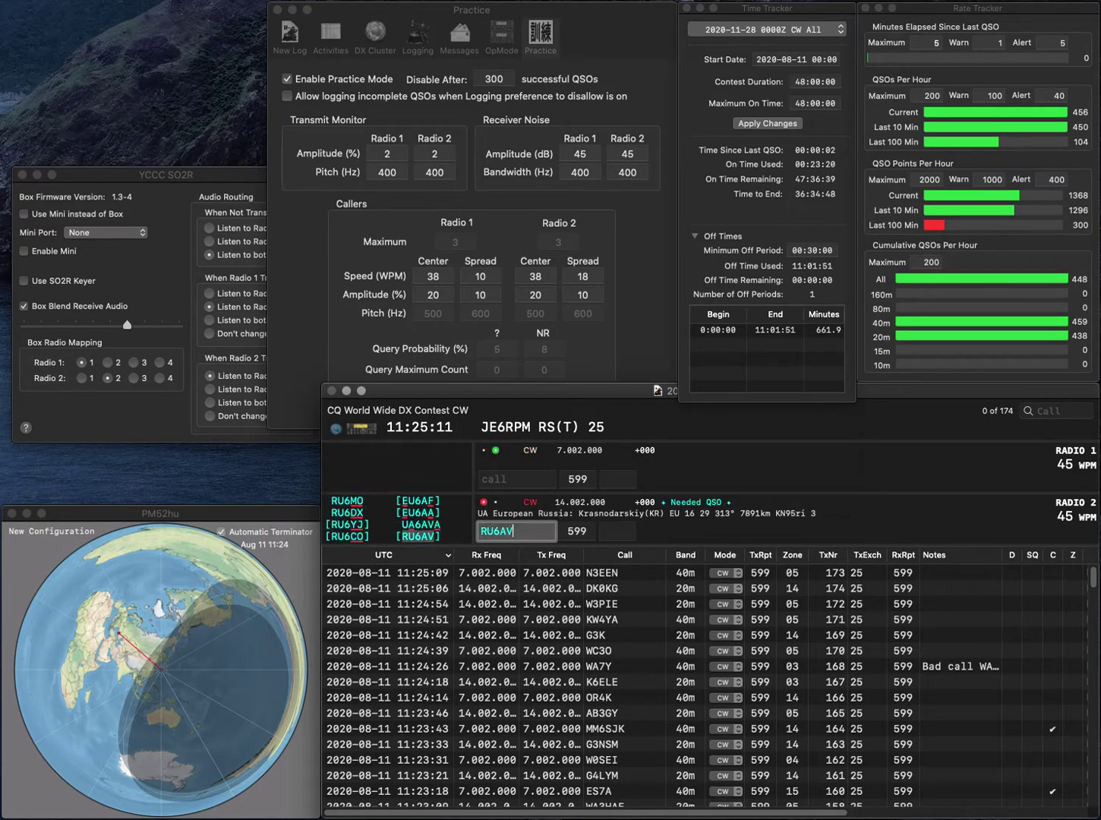
pyautogui.press('Return')
pyautogui.write('RU')
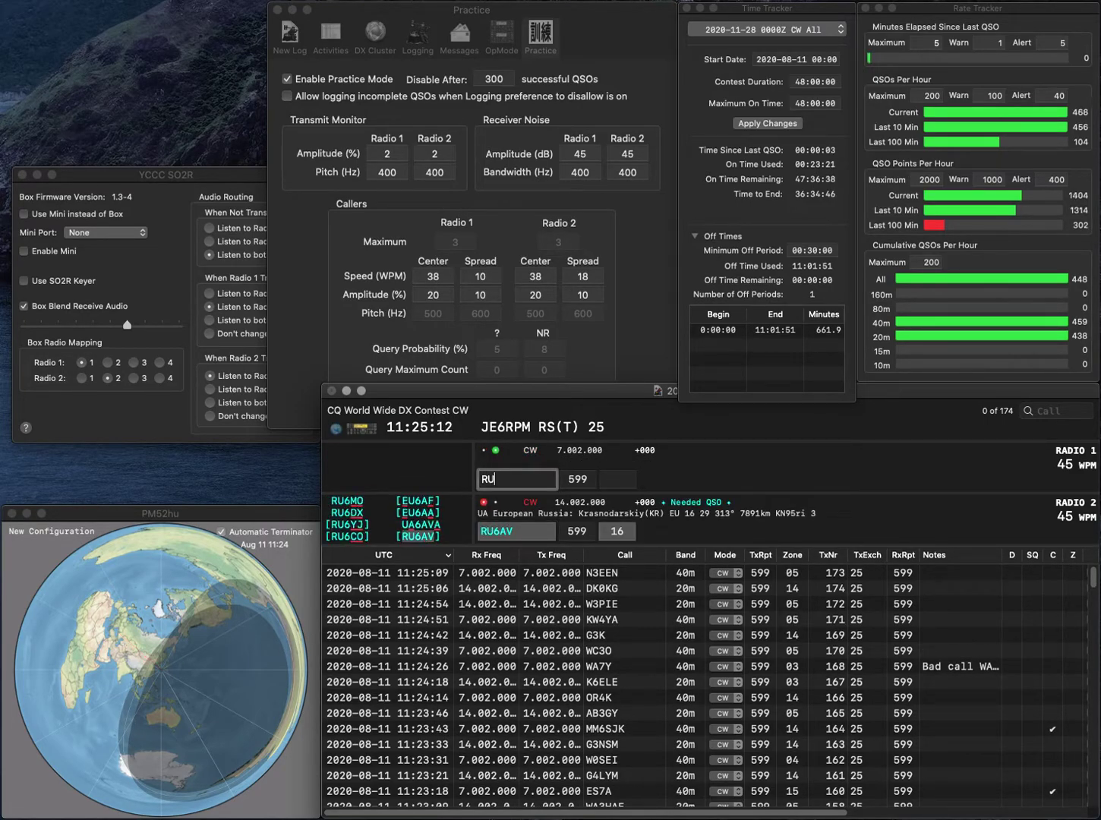
pyautogui.write('3SD')
pyautogui.press('Return')
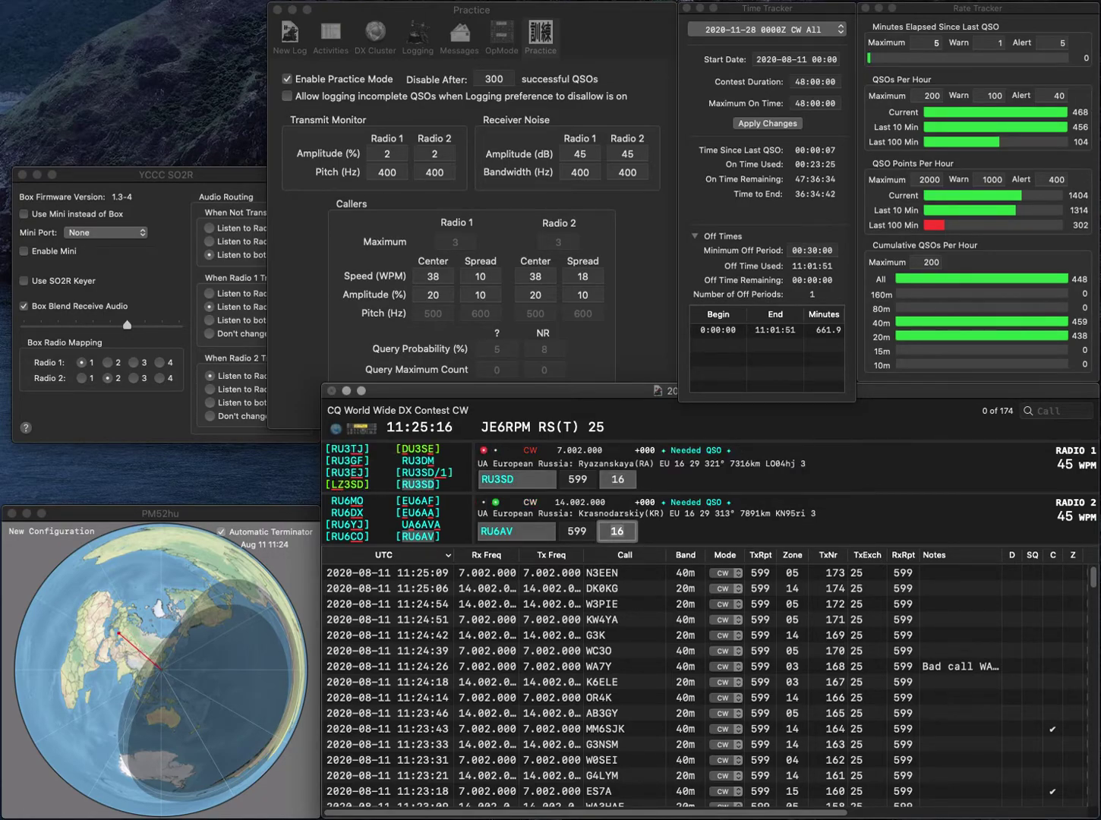
pyautogui.press('Return')
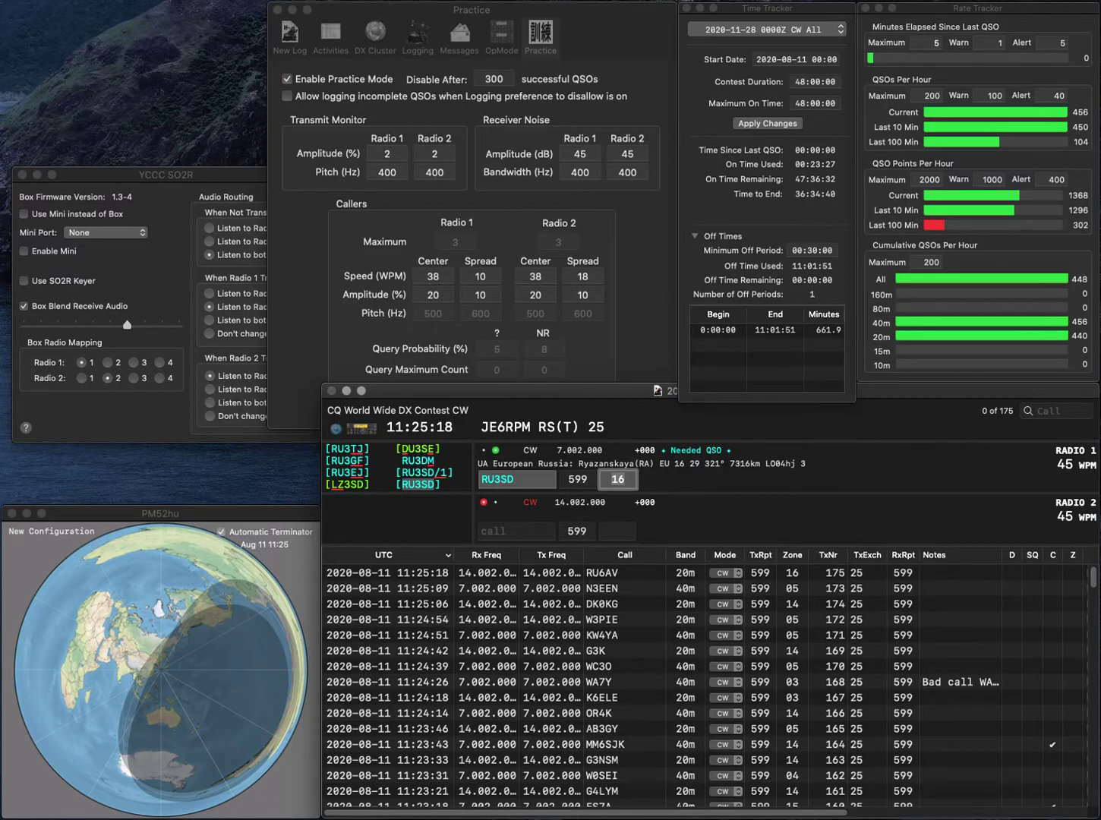
pyautogui.press('Return')
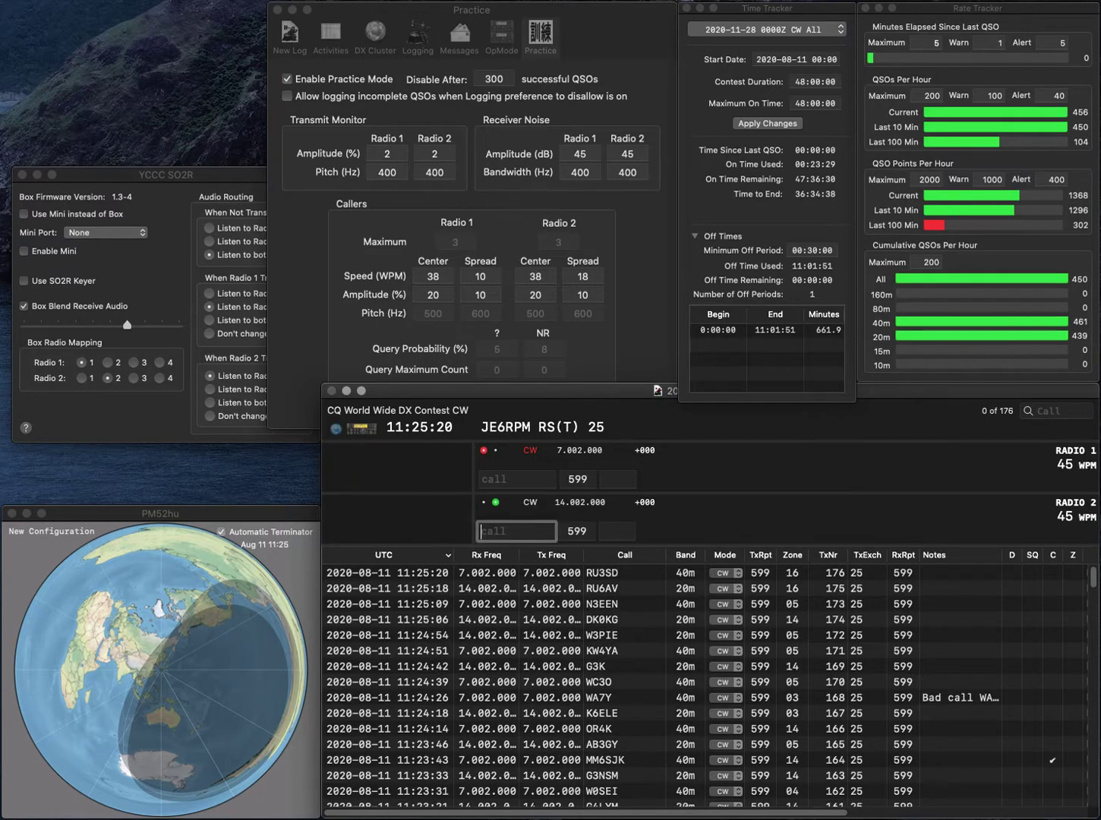
# - Enter K4FS on Radio 2 and US7UU on Radio 1, sending each caller the exchange
pyautogui.write('K4F')
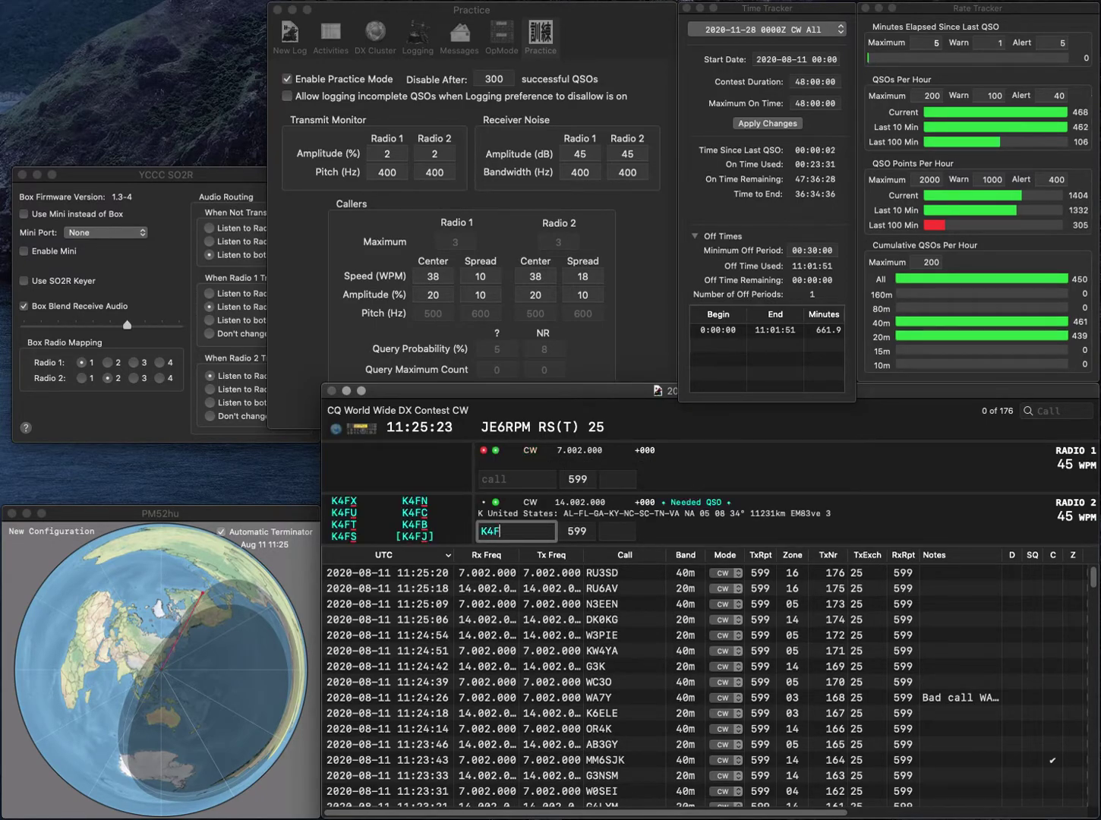
pyautogui.press('Return')
pyautogui.write('87UU')
pyautogui.hotkey('ctrl', 'a')
pyautogui.press('Delete')
pyautogui.write('US')
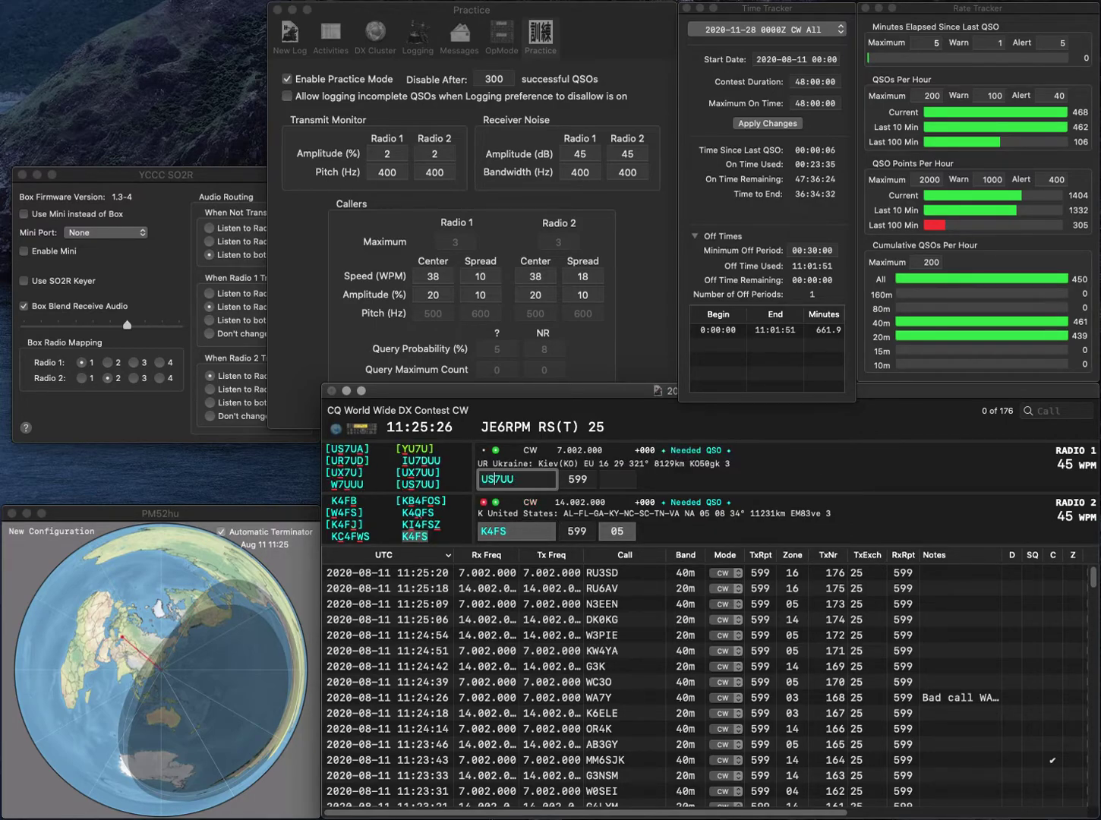
pyautogui.press('Return')
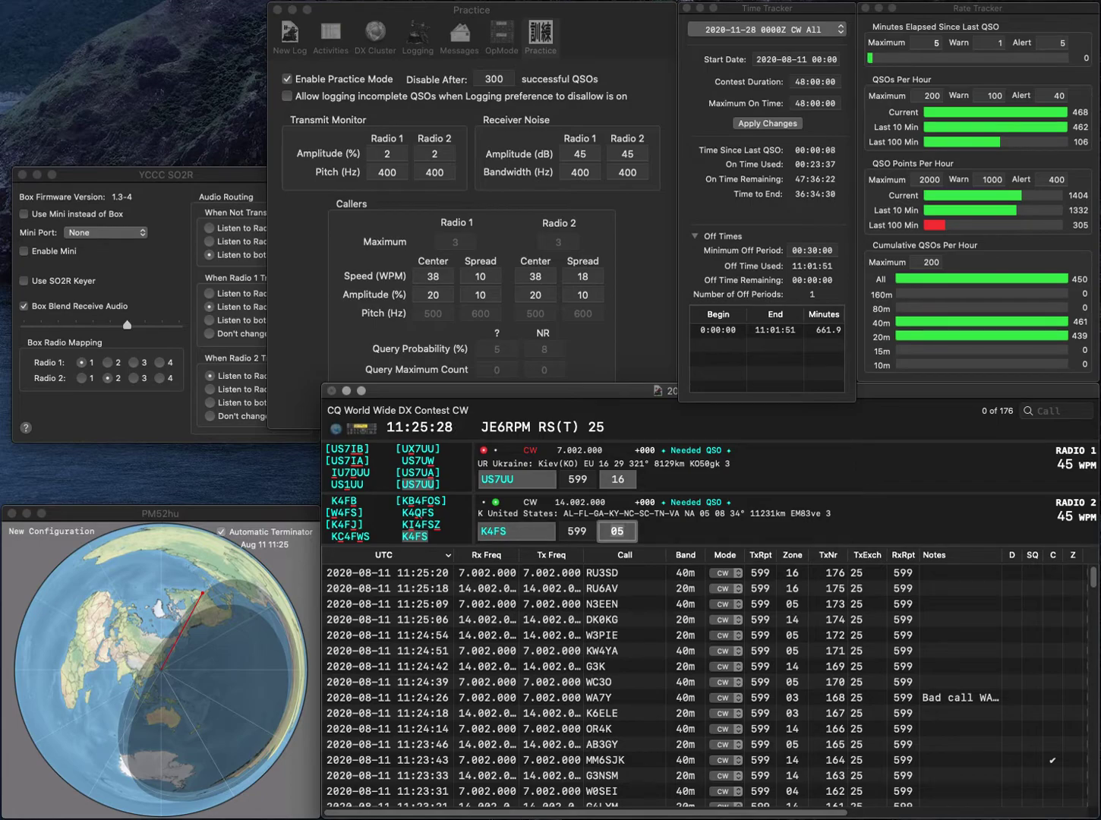
pyautogui.press('Return')
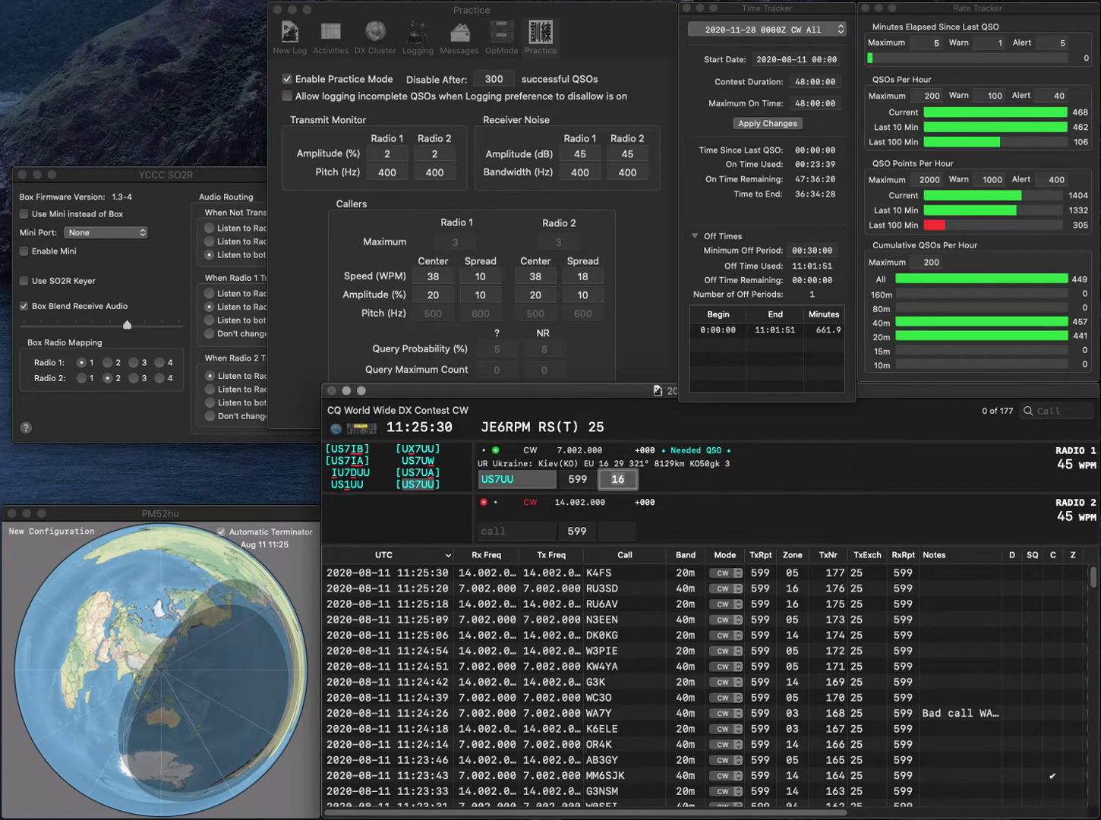
pyautogui.press('space')
pyautogui.press('Left')
pyautogui.press('Left')
pyautogui.press('Left')
pyautogui.press('BackSpace')
pyautogui.write('T7')
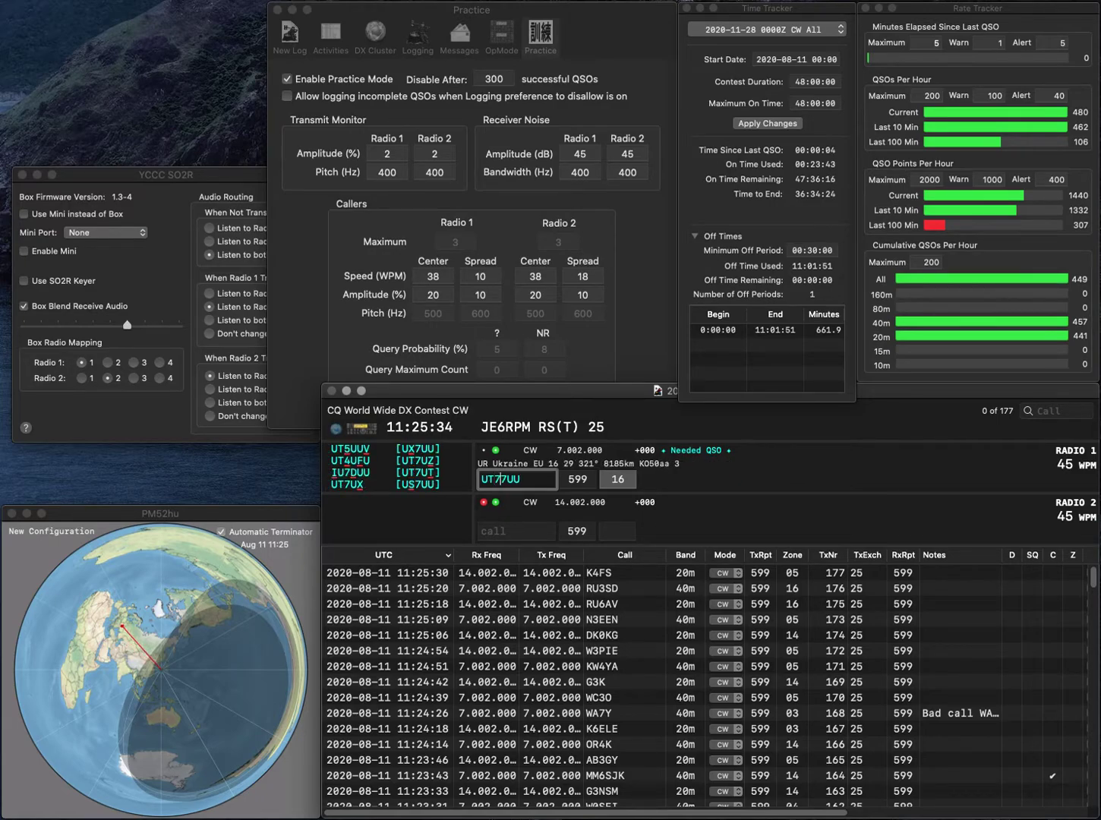
pyautogui.press('Delete')
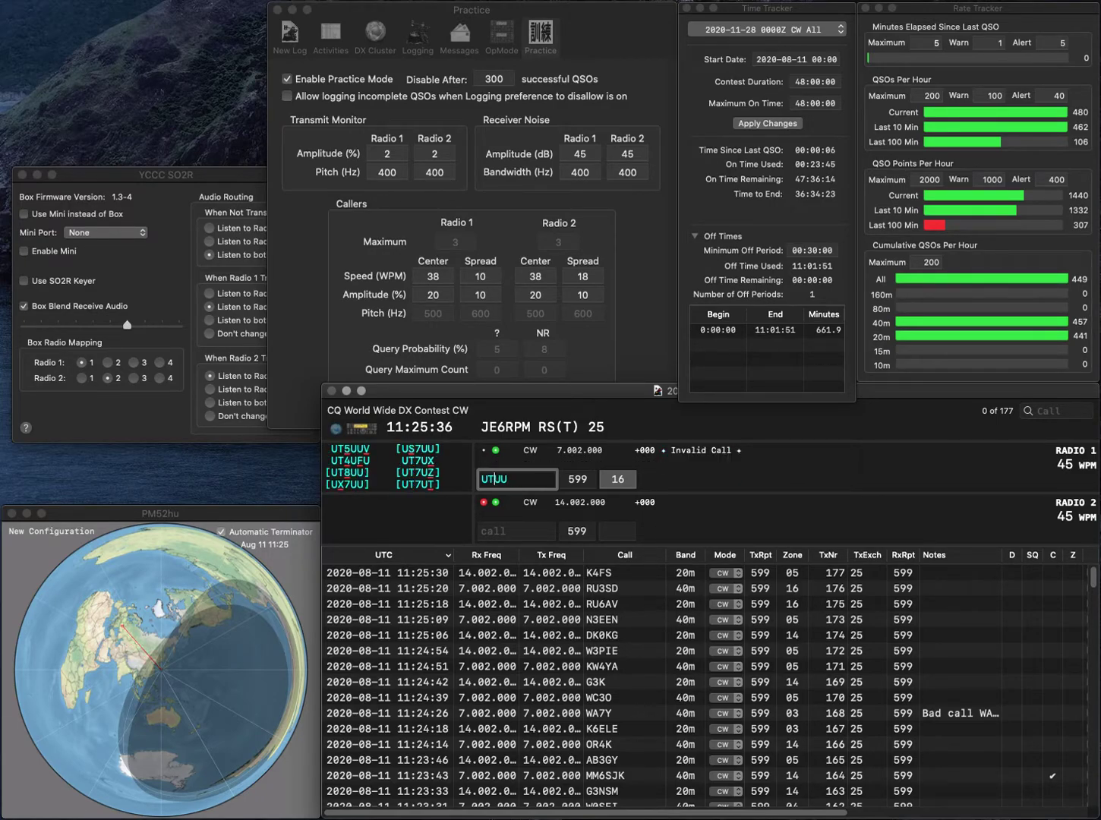
pyautogui.write('8')
pyautogui.press('Return')
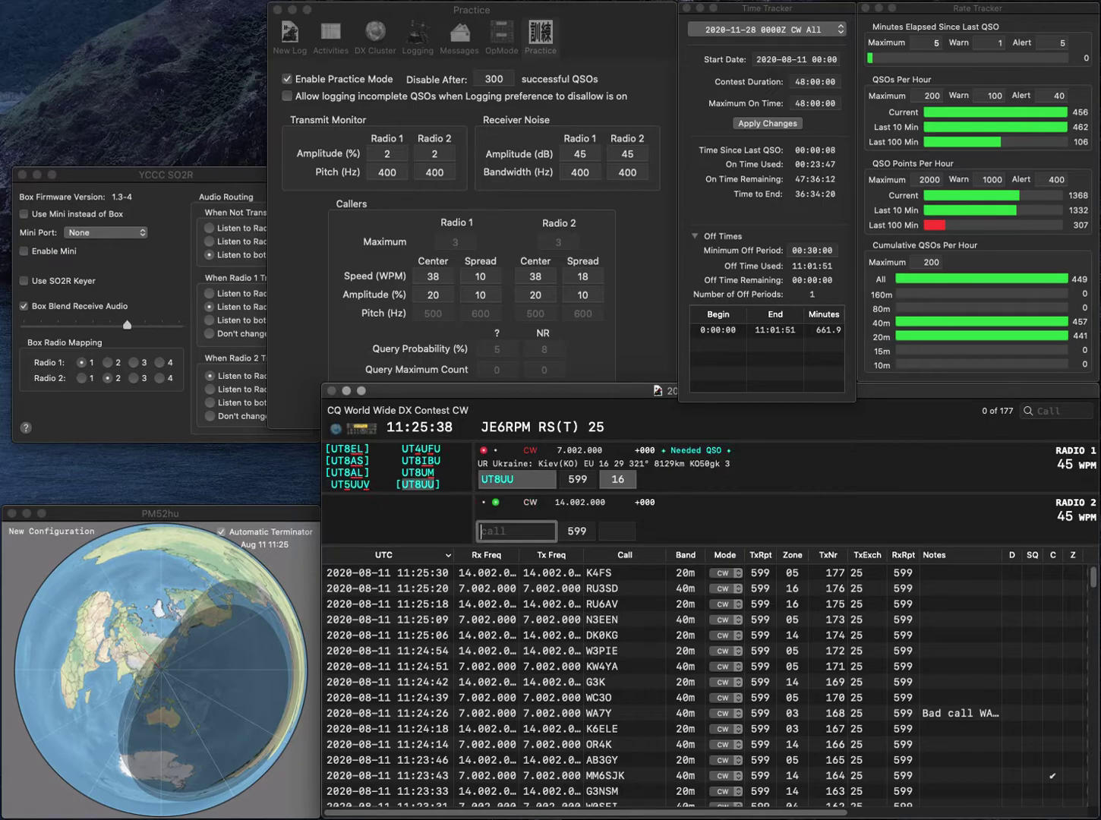
# - Answer the partial call DADXT on Radio 2, and log UT8UU on Radio 1
pyautogui.write('D')
pyautogui.write('ADX')
pyautogui.press('BackSpace')
pyautogui.write('DXT')
pyautogui.press('Return')
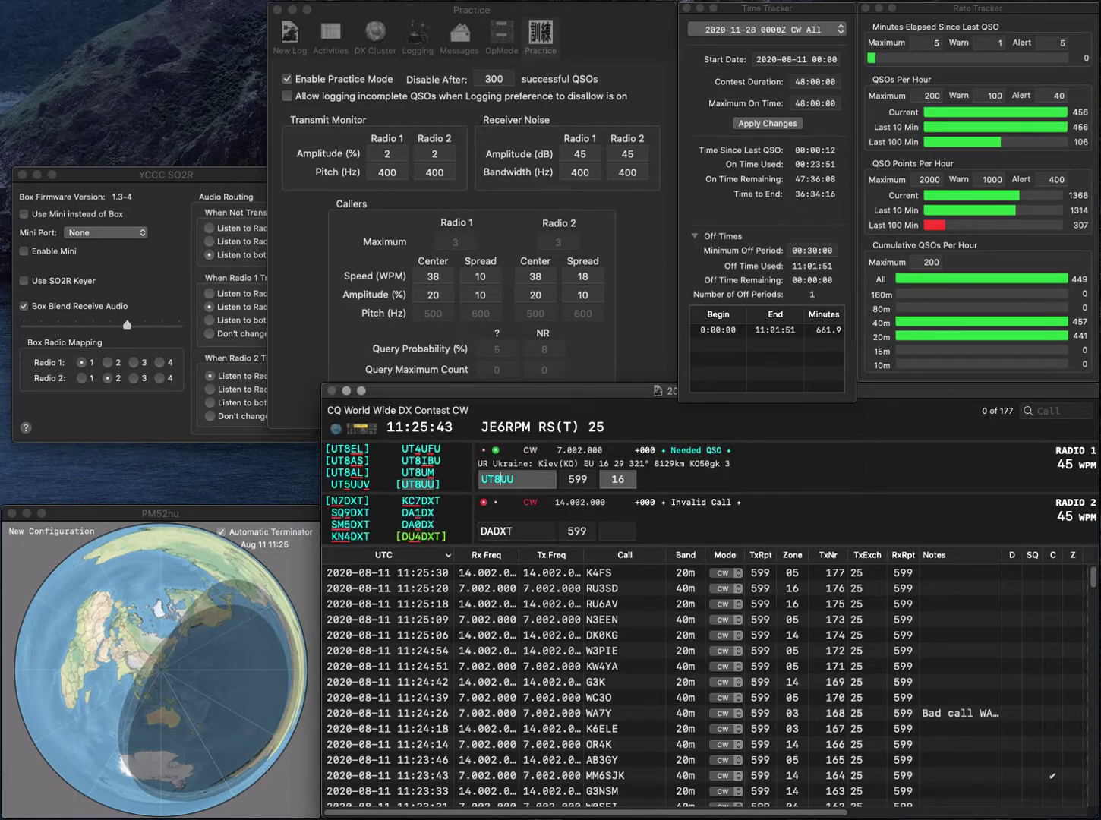
pyautogui.press('space')
pyautogui.hotkey('shift', 'Return')
pyautogui.press('Left')
pyautogui.press('Left')
pyautogui.press('Left')
pyautogui.press('BackSpace')
pyautogui.write('74')
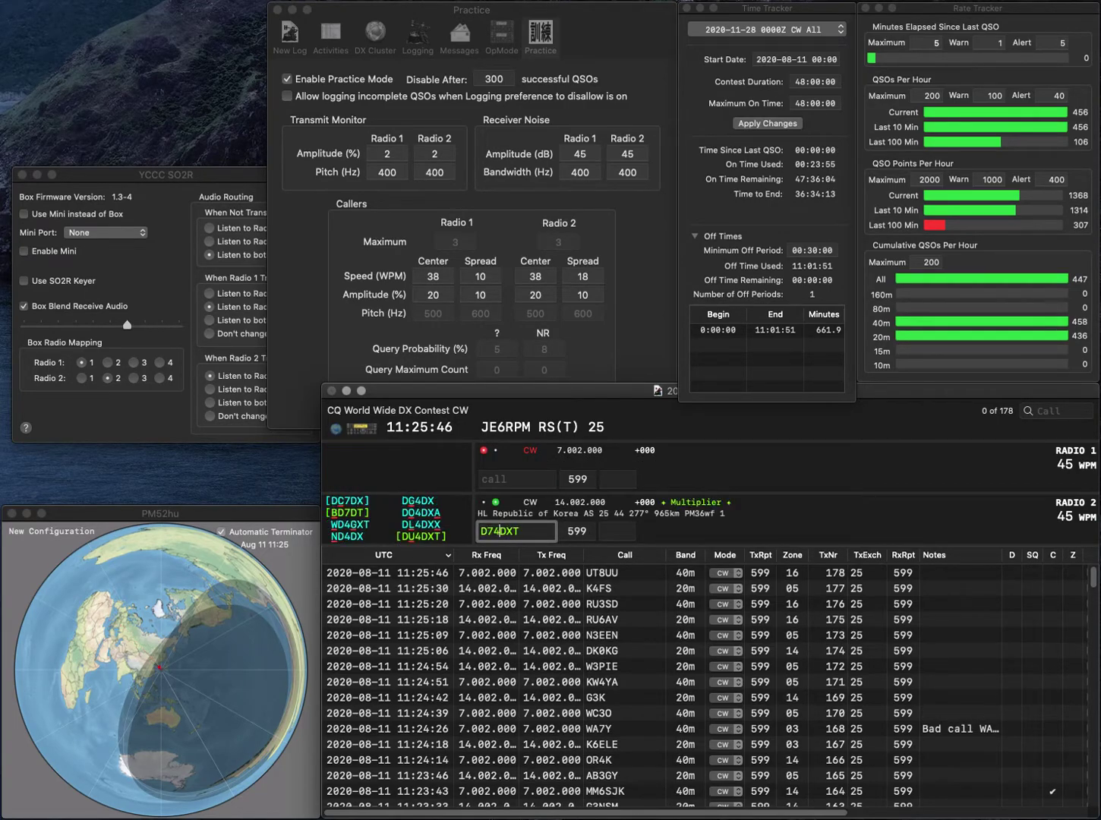
pyautogui.press('Left')
pyautogui.press('BackSpace')
pyautogui.write('U')
pyautogui.press('Return')
pyautogui.write('NR4CW')
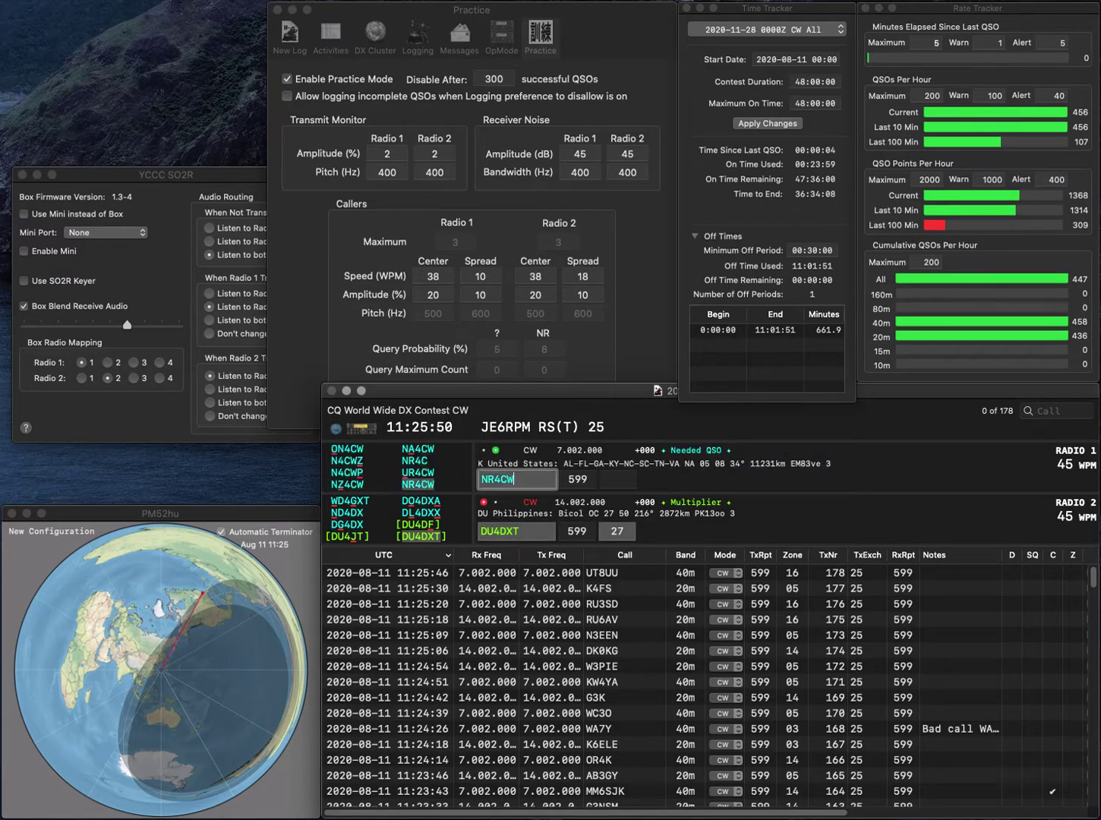
pyautogui.press('Return')
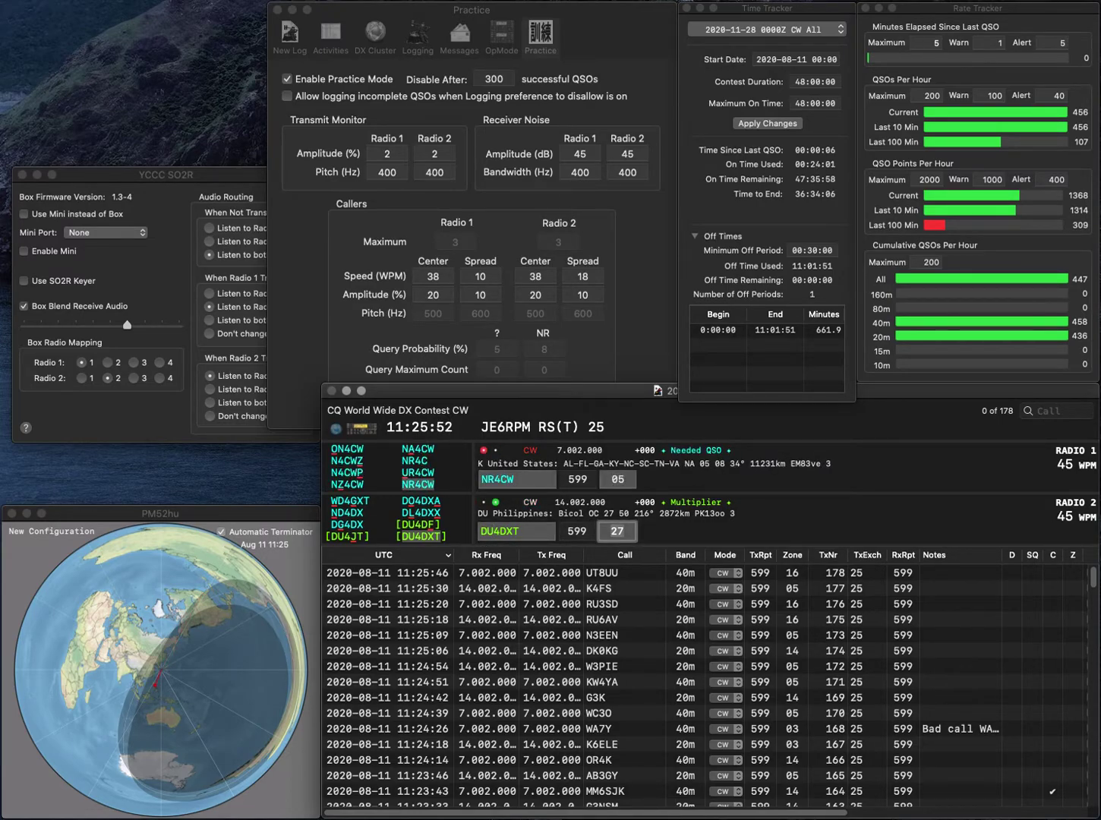
pyautogui.press('Return')
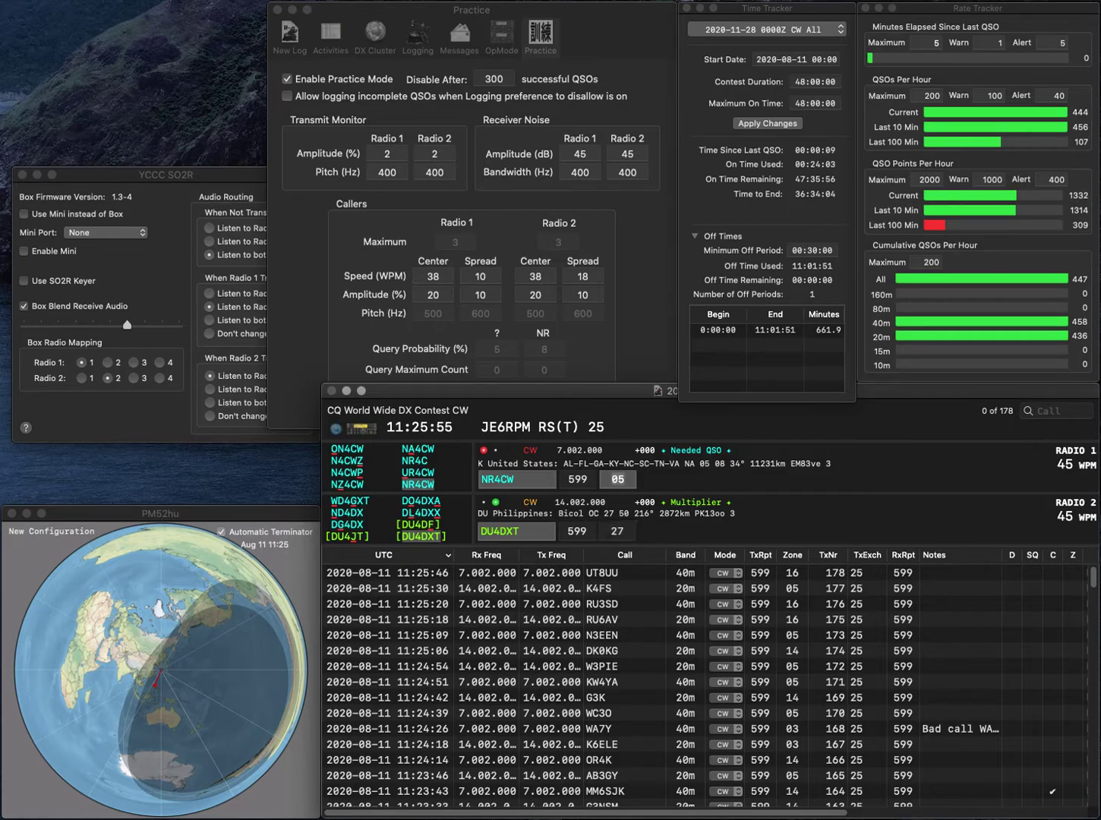
pyautogui.press('Return')
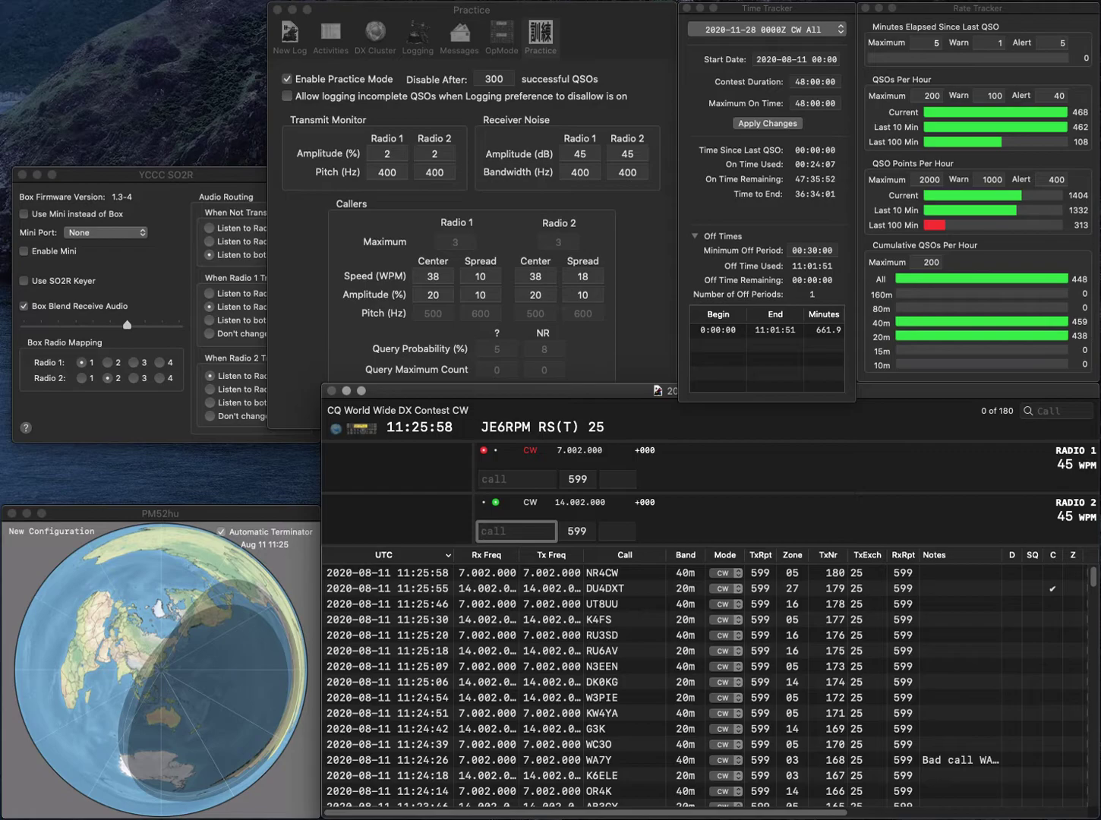
# - Answer the partial call KM6S on Radio 2, and enter K9IY on Radio 1 and send it the exchange
pyautogui.write('KM6S')
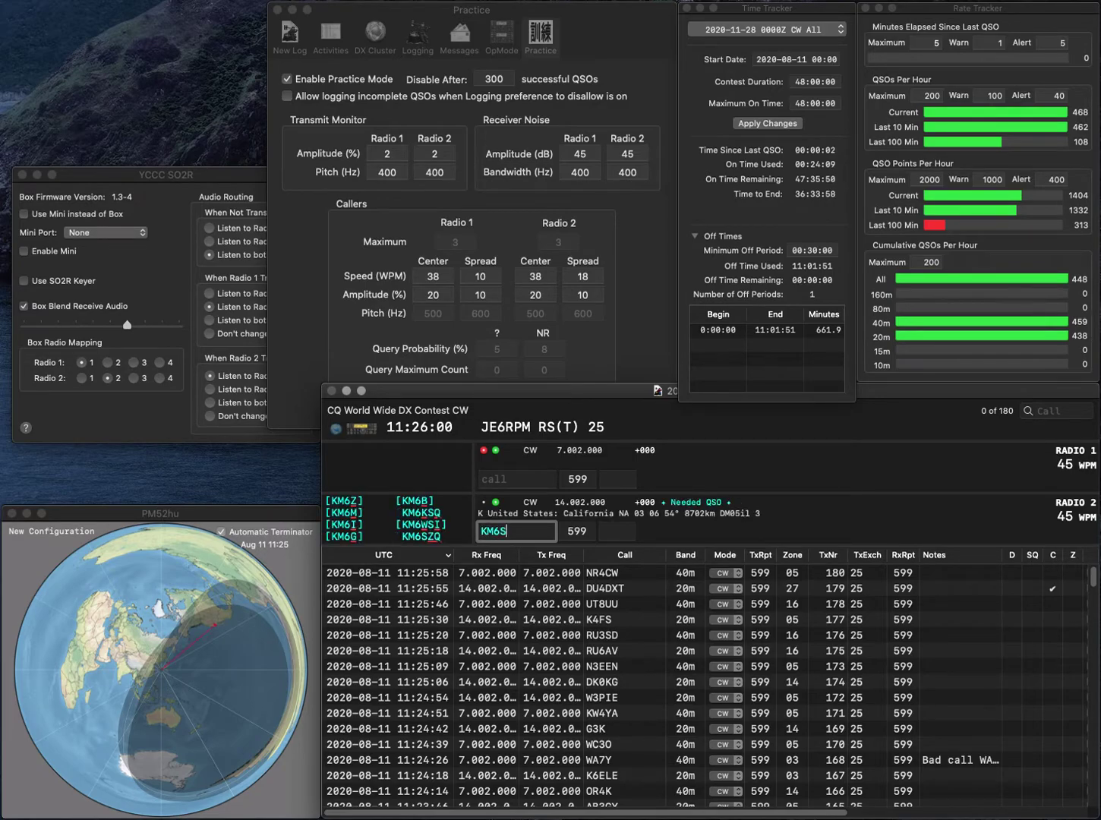
pyautogui.press('Return')
pyautogui.write('K9IY')
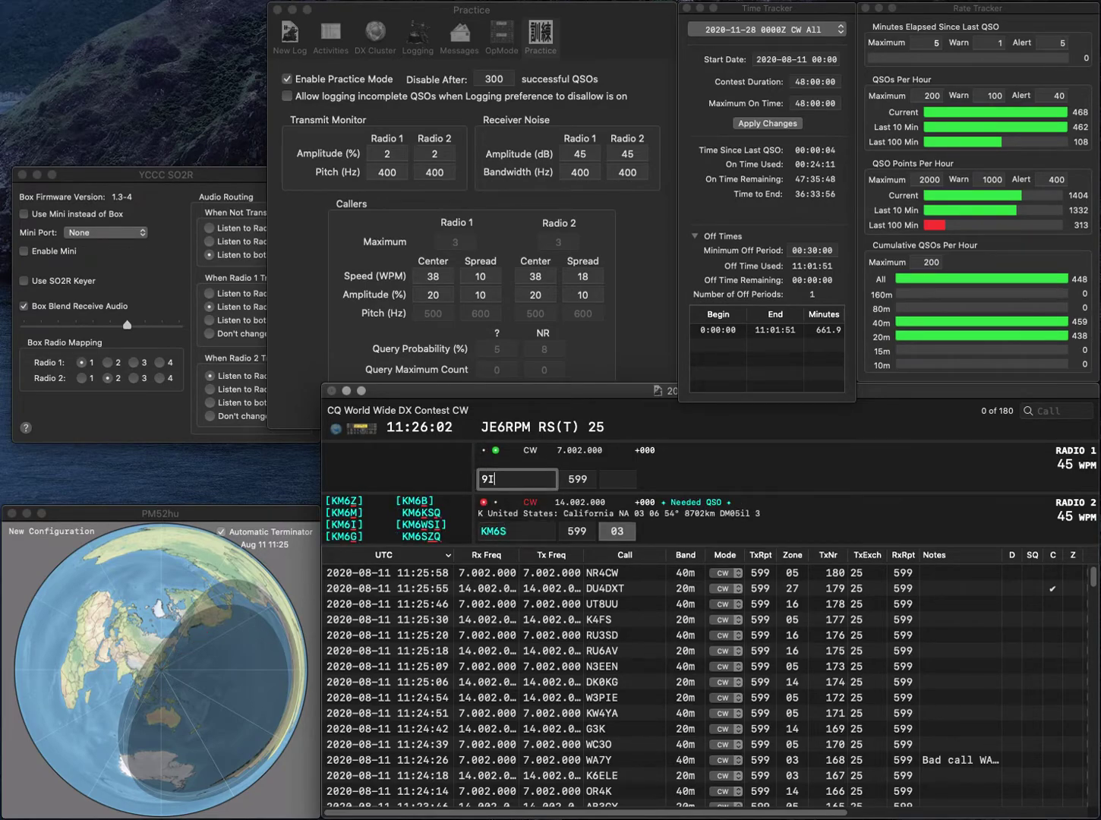
pyautogui.press('Return')
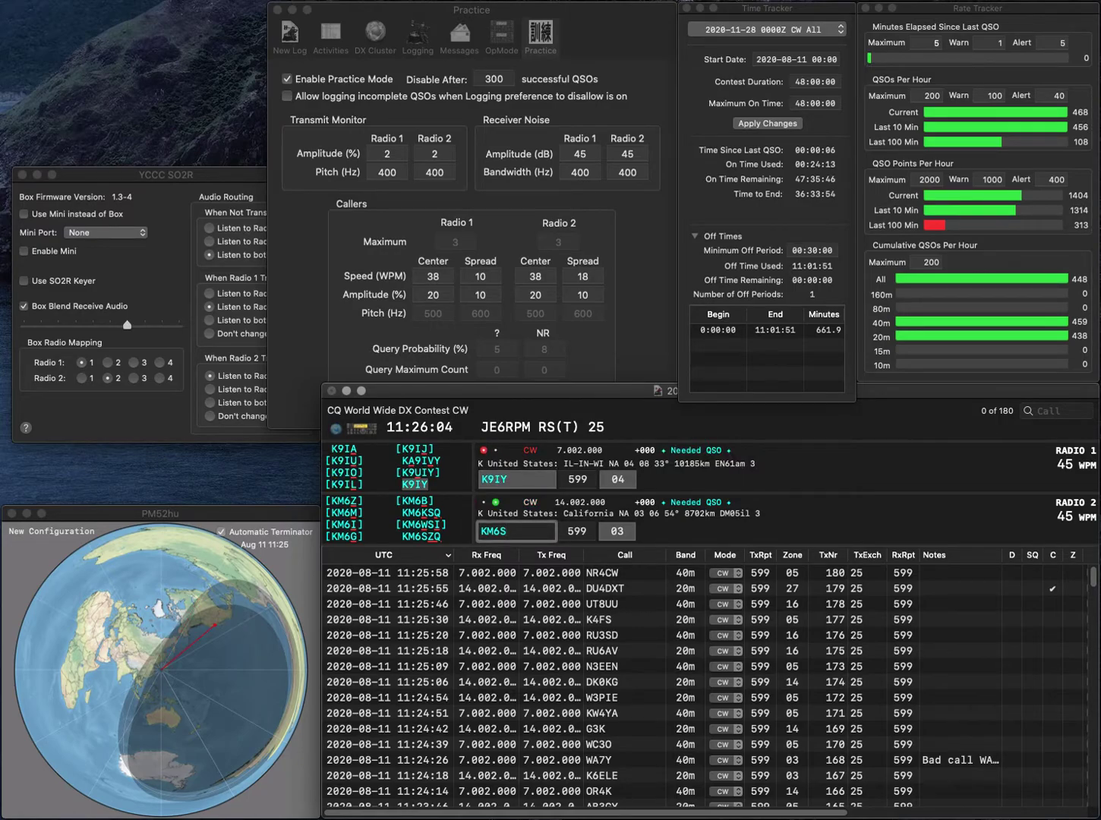
pyautogui.write('ZQ')
pyautogui.press('Return')
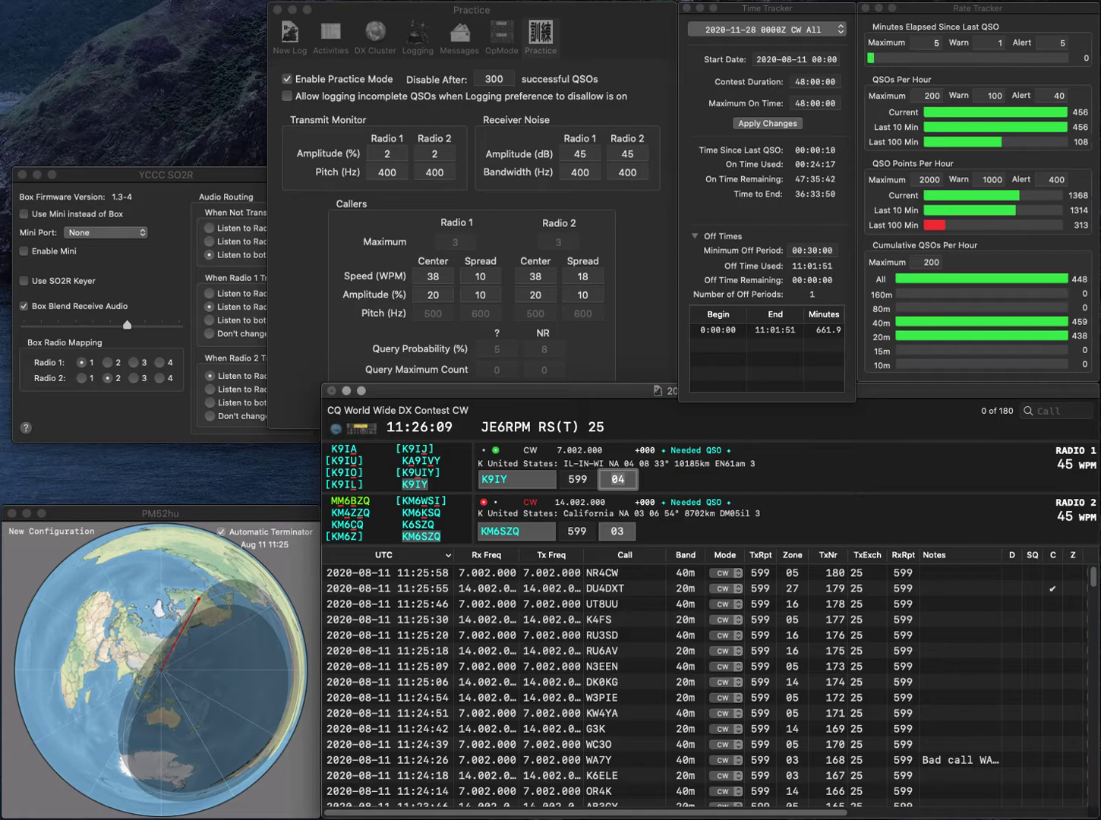
pyautogui.press('Return')
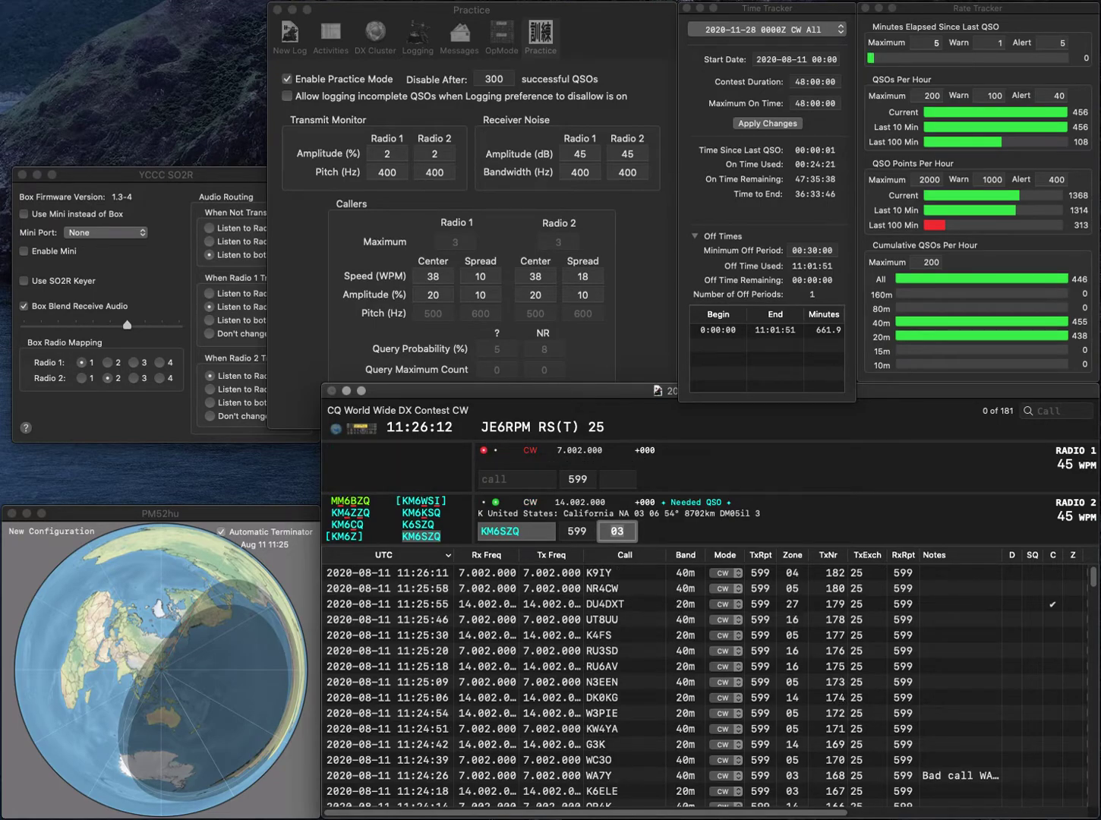
pyautogui.press('Return')
pyautogui.write('N3YUG')
pyautogui.press('Return')
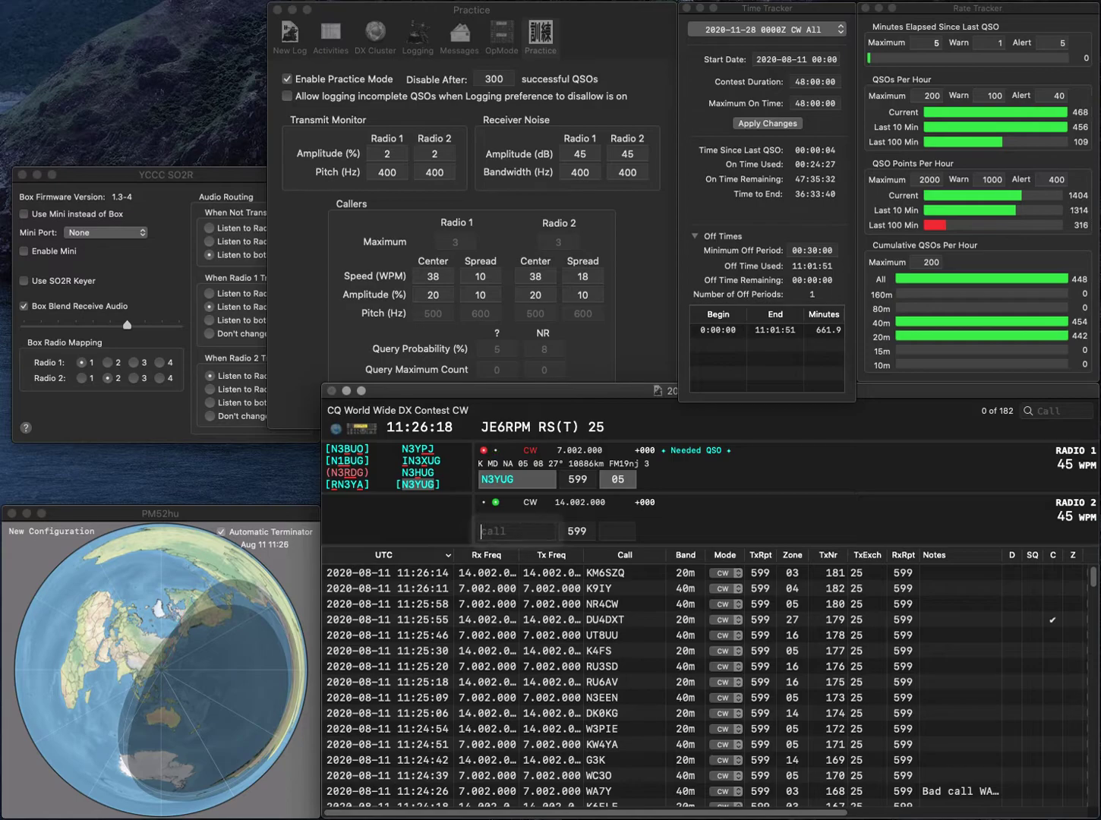
pyautogui.write('3VOP')
pyautogui.press('Home')
pyautogui.write('N')
pyautogui.press('Return')
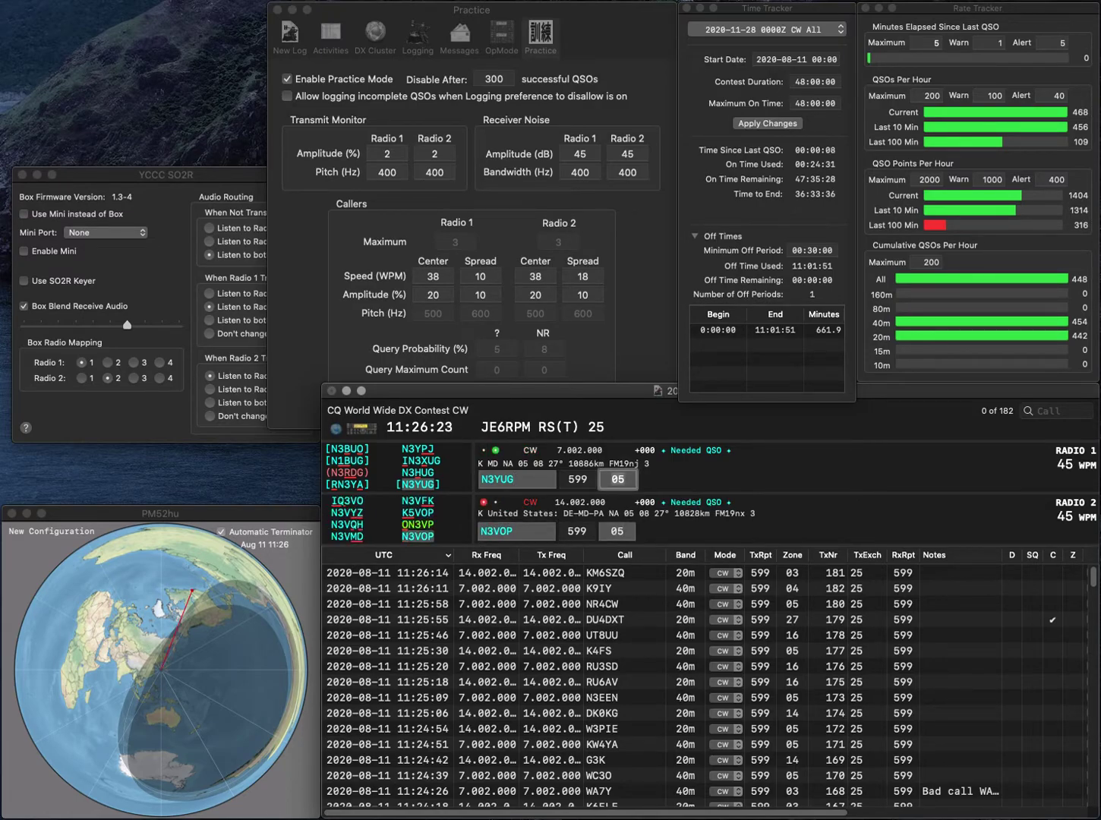
pyautogui.press('Return')
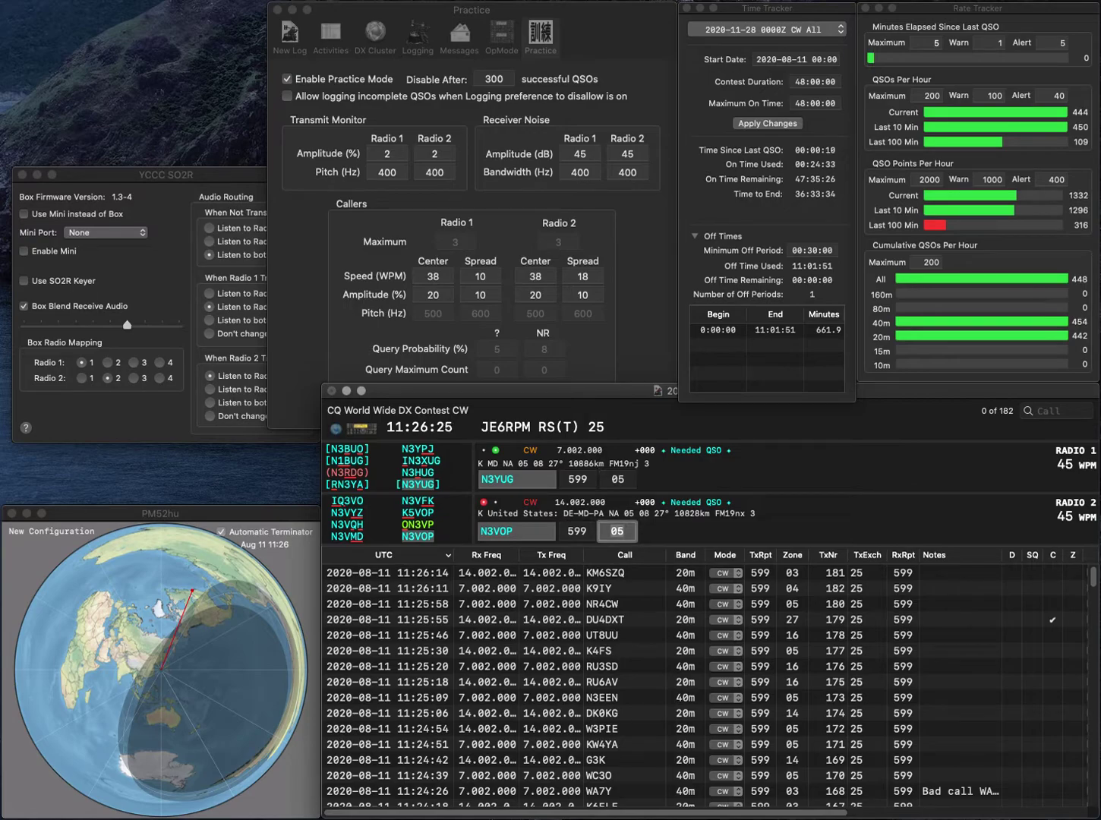
pyautogui.press('Return')
pyautogui.write('98NUEC')
pyautogui.press('Home')
pyautogui.press('Delete')
pyautogui.write('1')
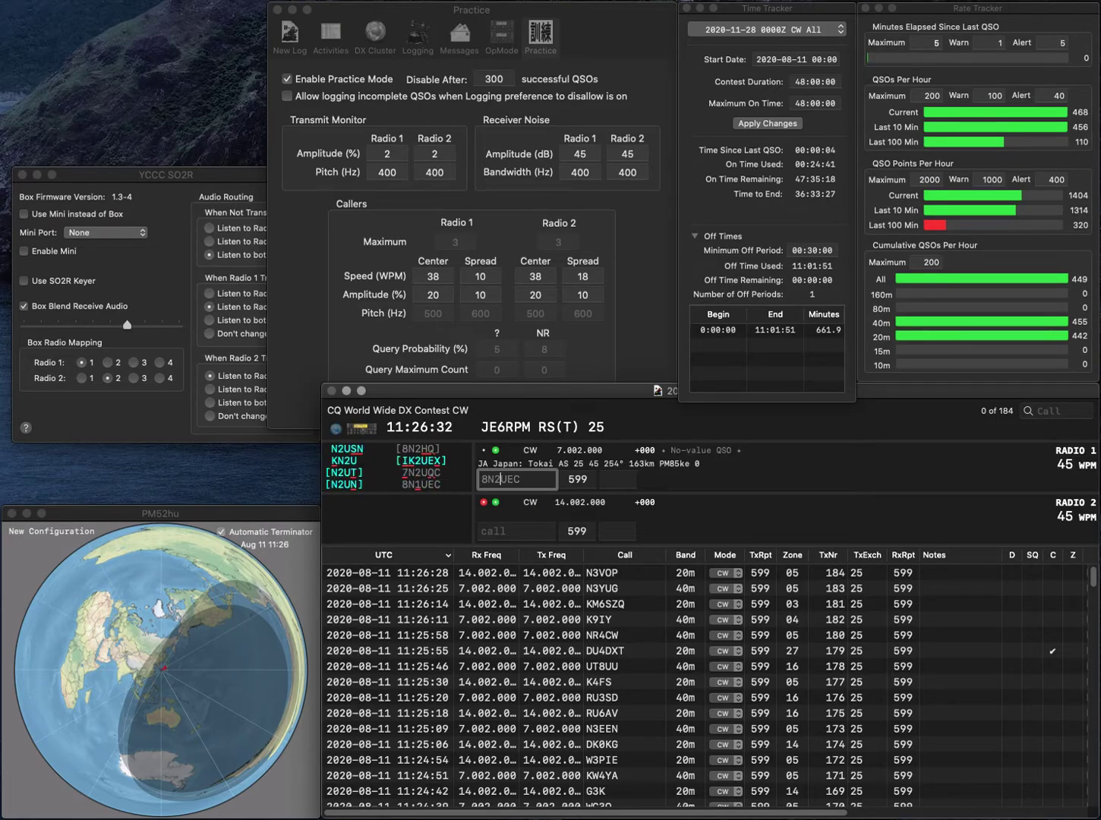
pyautogui.press('Return')
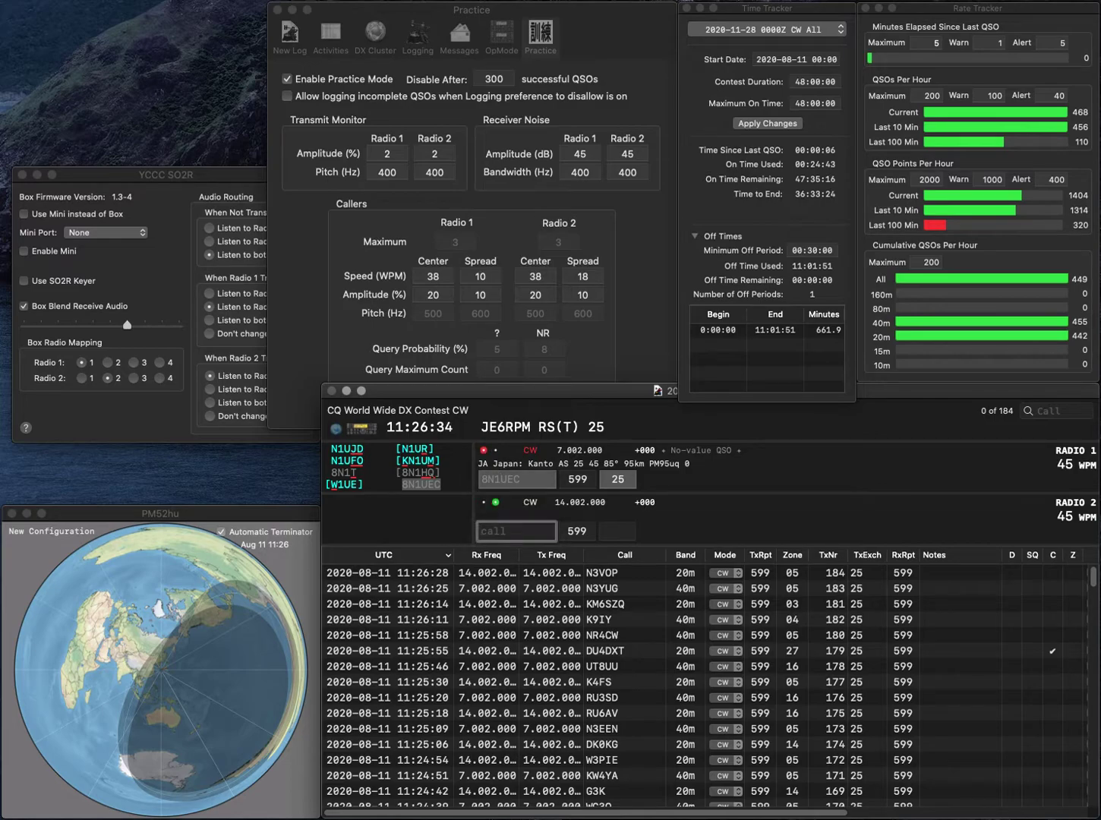
# - Enter caller OZ1DTF on Radio 2 and send it the exchange, and log 8N1UEC on Radio 1 and OZ1DTF on Radio 2
pyautogui.write('OZ1DTF')
pyautogui.press('Return')
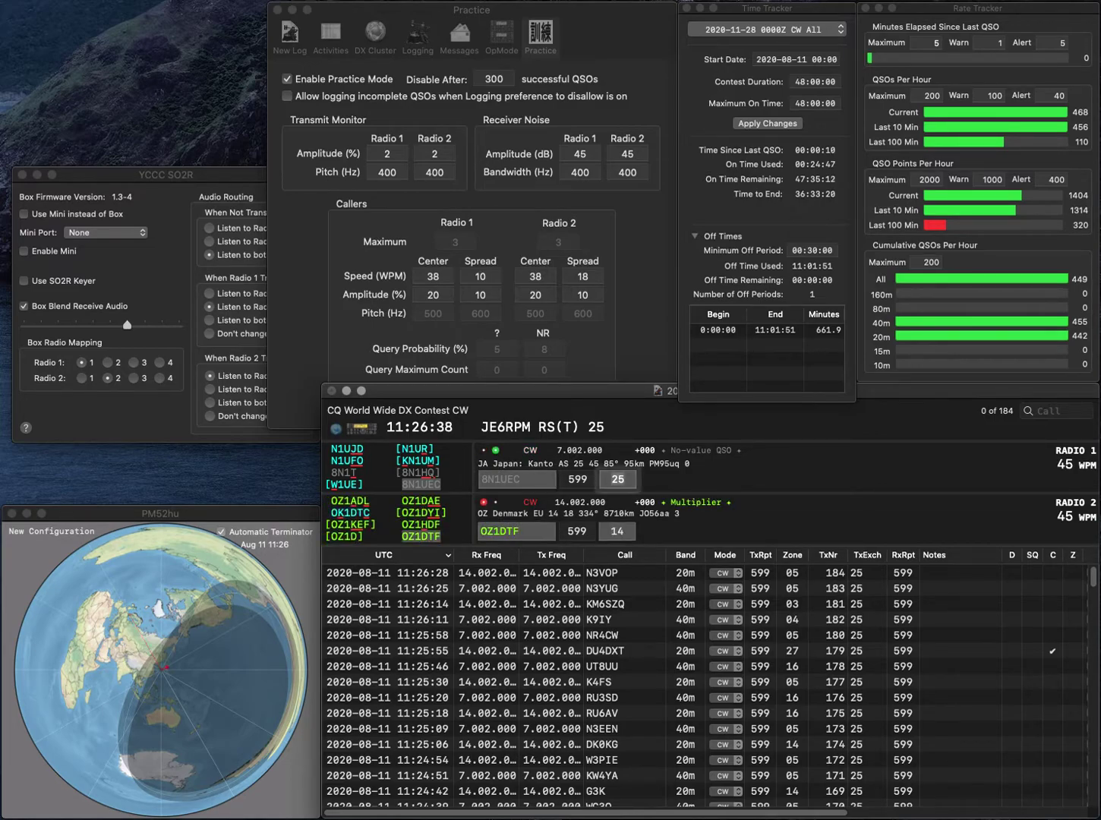
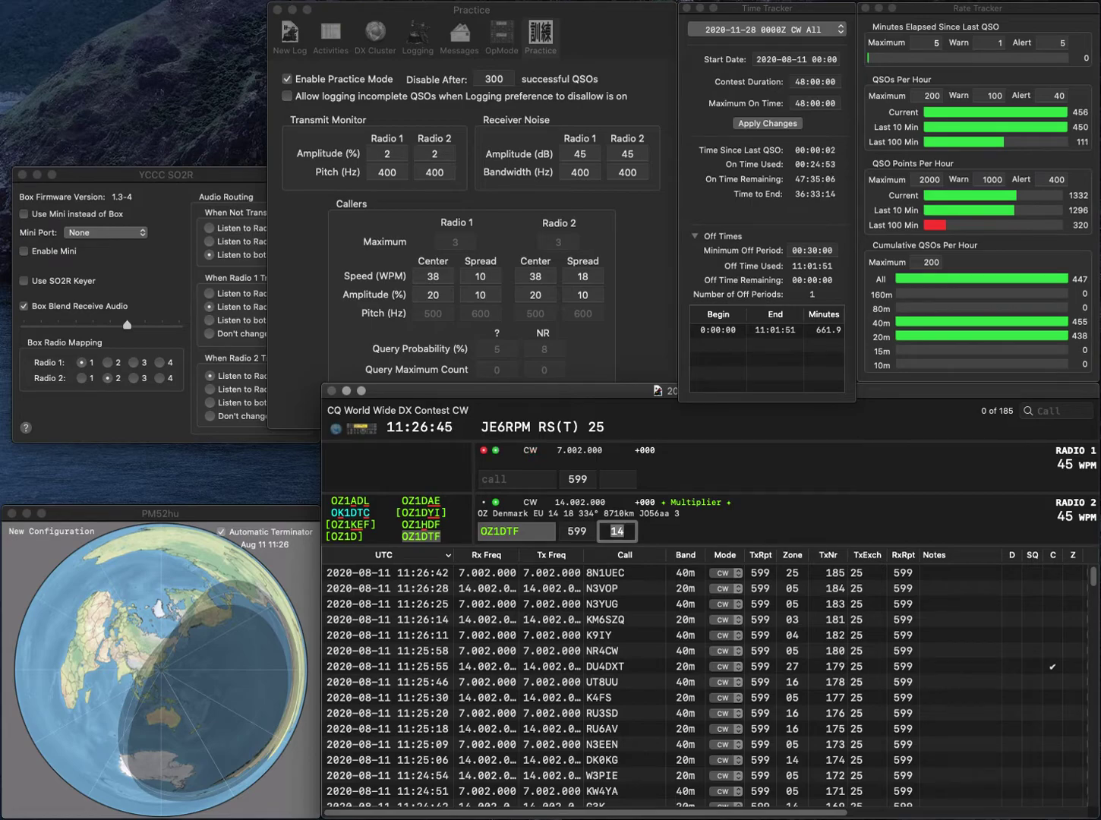
pyautogui.press('Return')
# - Enter caller W7OIL on Radio 1 and caller K2WA on Radio 2, and send each the exchange
pyautogui.write('W7OIL')
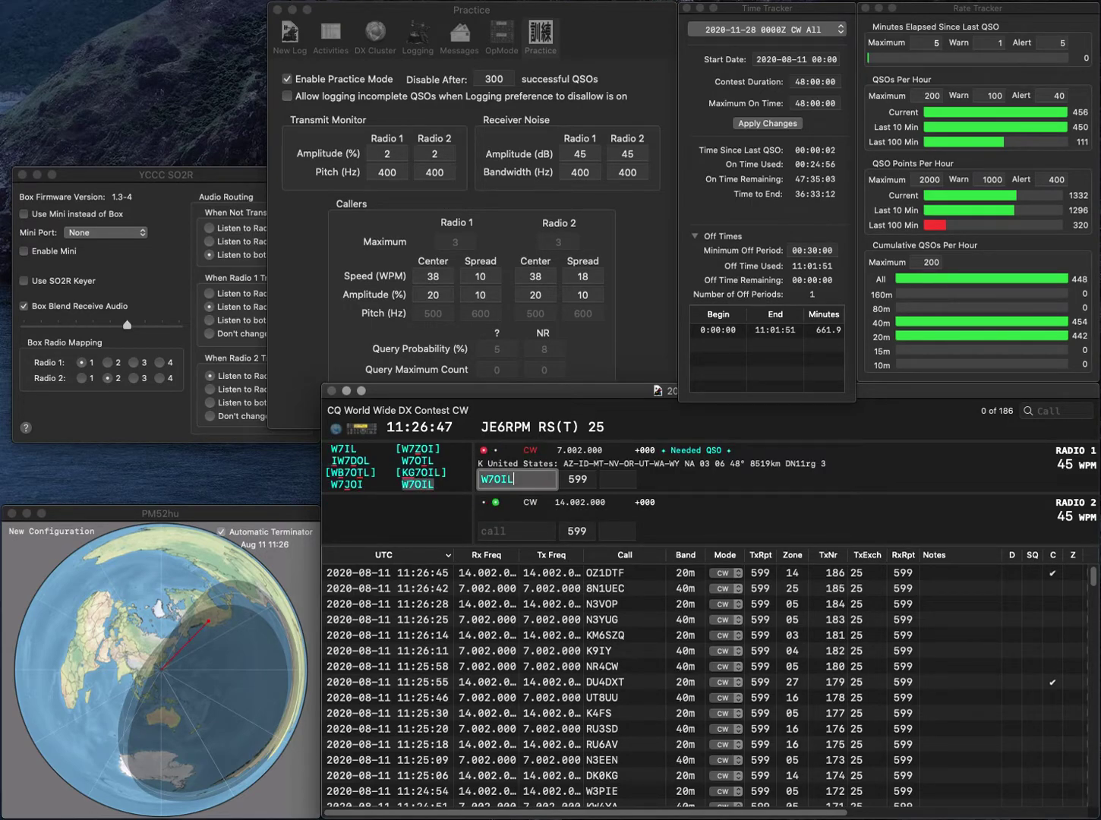
pyautogui.press('Return')
pyautogui.write('K2')
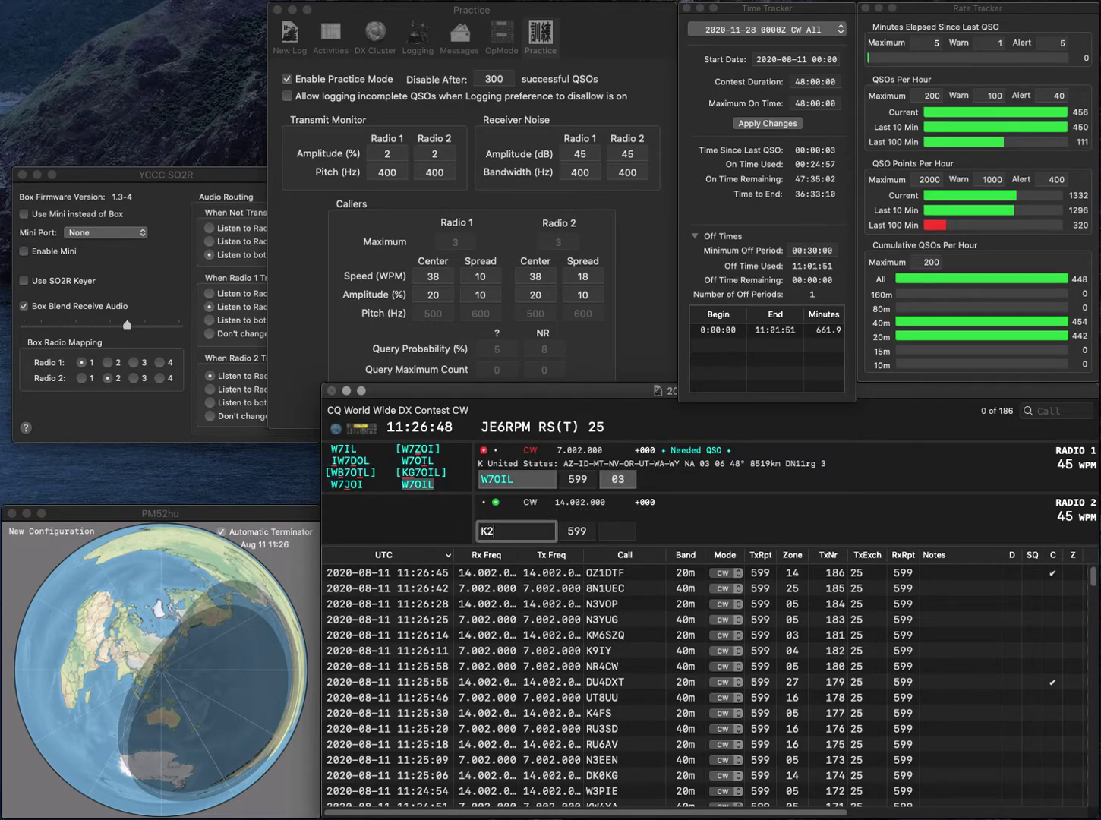
pyautogui.write('WA')
pyautogui.press('Return')
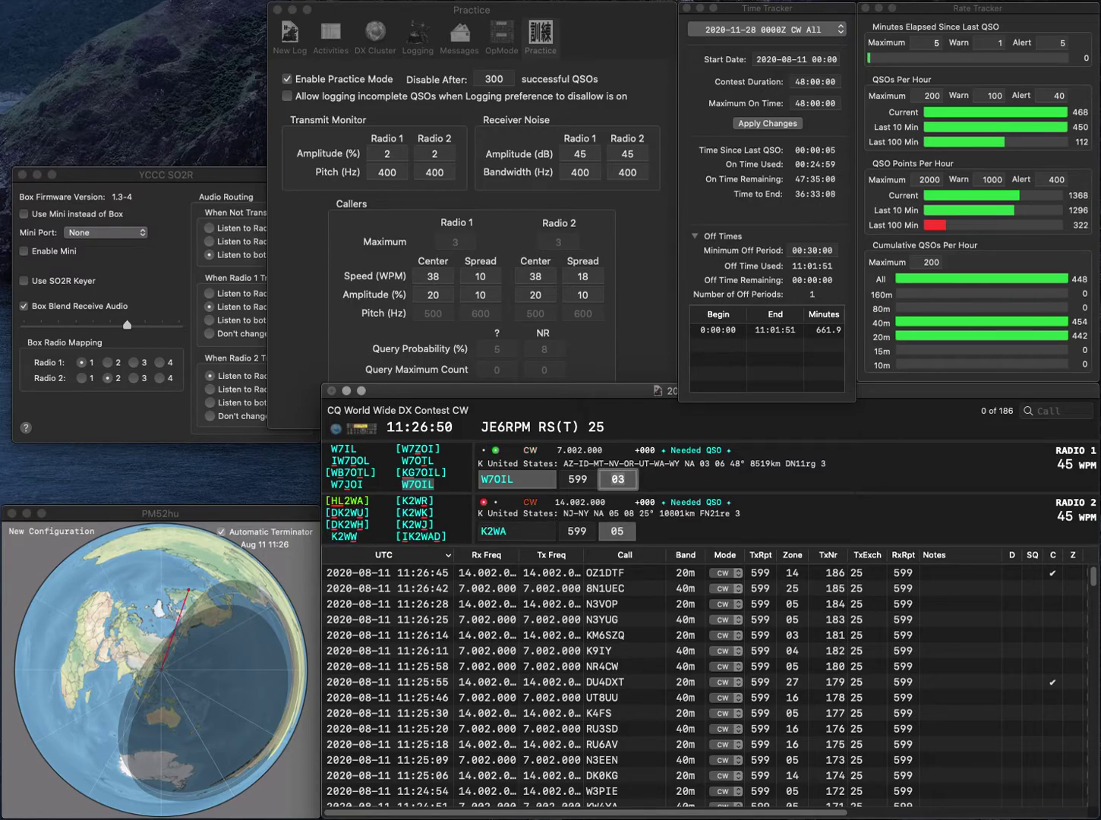
pyautogui.press('Return')
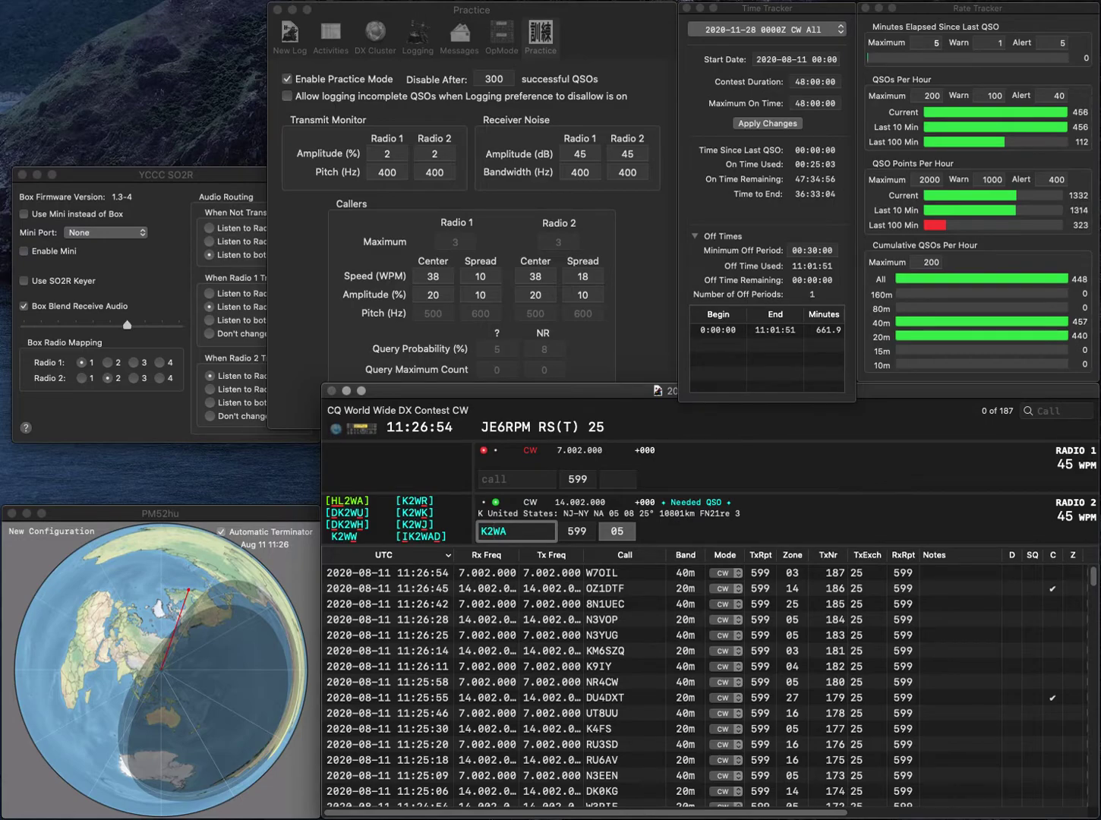
pyautogui.press('BackSpace')
pyautogui.write('3')
pyautogui.press('Return')
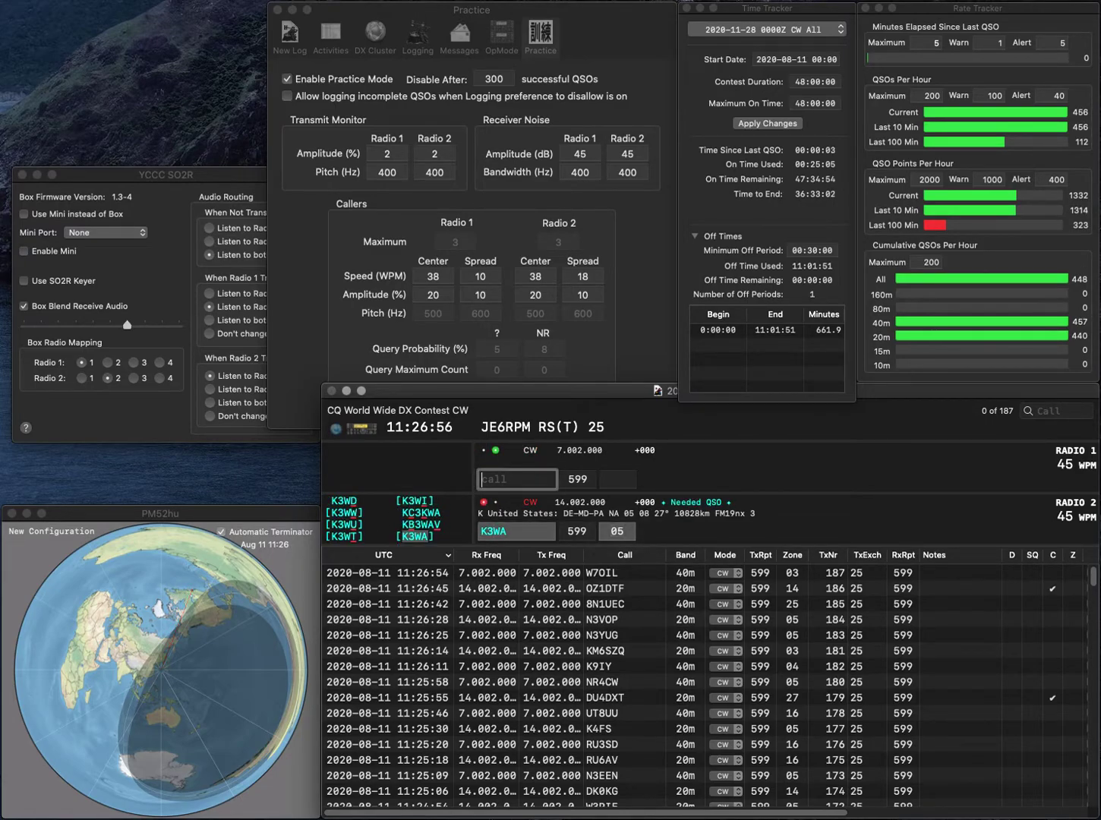
pyautogui.write('PP1RON')
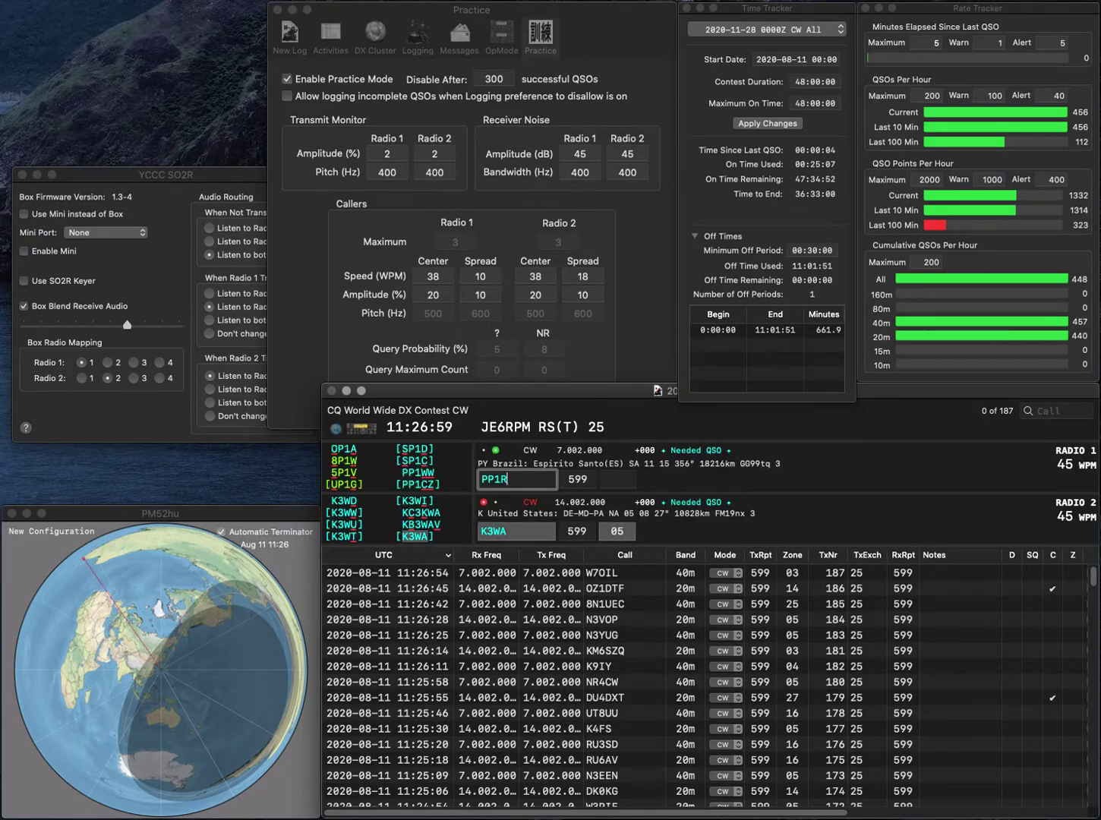
pyautogui.press('Return')
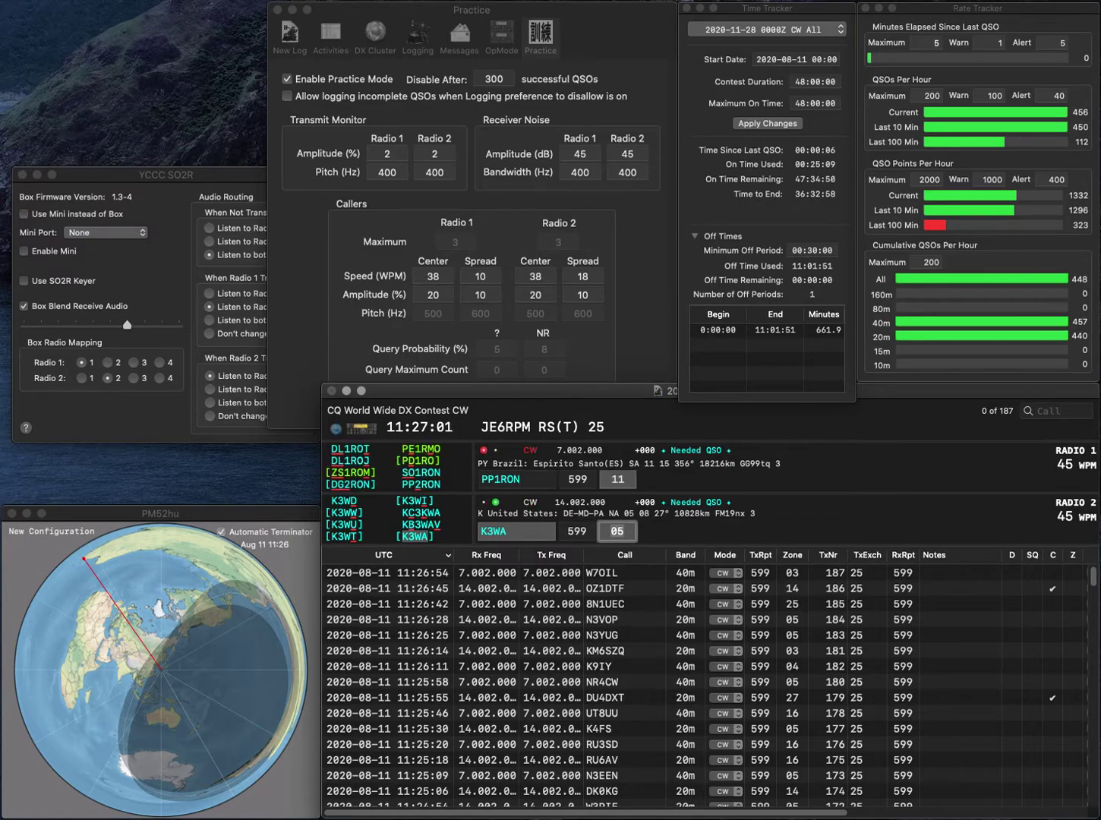
pyautogui.press('Return')
# - Correct the call on Radio 1 to PP2RON and resend the exchange
pyautogui.press('space')
pyautogui.press('Up')
pyautogui.press('Right')
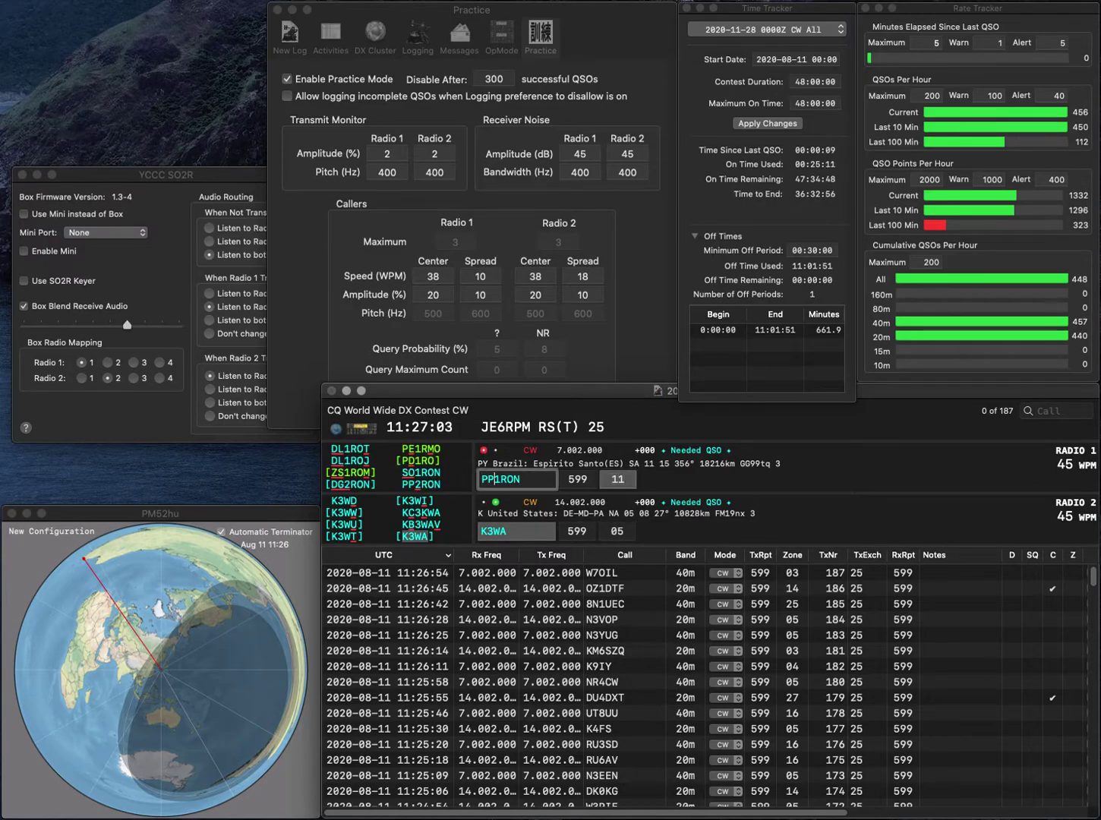
pyautogui.press('Right')
pyautogui.press('Right')
pyautogui.press('BackSpace')
pyautogui.write('2')
pyautogui.press('Down')
pyautogui.press('Return')
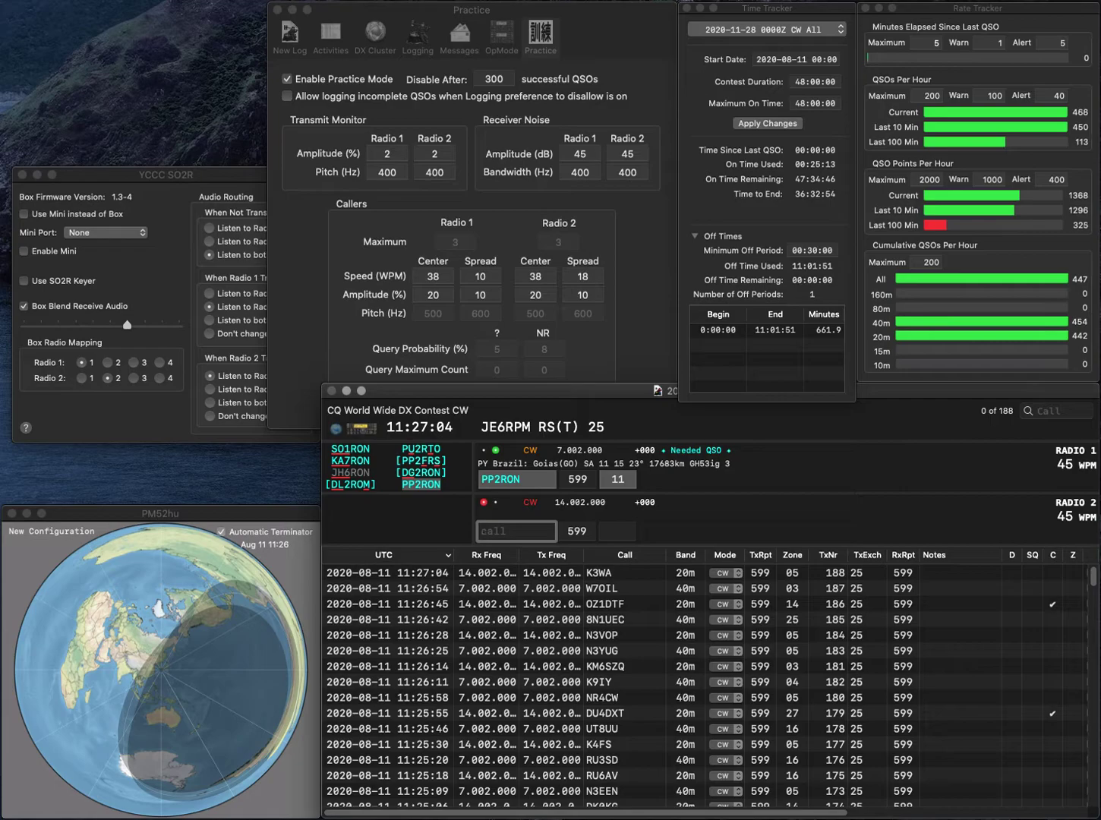
pyautogui.write('NF0B')
pyautogui.press('Return')
pyautogui.press('Up')
pyautogui.press('Tab')
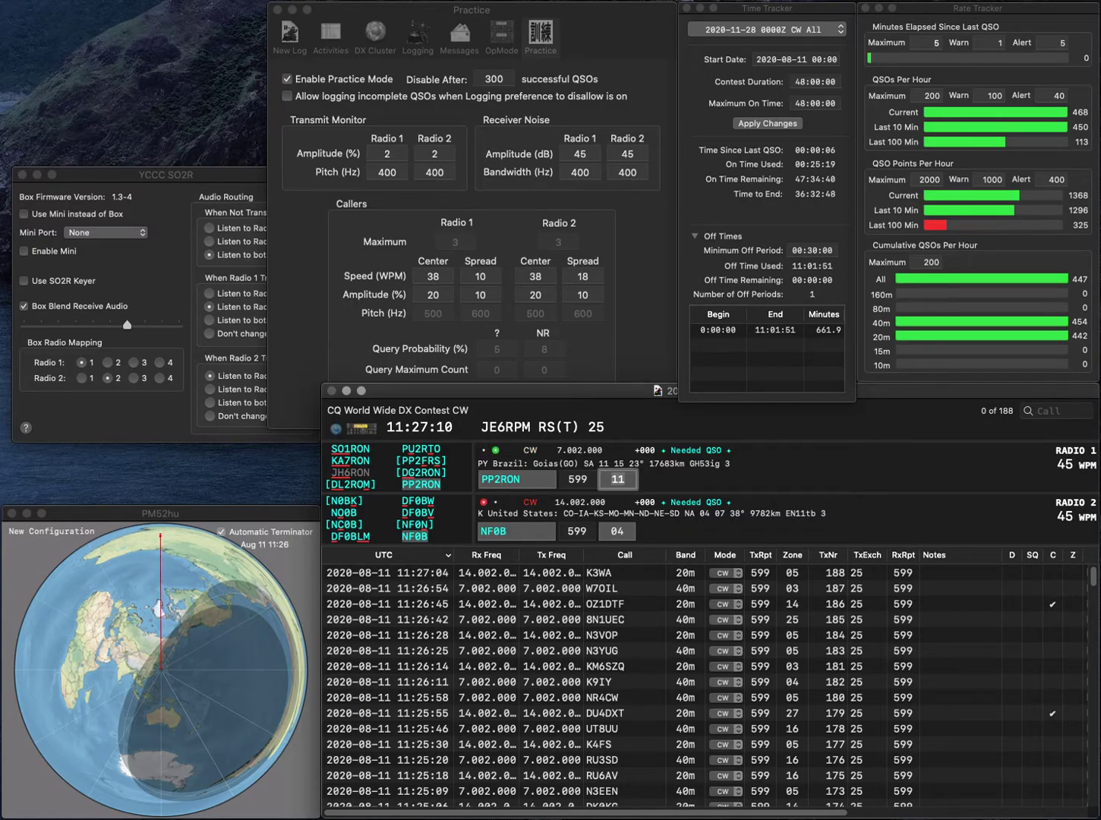
pyautogui.press('Return')
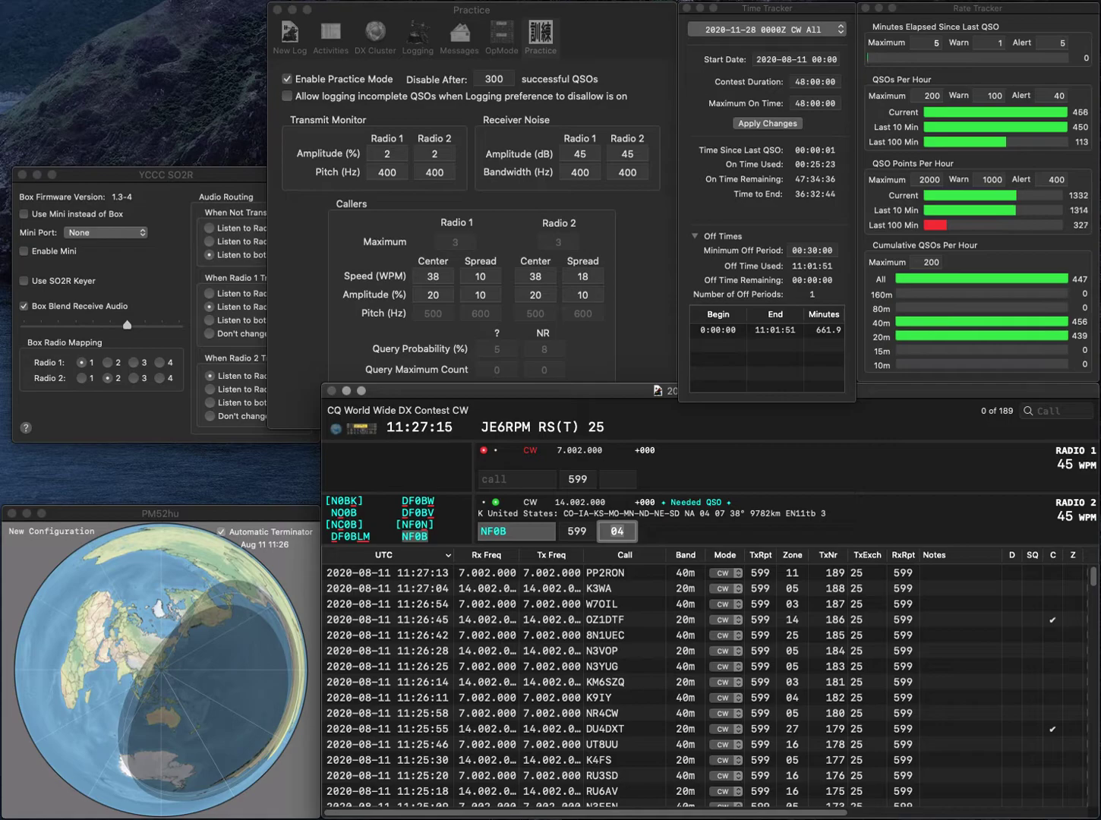
# - Log NF0B on Radio 2, and enter caller K8RD on Radio 1 and send it the exchange
pyautogui.press('Return')
pyautogui.write('K8RD')
pyautogui.press('Return')
pyautogui.write('KE2')
pyautogui.write('V')
pyautogui.press('Left')
pyautogui.press('Left')
pyautogui.press('Left')
pyautogui.press('BackSpace')
pyautogui.write('X')
pyautogui.press('Return')
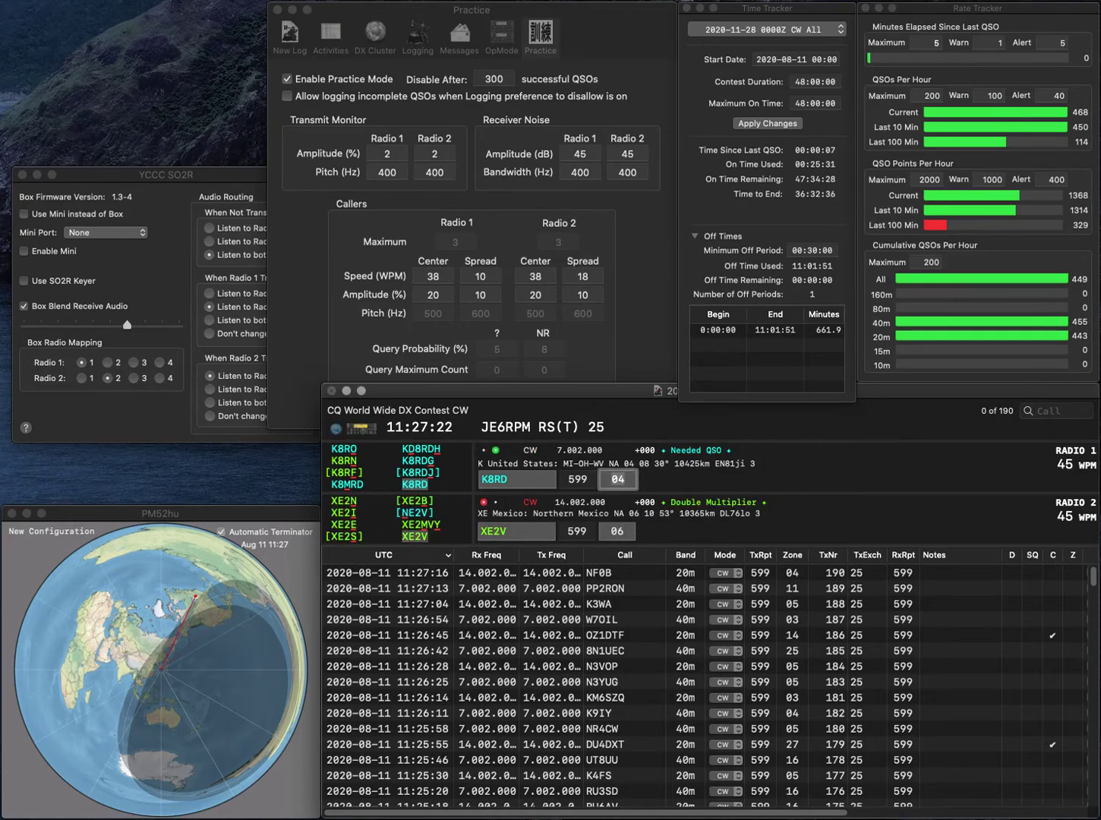
pyautogui.press('Return')
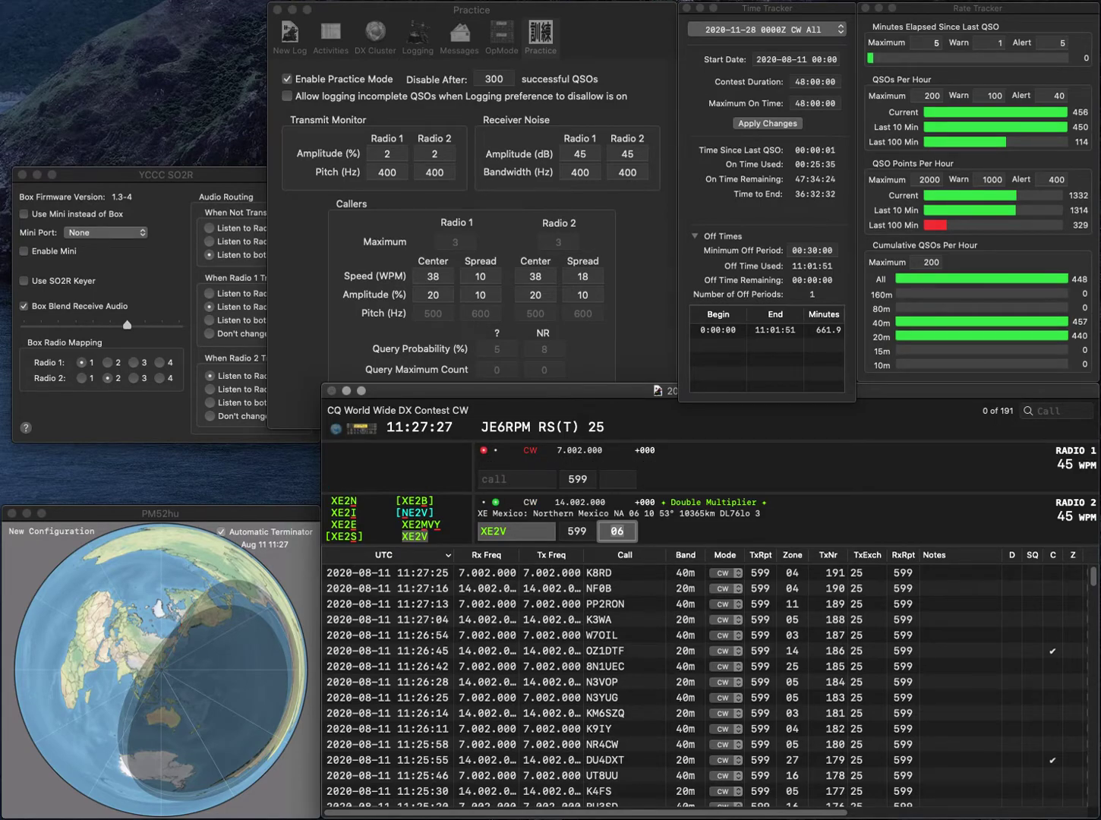
# - Log XE2V on Radio 2, and enter caller SM4MXR on Radio 1 and send it the exchange
pyautogui.write('SM')
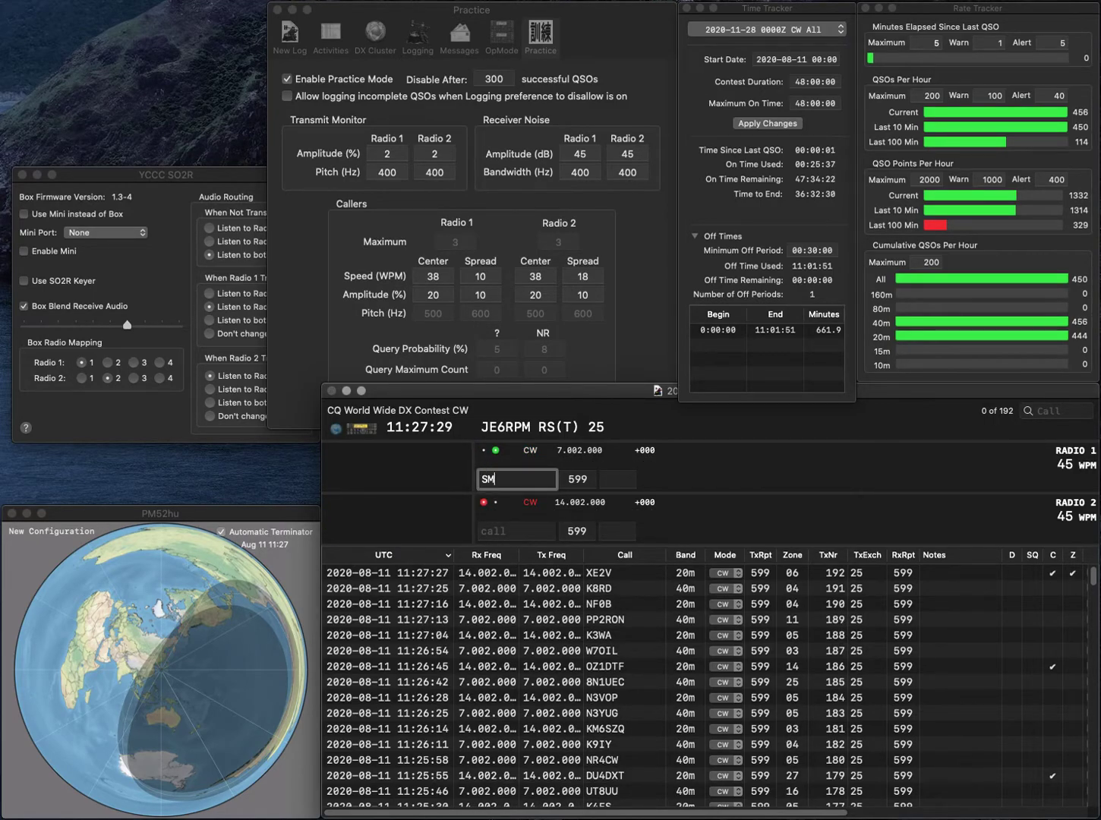
pyautogui.write('4MXR')
pyautogui.press('Return')
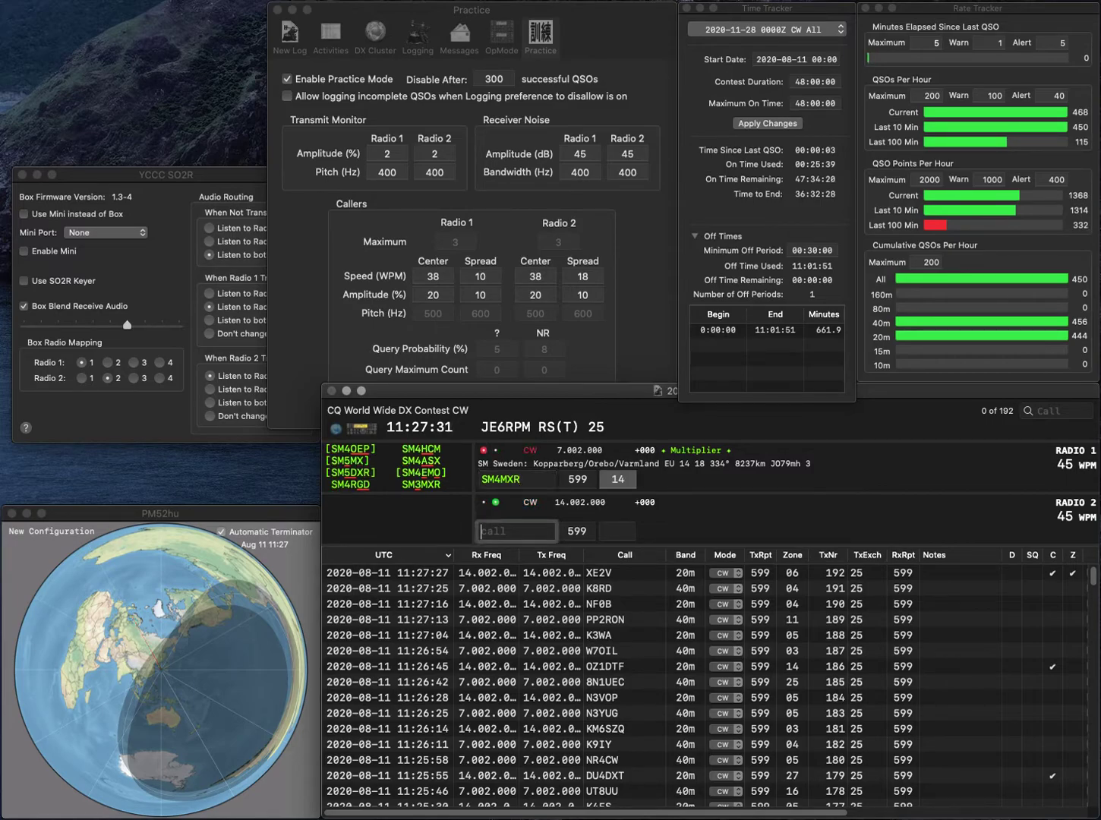
pyautogui.write('DF3OL')
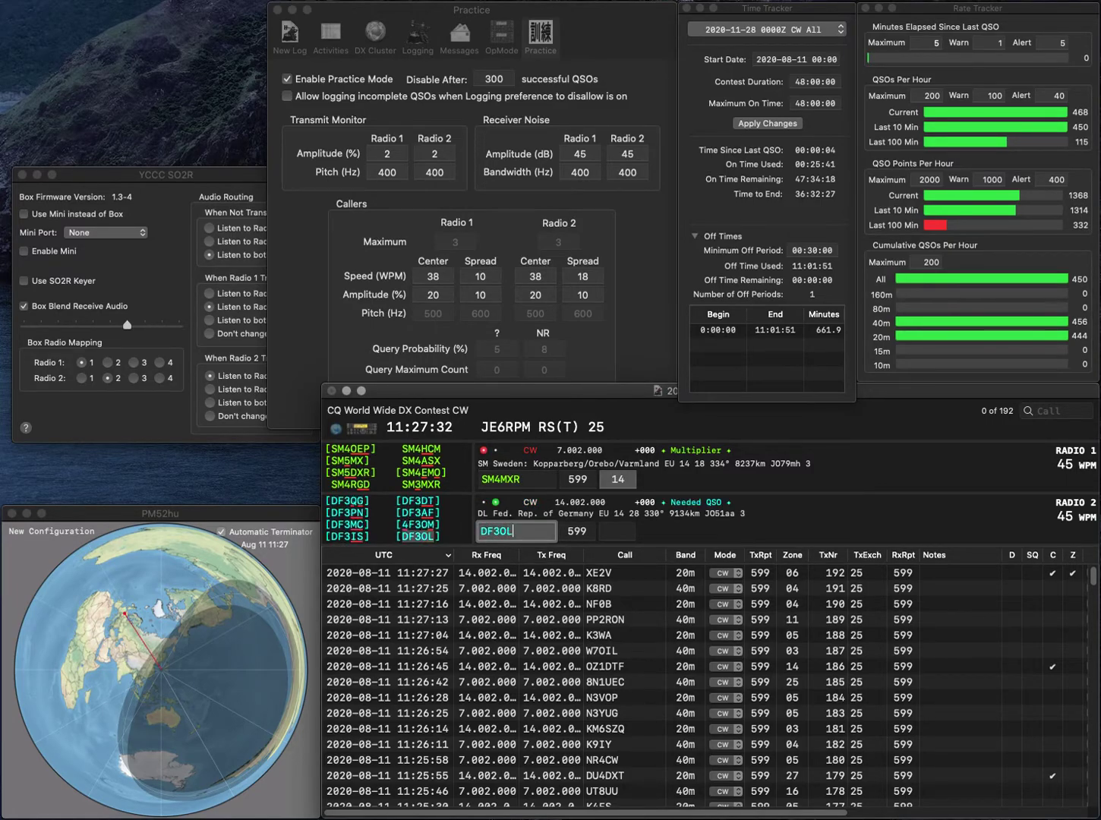
pyautogui.press('Return')
pyautogui.press('Up')
pyautogui.press('Right')
pyautogui.press('Right')
pyautogui.press('Right')
pyautogui.press('BackSpace')
pyautogui.write('3')
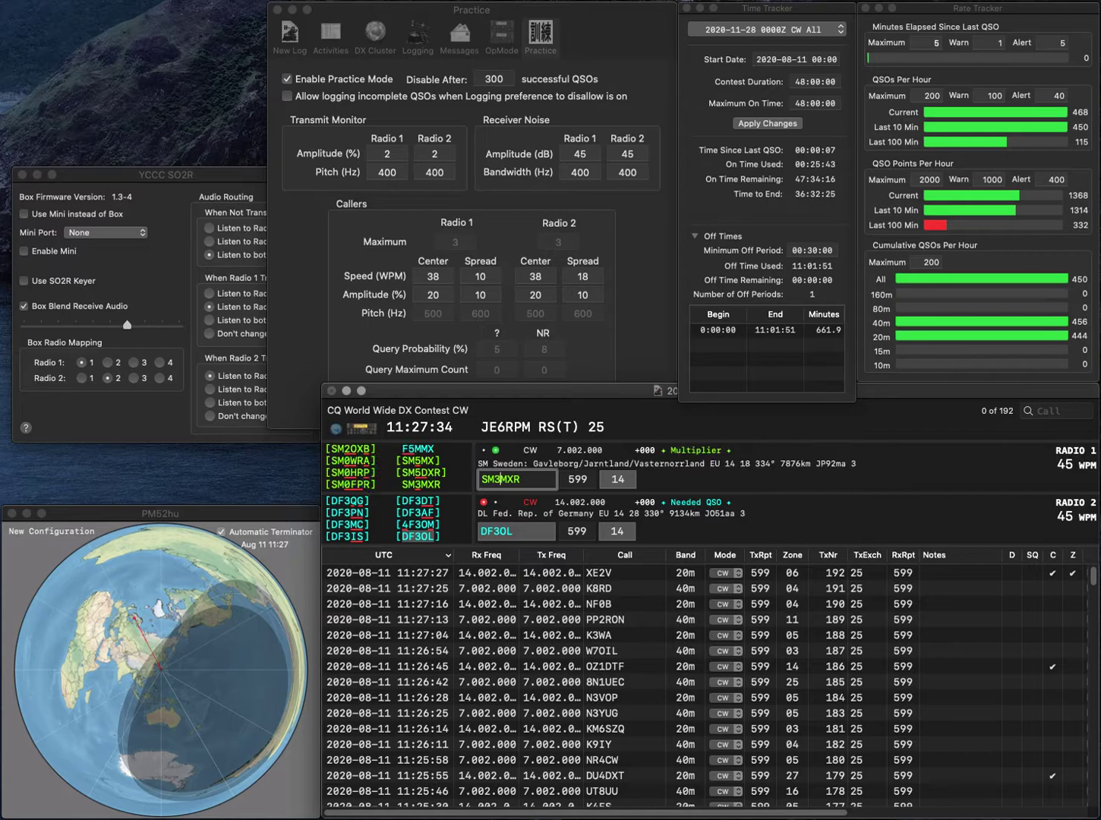
pyautogui.press('Return')
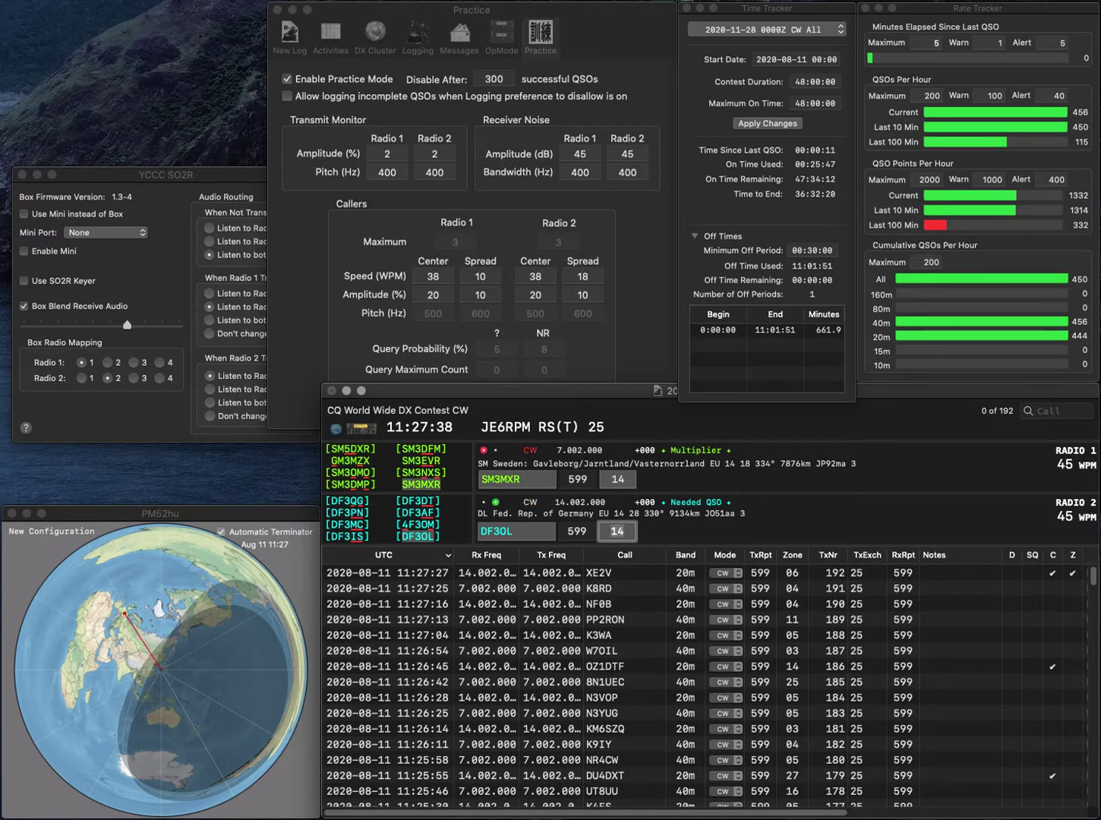
# - Log DF3OL on Radio 2 and SM3MXR on Radio 1, and enter caller W1SWM on Radio 2 and send it the exchange
pyautogui.press('Return')
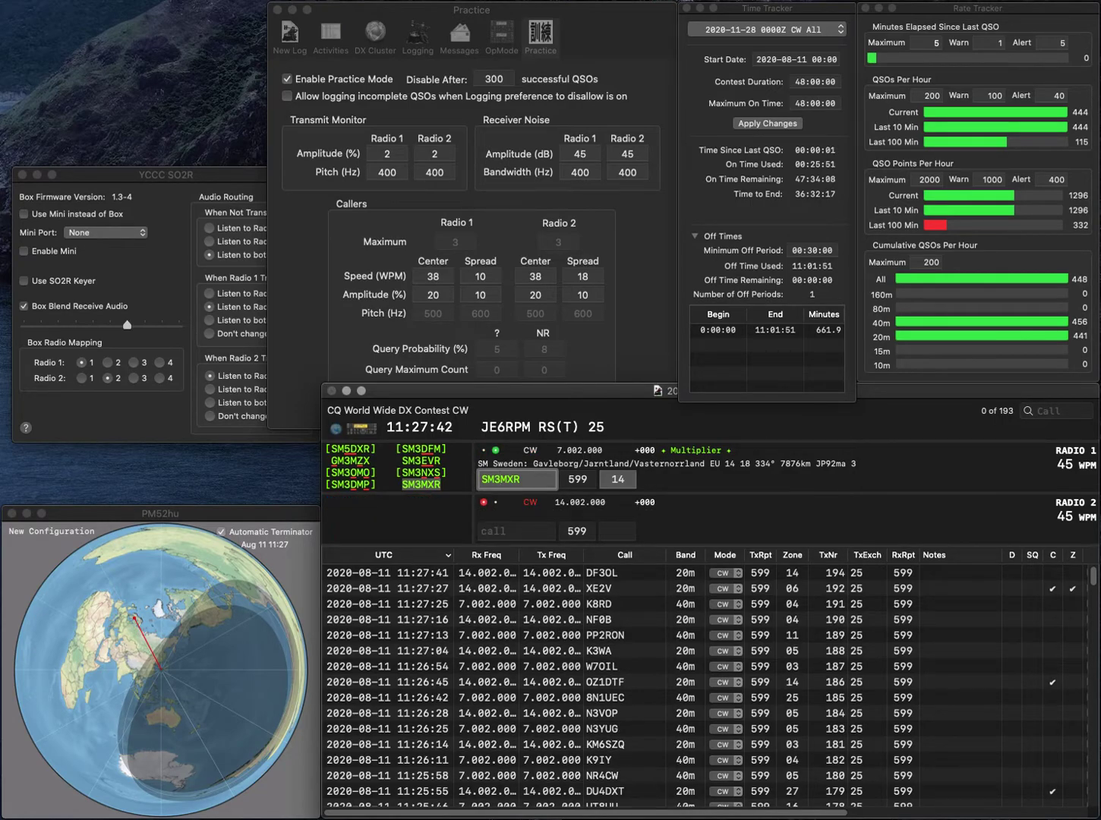
pyautogui.press('Return')
pyautogui.write('W1SWM')
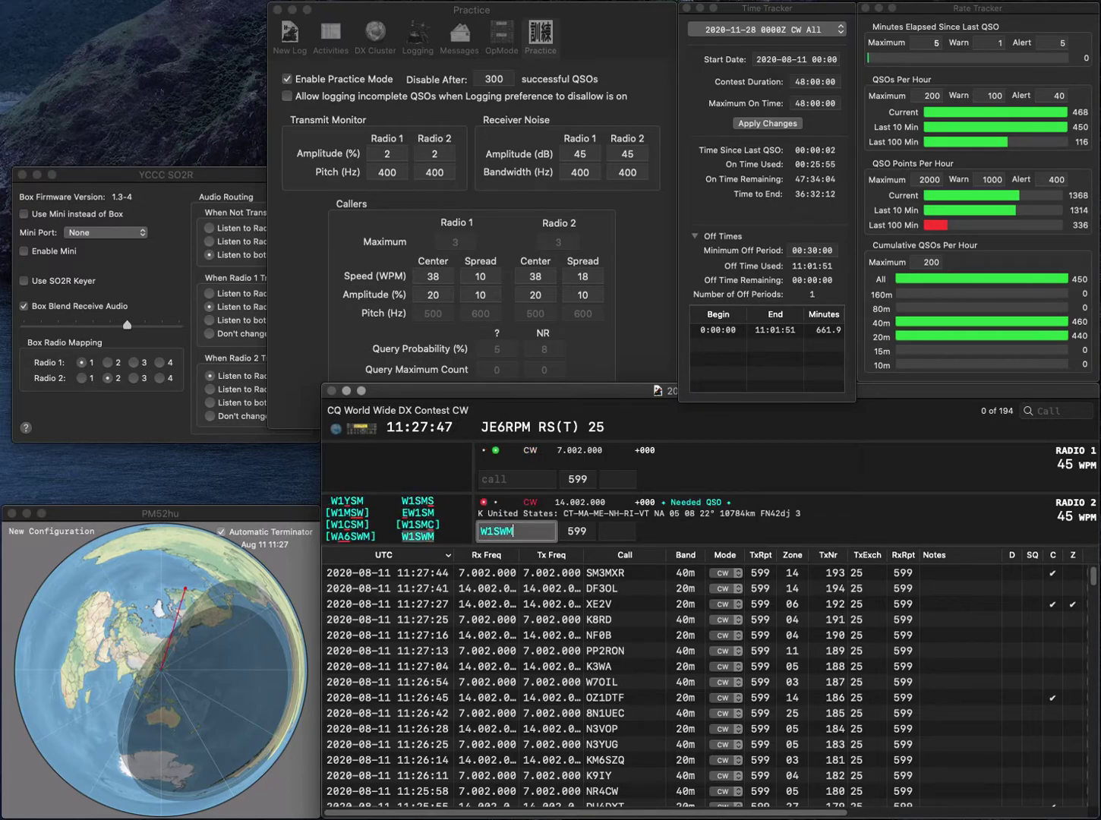
pyautogui.press('Return')
pyautogui.write('KQ')
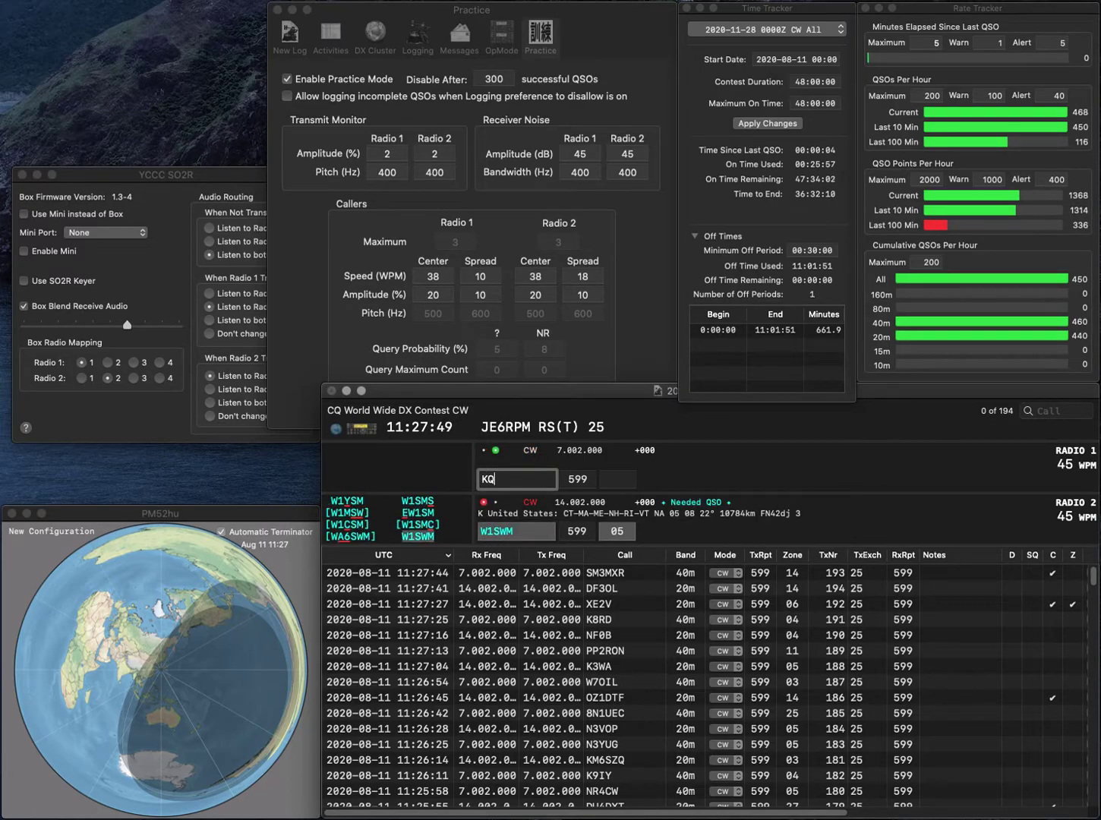
pyautogui.write('YG4')
pyautogui.press('Return')
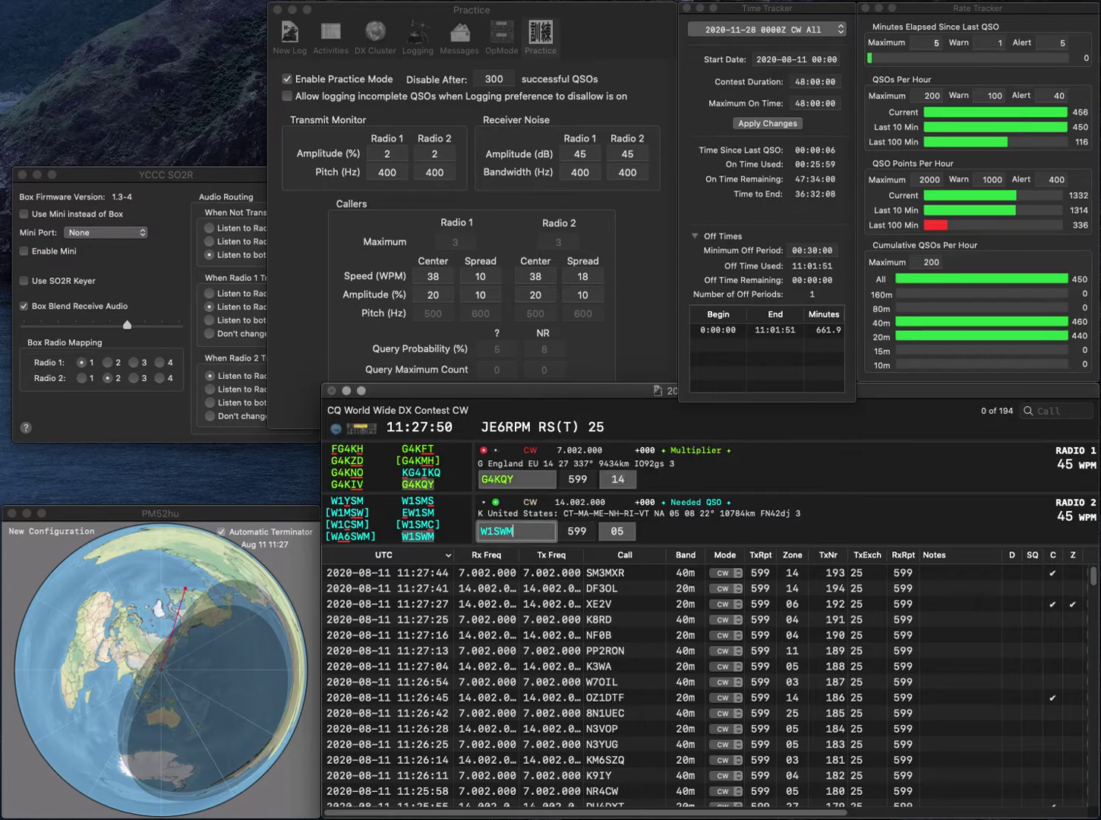
pyautogui.press('Tab')
pyautogui.press('Return')
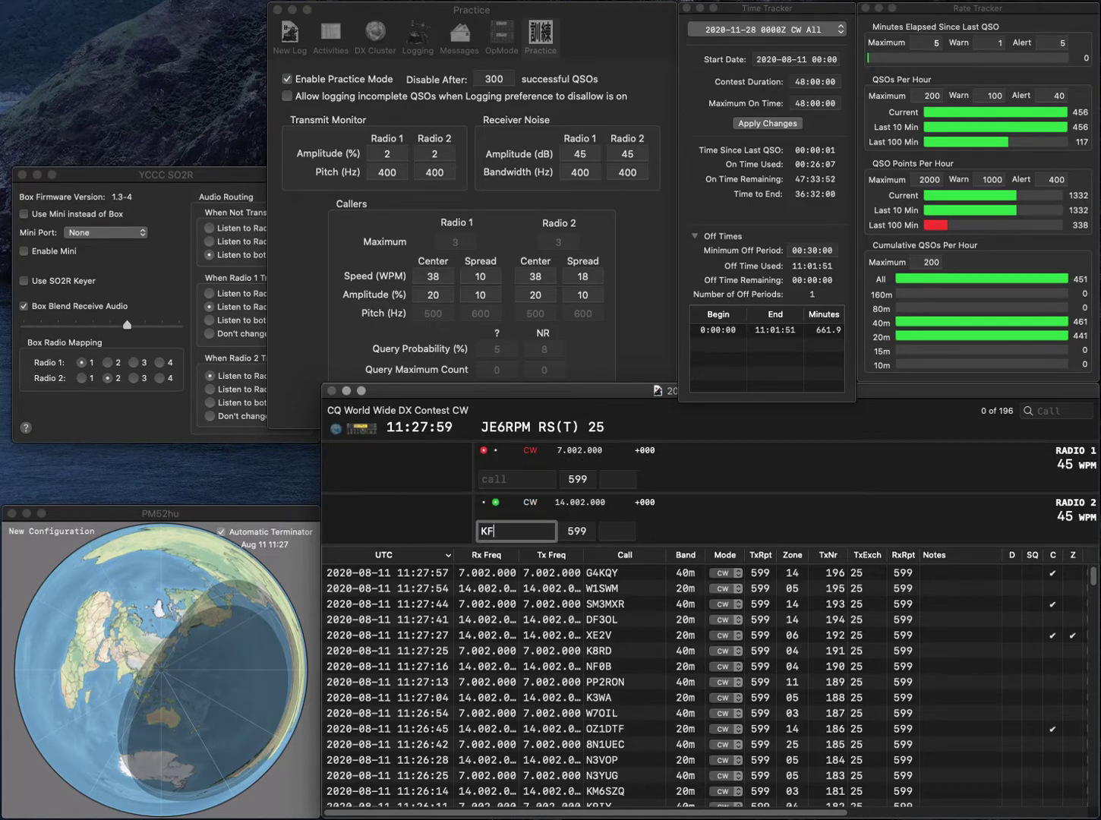
pyautogui.write('5GTX')
pyautogui.press('Return')
pyautogui.write('3TN')
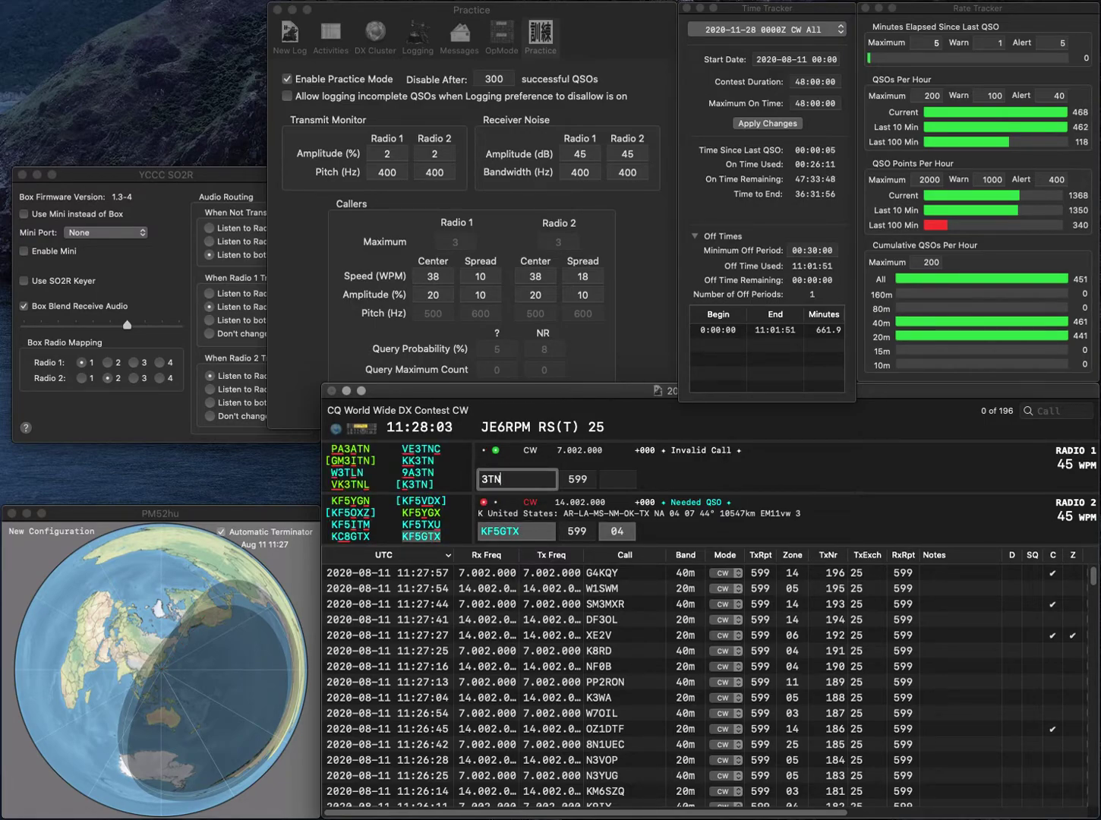
pyautogui.write('I')
pyautogui.write('G')
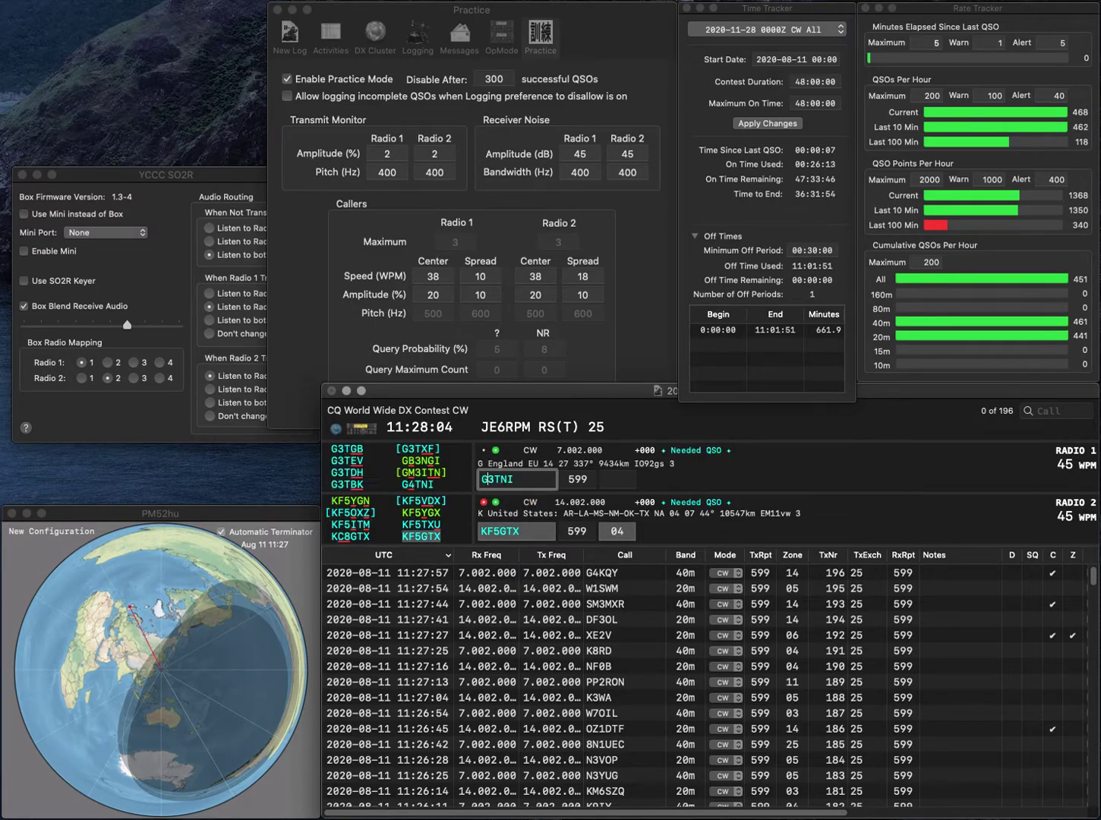
pyautogui.press('Return')
pyautogui.press('Up')
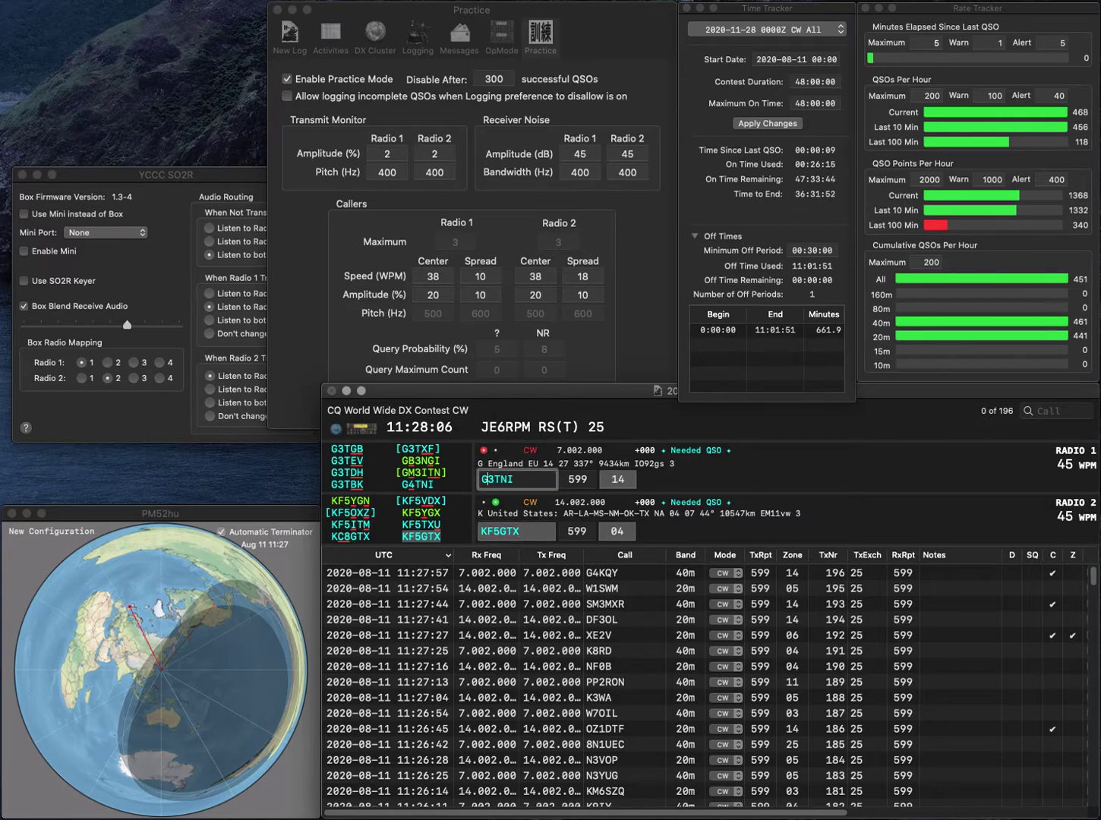
pyautogui.press('BackSpace')
pyautogui.write('K')
pyautogui.press('Down')
pyautogui.press('Return')
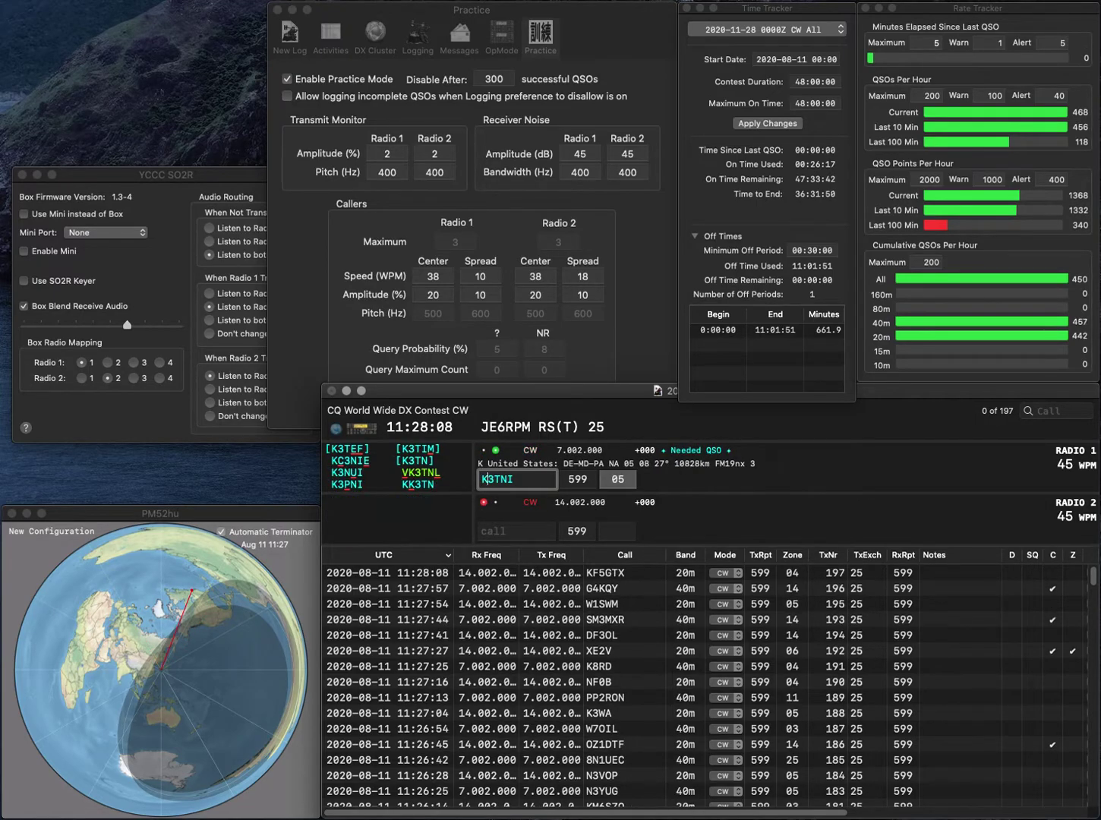
pyautogui.press('Delete')
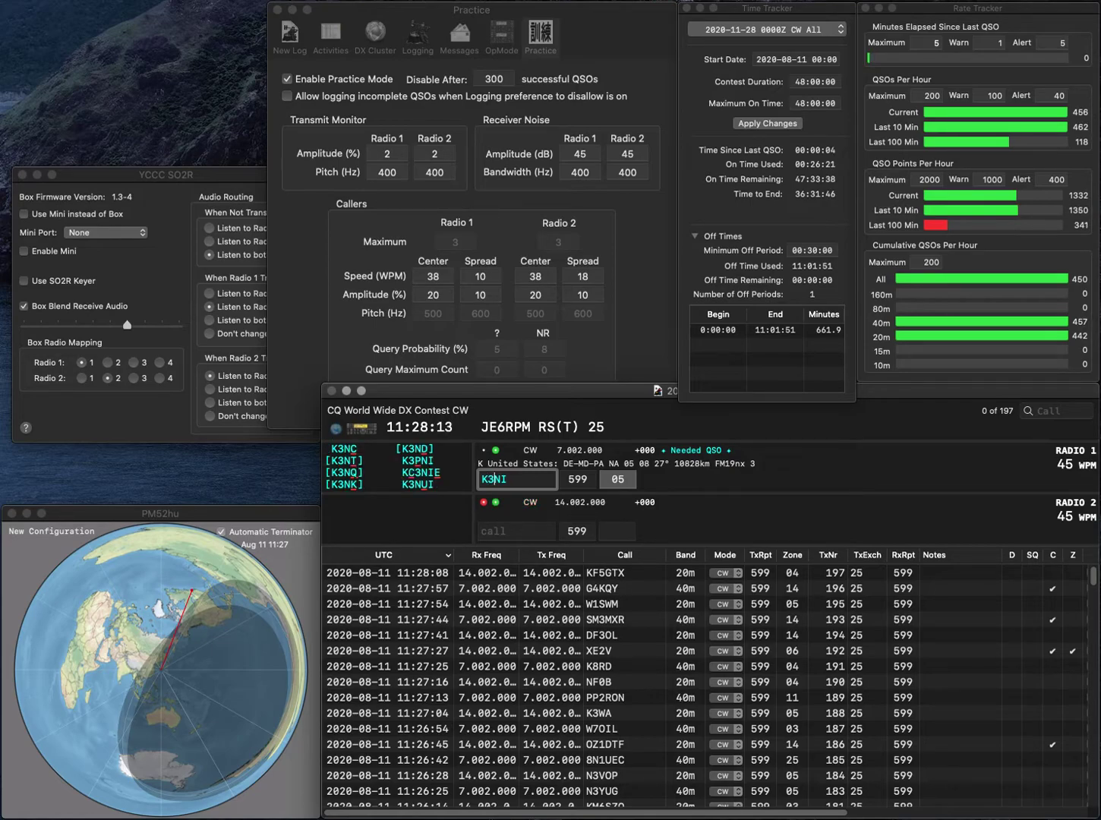
pyautogui.press('Return')
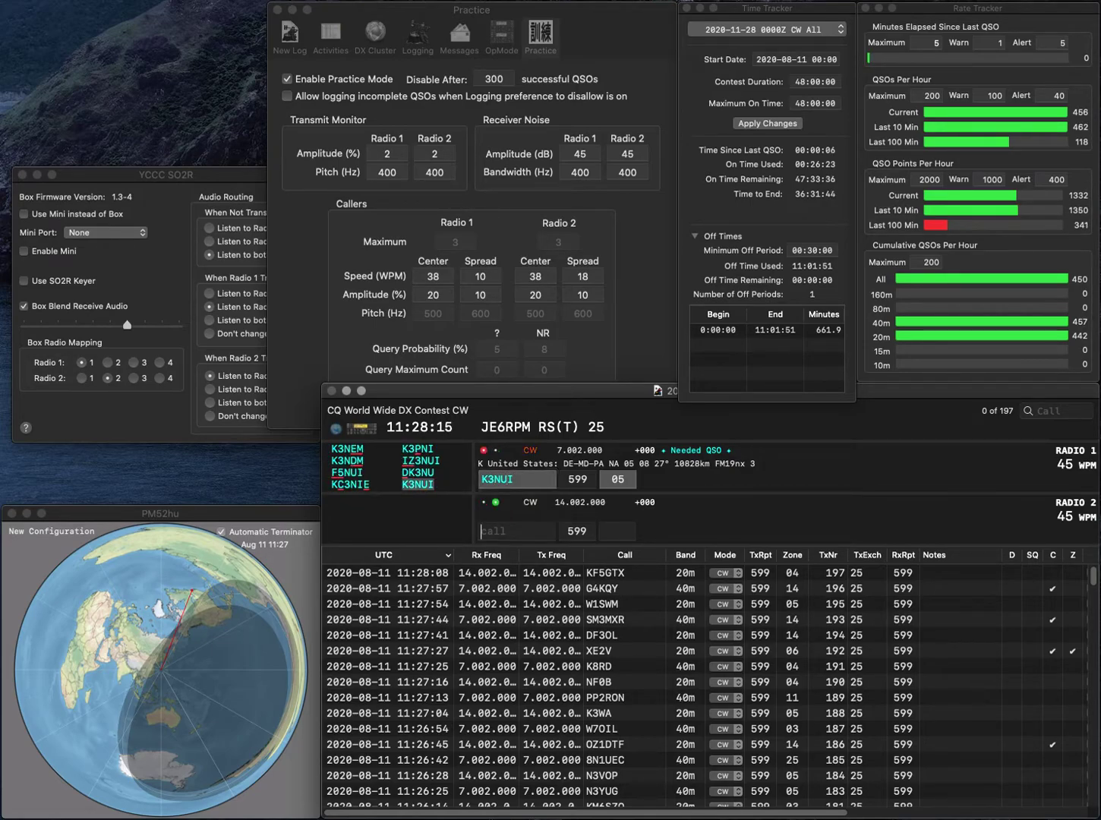
pyautogui.write('DL')
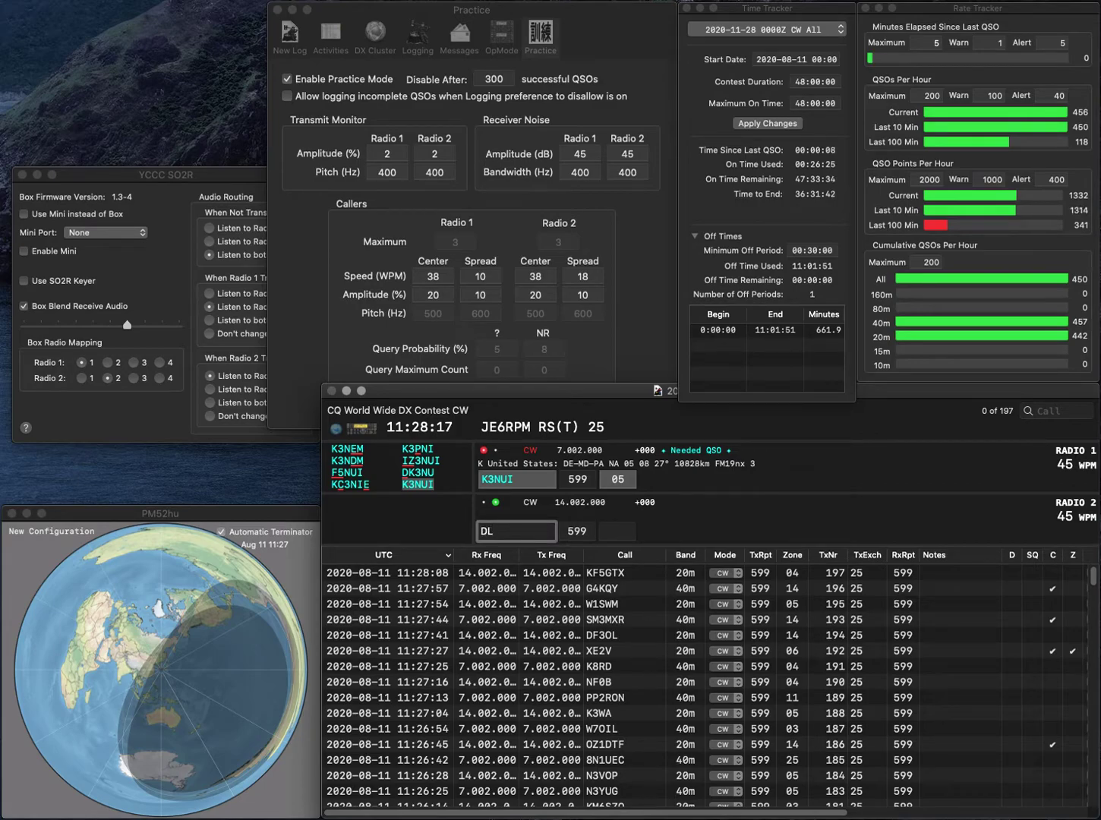
pyautogui.write('8')
pyautogui.write('GU')
pyautogui.press('Left')
pyautogui.press('Left')
pyautogui.press('BackSpace')
pyautogui.write('7')
pyautogui.press('Return')
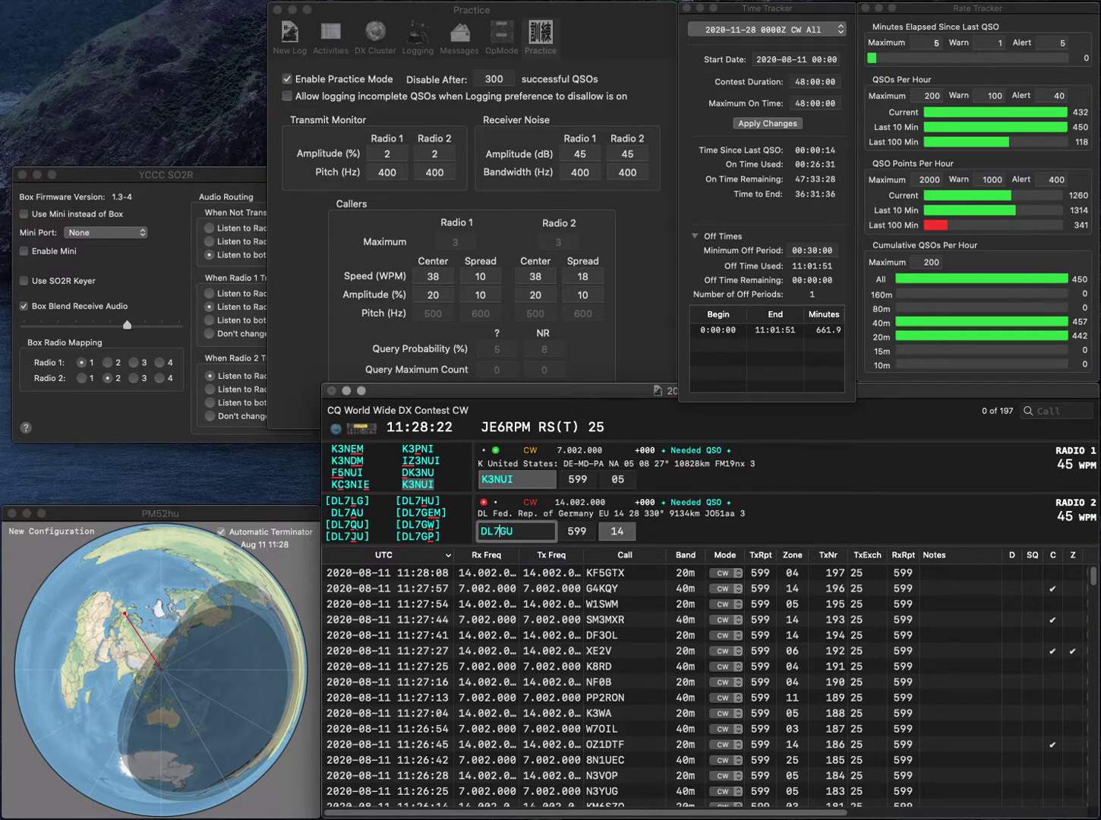
pyautogui.press('BackSpace')
pyautogui.write('8Z')
pyautogui.press('Delete')
pyautogui.press('Return')
# - Enter caller DK7SS on Radio 1 and send it the exchange, and log DL8ZU on Radio 2 and DK7SS on Radio 1
pyautogui.write('DL')
pyautogui.press('BackSpace')
pyautogui.write('KSS')
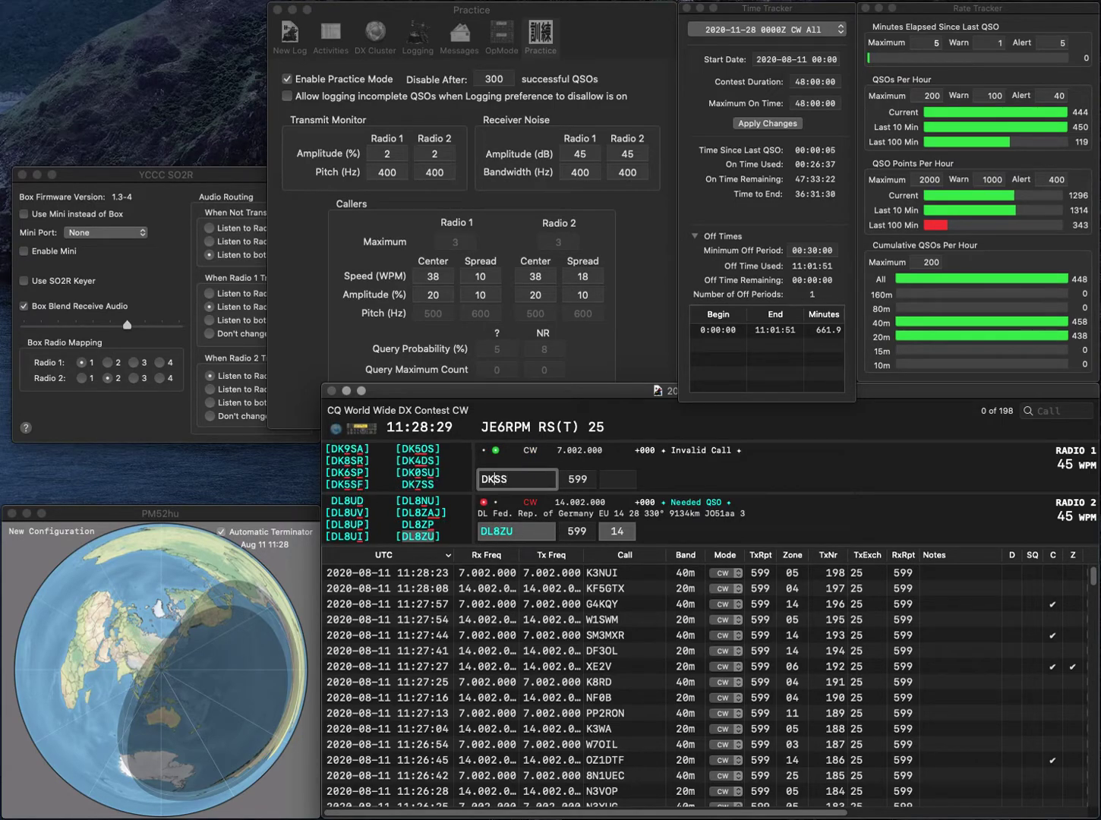
pyautogui.write('7')
pyautogui.press('Return')
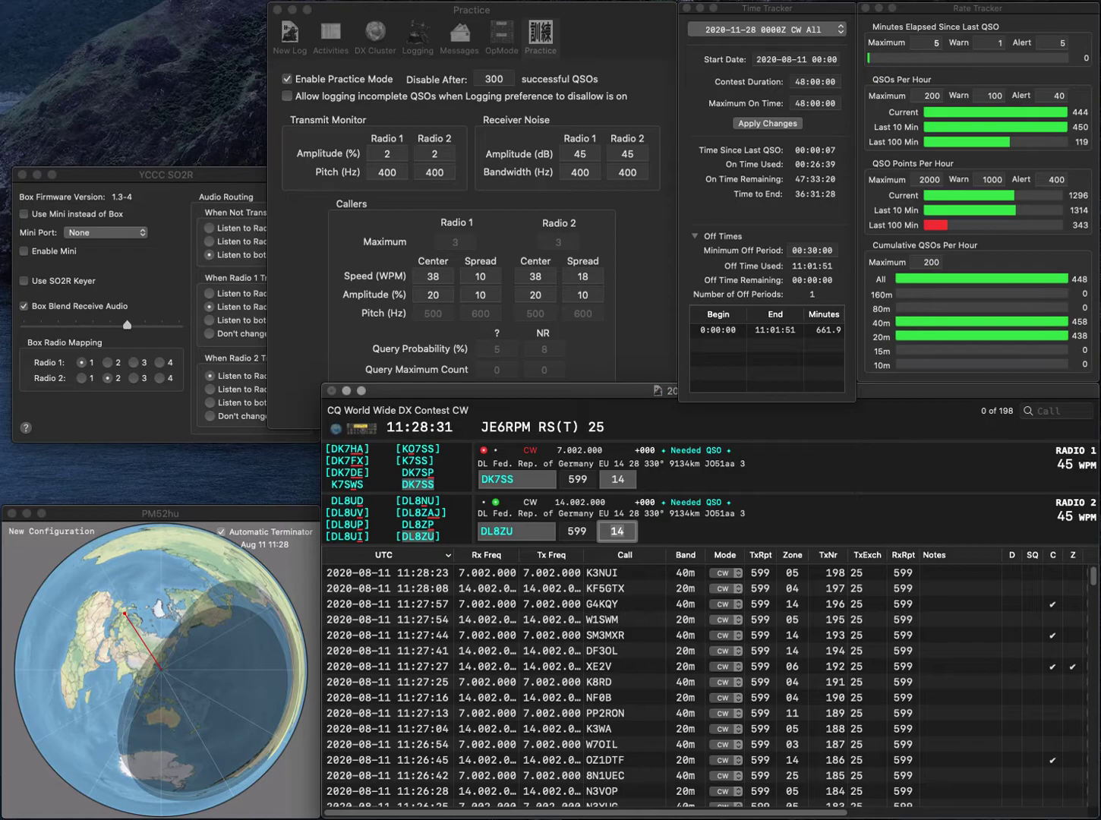
pyautogui.press('Return')
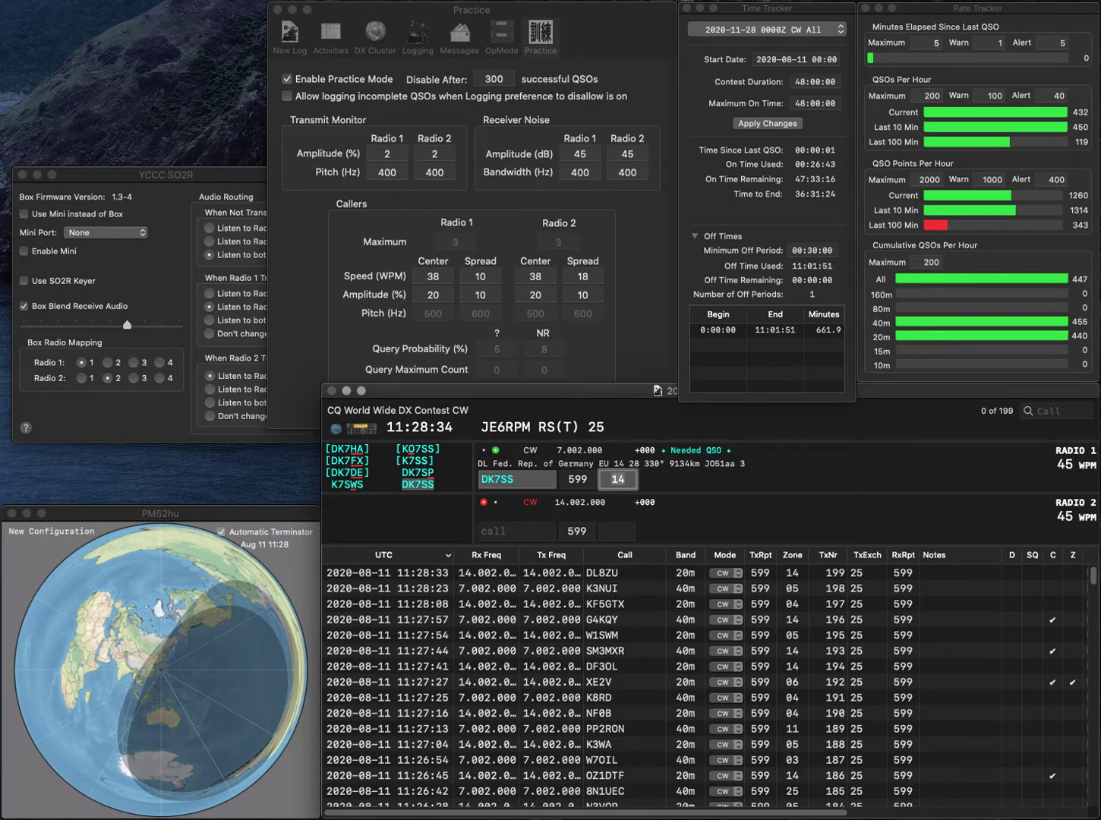
pyautogui.press('Return')
pyautogui.write('W3')
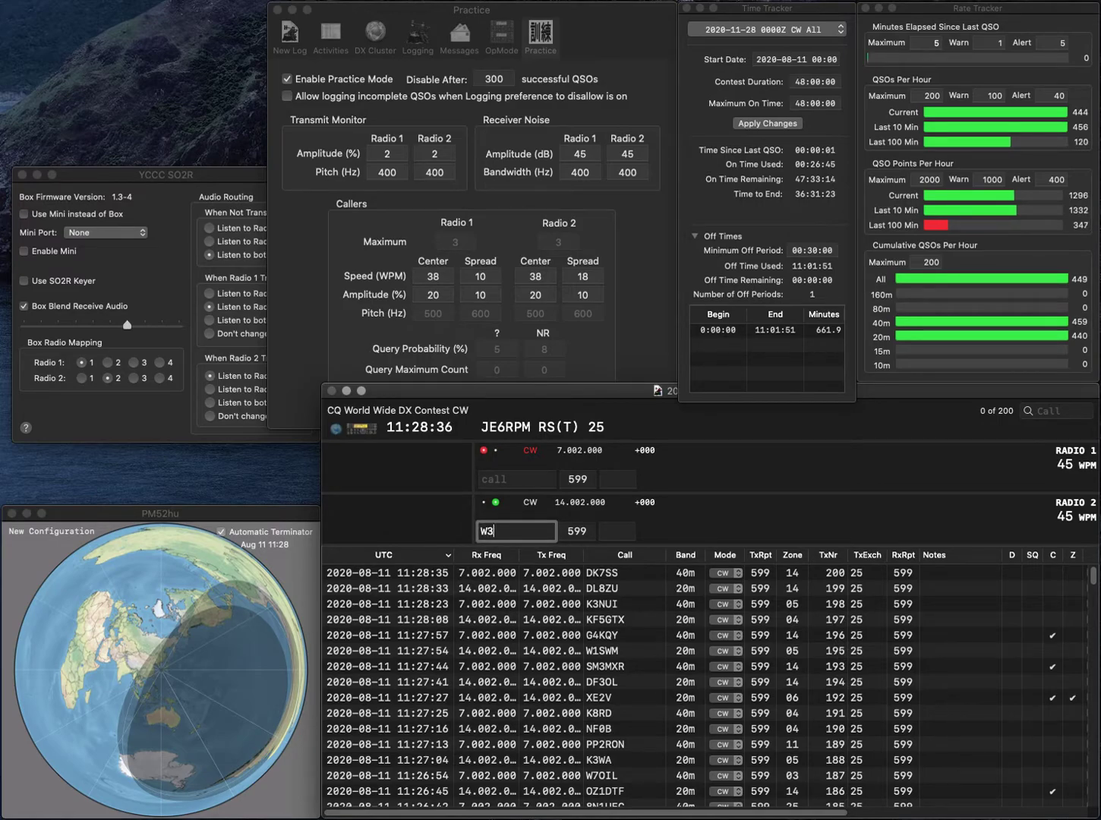
pyautogui.write('CF')
pyautogui.press('Return')
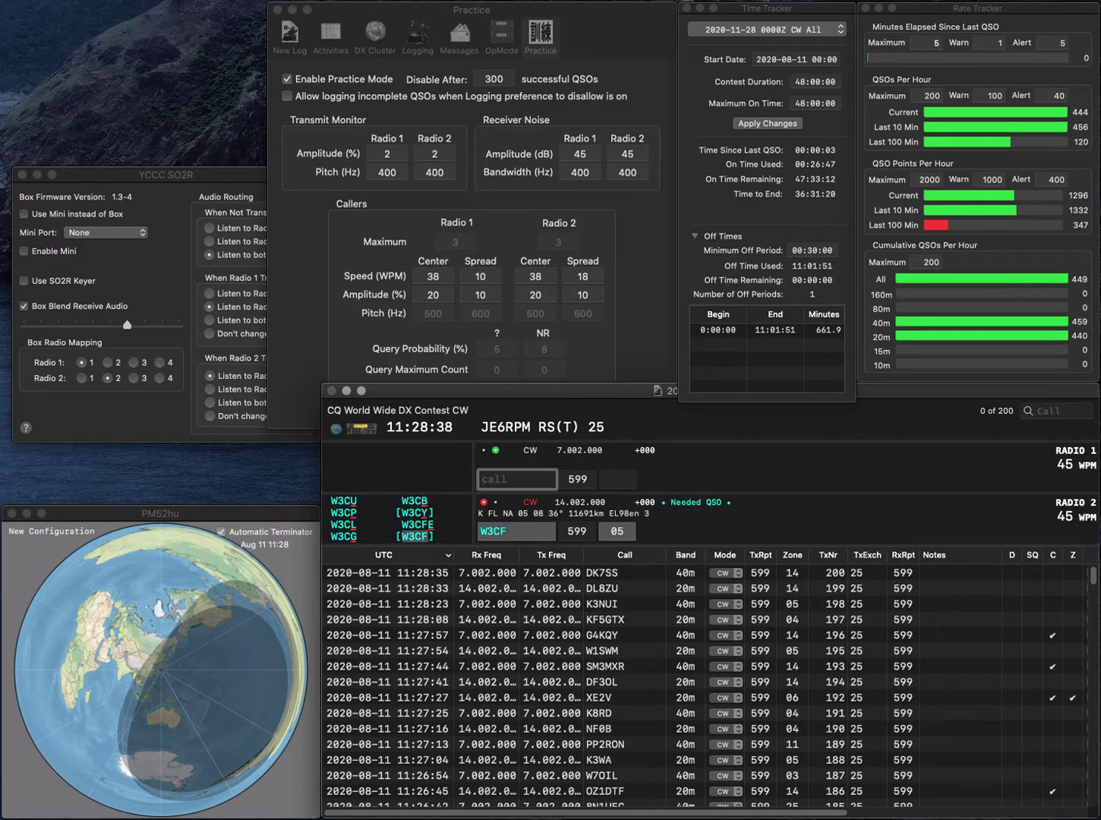
pyautogui.write('V27')
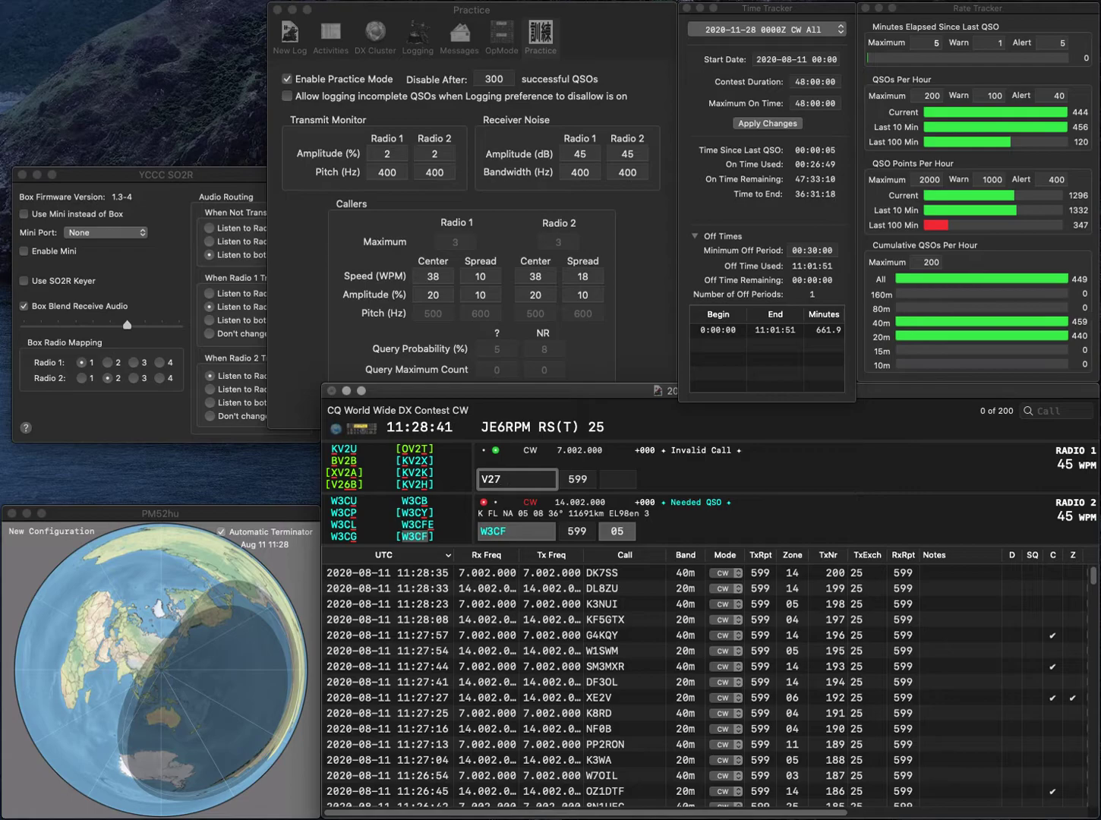
pyautogui.press('Return')
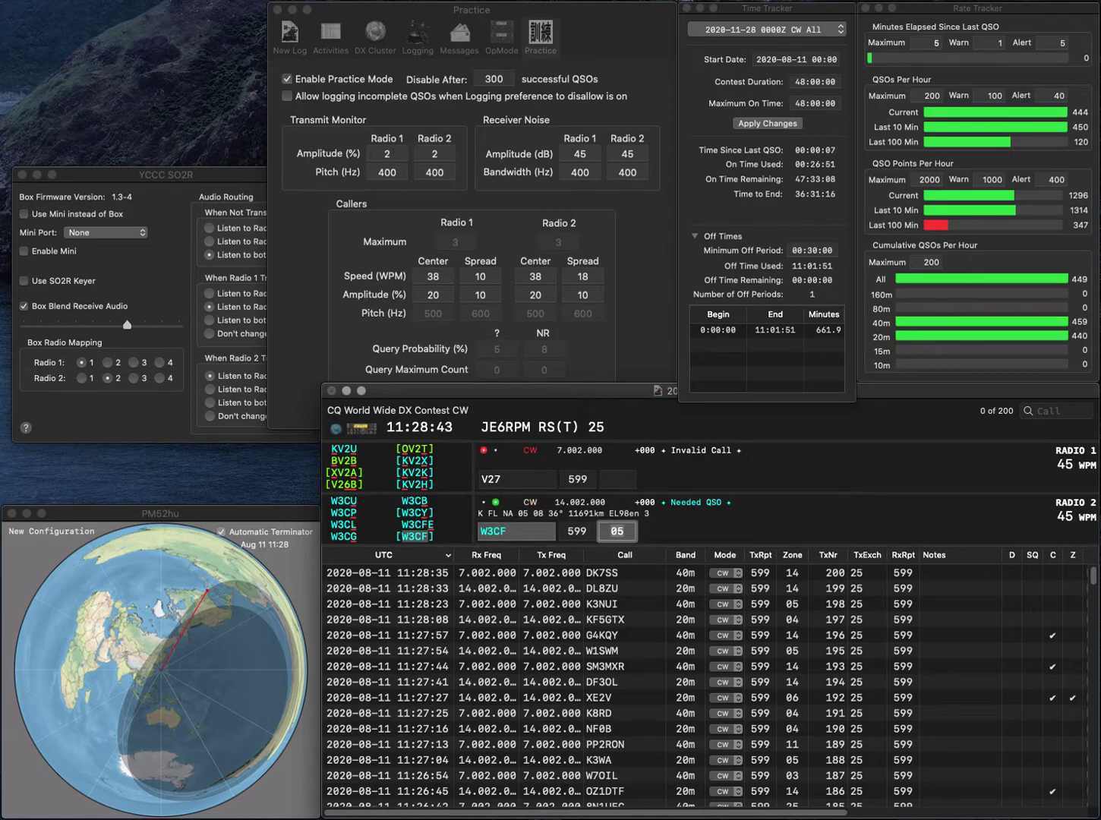
pyautogui.press('Return')
pyautogui.press('BackSpace')
pyautogui.press('BackSpace')
pyautogui.write('37')
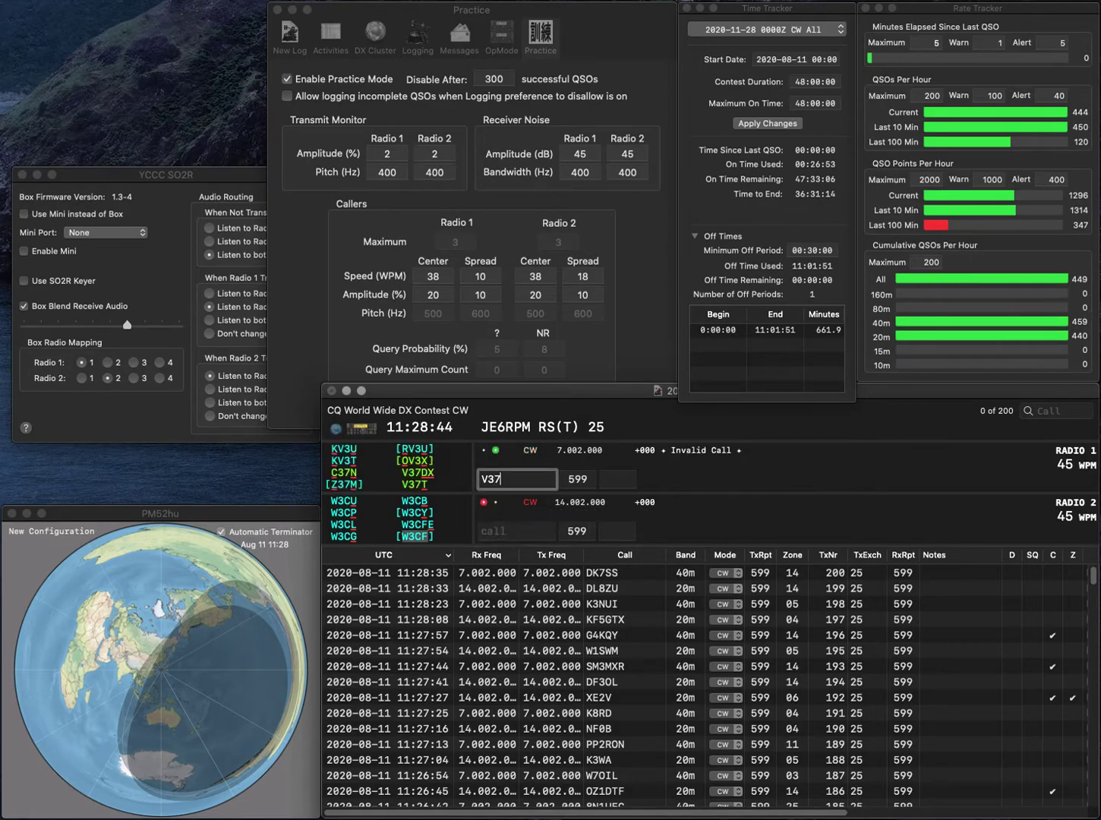
pyautogui.press('BackSpace')
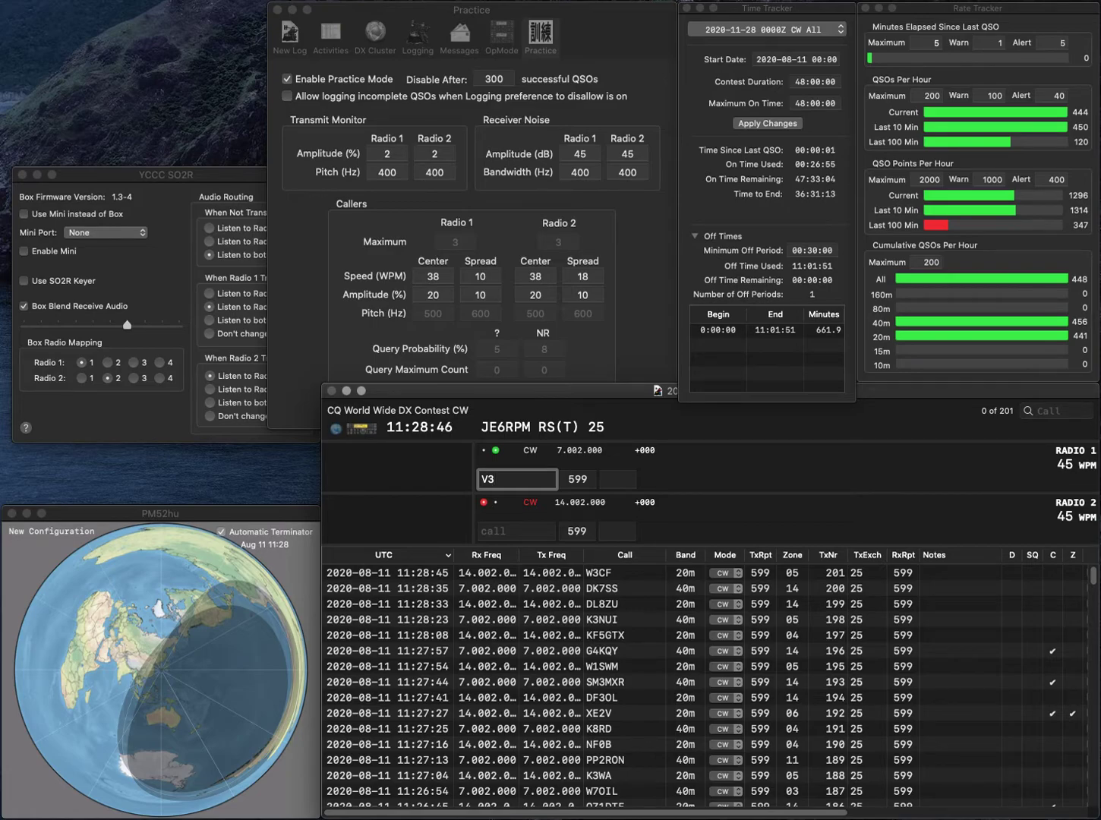
pyautogui.write('7DX')
pyautogui.press('Return')
# - Enter caller EA5ICL on Radio 2 and send it the exchange, and log V37DX on Radio 1 and EA5ICL on Radio 2
pyautogui.write('D')
pyautogui.write('AICL')
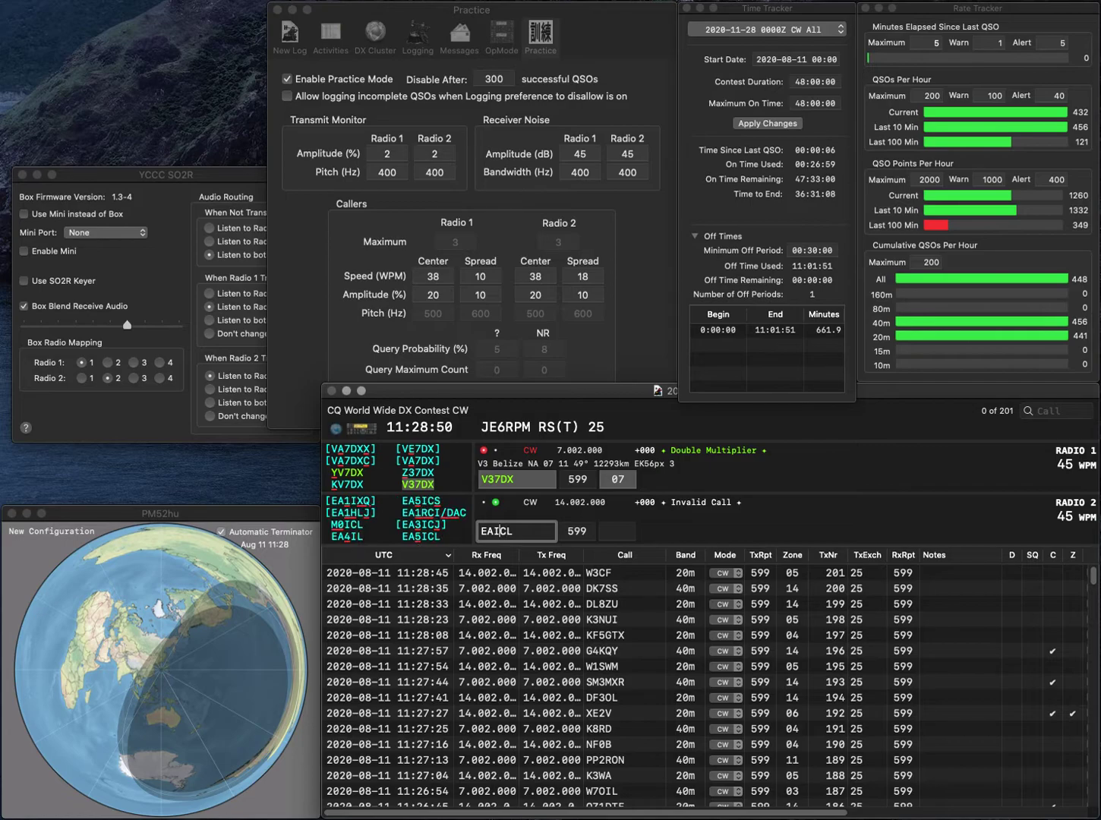
pyautogui.write('5')
pyautogui.press('Return')
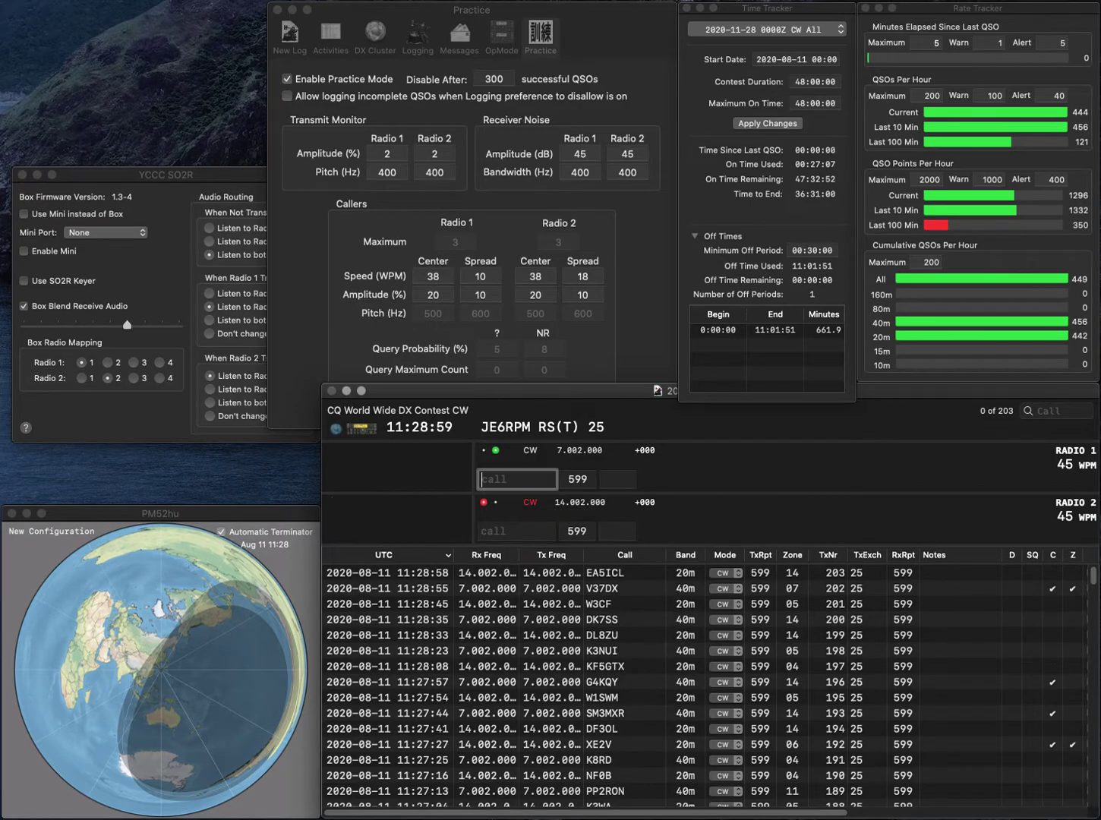
pyautogui.write('CHK')
pyautogui.press('Return')
pyautogui.write('DL6M')
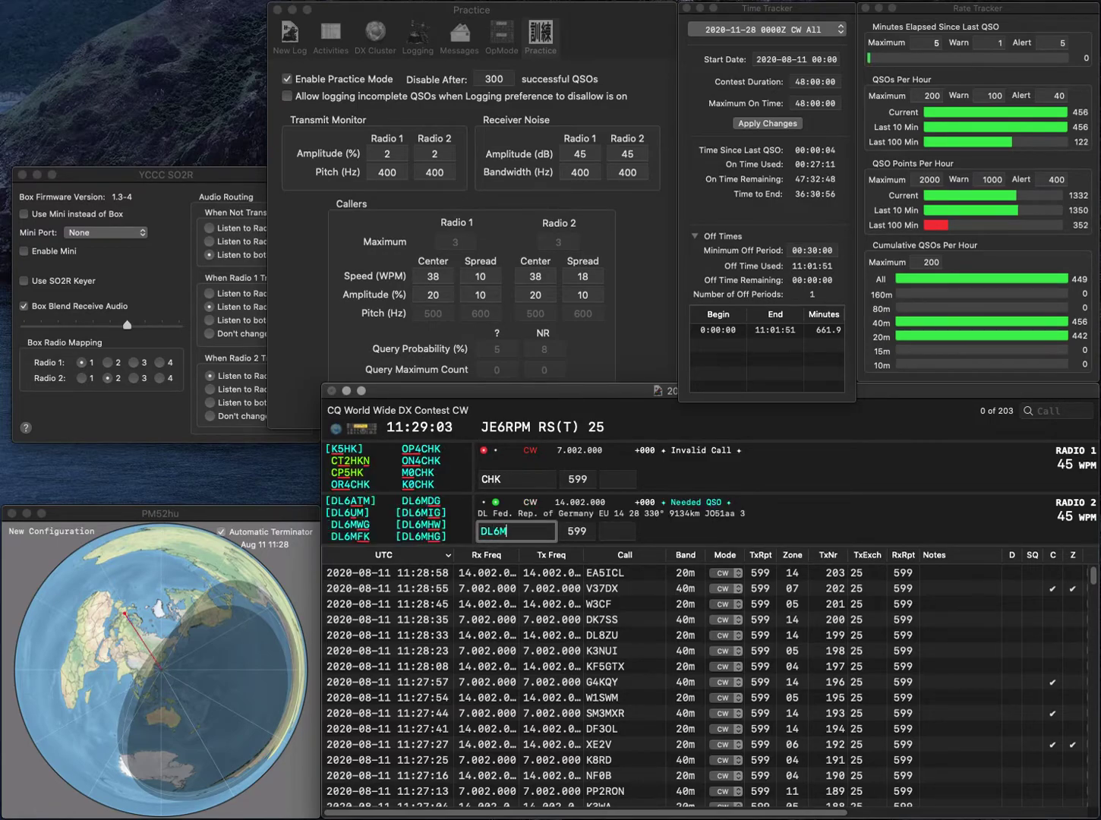
pyautogui.write('HW')
pyautogui.press('Return')
pyautogui.write('W0MHK')
pyautogui.press('Return')
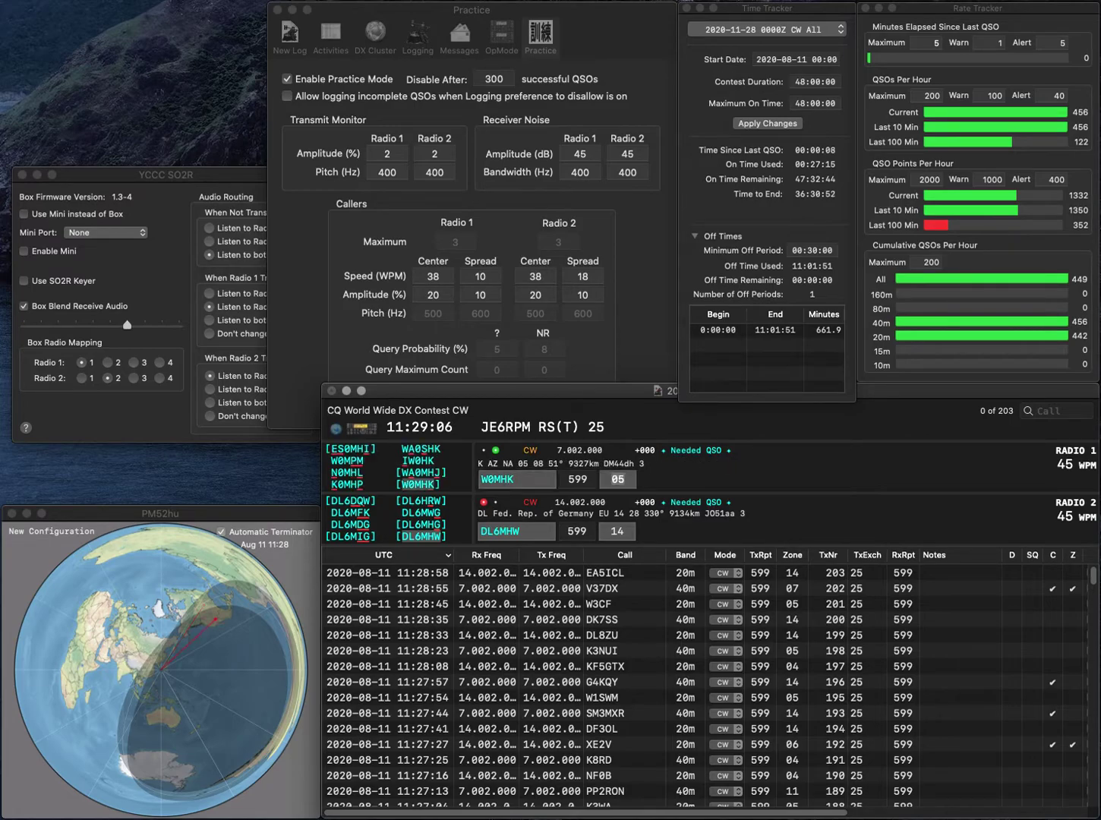
pyautogui.press('Tab')
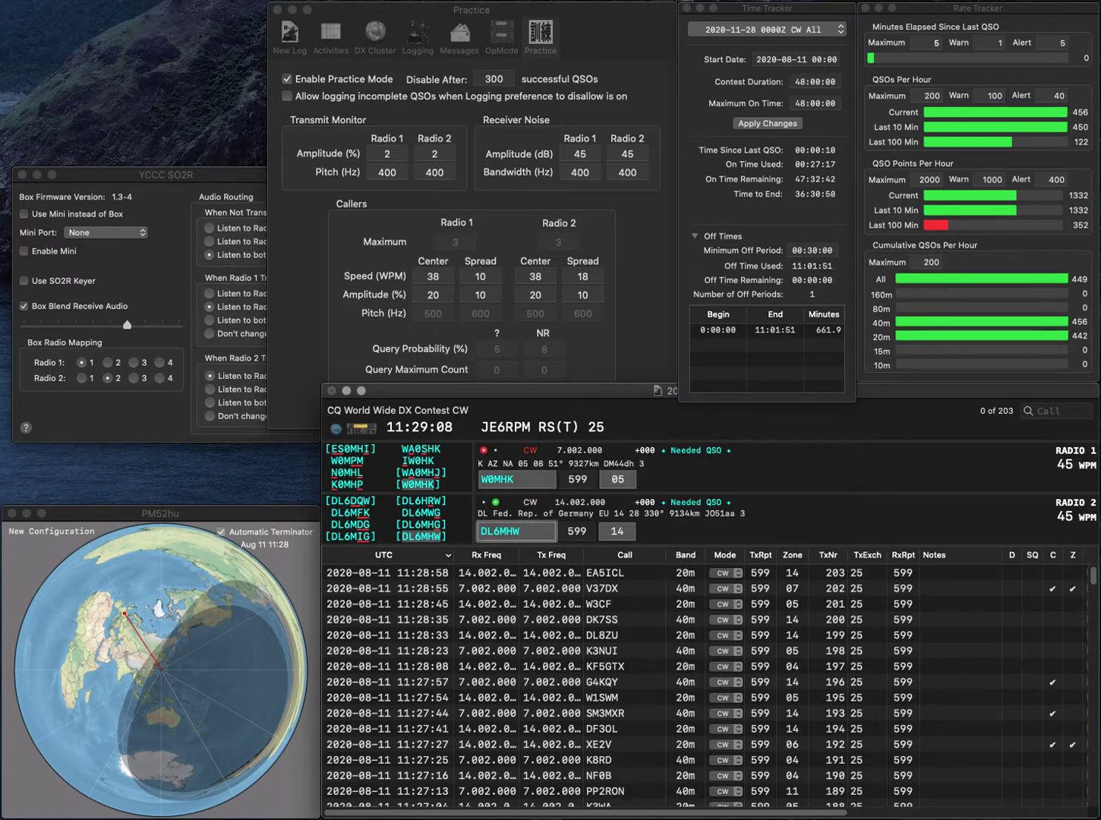
pyautogui.press('Return')
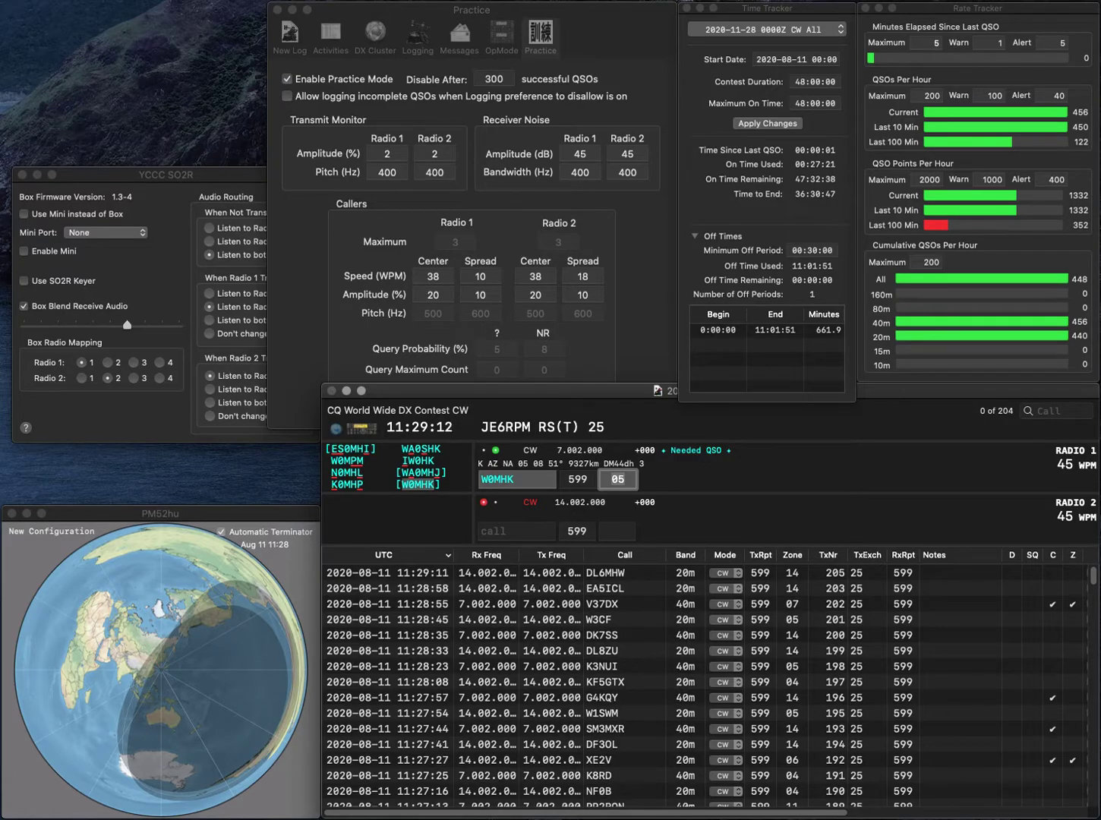
pyautogui.press('Return')
pyautogui.write('UA1')
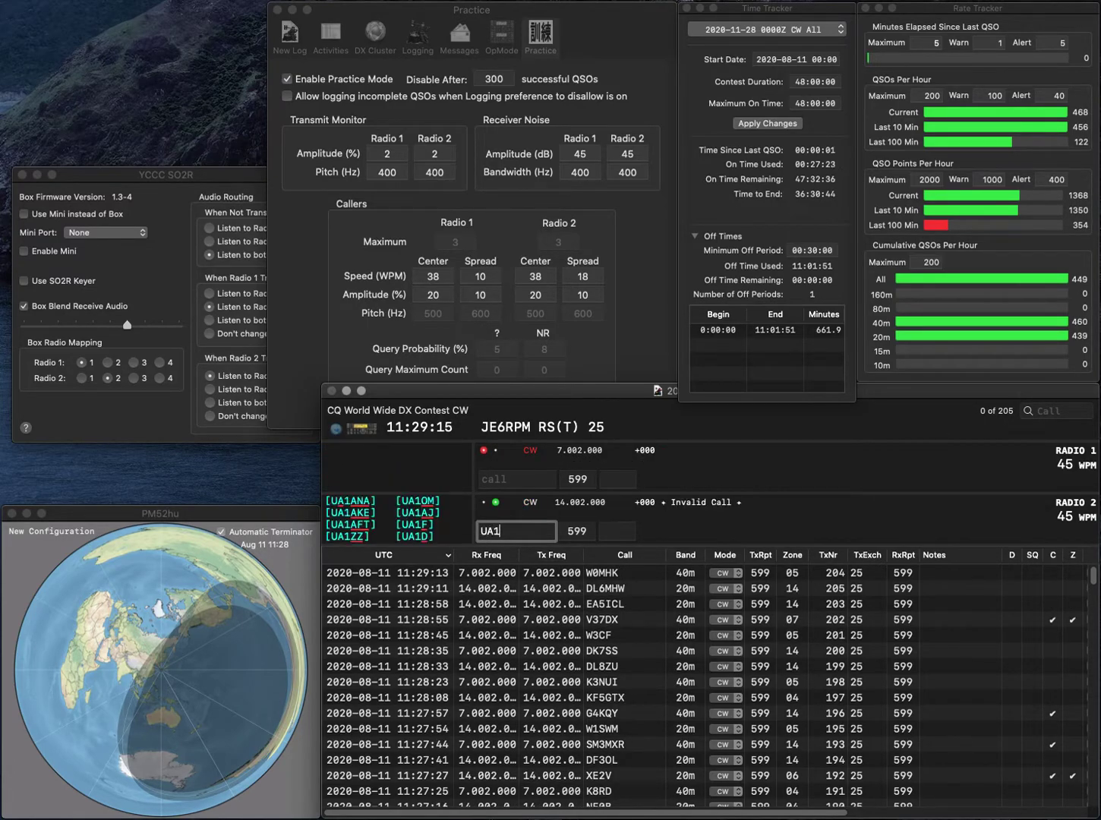
pyautogui.write('ORK')
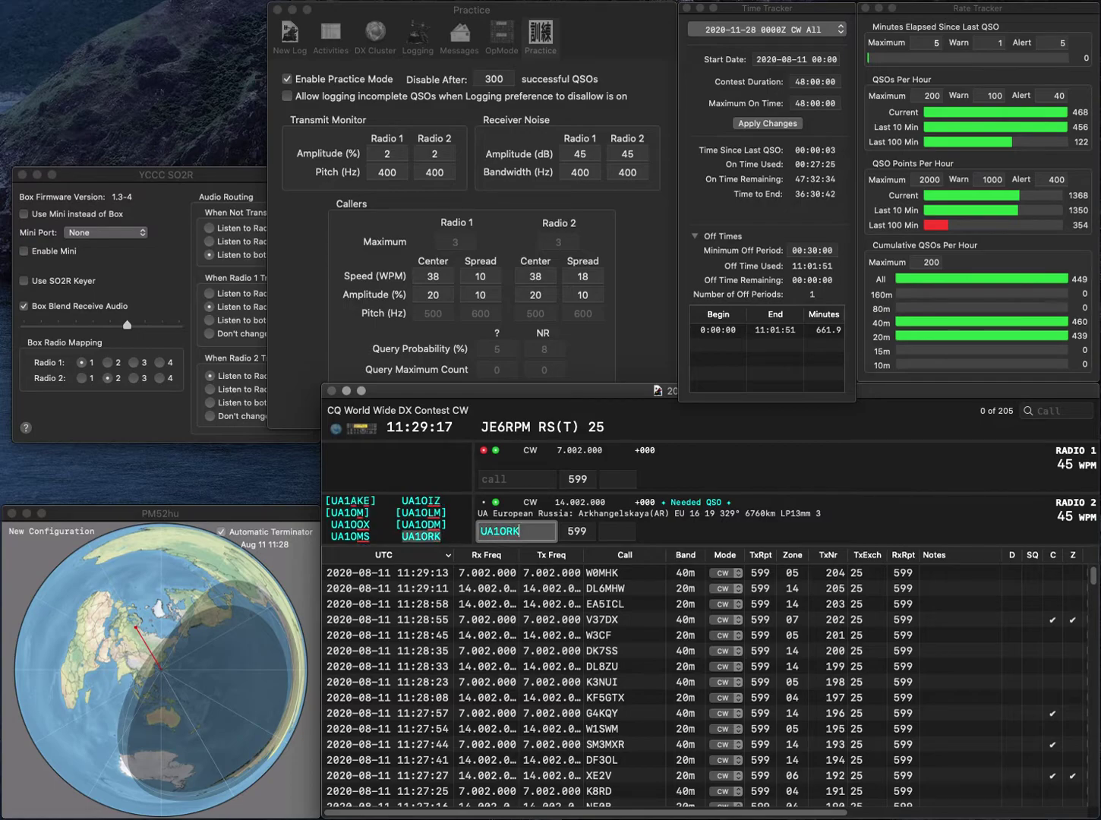
pyautogui.press('Return')
pyautogui.write('9A5AX')
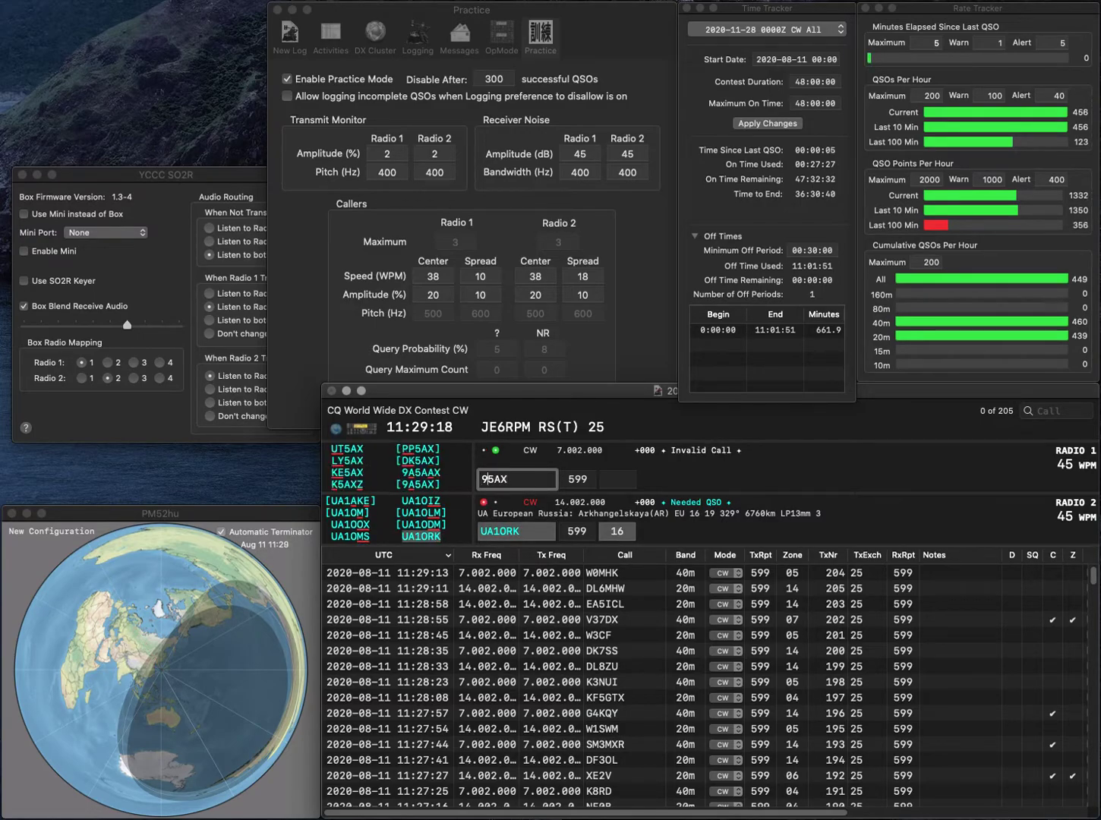
pyautogui.press('Return')
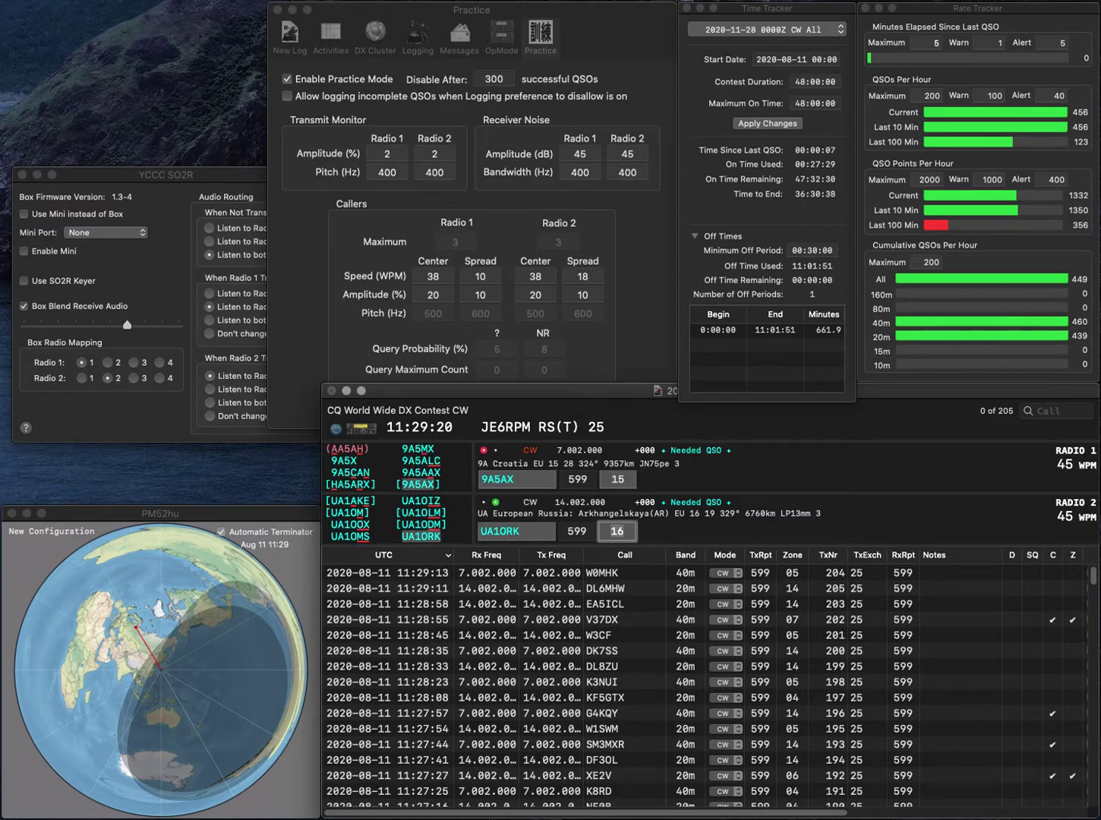
pyautogui.press('Return')
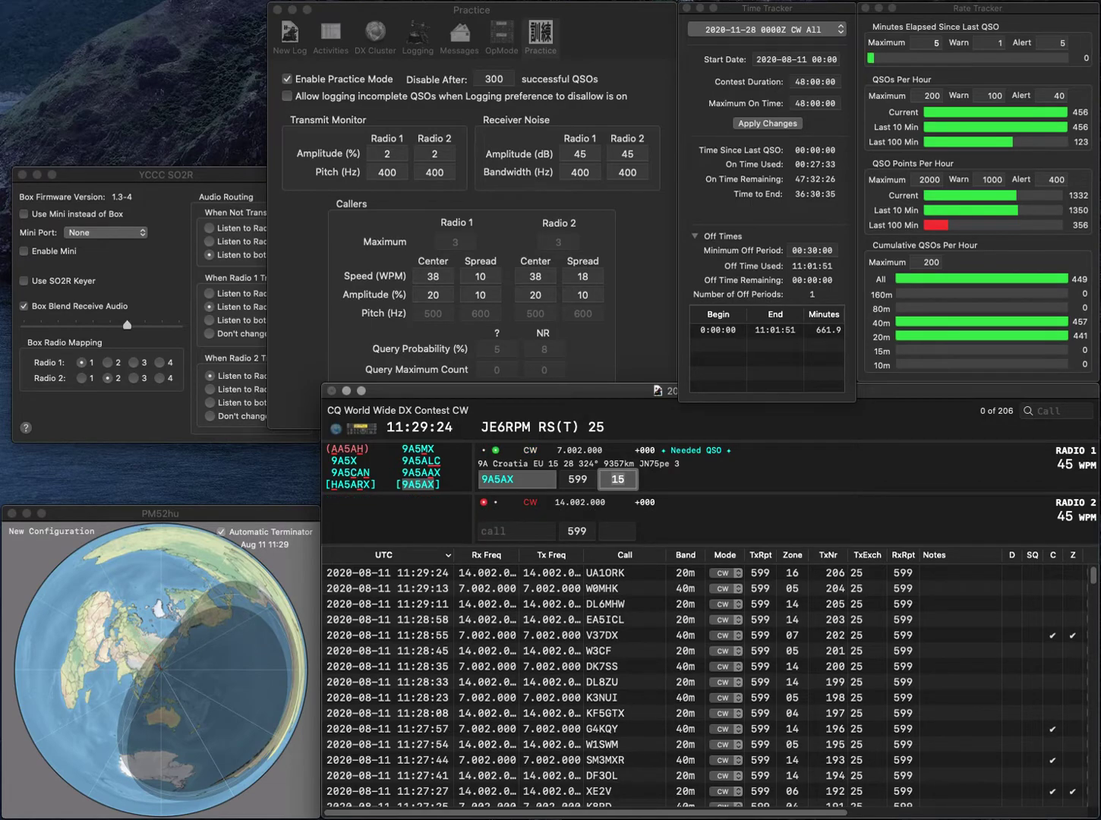
pyautogui.press('Return')
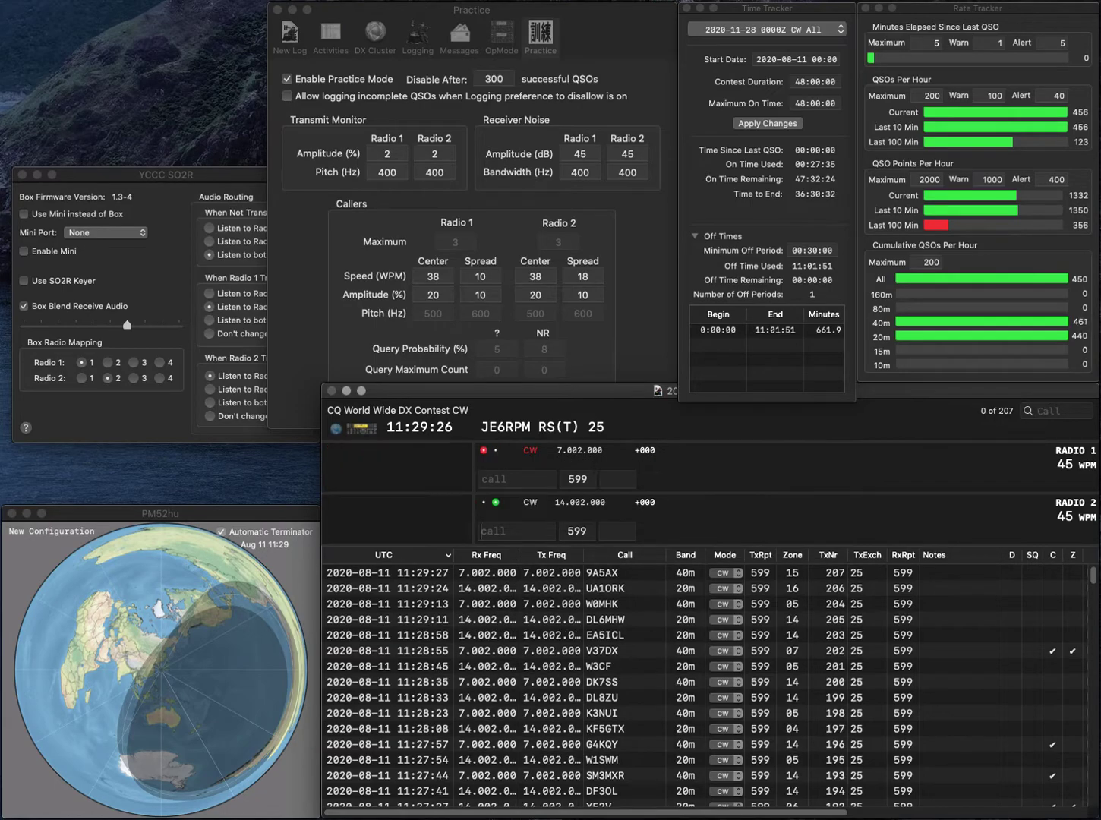
# - Work YO5IA on Radio 2 and DJ9DJ on Radio 1, sending each the exchange and logging both contacts
pyautogui.write('YO5I')
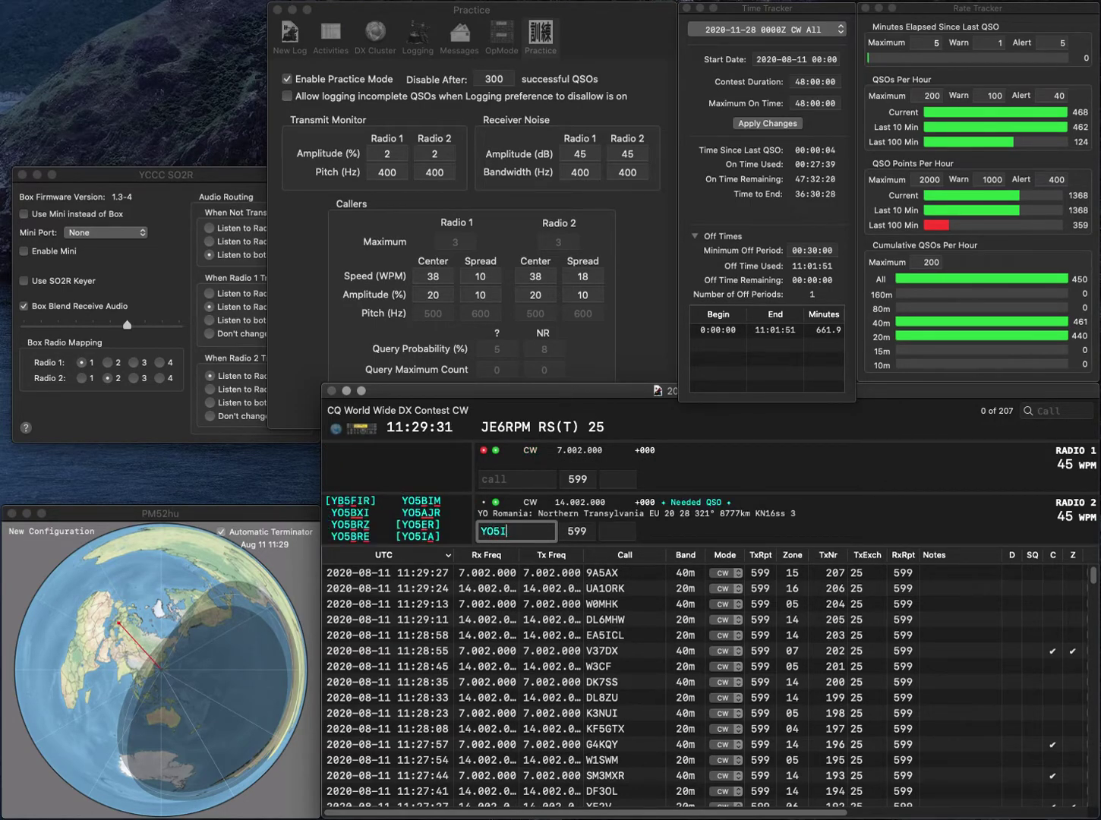
pyautogui.write('RA')
pyautogui.press('Return')
pyautogui.write('D')
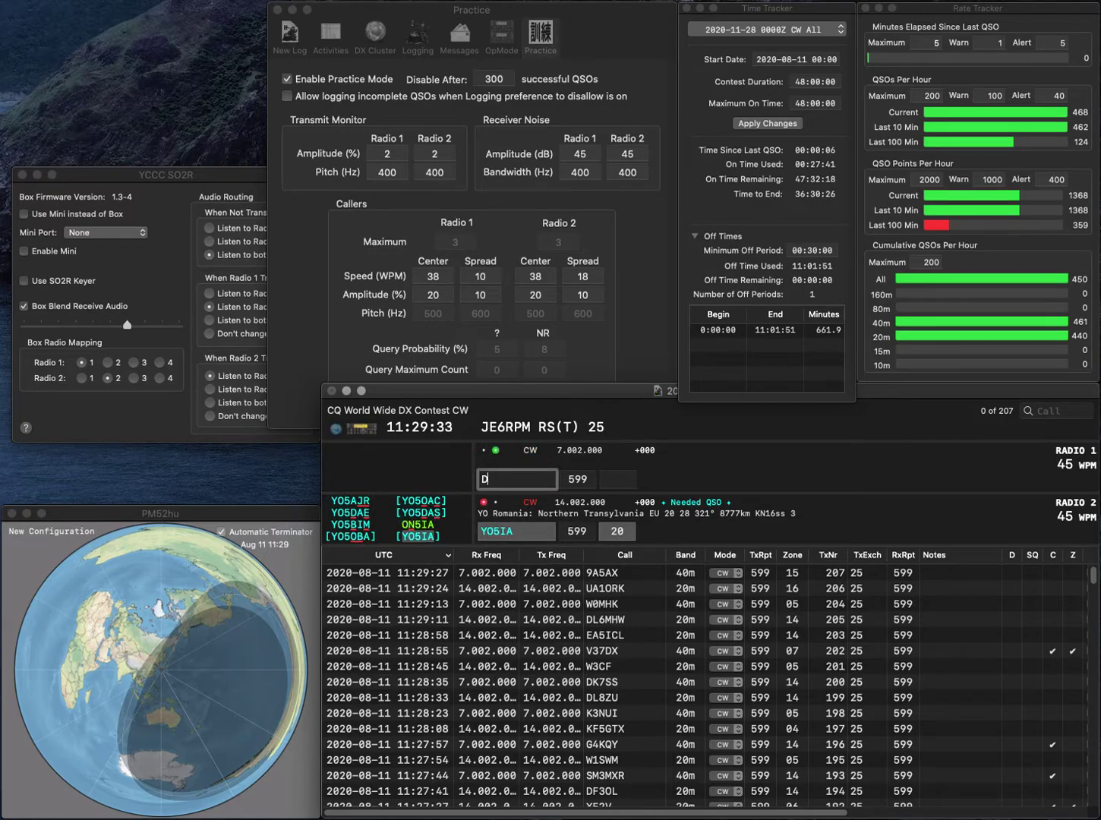
pyautogui.write('J9DJ')
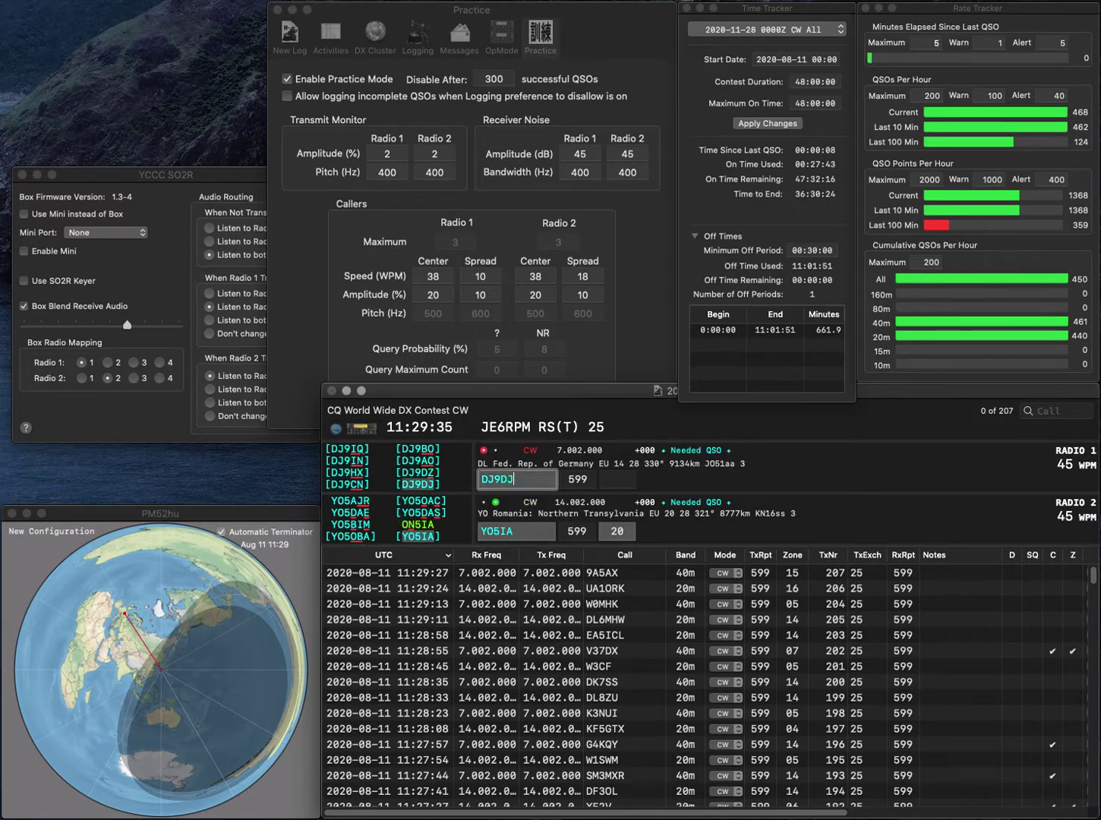
pyautogui.press('Return')
pyautogui.press('Return')
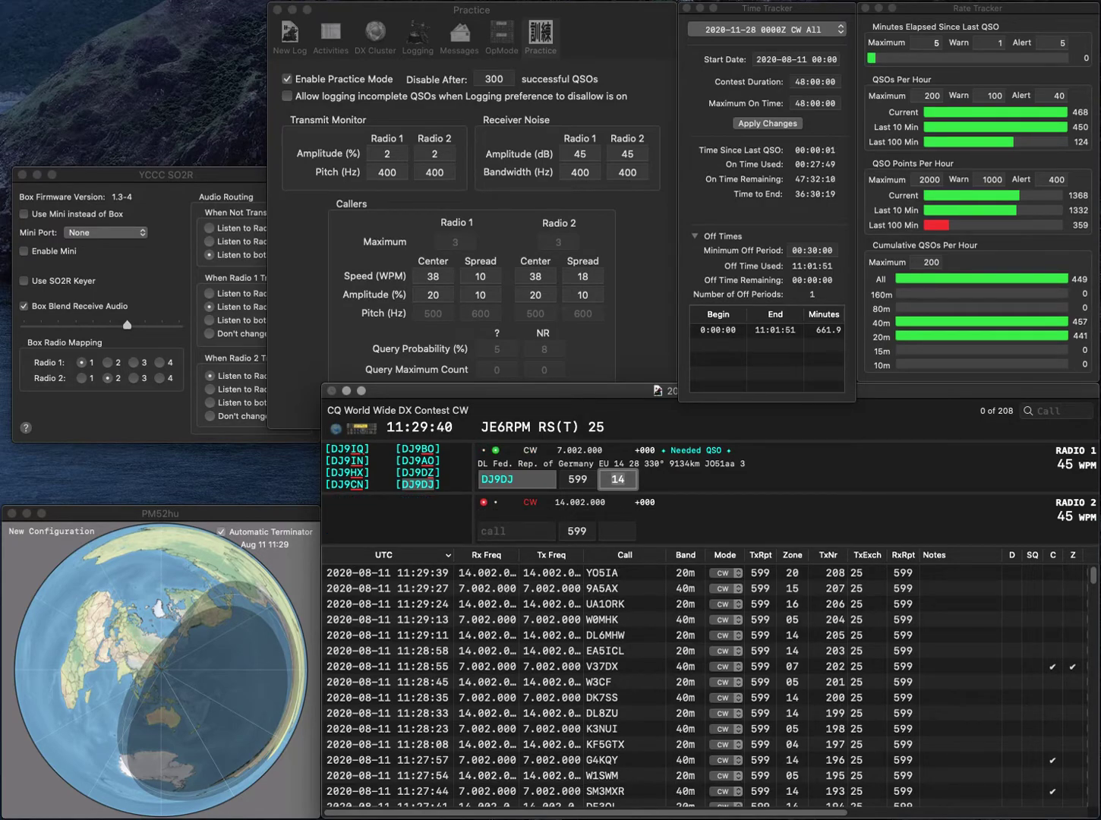
pyautogui.press('Return')
pyautogui.write('SE')
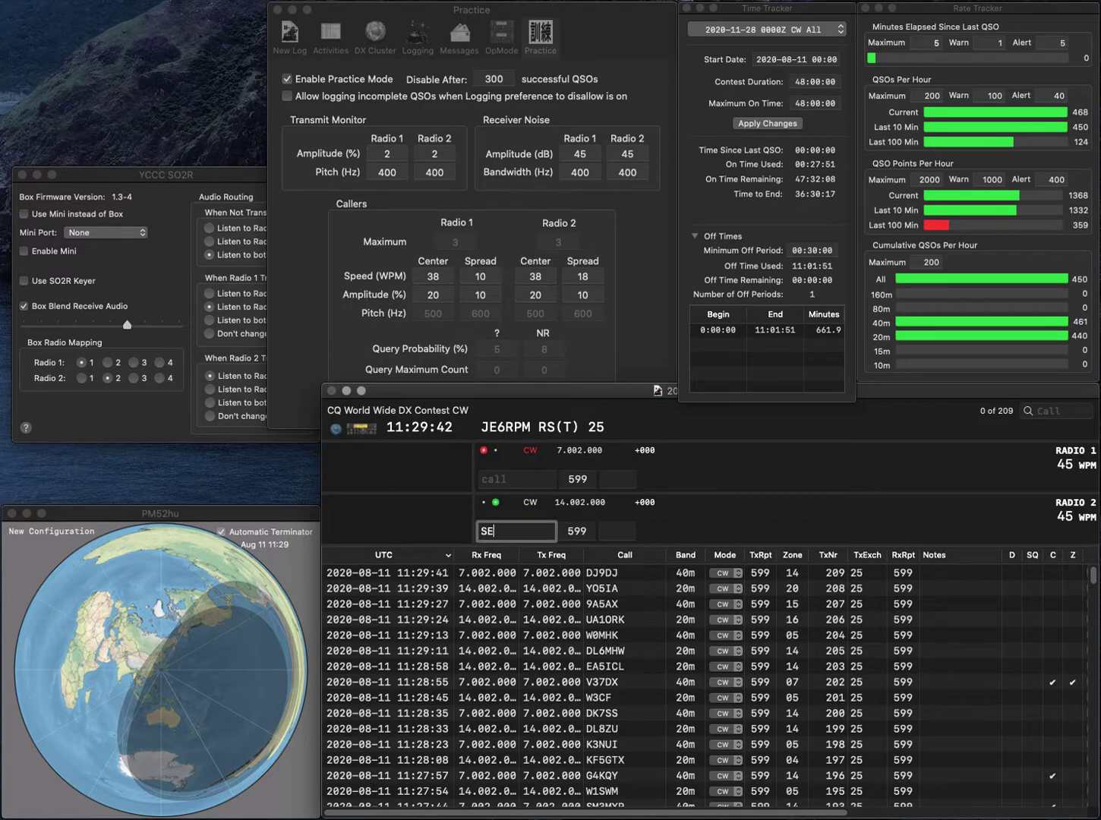
pyautogui.write('5L')
pyautogui.press('Return')
pyautogui.write('G2DL')
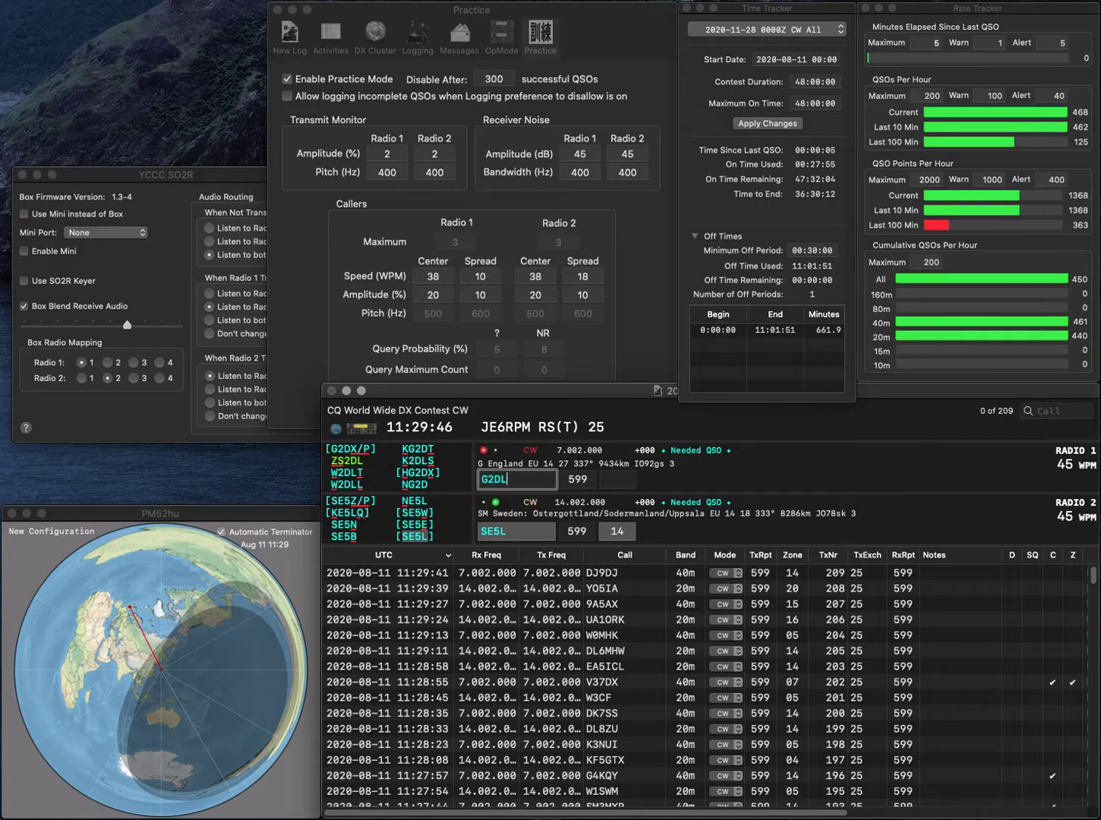
pyautogui.press('Return')
pyautogui.press('Tab')
pyautogui.press('Return')
pyautogui.press('BackSpace')
pyautogui.write('ZS')
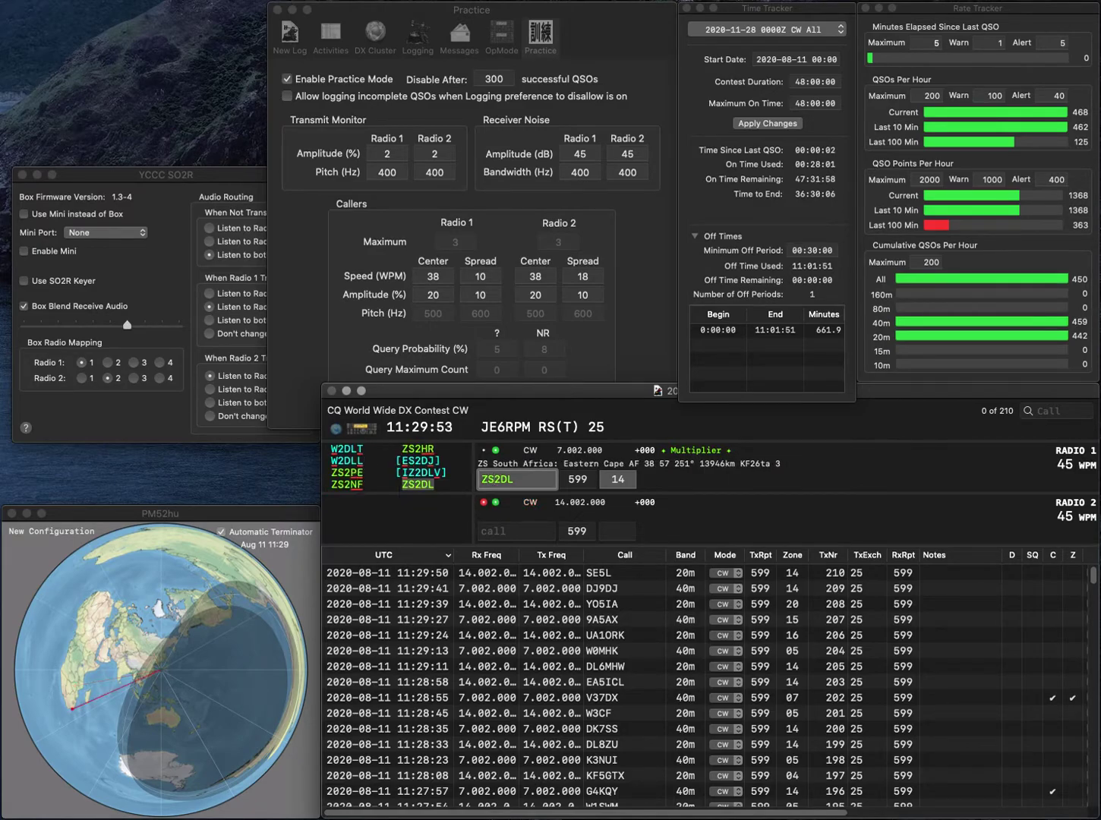
pyautogui.press('Return')
# - Enter caller JA4VNE on Radio 2 and send it the exchange, and log ZS2DL on Radio 1 and JA4VNE on Radio 2
pyautogui.write('JVN')
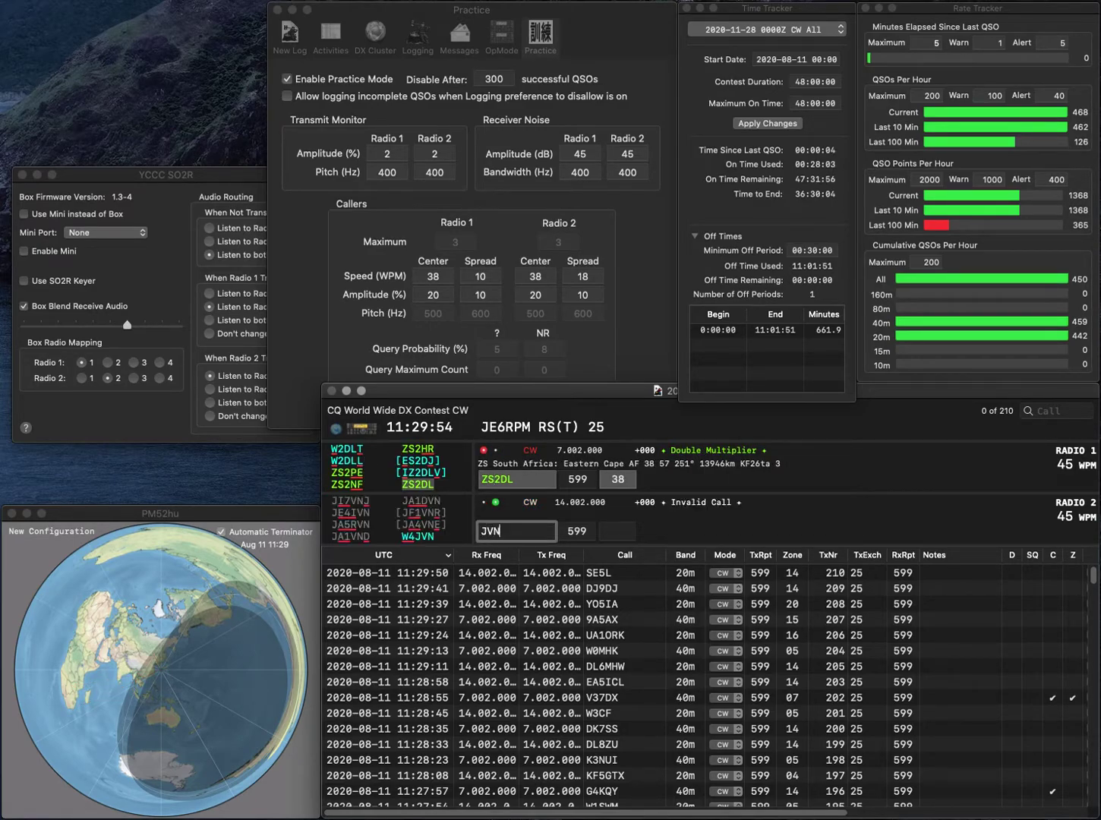
pyautogui.write('EA4')
pyautogui.press('Return')
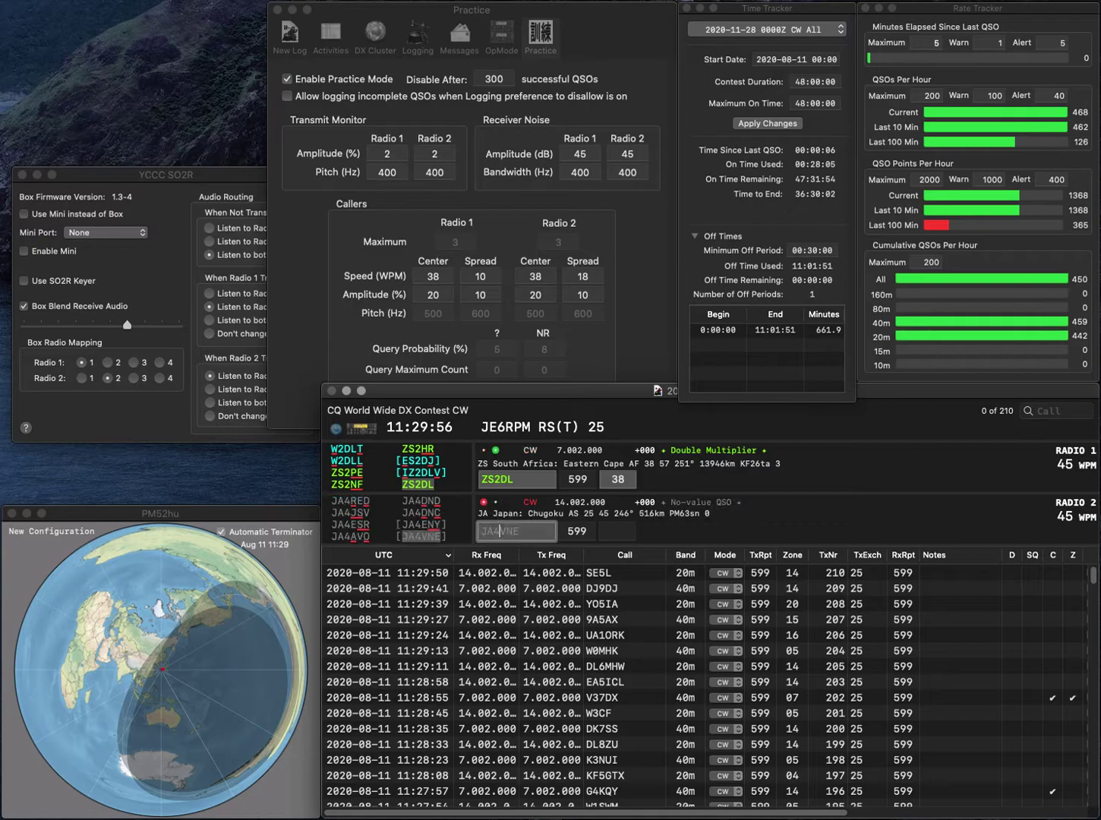
pyautogui.press('Return')
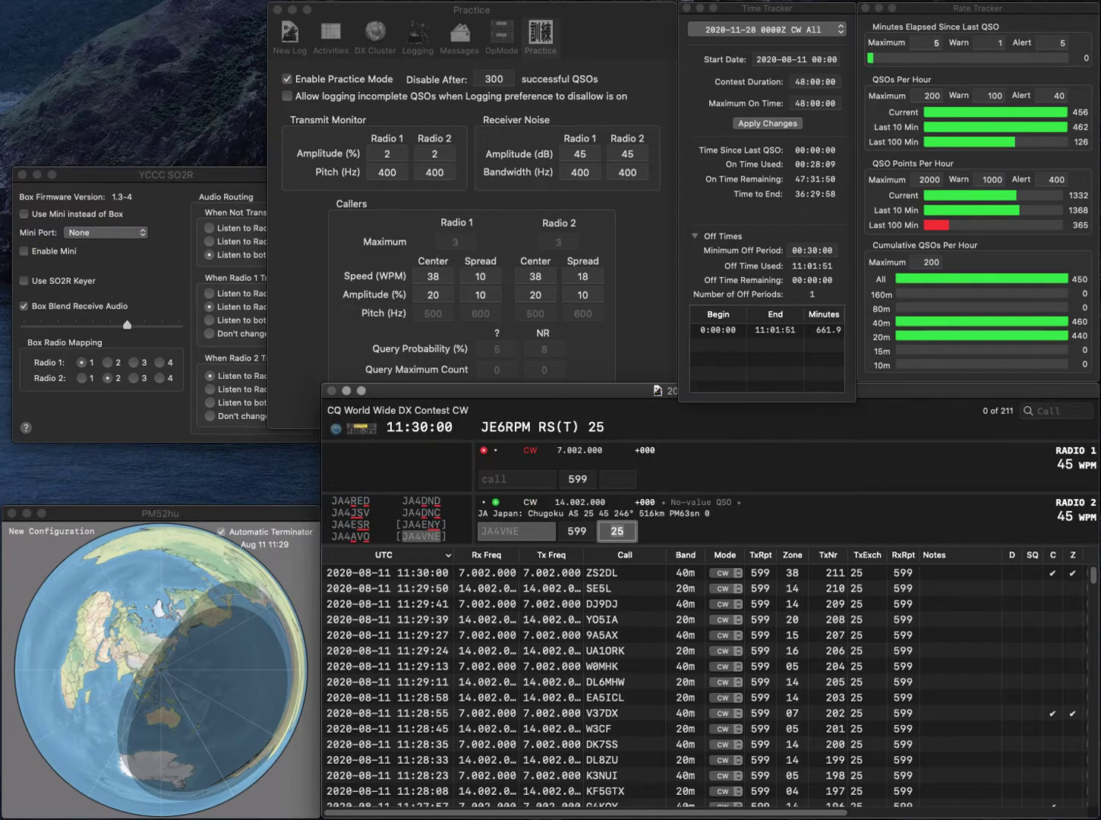
pyautogui.press('Return')
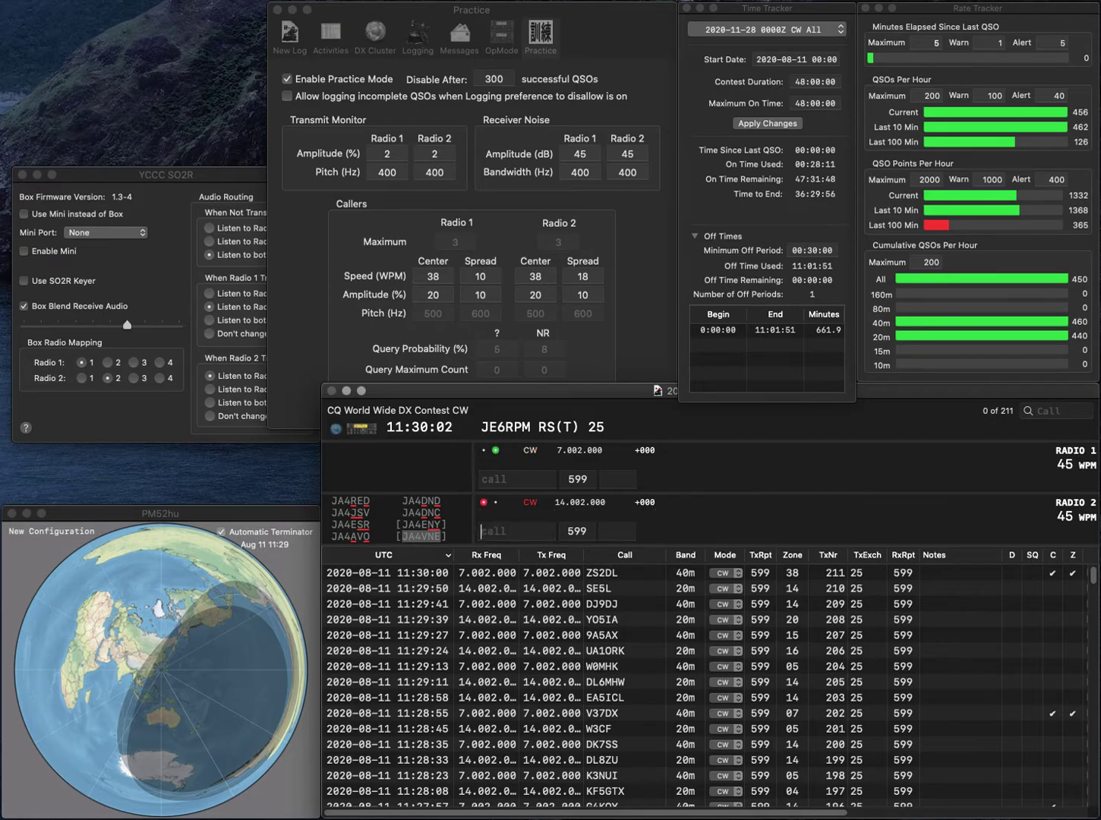
pyautogui.write('WA2CNV')
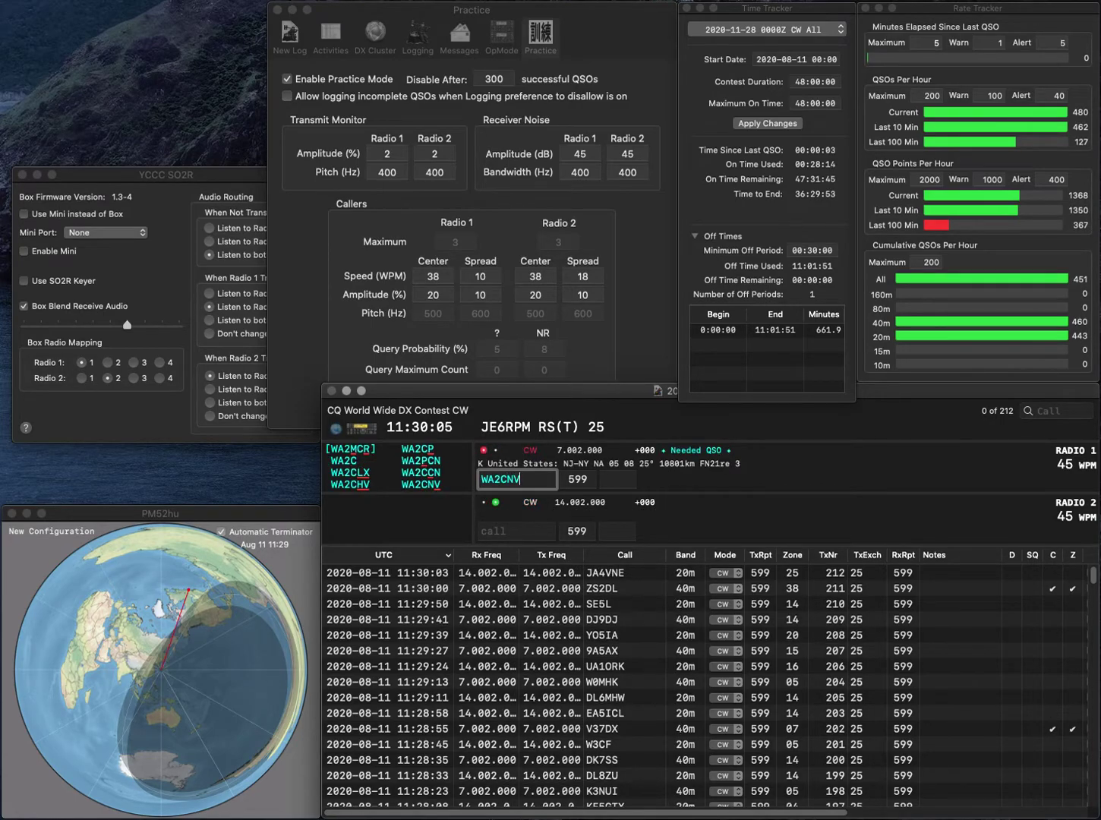
pyautogui.press('Return')
pyautogui.write('K5TR')
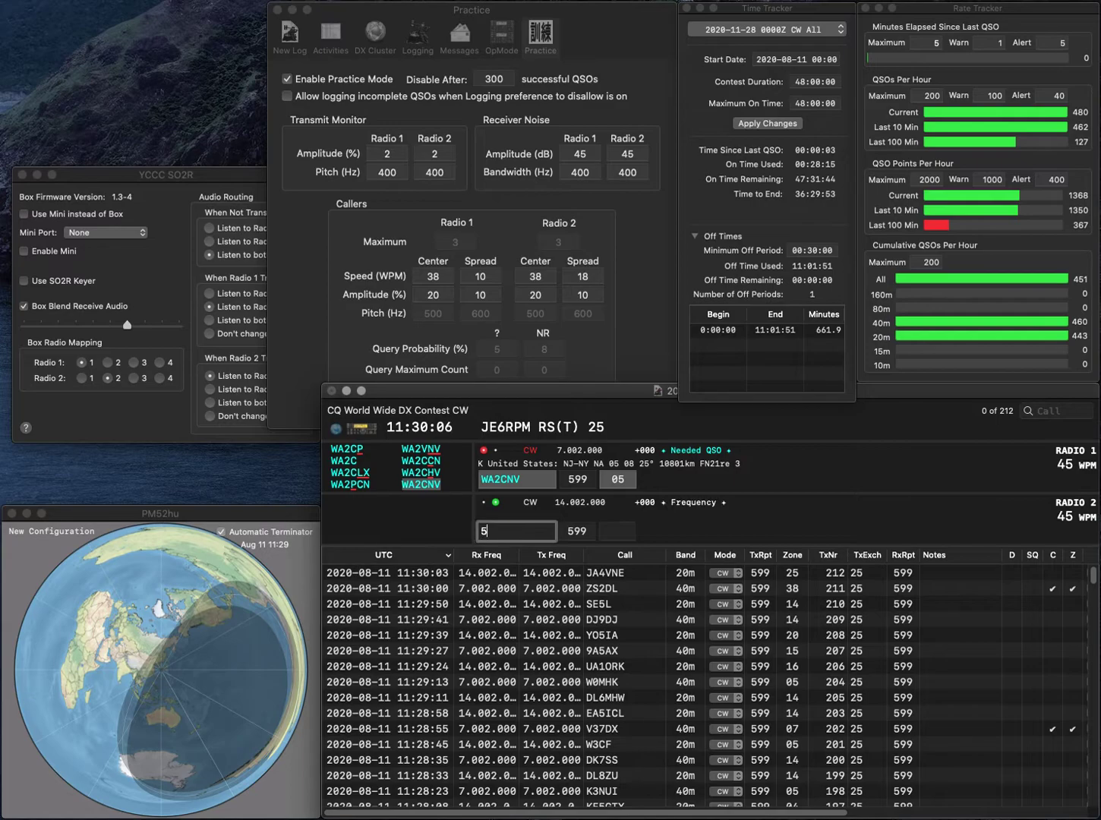
pyautogui.press('Return')
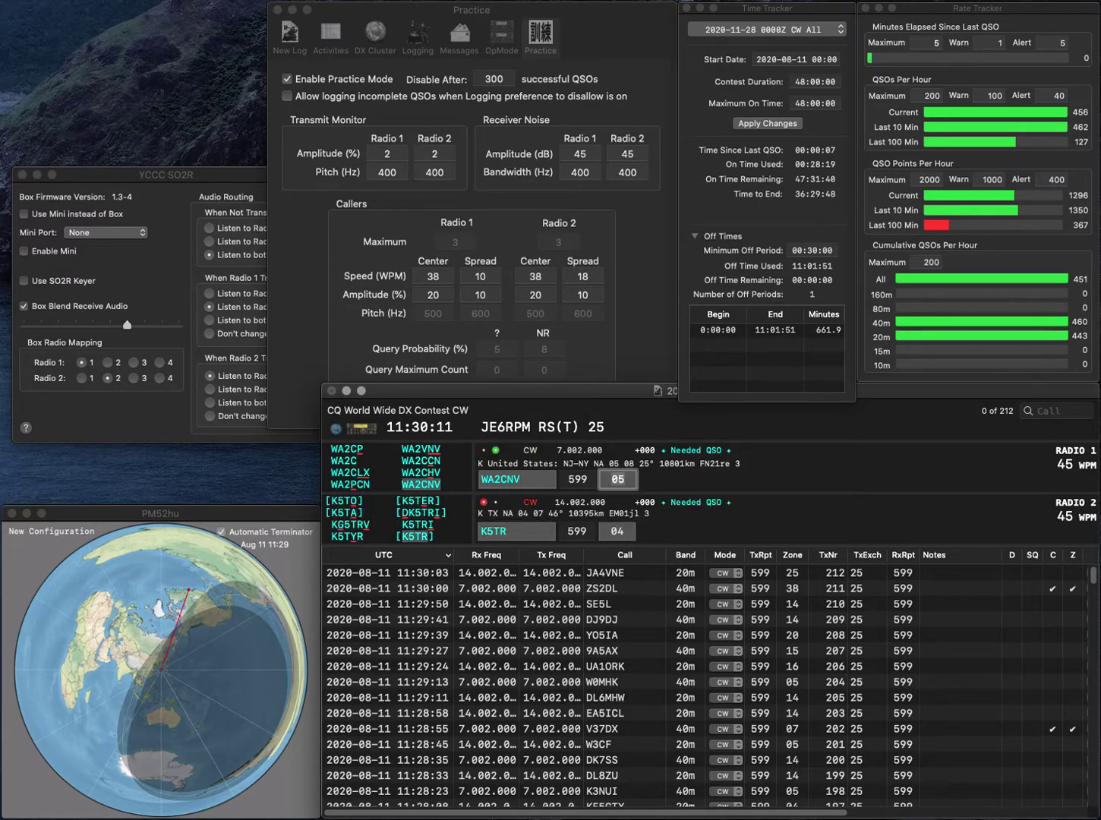
pyautogui.press('Return')
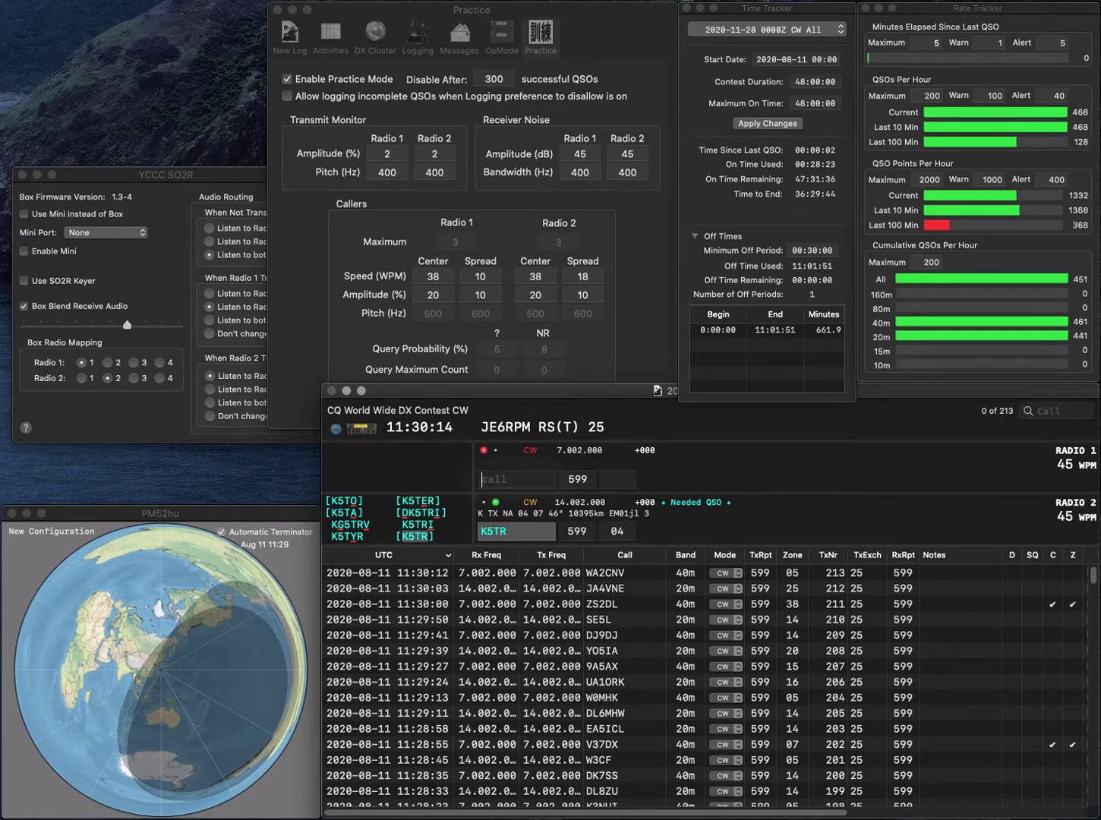
pyautogui.press('Return')
pyautogui.write('KE3D')
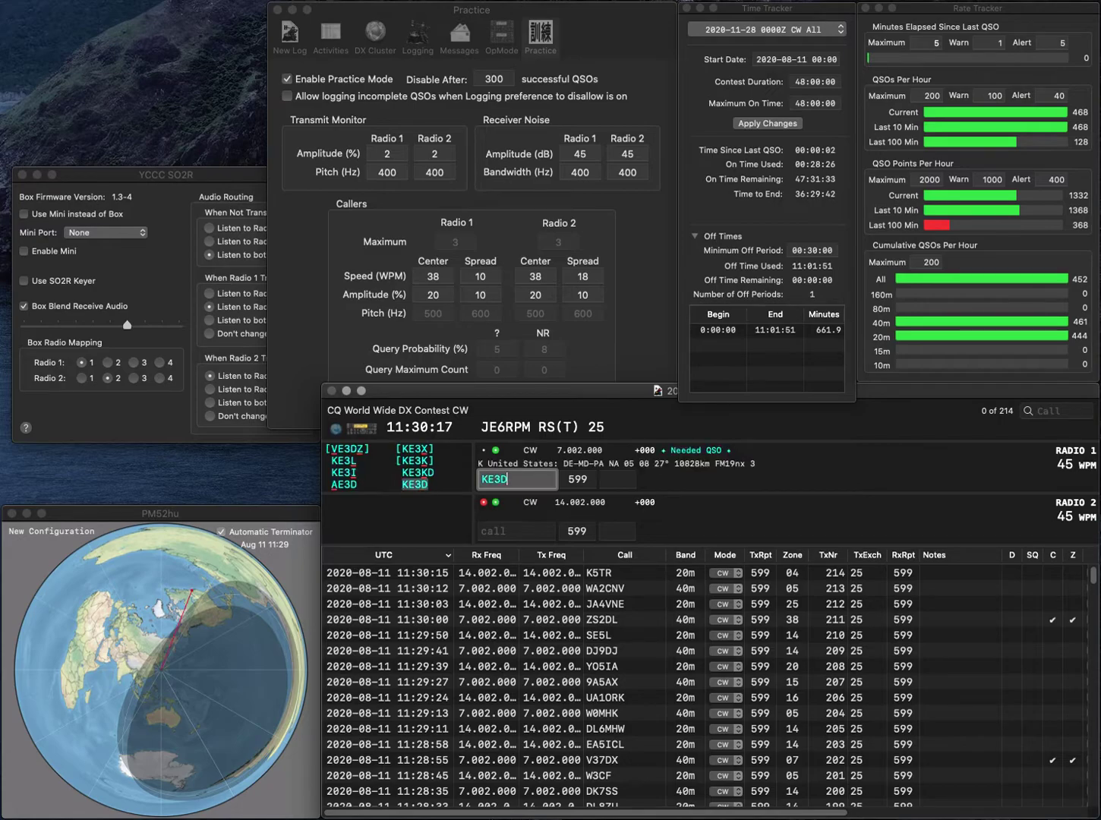
pyautogui.press('Return')
pyautogui.write('W1')
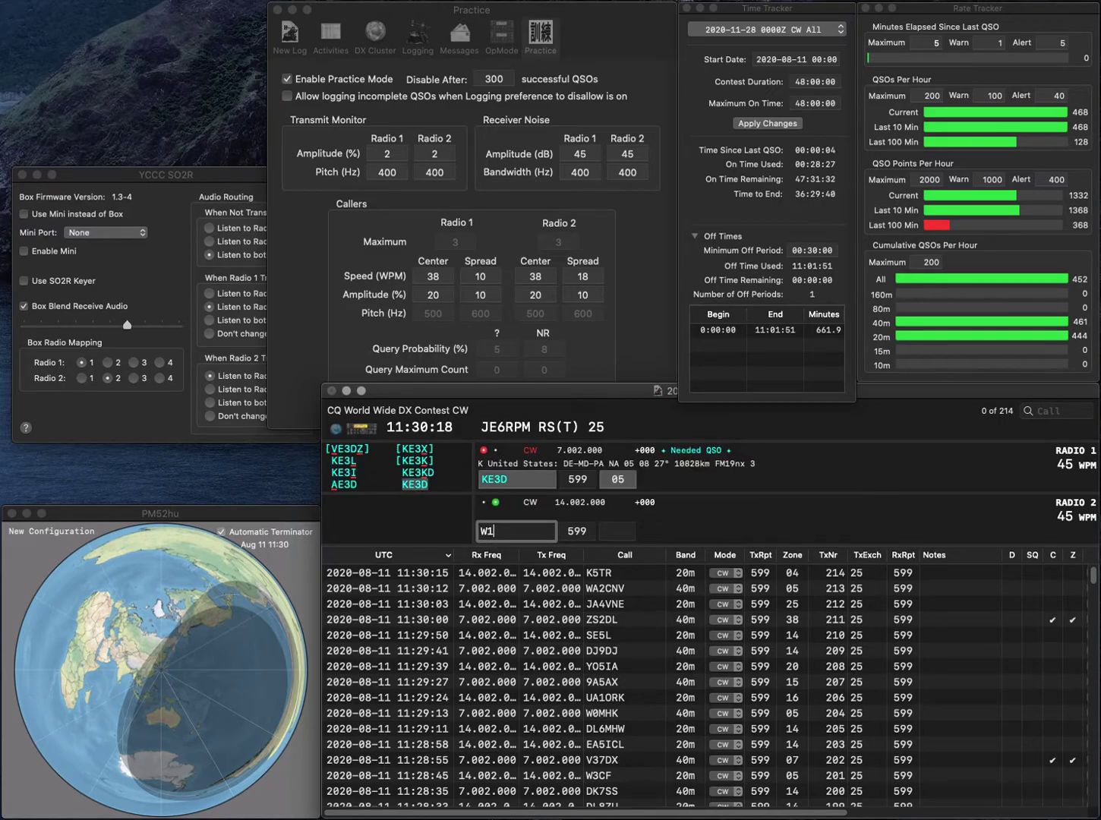
pyautogui.write('DGL')
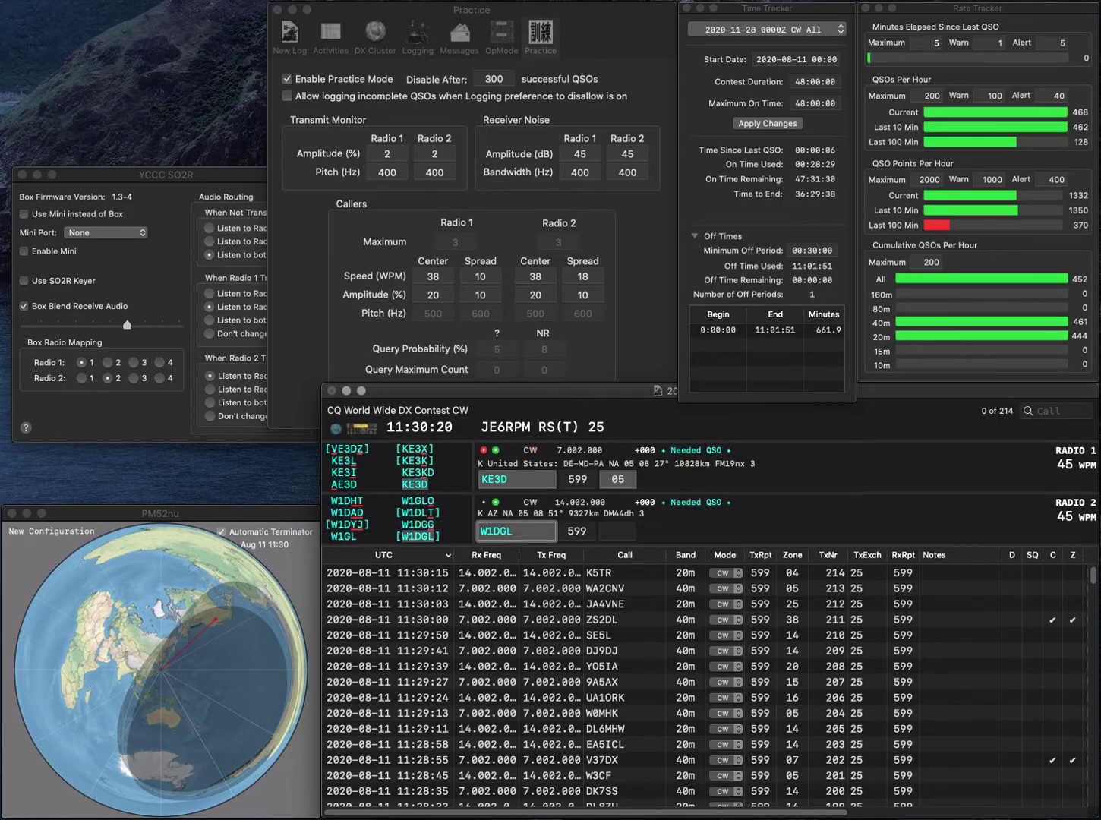
pyautogui.press('Return')
pyautogui.press('Return')
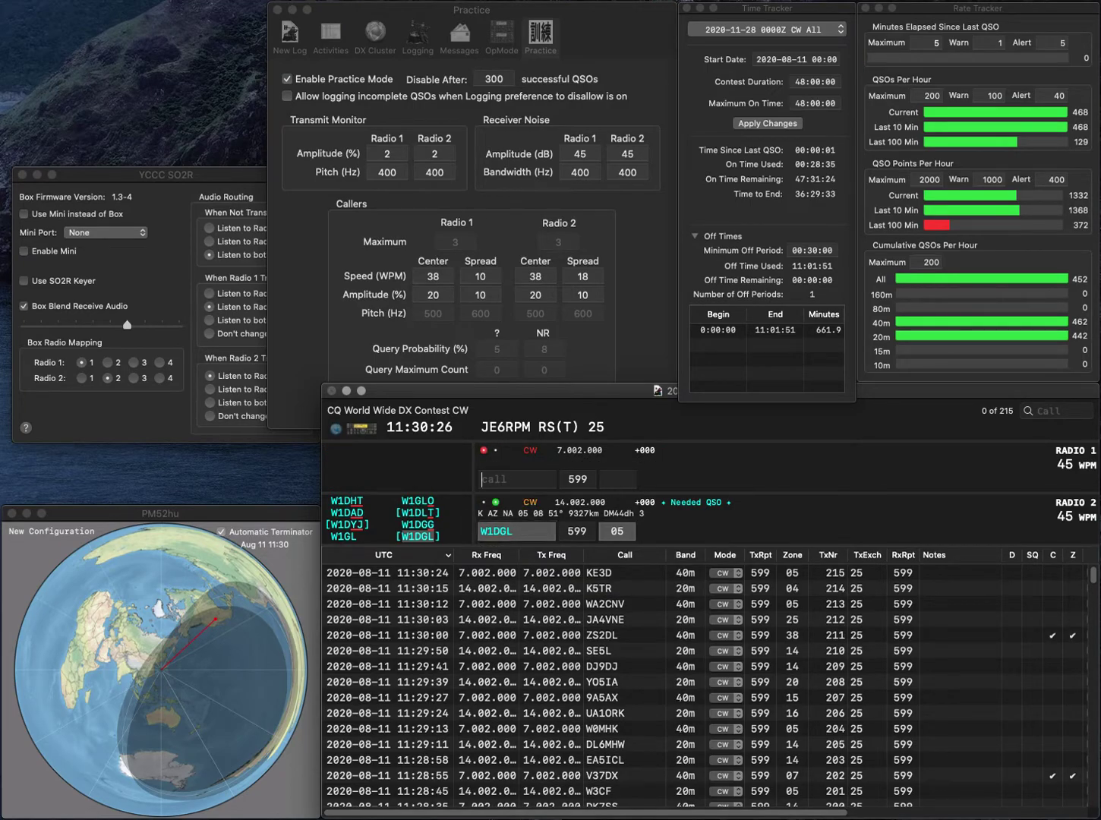
pyautogui.press('Return')
pyautogui.write('D')
pyautogui.press('BackSpace')
pyautogui.write('T')
pyautogui.press('Return')
pyautogui.write('W9CLQ')
pyautogui.press('Return')
# - Complete the partial call on Radio 1 as NS4T and send it the exchange
pyautogui.write('NI4')
pyautogui.press('BackSpace')
pyautogui.write('S')
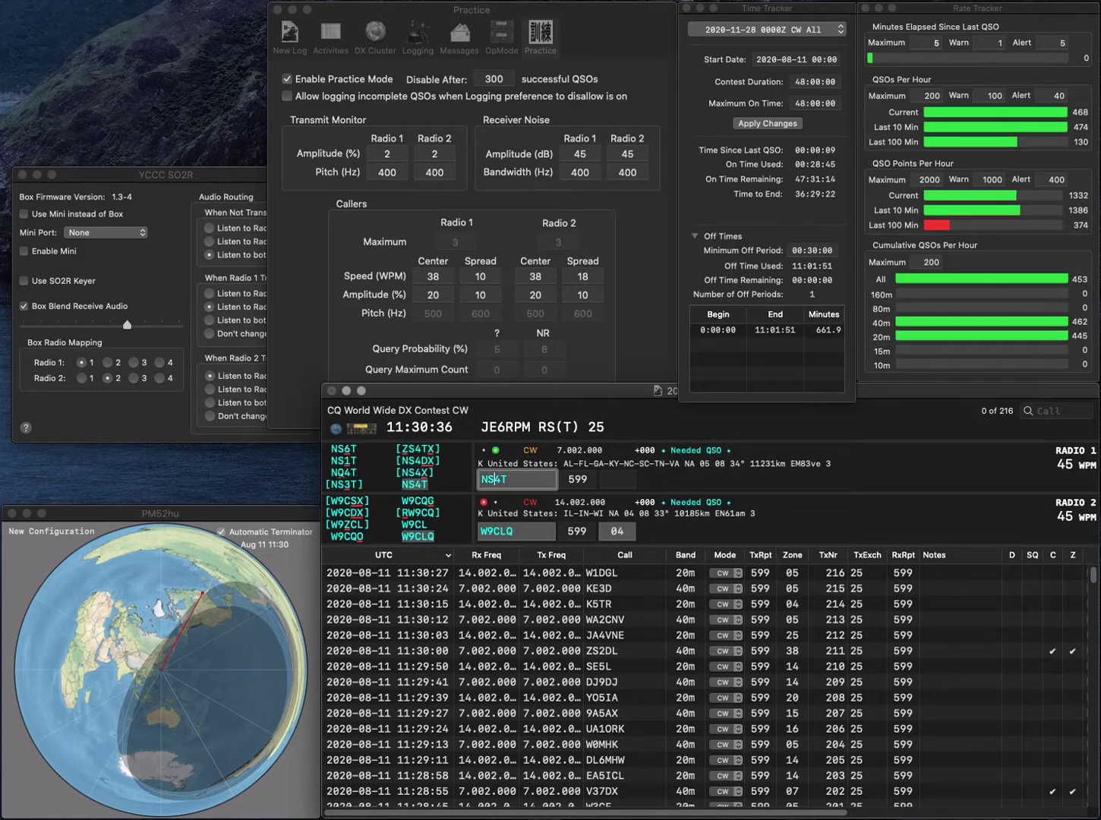
pyautogui.press('Return')
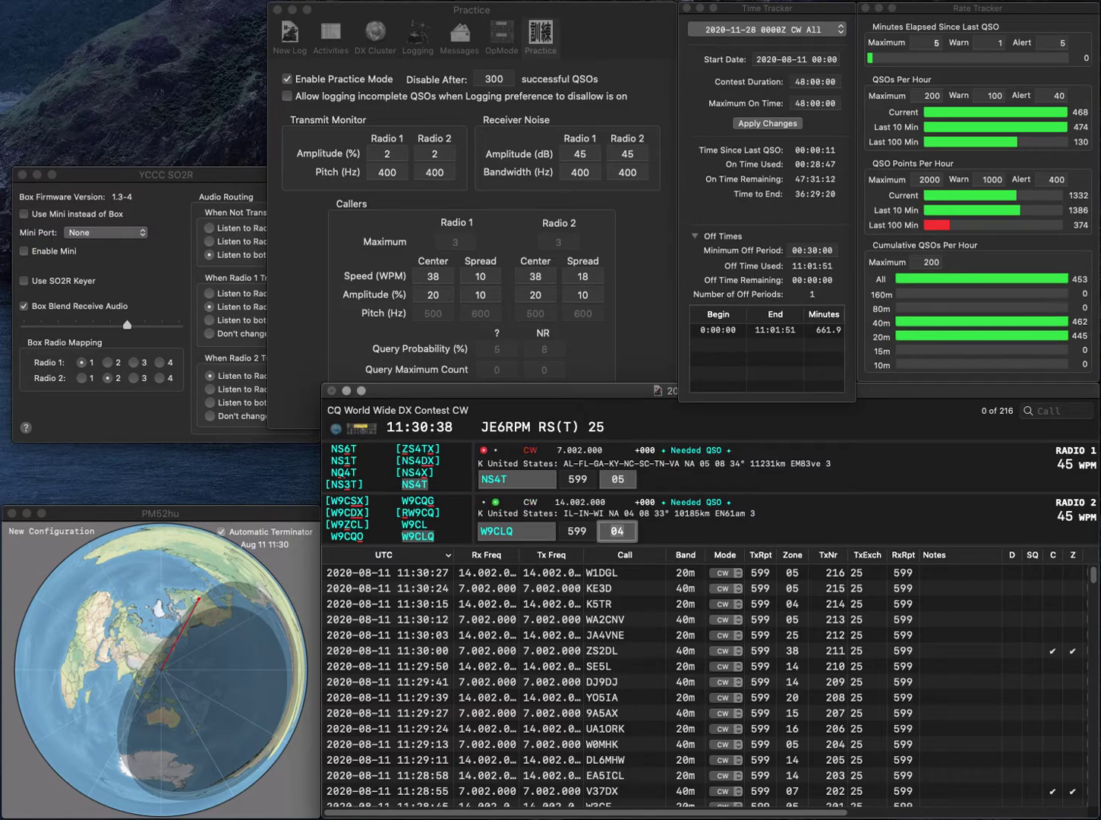
pyautogui.press('Return')
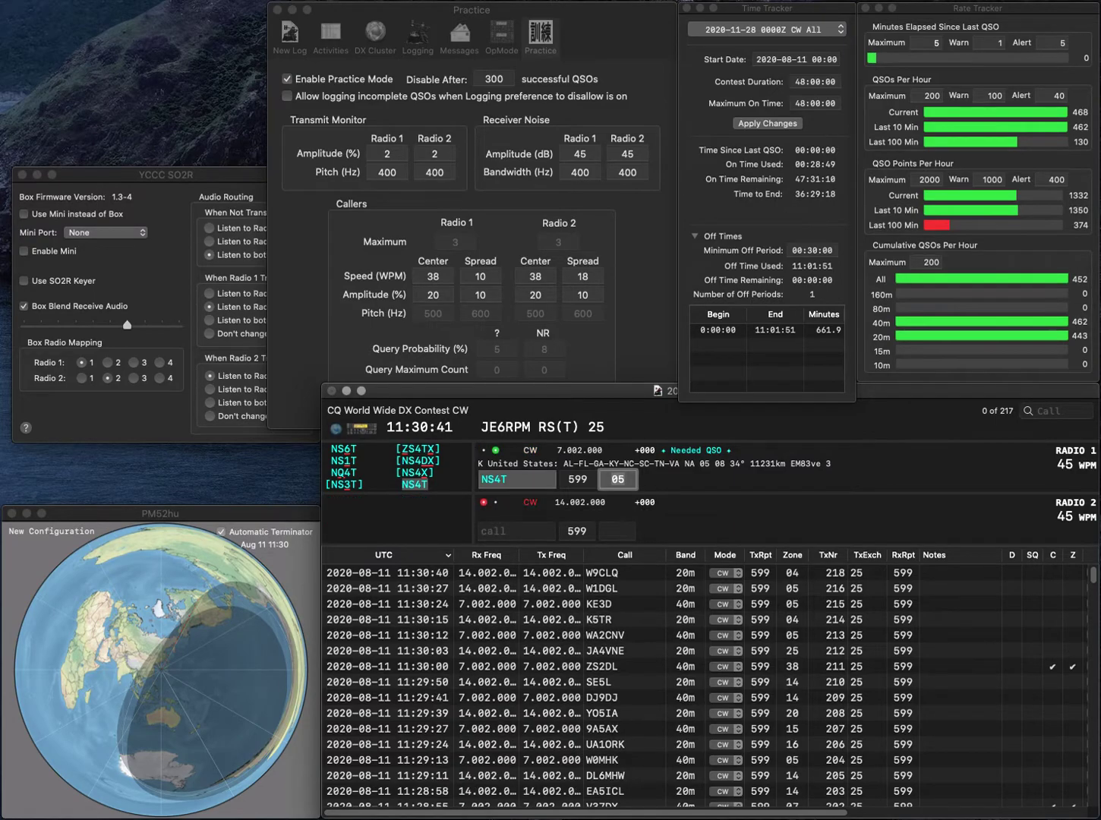
pyautogui.press('space')
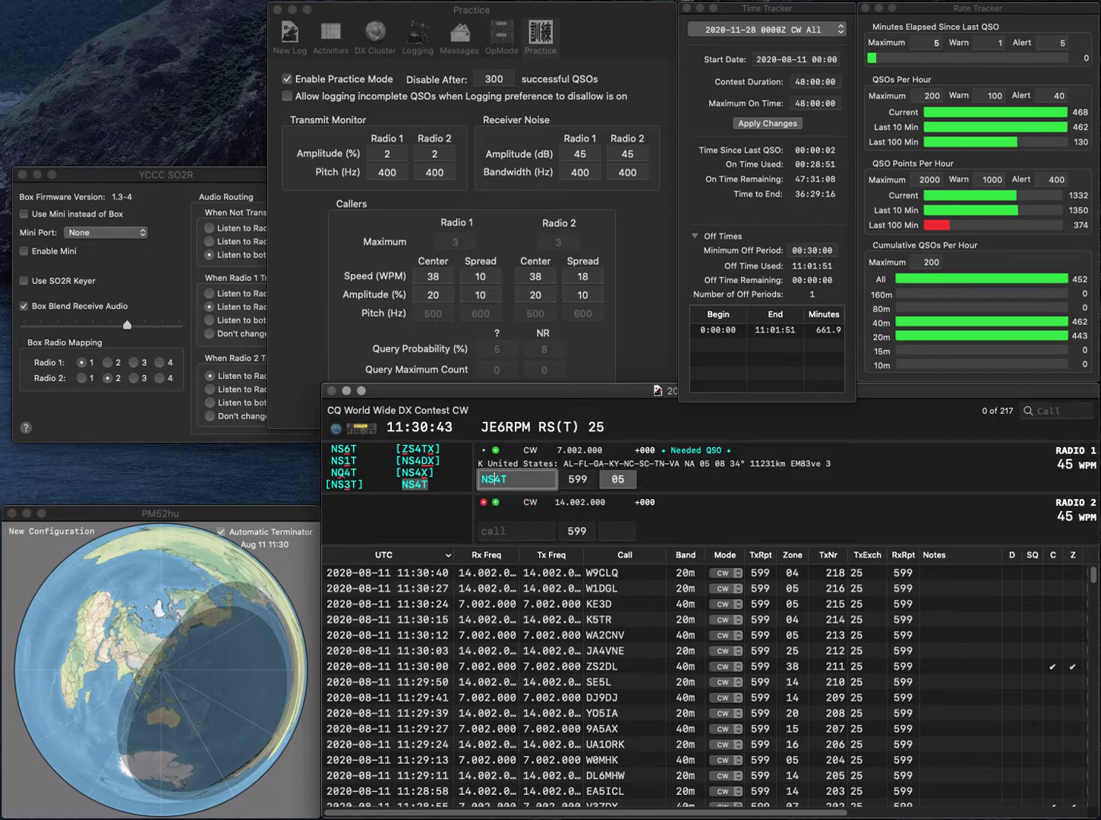
pyautogui.press('BackSpace')
pyautogui.write('5')
pyautogui.press('Return')
pyautogui.press('Up')
pyautogui.press('Left')
pyautogui.press('BackSpace')
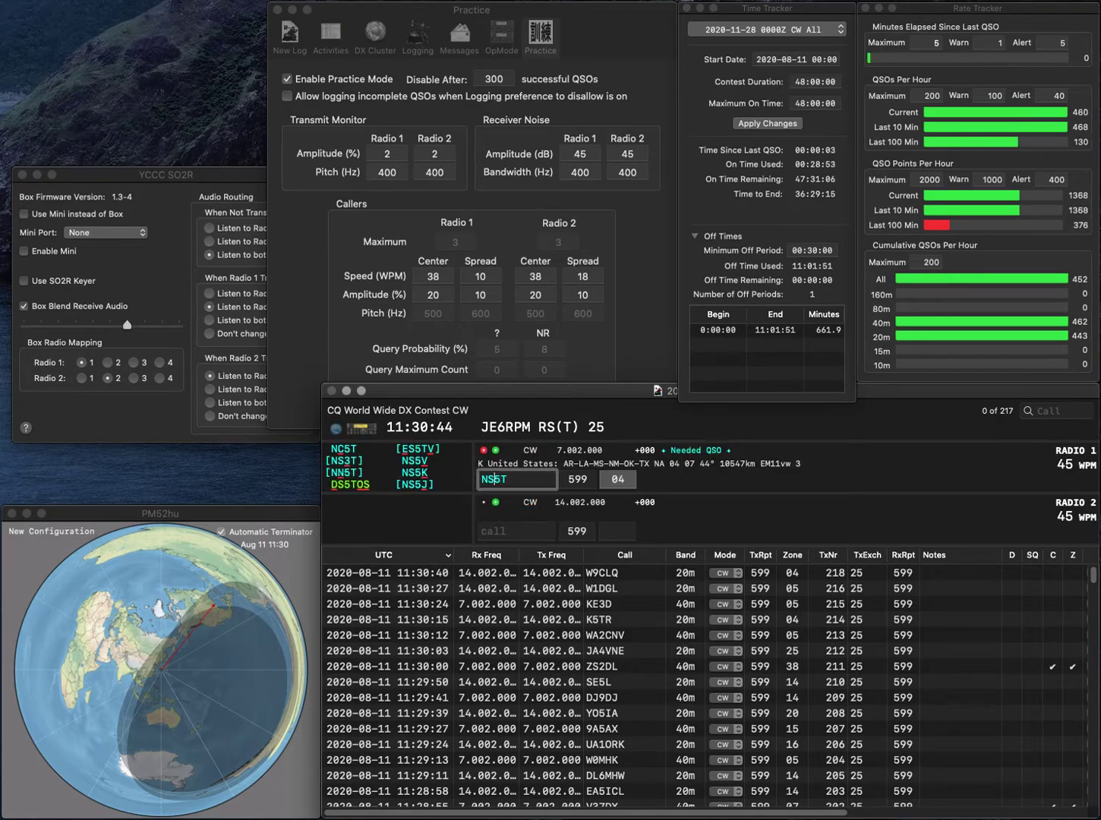
pyautogui.write('I')
pyautogui.press('Return')
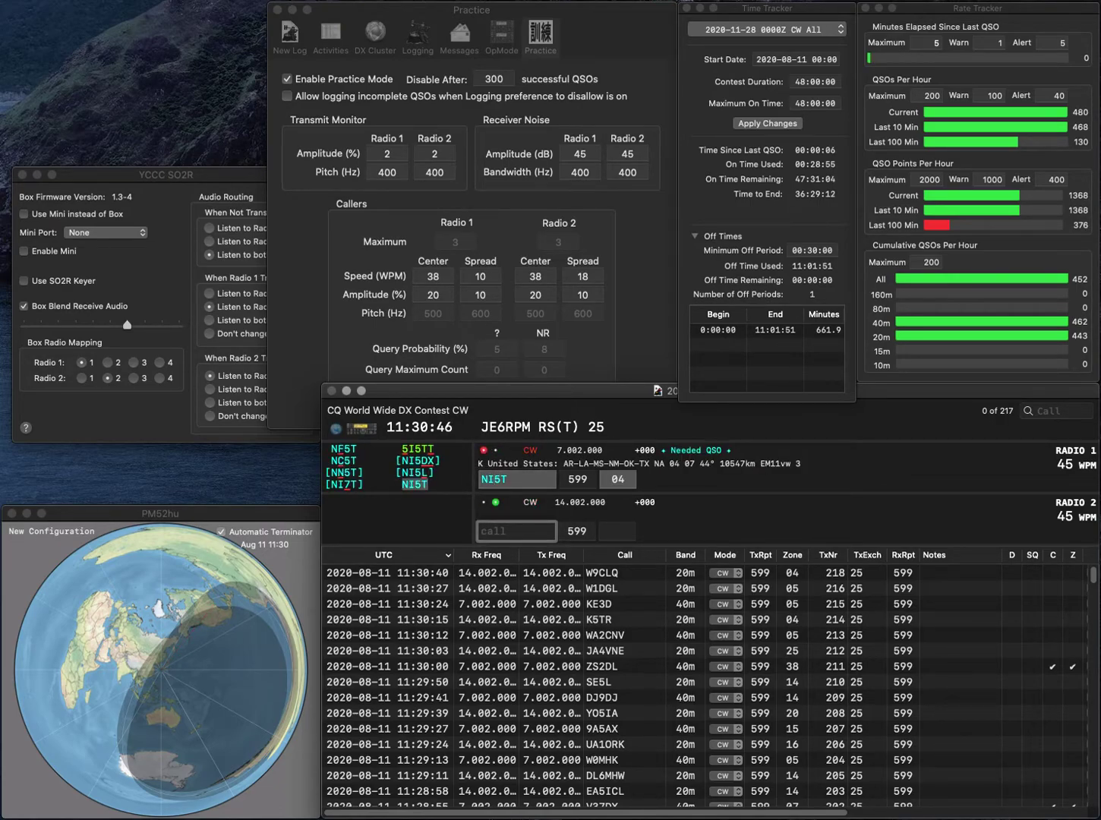
# - Enter the partial call 4TL on Radio 2 and log NI5T on Radio 1
pyautogui.write('4TR')
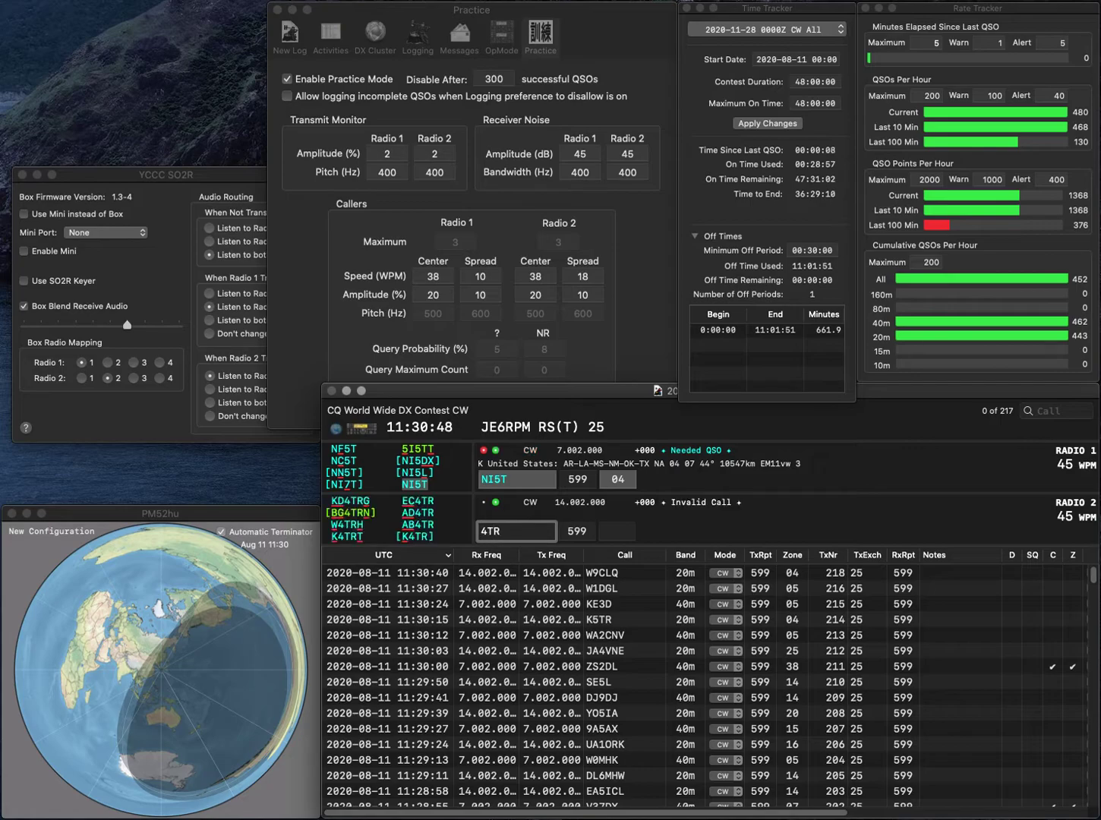
pyautogui.press('BackSpace')
pyautogui.write('L')
pyautogui.press('Home')
pyautogui.press('Return')
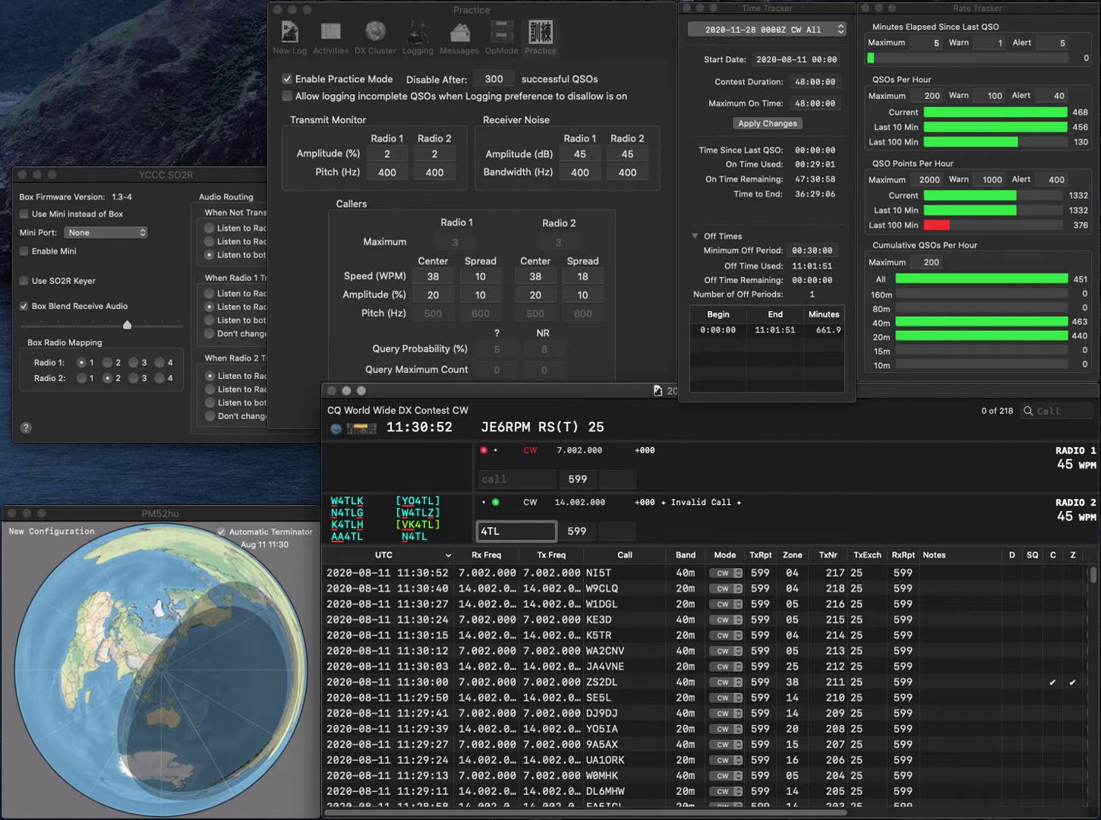
# - Complete and correct the Radio 2 call as AB4TR and send it the exchange
pyautogui.write('AB')
pyautogui.press('End')
pyautogui.press('BackSpace')
pyautogui.write('R')
pyautogui.press('Return')
# - Enter caller DR0W on Radio 1 and send it the exchange
pyautogui.write('W')
pyautogui.press('Left')
pyautogui.write('DR0')
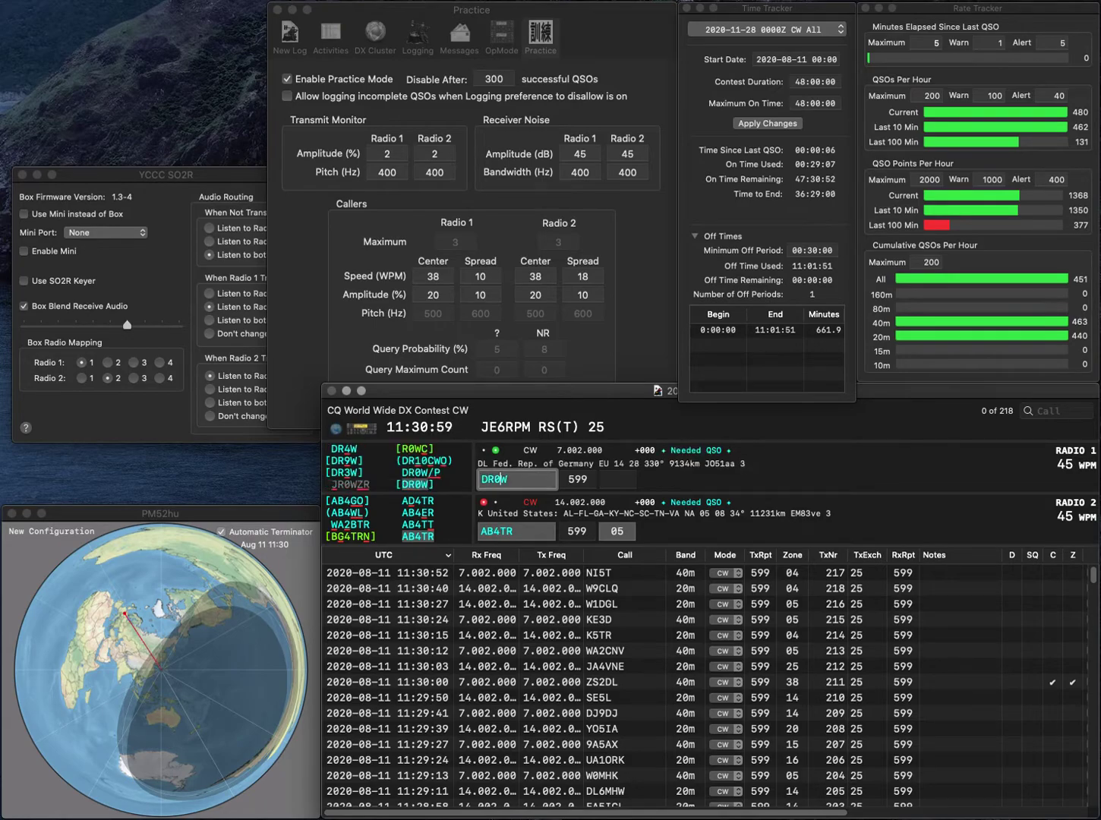
pyautogui.press('Return')
pyautogui.press('space')
pyautogui.press('space')
pyautogui.press('space')
pyautogui.press('BackSpace')
pyautogui.write('D')
pyautogui.press('Return')
pyautogui.press('Tab')
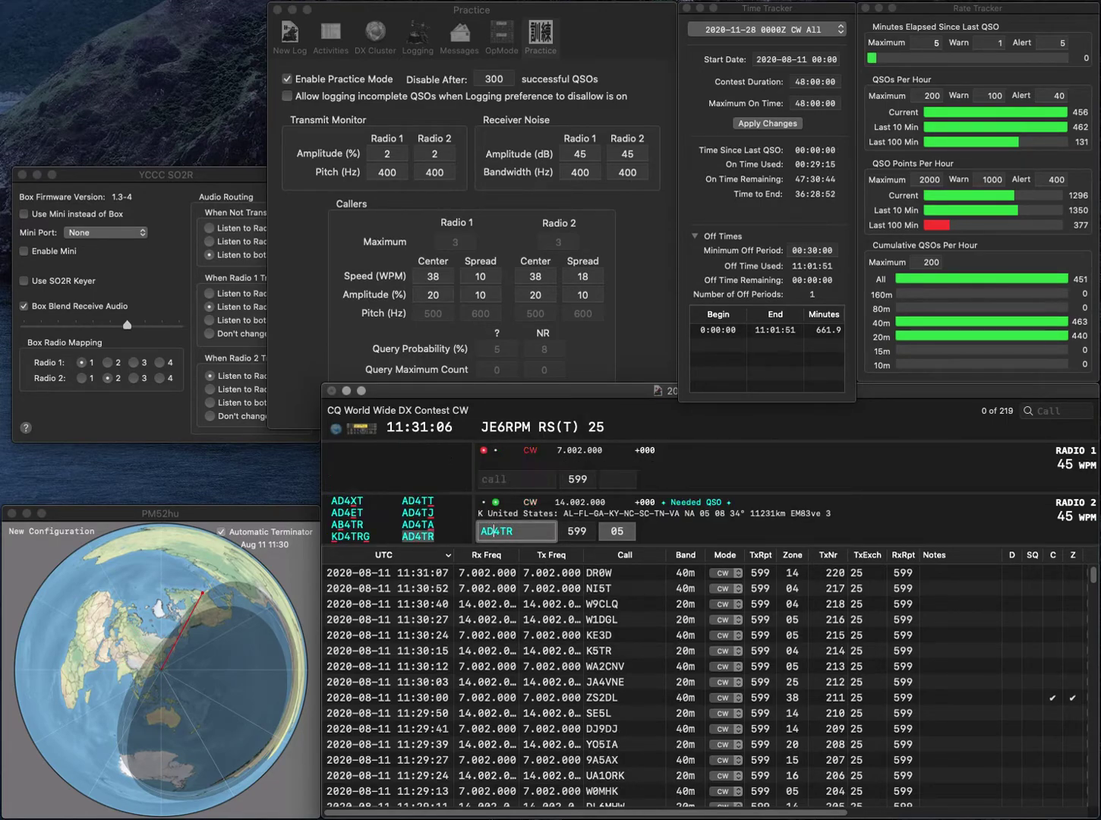
pyautogui.press('Tab')
pyautogui.press('Return')
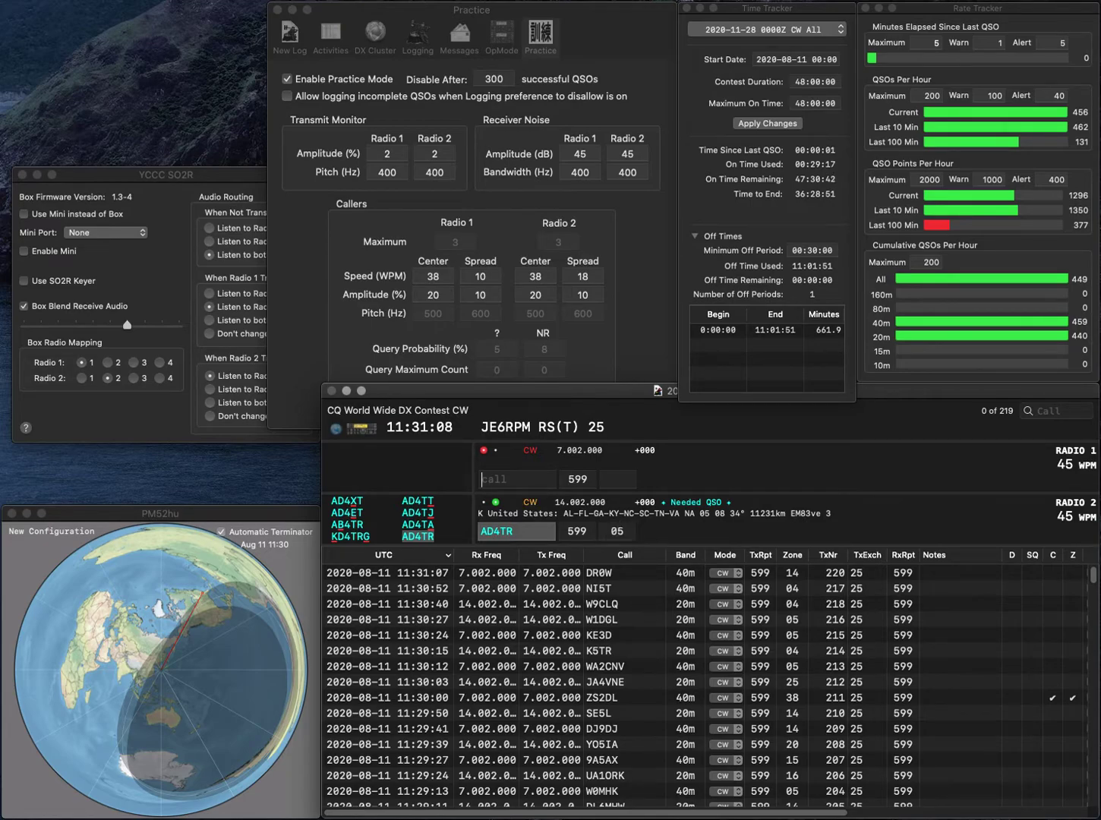
pyautogui.write('WA')
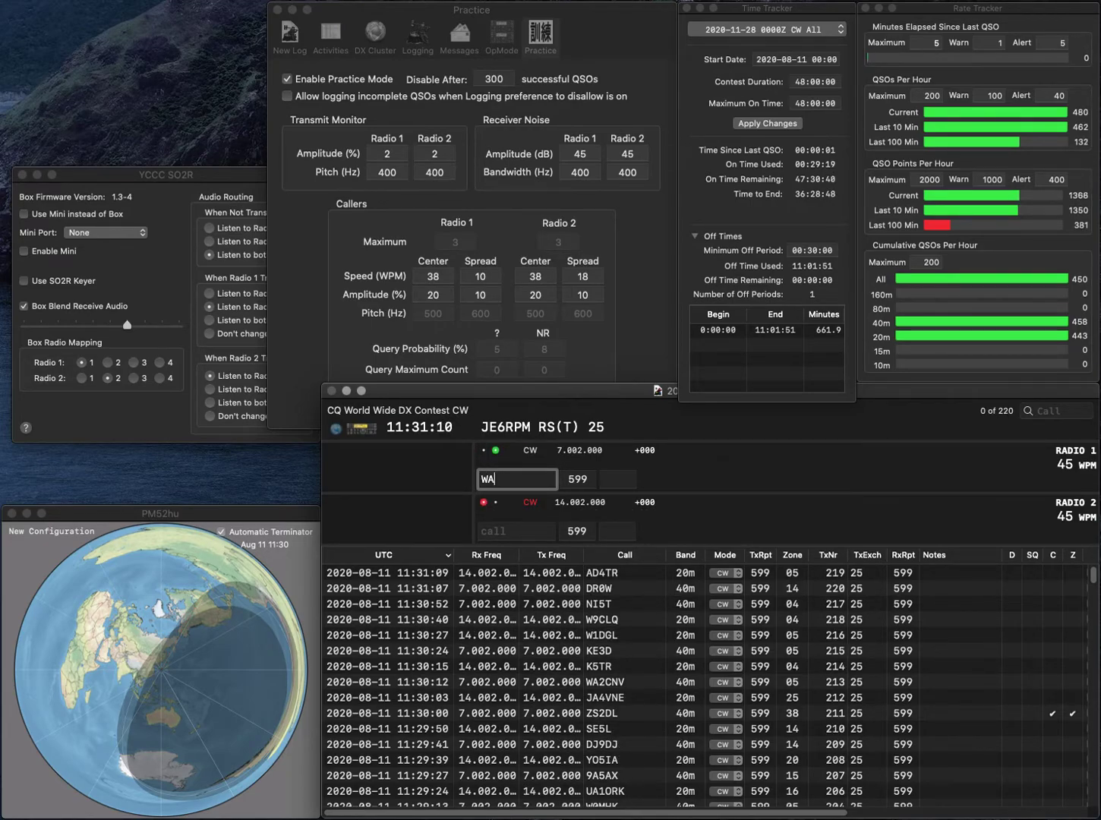
pyautogui.write('6TYQ')
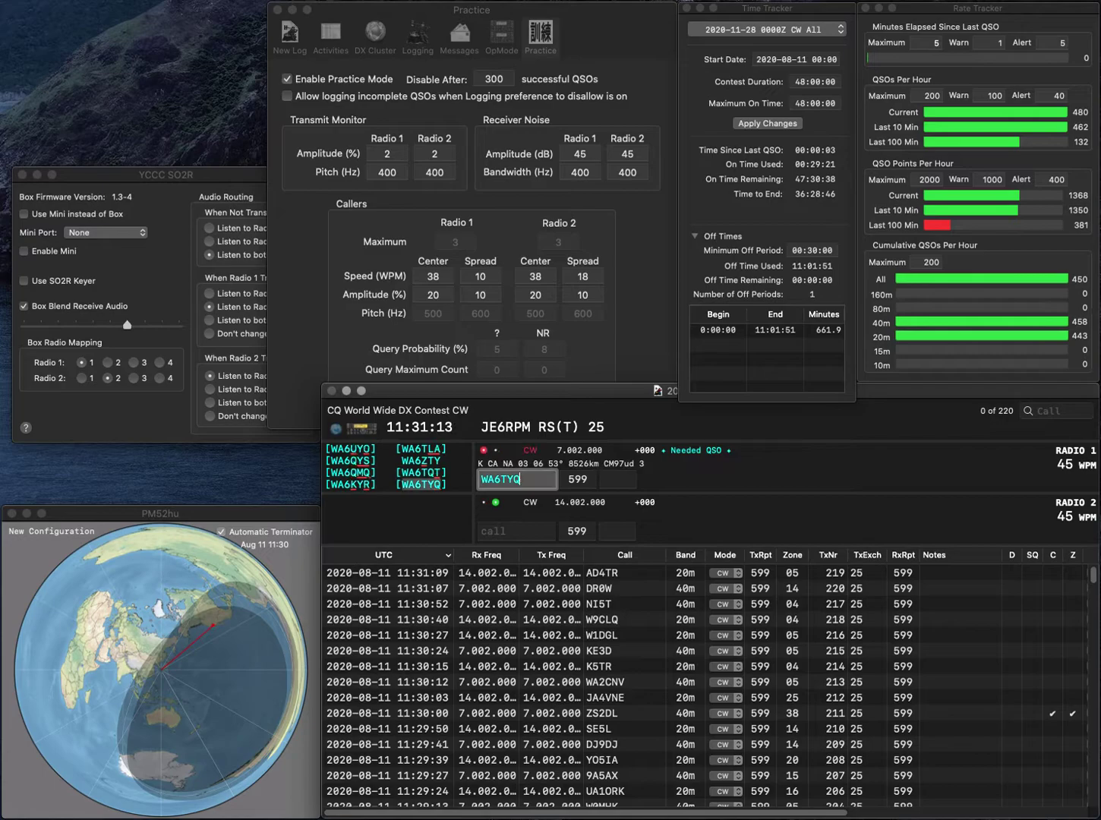
pyautogui.press('Return')
pyautogui.write('2HLA')
pyautogui.press('Home')
pyautogui.write('PE')
pyautogui.press('Return')
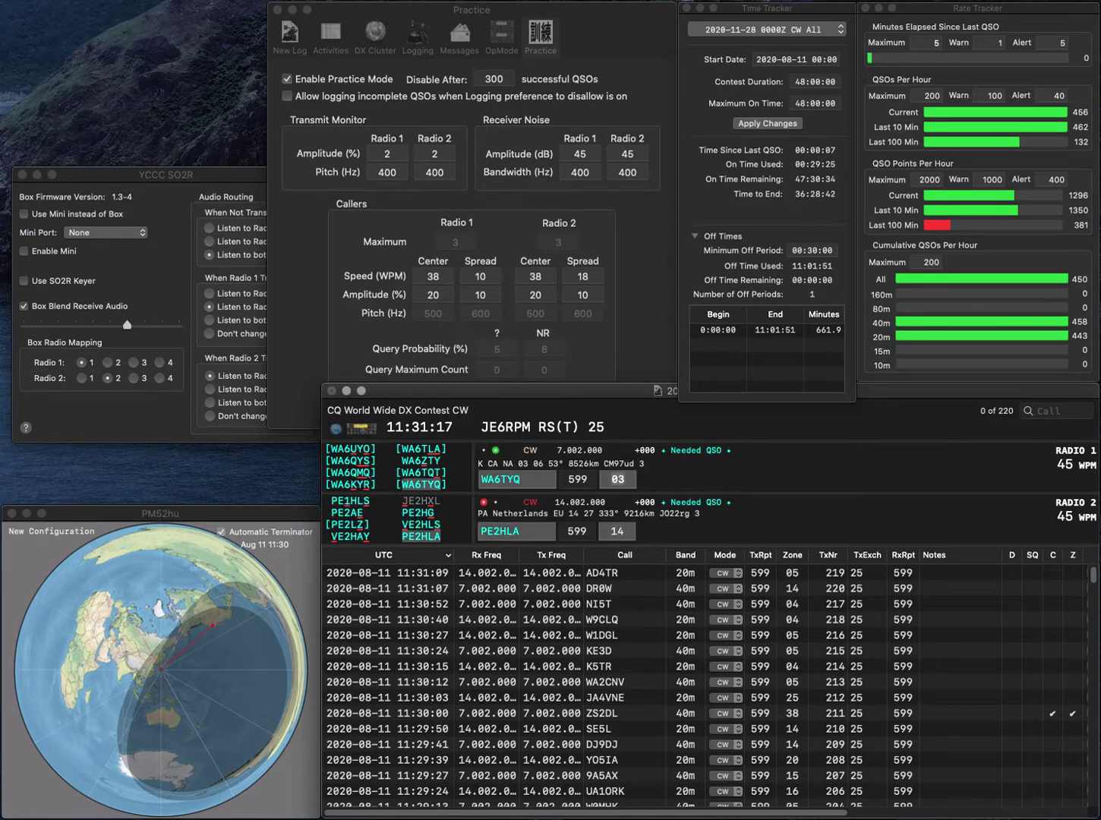
pyautogui.press('Return')
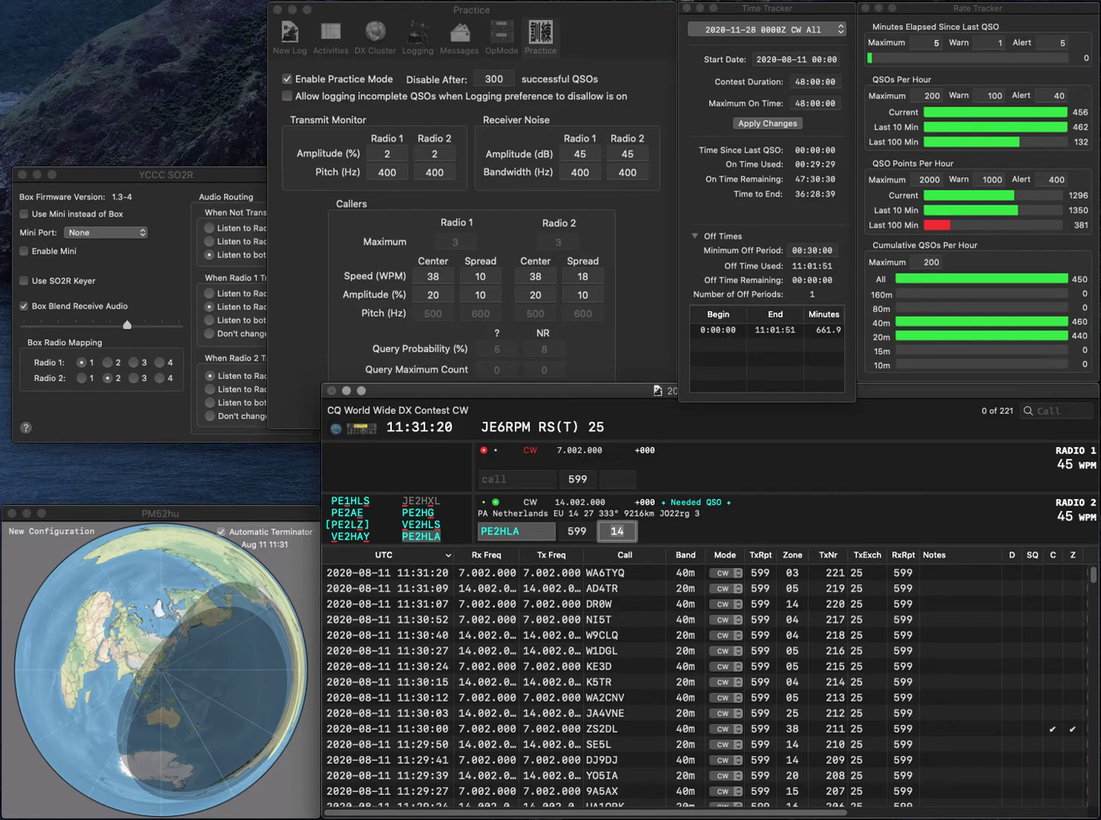
pyautogui.press('Return')
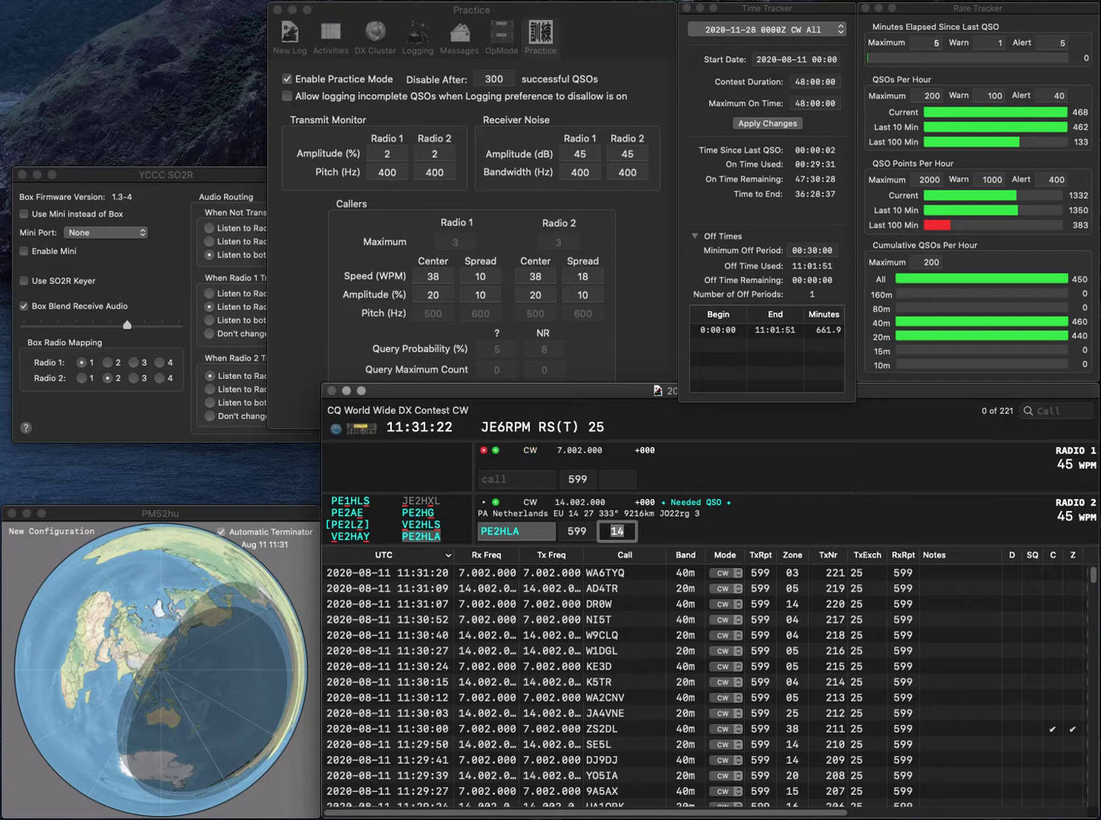
pyautogui.write('M1ZFG')
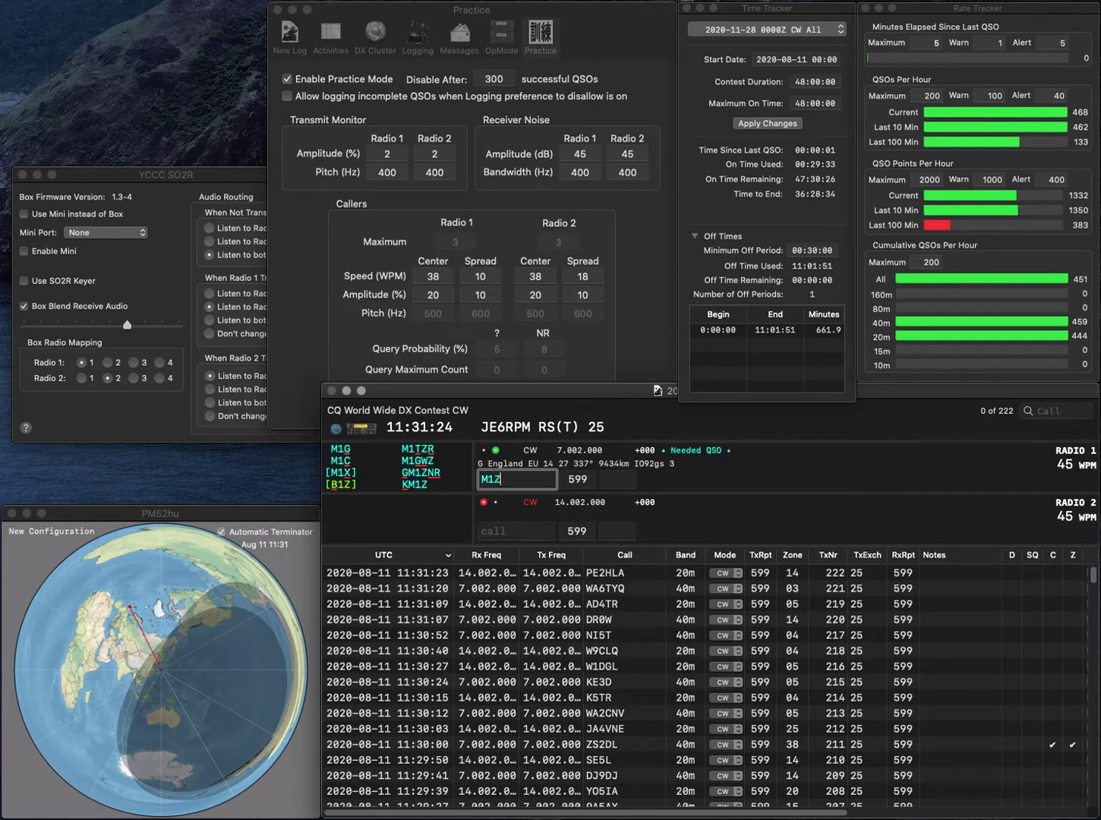
pyautogui.press('Return')
pyautogui.write('K8BBE')
pyautogui.press('Return')
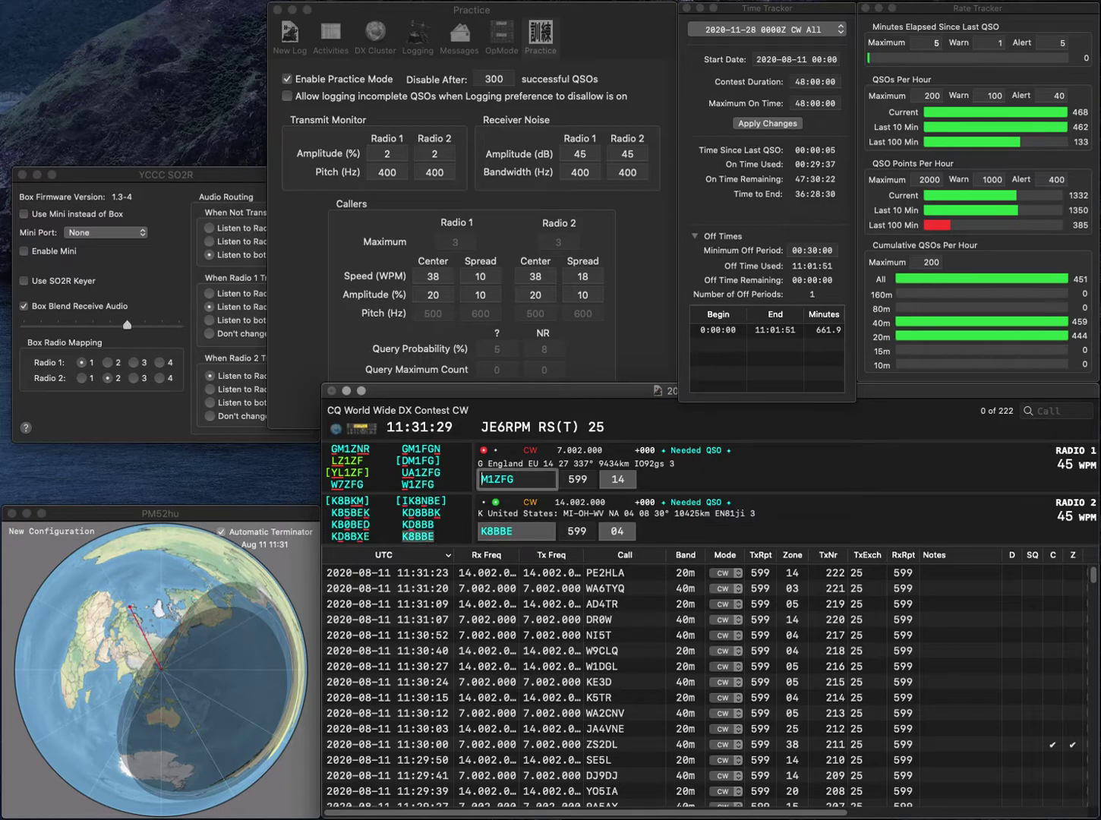
pyautogui.press('Delete')
pyautogui.write('W')
pyautogui.press('Return')
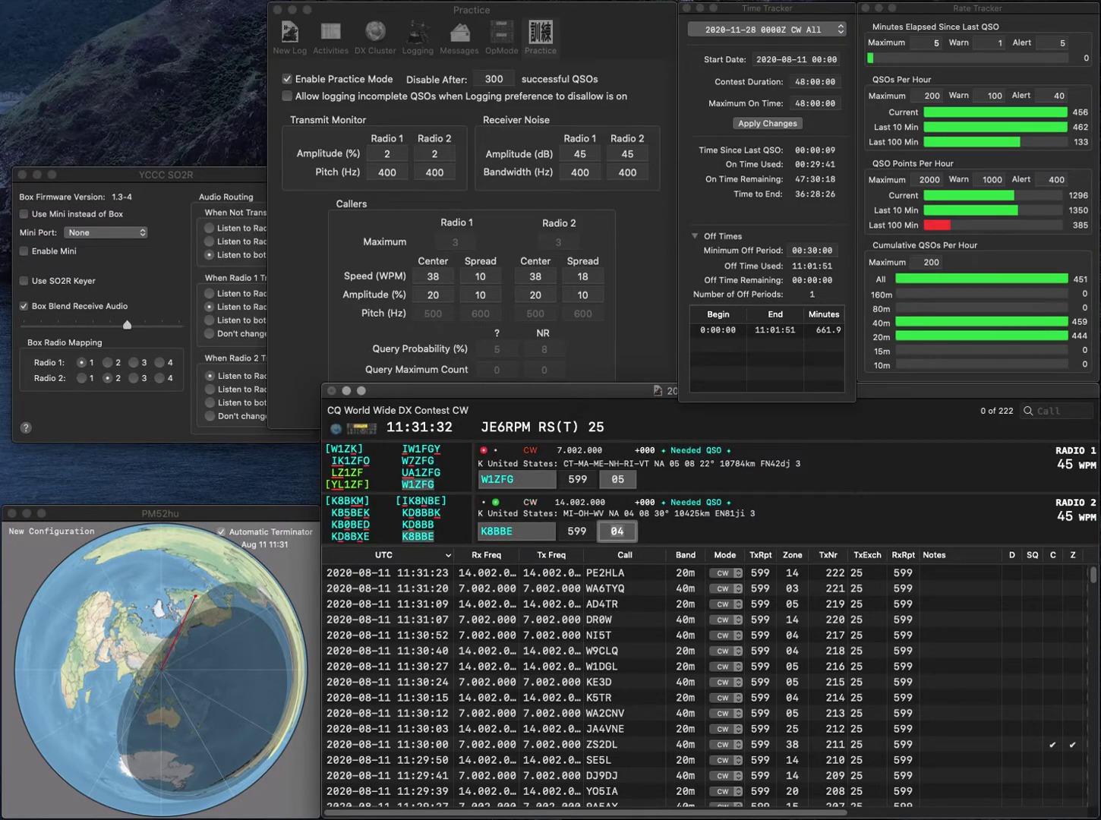
# - Log K8BBE on Radio 2 and W1ZFG on Radio 1
pyautogui.press('Return')
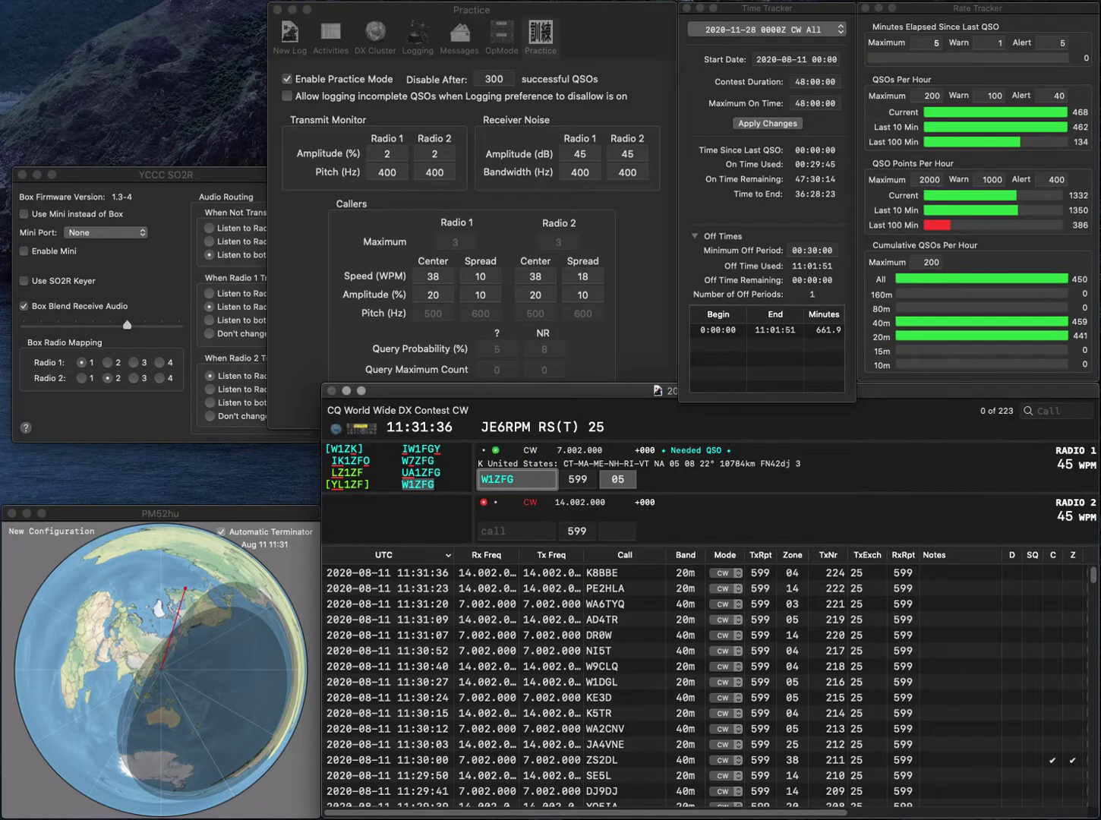
pyautogui.press('Tab')
pyautogui.press('Return')
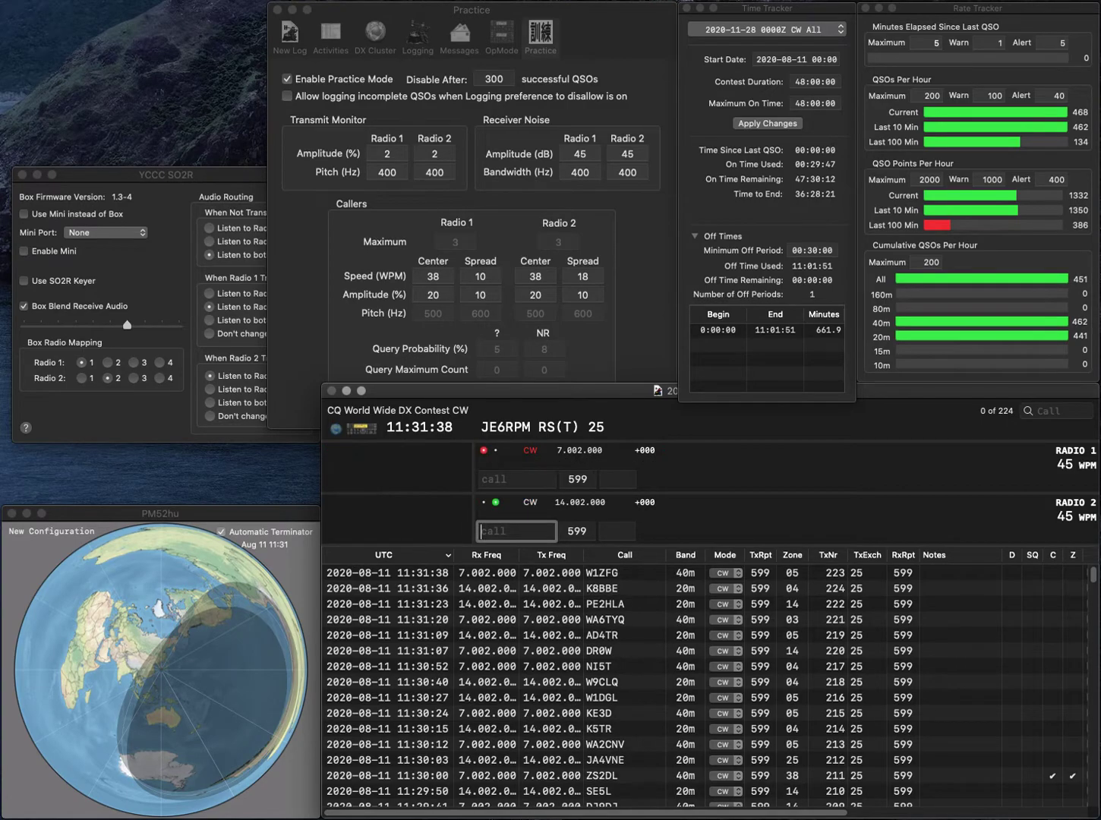
# - Enter caller OZ1LO on Radio 2 and caller K3QQN on Radio 1, and send each the exchange
pyautogui.write('OZ1LO')
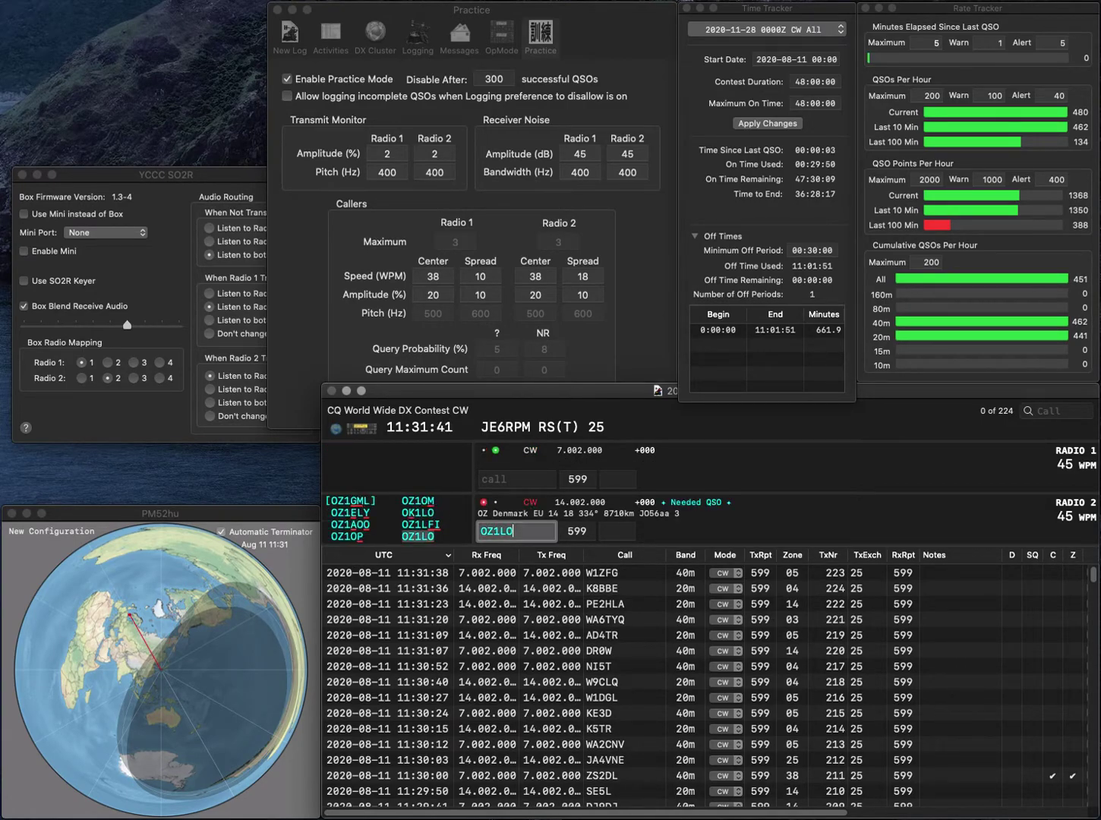
pyautogui.press('Return')
pyautogui.write('3QQN')
pyautogui.hotkey('ctrl', 'a')
pyautogui.write('W')
pyautogui.press('BackSpace')
pyautogui.write('K')
pyautogui.press('Return')
pyautogui.press('Return')
pyautogui.press('Up')
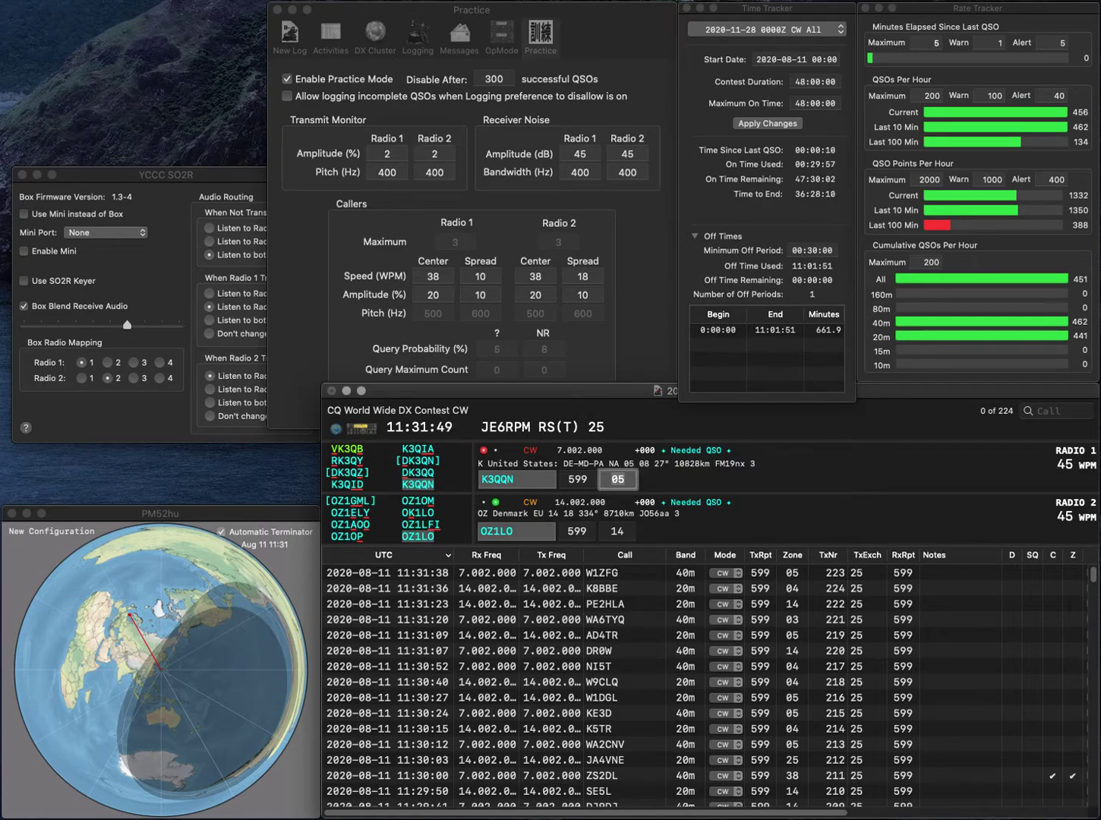
pyautogui.press('Return')
pyautogui.write('SQ2')
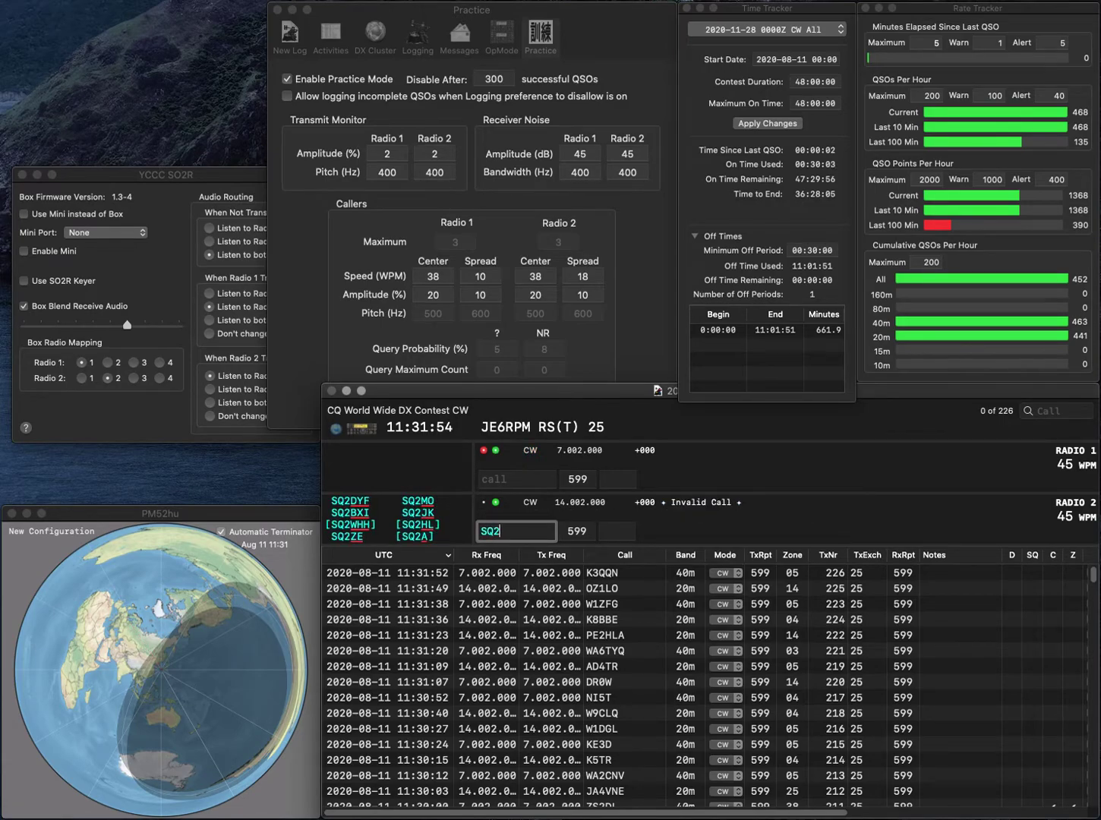
pyautogui.write('N')
pyautogui.press('Return')
pyautogui.write('NEA')
pyautogui.press('BackSpace')
pyautogui.press('BackSpace')
pyautogui.press('BackSpace')
pyautogui.write('EA8M')
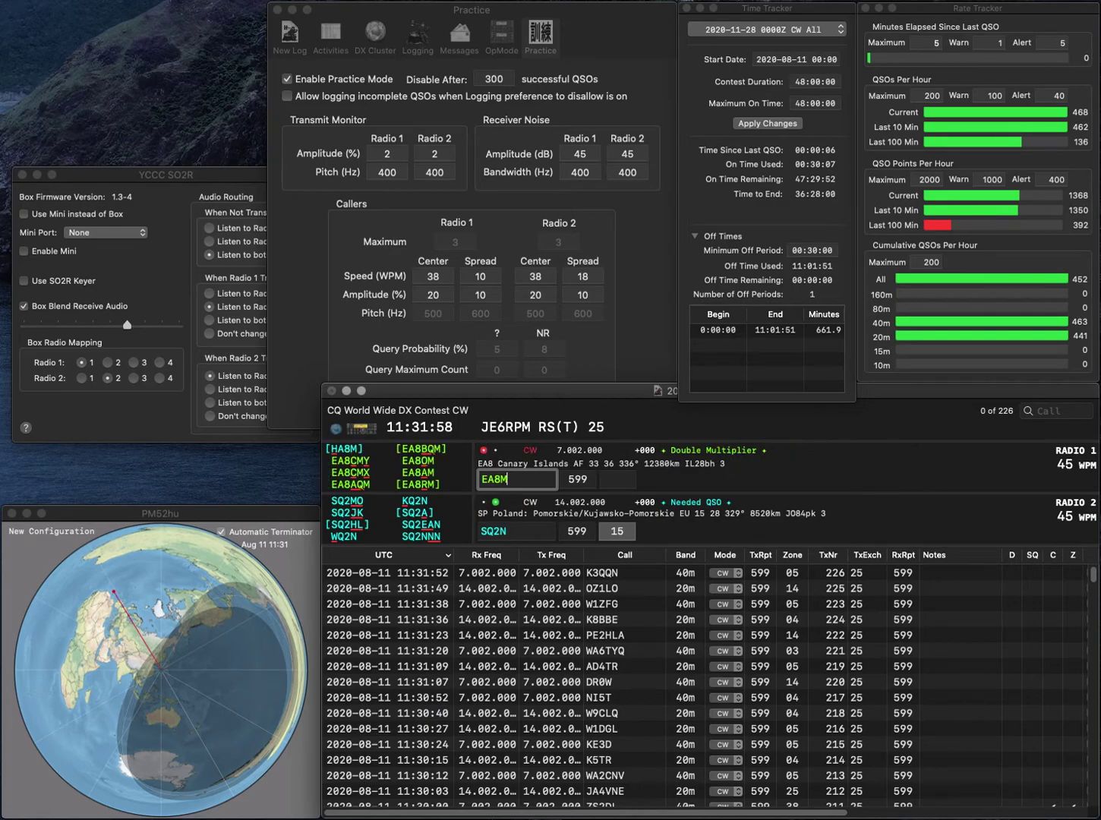
pyautogui.press('Return')
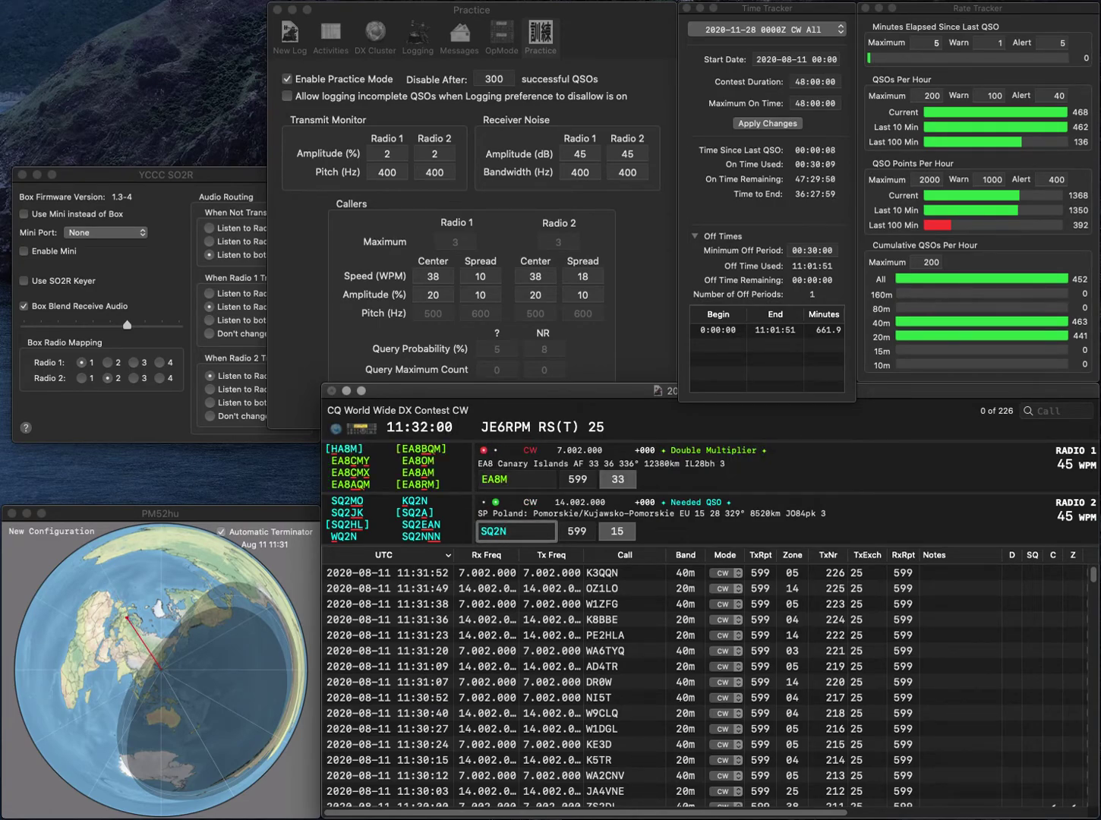
pyautogui.write('NN')
pyautogui.press('Return')
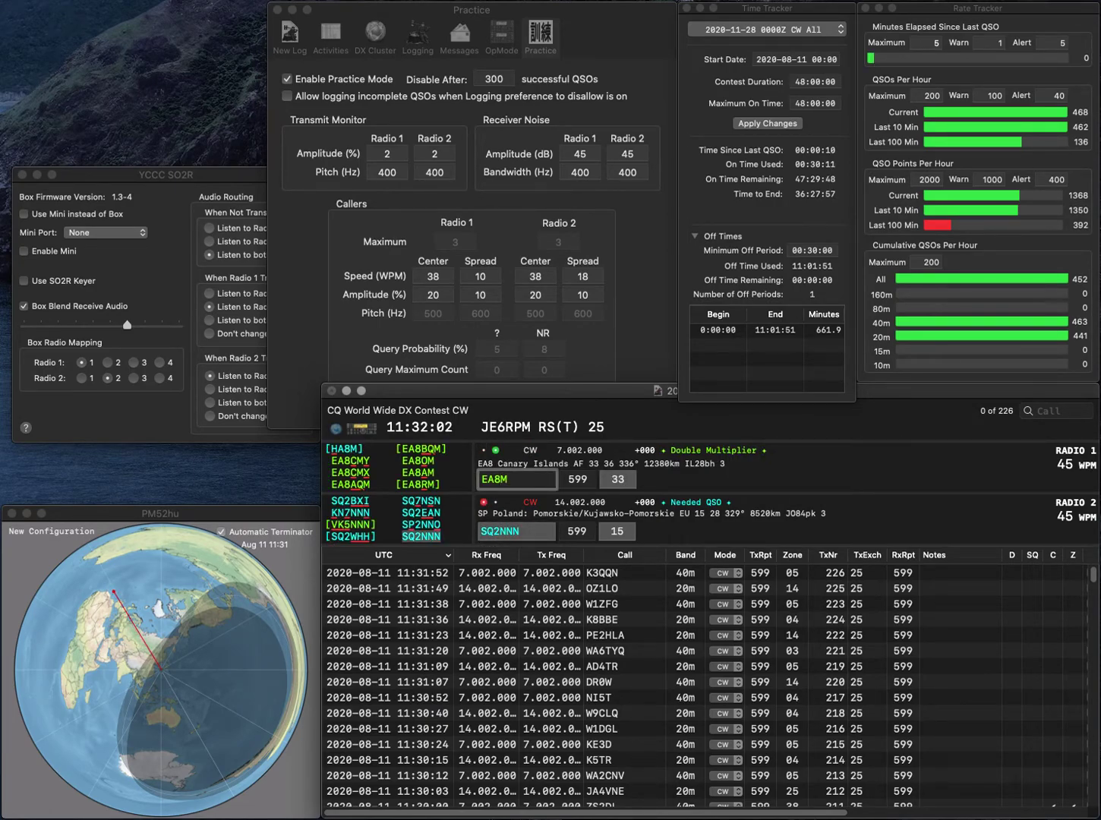
pyautogui.write('BQ')
pyautogui.press('Return')
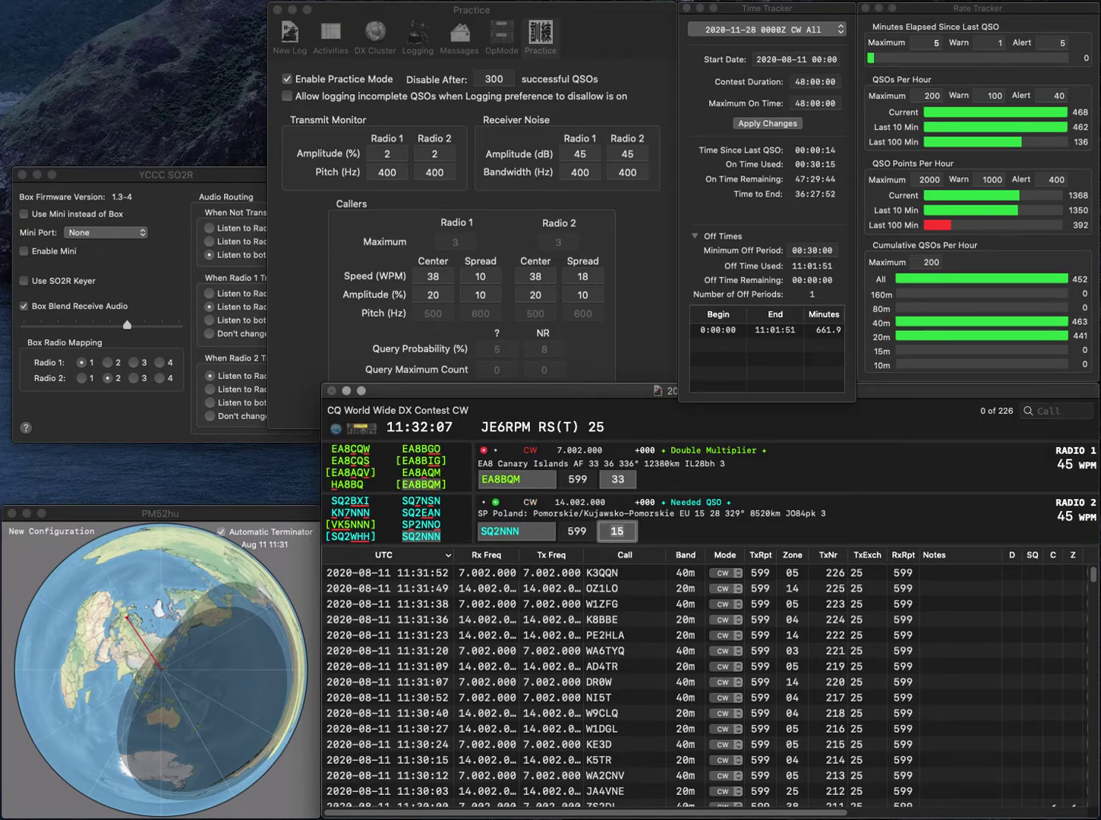
pyautogui.press('Return')
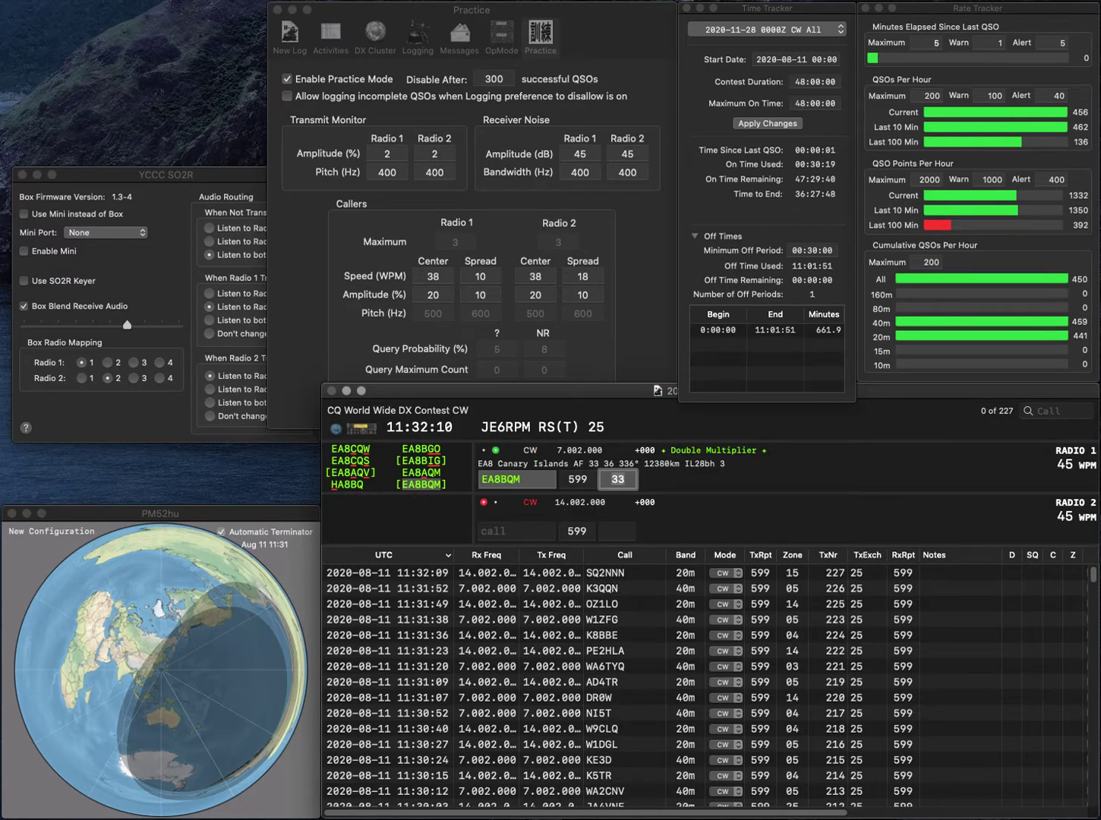
pyautogui.press('Return')
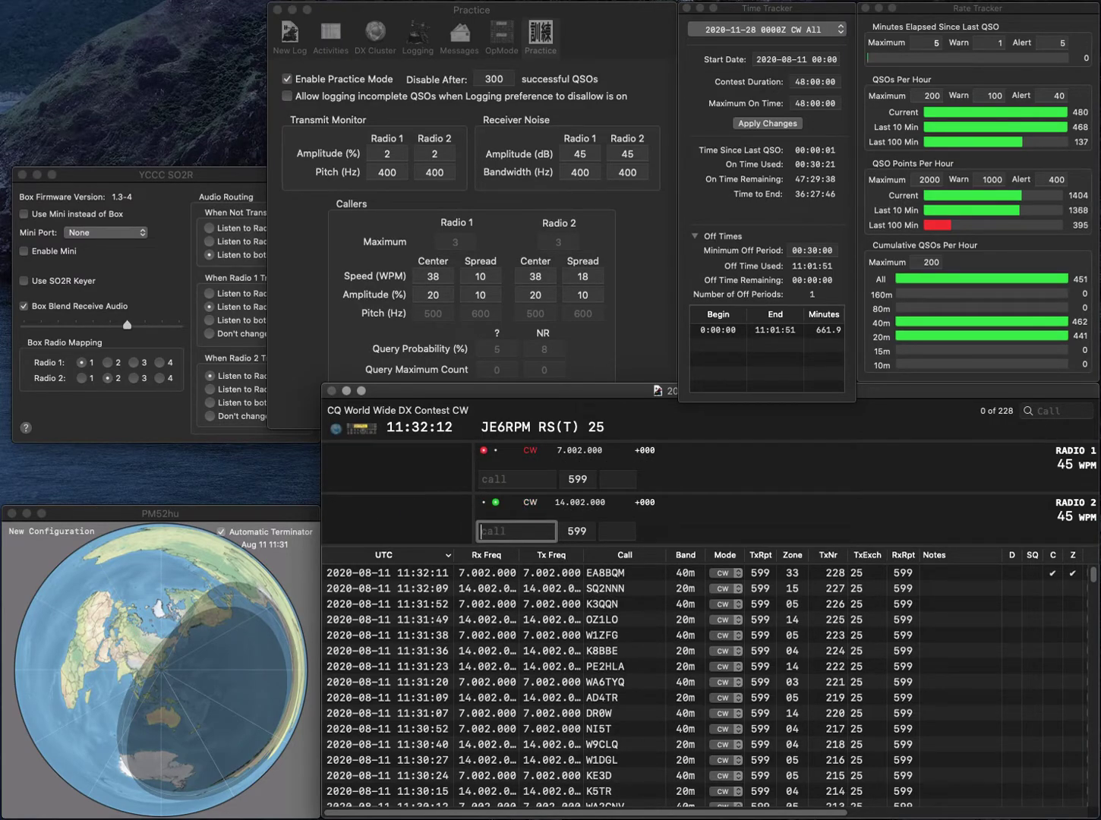
pyautogui.write('8Z')
pyautogui.press('Left')
pyautogui.press('Left')
pyautogui.write('8P')
pyautogui.press('Delete')
pyautogui.write('5')
pyautogui.press('Return')
pyautogui.write('KU2DX')
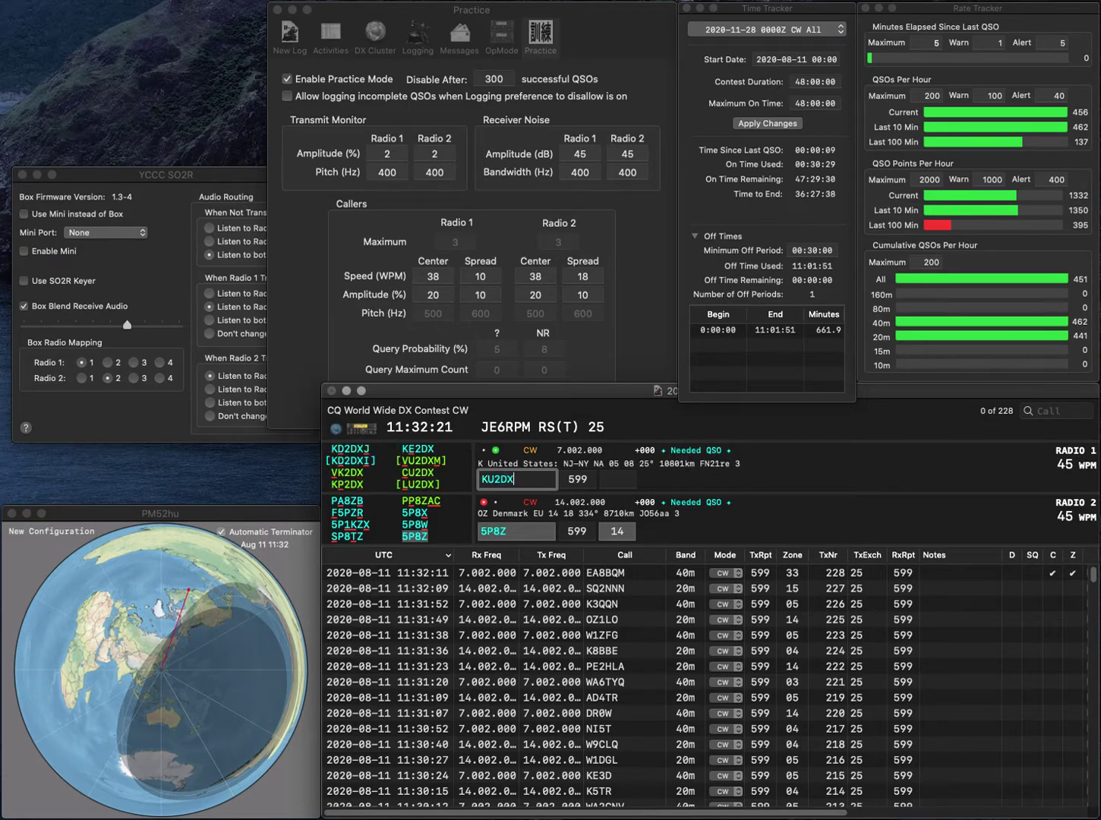
pyautogui.press('Return')
pyautogui.press('Return')
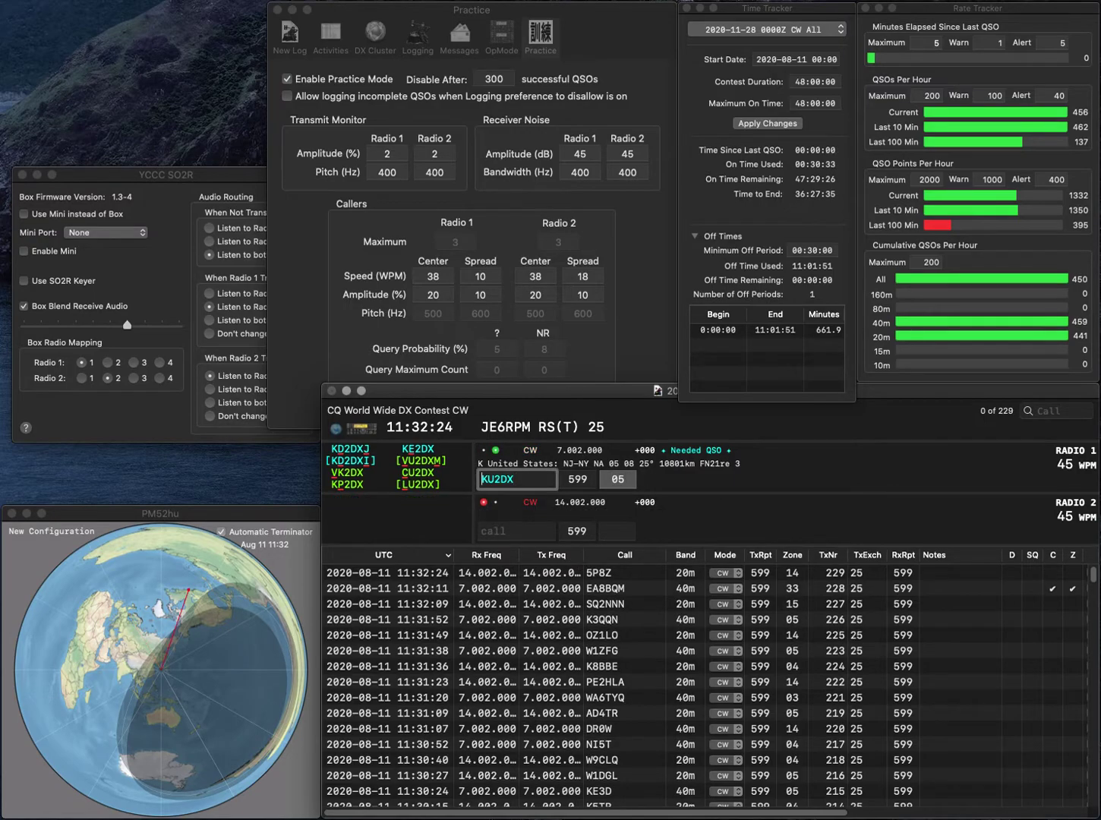
pyautogui.press('BackSpace')
pyautogui.write('C')
pyautogui.press('Return')
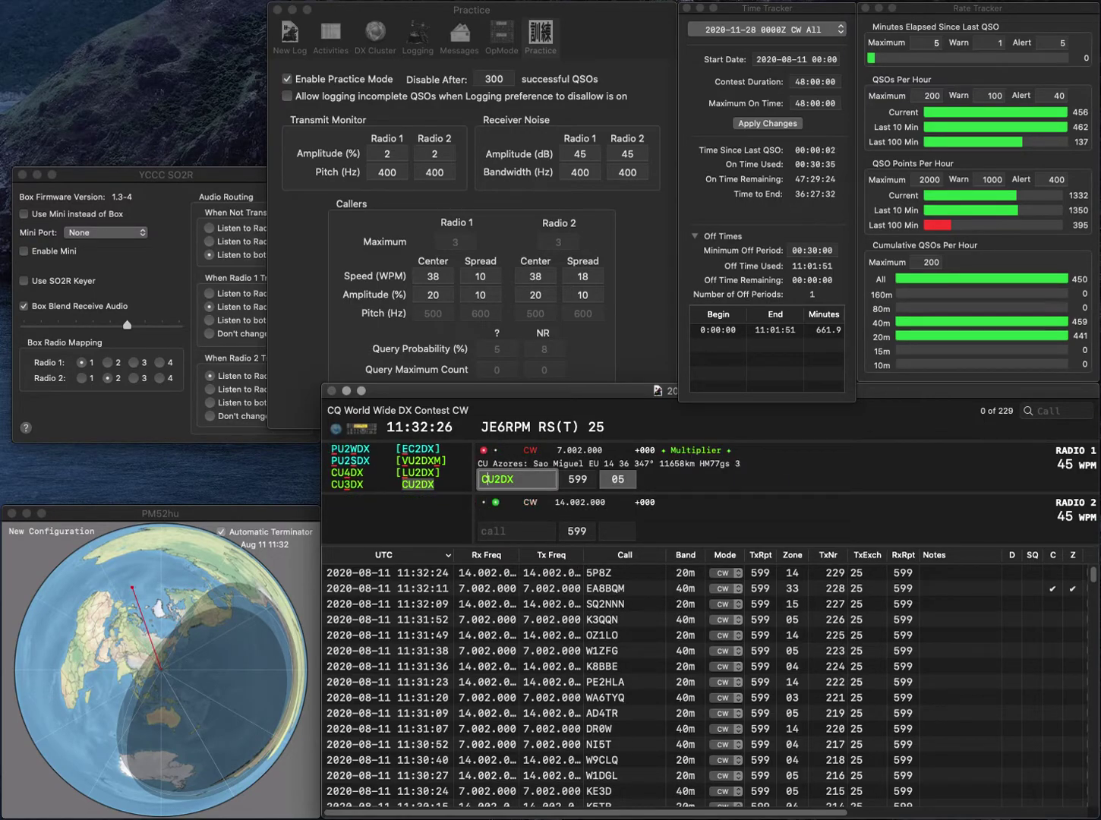
pyautogui.write('KB4EE')
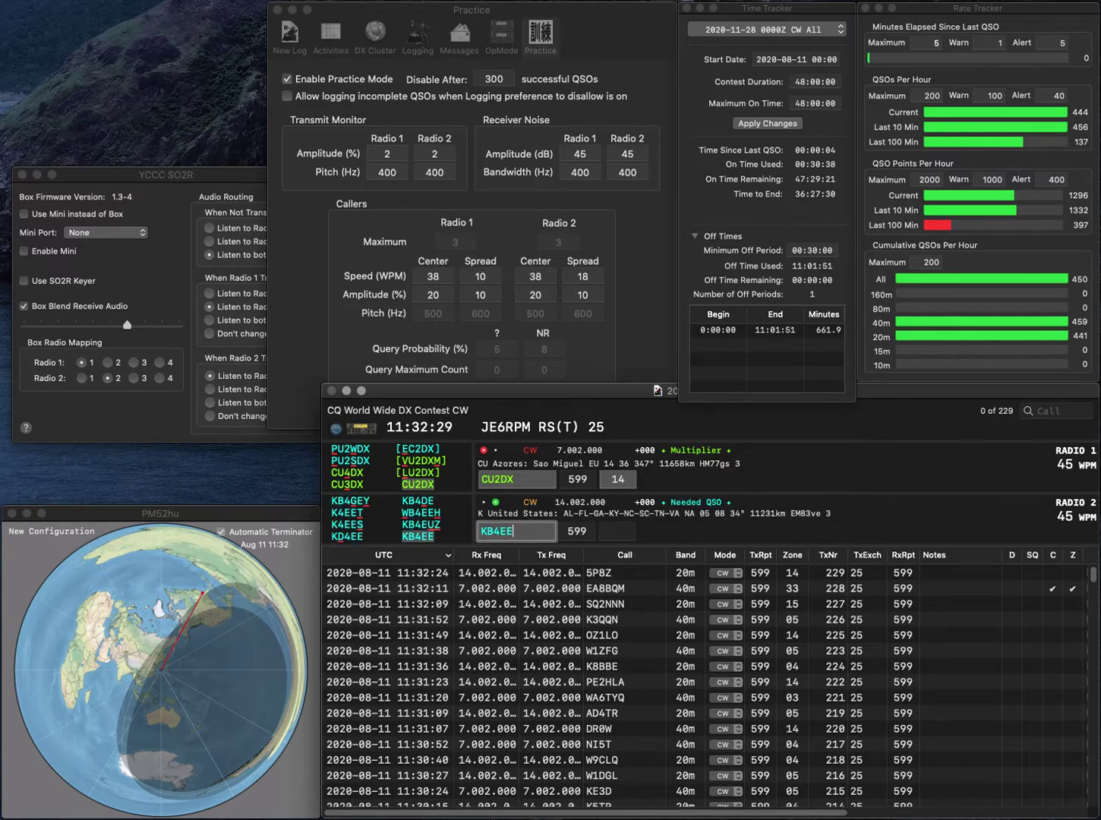
pyautogui.press('Return')
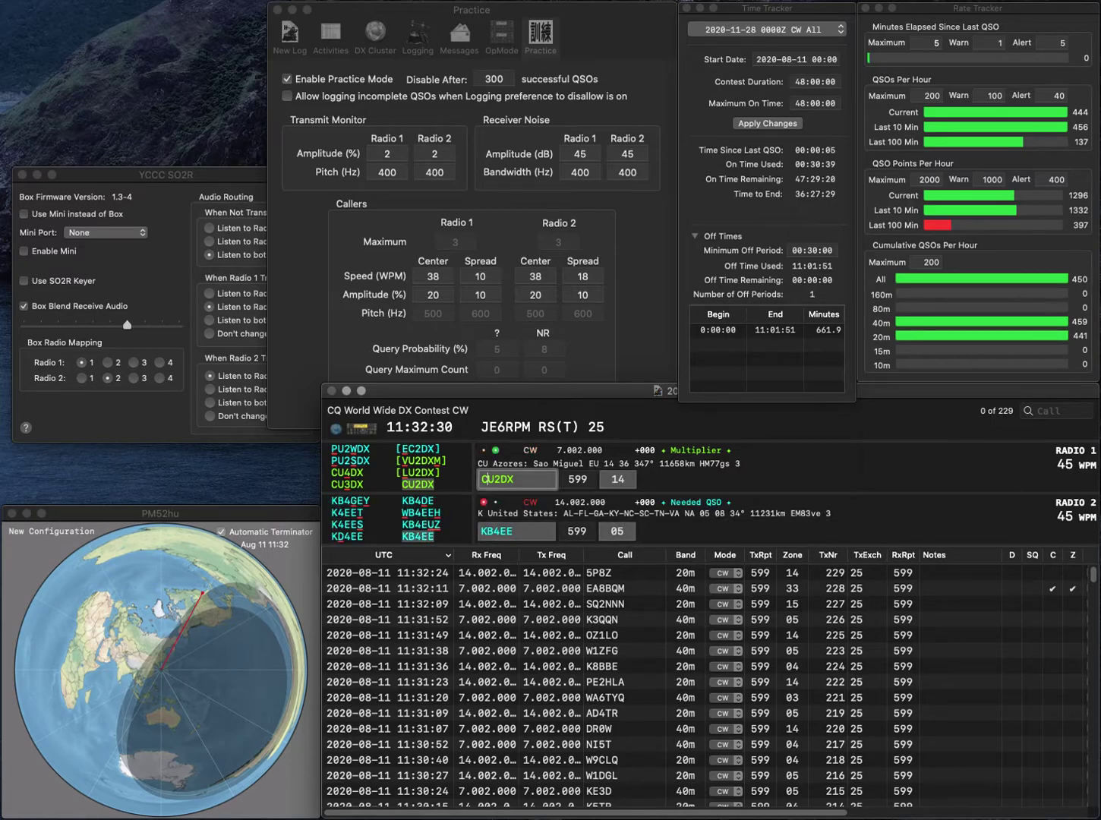
pyautogui.press('Return')
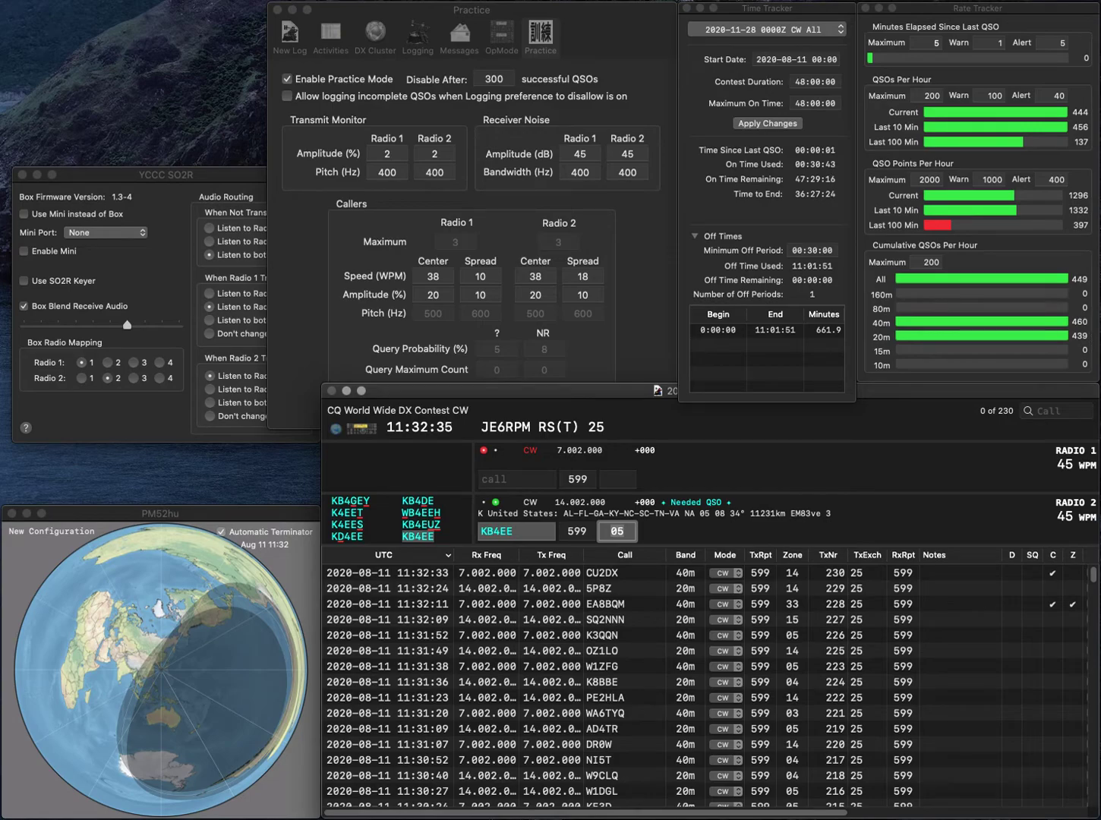
pyautogui.press('Return')
pyautogui.write('AI4QQ')
pyautogui.press('Return')
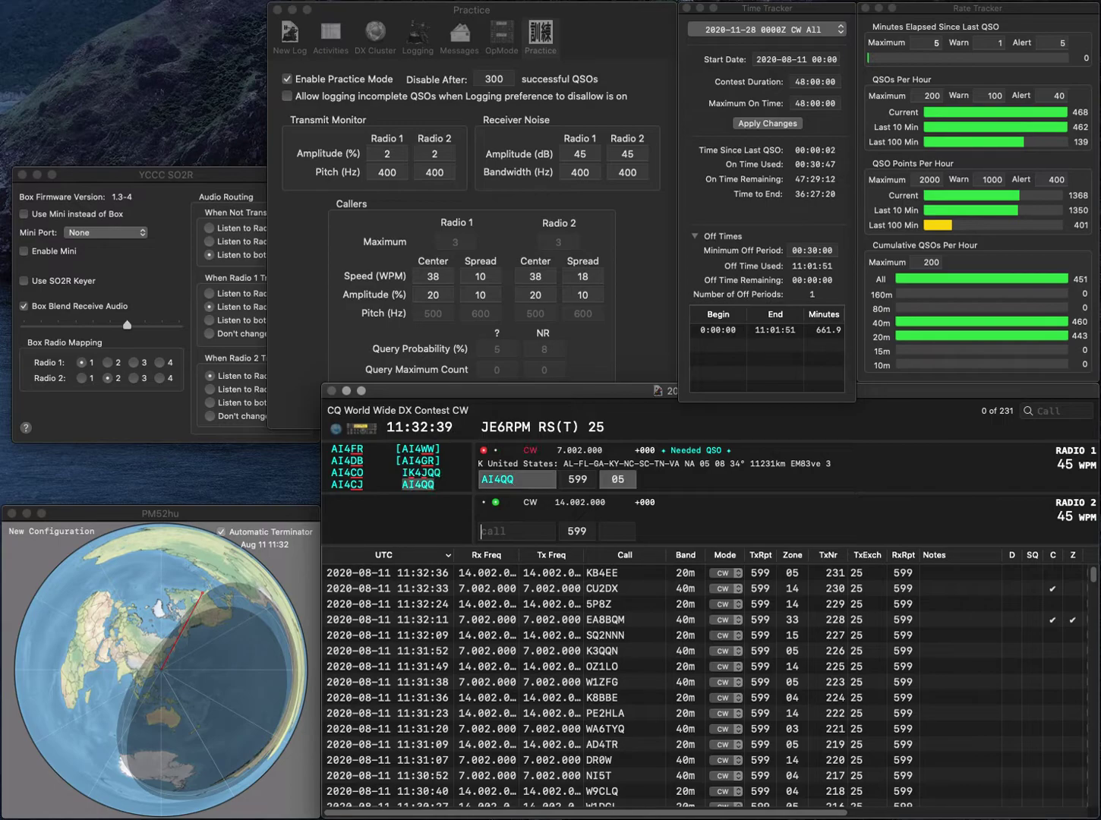
# - Enter caller VE3PK on Radio 2 with its exchange sent, and log both AI4QQ and VE3PK
pyautogui.write('VE3PK')
pyautogui.press('Return')
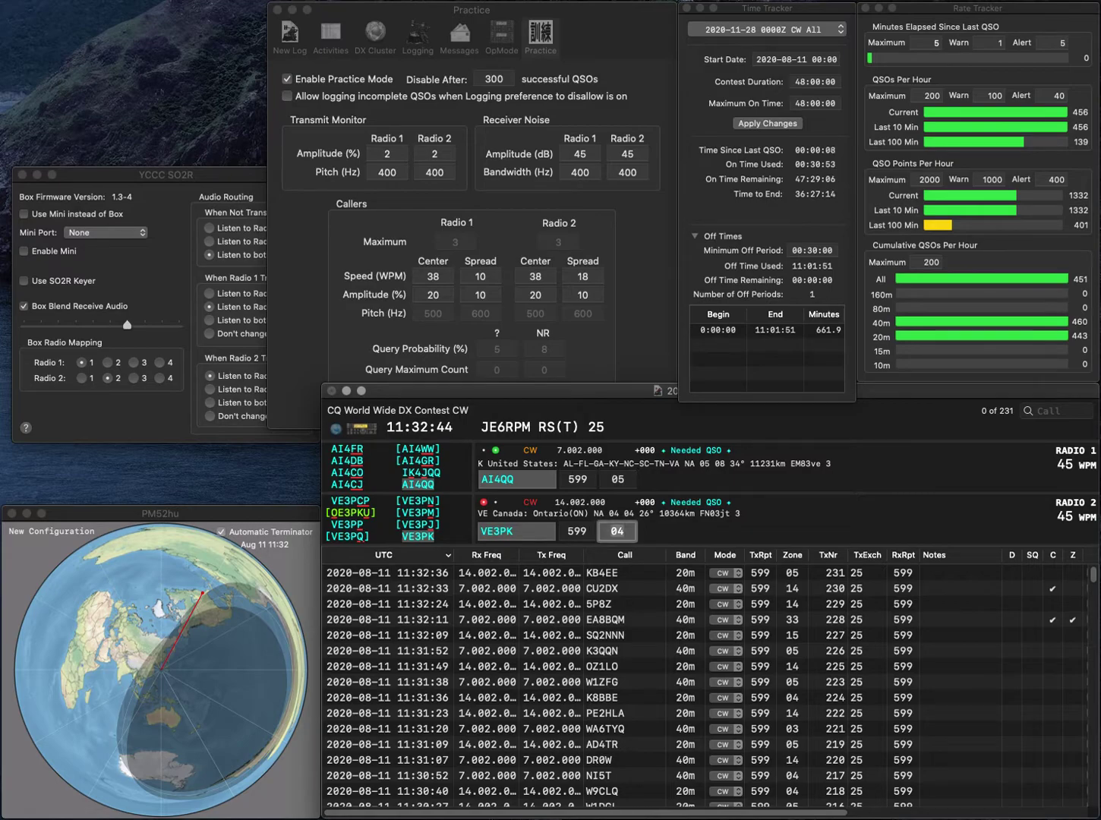
pyautogui.press('Return')
pyautogui.press('Return')
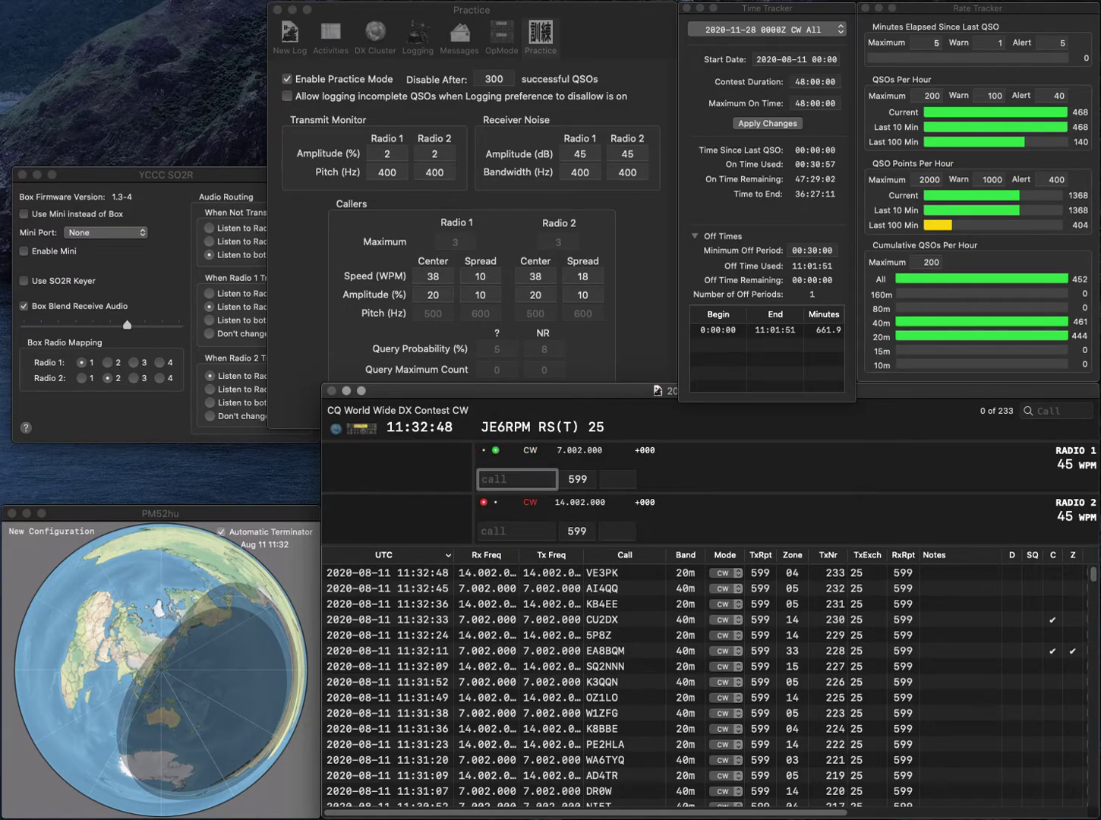
pyautogui.write('UT5HX')
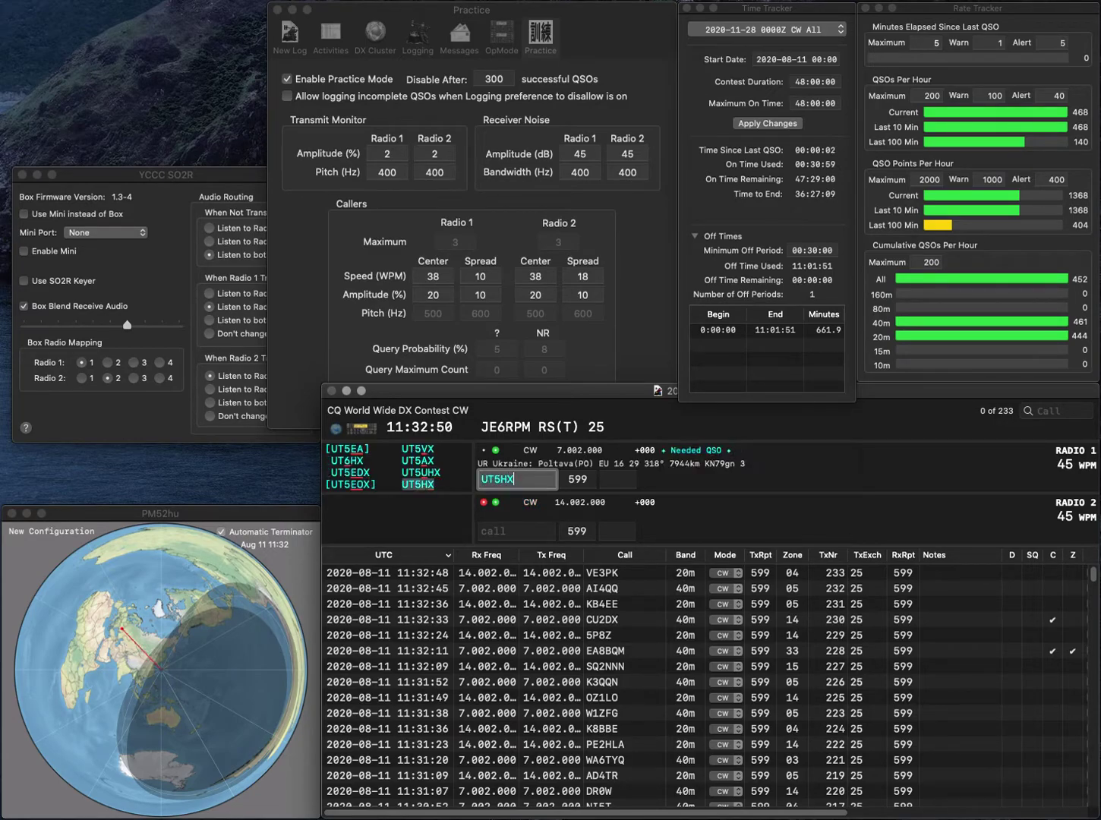
pyautogui.press('Return')
pyautogui.write('P')
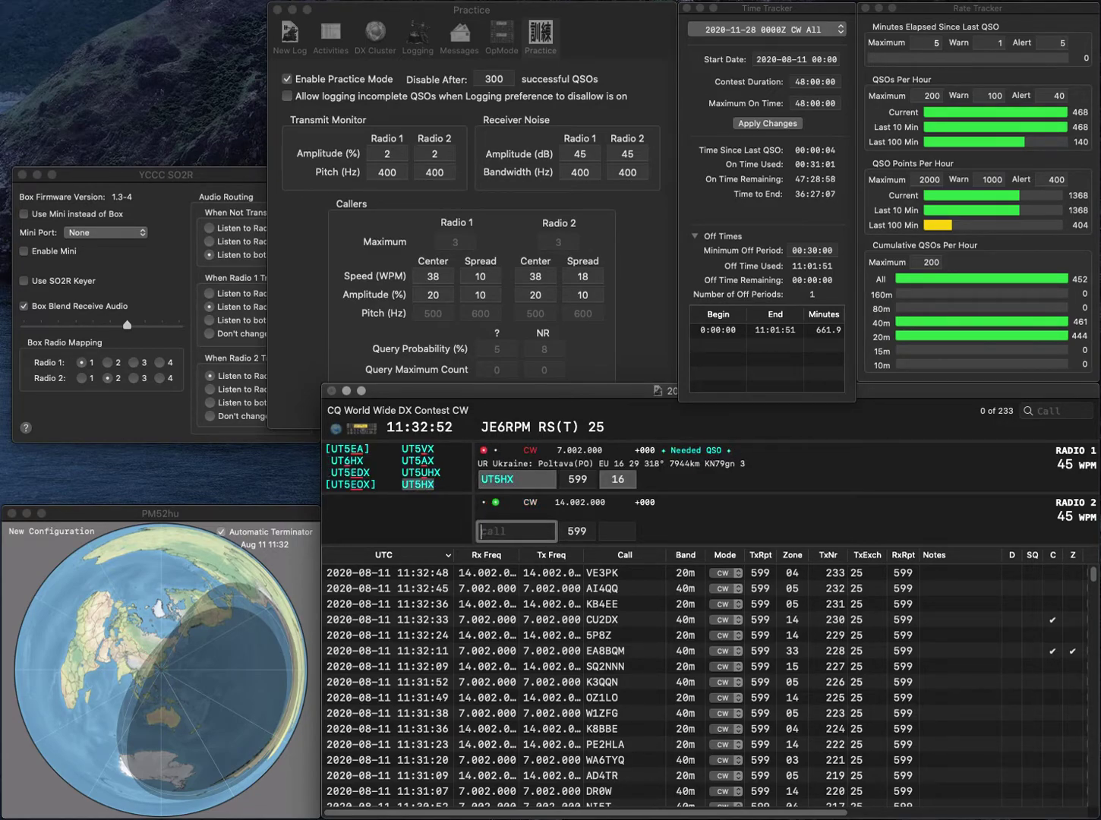
pyautogui.write('L')
pyautogui.press('Left')
pyautogui.press('Left')
pyautogui.write('W4')
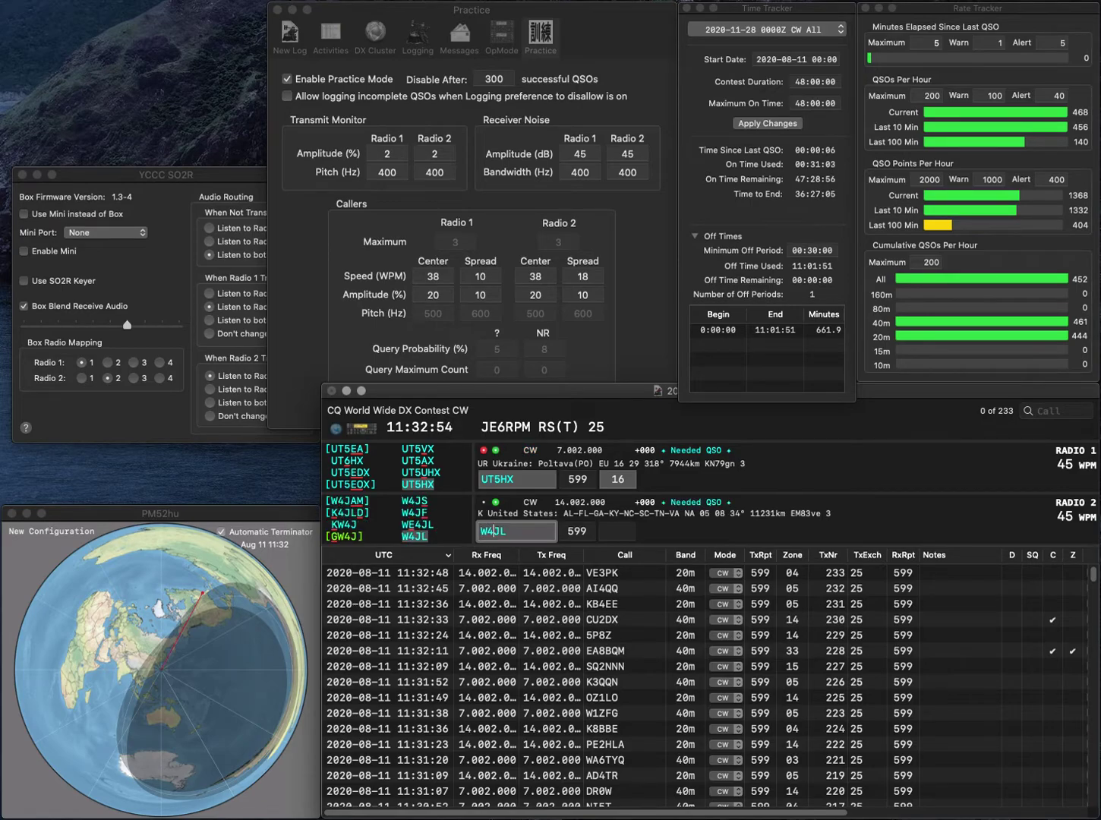
pyautogui.press('Return')
pyautogui.press('Return')
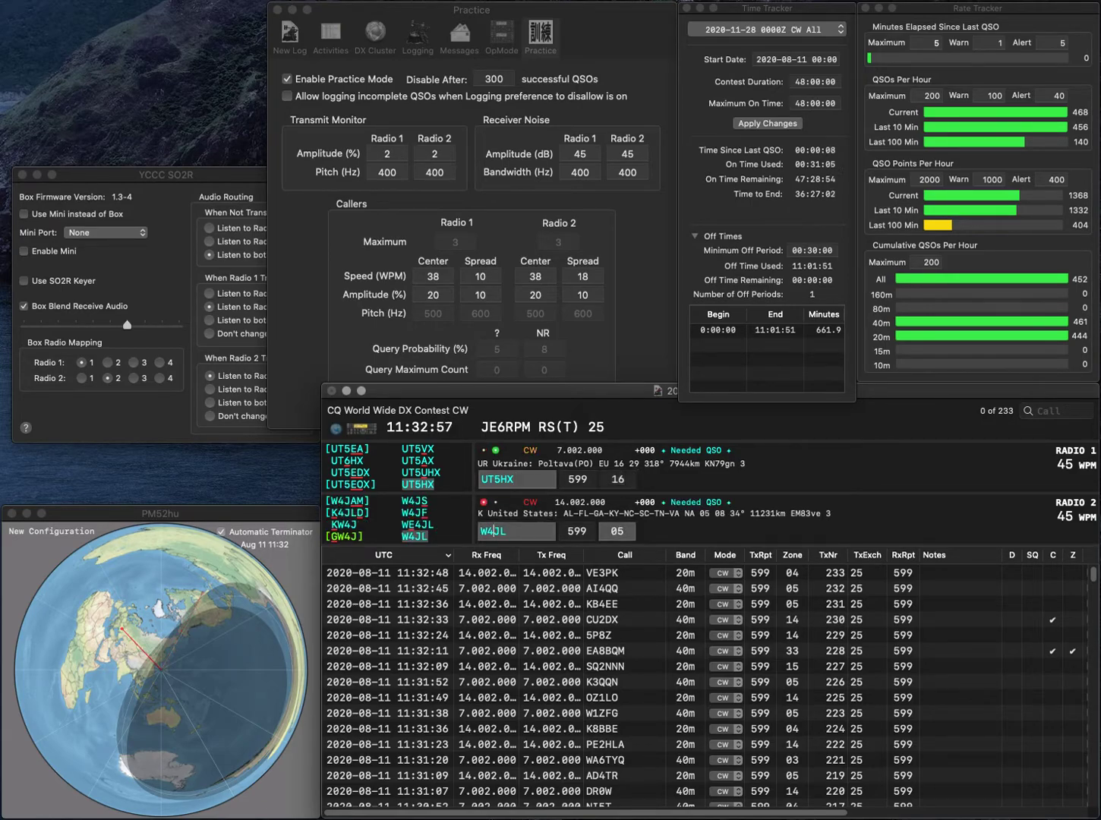
pyautogui.press('Tab')
pyautogui.press('Return')
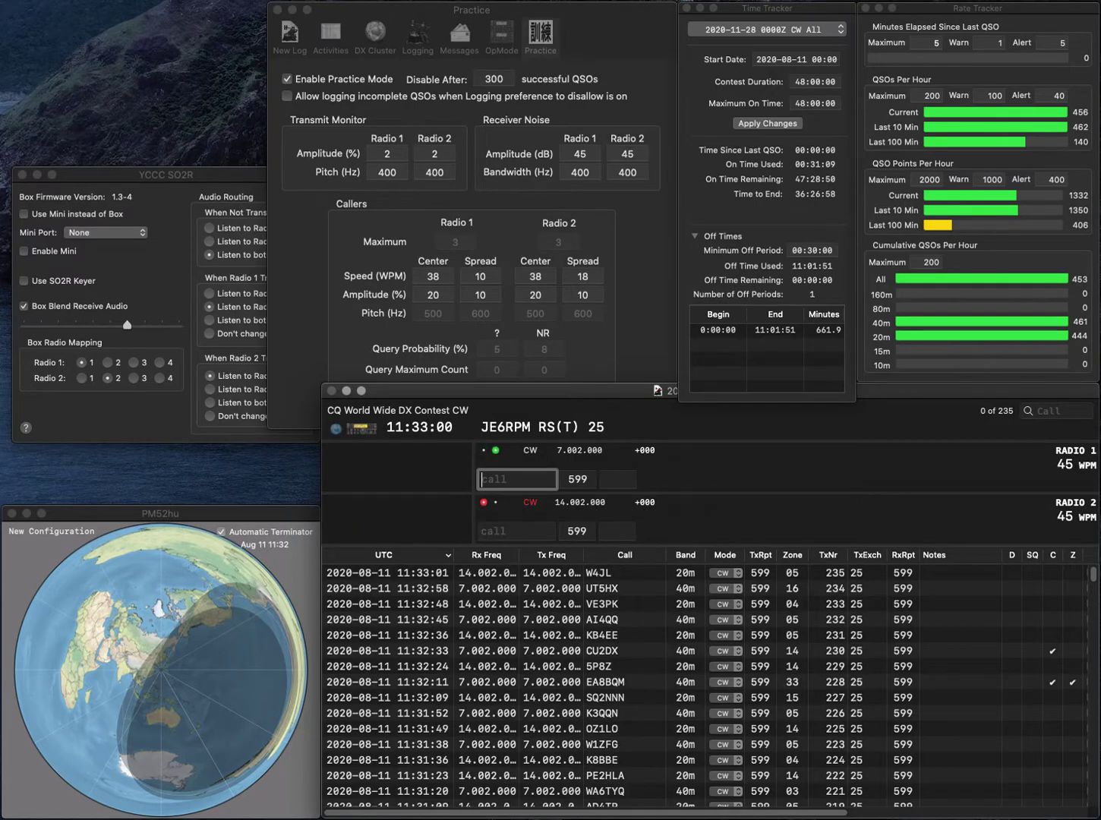
pyautogui.write('UR5L')
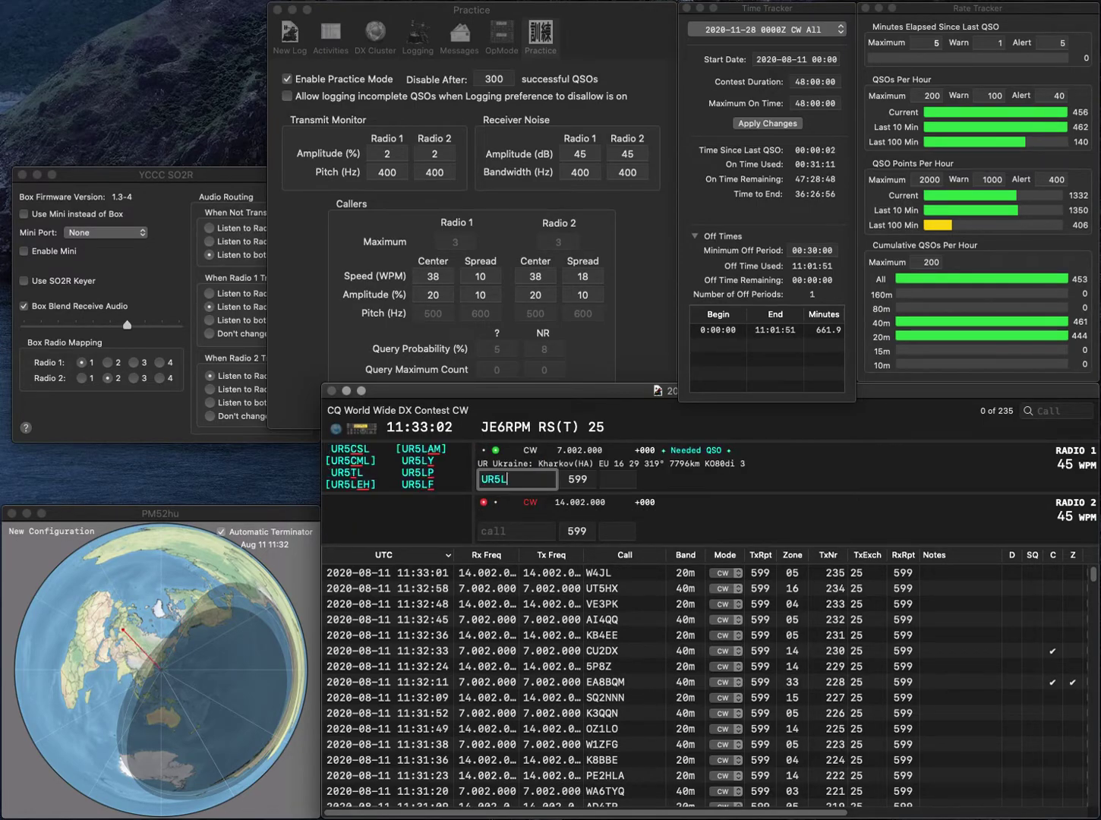
pyautogui.write('PFTO')
pyautogui.press('Home')
pyautogui.write('N3')
pyautogui.press('Return')
# - Log UR5LP on Radio 1, and correct the Radio 2 call to K4FTO with its exchange resent
pyautogui.press('Return')
pyautogui.press('space')
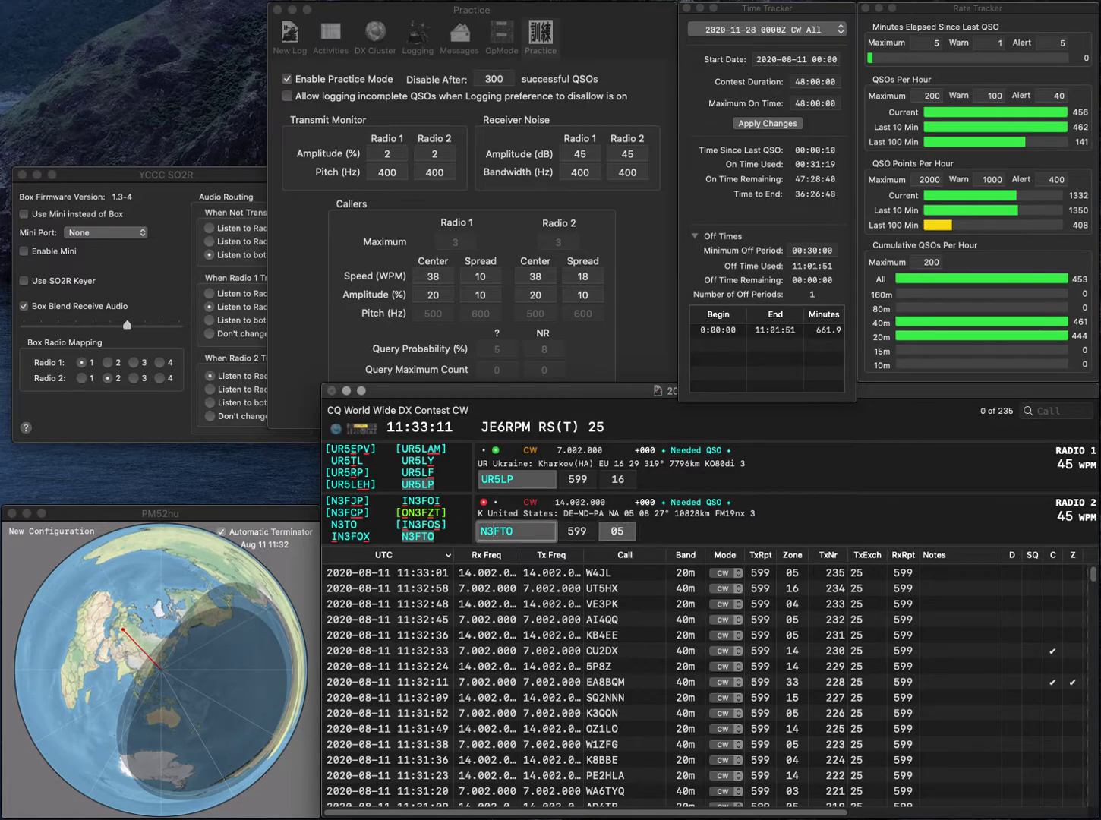
pyautogui.press('Home')
pyautogui.press('Delete')
pyautogui.press('Delete')
pyautogui.write('K4')
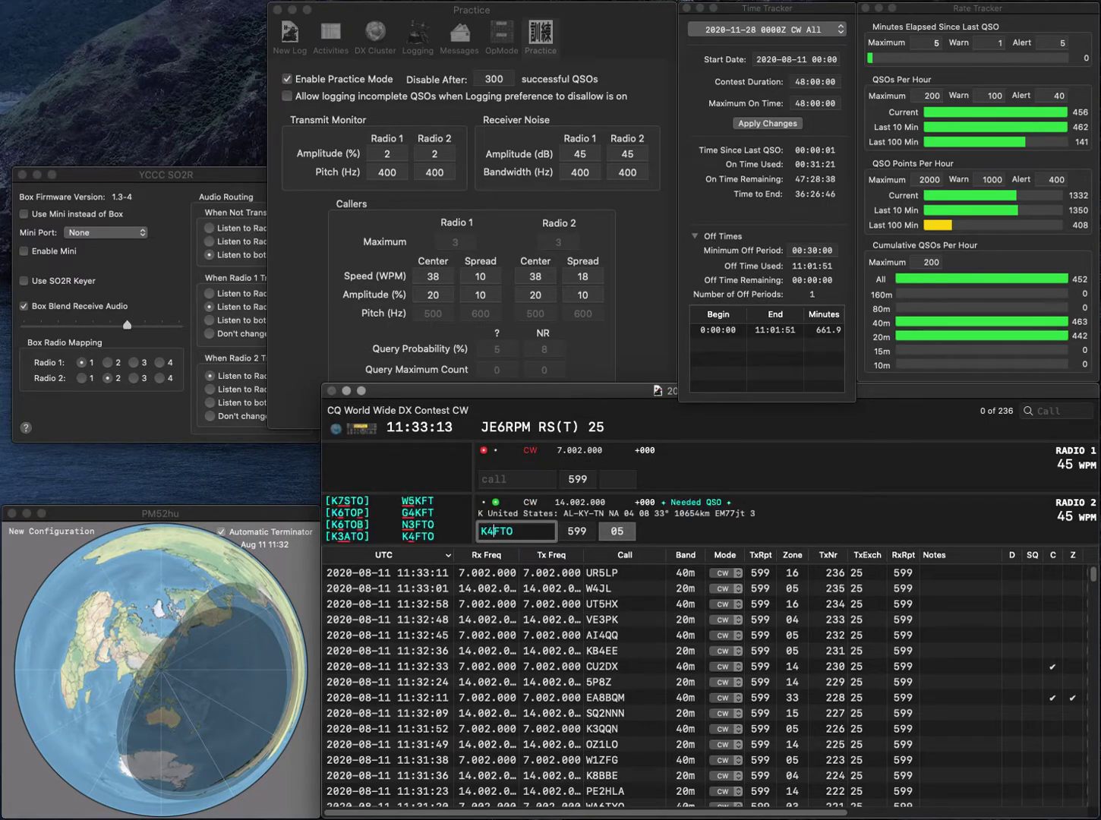
pyautogui.press('Return')
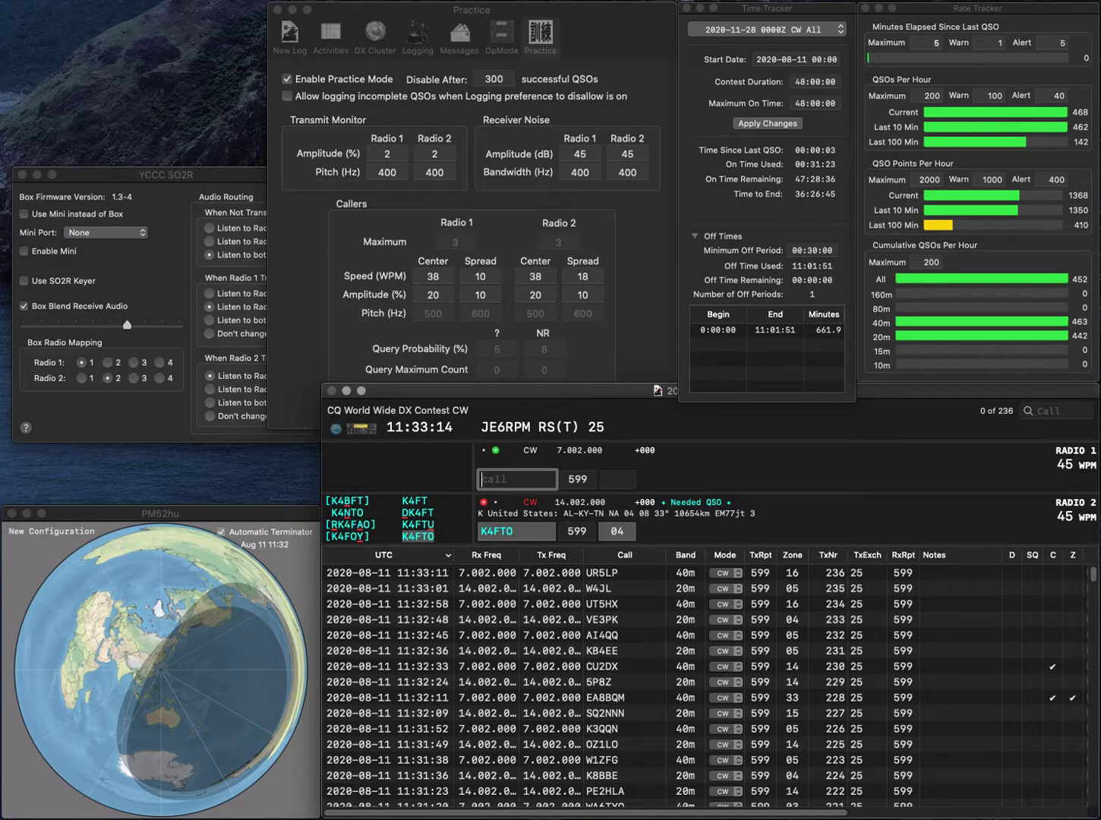
# - Enter caller 2E0WWU on Radio 1
pyautogui.write('0WW')
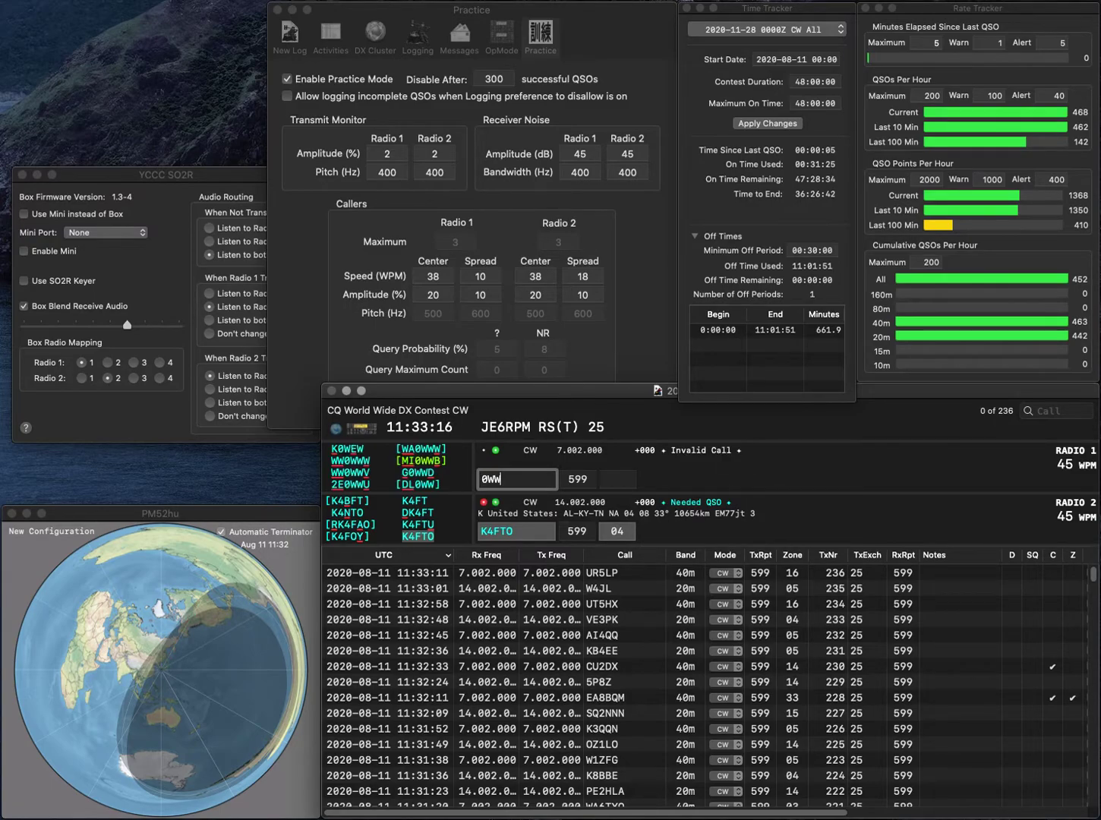
pyautogui.write('U')
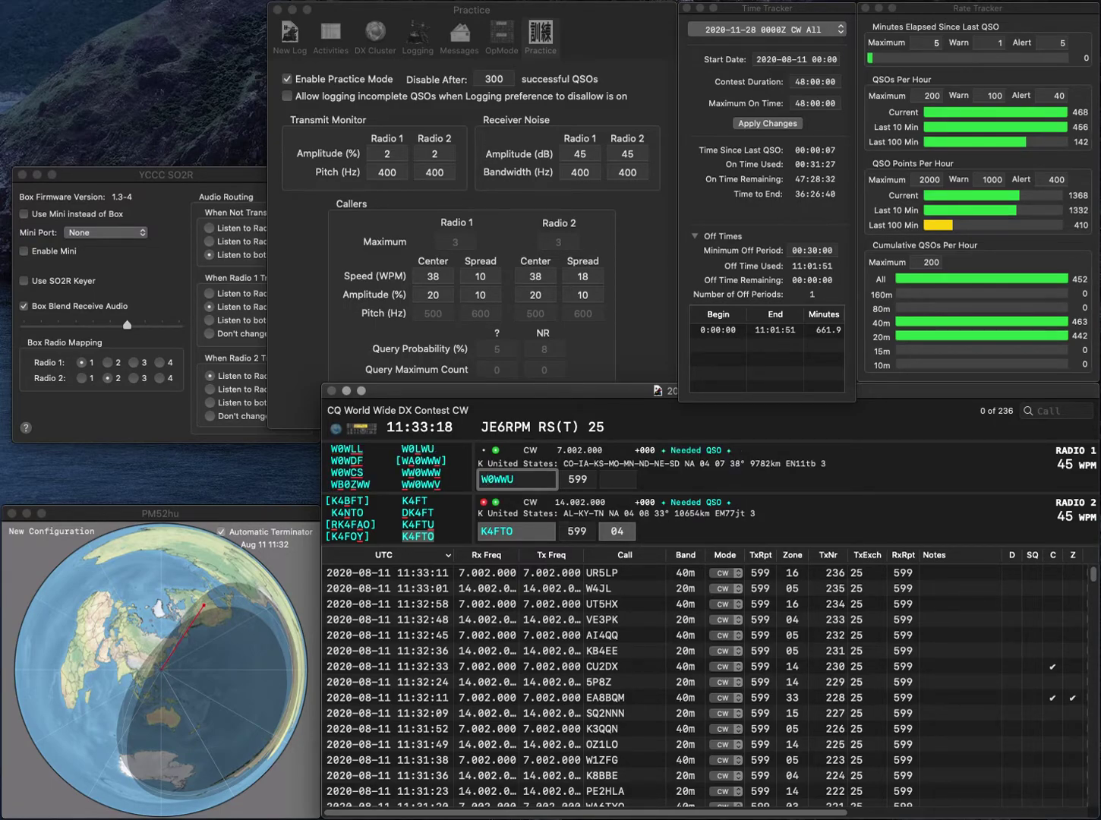
pyautogui.write('W2')
pyautogui.press('Delete')
pyautogui.write('E')
pyautogui.press('`')
pyautogui.press('space')
pyautogui.press('space')
pyautogui.press('Return')
pyautogui.press('`')
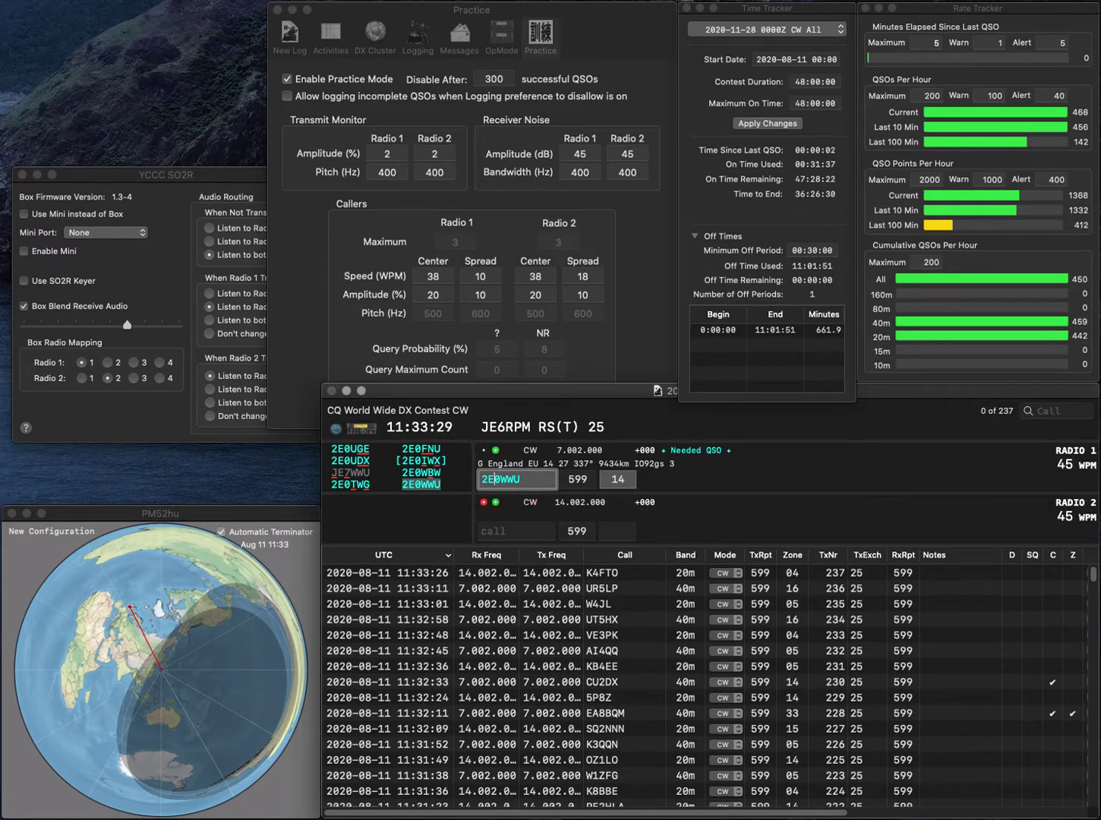
pyautogui.press('Return')
pyautogui.write('NN1SS')
pyautogui.press('Return')
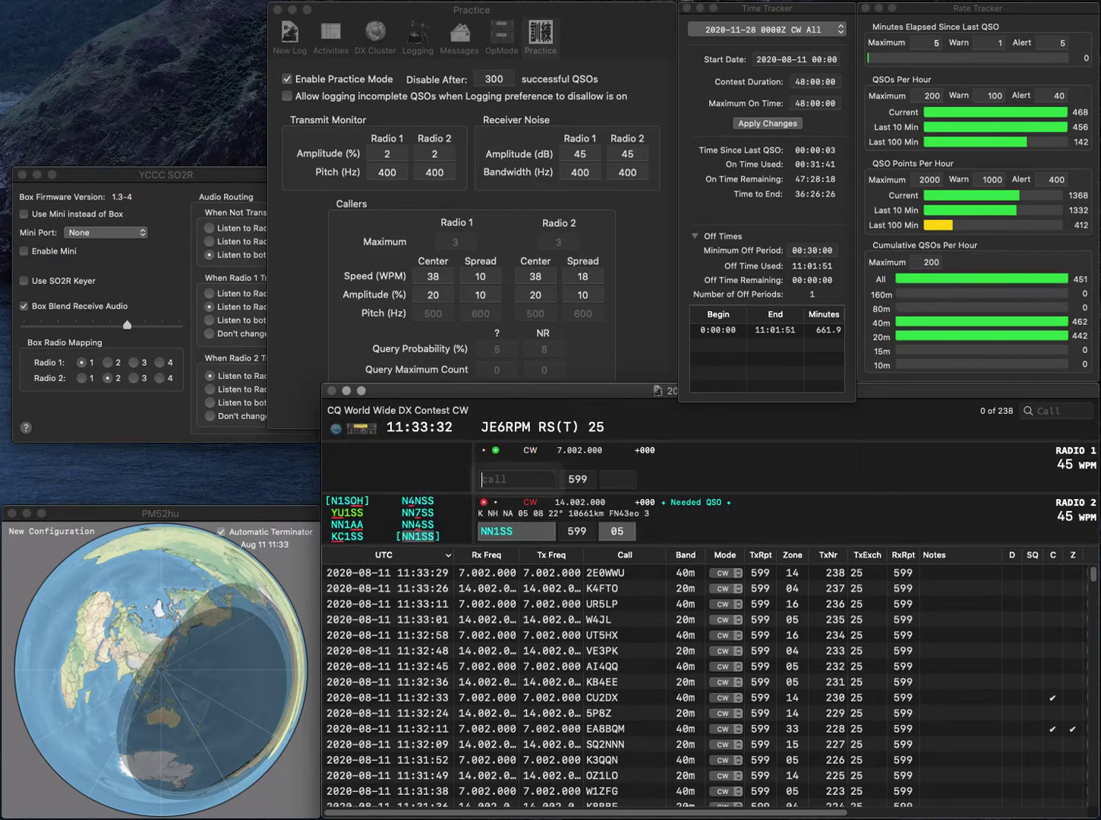
# - Enter caller HA6PQ on Radio 1 with its exchange sent, and log both NN1SS and HA6PQ
pyautogui.write('PQ')
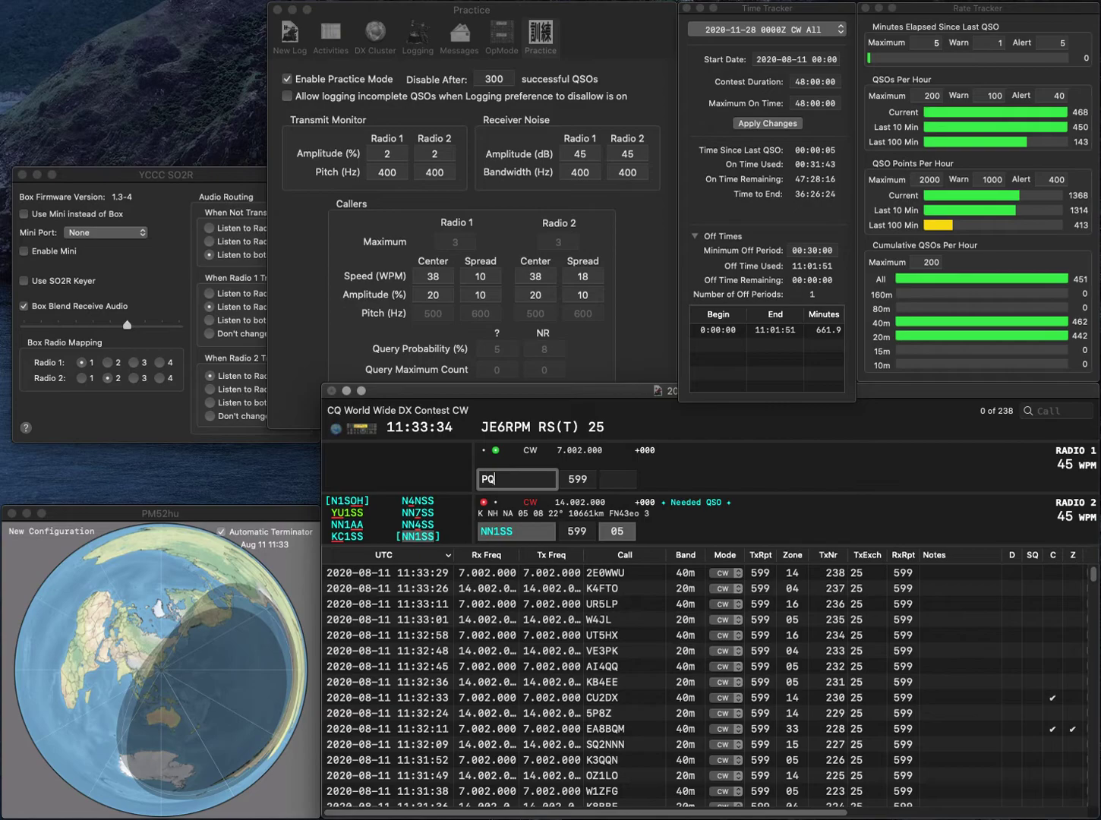
pyautogui.press('Left')
pyautogui.press('Left')
pyautogui.write('HA6')
pyautogui.press('Return')
pyautogui.press('Return')
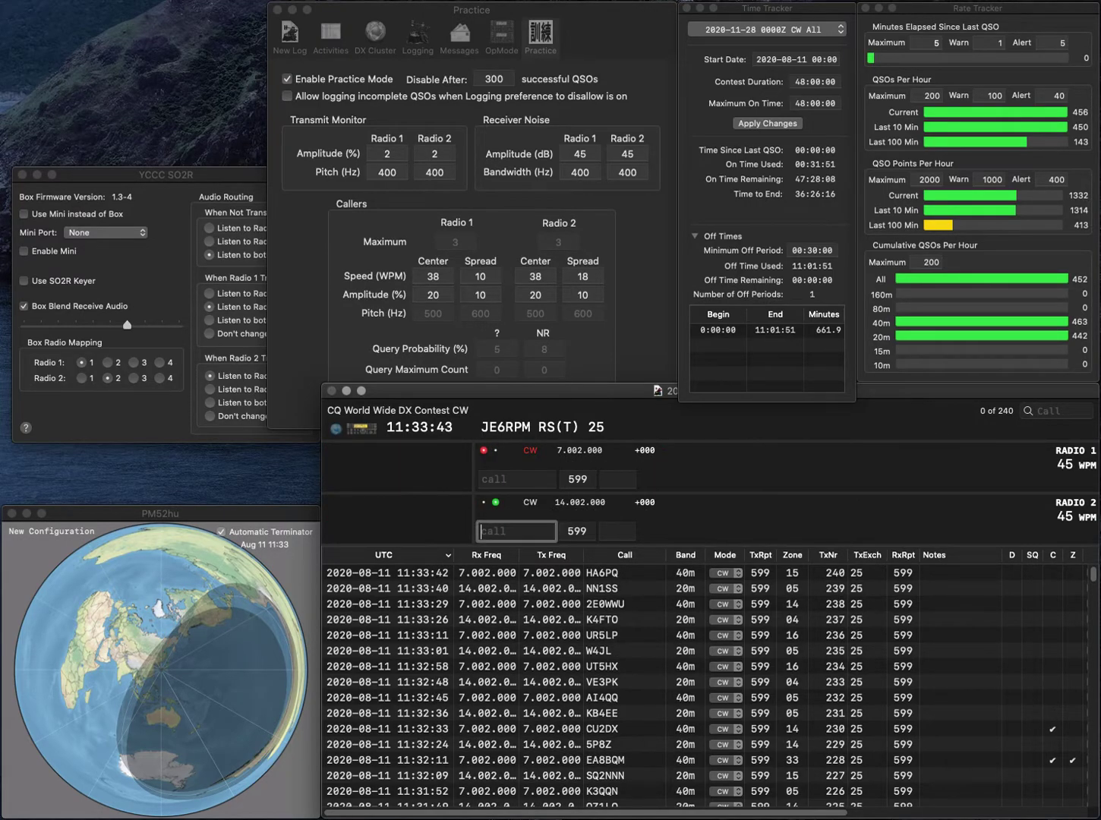
pyautogui.write('PA2E')
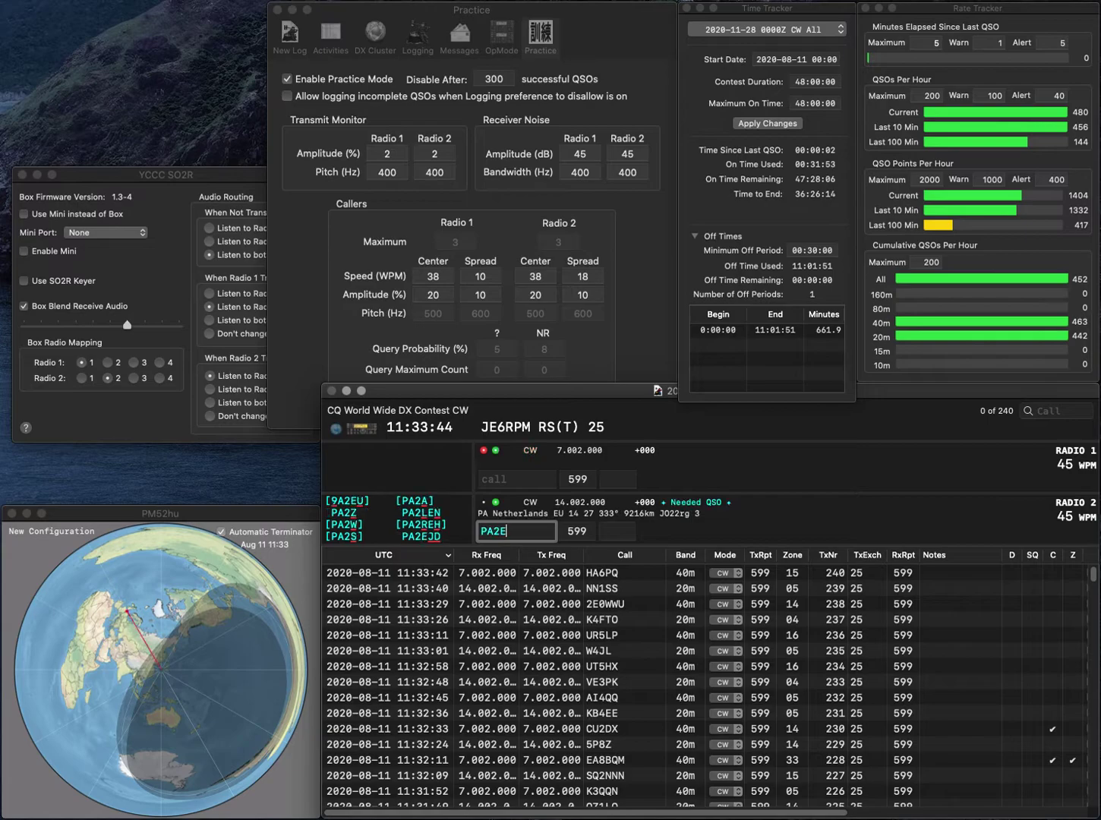
pyautogui.write('JD')
pyautogui.press('Return')
pyautogui.write('IO5O')
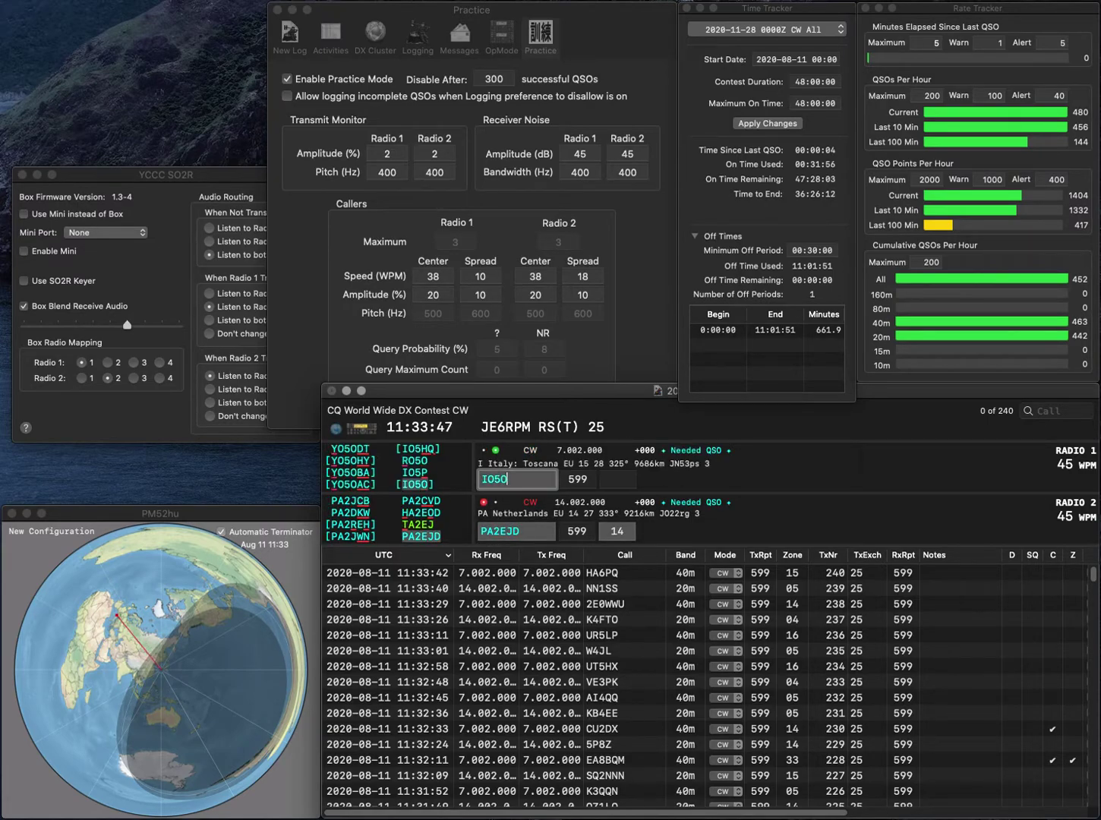
pyautogui.press('Return')
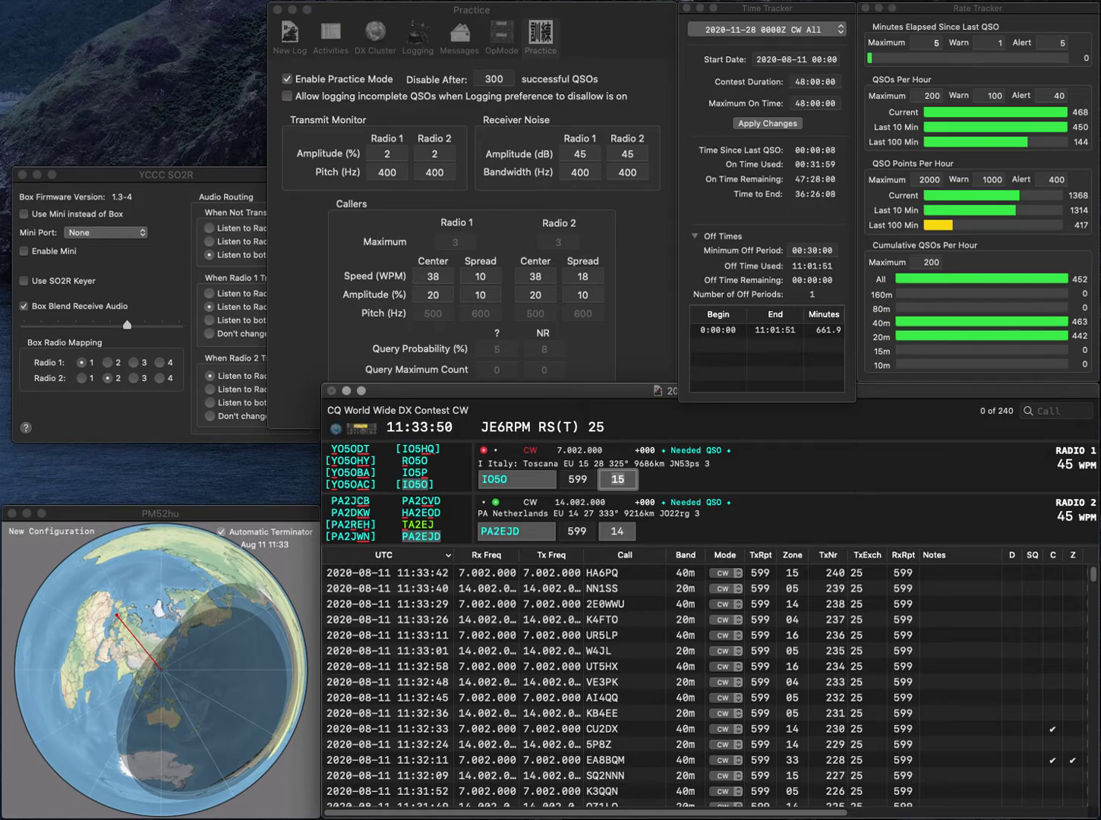
# - Log PA2EJD on Radio 2 and IO5O on Radio 1
pyautogui.press('Tab')
pyautogui.press('Return')
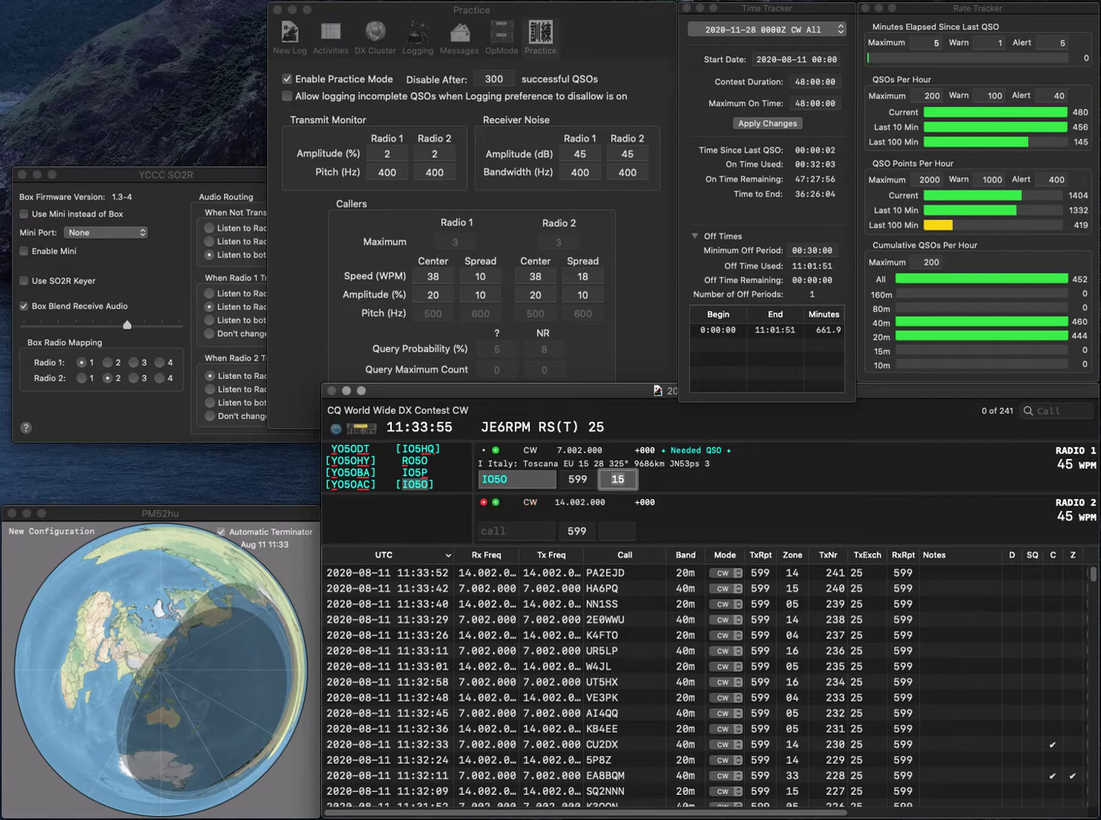
pyautogui.press('Return')
pyautogui.write('VA7AAA')
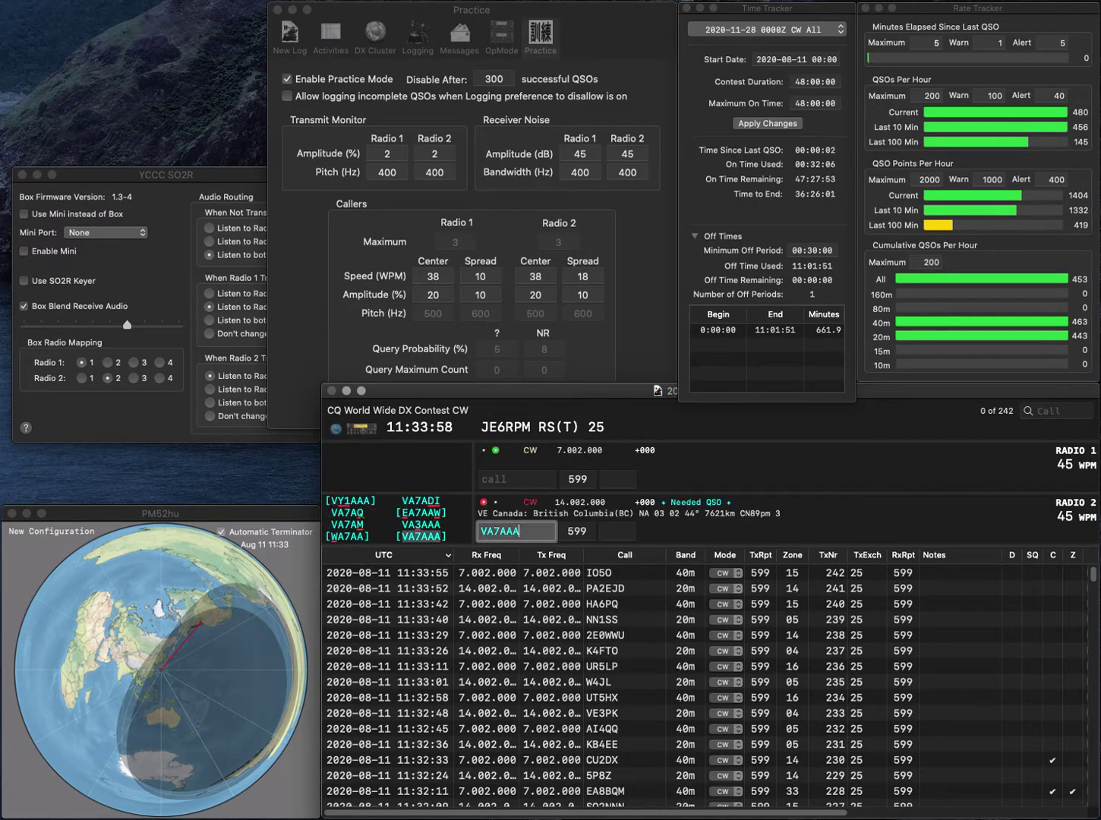
pyautogui.press('Return')
pyautogui.write('W8GCR')
pyautogui.press('Home')
pyautogui.write('W')
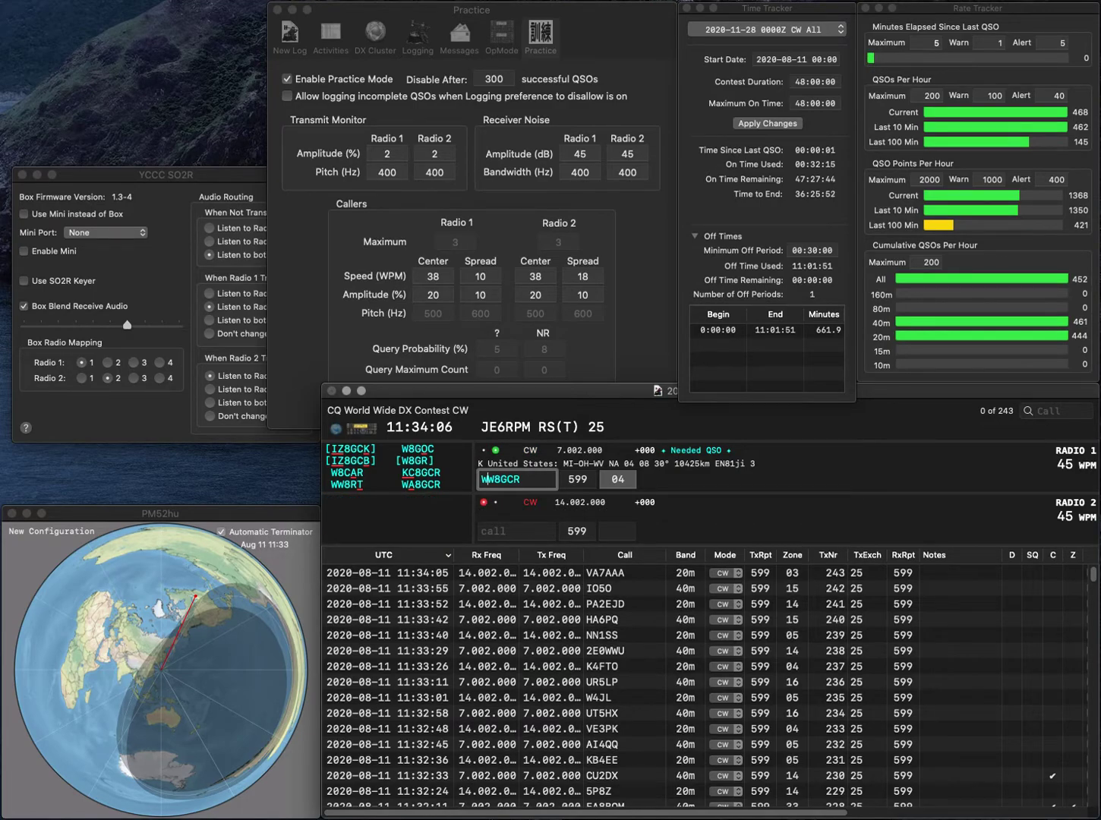
pyautogui.press('BackSpace')
pyautogui.write('A')
pyautogui.press('Return')
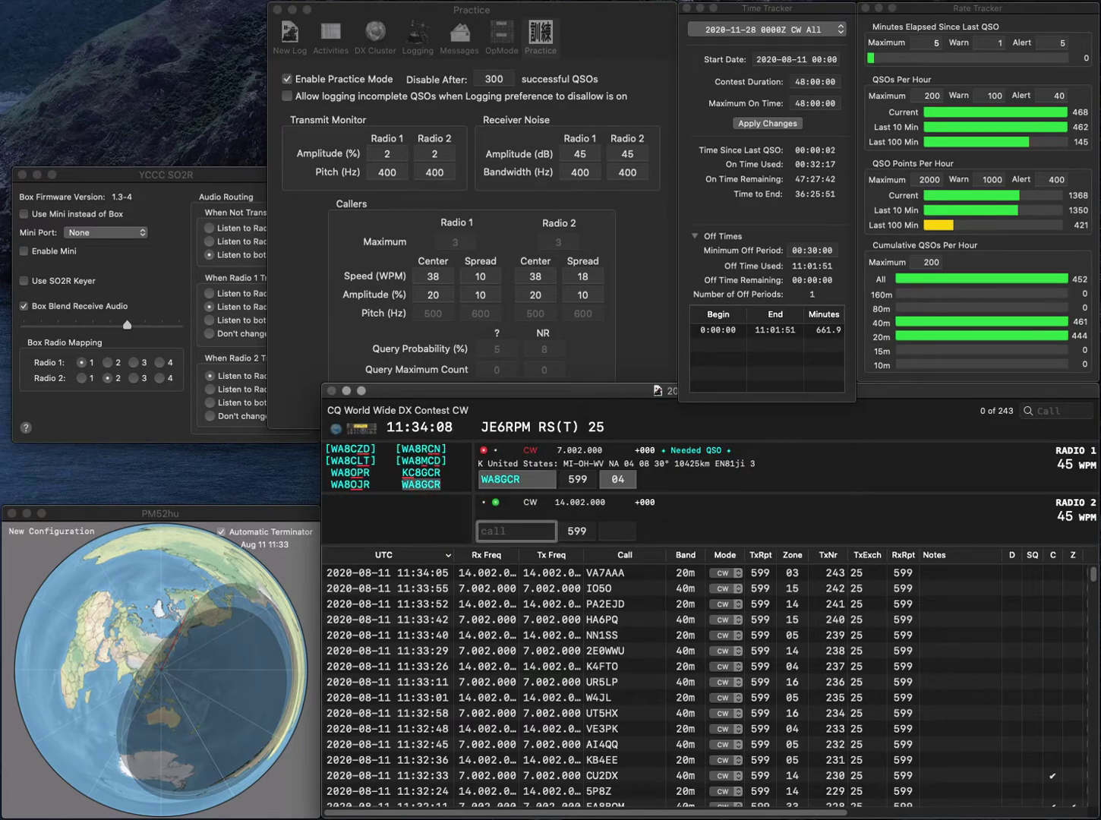
# - Enter caller AB8DF on Radio 2 with its exchange sent, and log both WA8GCR and AB8DF
pyautogui.write('AB8DF')
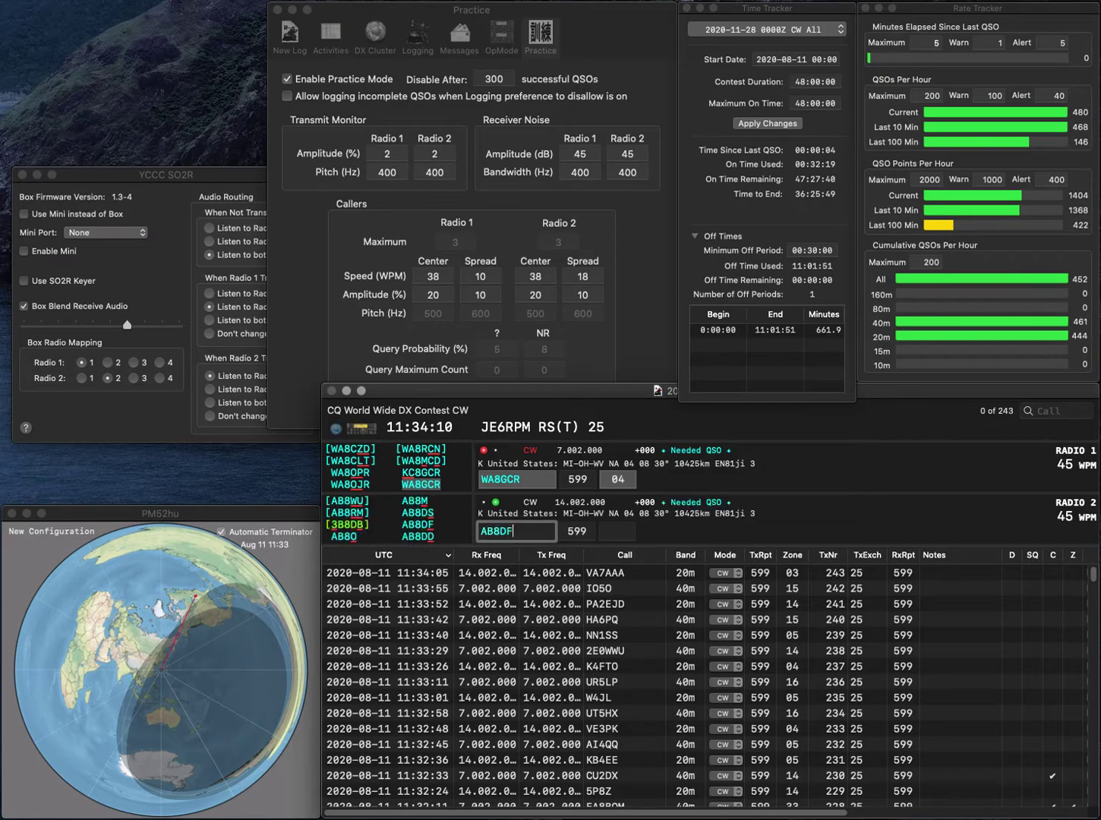
pyautogui.press('Return')
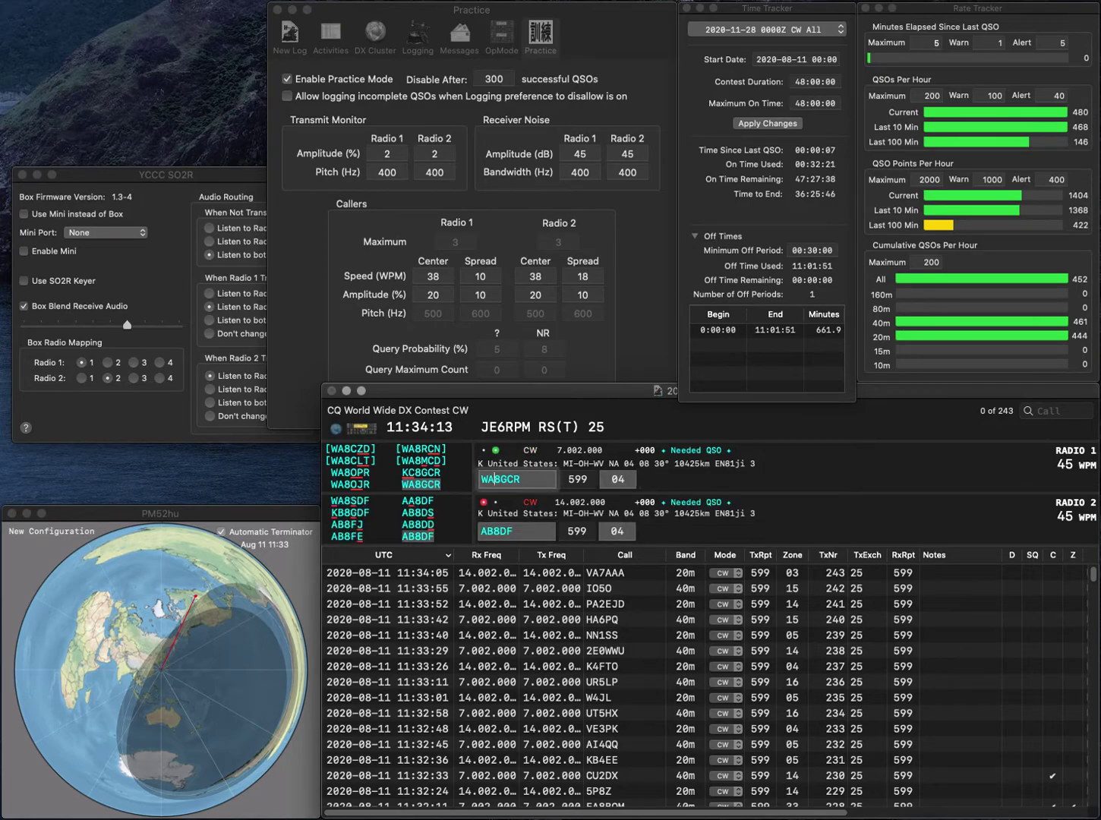
pyautogui.press('Return')
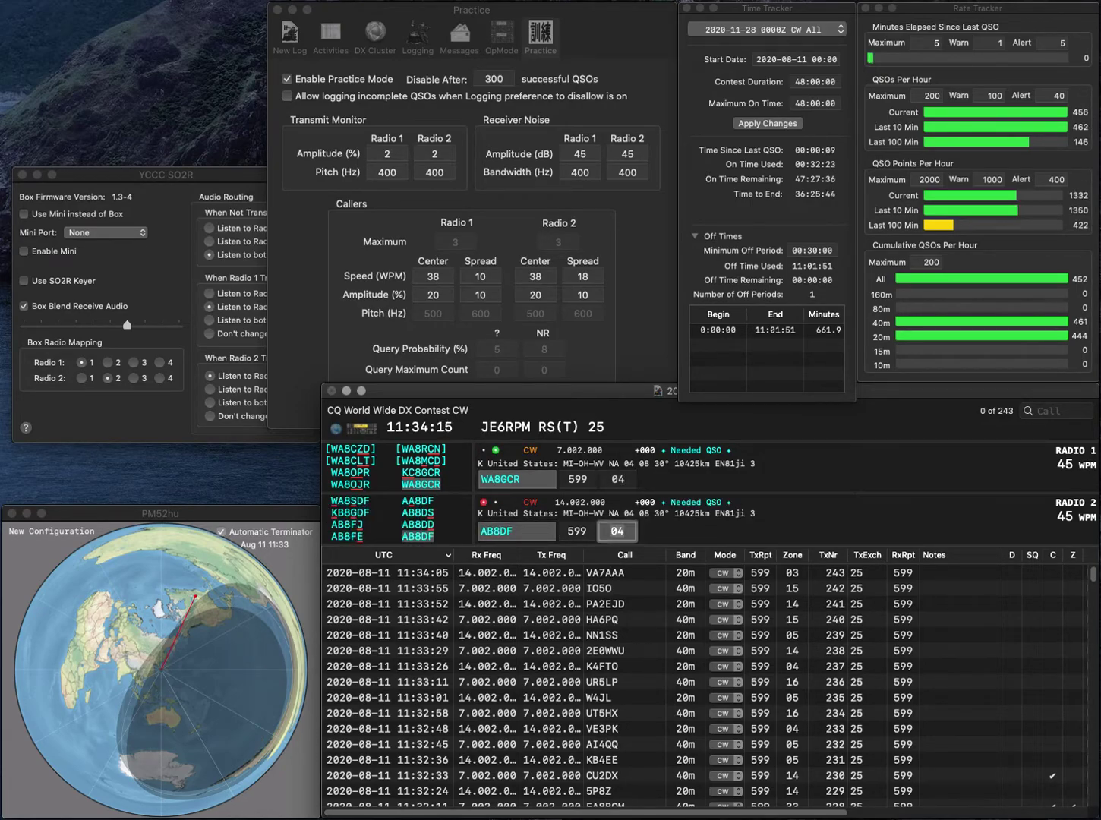
pyautogui.press('Return')
pyautogui.write('K7GA')
pyautogui.press('Return')
pyautogui.write('DJ1KJ')
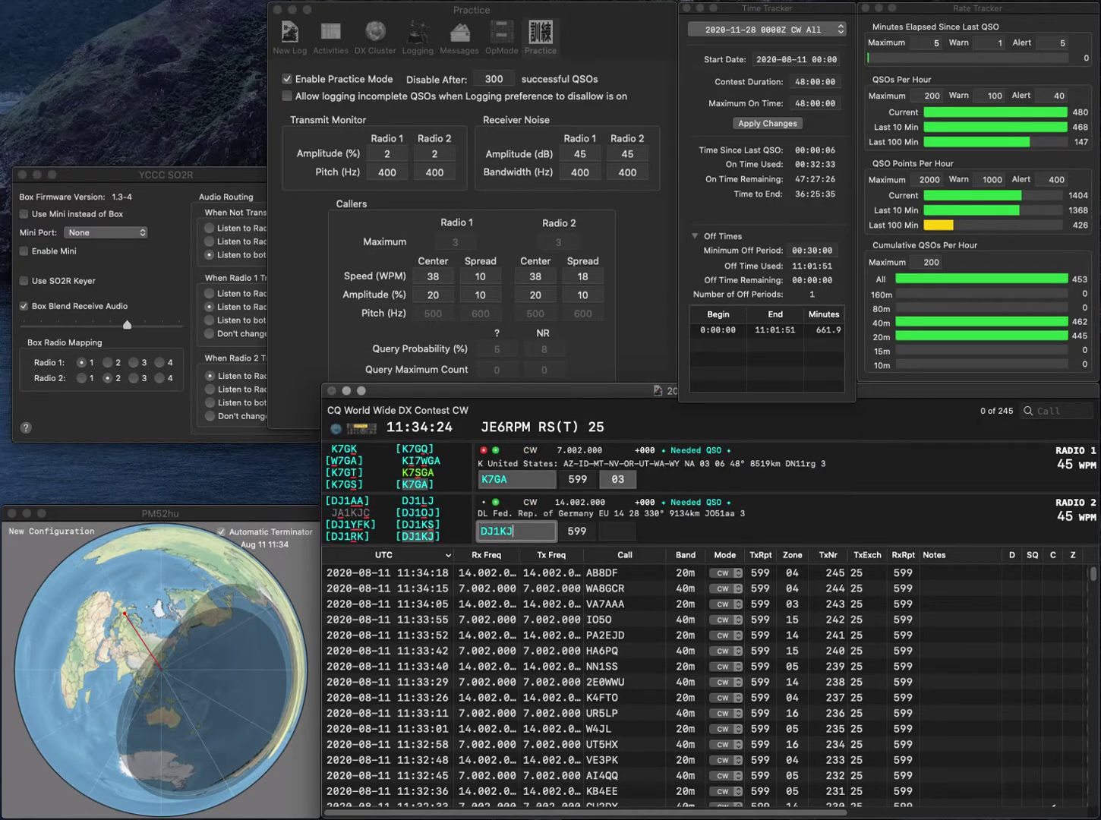
pyautogui.press('Return')
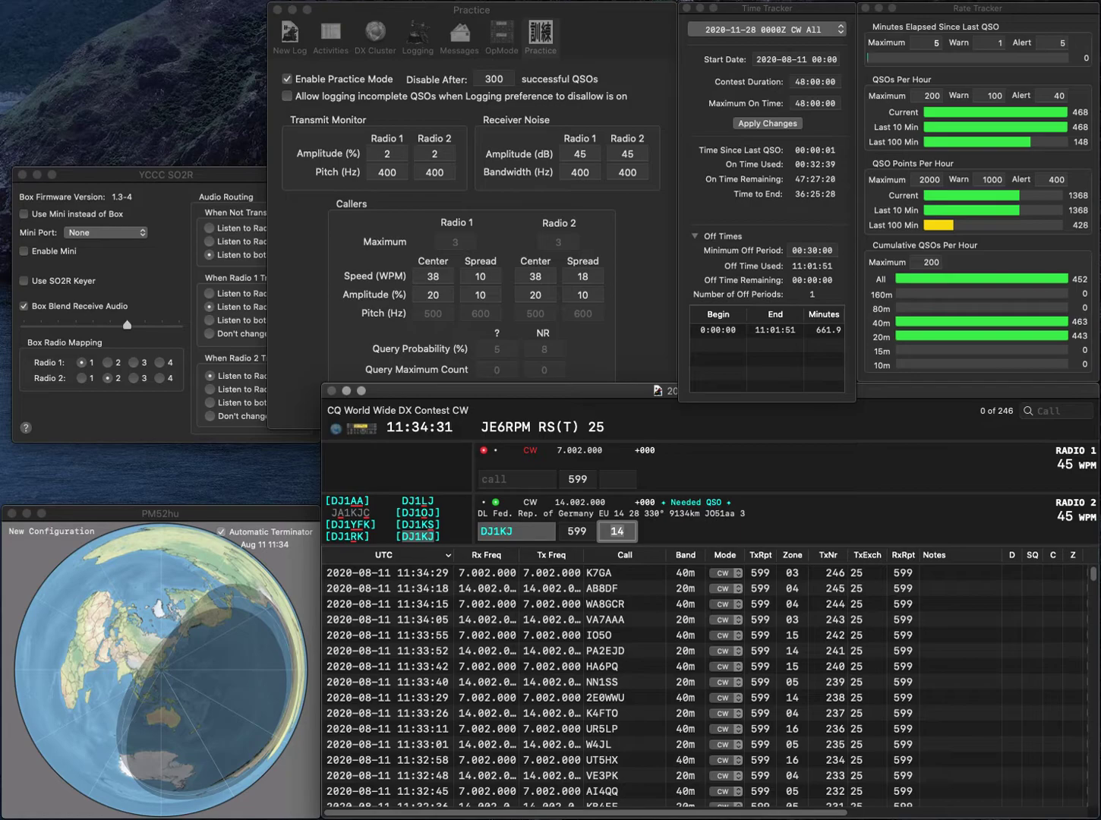
pyautogui.press('Return')
# - Enter and query the partial calls DB on Radio 1 and 1TR on Radio 2
pyautogui.write('DB')
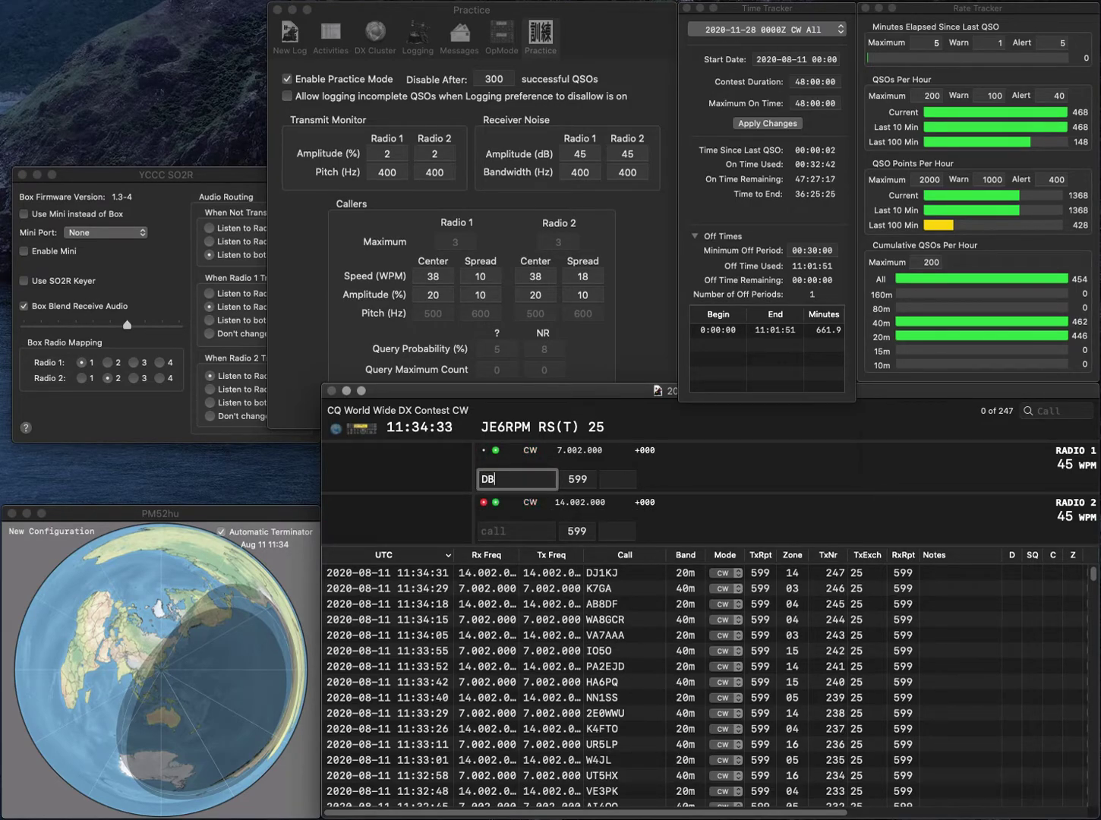
pyautogui.press('Return')
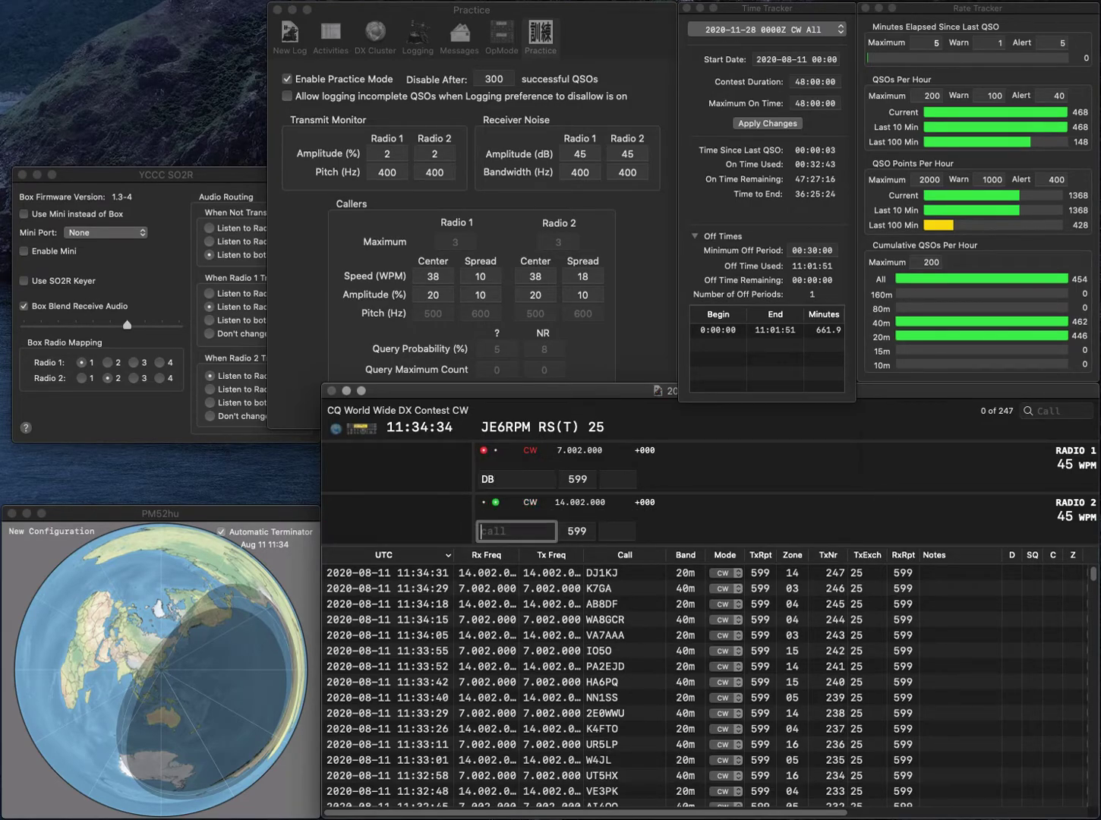
pyautogui.write('1TR')
pyautogui.press('Return')
pyautogui.write('B0')
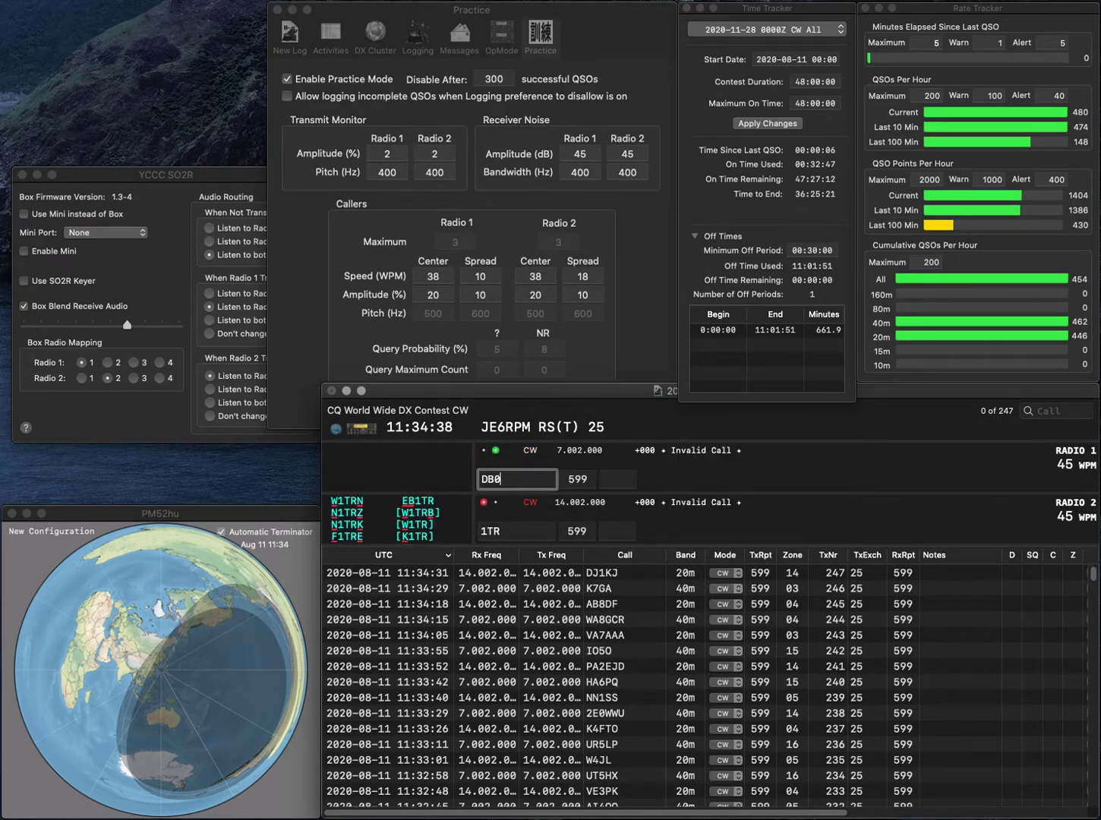
pyautogui.write('DH')
pyautogui.press('Return')
pyautogui.write('EB')
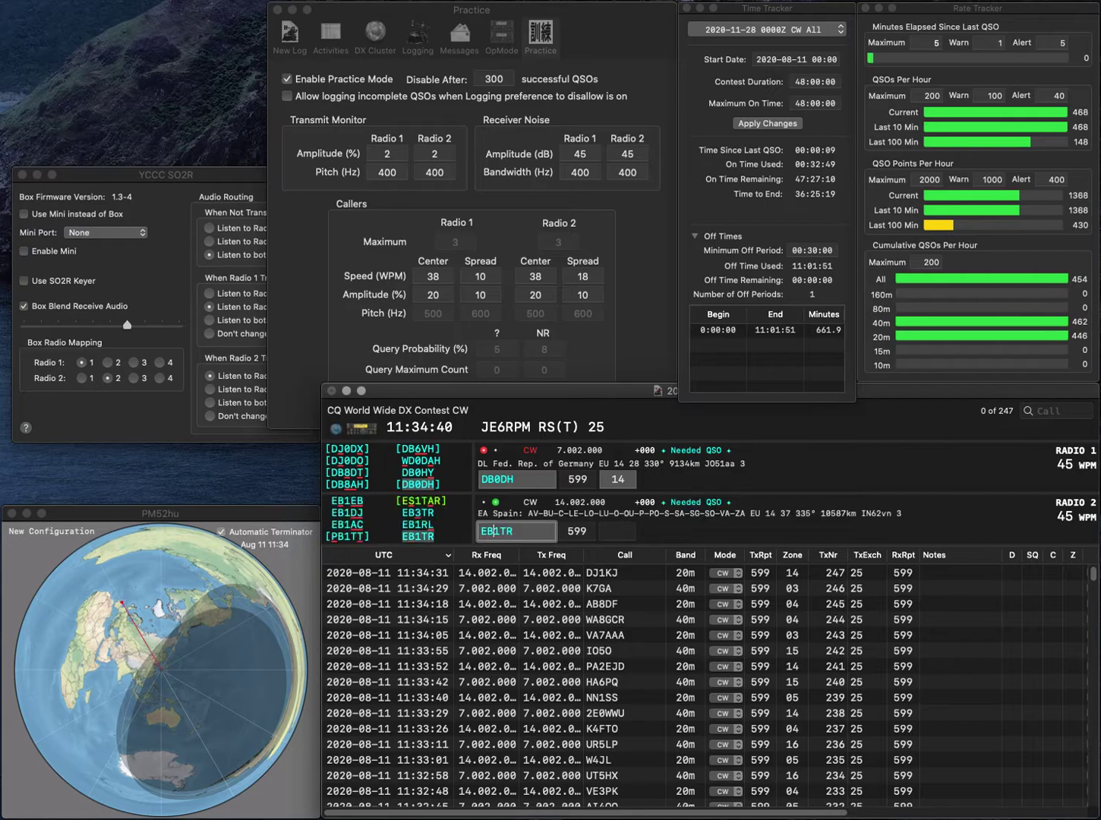
pyautogui.press('Return')
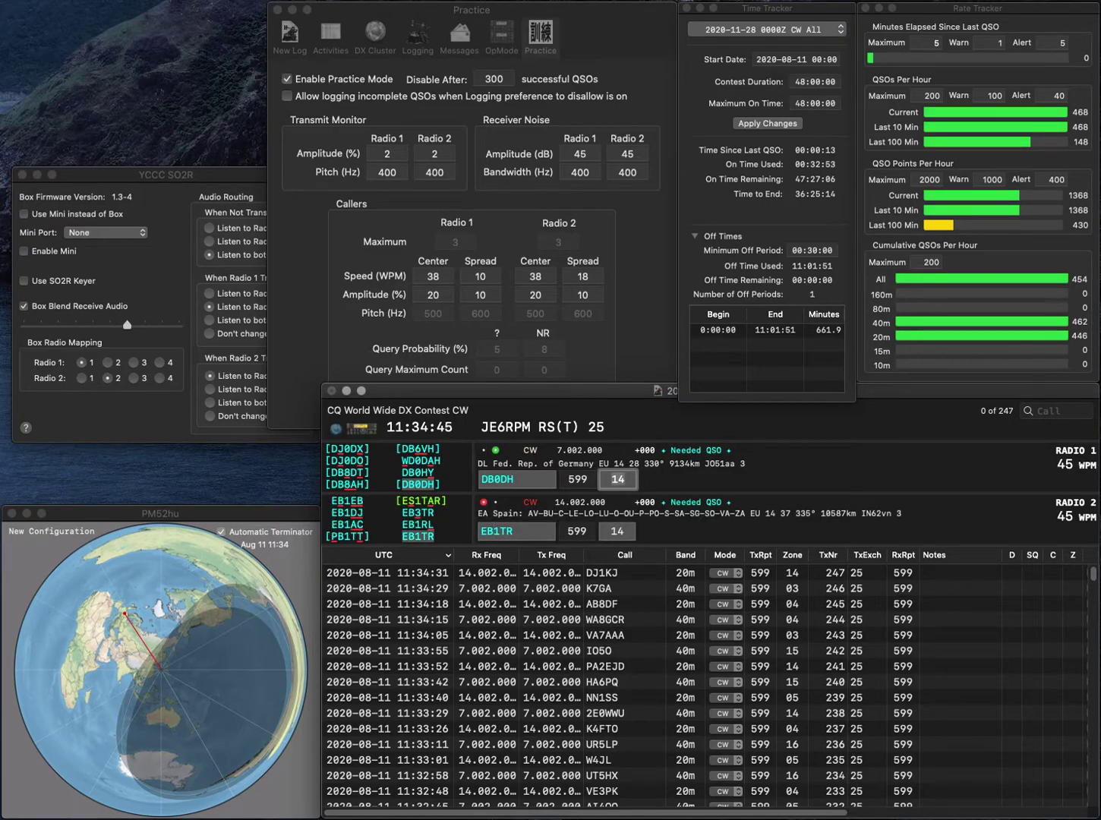
pyautogui.press('Return')
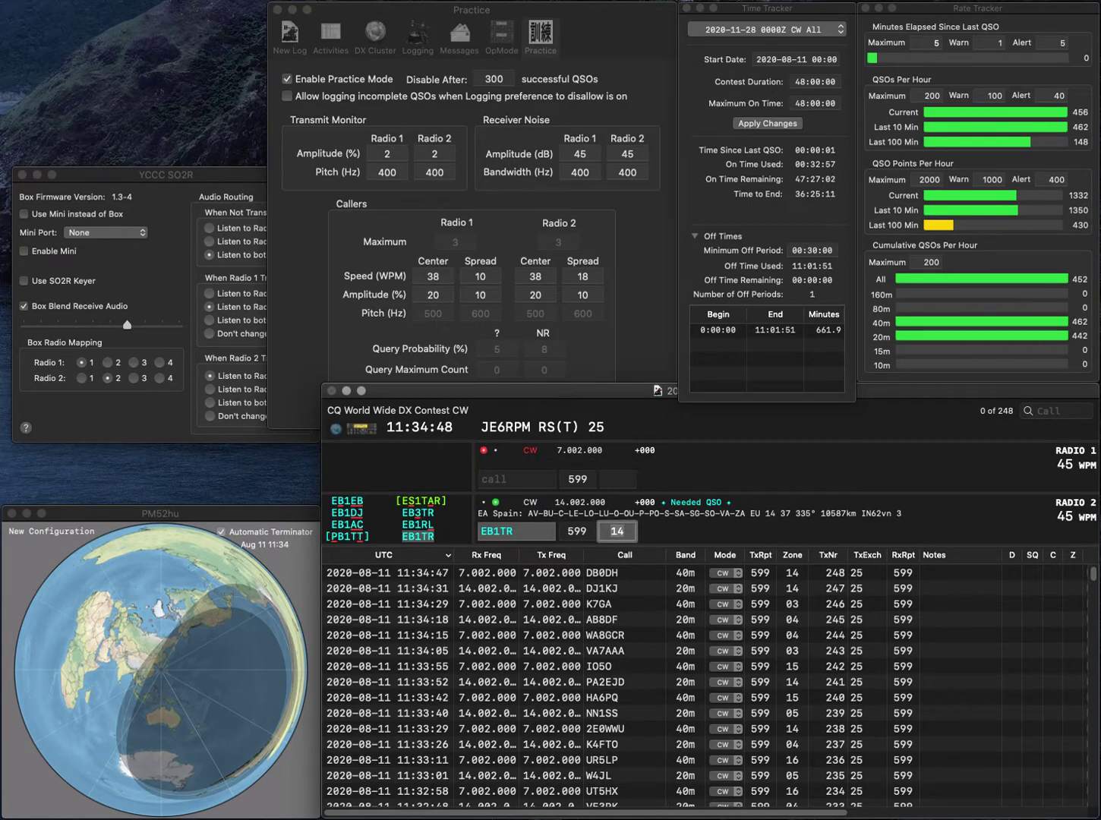
pyautogui.press('Return')
pyautogui.write('M0OLN')
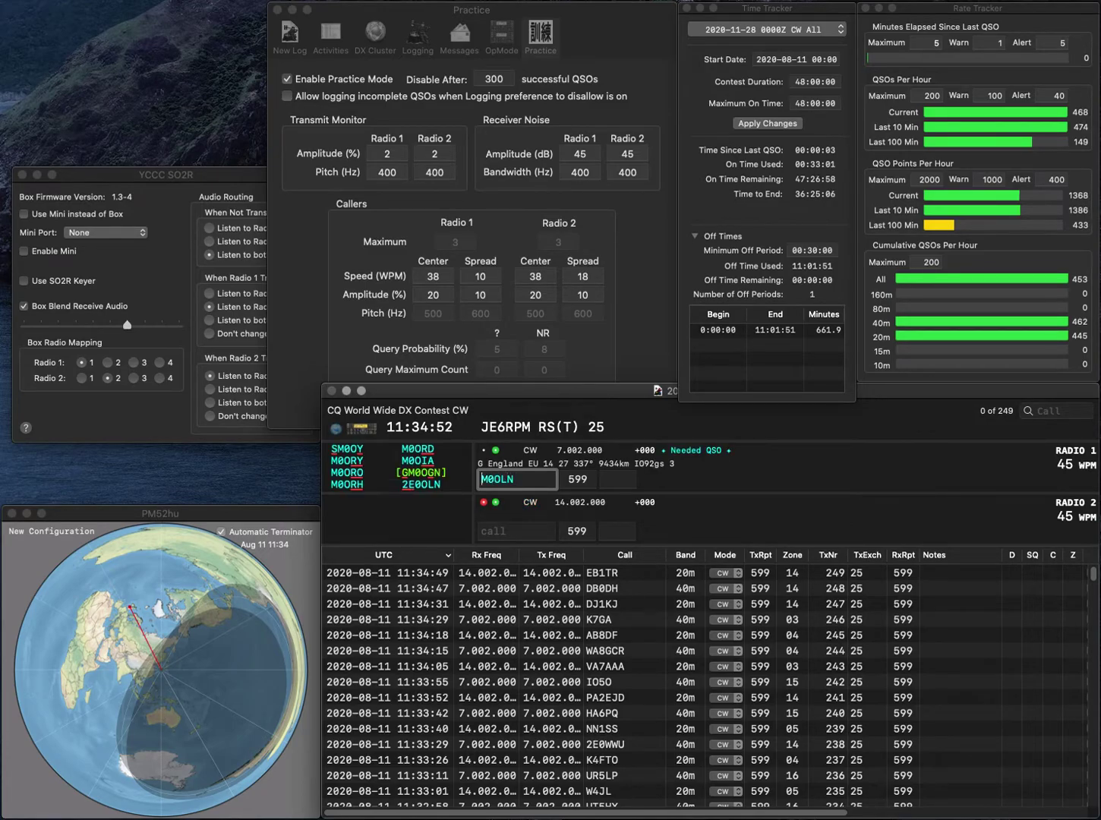
pyautogui.press('Up')
pyautogui.write('2')
pyautogui.press('Delete')
pyautogui.write('E')
pyautogui.press('Return')
pyautogui.press('Up')
pyautogui.press('Down')
pyautogui.write('R7NP')
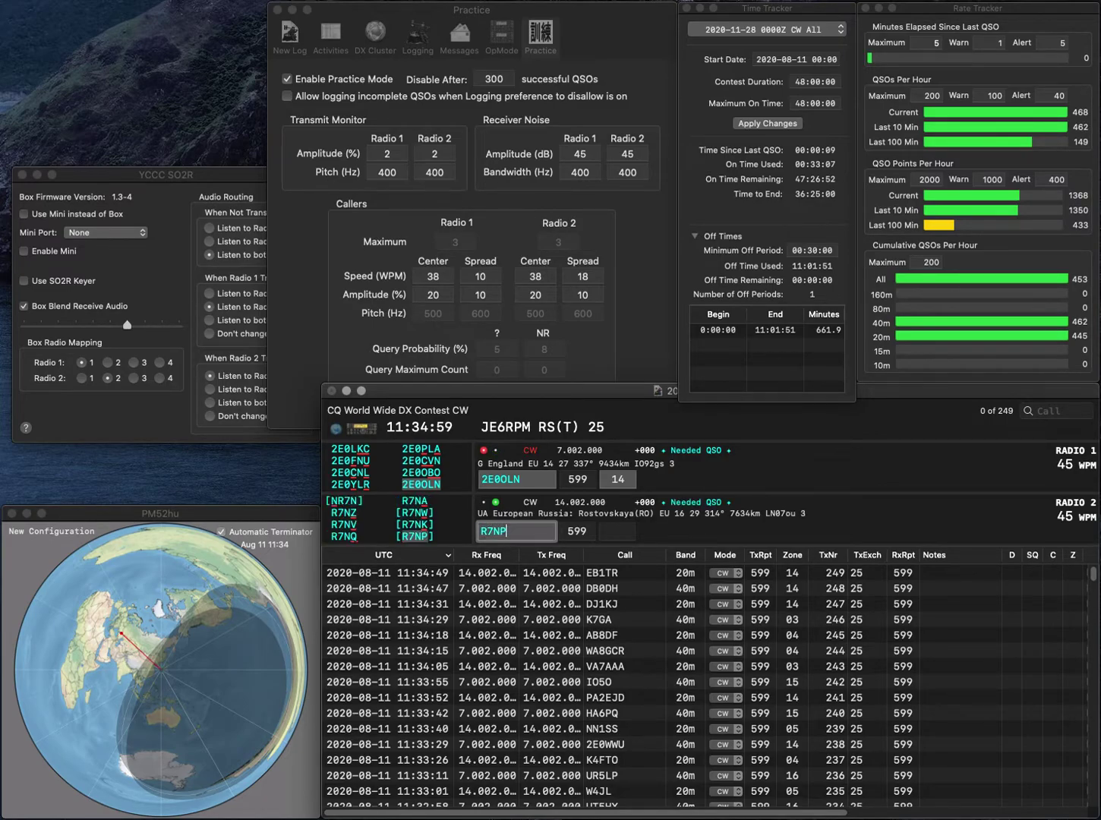
pyautogui.press('Return')
pyautogui.press('Tab')
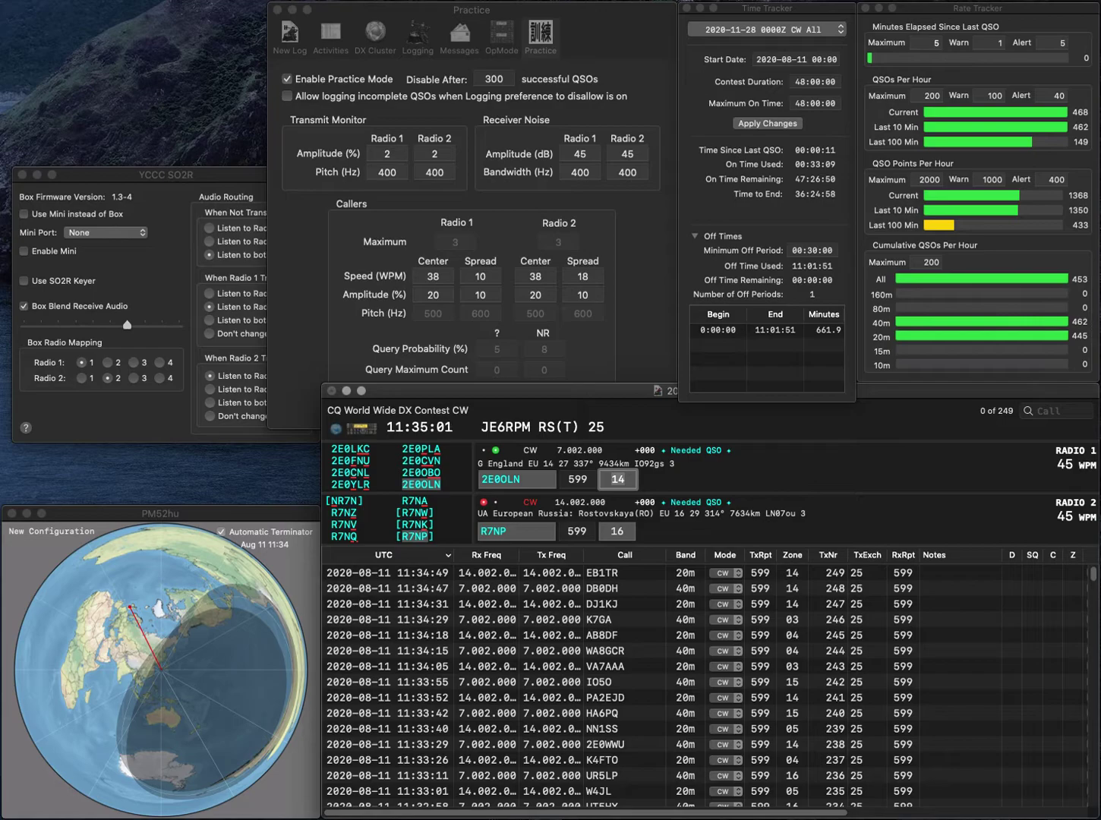
pyautogui.press('Return')
pyautogui.press('Return')
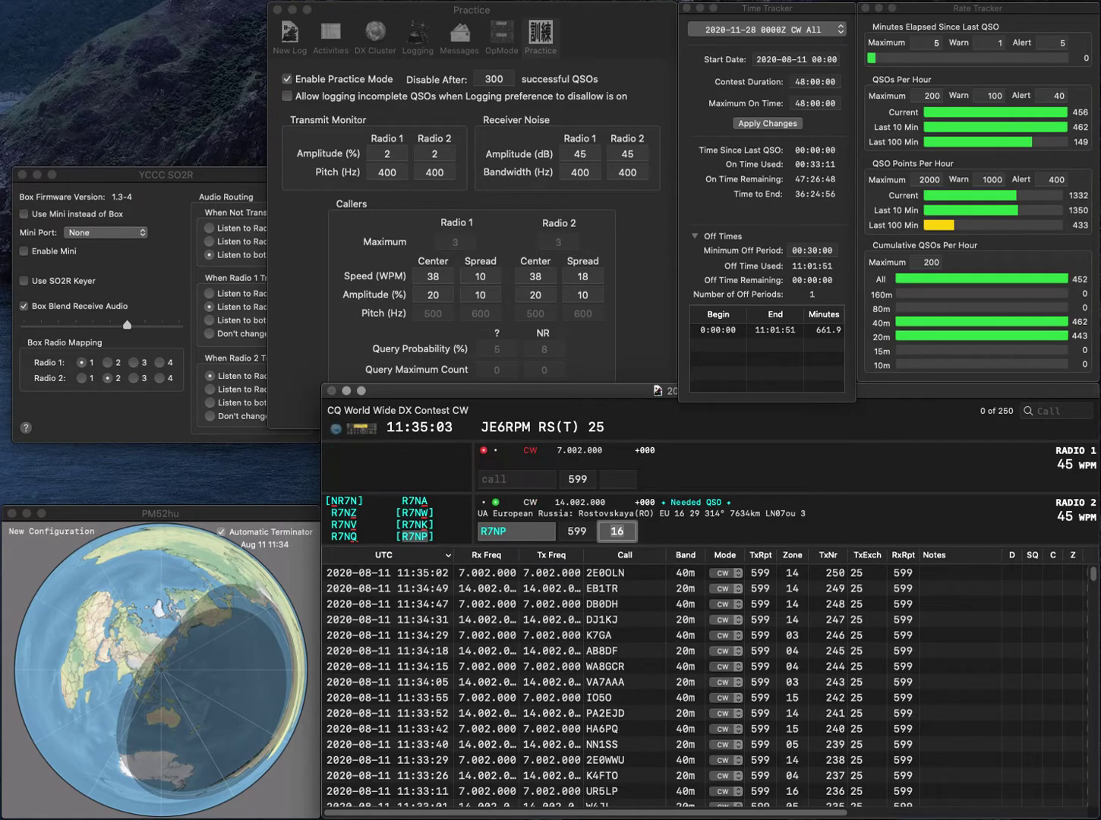
pyautogui.press('Return')
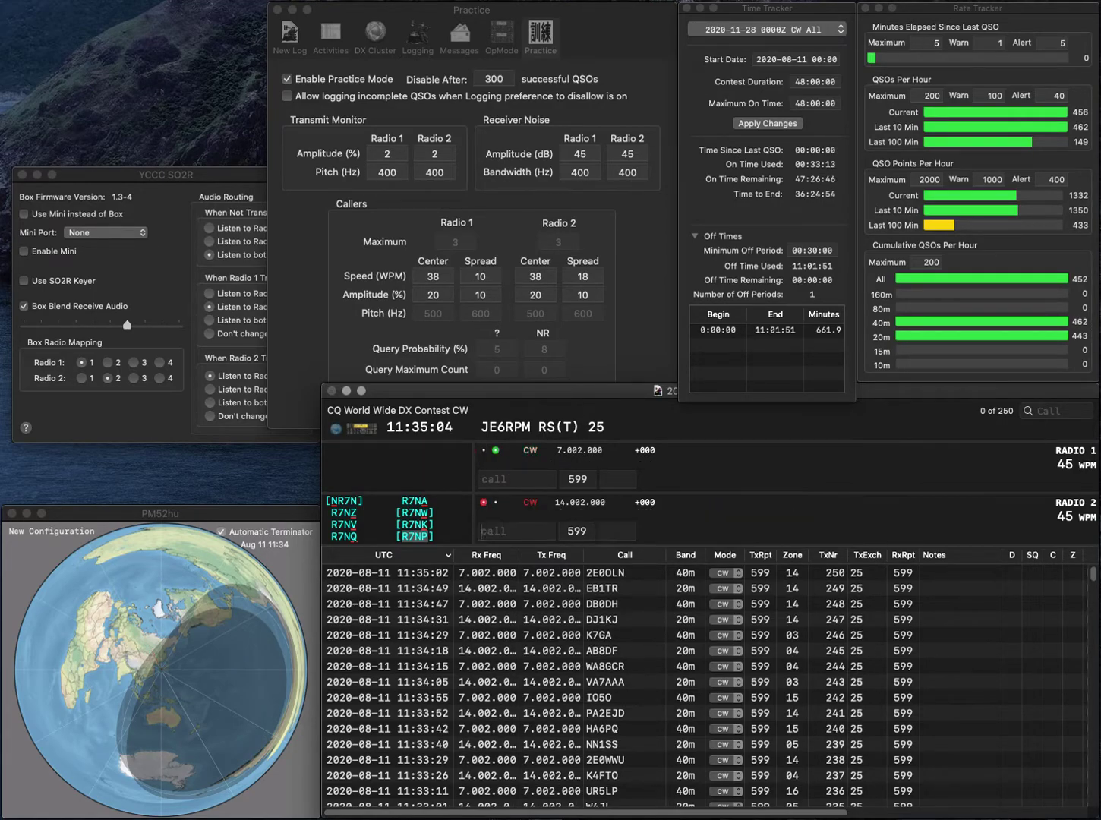
pyautogui.write('OK')
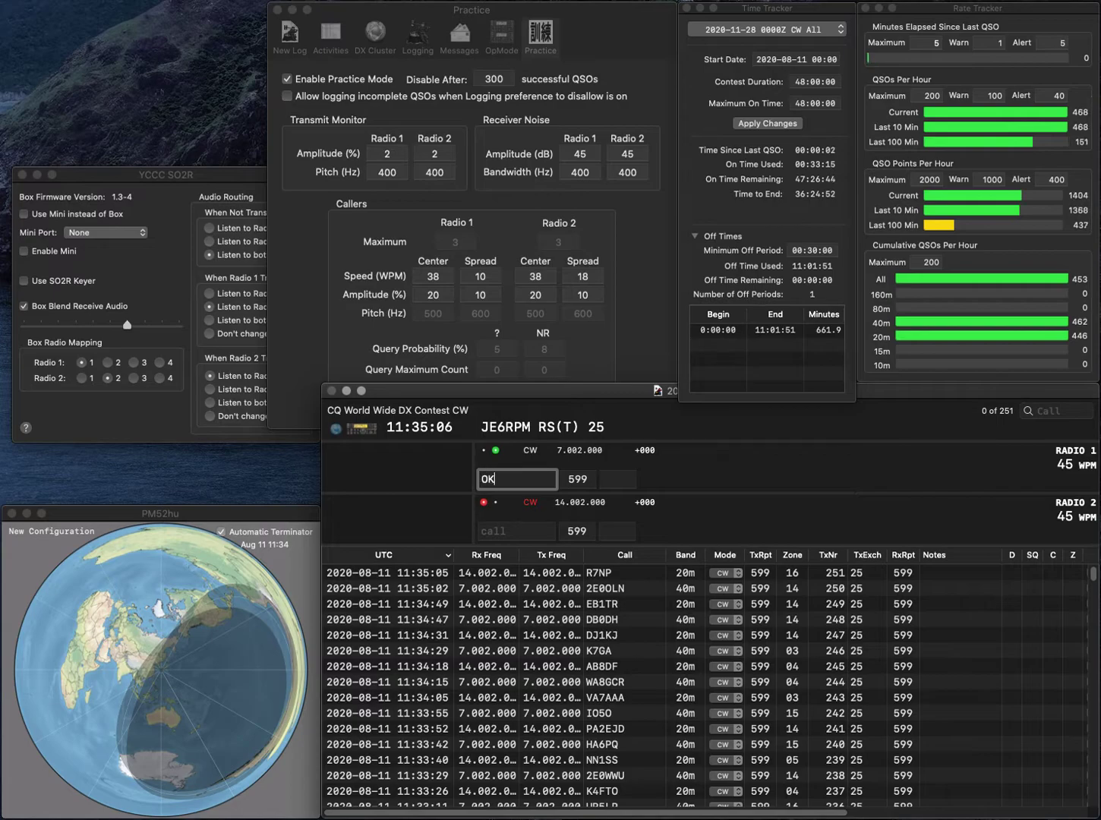
pyautogui.write('2SWD')
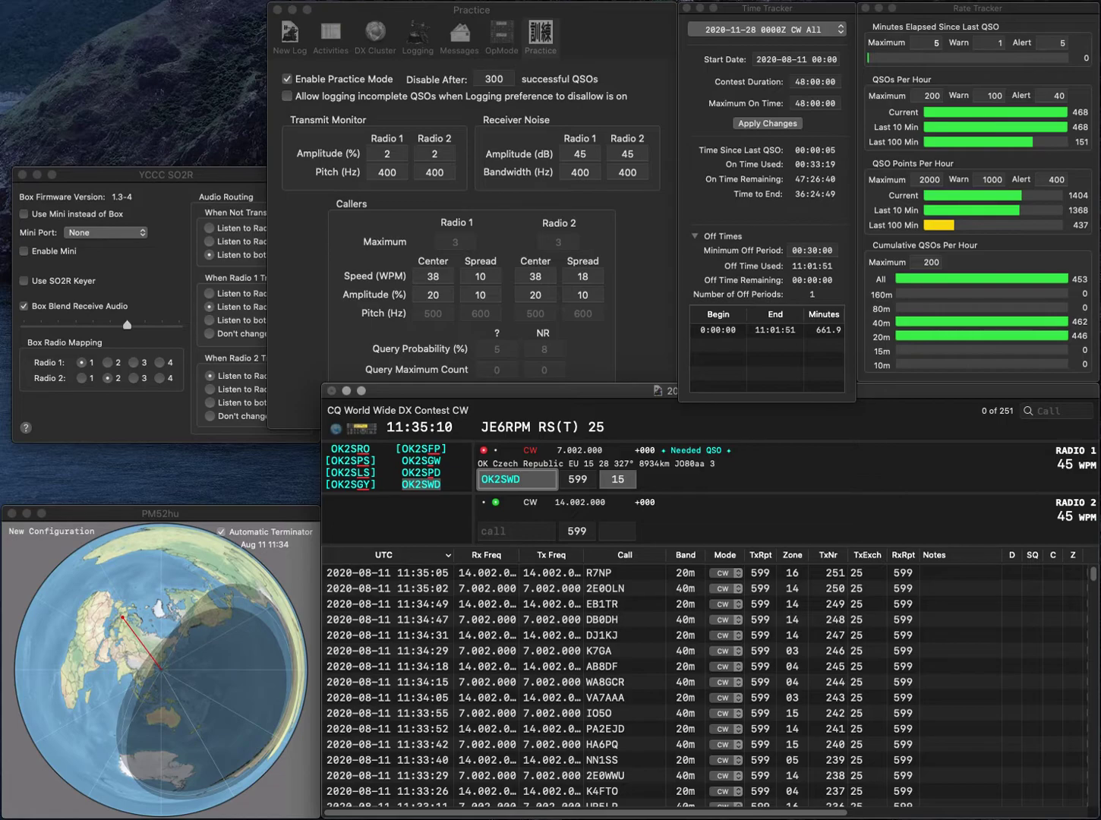
pyautogui.press('BackSpace')
pyautogui.write('D')
pyautogui.press('Return')
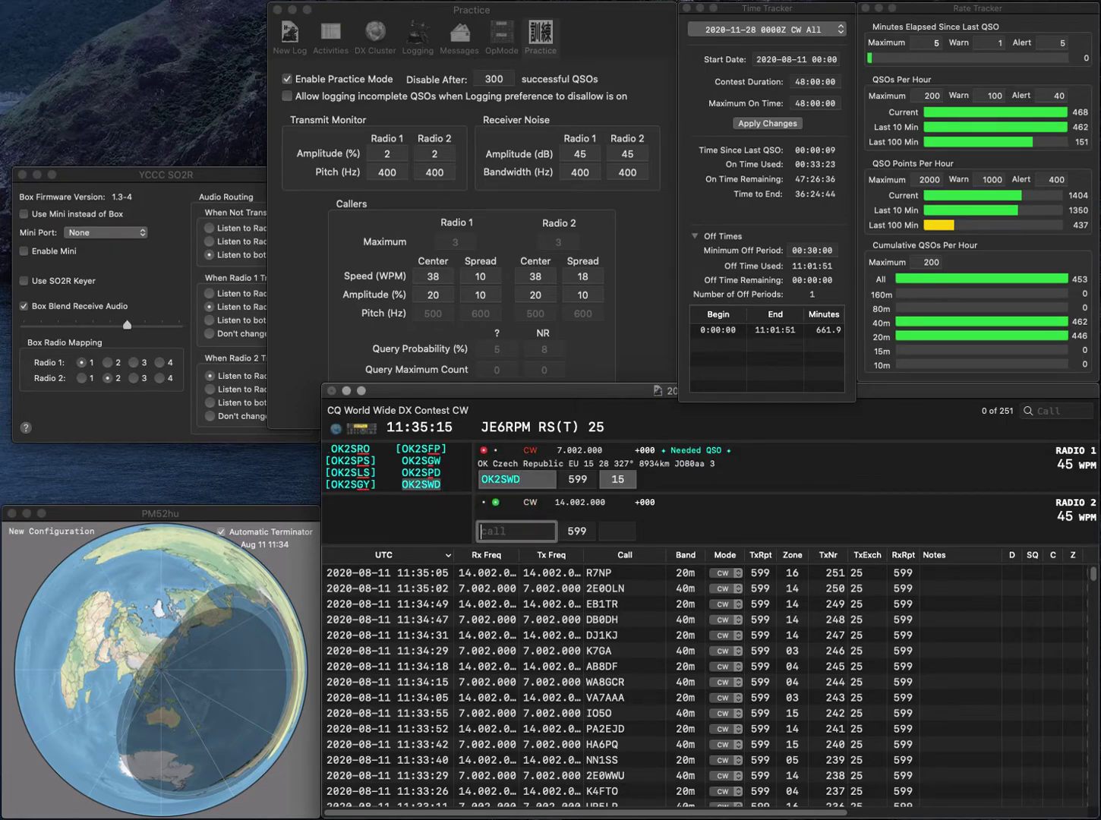
pyautogui.write('JG2REJ')
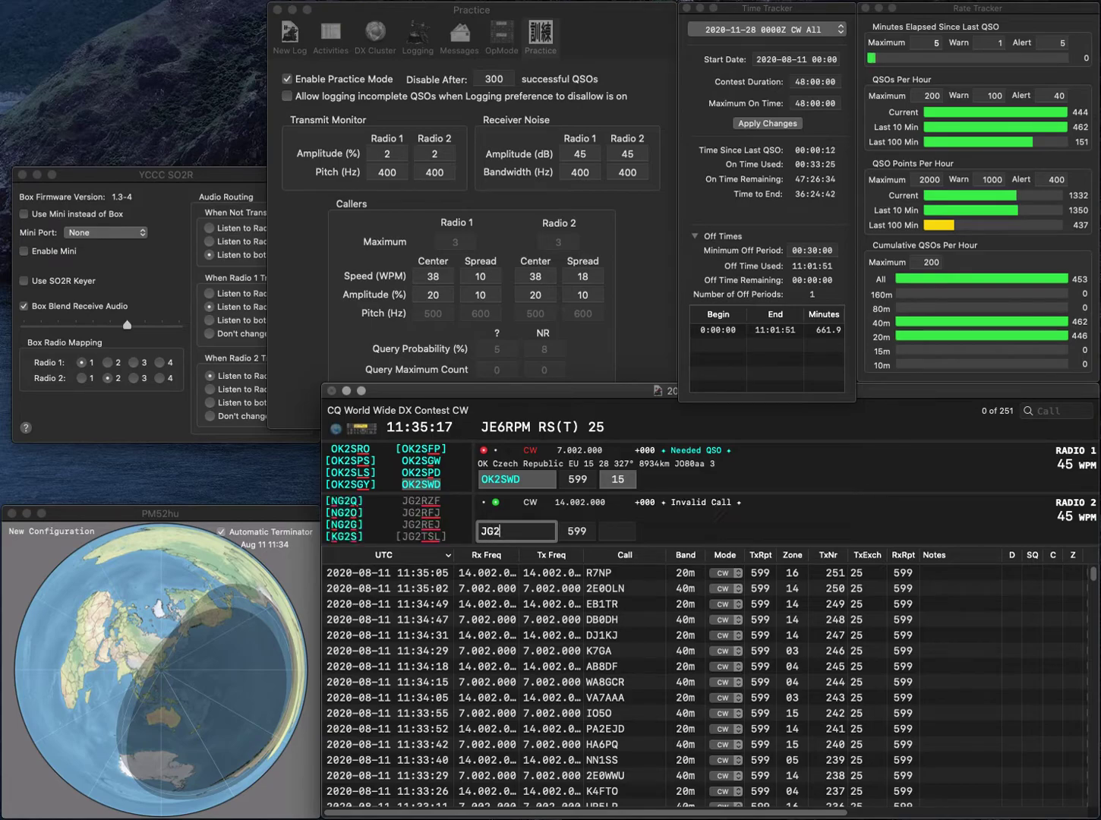
pyautogui.press('Return')
pyautogui.press('Tab')
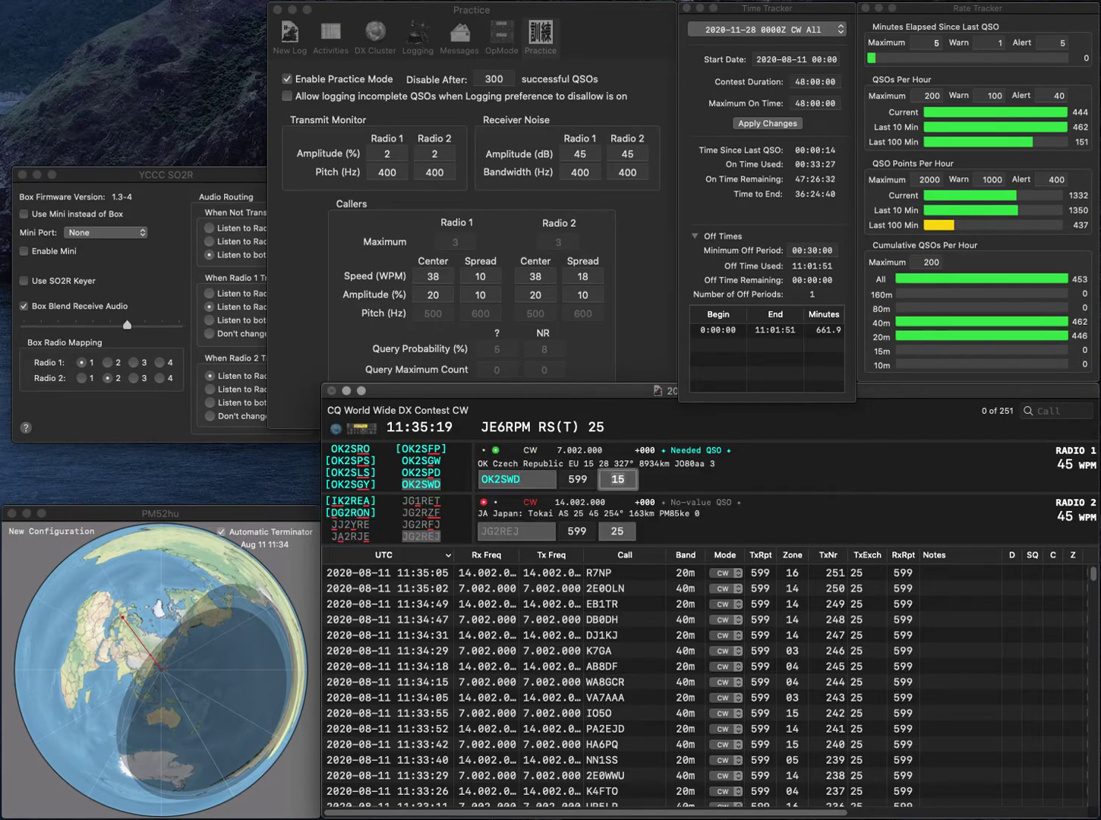
pyautogui.press('Return')
pyautogui.press('Return')
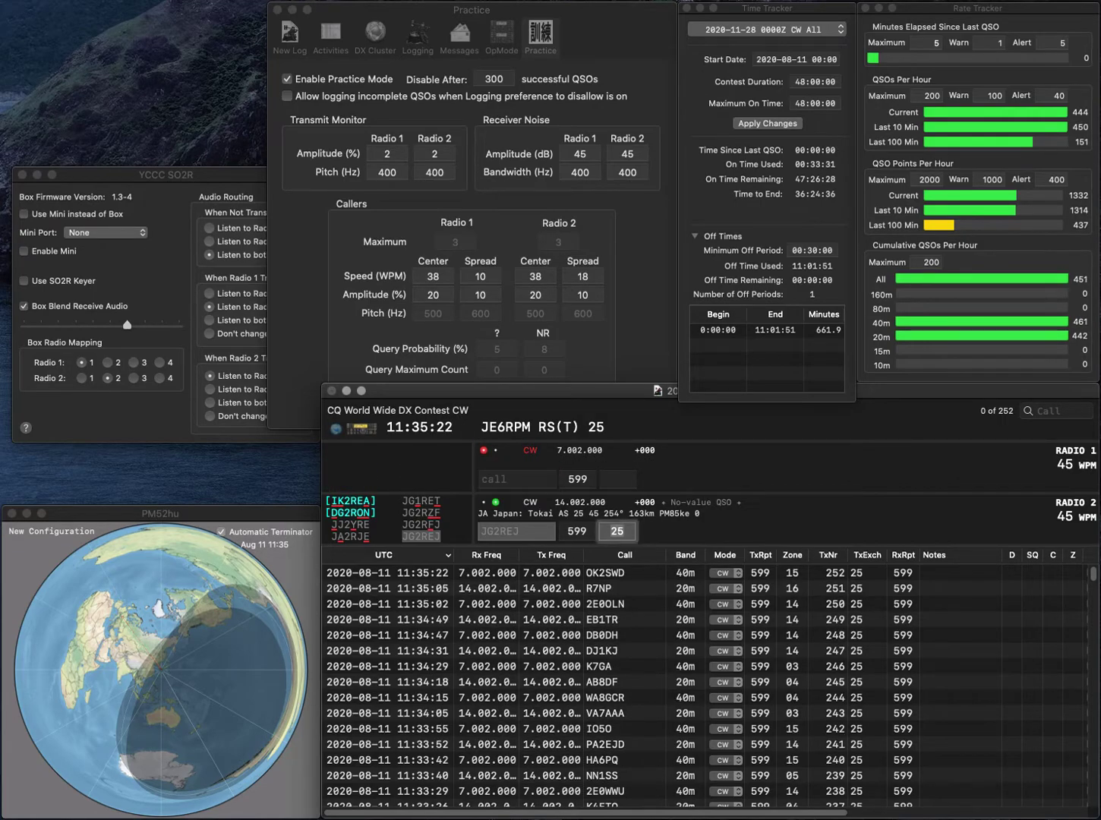
pyautogui.press('Return')
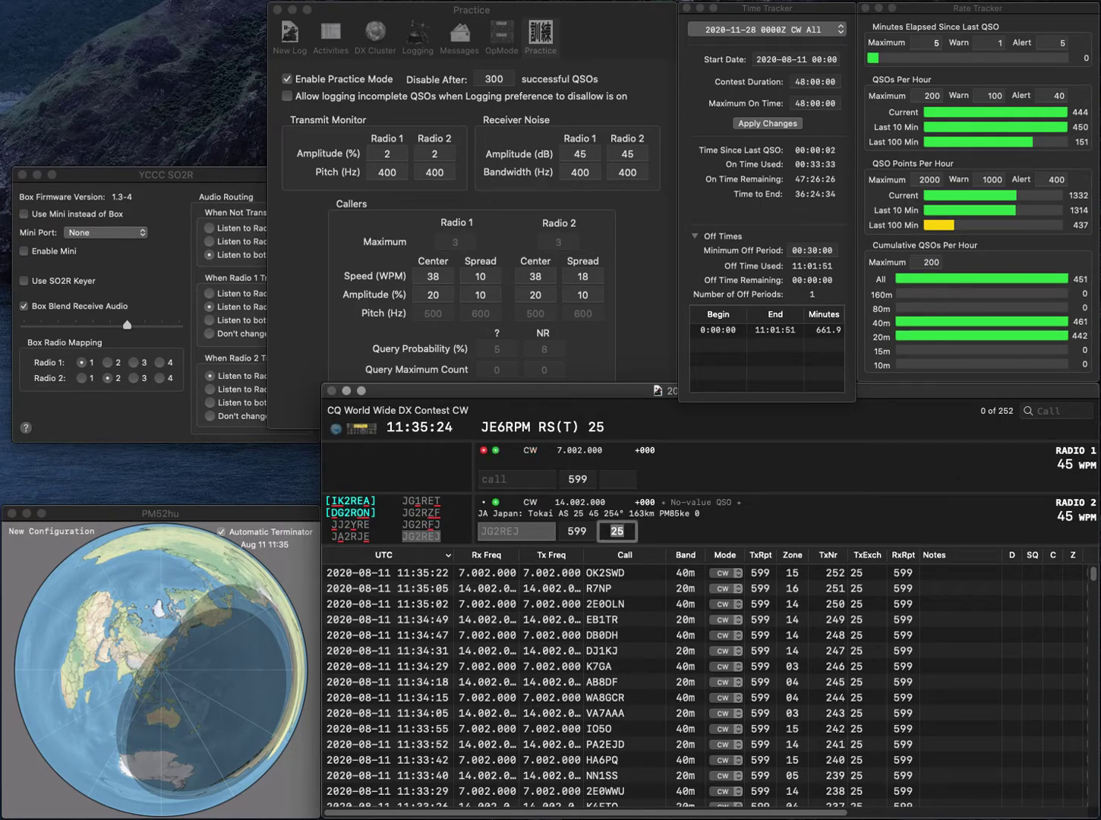
pyautogui.write('W1EG')
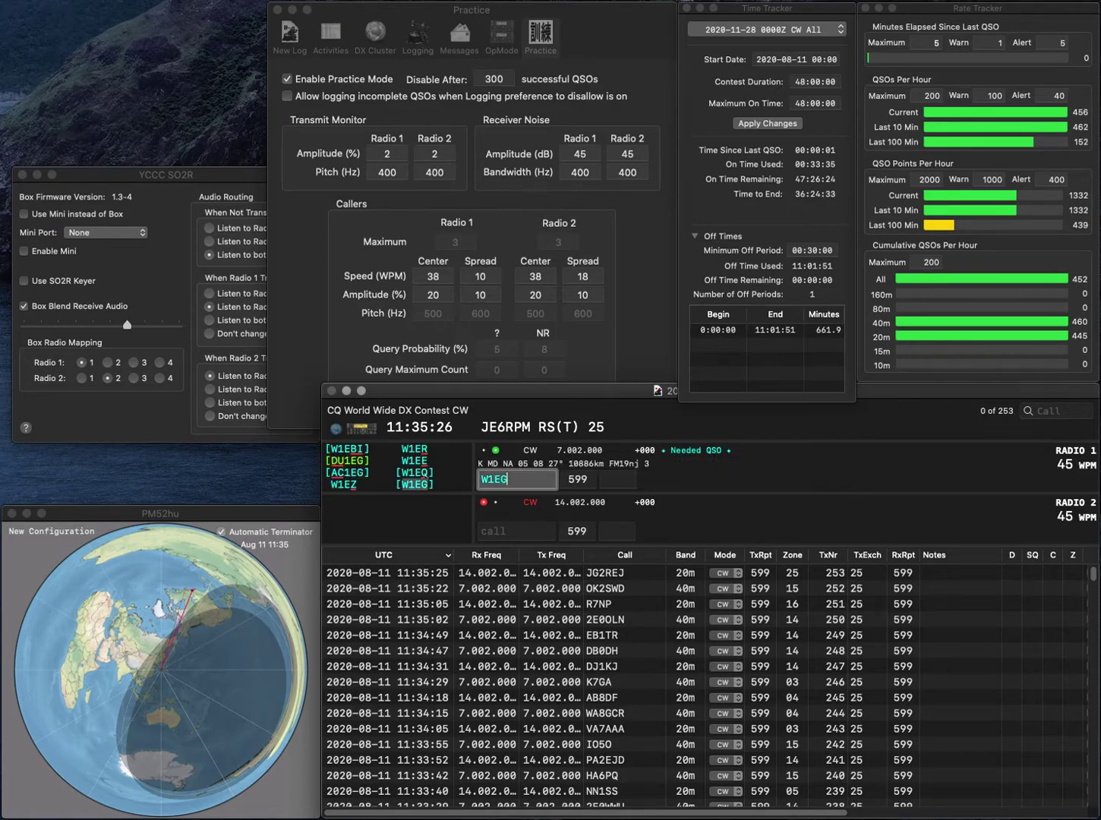
pyautogui.press('Return')
pyautogui.write('KK')
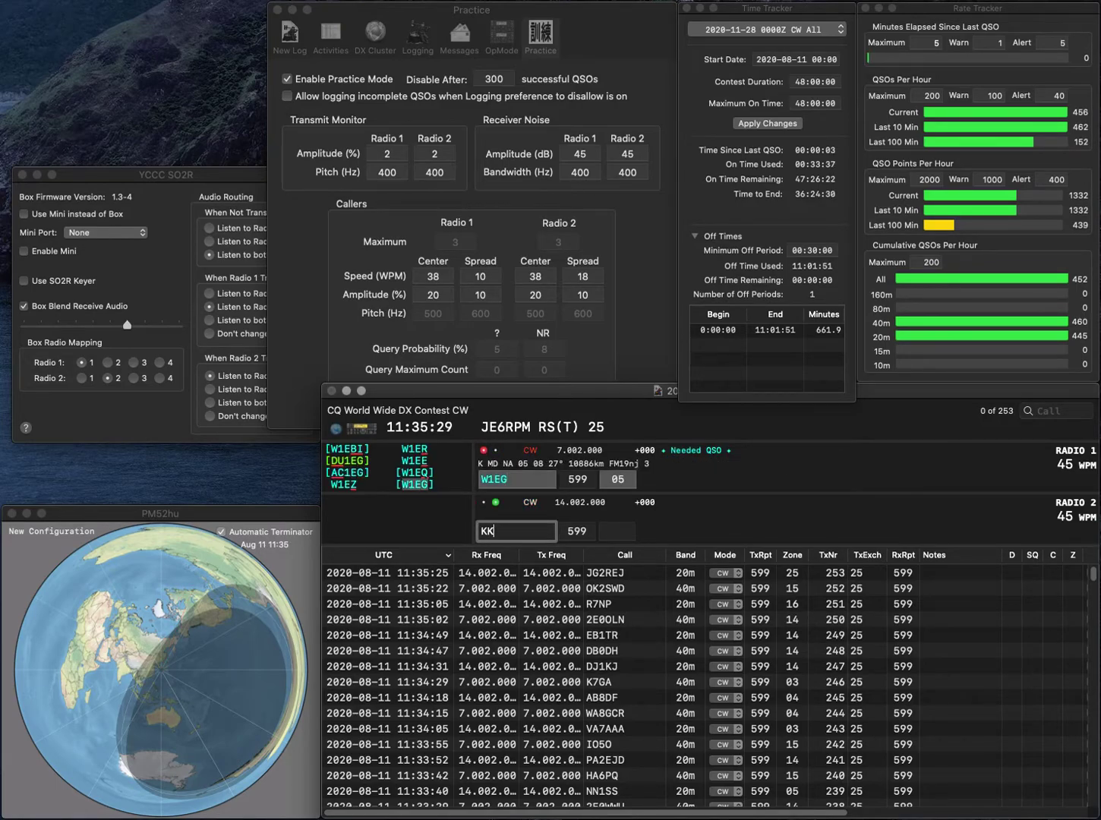
pyautogui.write('6')
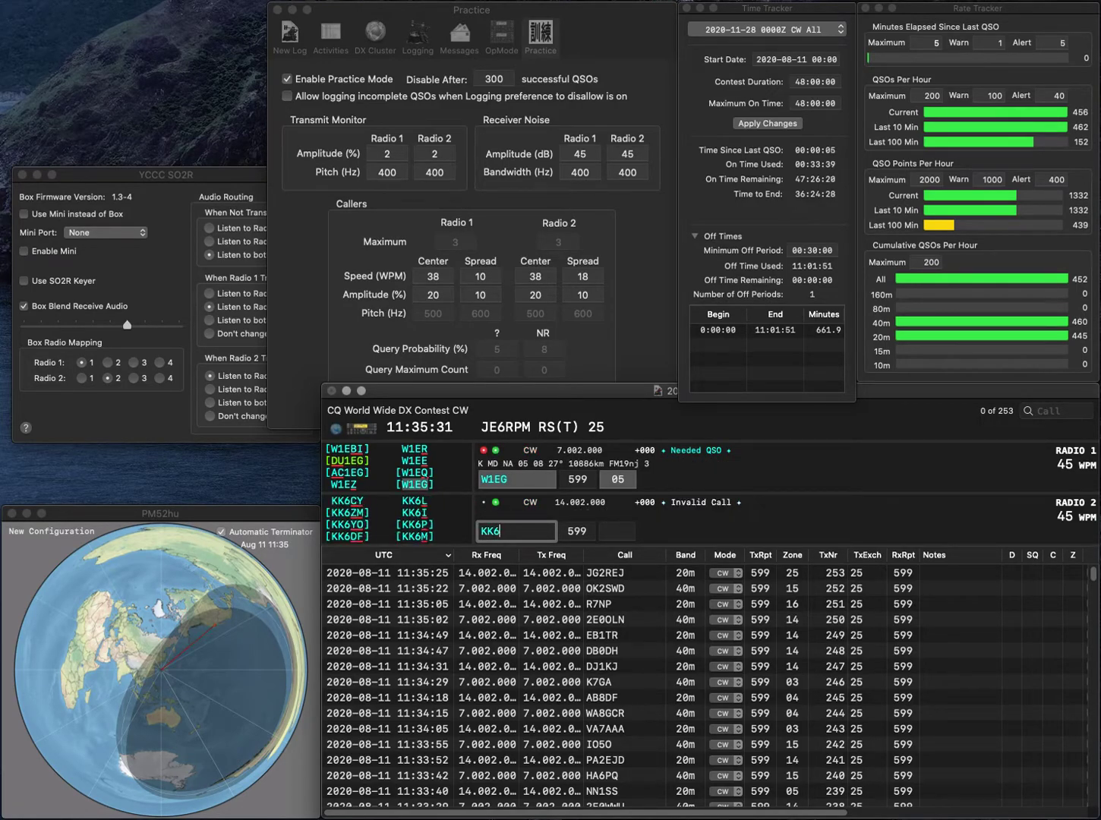
pyautogui.write('CY')
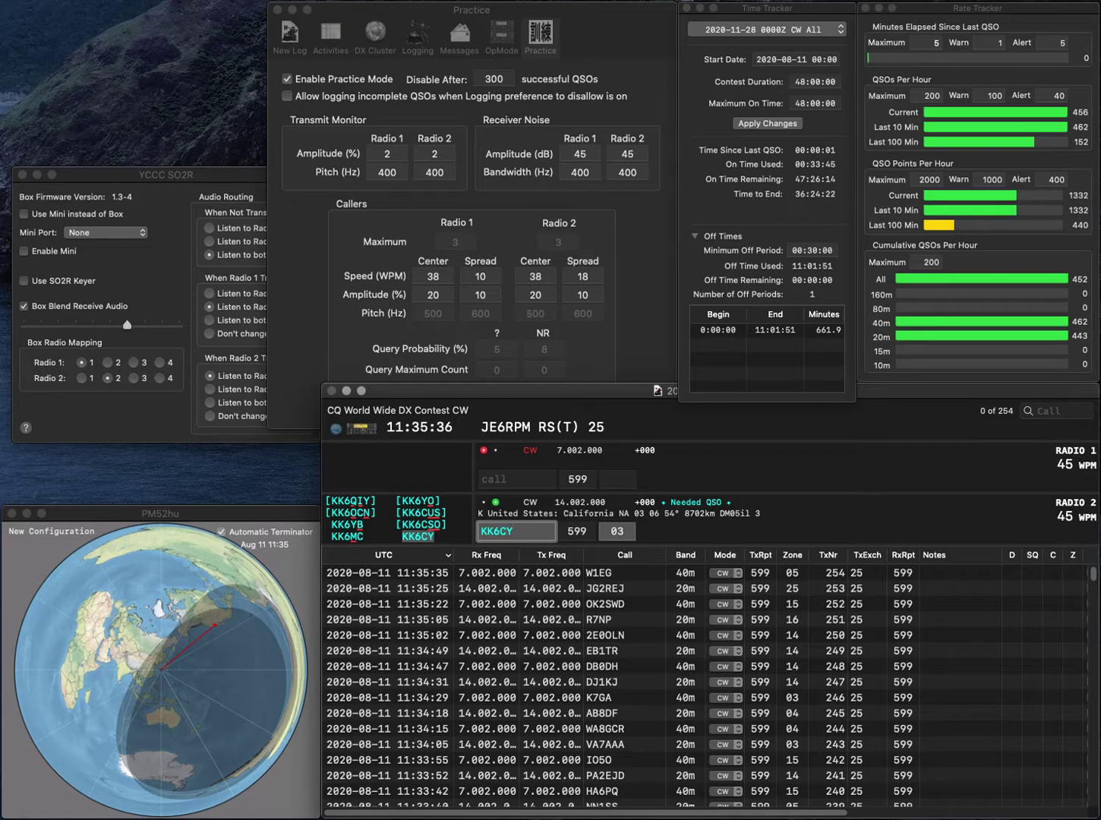
pyautogui.write('YO3GNF')
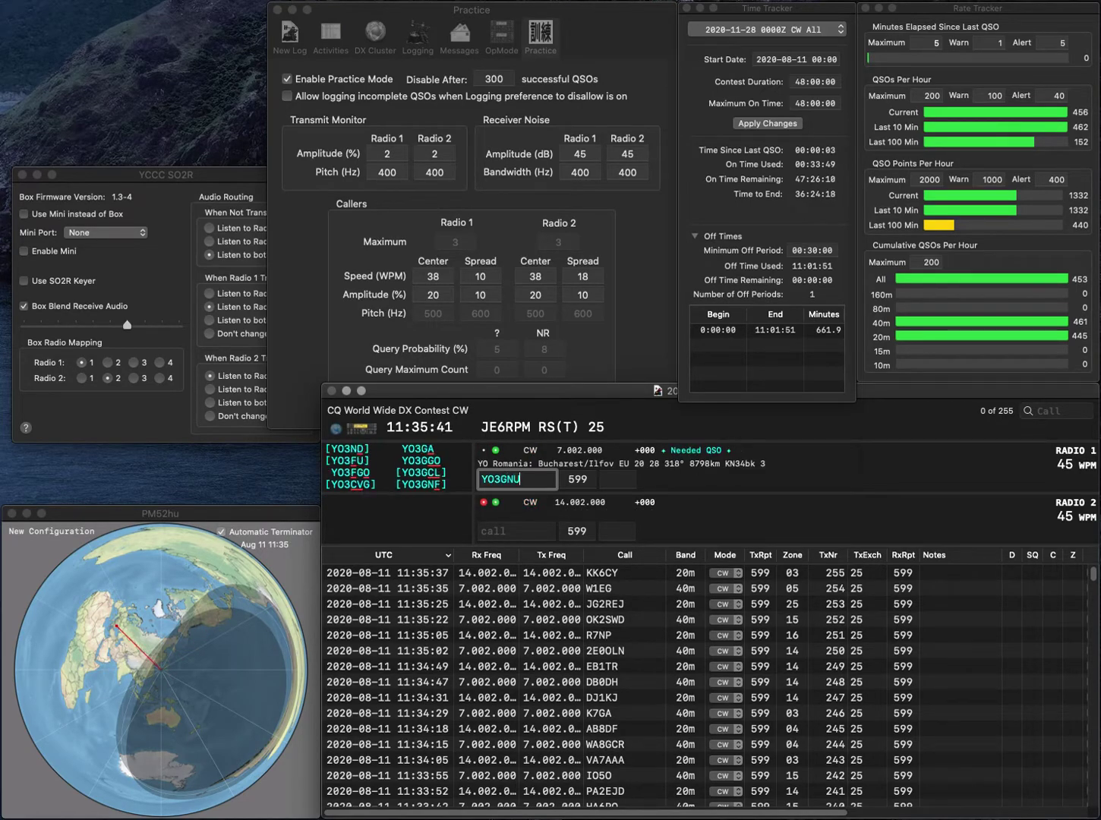
pyautogui.press('Return')
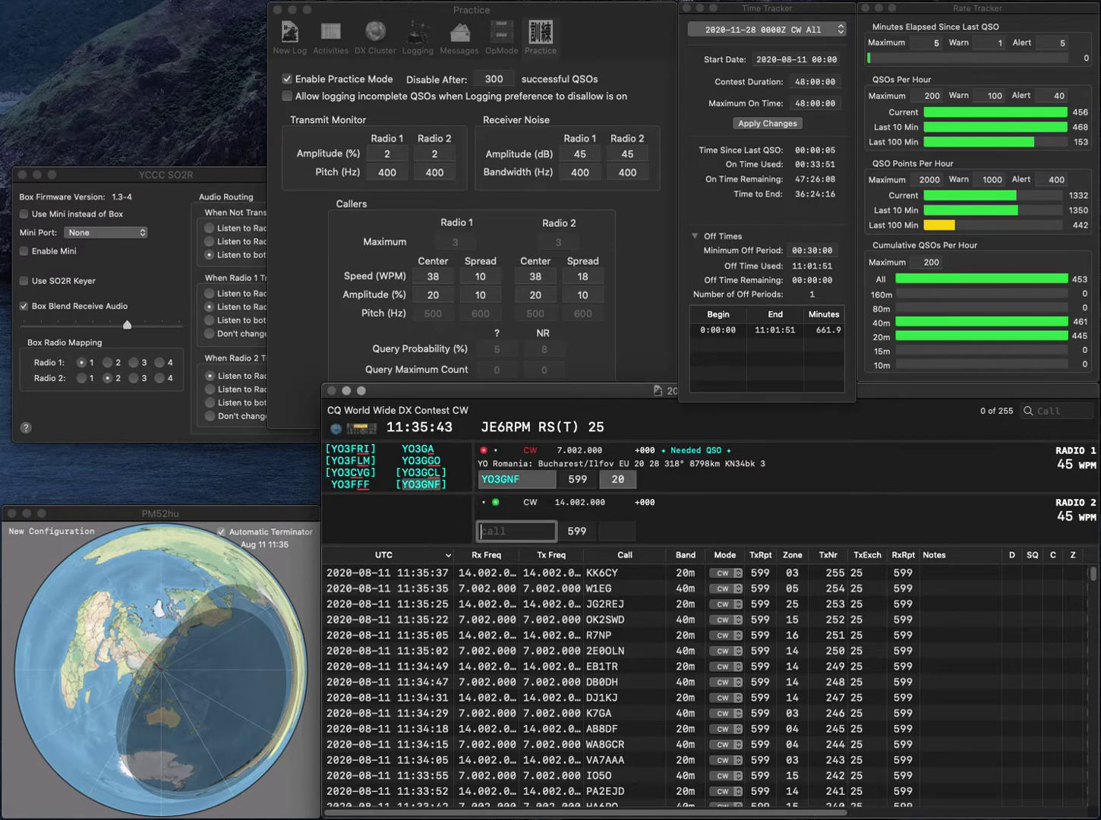
pyautogui.write('00BKW')
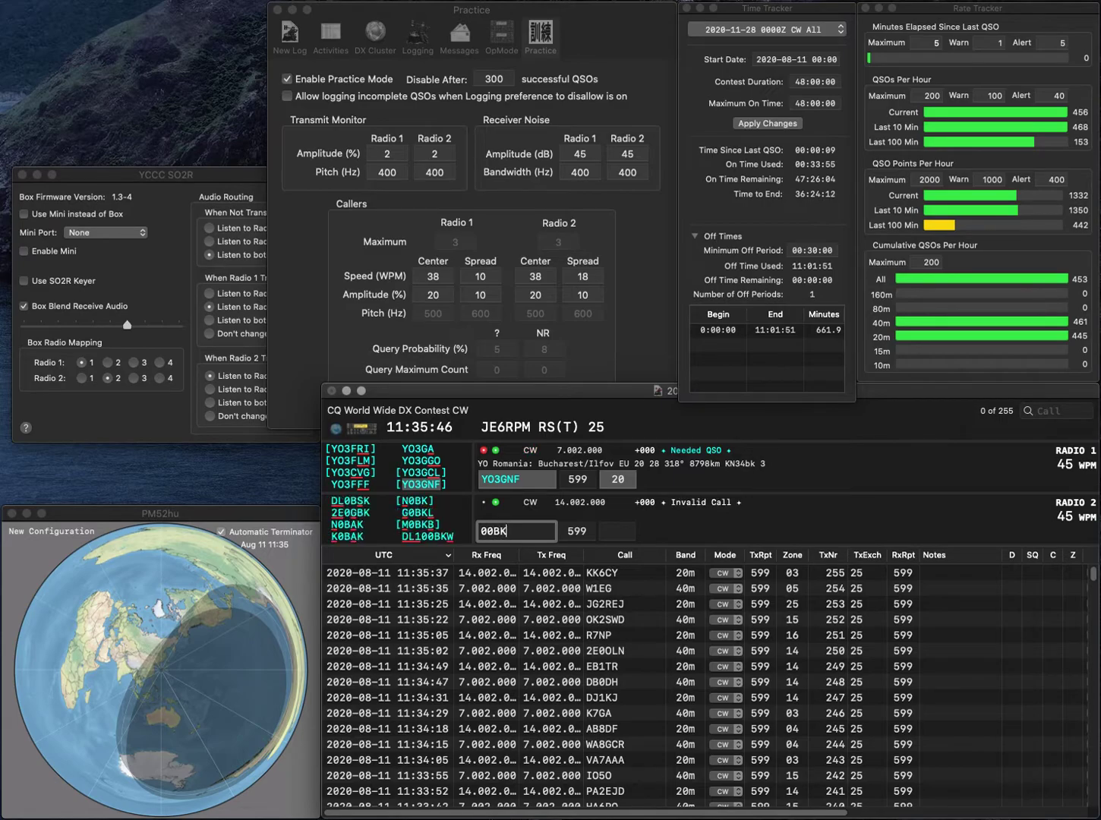
pyautogui.press('Home')
pyautogui.write('DL1')
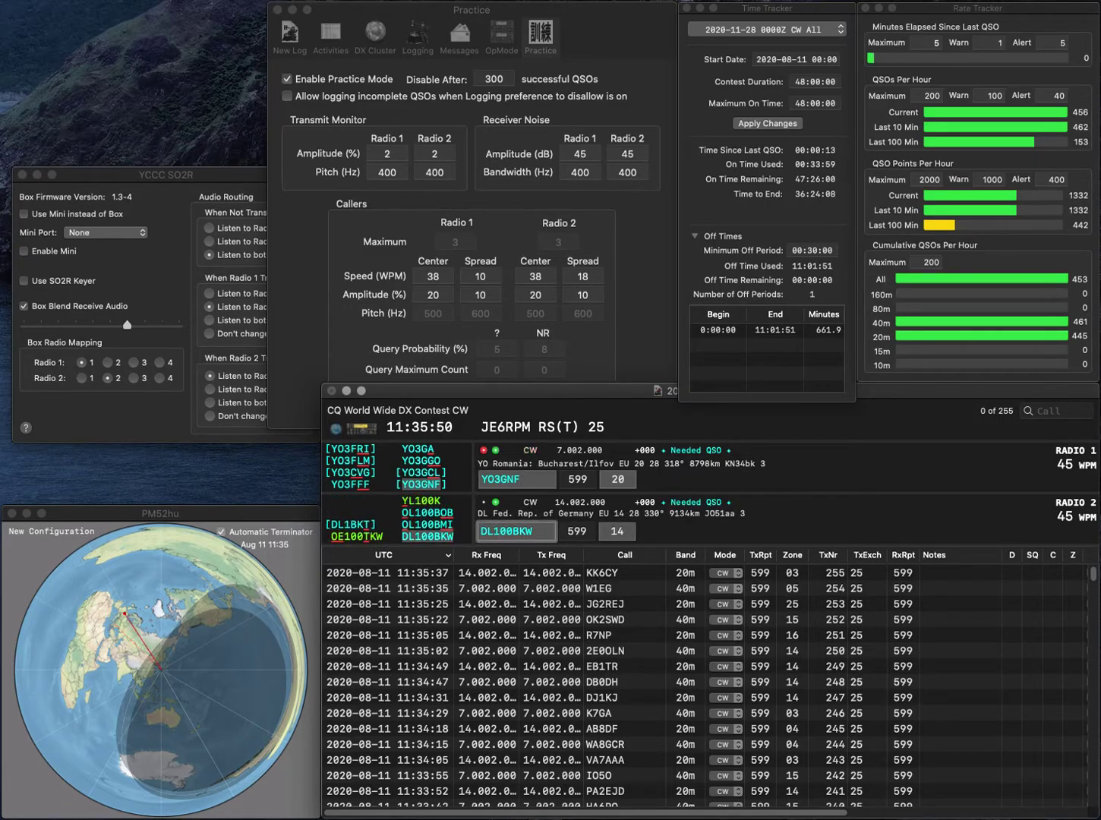
pyautogui.press('Return')
pyautogui.press('Return')
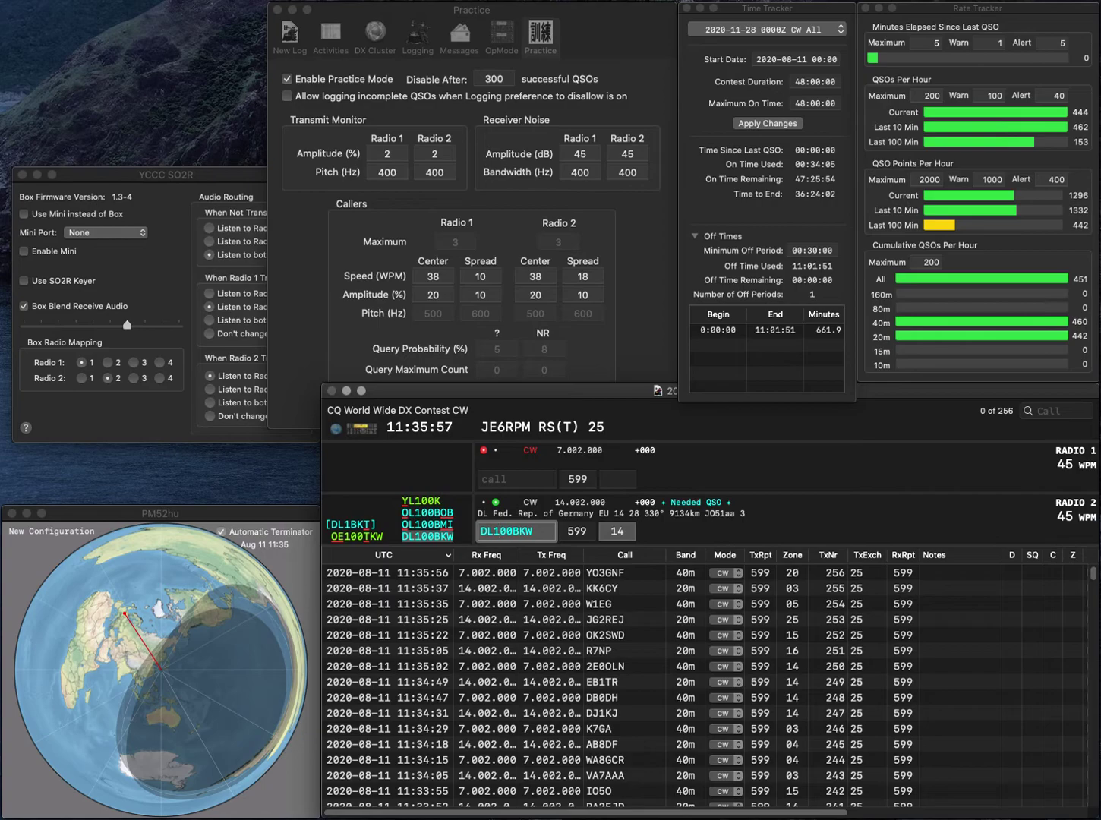
pyautogui.press('Return')
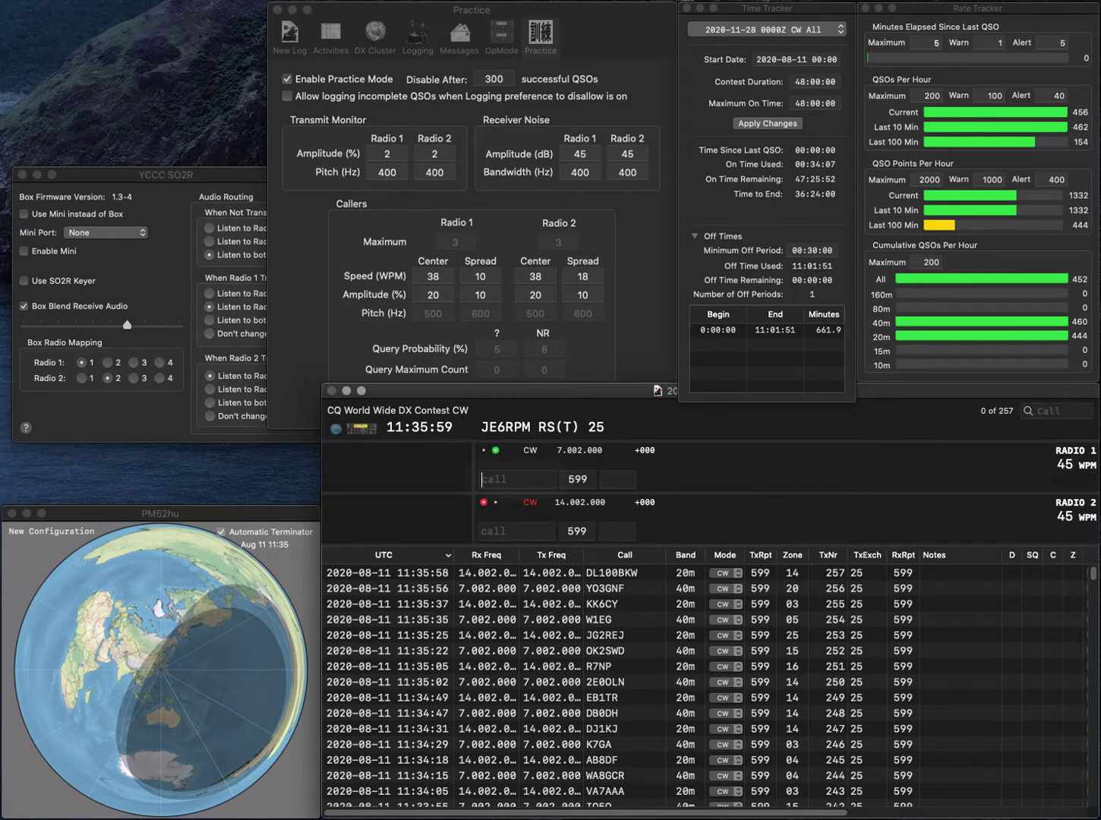
pyautogui.write('DG7CF')
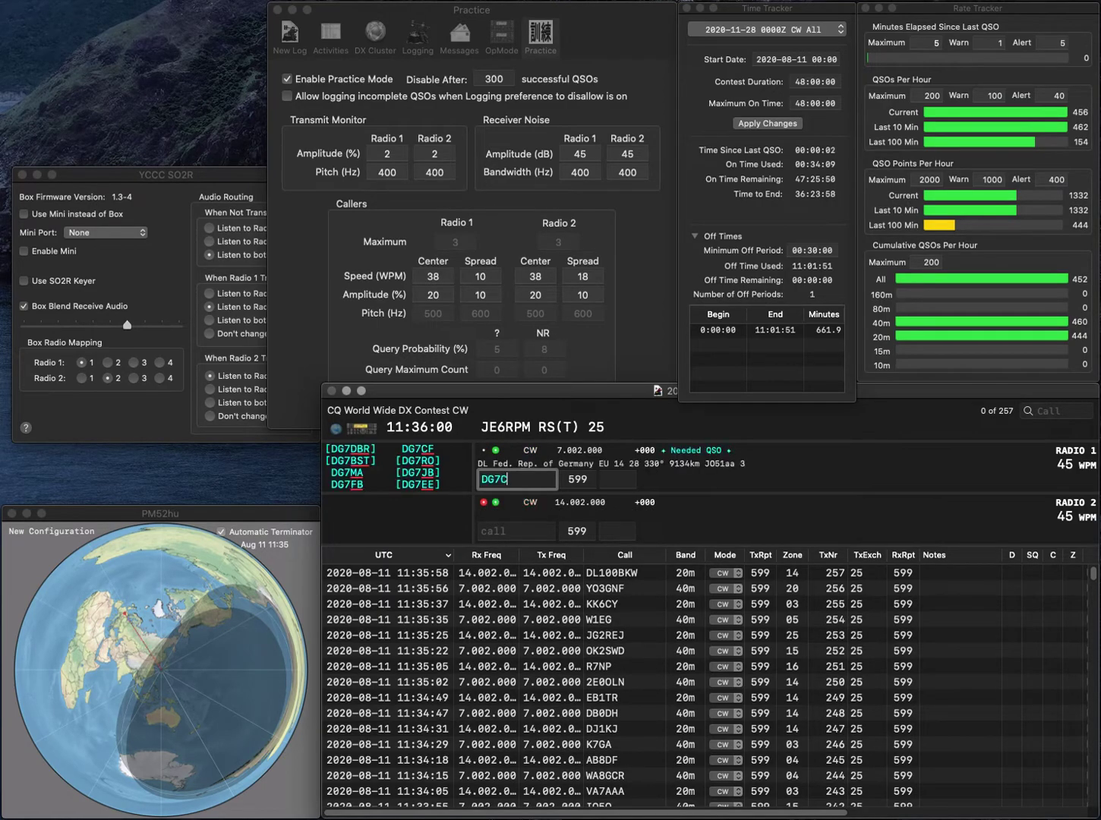
pyautogui.press('Return')
pyautogui.write('PD')
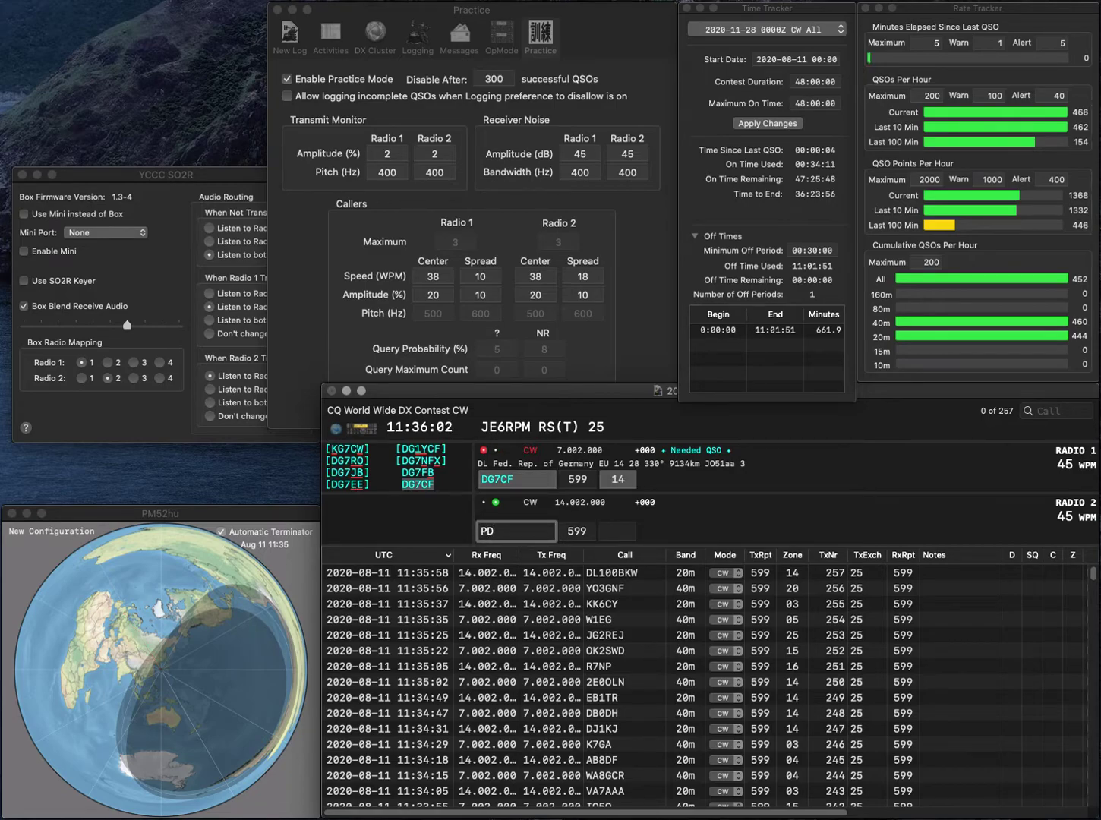
pyautogui.write('0ARI')
pyautogui.press('Return')
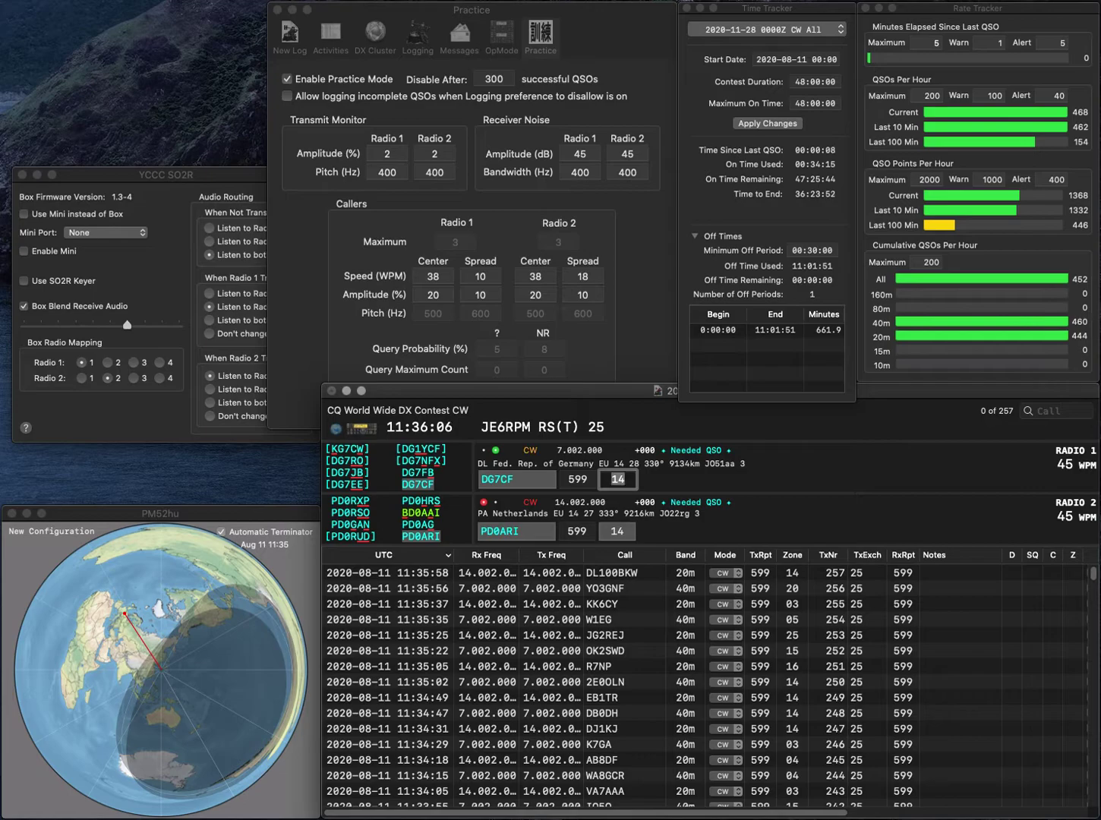
pyautogui.press('Tab')
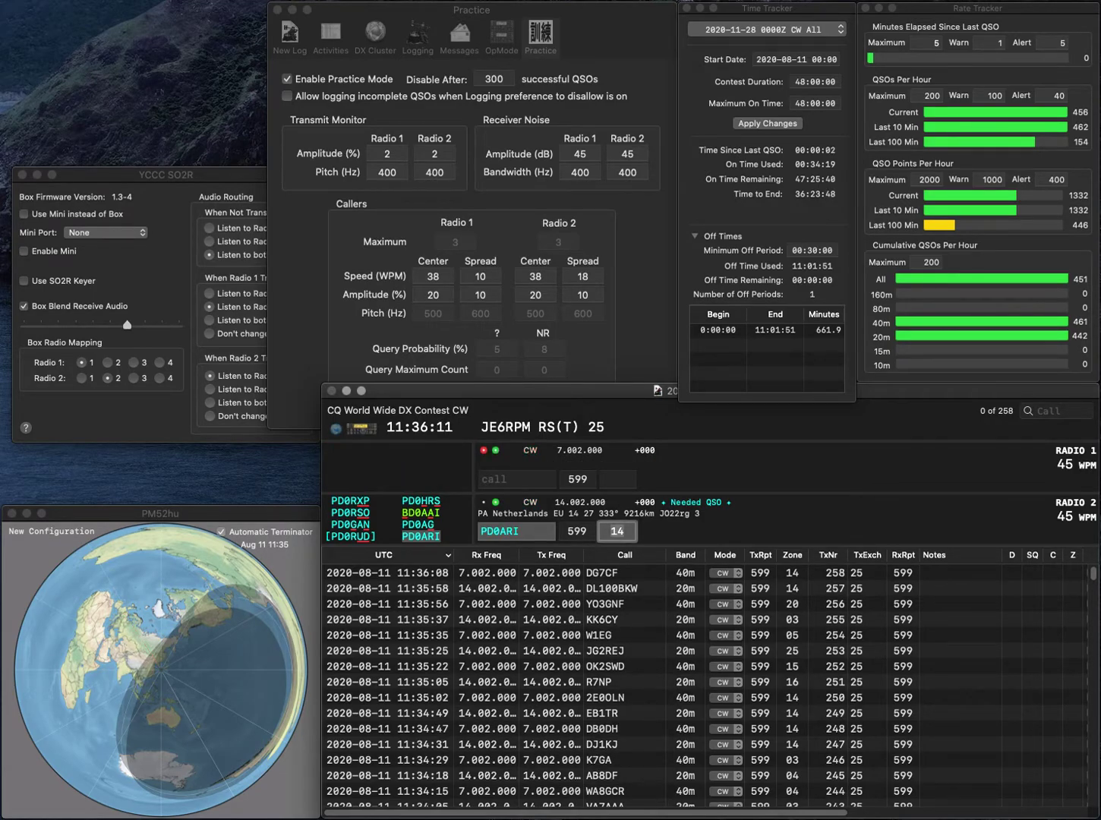
pyautogui.press('Return')
pyautogui.write('K4UK')
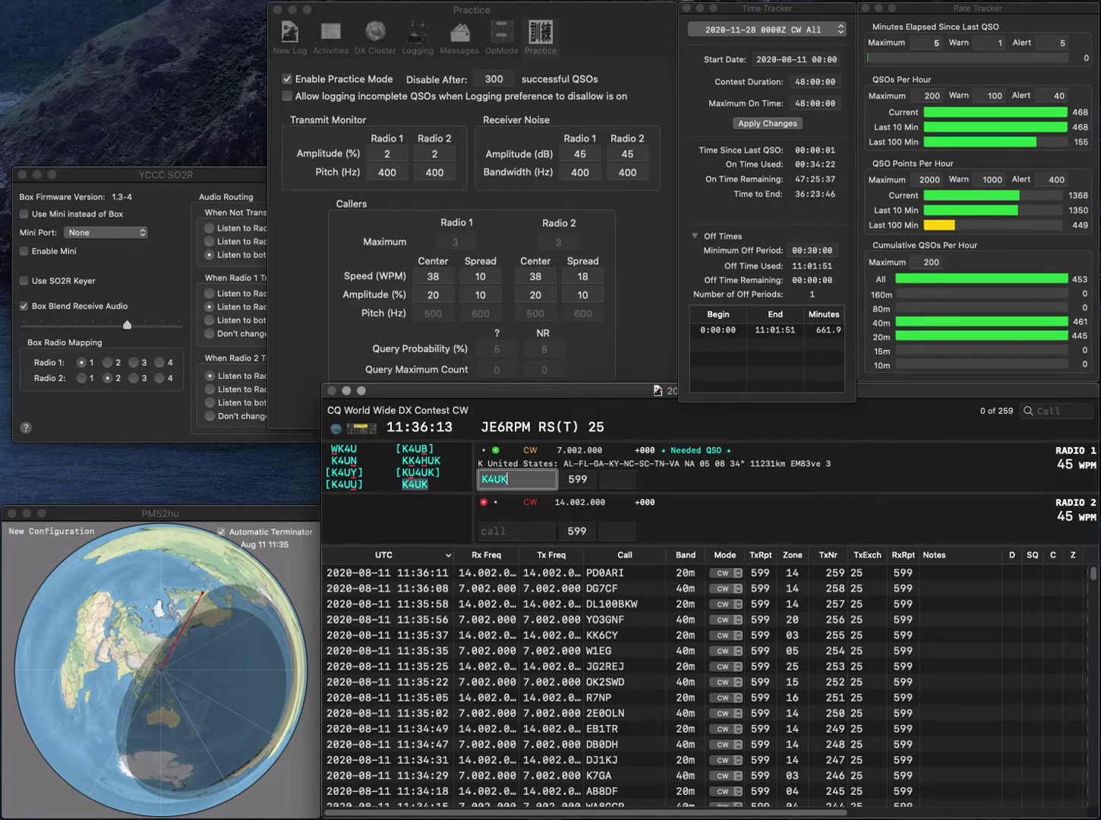
pyautogui.press('Return')
# - Enter caller SQ9CAQ on Radio 2 with its exchange sent, and log both K4UK and SQ9CAQ
pyautogui.write('SQ')
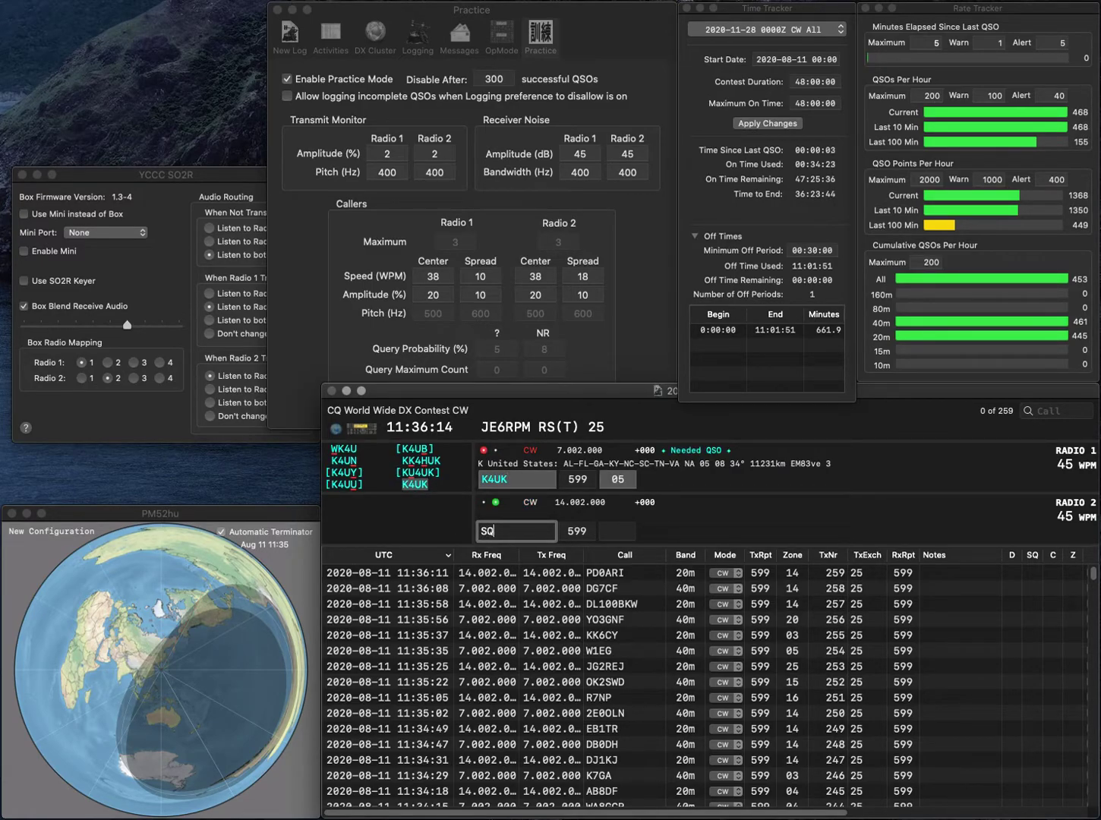
pyautogui.write('9CAQ')
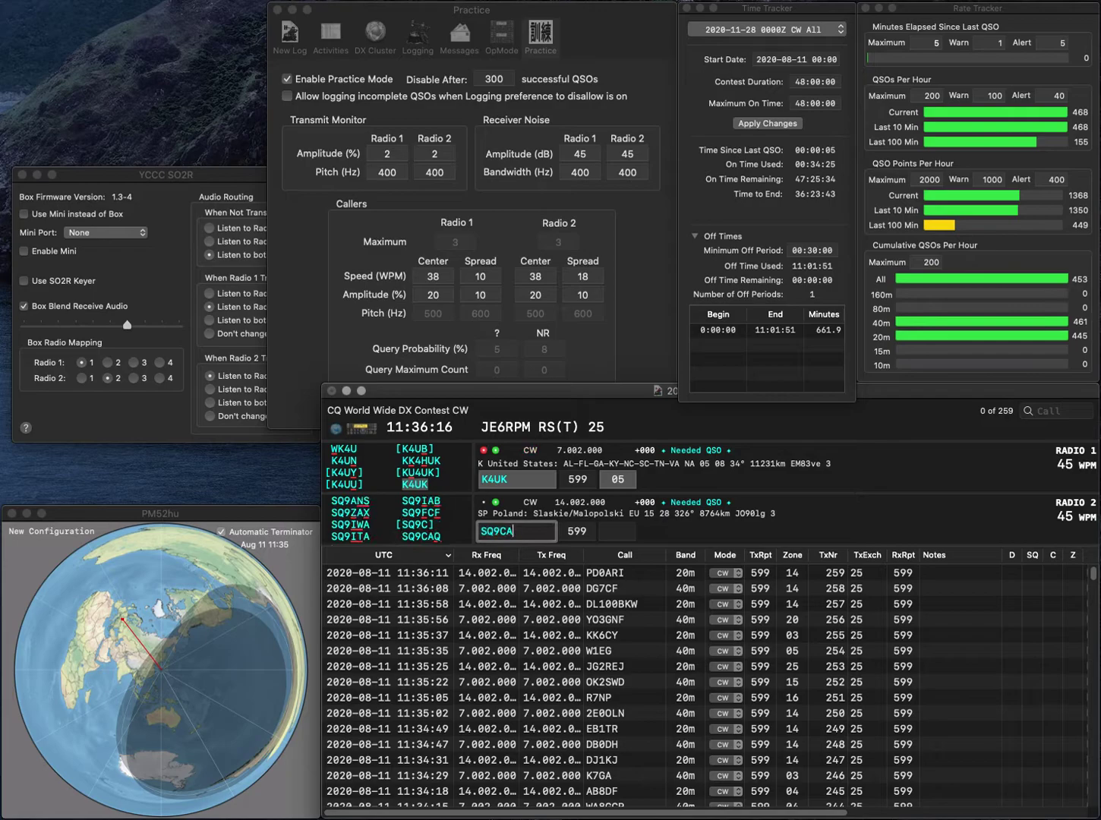
pyautogui.press('Return')
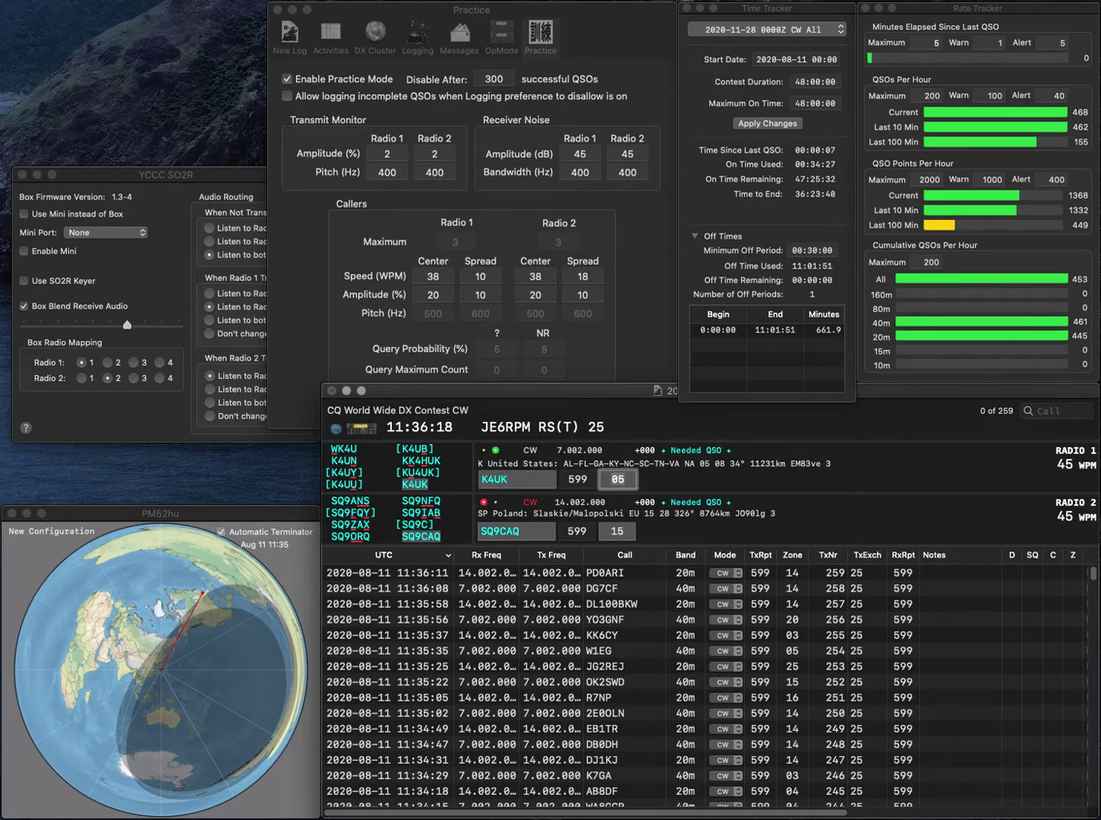
pyautogui.press('Return')
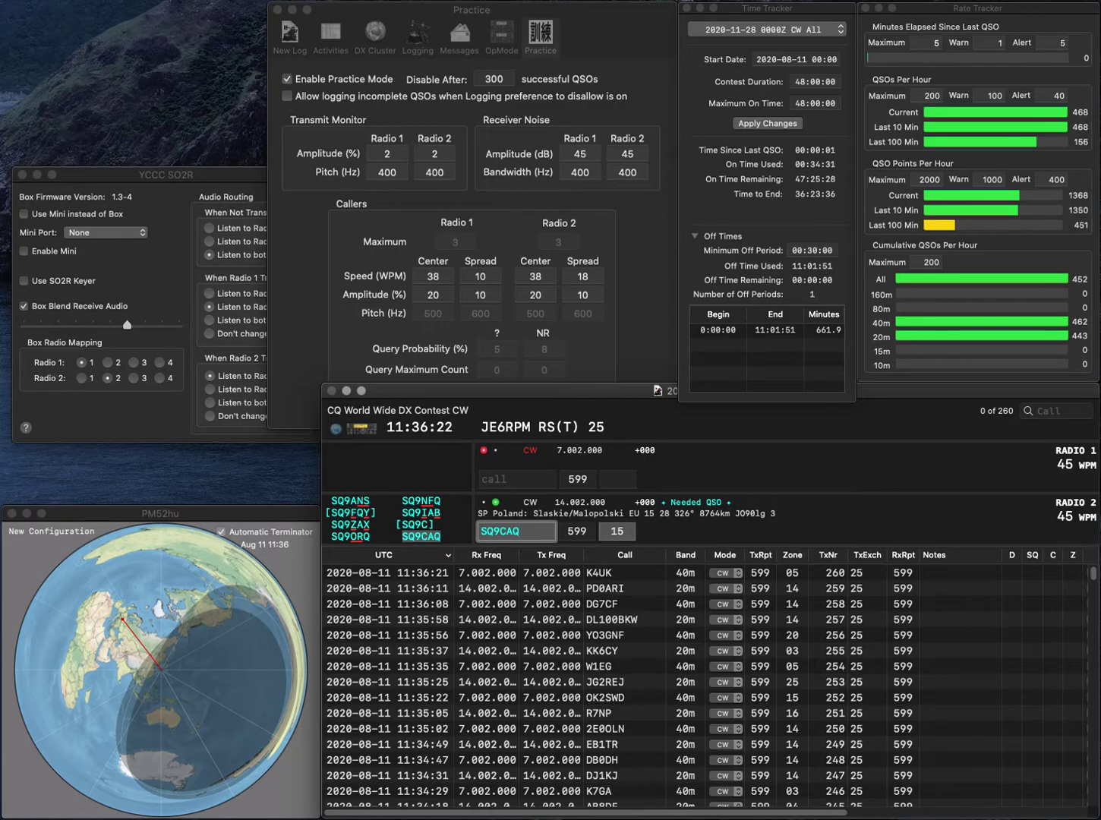
pyautogui.press('Return')
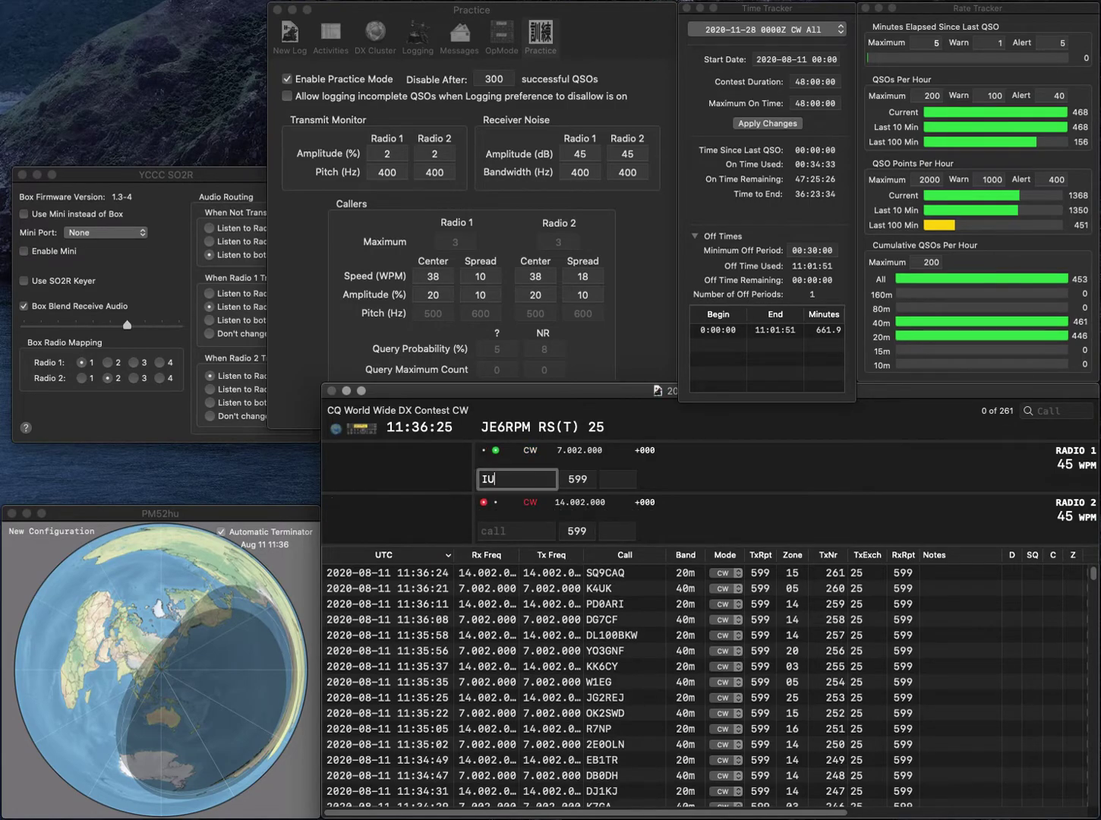
pyautogui.write('IU2XLF')
pyautogui.press('Home')
pyautogui.press('Right')
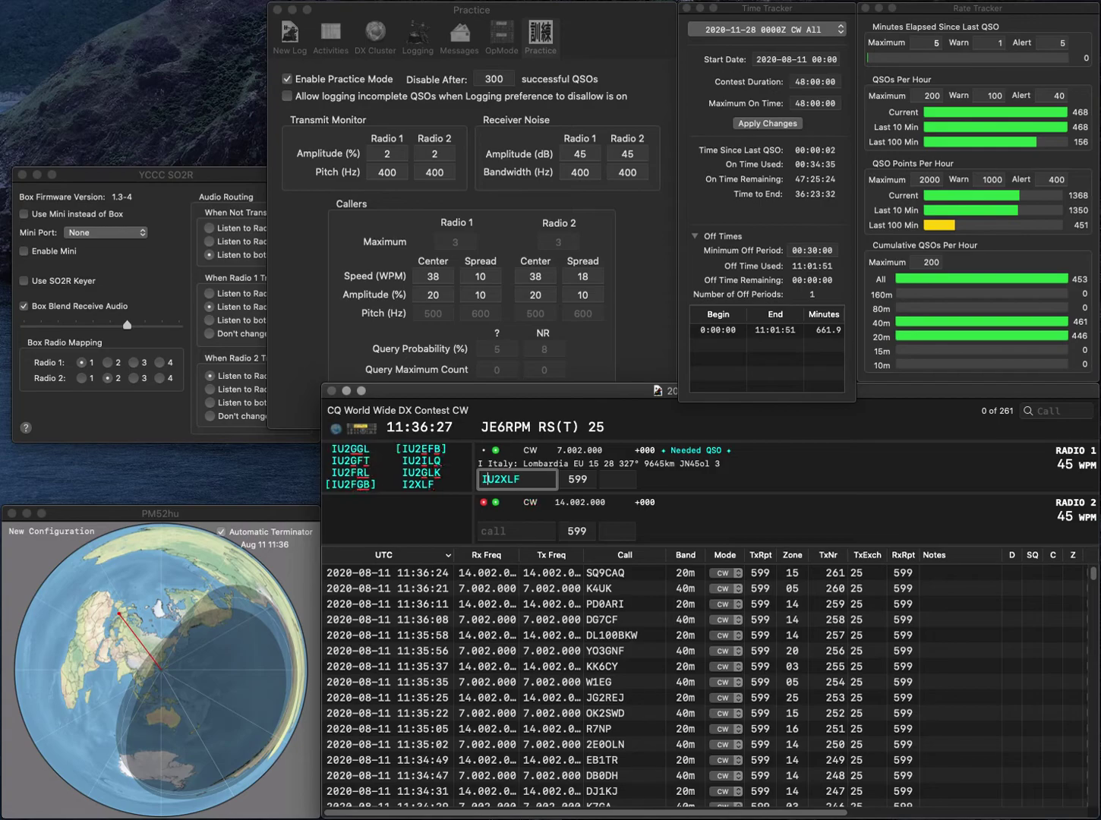
pyautogui.press('Delete')
pyautogui.press('Return')
# - Enter caller BY8AC on Radio 2, completing its prefix and sending the exchange, and log both I2XLF and BY8AC
pyautogui.write('Y8AC')
pyautogui.press('Left')
pyautogui.press('Left')
pyautogui.press('Left')
pyautogui.press('Left')
pyautogui.write('B')
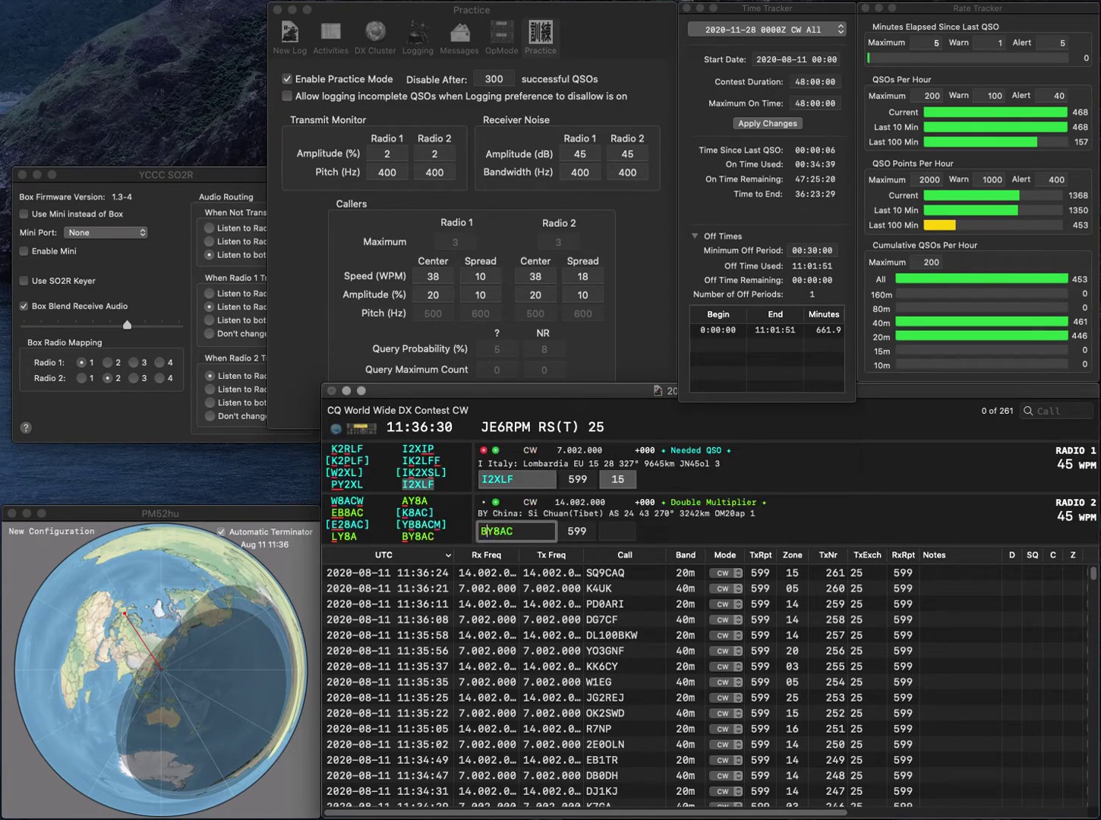
pyautogui.press('Return')
pyautogui.press('Return')
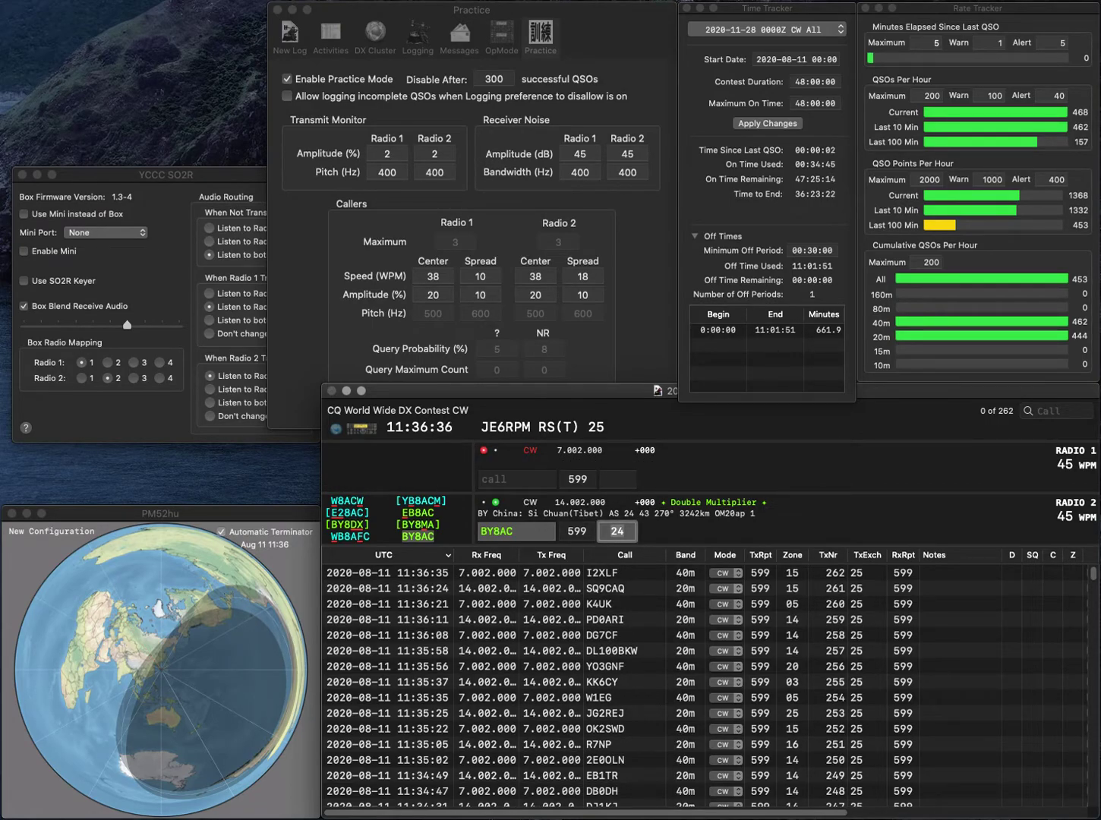
pyautogui.press('Return')
pyautogui.write('W4AG')
pyautogui.press('Return')
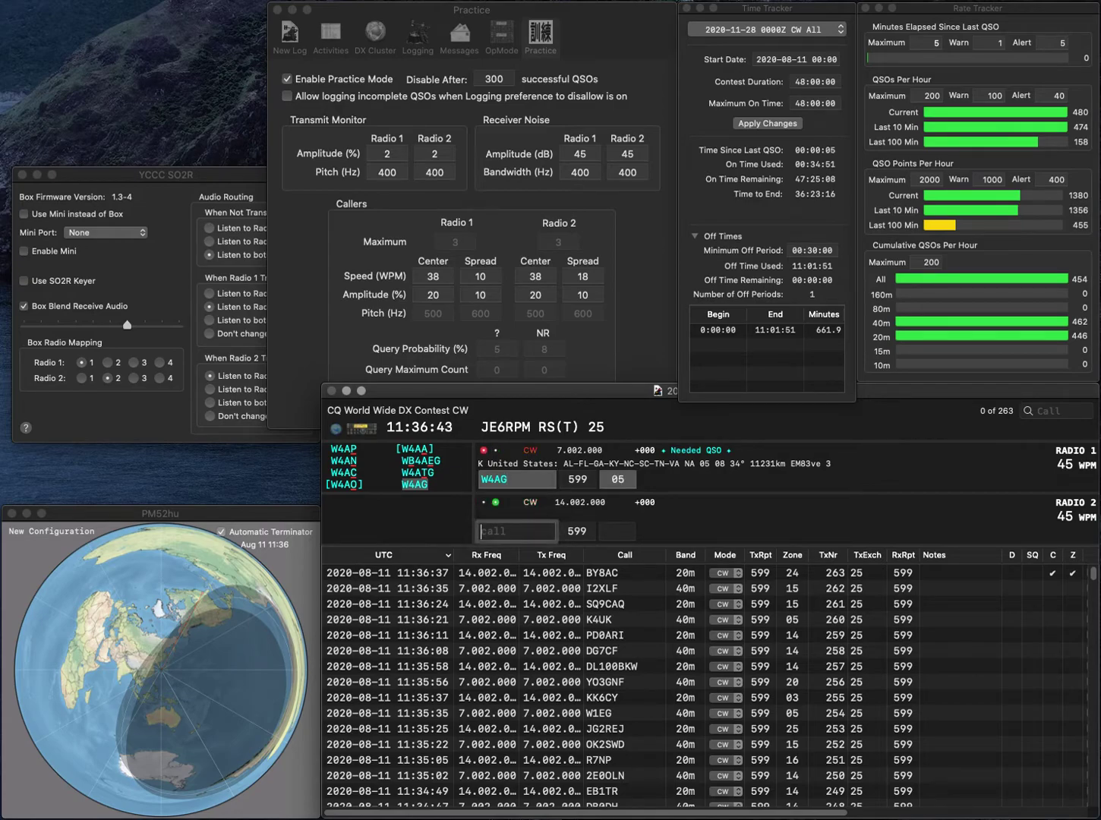
pyautogui.write('VE1KF')
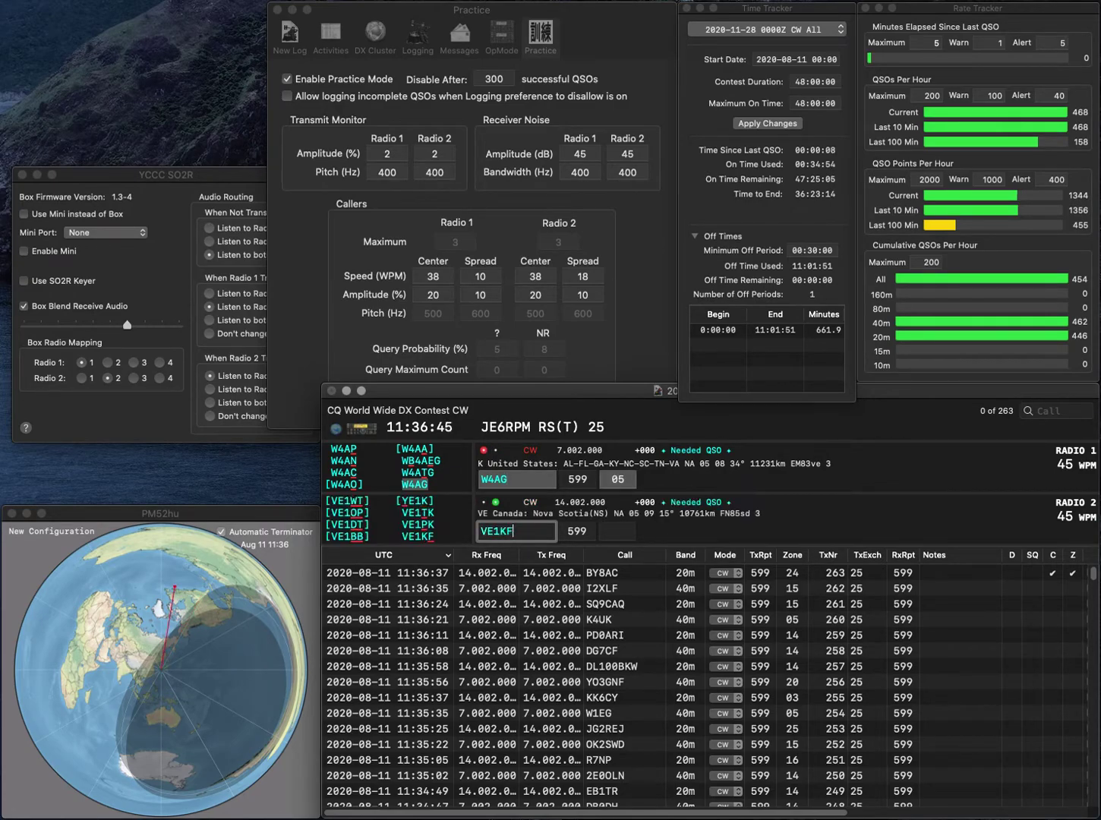
pyautogui.press('Return')
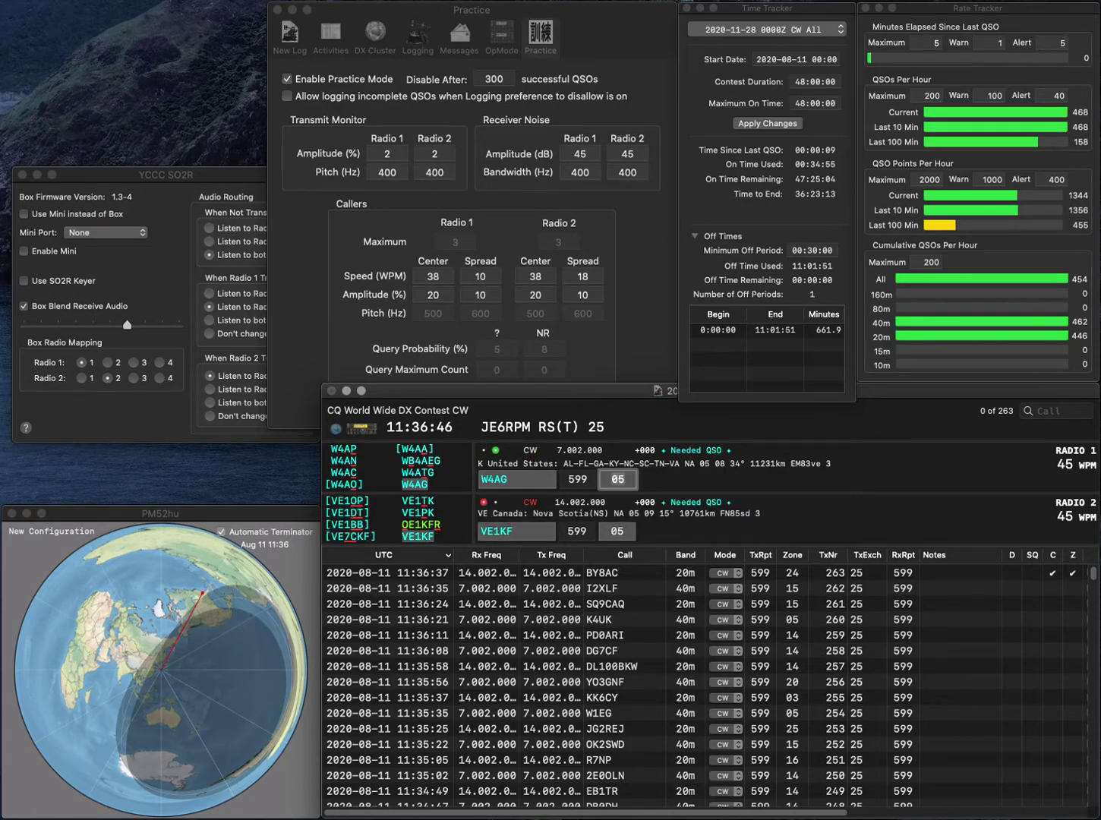
pyautogui.press('Return')
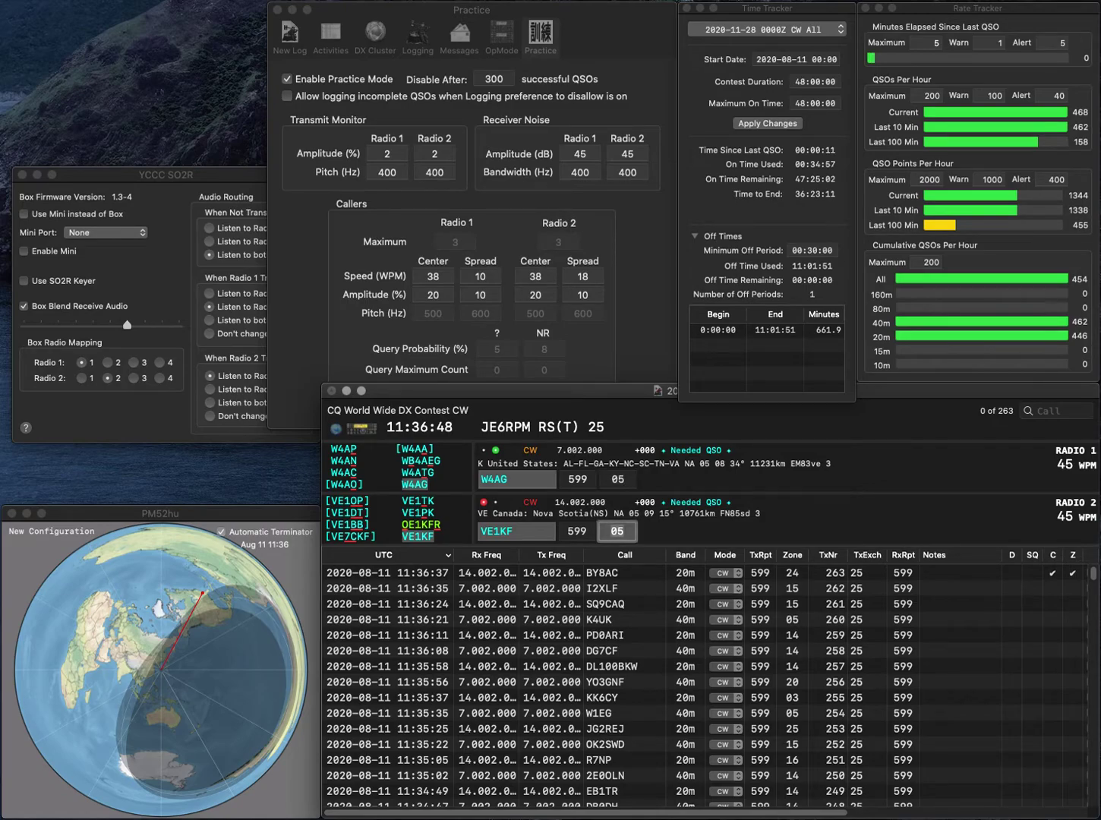
pyautogui.press('Return')
pyautogui.press('Return')
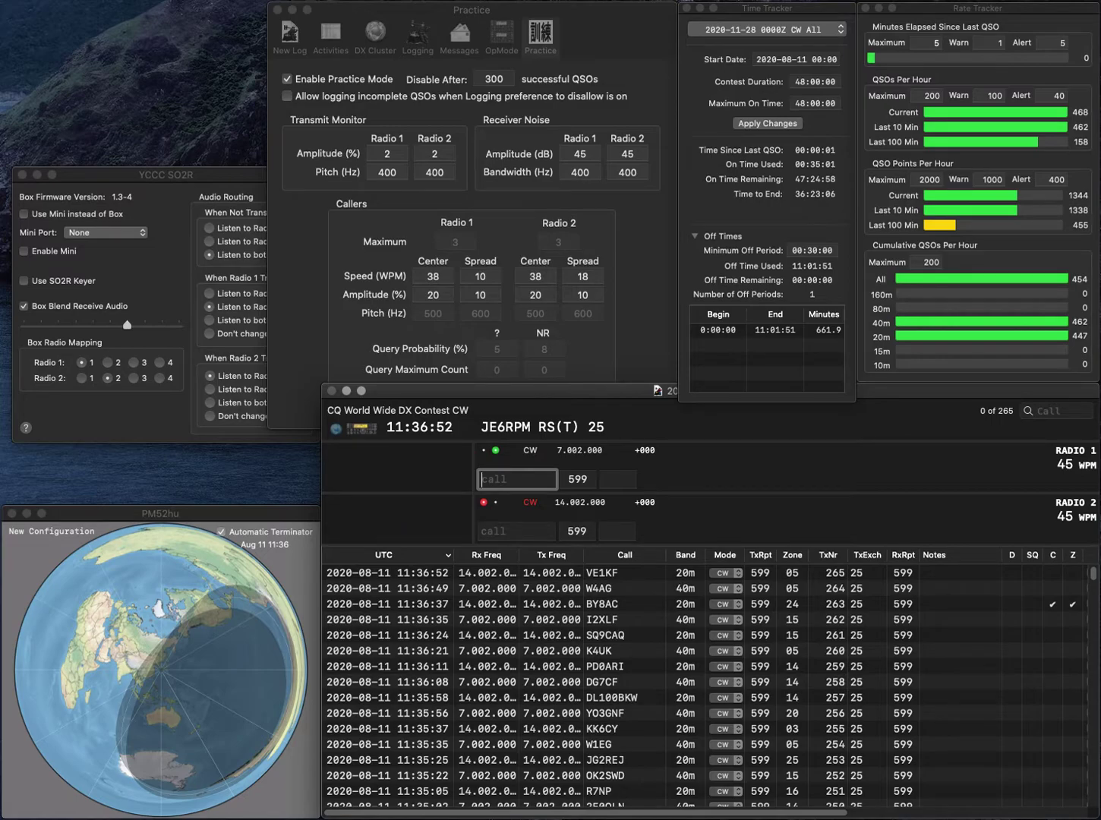
pyautogui.write('6X')
pyautogui.press('Return')
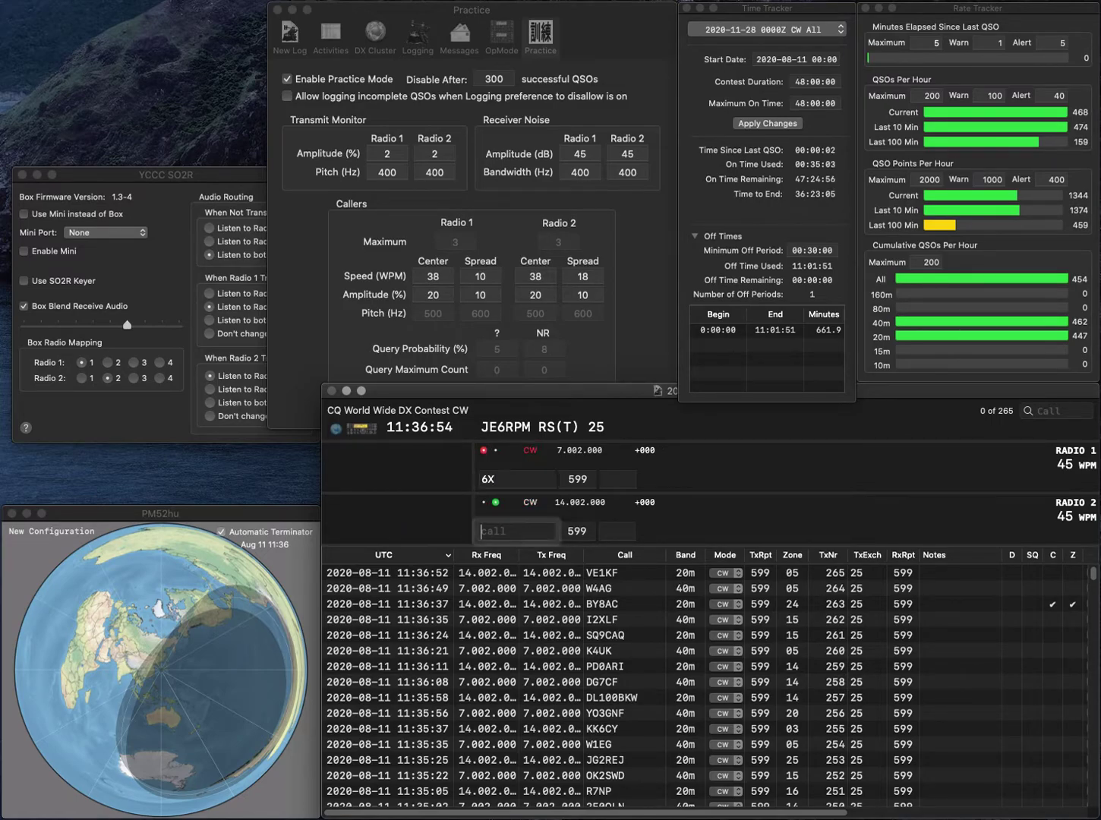
pyautogui.write('JN1BMX')
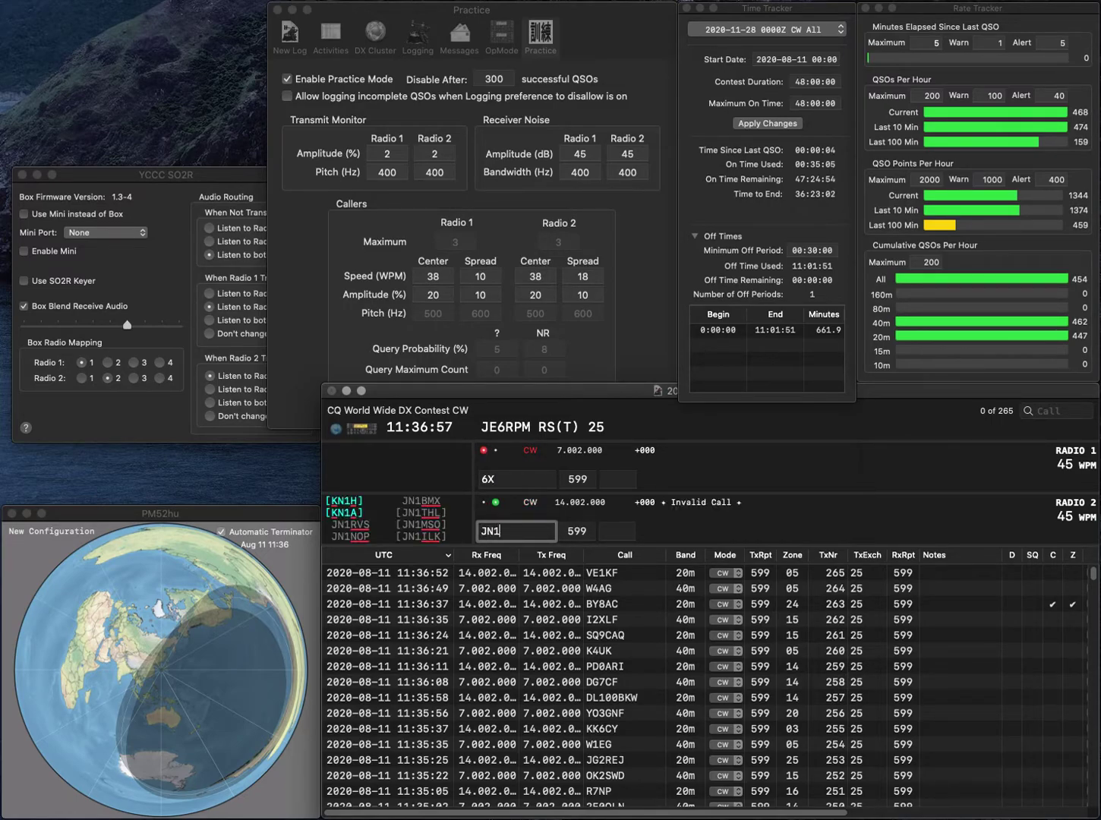
pyautogui.press('Return')
pyautogui.write('A')
pyautogui.press('BackSpace')
pyautogui.press('Left')
pyautogui.press('Left')
pyautogui.write('7')
pyautogui.press('Delete')
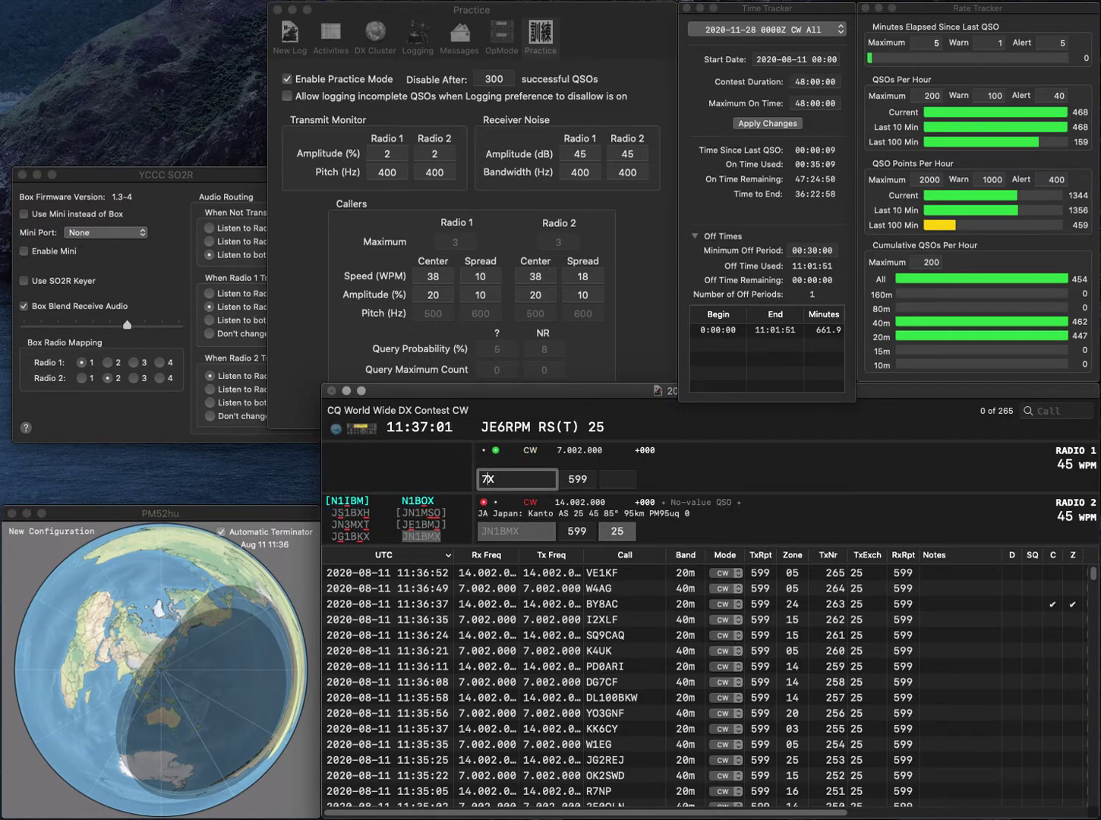
pyautogui.write('WB')
pyautogui.press('Return')
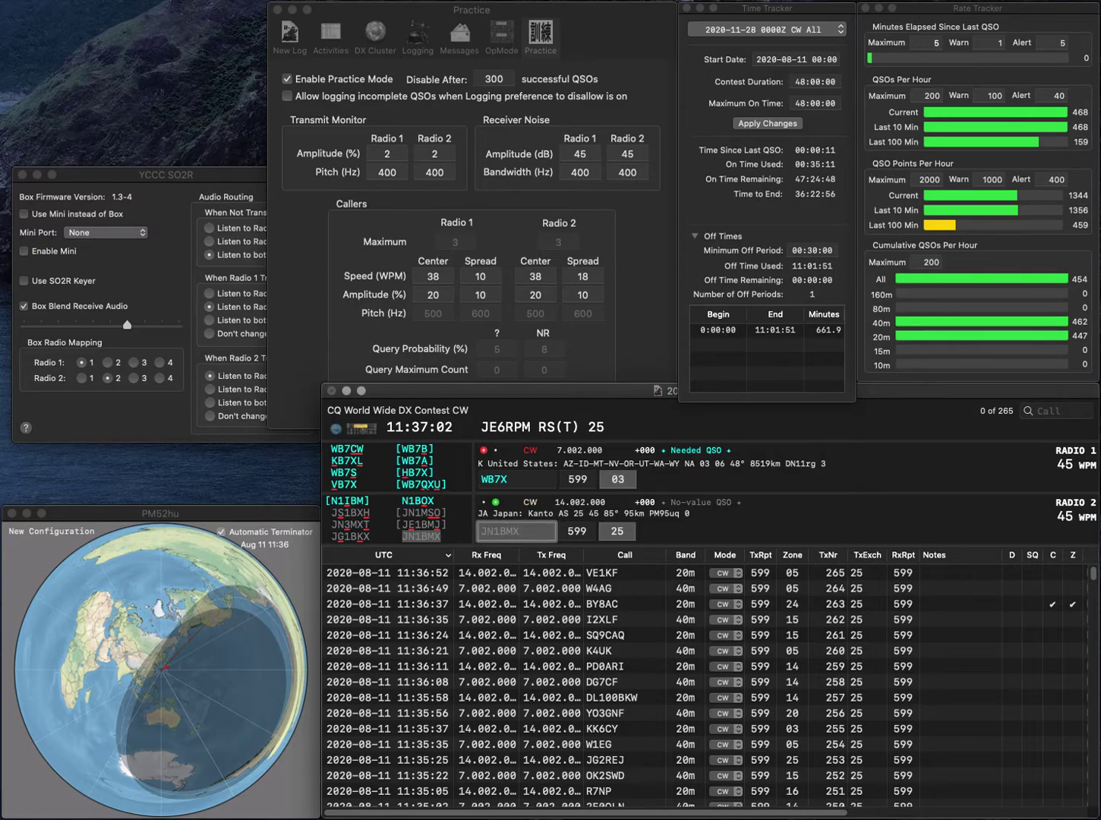
pyautogui.press('Return')
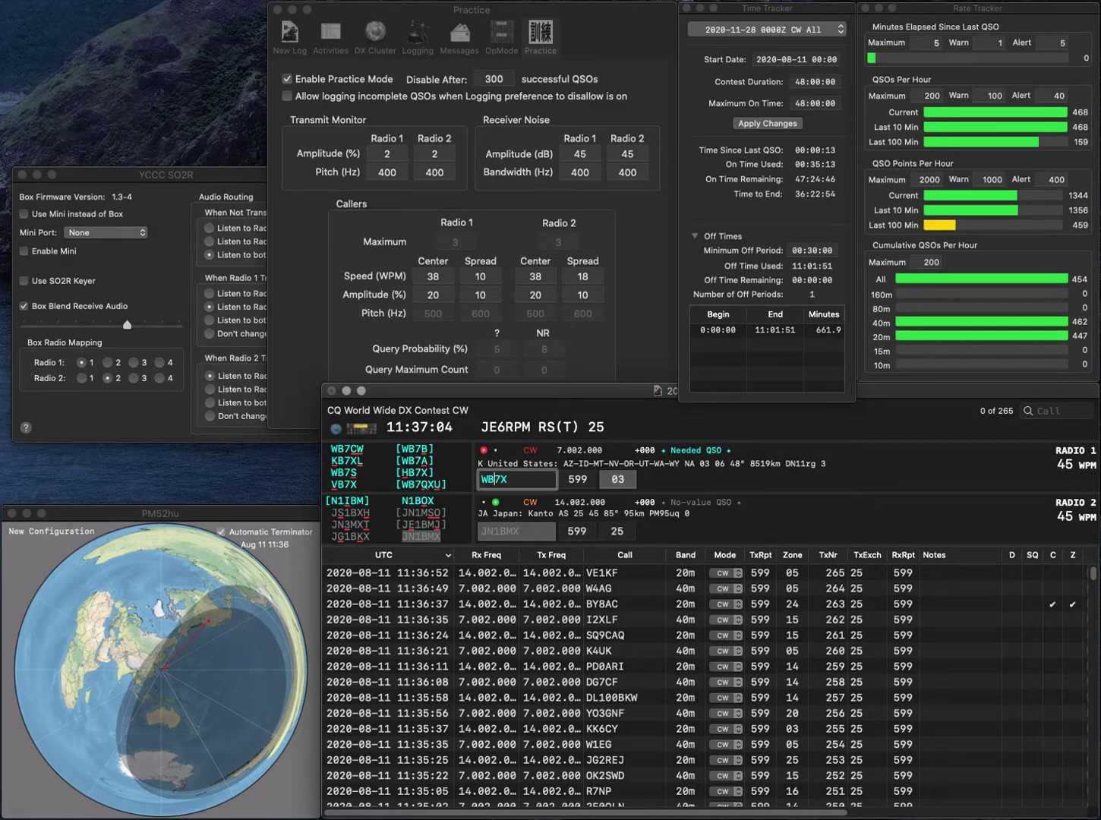
# - Correct the Radio 1 call to VB7X and resend the exchange
pyautogui.press('BackSpace')
pyautogui.press('BackSpace')
pyautogui.write('B')
pyautogui.write('V')
pyautogui.press('Return')
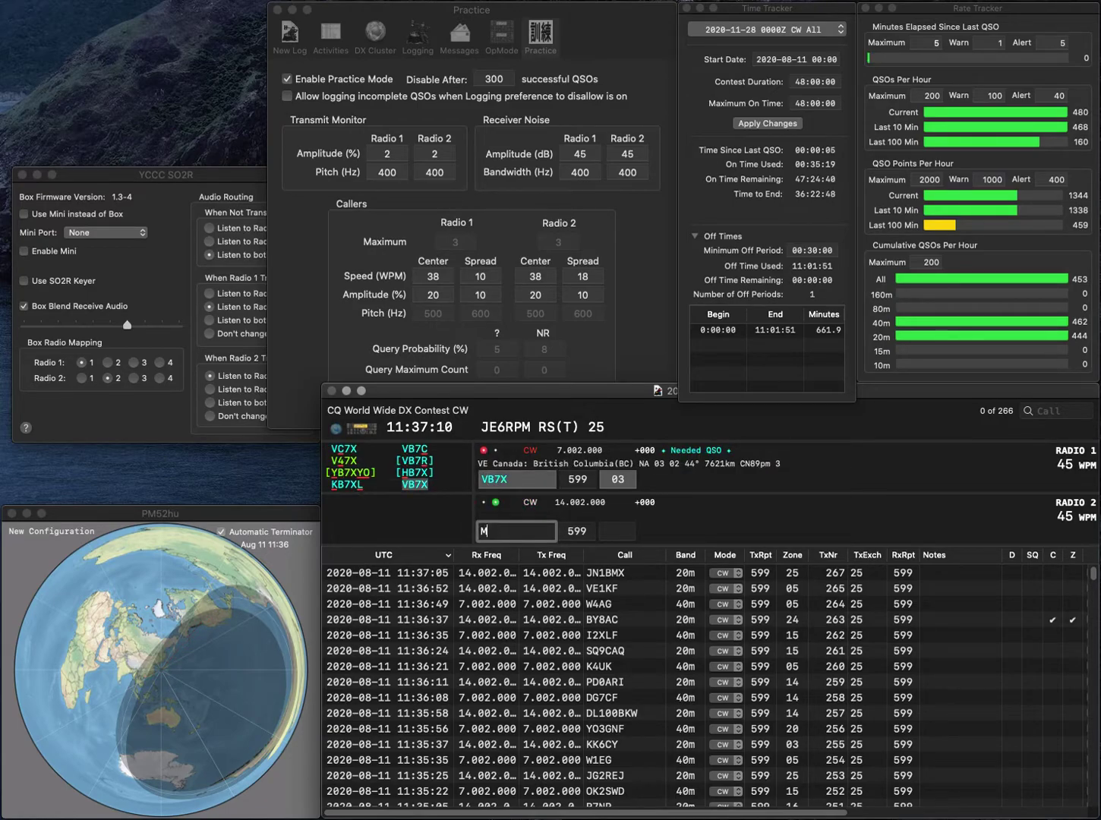
pyautogui.write('M0JZZ')
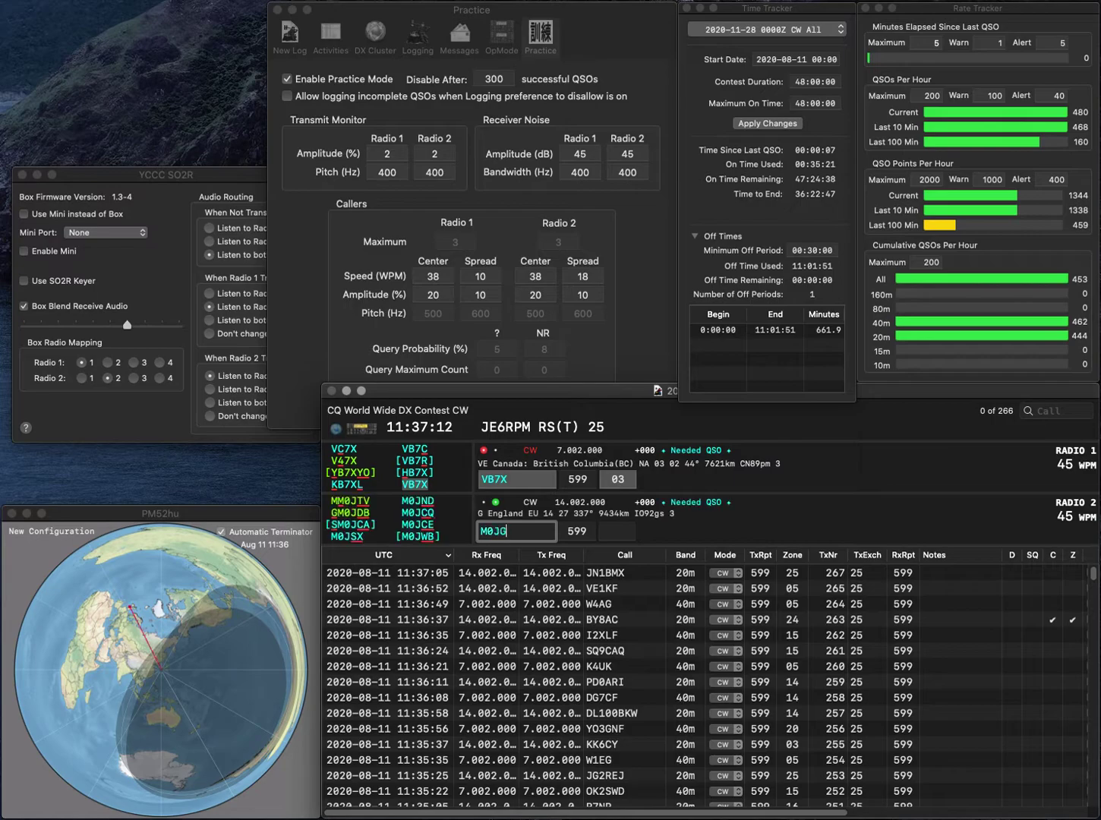
pyautogui.write('I0JZZ')
pyautogui.press('Return')
pyautogui.click(494, 532)
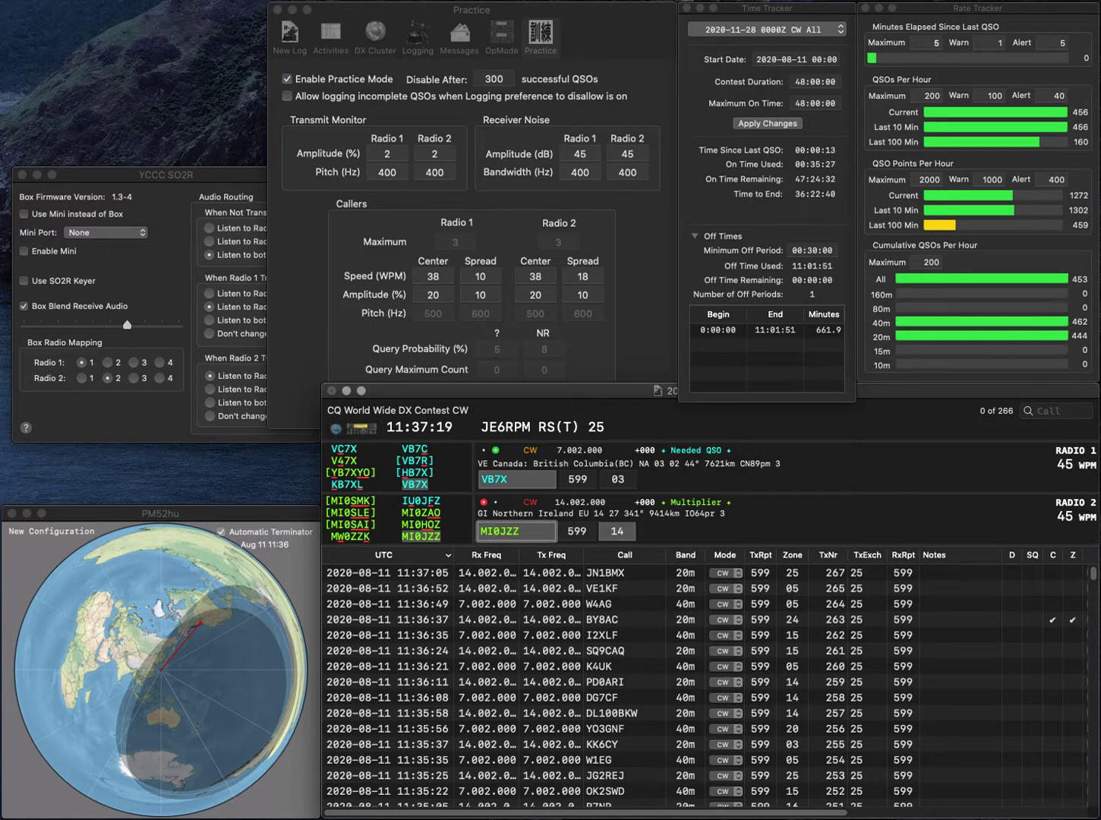
pyautogui.press('Return')
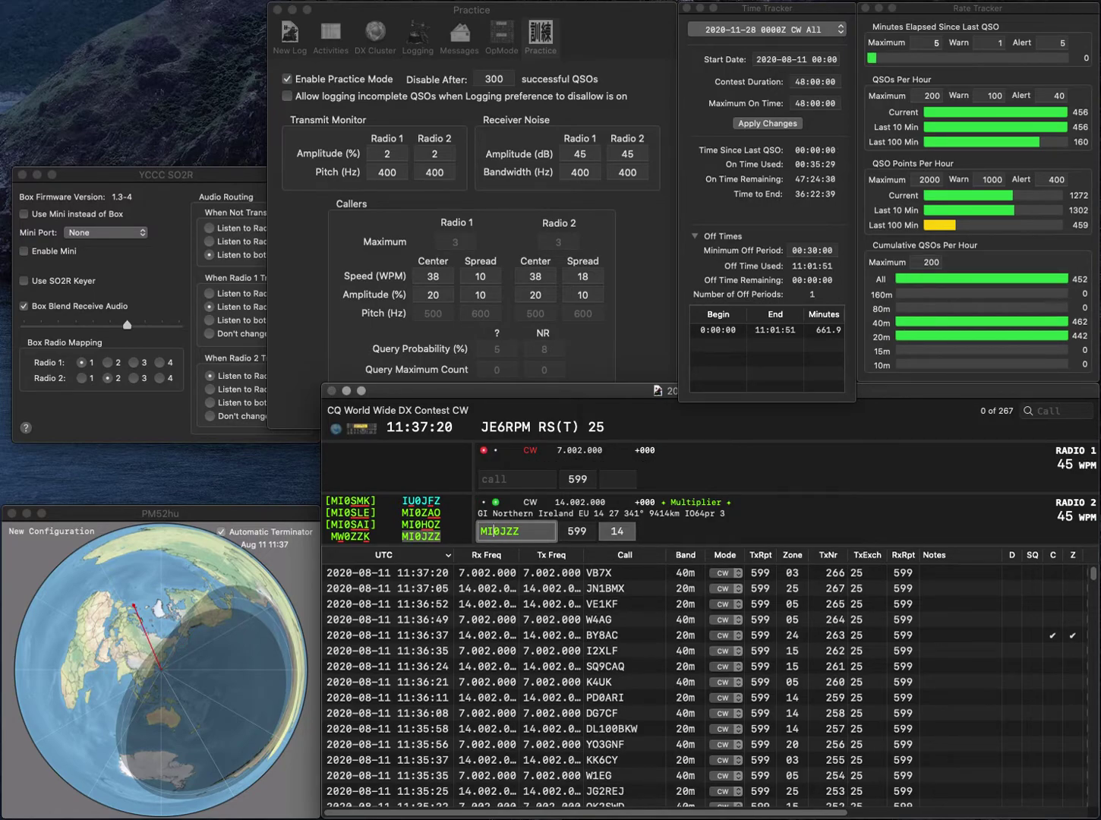
pyautogui.press('Return')
# - Work and log 9A7DX on Radio 1 and UA3R on Radio 2
pyautogui.write('9A7DX')
pyautogui.press('Return')
pyautogui.write('UA3R')
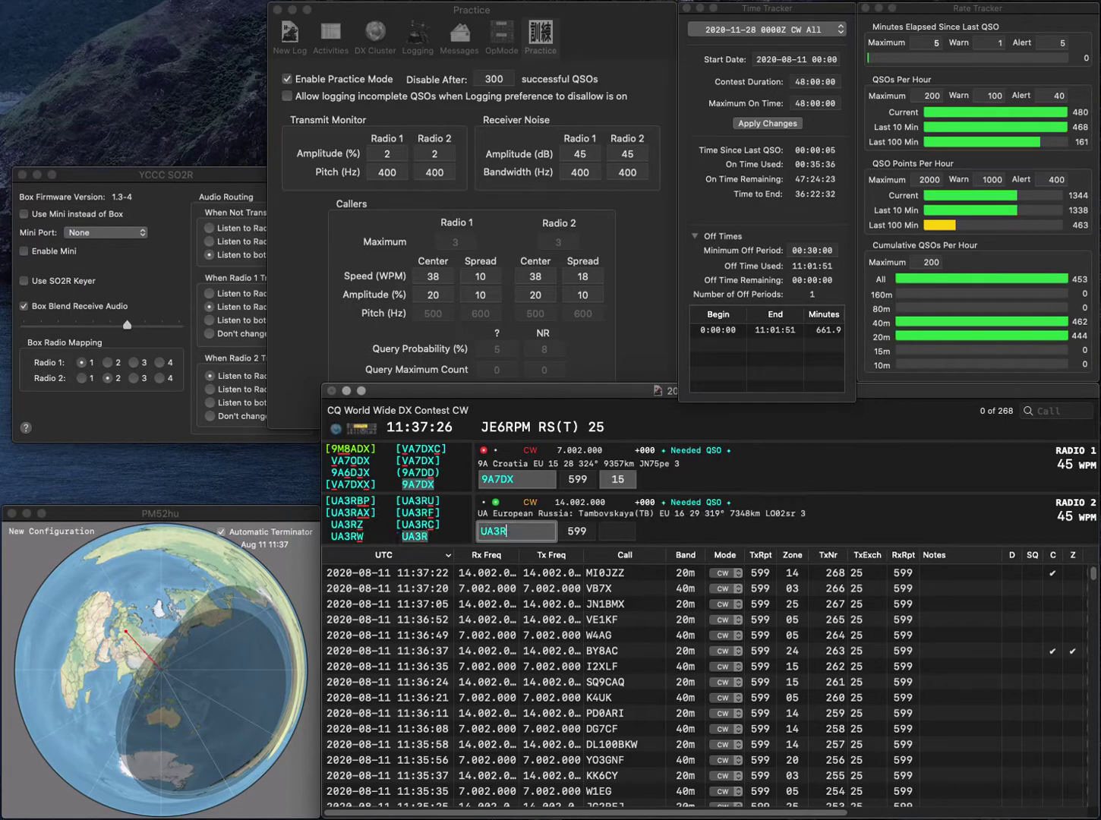
pyautogui.press('Return')
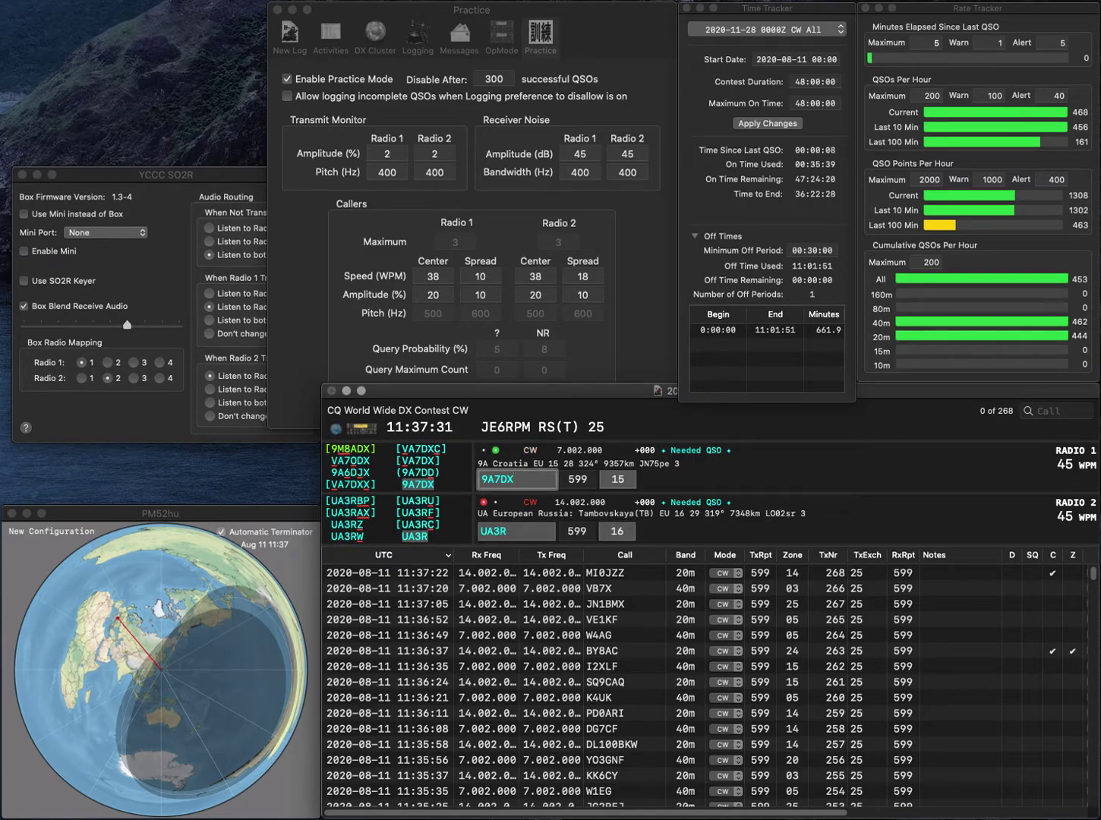
pyautogui.press('Return')
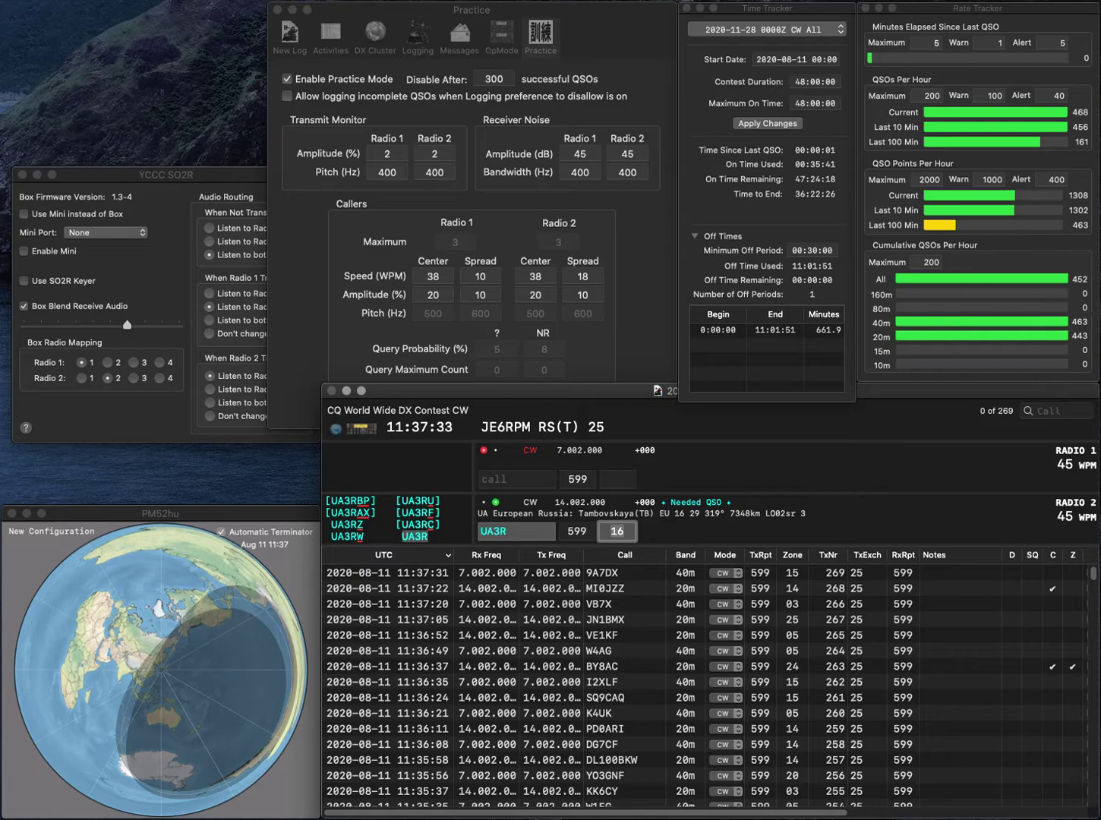
pyautogui.press('\\')
pyautogui.press('\\')
pyautogui.press('\\')
pyautogui.press('\\')
pyautogui.press('Return')
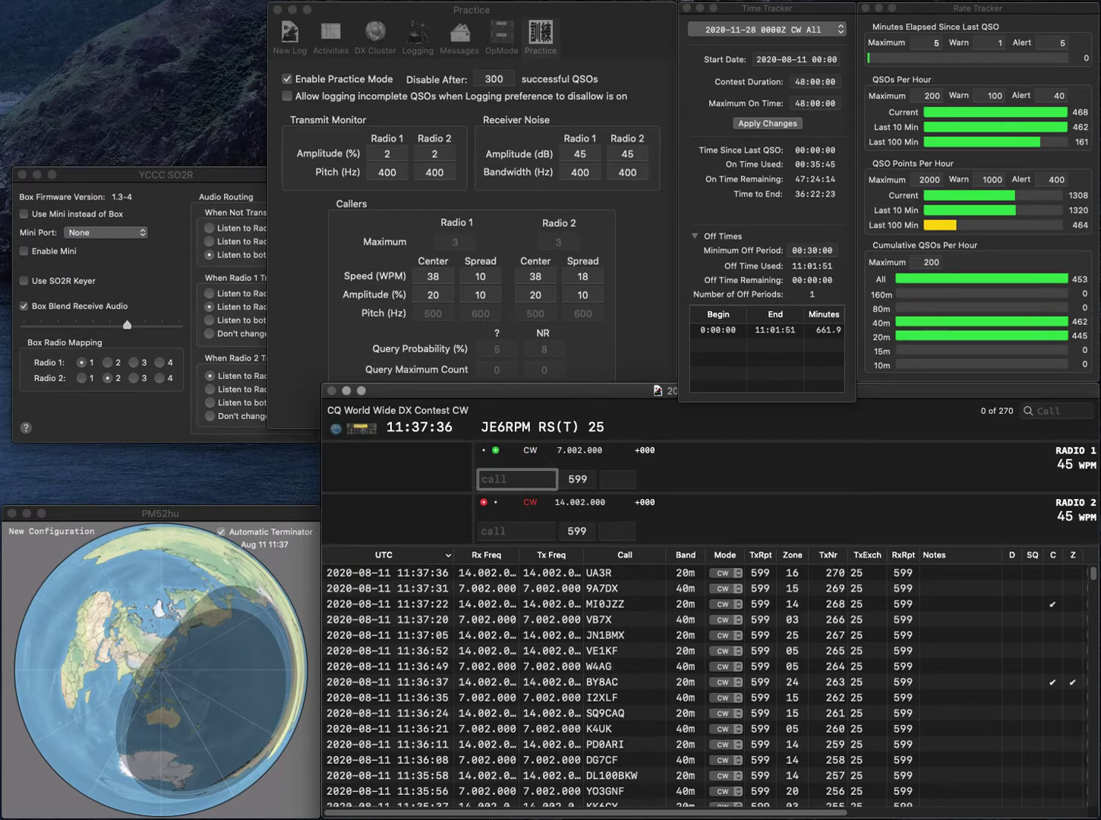
pyautogui.write('7IAB')
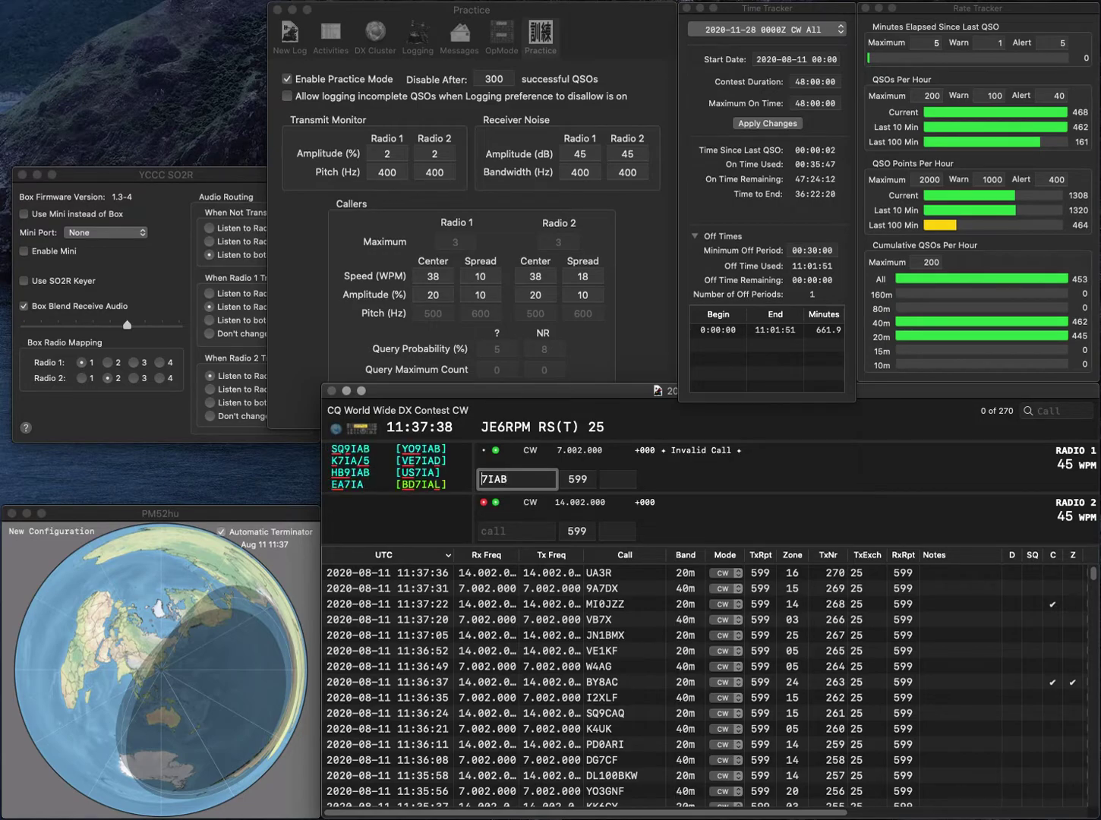
pyautogui.write('BD')
pyautogui.press('Return')
pyautogui.press('\\')
pyautogui.press('\\')
pyautogui.press('\\')
pyautogui.write('K0BBB')
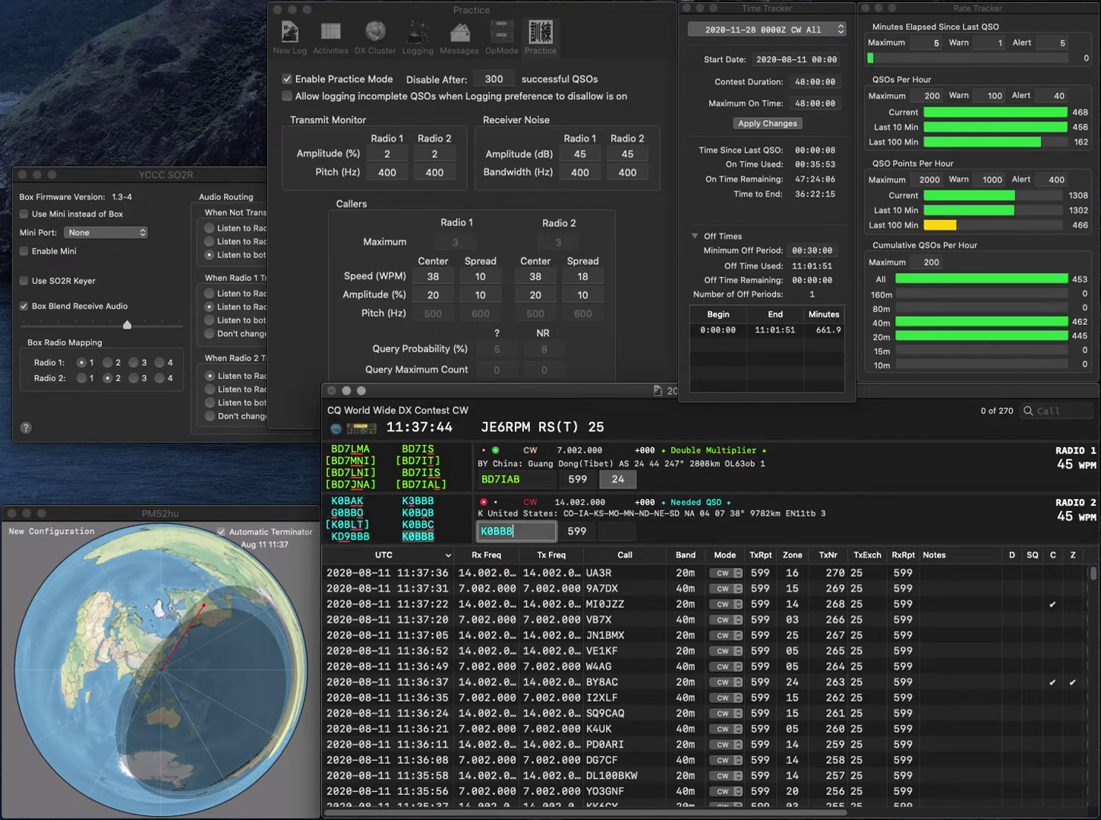
pyautogui.press('Return')
pyautogui.press('Delete')
pyautogui.press('Delete')
pyautogui.write('VE')
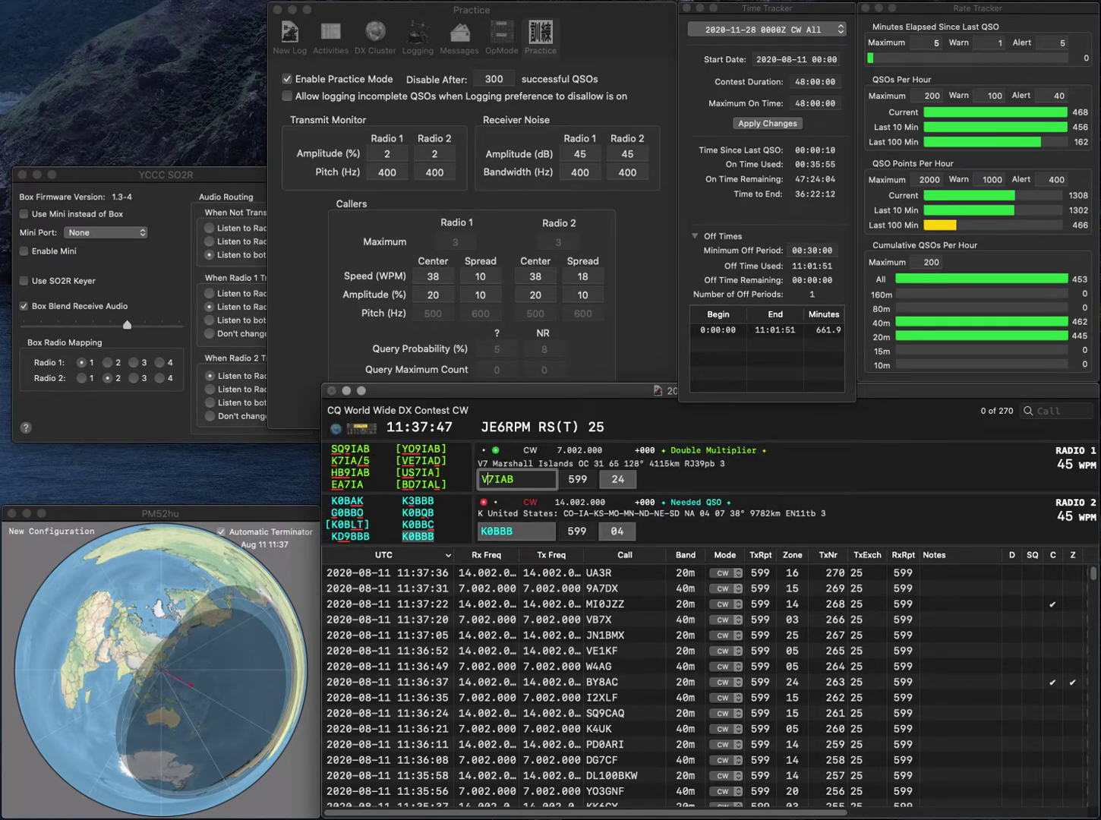
pyautogui.press('BackSpace')
pyautogui.write('S')
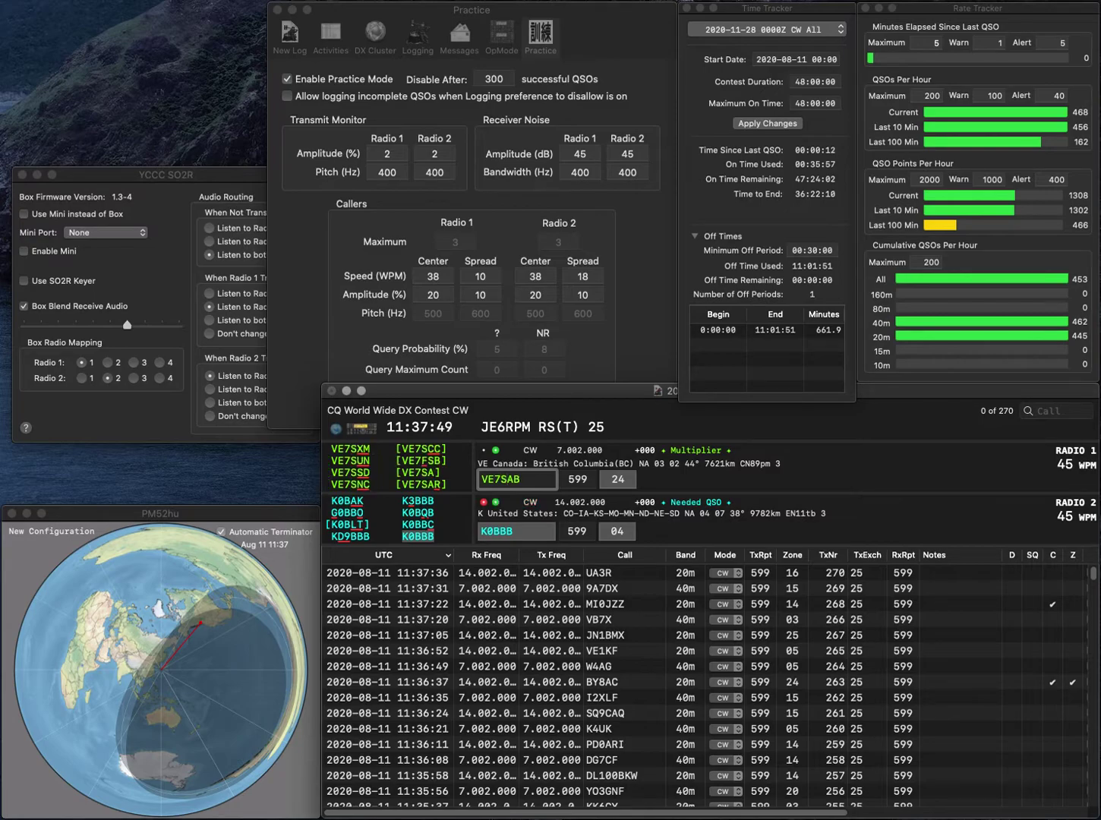
pyautogui.press('Return')
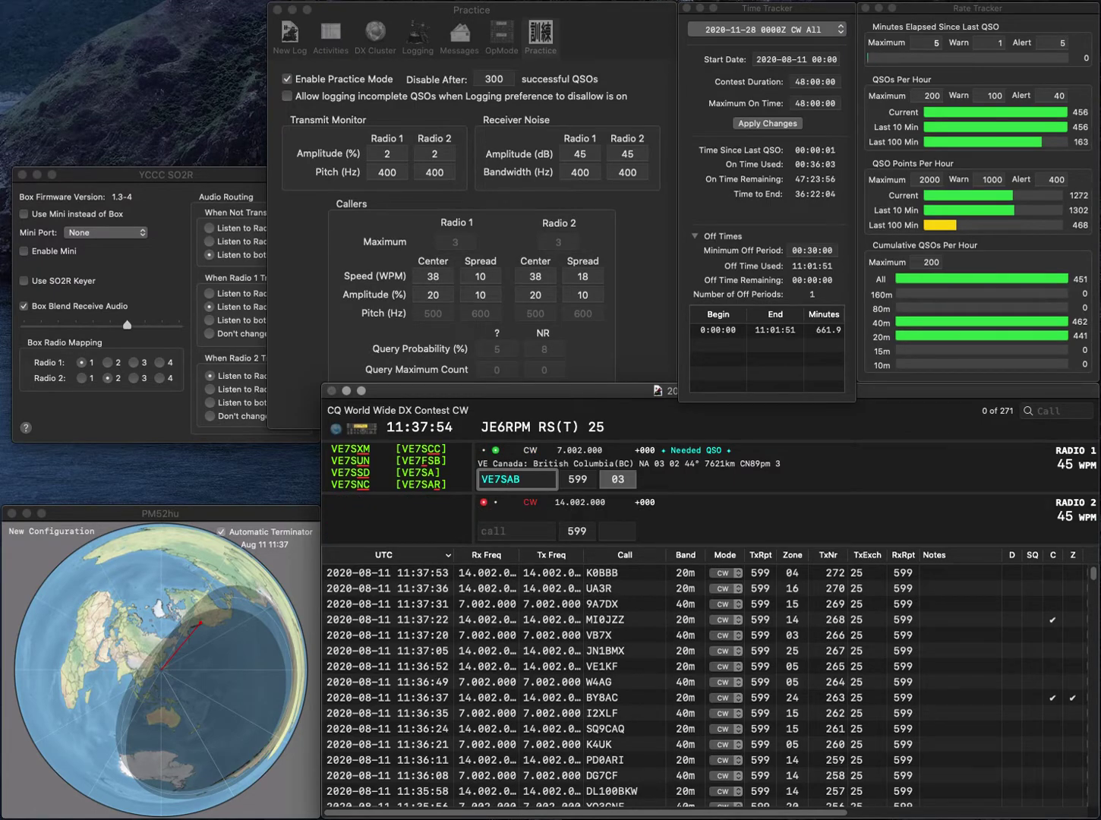
# - Correct the Radio 1 call to VE7IAD and send its exchange
pyautogui.press('Left')
pyautogui.press('Left')
pyautogui.press('BackSpace')
pyautogui.write('I')
pyautogui.press('BackSpace')
pyautogui.write('D')
pyautogui.press('Return')
pyautogui.write('ED2M')
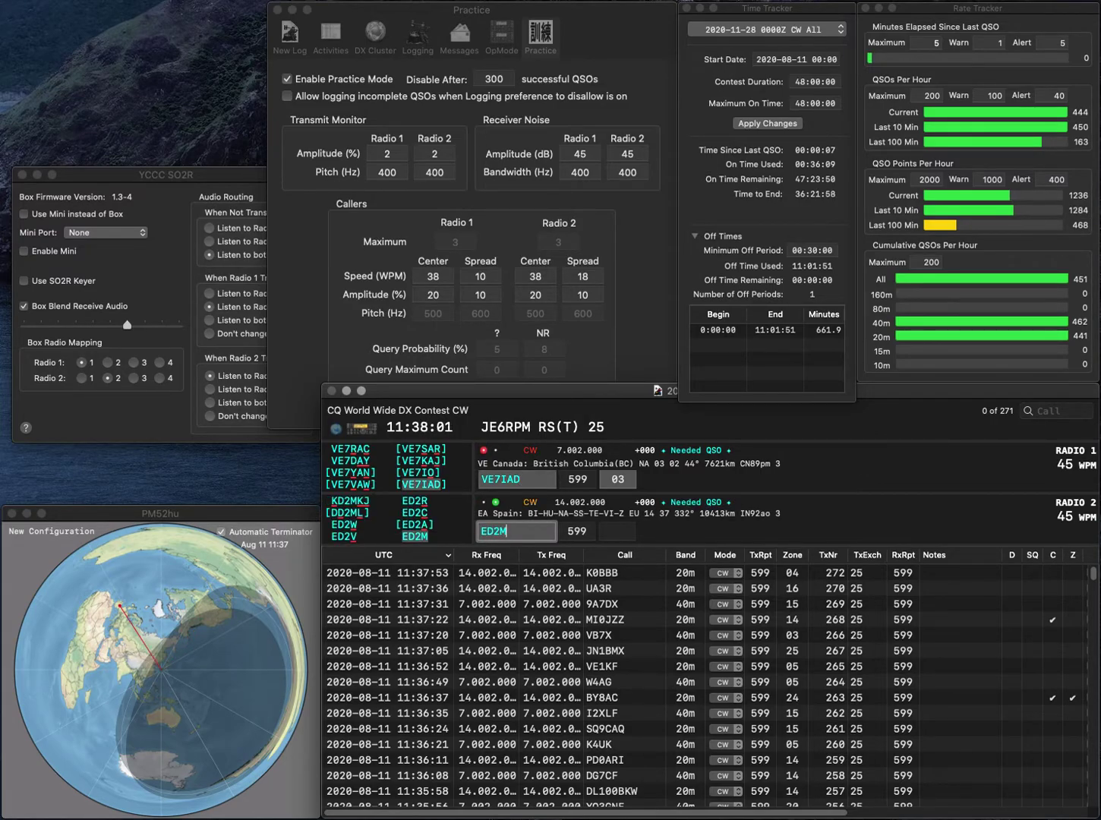
pyautogui.press('Return')
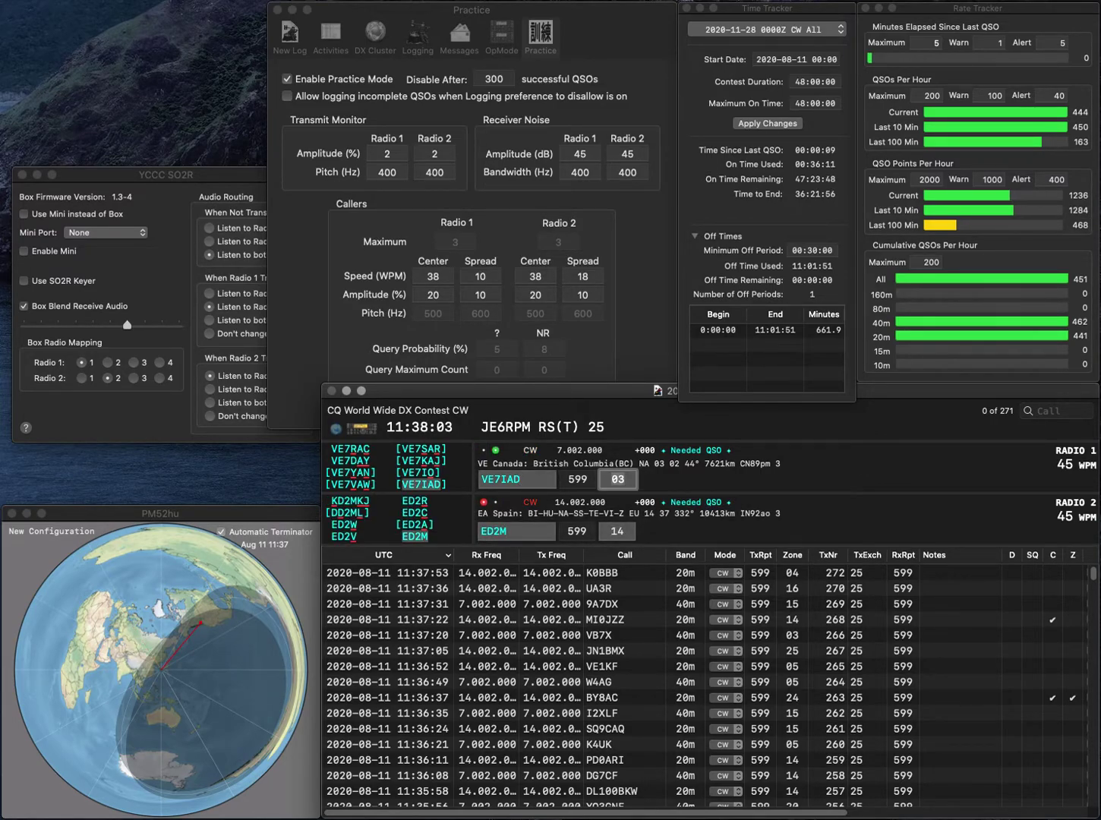
pyautogui.press('Return')
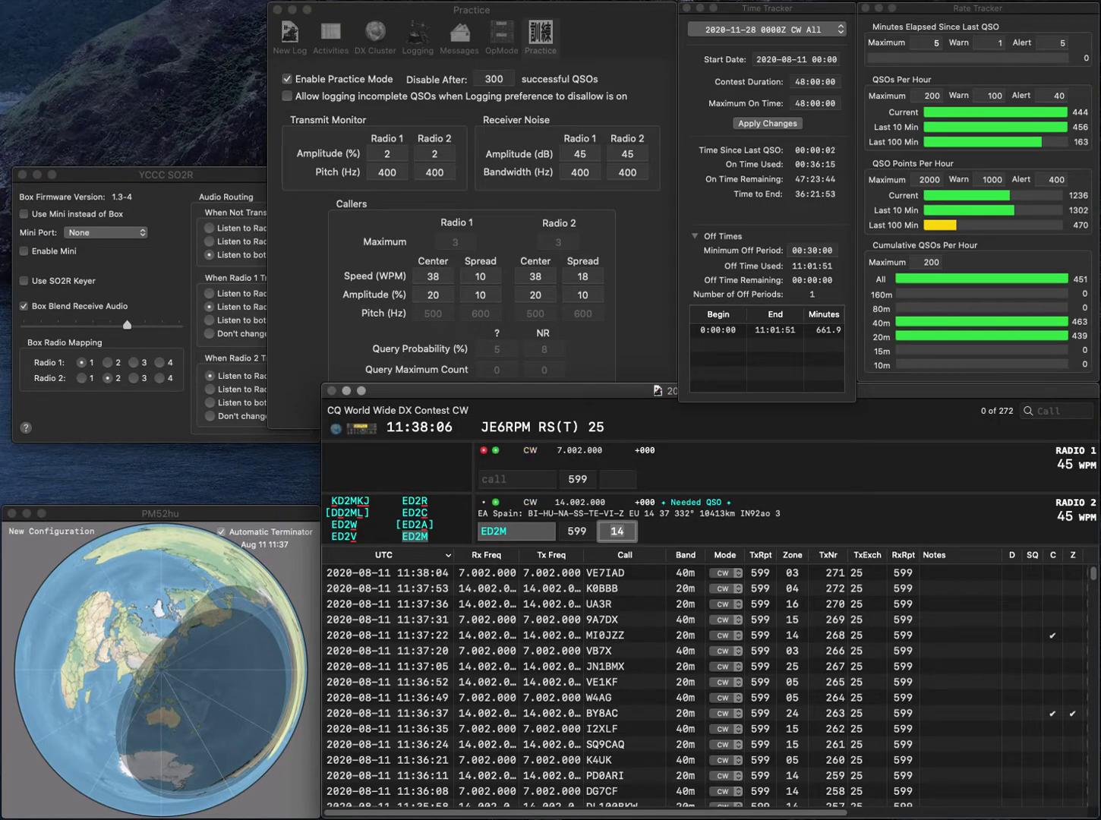
# - Change the Radio 2 call to EB2M, and enter caller PA6Y on Radio 1 with its exchange sent
pyautogui.hotkey('shift', 'Tab')
pyautogui.press('Left')
pyautogui.press('Right')
pyautogui.press('Delete')
pyautogui.write('B')
pyautogui.press('Return')
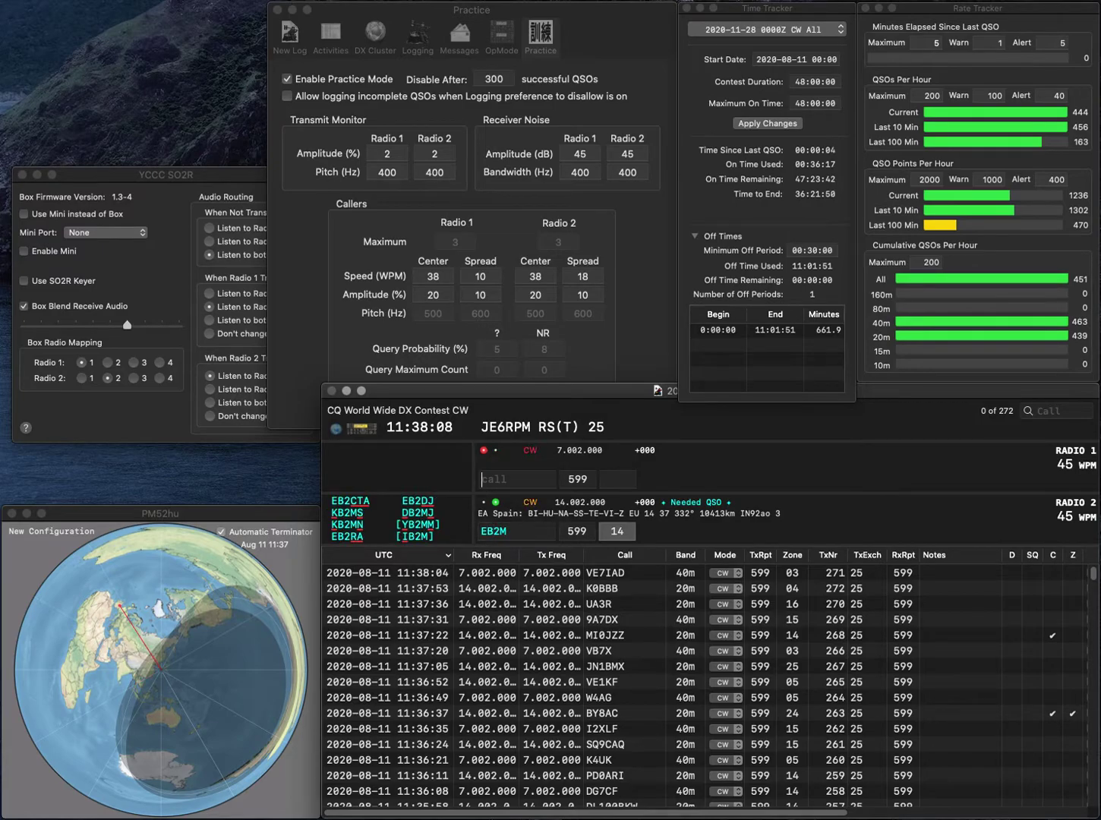
pyautogui.write('PA6Y')
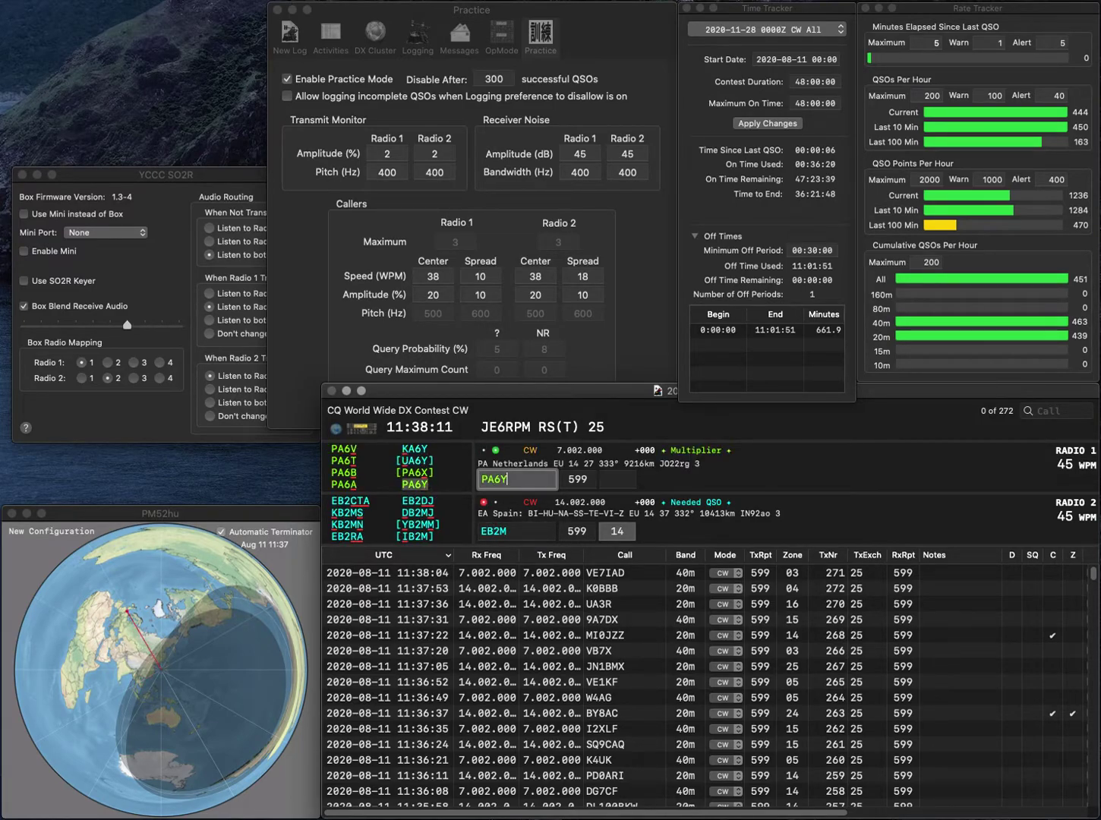
pyautogui.press('Return')
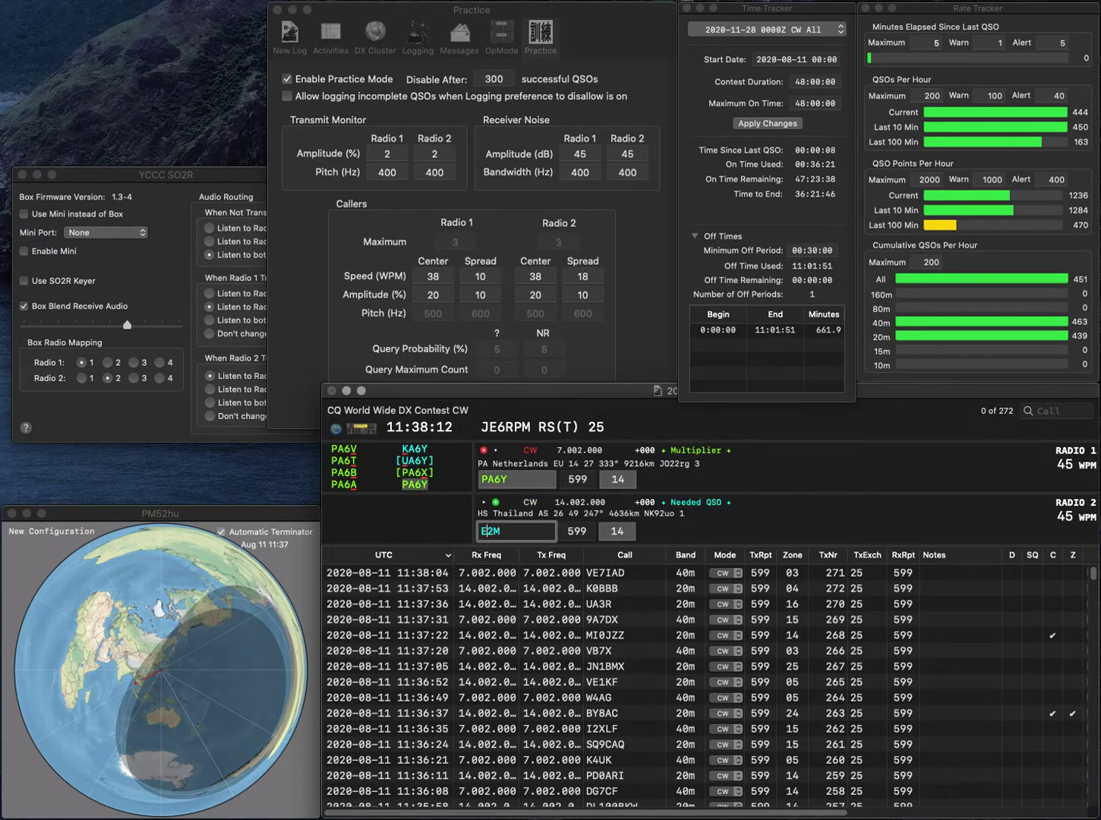
pyautogui.write('3')
pyautogui.press('Delete')
pyautogui.press('Left')
pyautogui.press('Left')
pyautogui.write('D')
pyautogui.press('Delete')
pyautogui.press('Return')
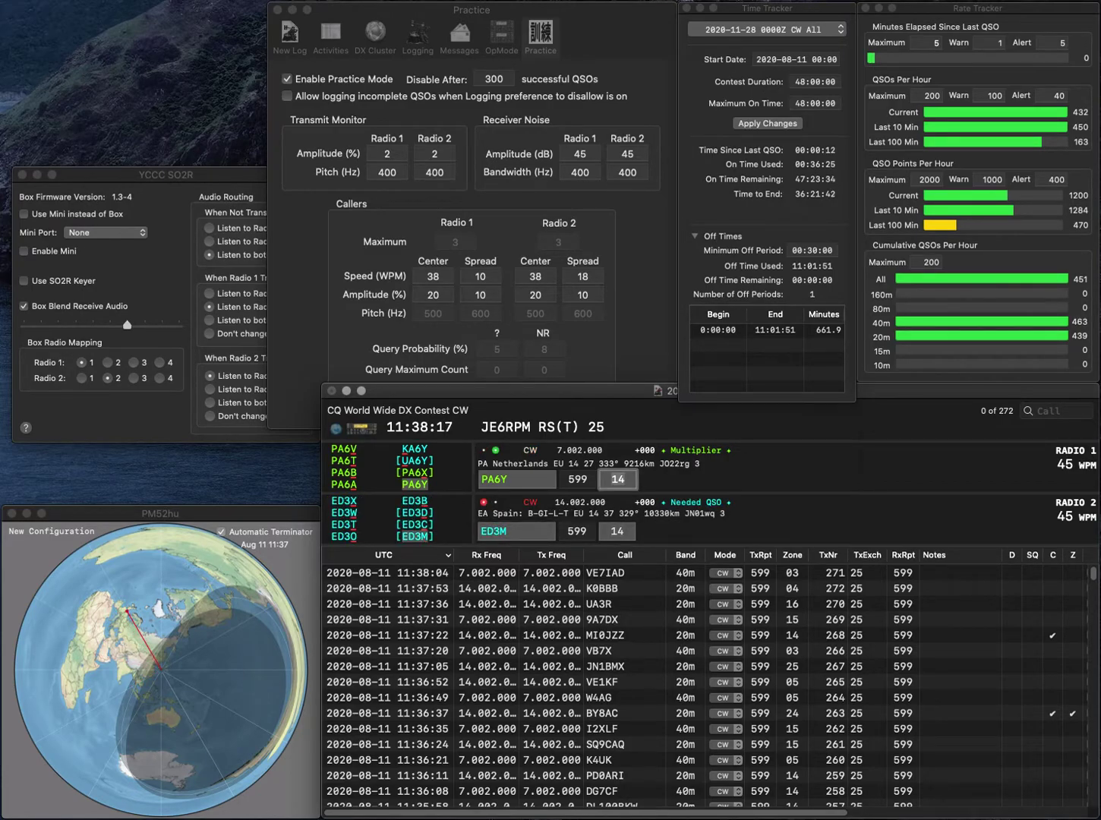
pyautogui.press('Return')
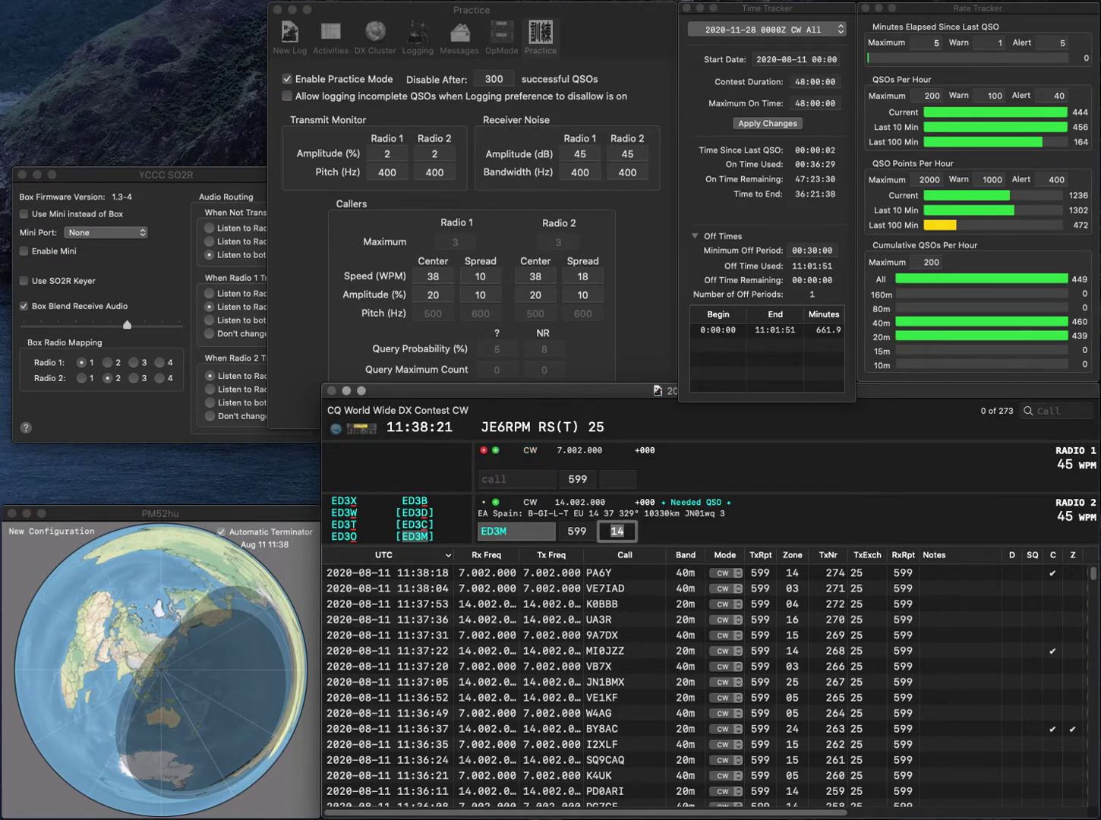
pyautogui.press('Return')
pyautogui.write('KA6U')
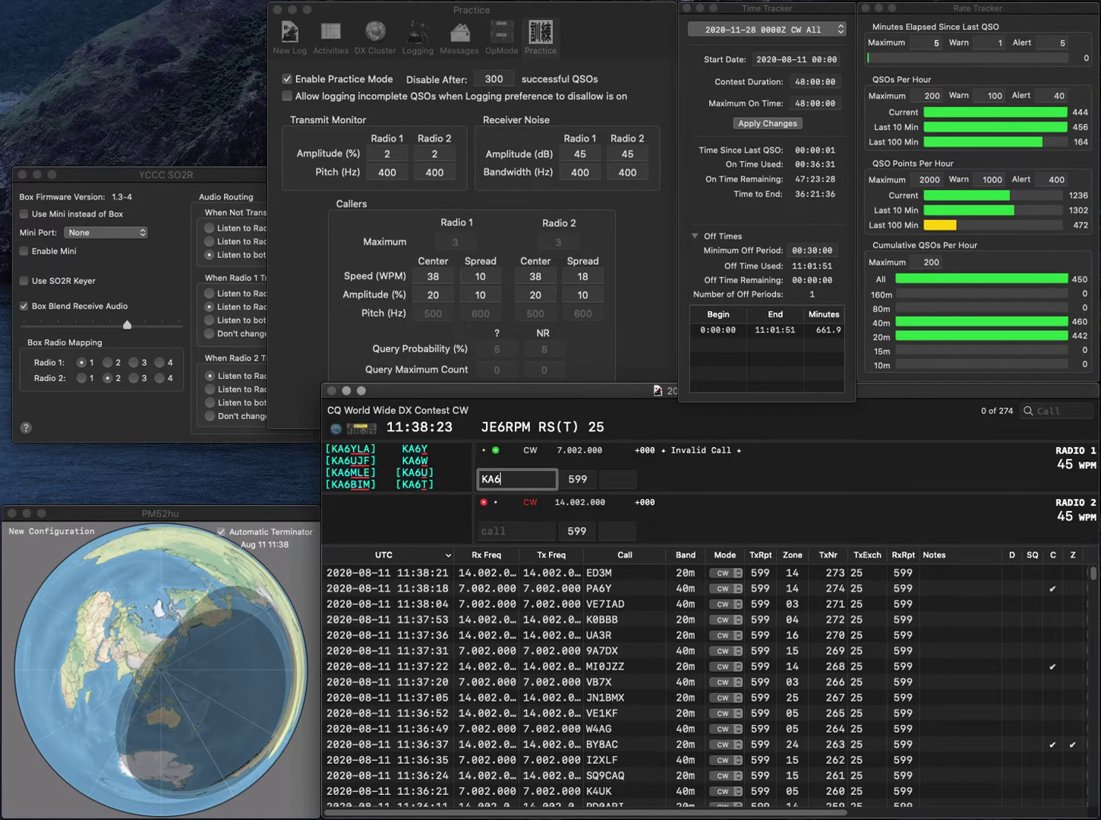
pyautogui.write('Y2')
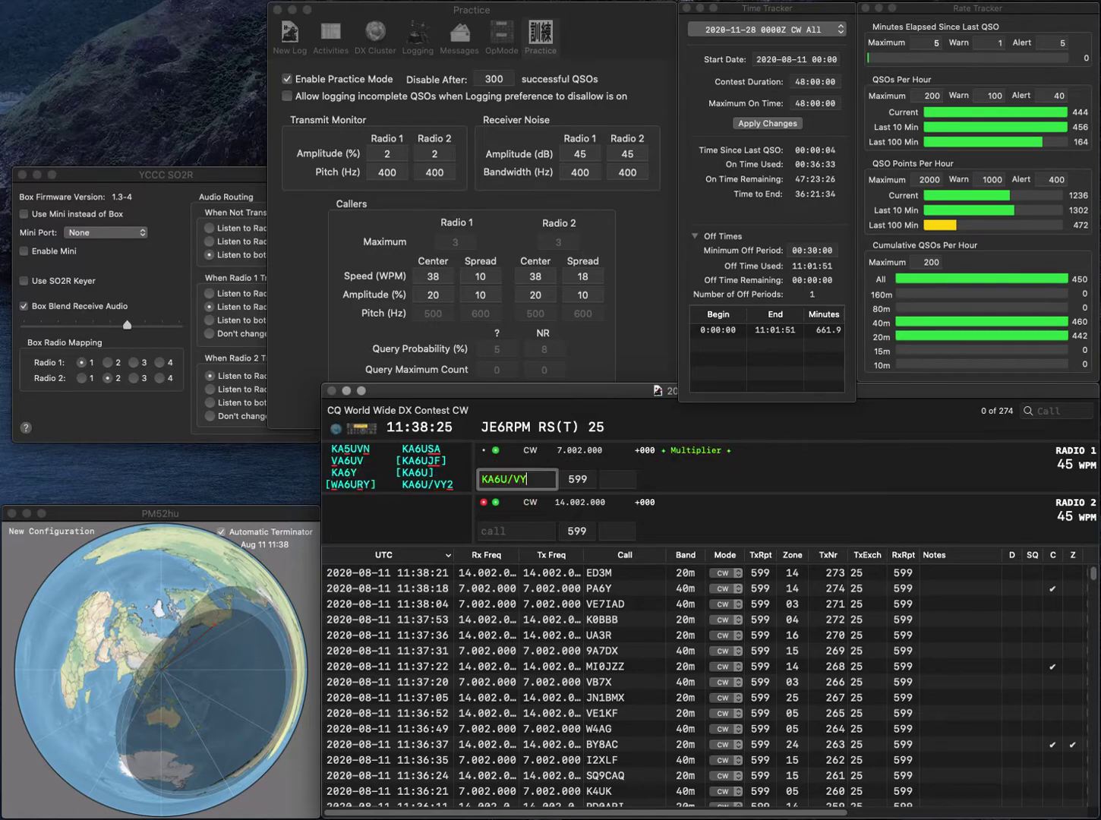
pyautogui.press('Return')
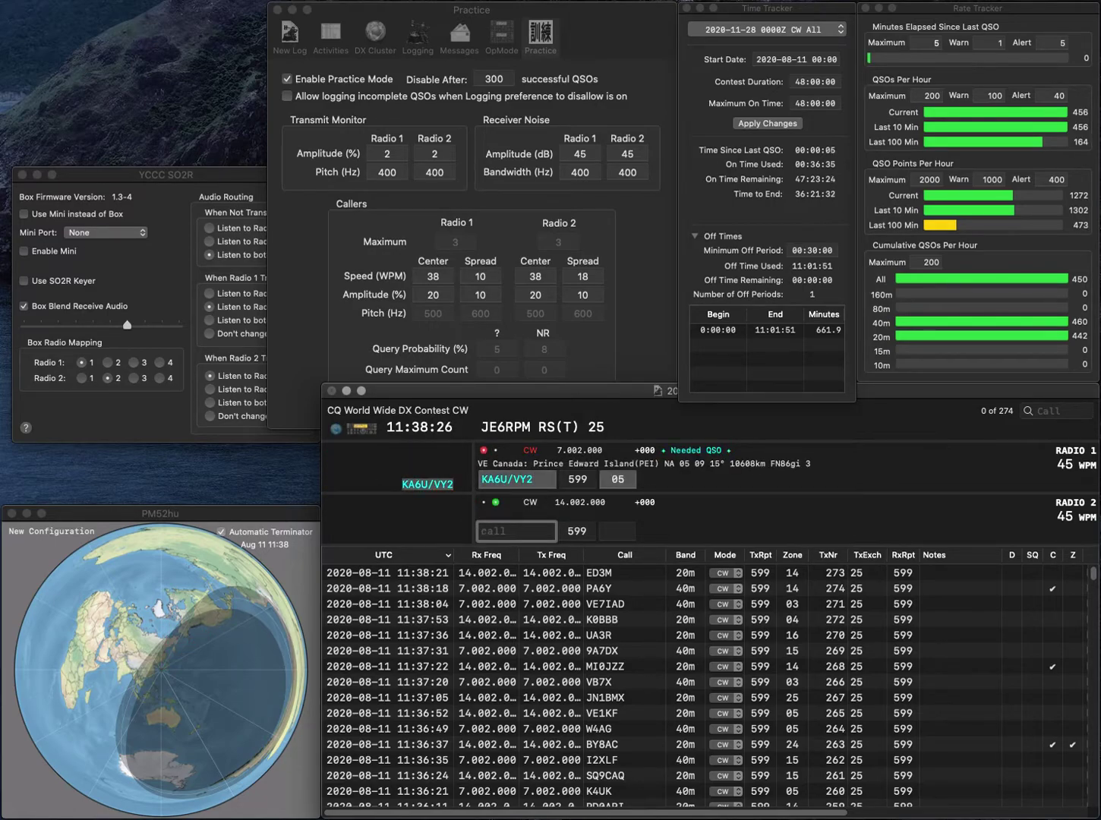
pyautogui.write('OM5XX')
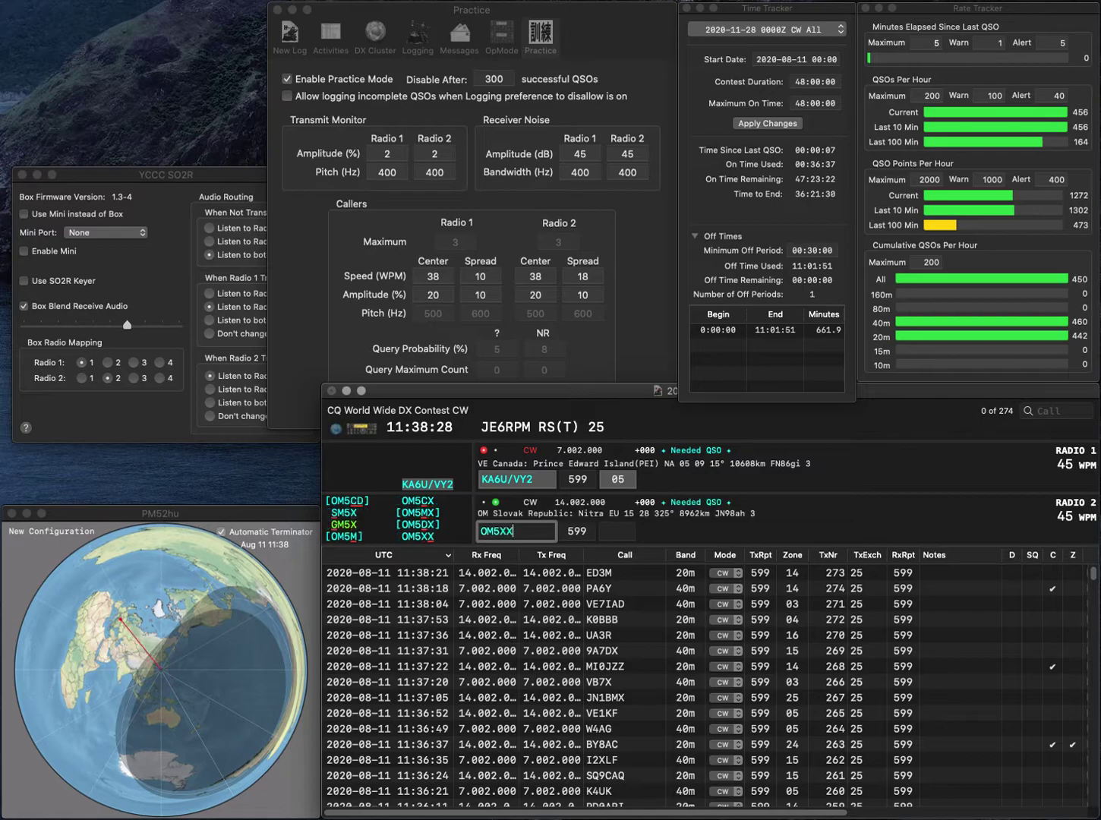
pyautogui.press('Return')
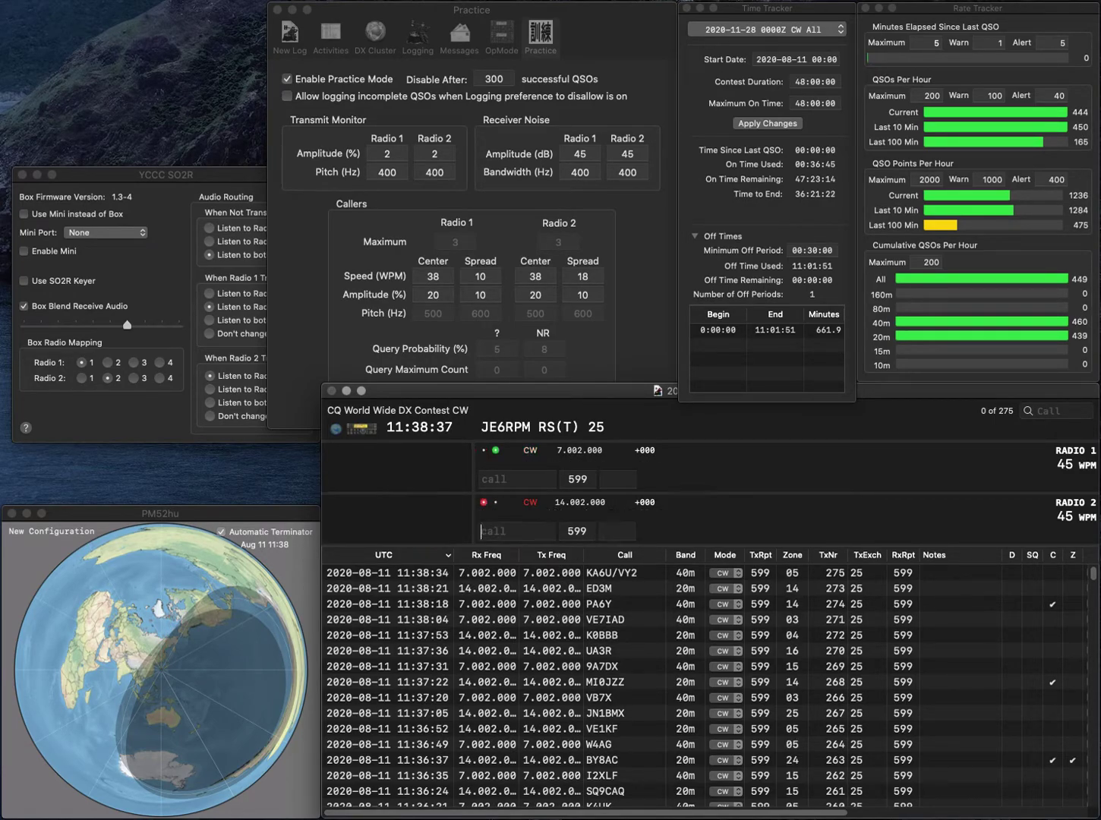
pyautogui.write('7U')
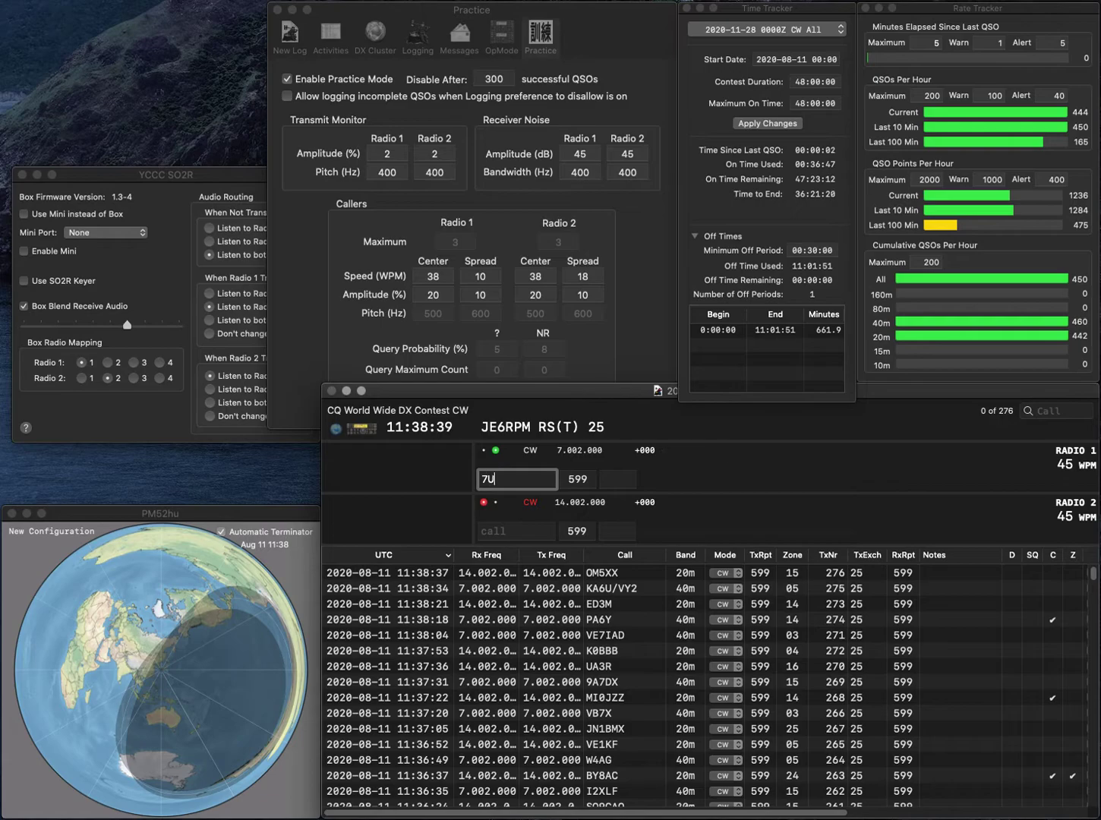
pyautogui.write('BCVE7UBC')
pyautogui.press('Return')
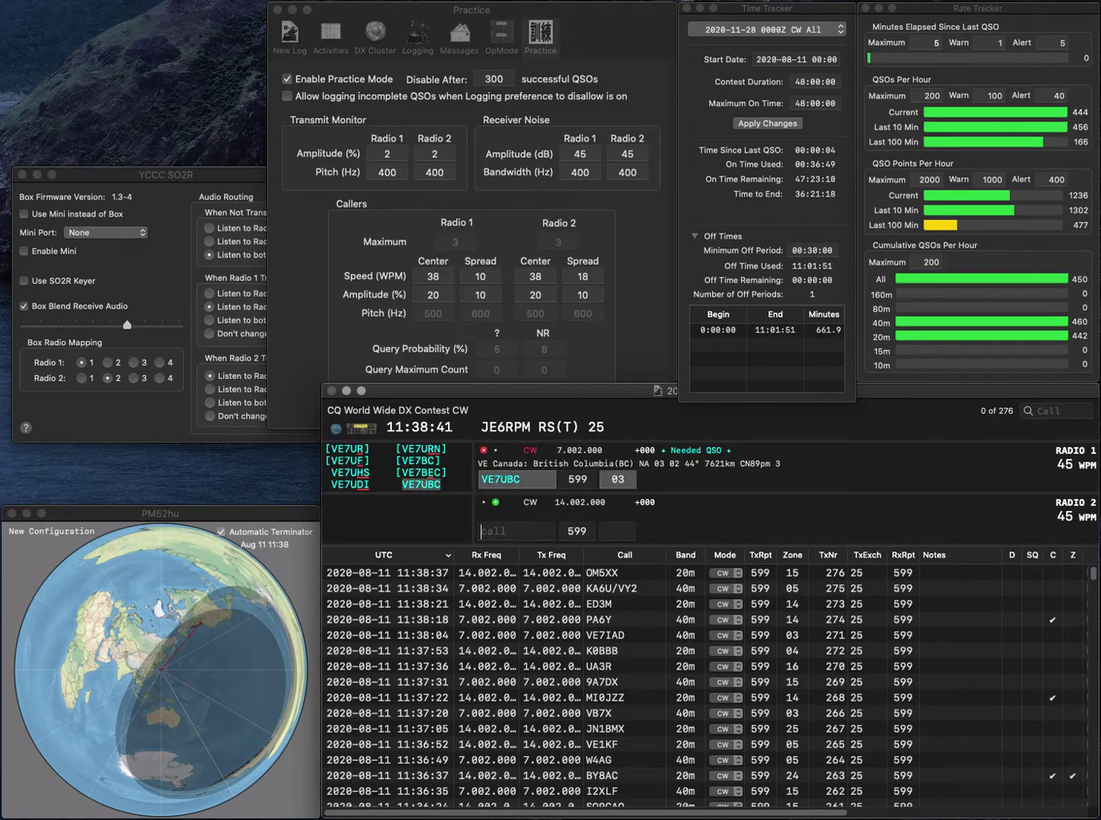
pyautogui.write('7FZ')
pyautogui.write('N')
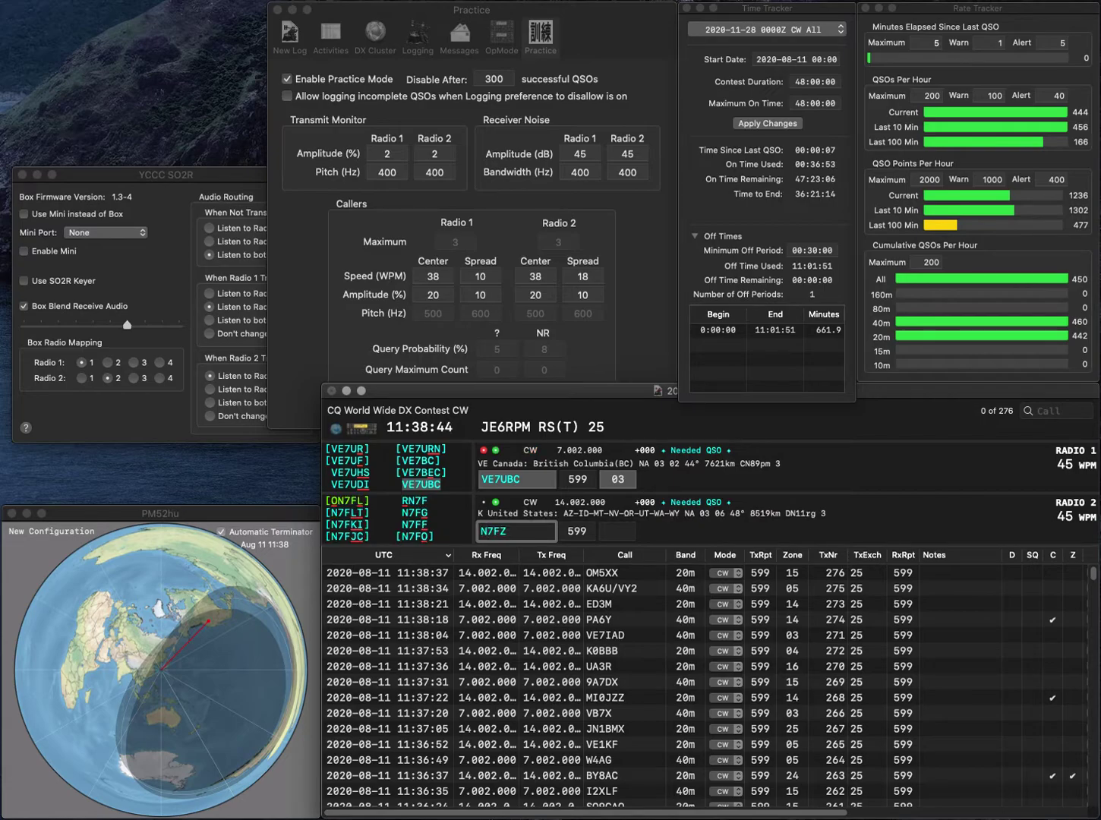
pyautogui.press('Return')
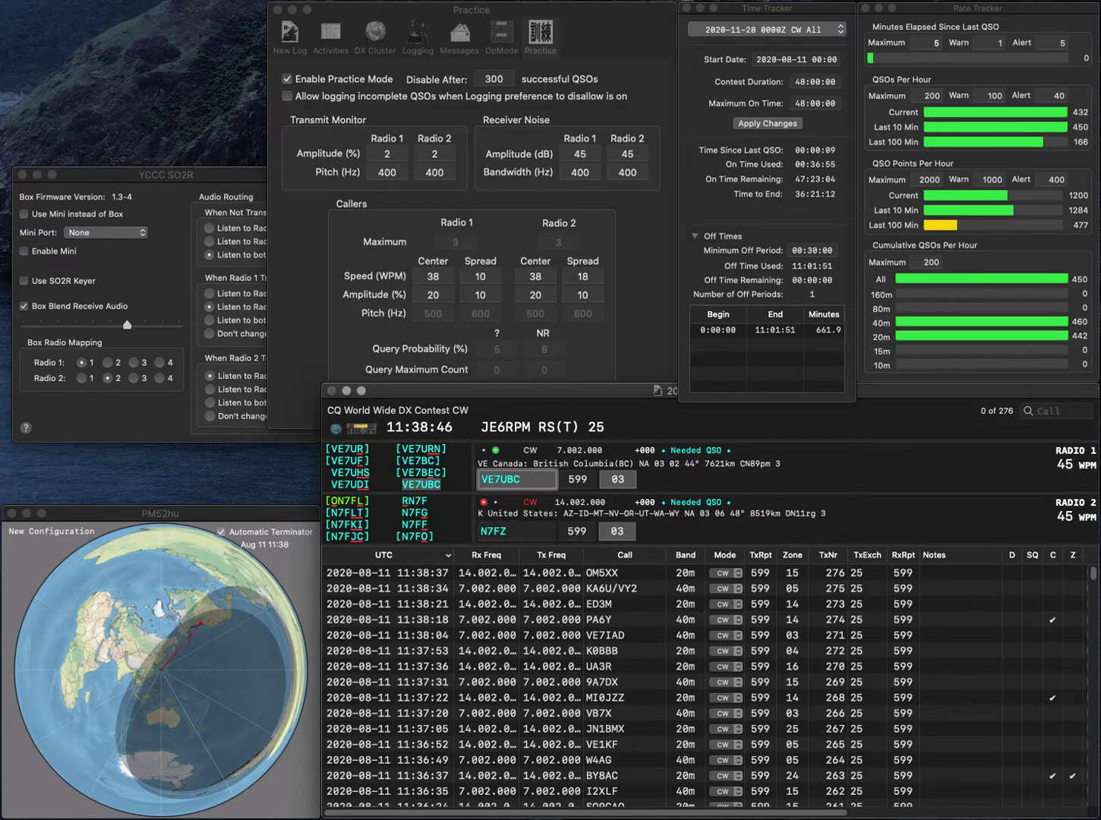
pyautogui.press('Return')
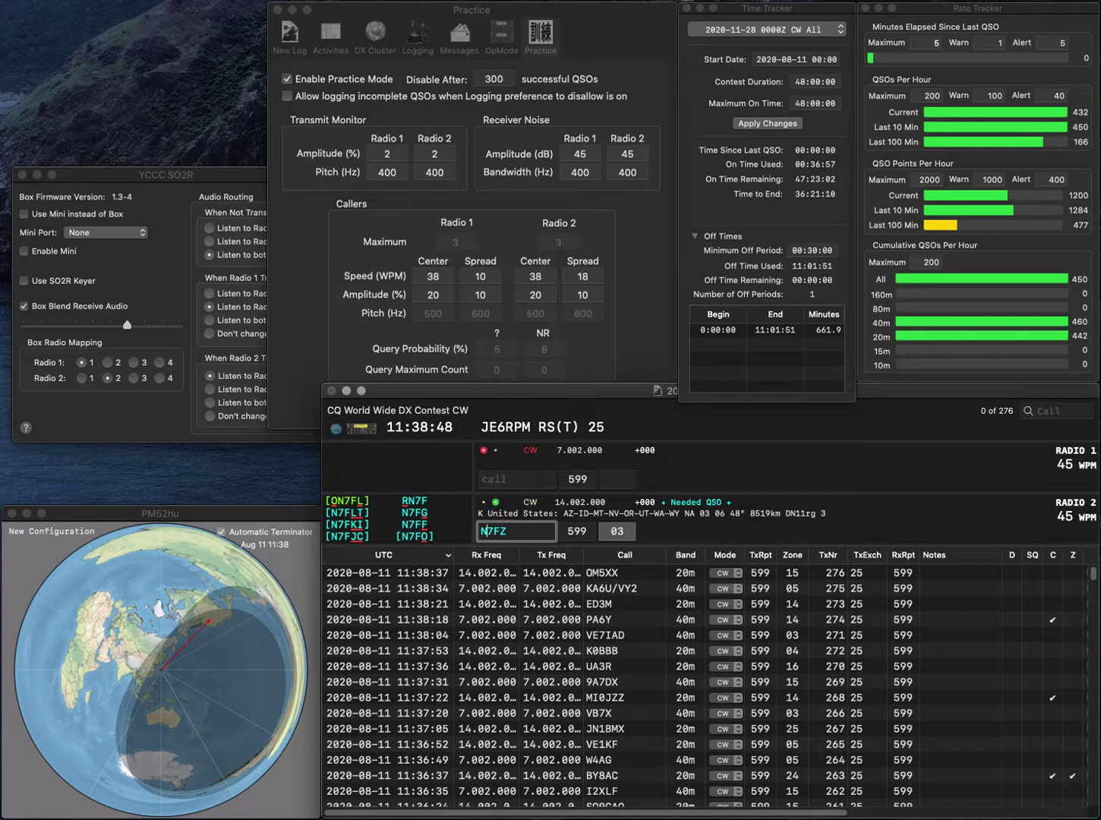
pyautogui.press('BackSpace')
pyautogui.write('KD')
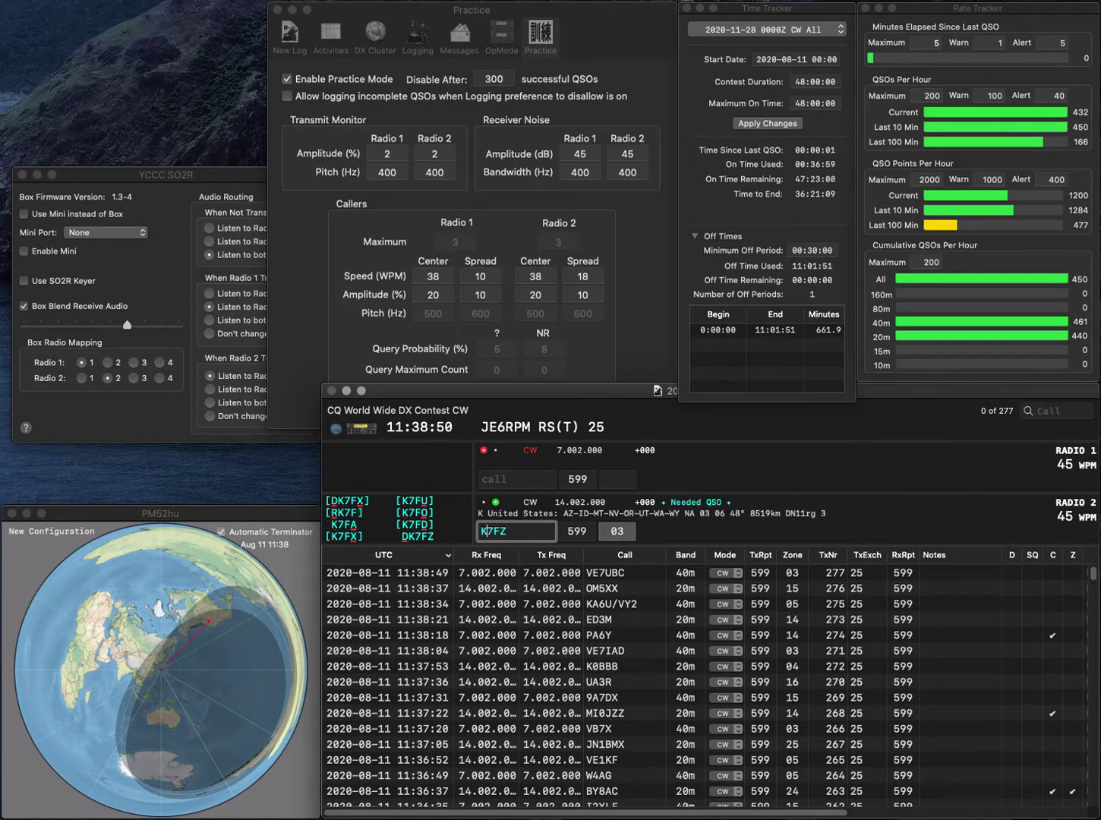
pyautogui.press('BackSpace')
pyautogui.press('BackSpace')
pyautogui.write('DK')
pyautogui.press('Return')
pyautogui.write('K')
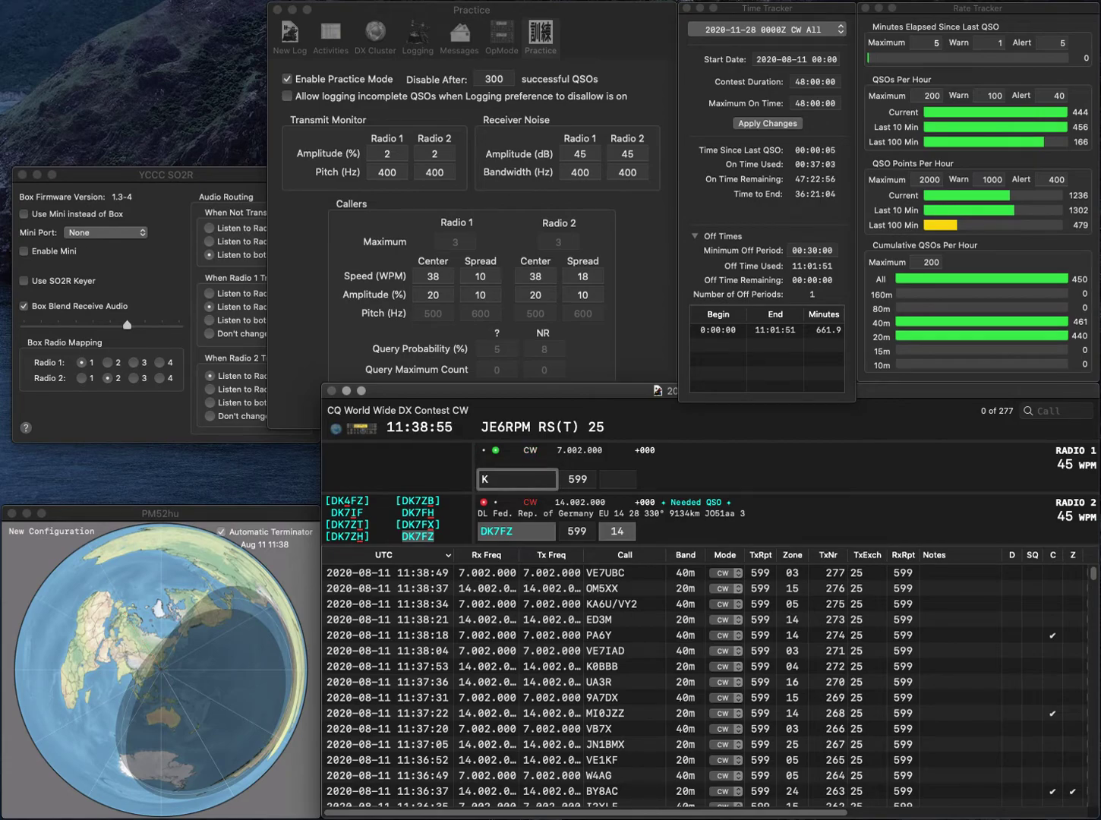
pyautogui.write('7NCK')
pyautogui.press('Return')
pyautogui.press('`')
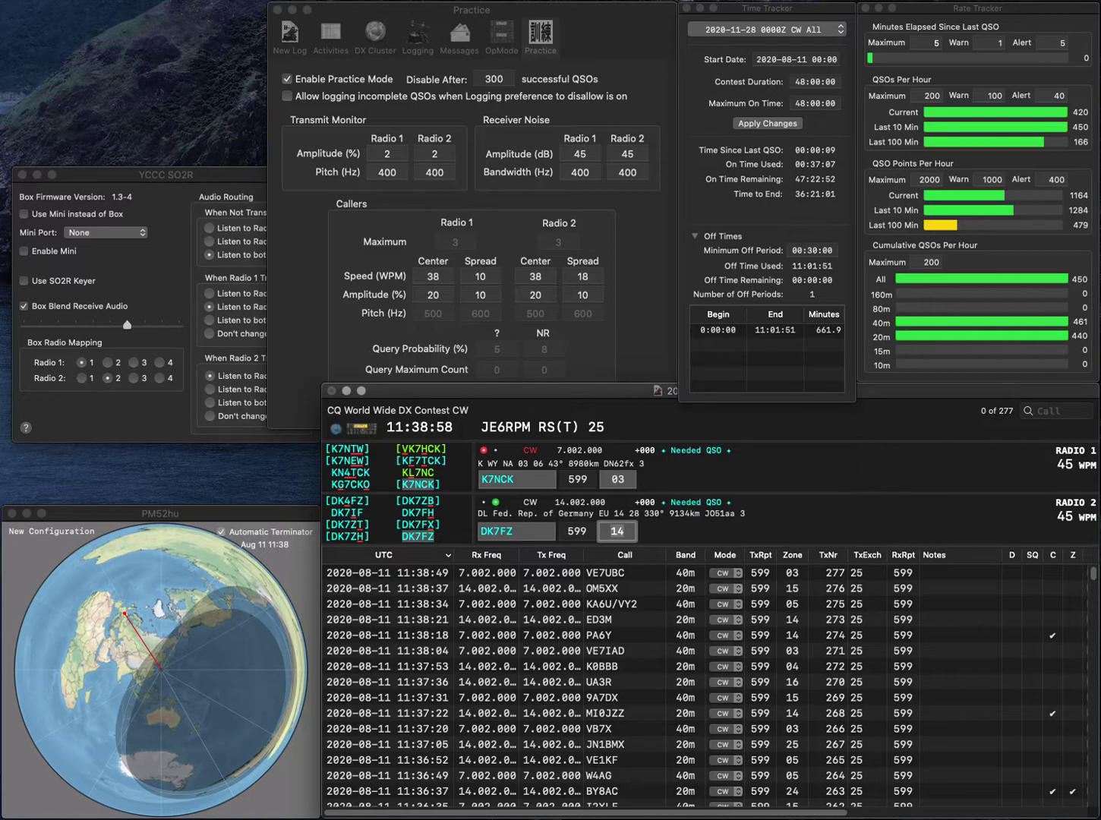
pyautogui.press('Return')
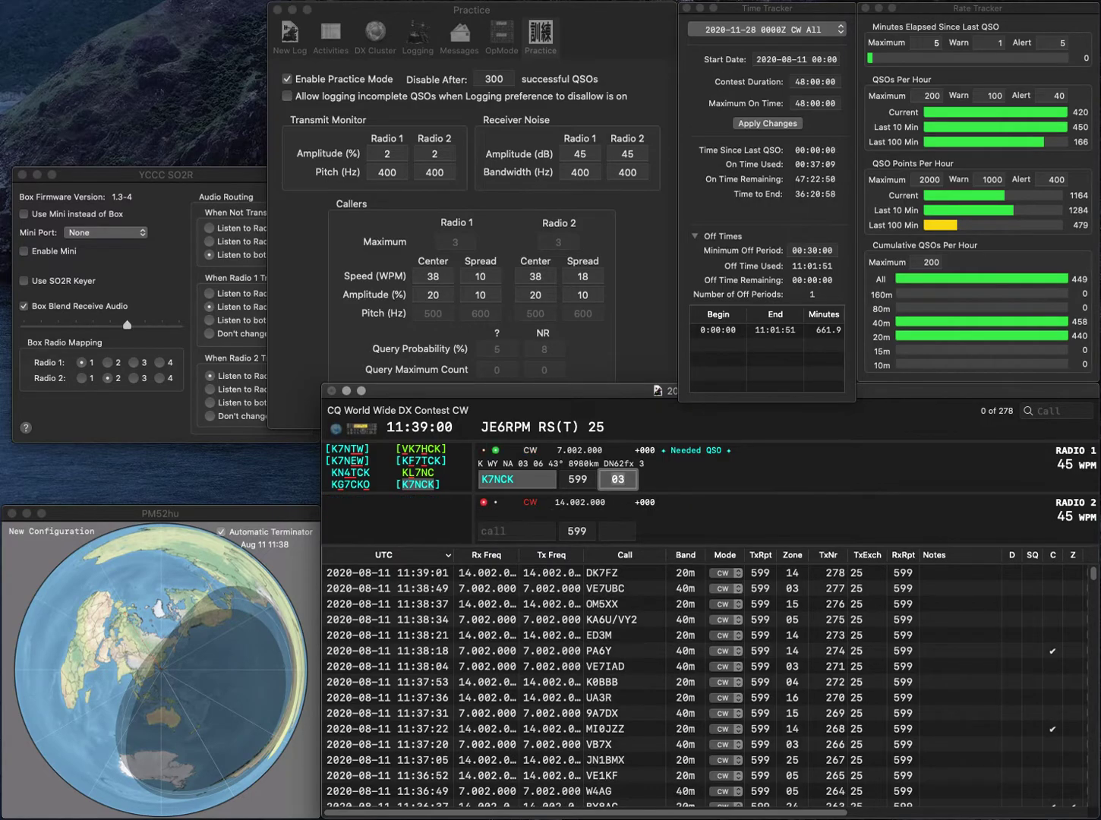
pyautogui.press('Return')
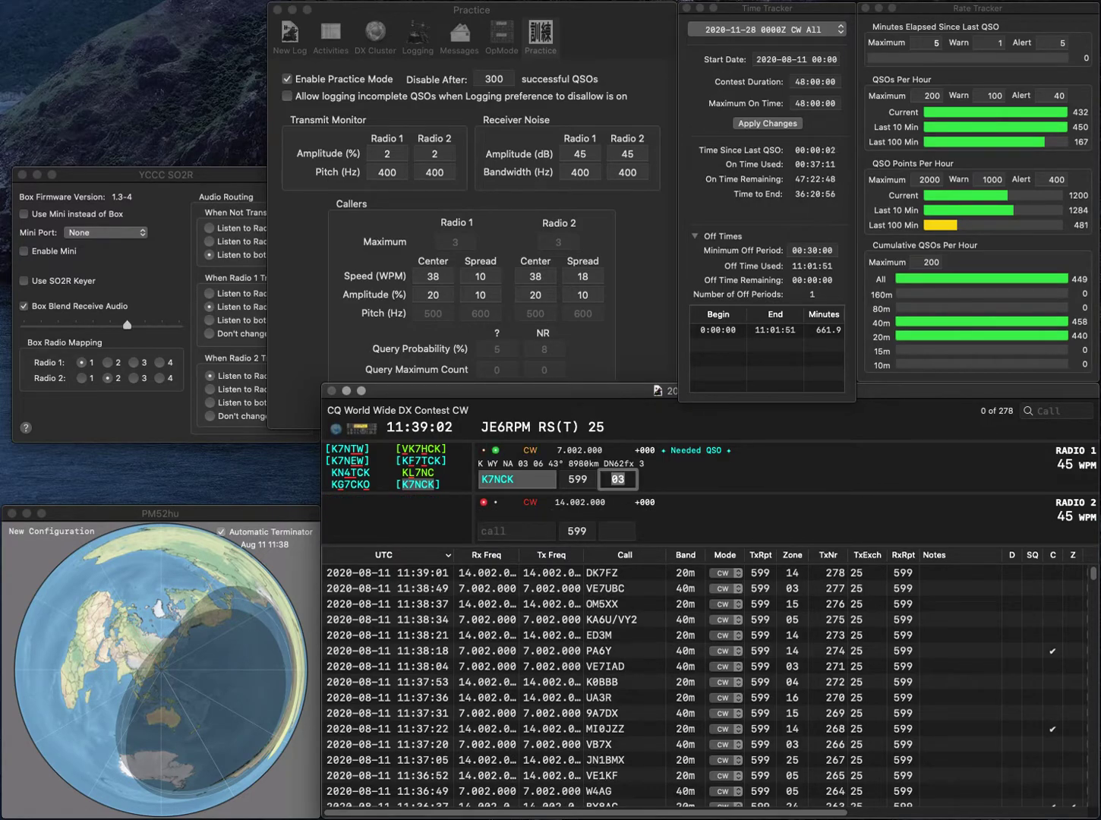
pyautogui.write('N0')
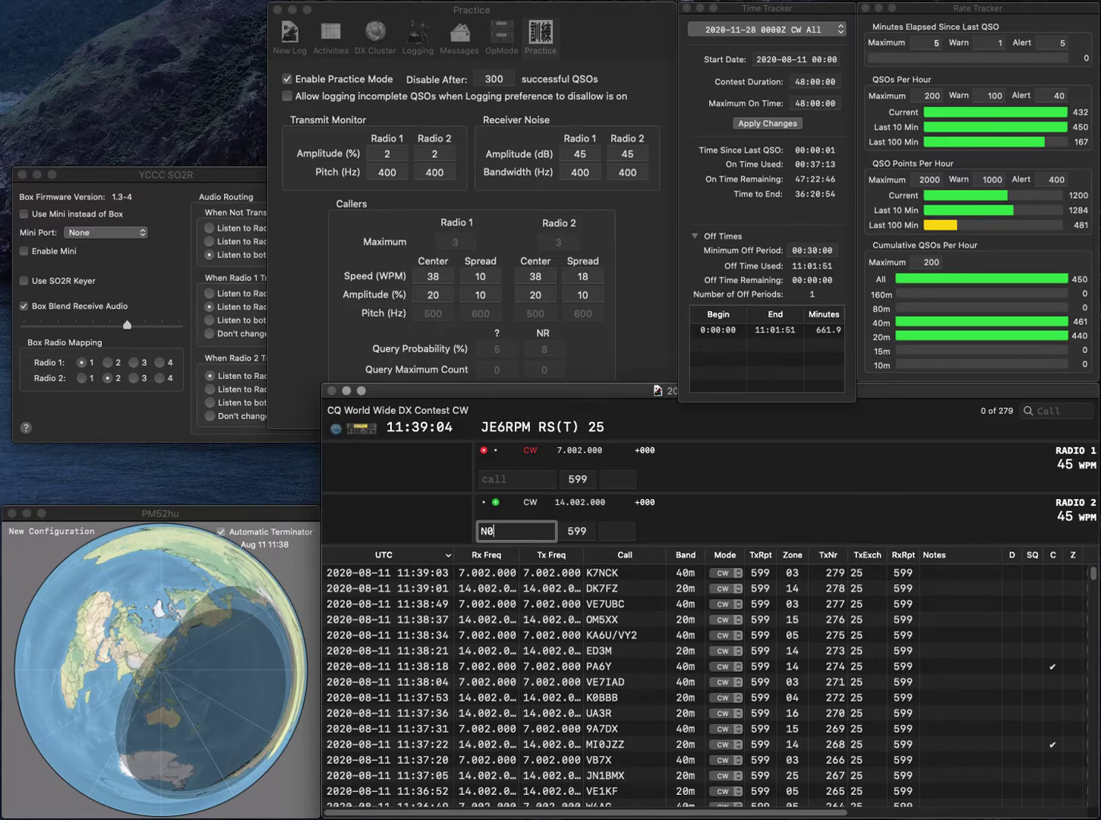
pyautogui.write('RG')
pyautogui.press('Return')
pyautogui.write('7BTON')
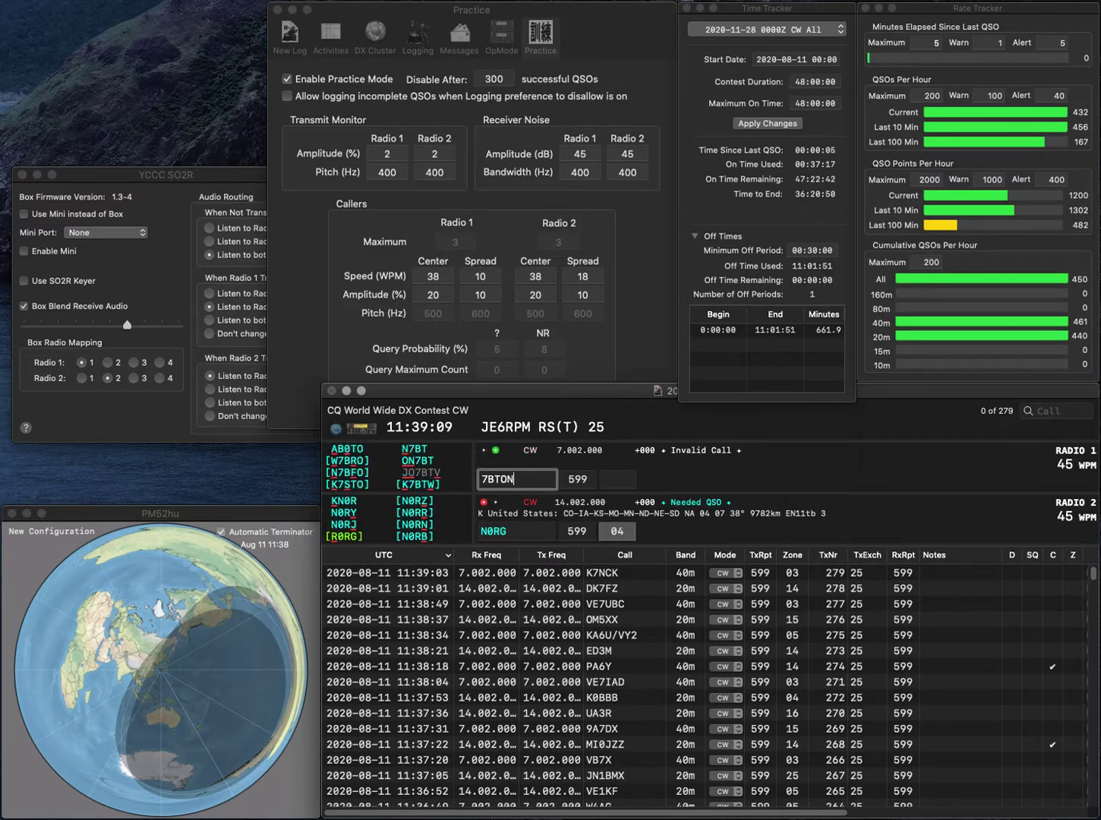
pyautogui.press('Return')
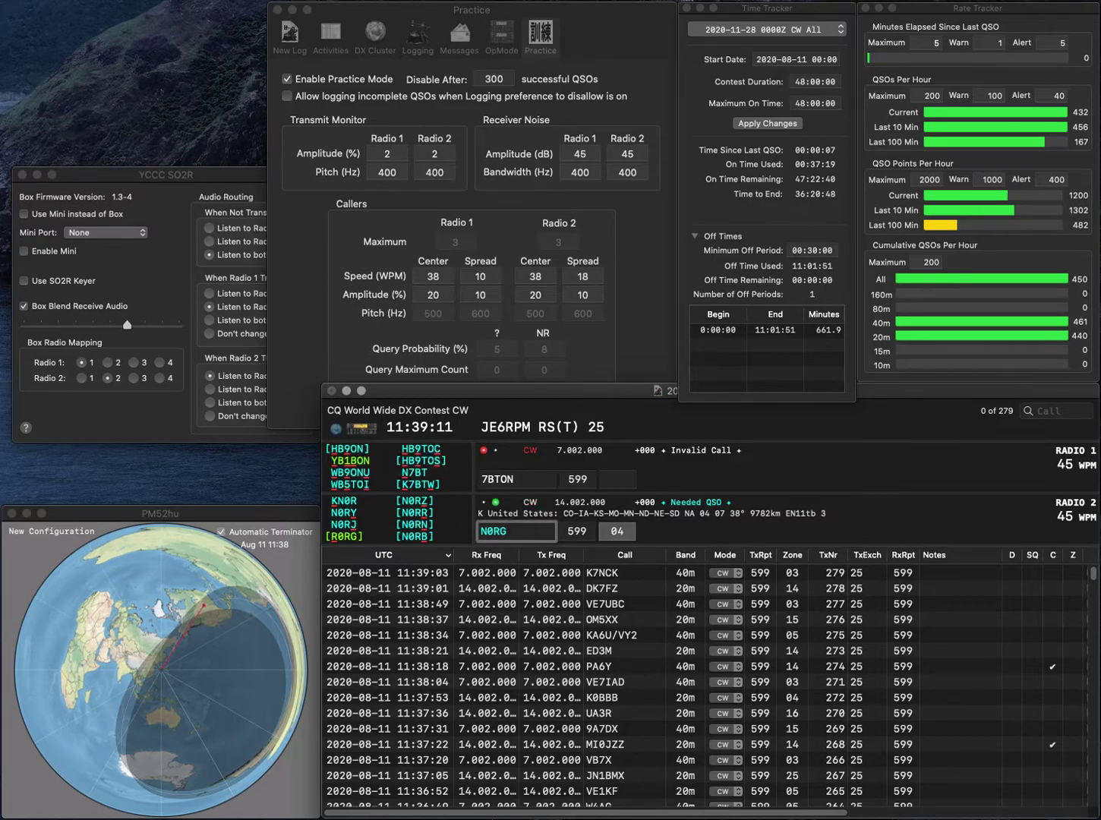
# - Correct the Radio 2 call to N0RZ and send its exchange
pyautogui.press('BackSpace')
pyautogui.write('Z')
pyautogui.press('Return')
# - Change the Radio 1 call to ON7T with its exchange sent, and return to the Radio 2 entry
pyautogui.press('Home')
pyautogui.press('Delete')
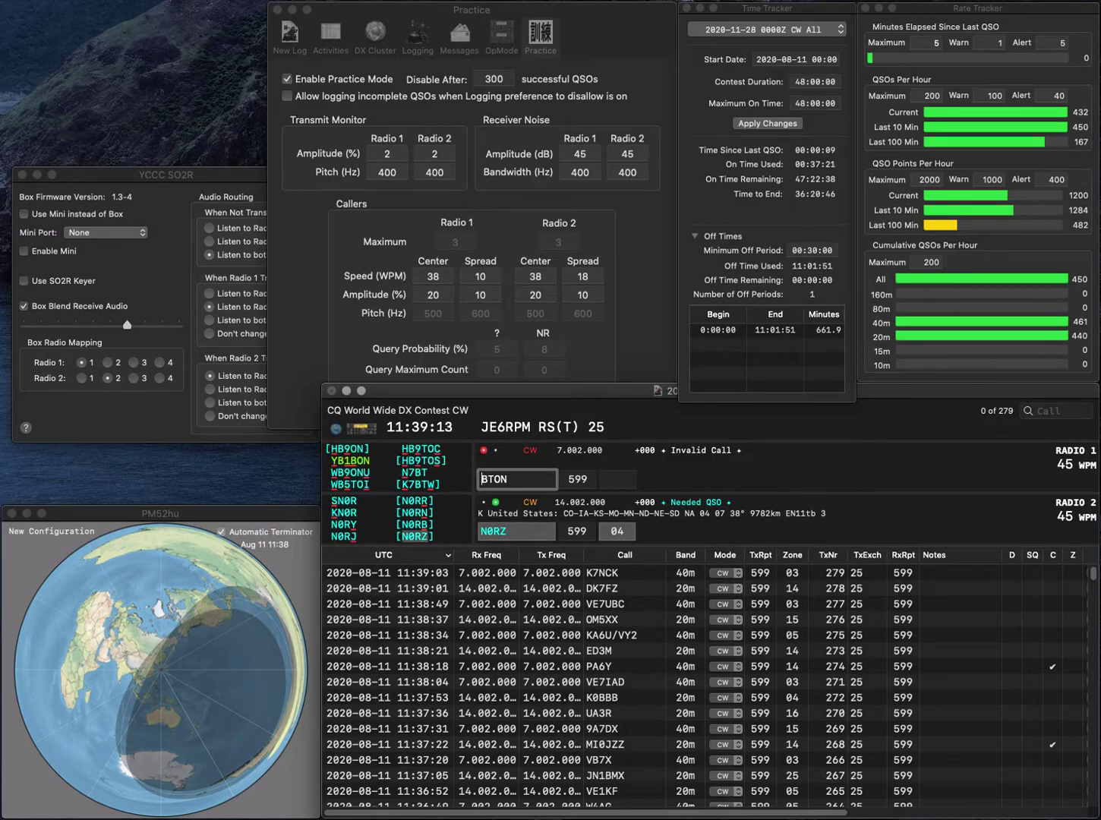
pyautogui.write('ON')
pyautogui.press('Delete')
pyautogui.write('7')
pyautogui.press('Delete')
pyautogui.press('Return')
pyautogui.press('\\')
pyautogui.press('Delete')
pyautogui.press('Delete')
pyautogui.write('T')
pyautogui.press('\\')
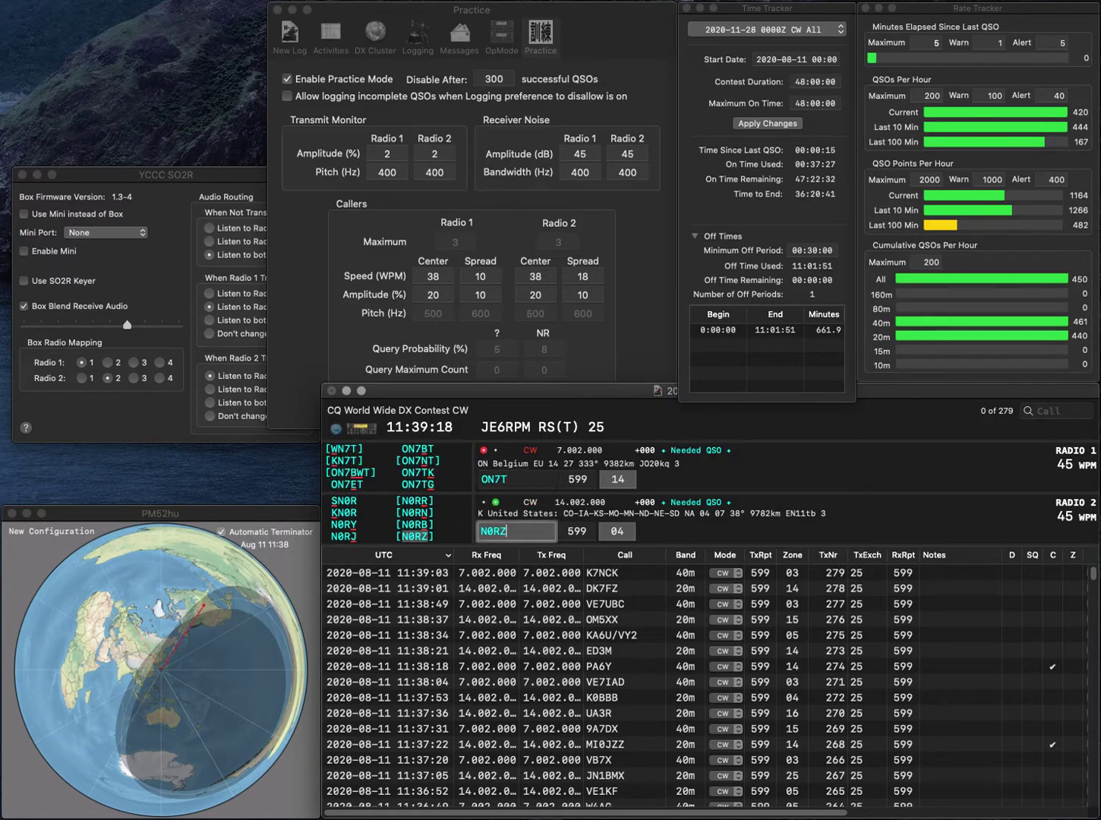
pyautogui.press('Return')
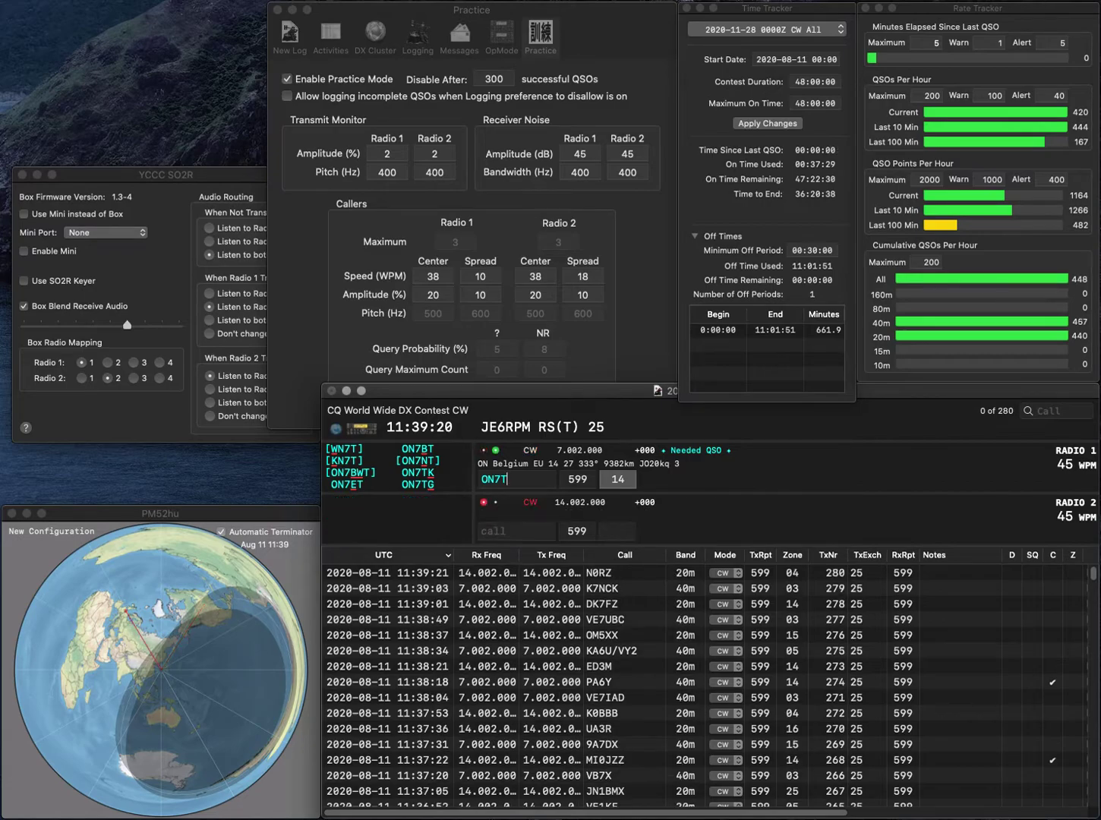
pyautogui.write('B')
pyautogui.press('Return')
pyautogui.write('LA1U')
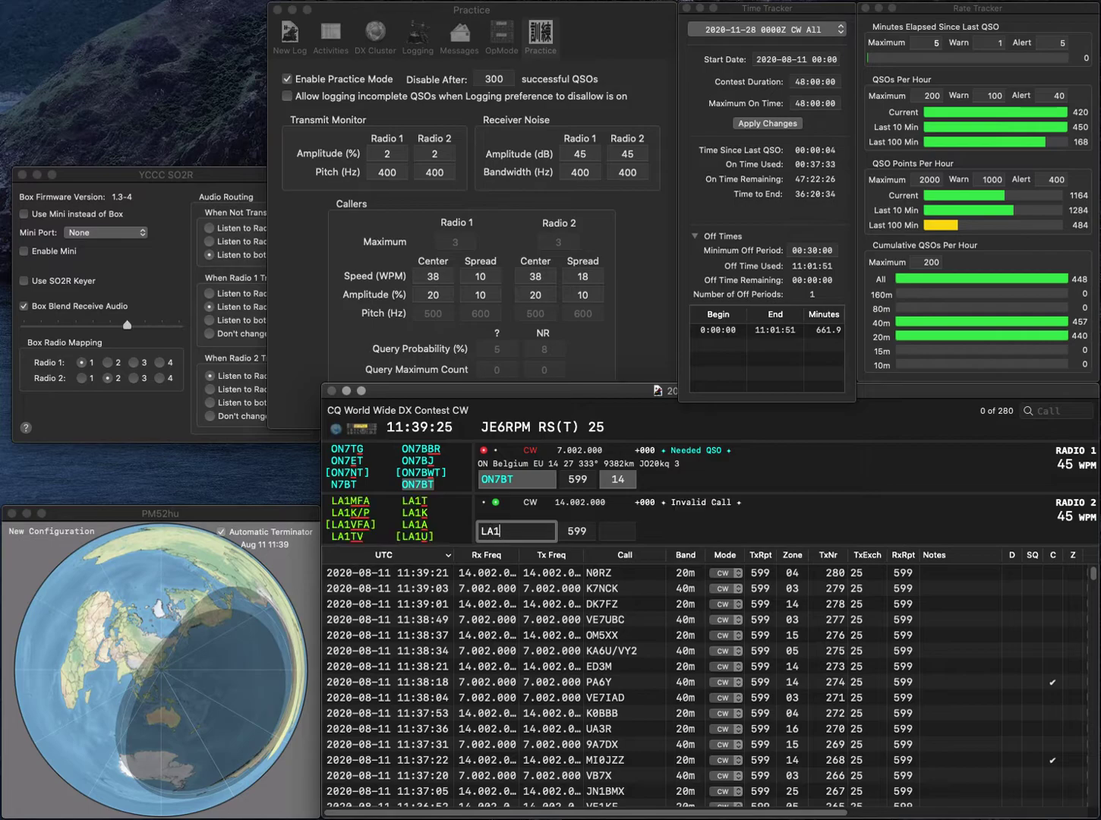
pyautogui.press('Return')
pyautogui.press('Tab')
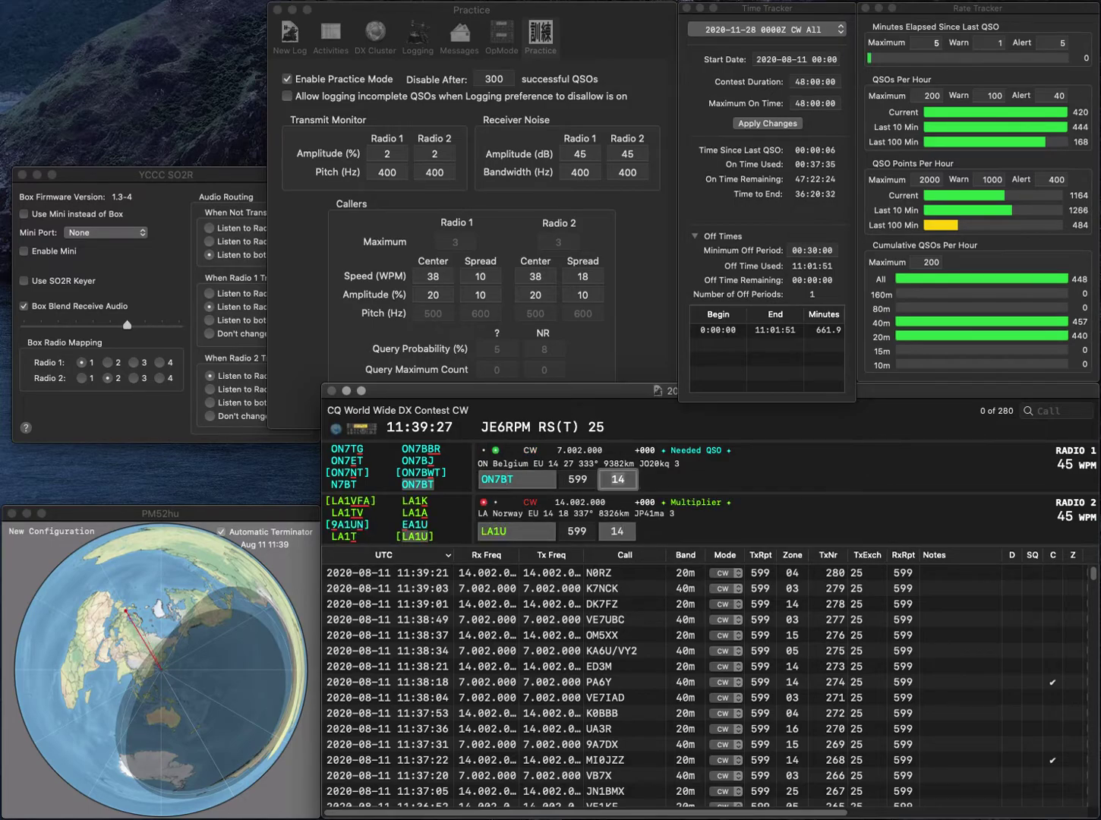
pyautogui.press('Return')
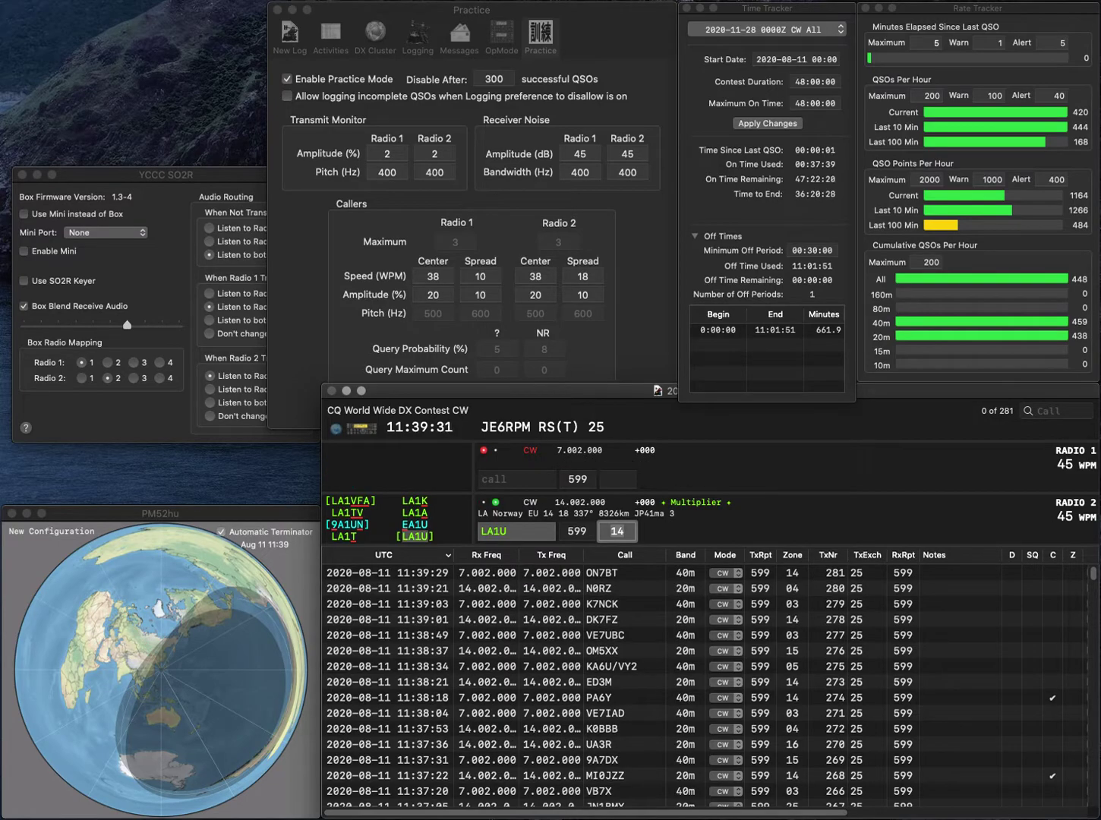
pyautogui.press('Return')
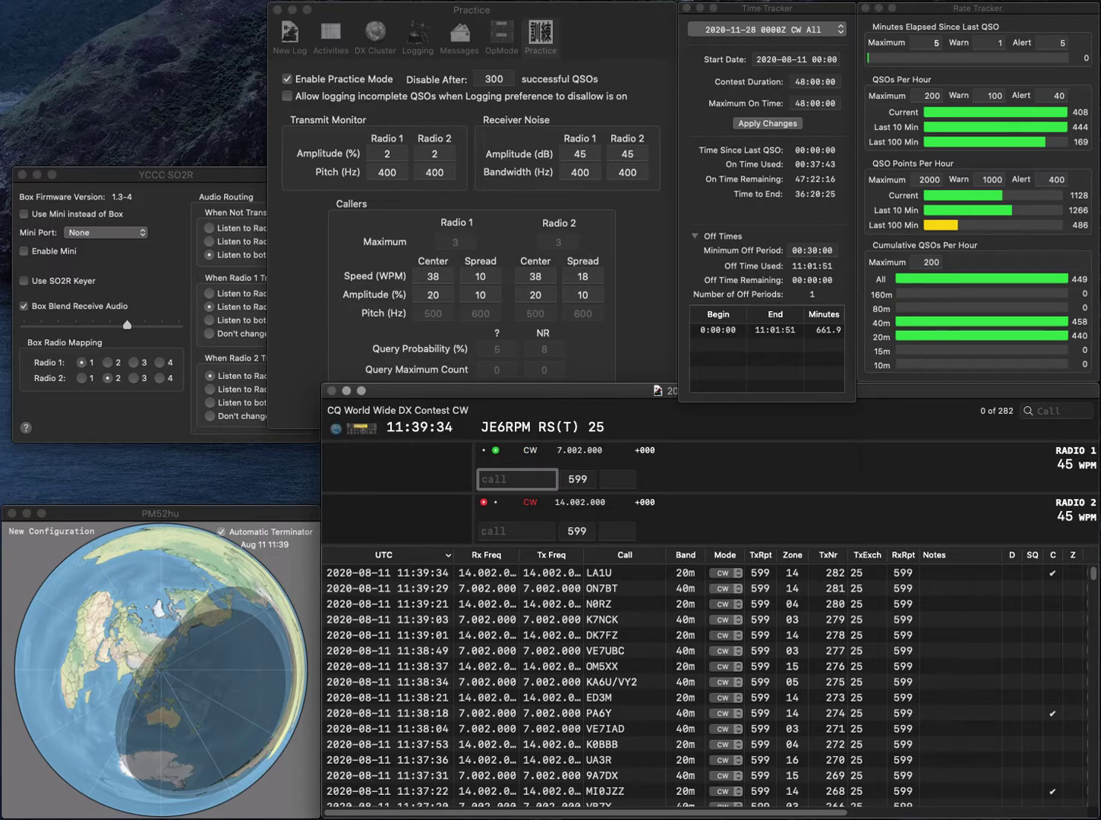
pyautogui.write('C1EXR')
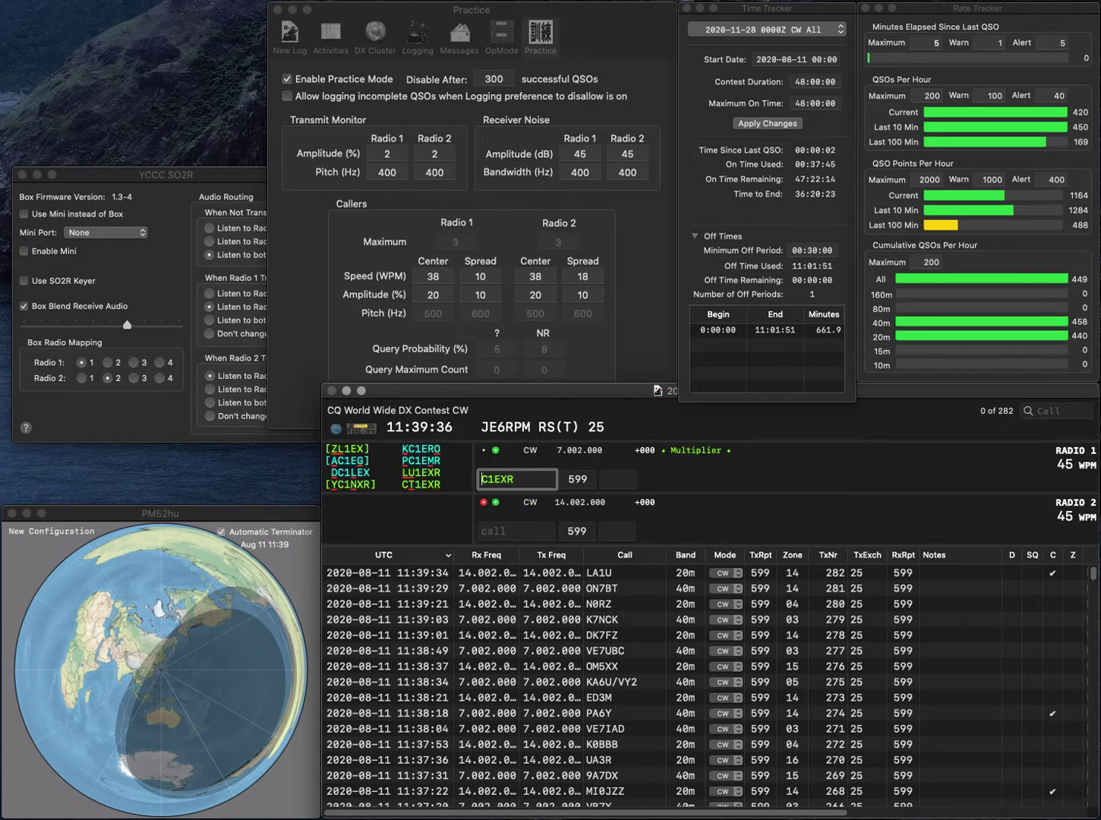
pyautogui.press('super+Left')
pyautogui.press('Delete')
pyautogui.write('CT')
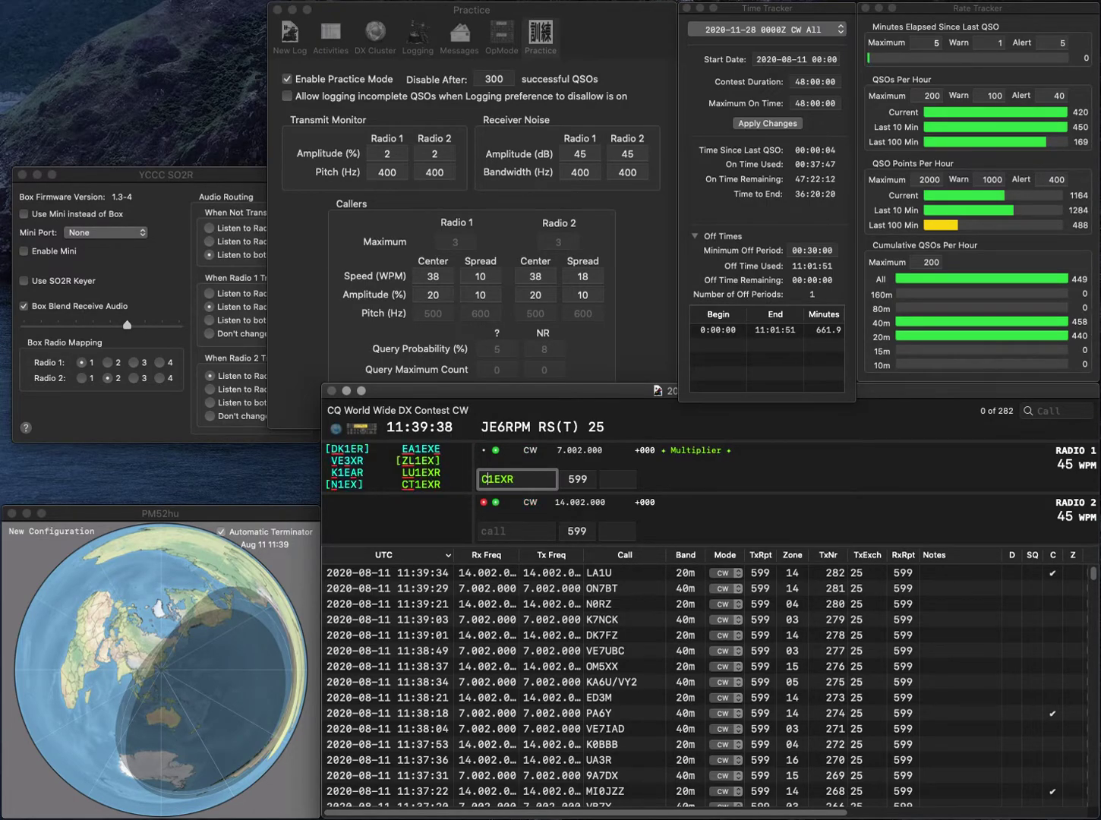
pyautogui.press('Return')
pyautogui.write('MI5I')
pyautogui.press('Return')
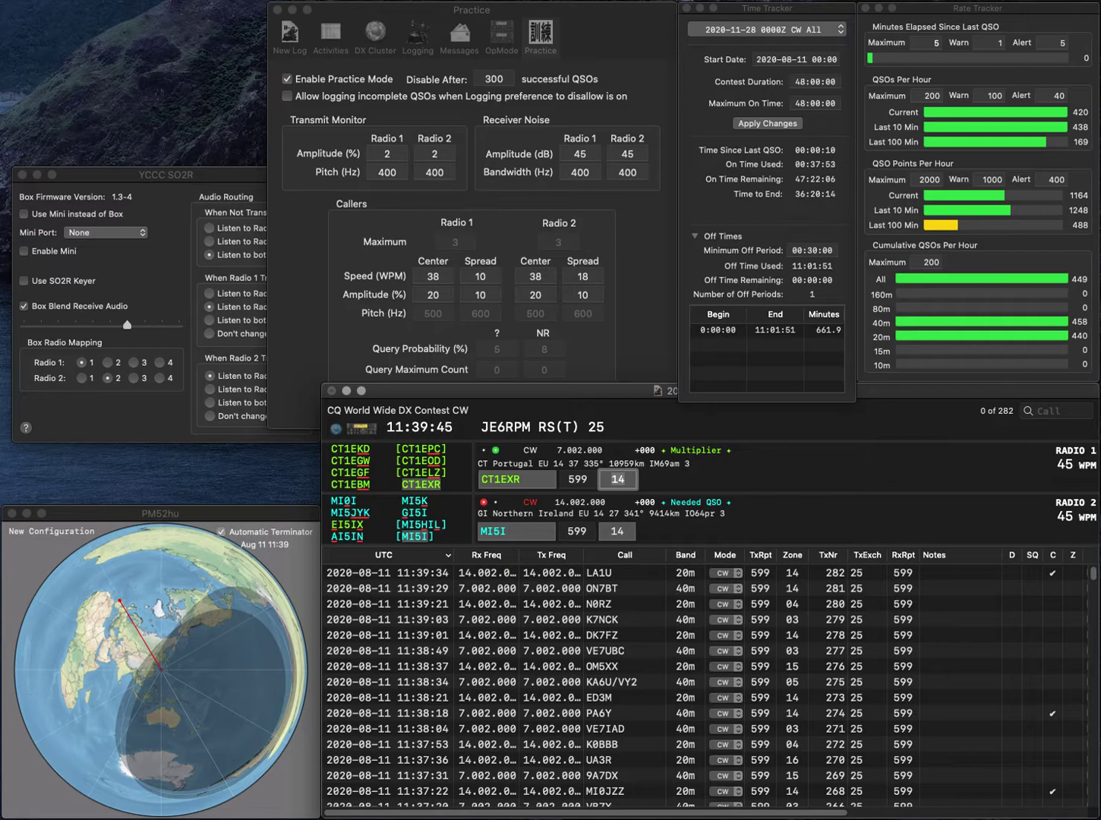
pyautogui.press('Return')
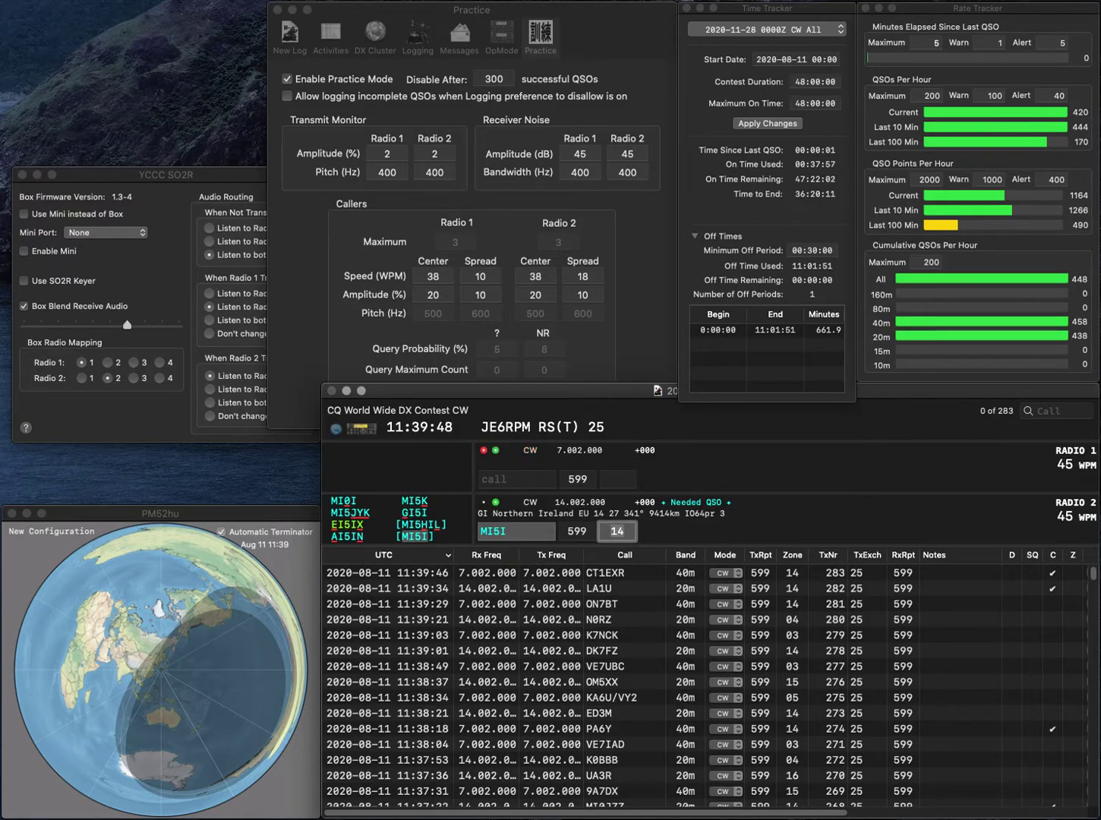
pyautogui.press('Return')
# - Enter caller EA3IN on Radio 2 and send its exchange
pyautogui.write('F')
pyautogui.press('BackSpace')
pyautogui.press('BackSpace')
pyautogui.write('VI')
pyautogui.press('Return')
pyautogui.write('EA3IN')
pyautogui.press('Return')
pyautogui.press('BackSpace')
pyautogui.write('E2CWI')
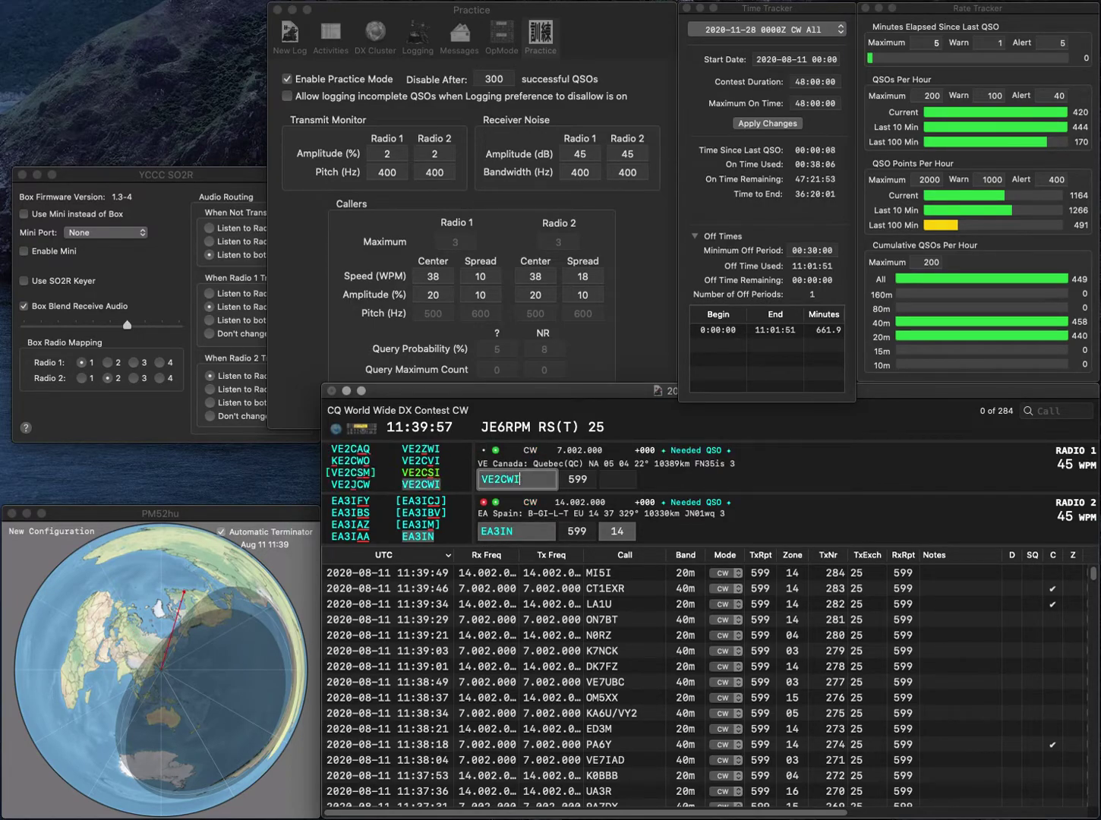
pyautogui.press('Return')
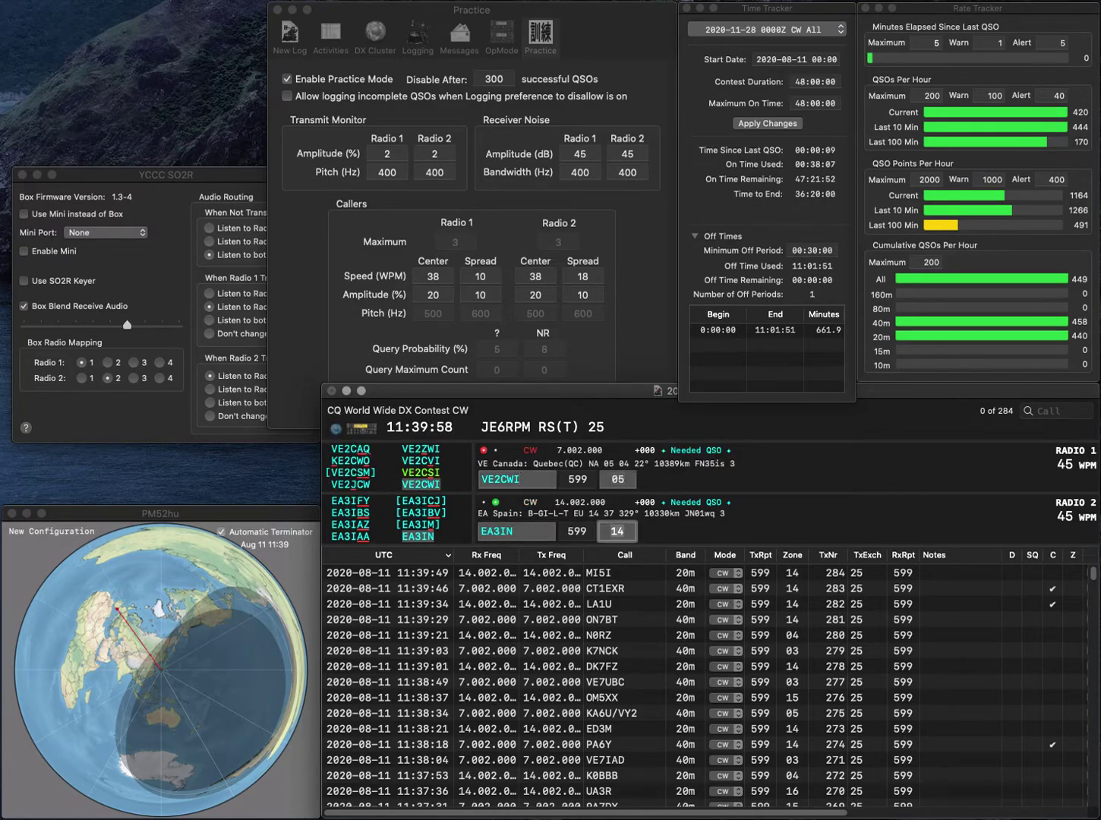
pyautogui.press('Return')
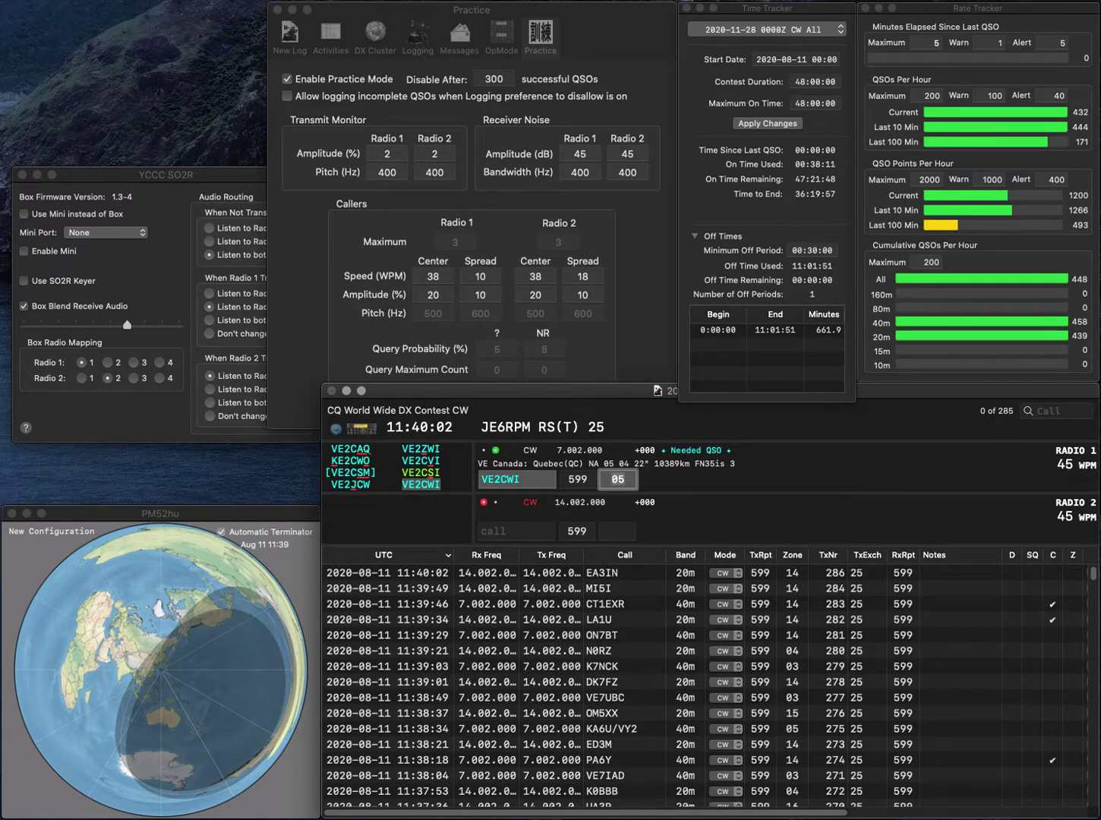
pyautogui.press('Return')
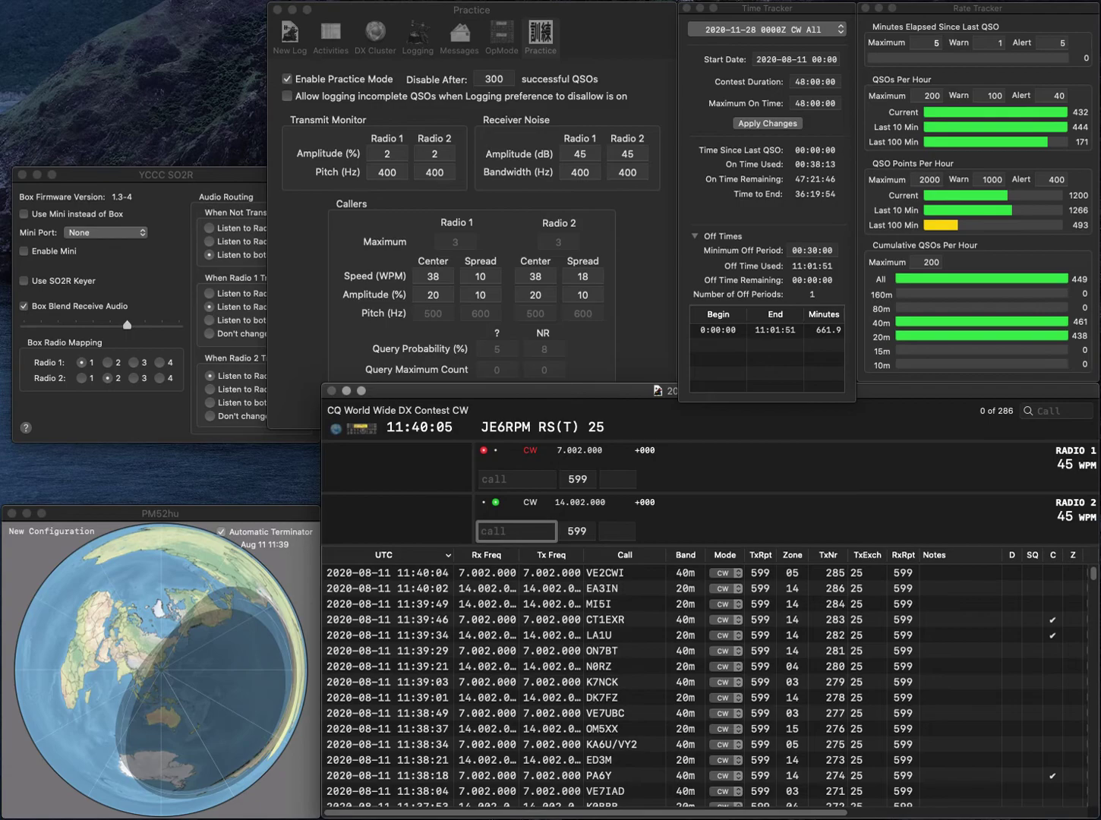
pyautogui.write('UT7LW')
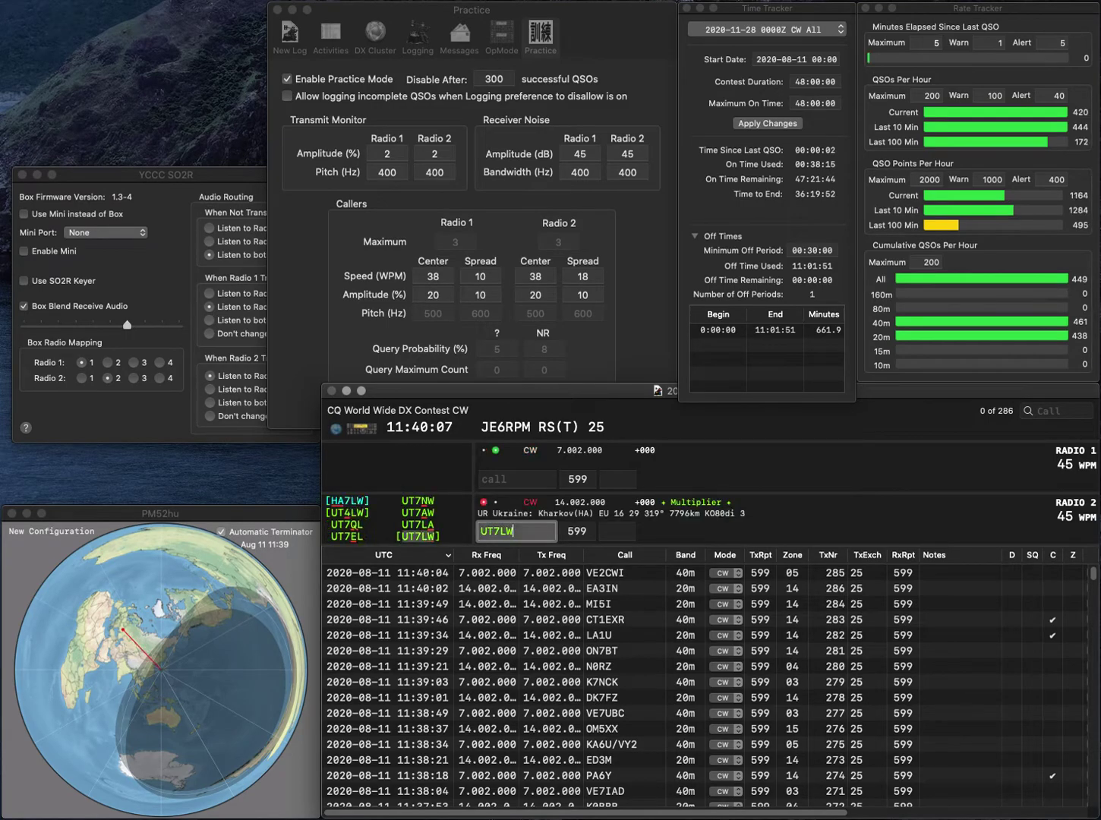
pyautogui.press('Return')
pyautogui.write('KC2PJH')
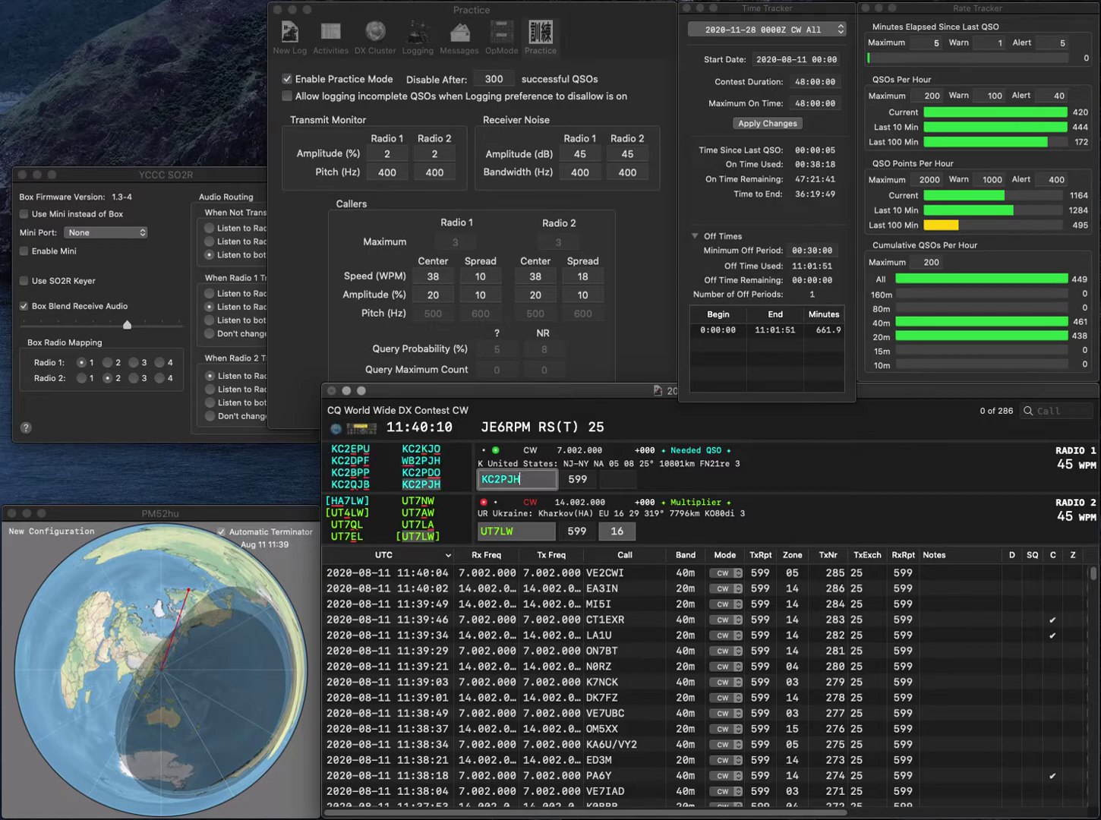
pyautogui.press('Return')
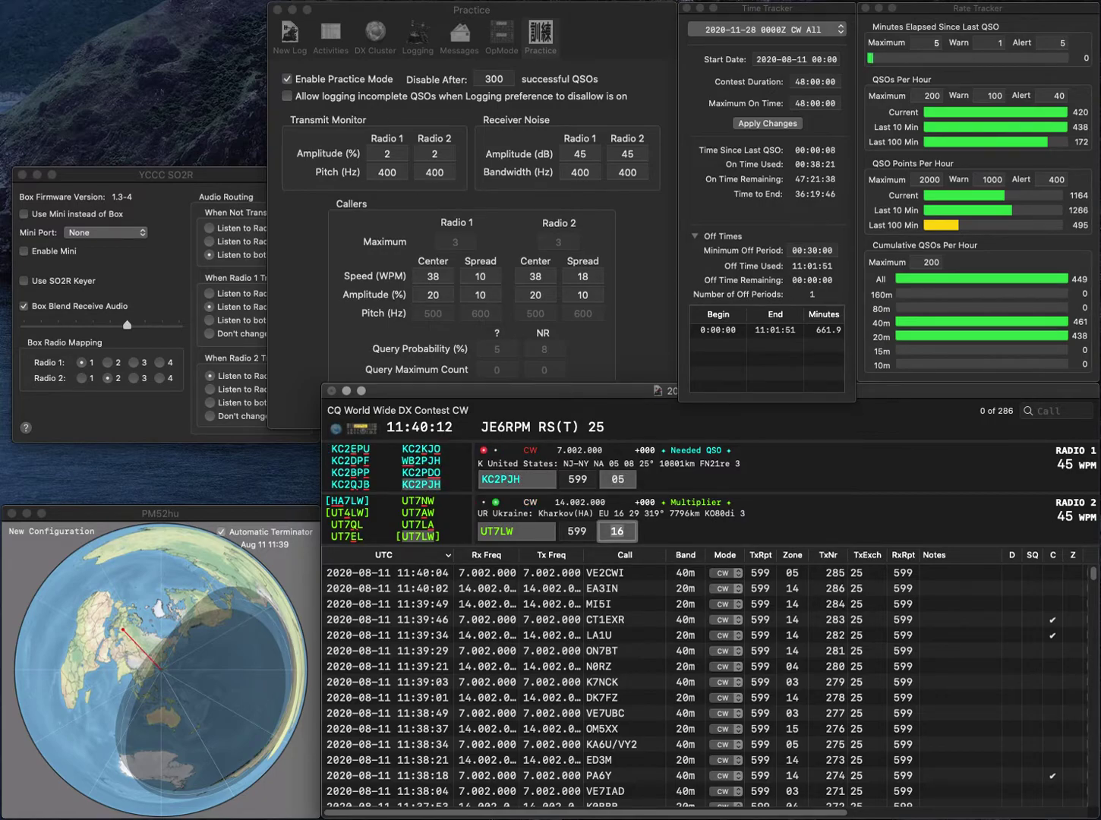
pyautogui.press('Return')
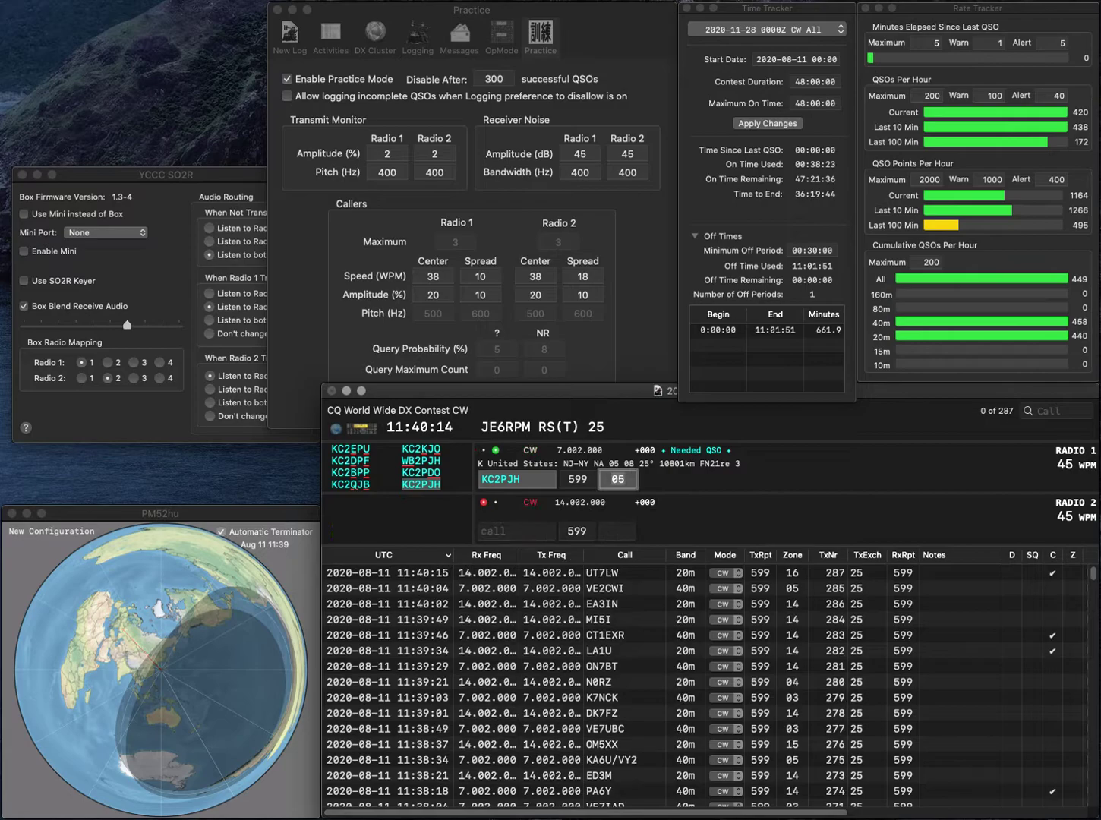
pyautogui.press('Return')
pyautogui.write('DK3XO')
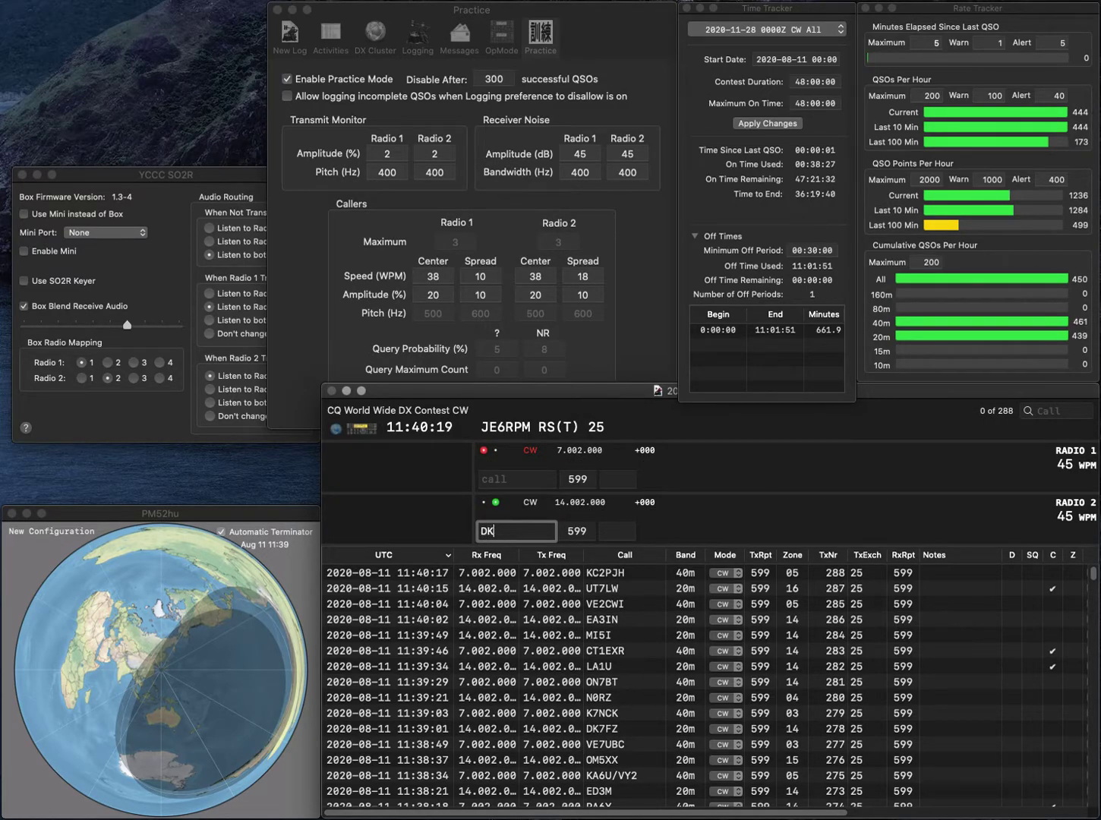
pyautogui.press('Return')
pyautogui.write('VO1TX')
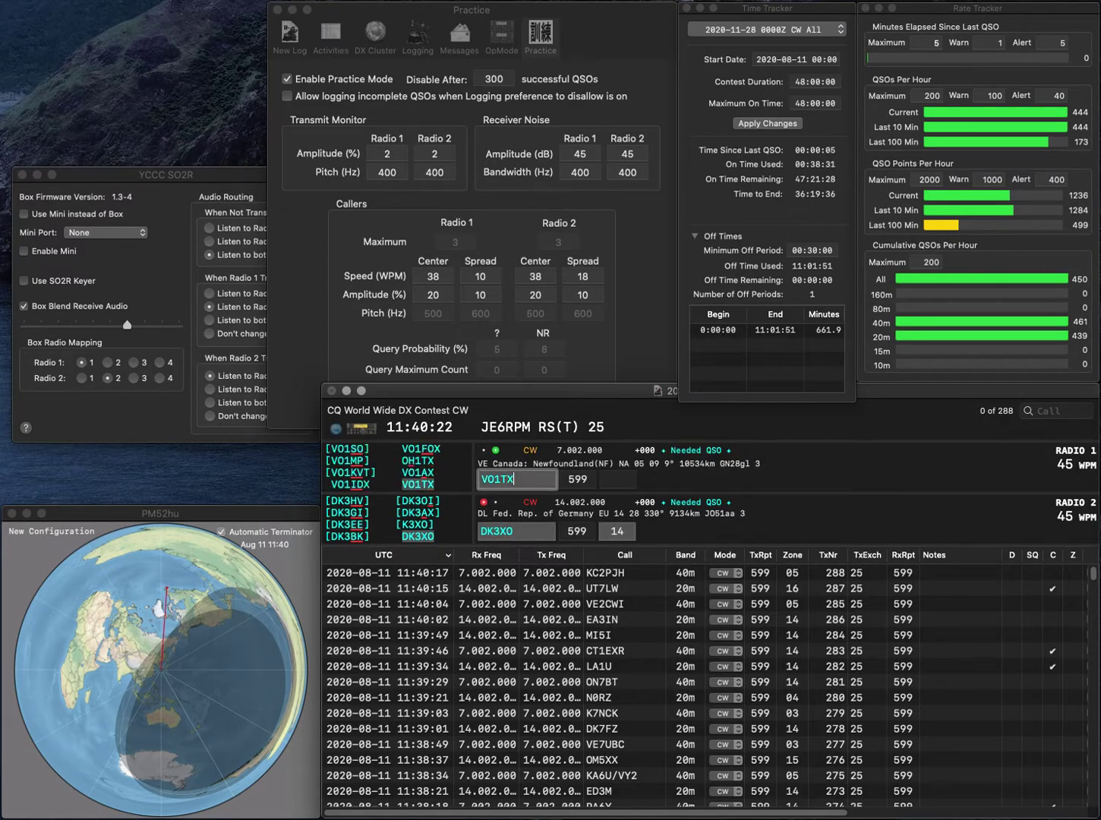
pyautogui.press('Return')
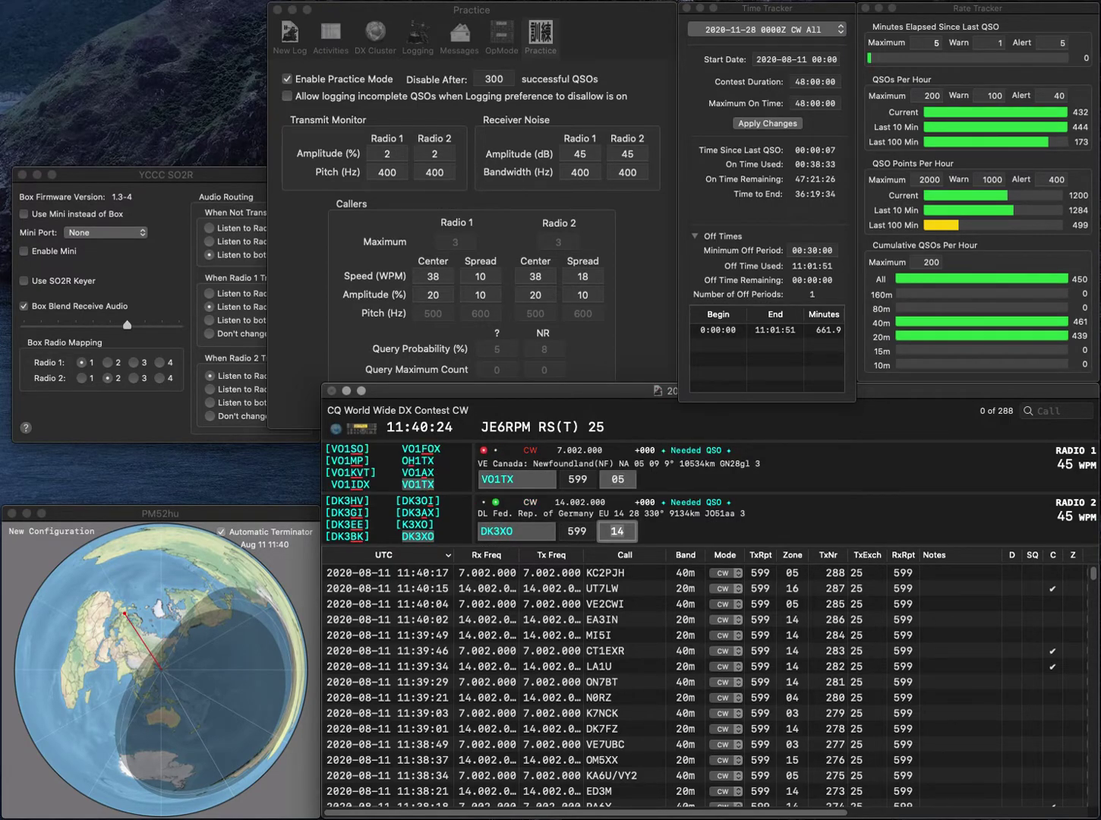
pyautogui.press('Return')
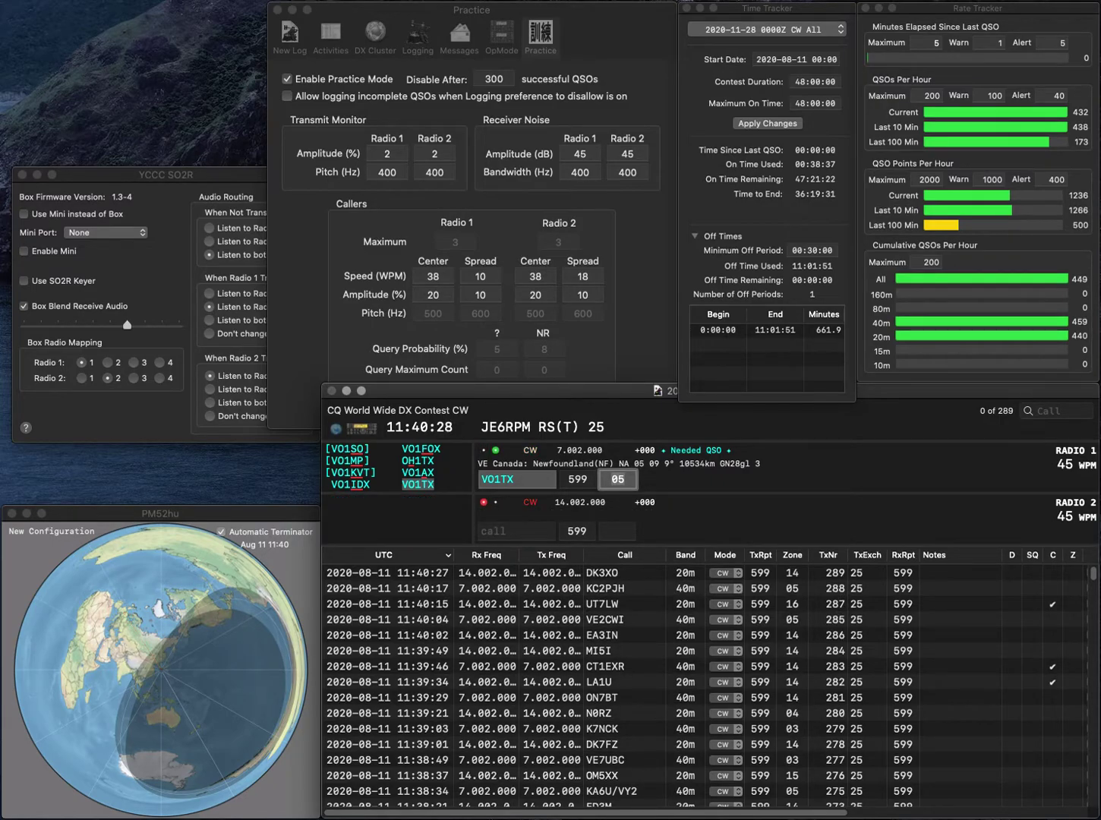
pyautogui.press('Return')
# - Enter callers W5TX on Radio 2 and W3OU on Radio 1, send their exchanges and log both contacts
pyautogui.write('W5TX')
pyautogui.press('Return')
pyautogui.write('W3OU')
pyautogui.press('Return')
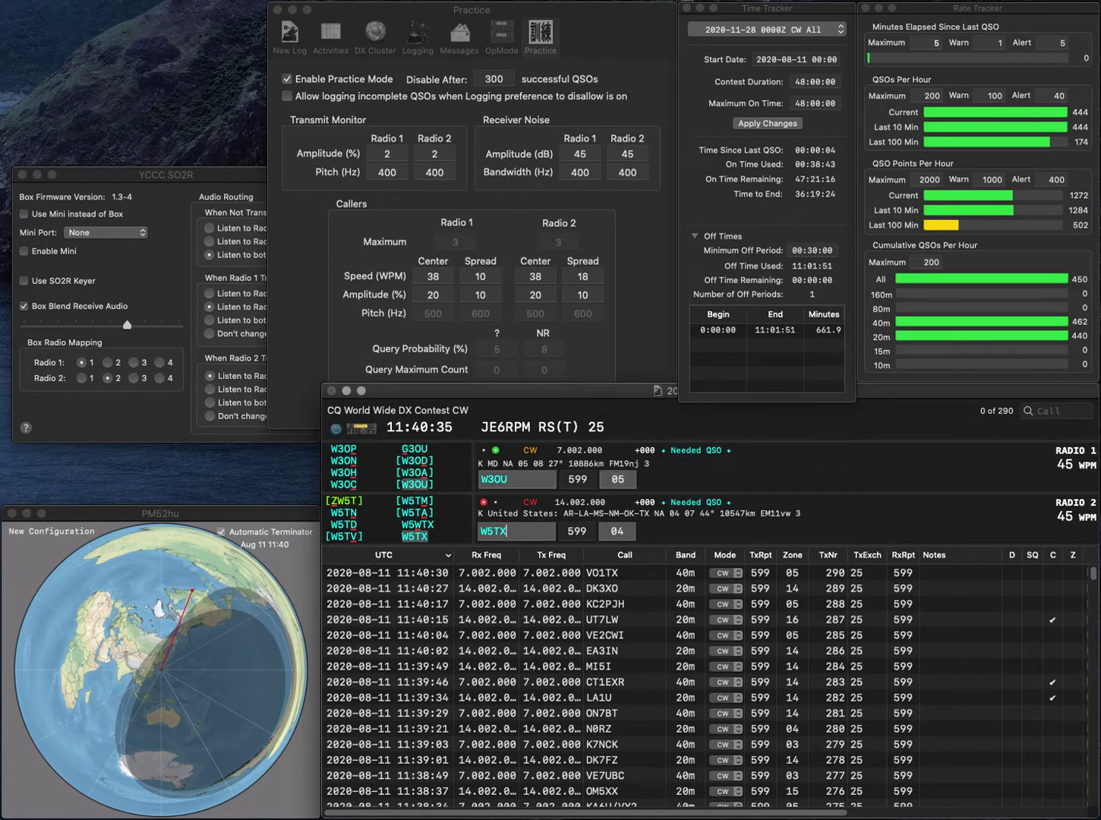
pyautogui.press('Return')
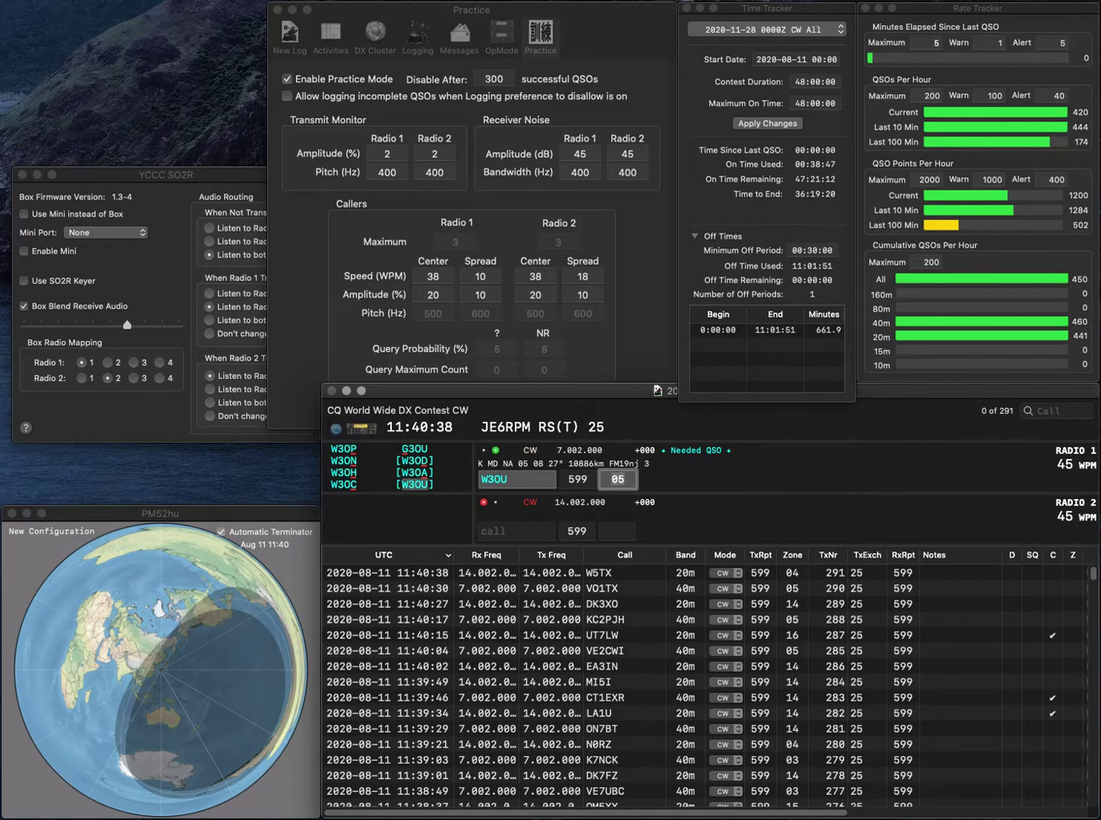
pyautogui.press('Return')
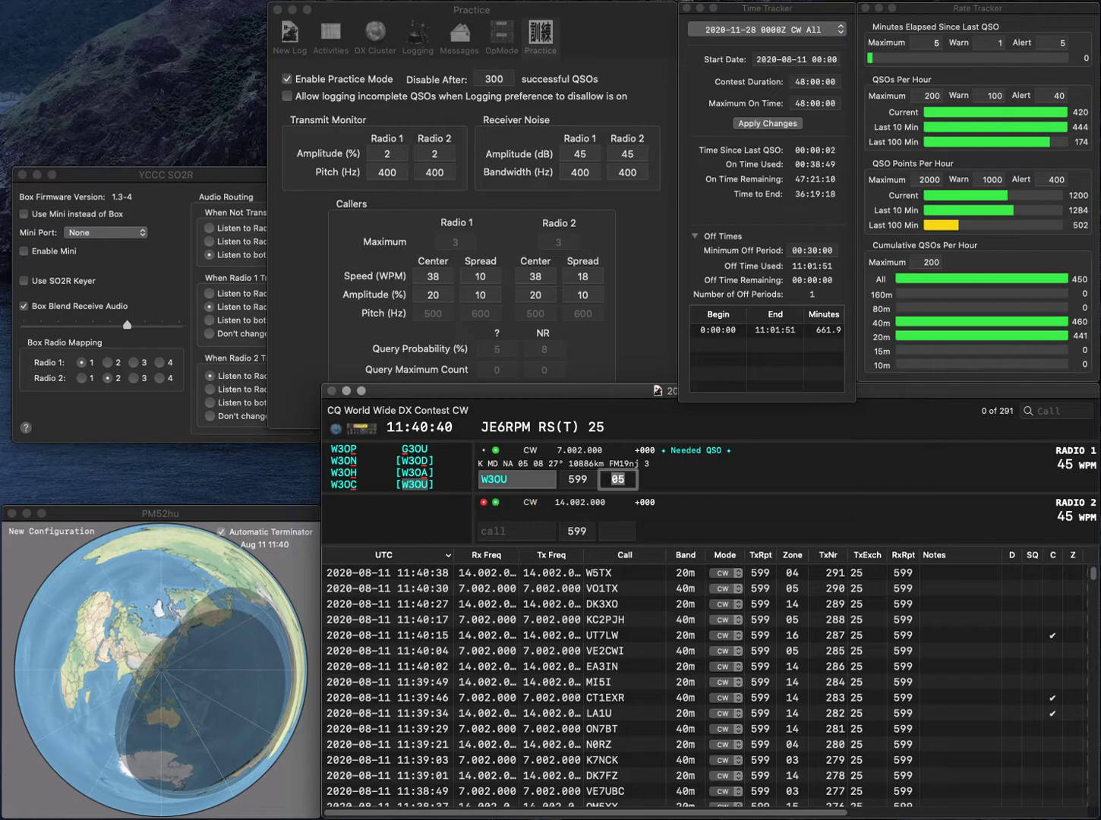
pyautogui.write('WX8G')
pyautogui.press('Return')
pyautogui.write('O')
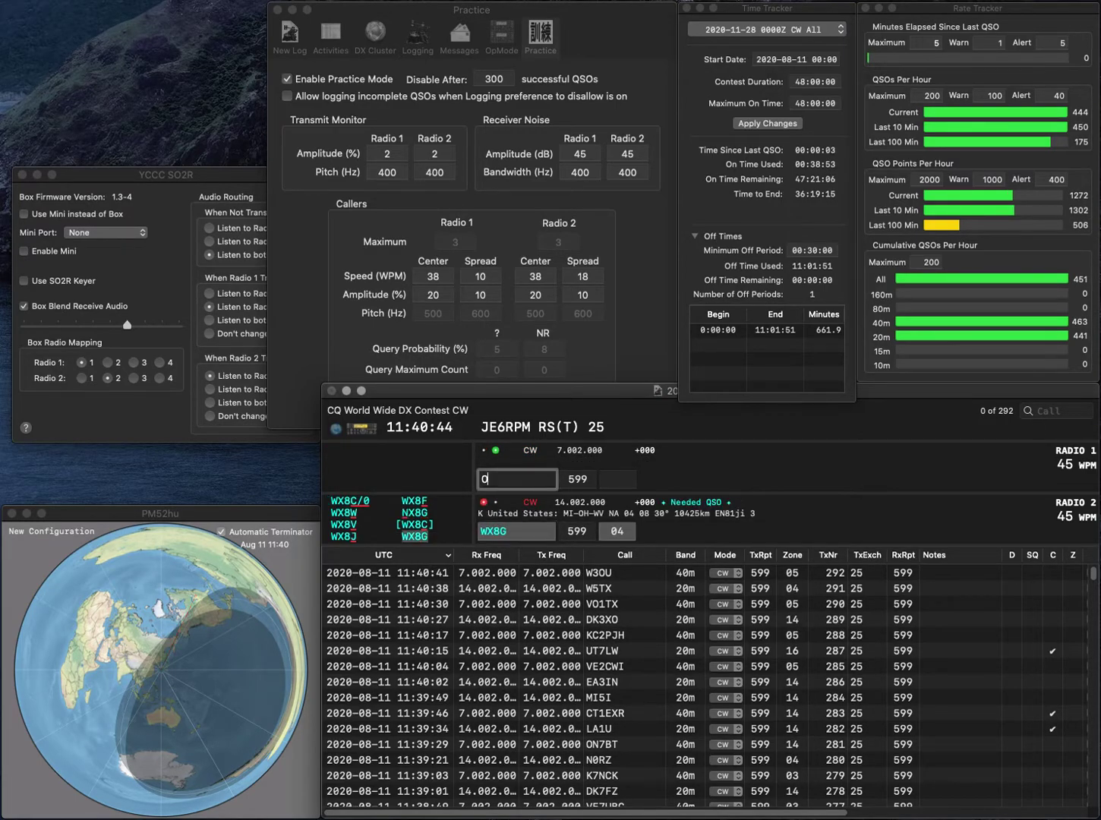
pyautogui.write('9AYN')
pyautogui.press('Home')
pyautogui.write('Y')
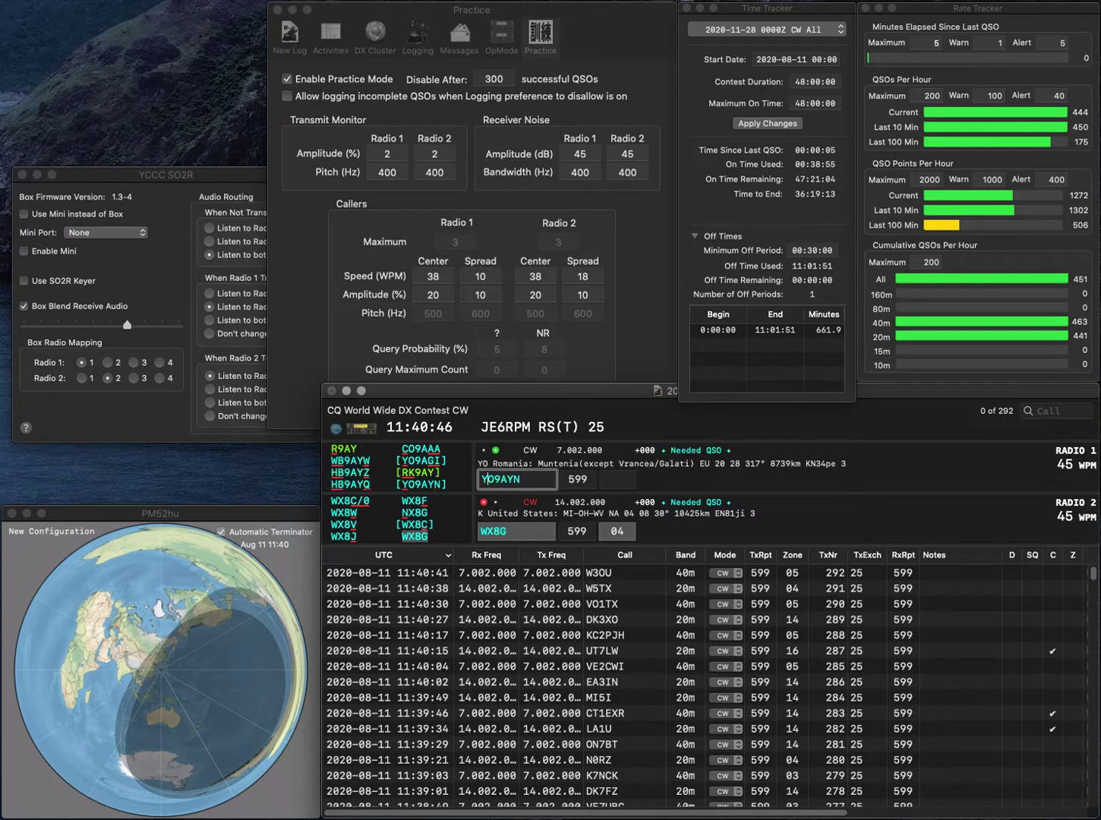
pyautogui.press('Return')
pyautogui.press('Return')
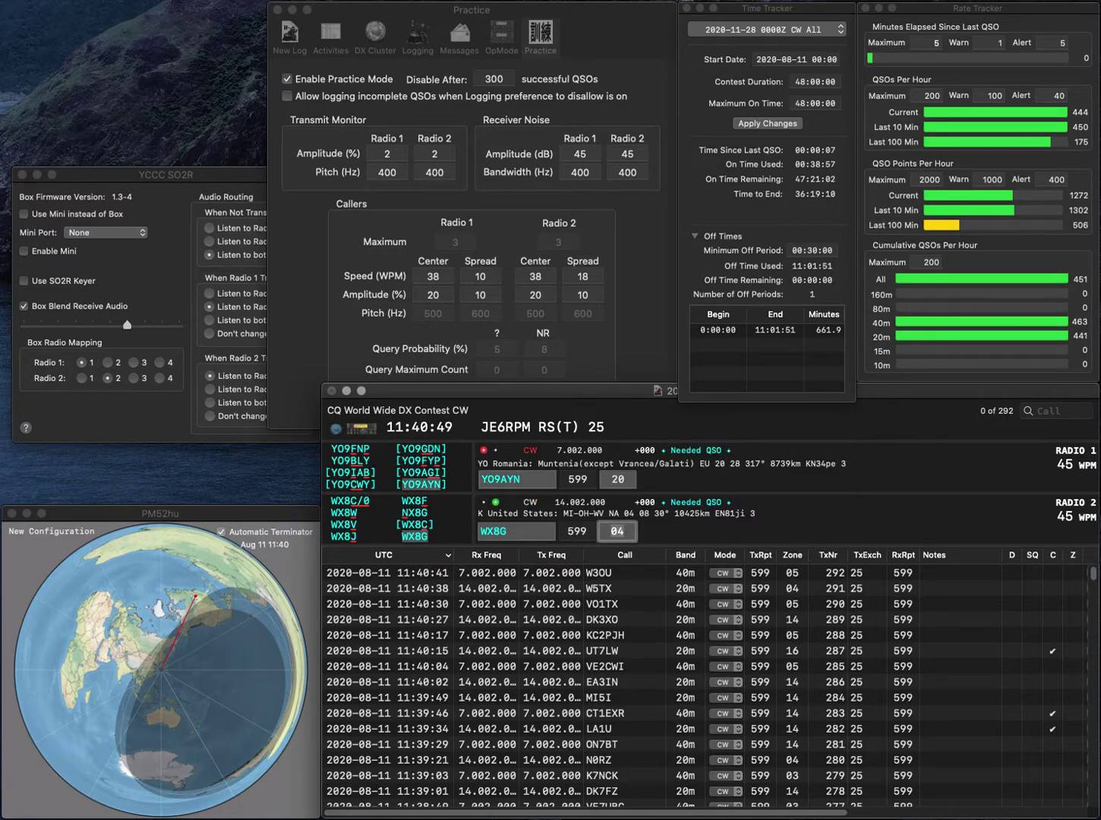
pyautogui.press('Return')
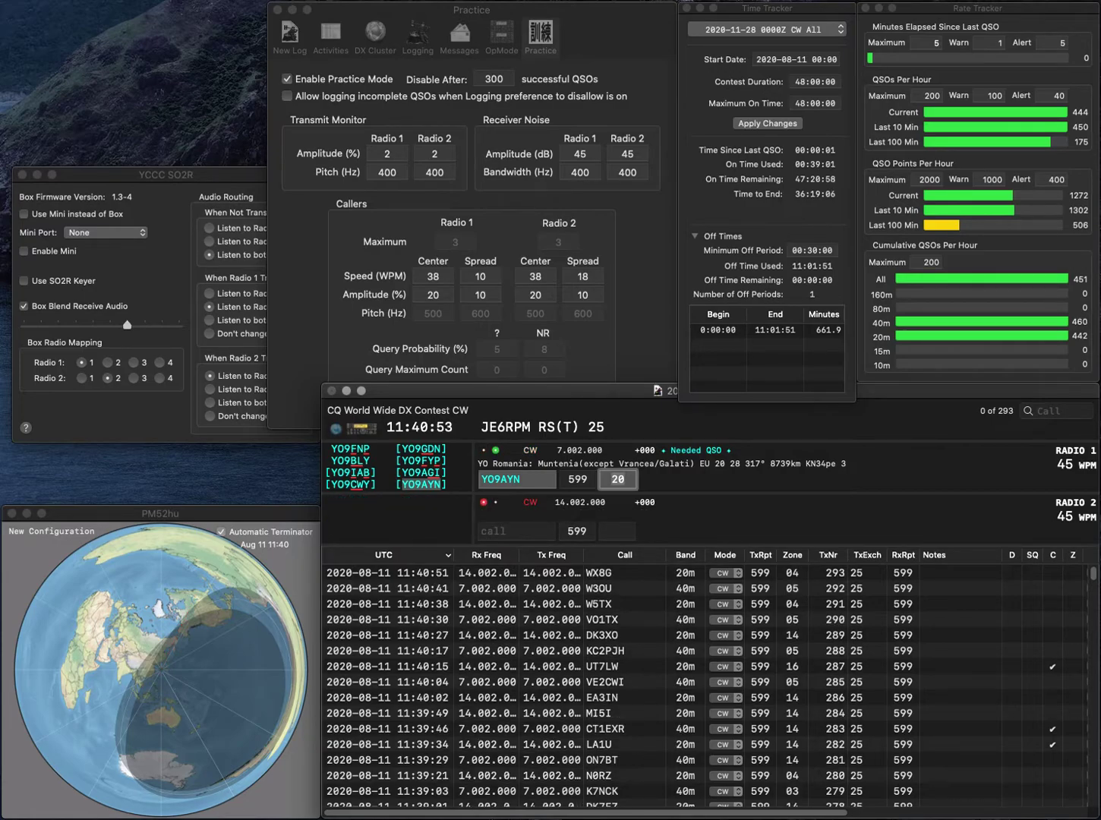
pyautogui.press('Return')
pyautogui.write('VE6BIR')
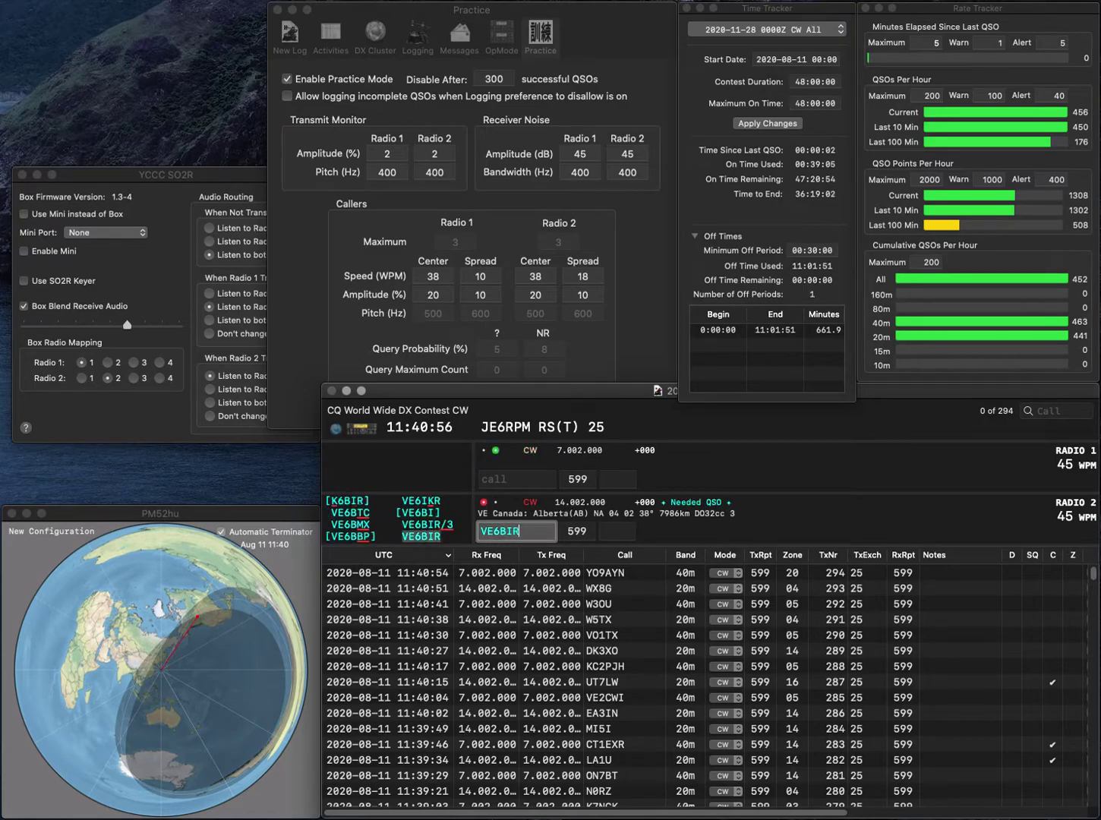
pyautogui.press('Return')
pyautogui.write('K0SX')
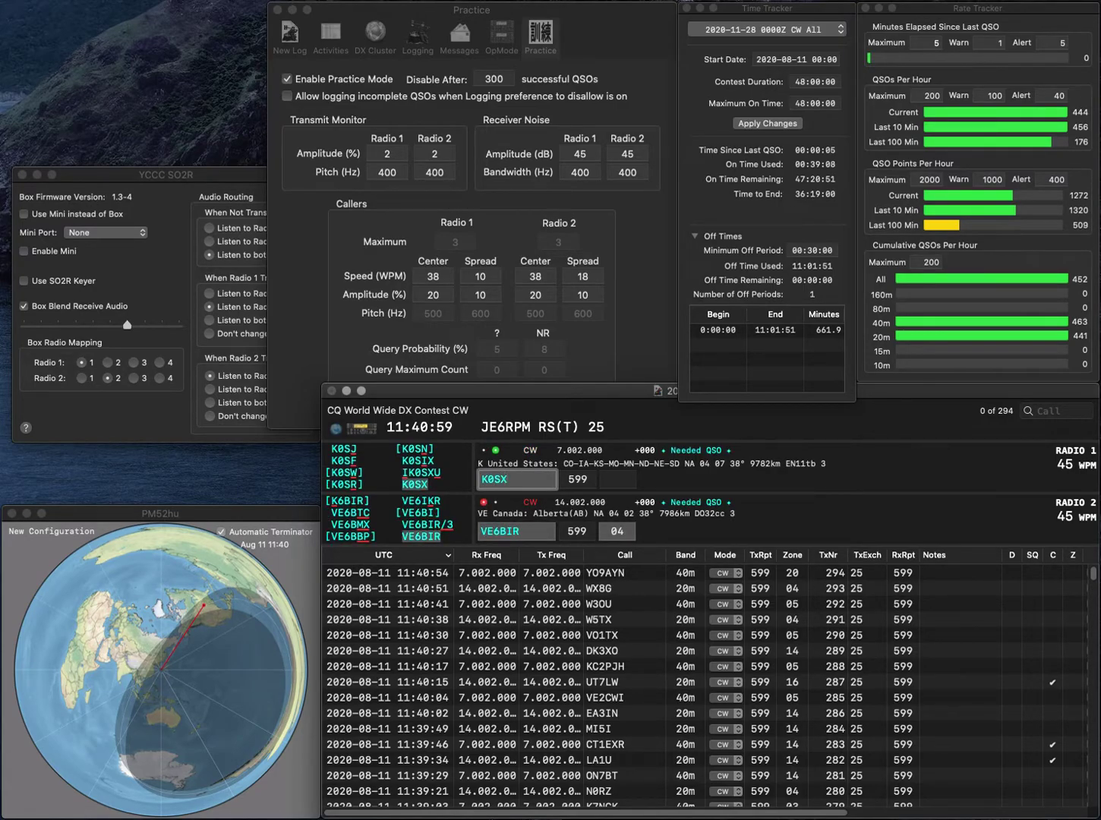
pyautogui.press('Return')
pyautogui.press('Tab')
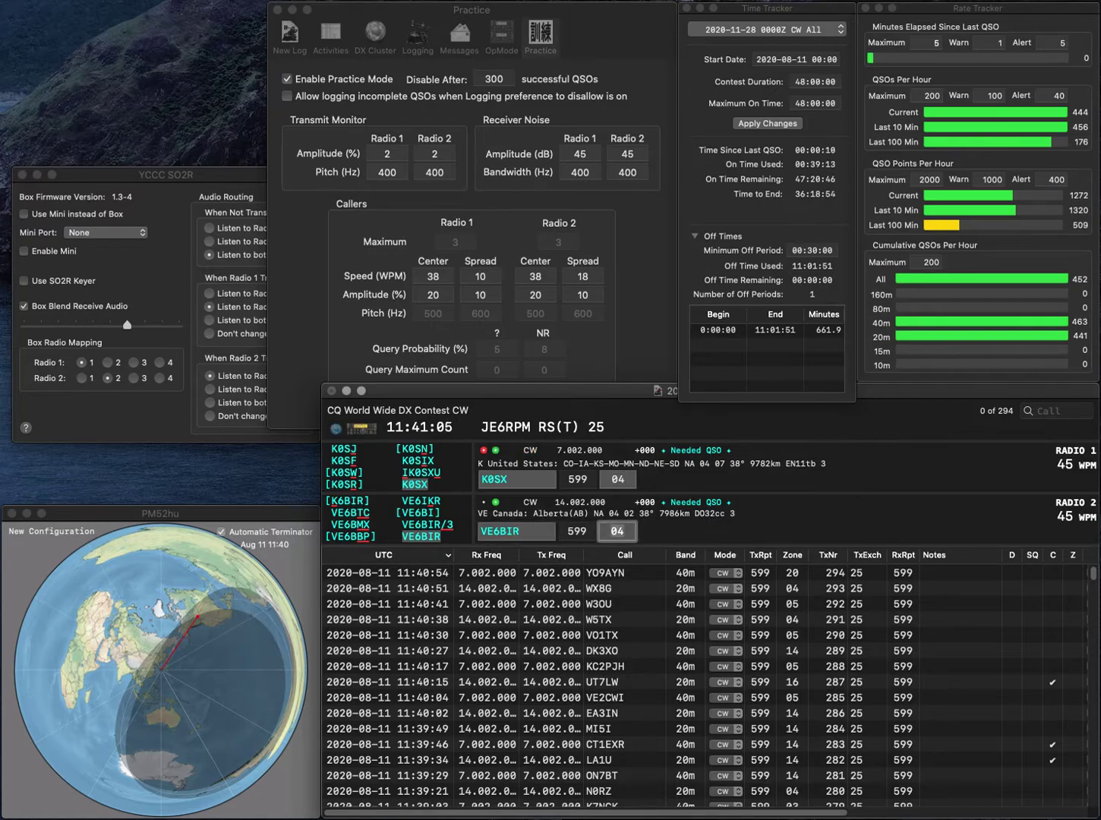
pyautogui.press('Return')
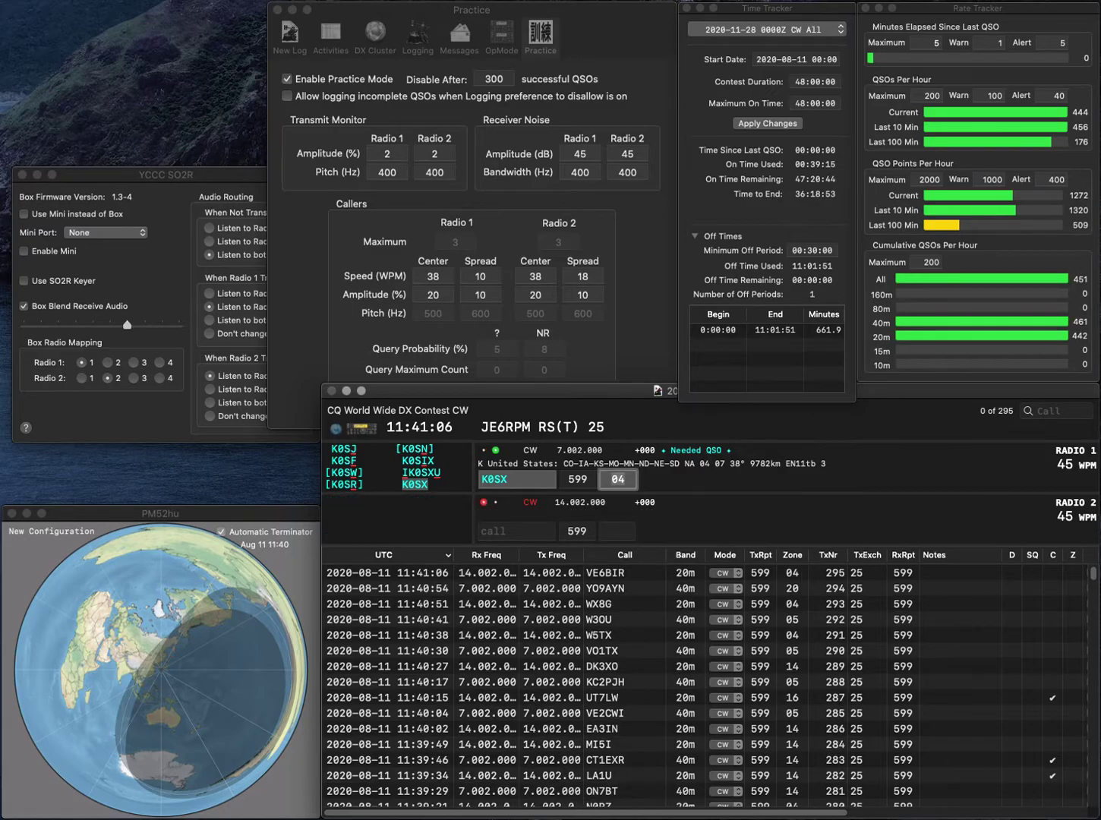
pyautogui.press('Tab')
pyautogui.press('BackSpace')
pyautogui.press('BackSpace')
pyautogui.write('HX')
pyautogui.press('Return')
pyautogui.write('5IO')
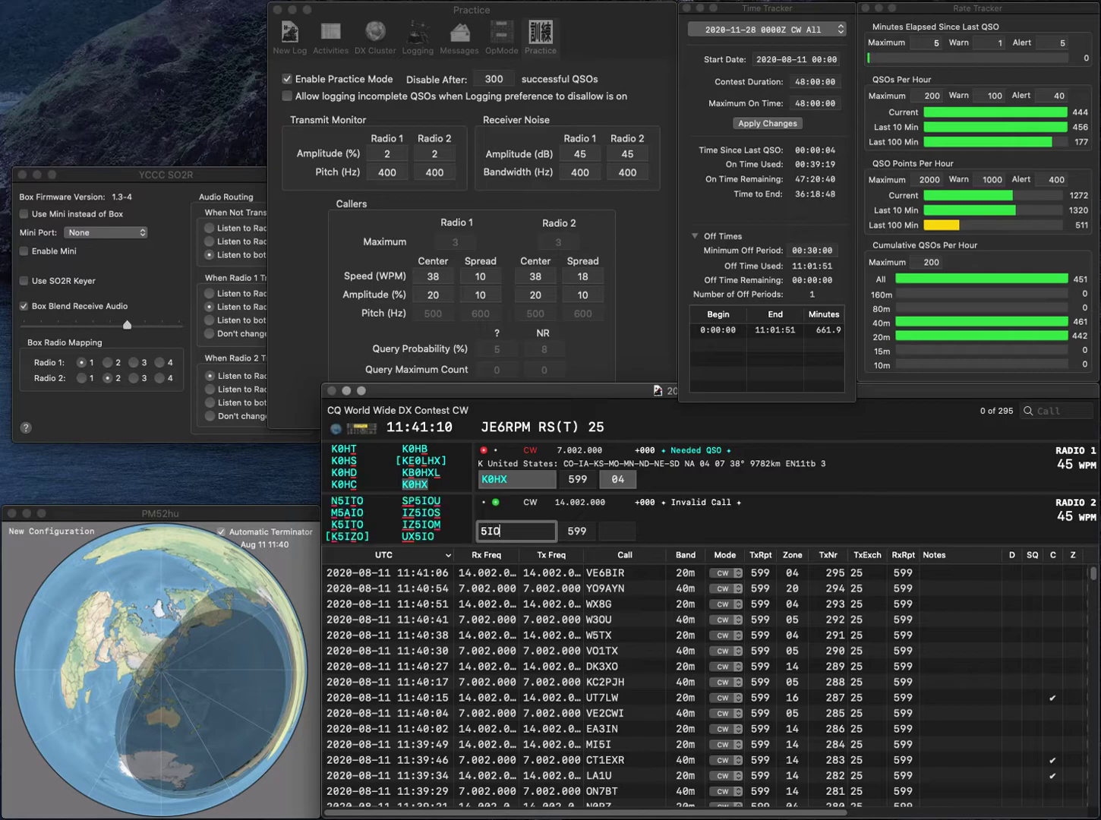
pyautogui.press('Home')
pyautogui.write('UX')
pyautogui.press('Return')
pyautogui.press('Tab')
pyautogui.press('Return')
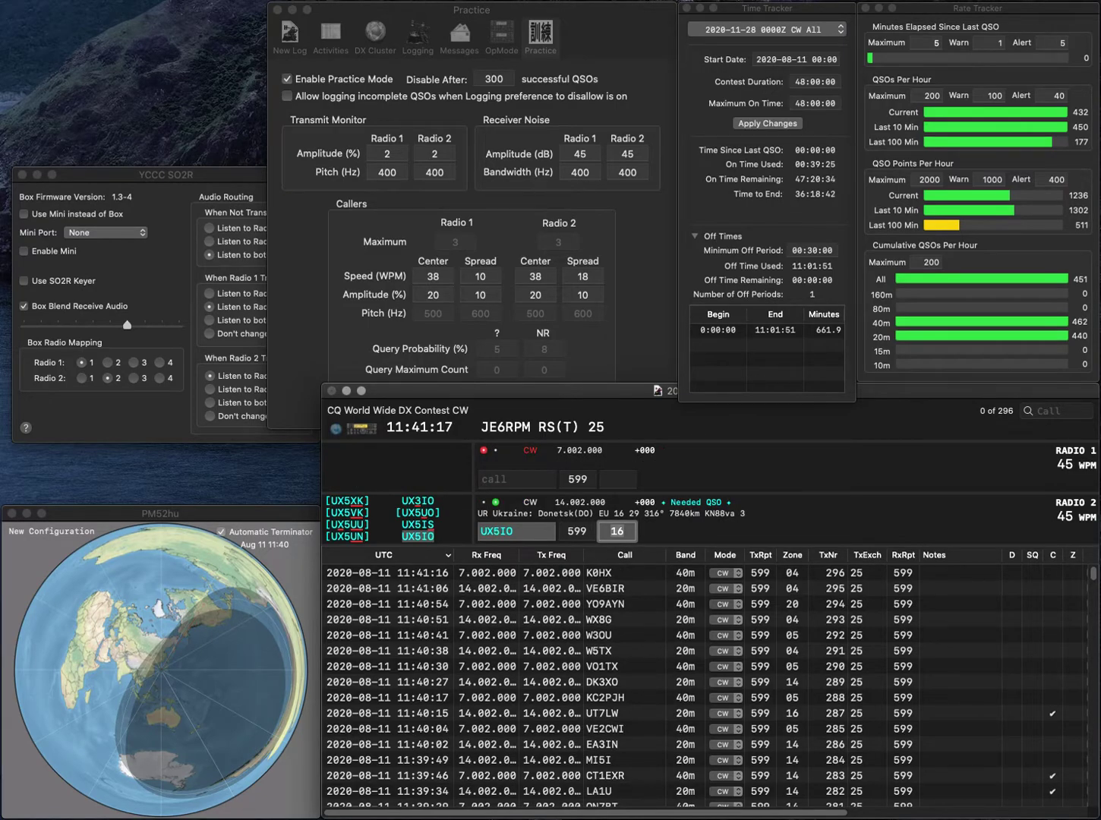
pyautogui.press('Return')
pyautogui.write('PA2GCU')
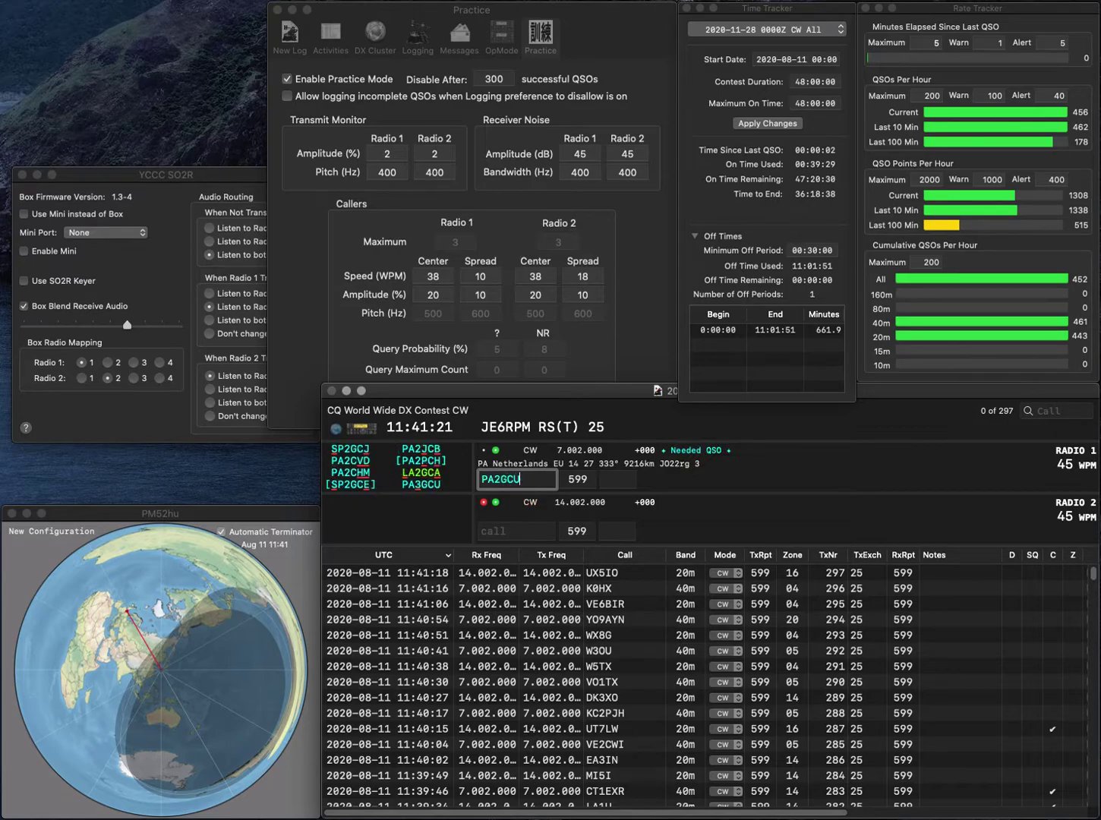
pyautogui.press('Return')
pyautogui.write('M9SWW')
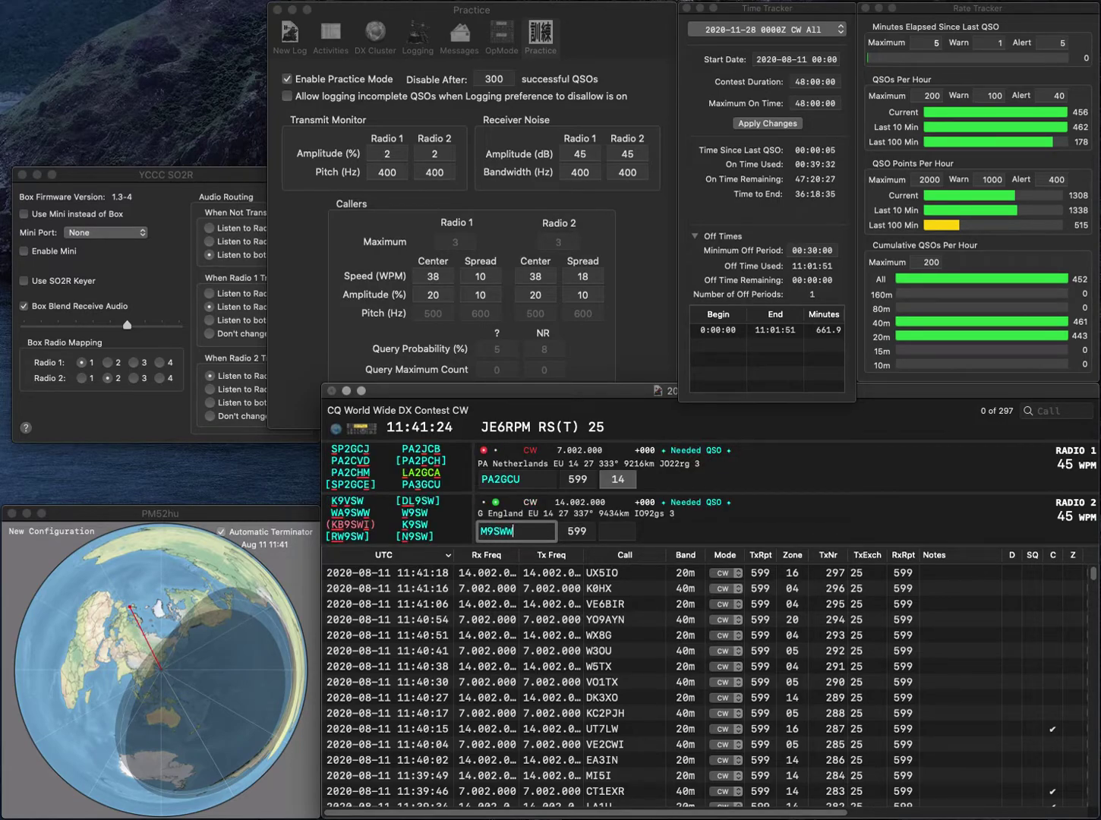
pyautogui.hotkey('ctrl', 'a')
pyautogui.write('W')
pyautogui.press('Delete')
pyautogui.write('A')
pyautogui.press('Return')
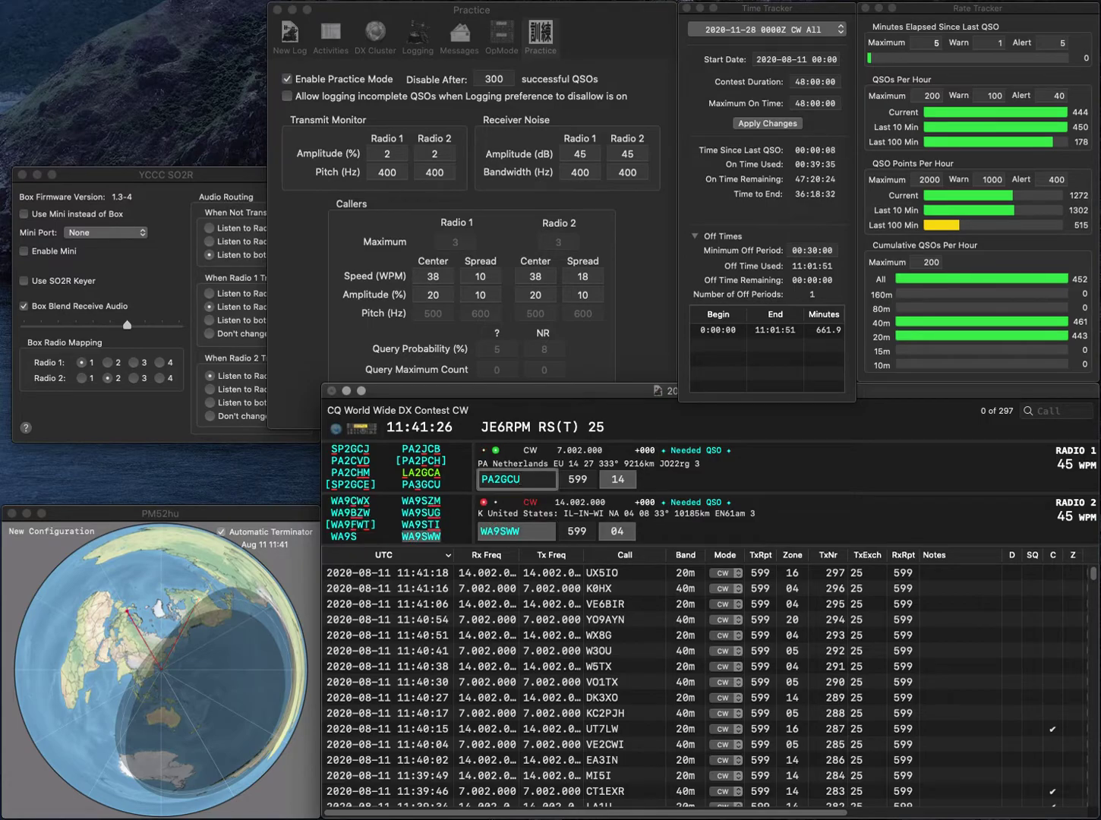
pyautogui.press('BackSpace')
pyautogui.write('3')
pyautogui.press('Return')
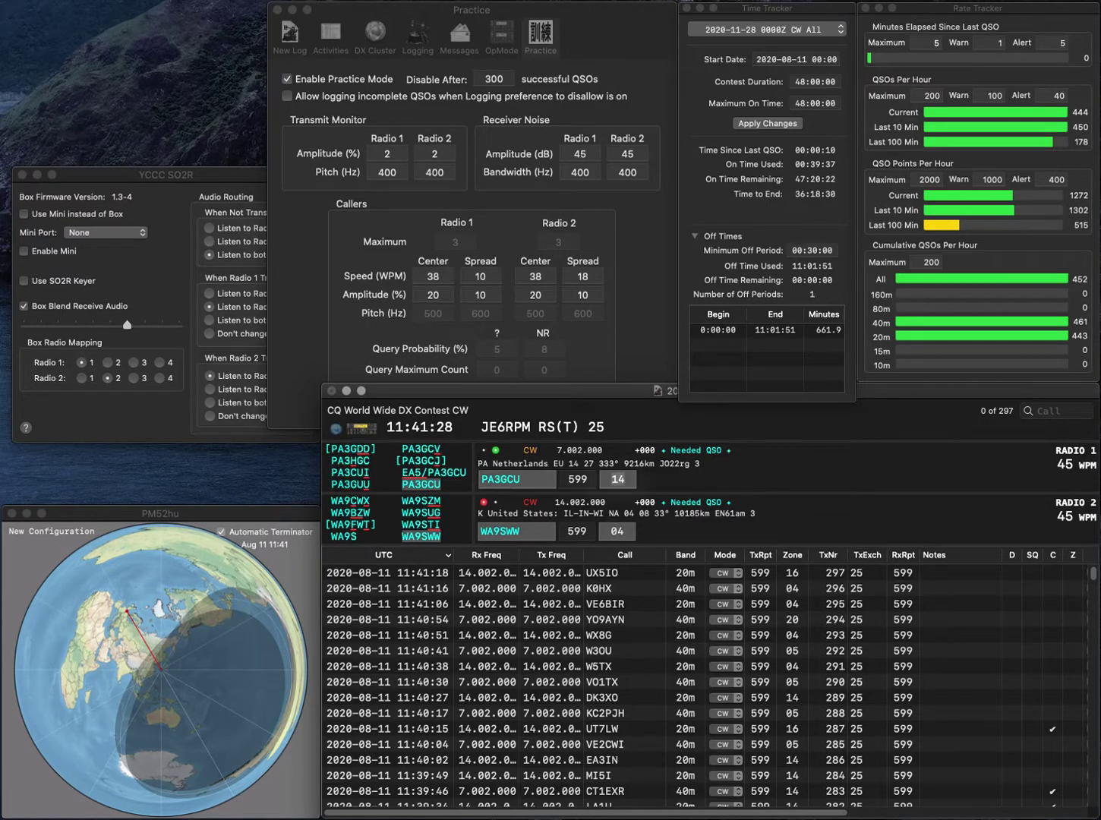
pyautogui.press('space')
pyautogui.press('Return')
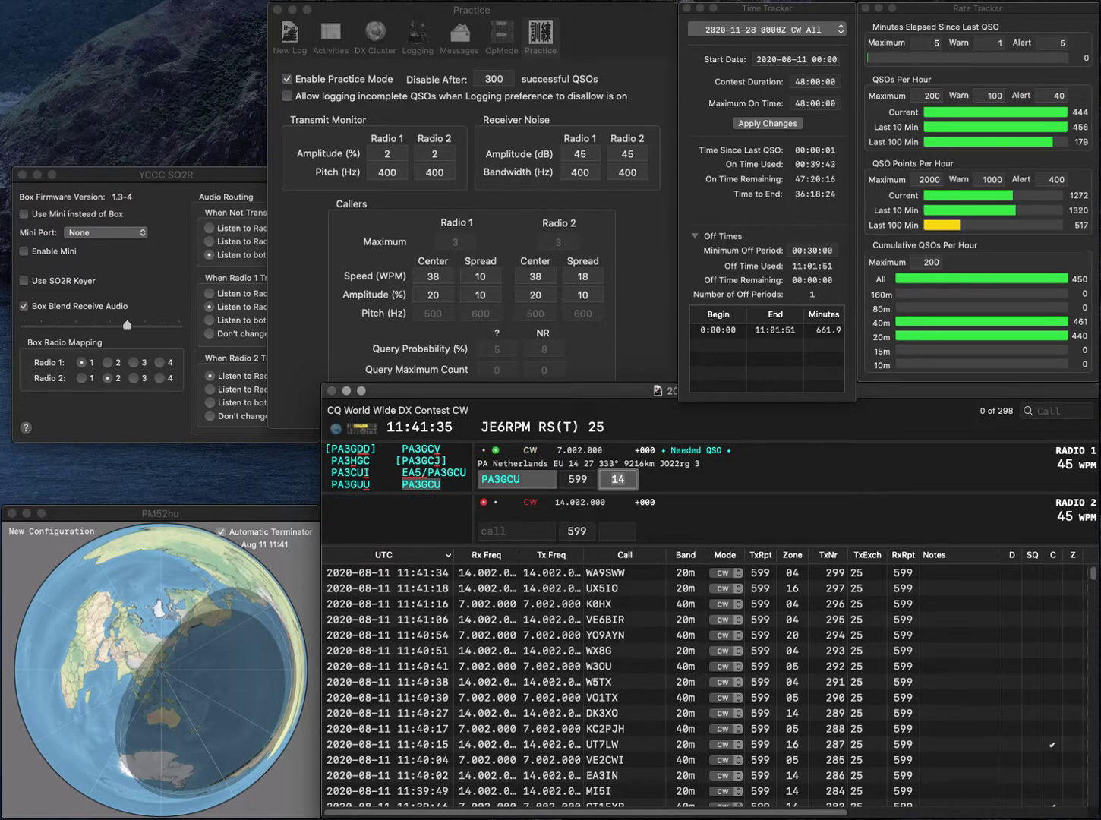
pyautogui.press('Return')
pyautogui.write('KCP')
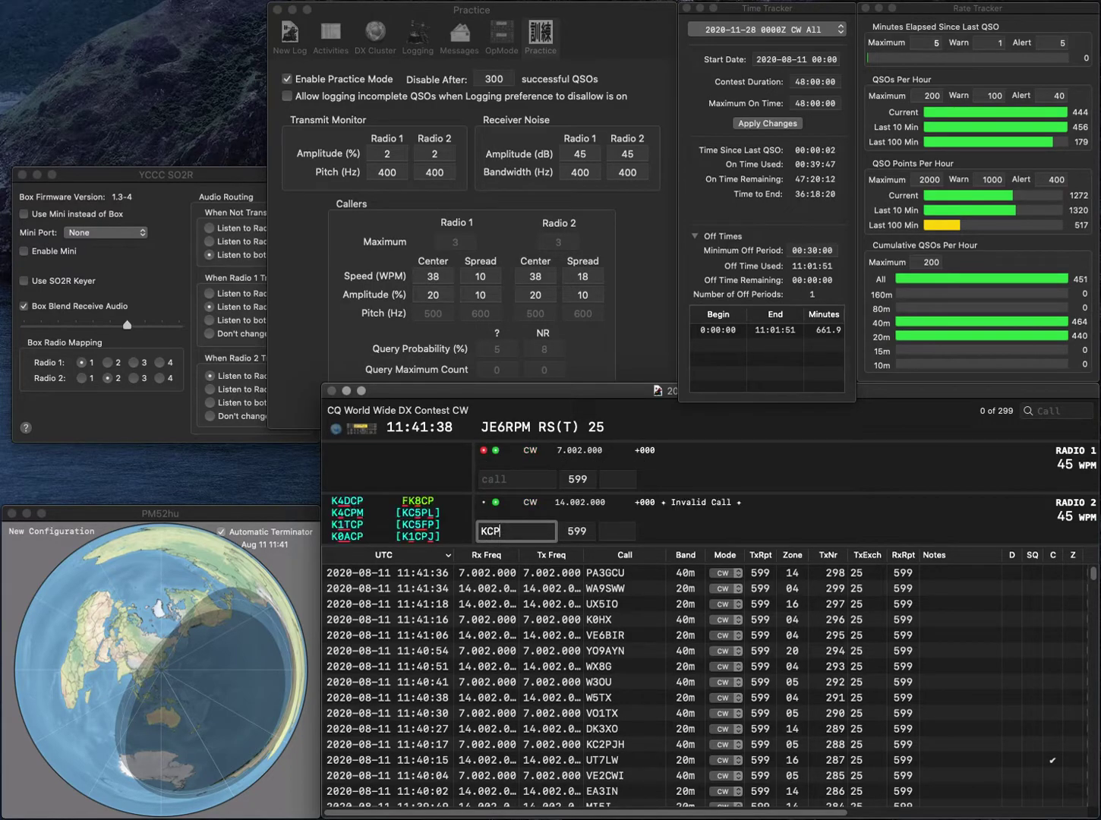
pyautogui.write('X')
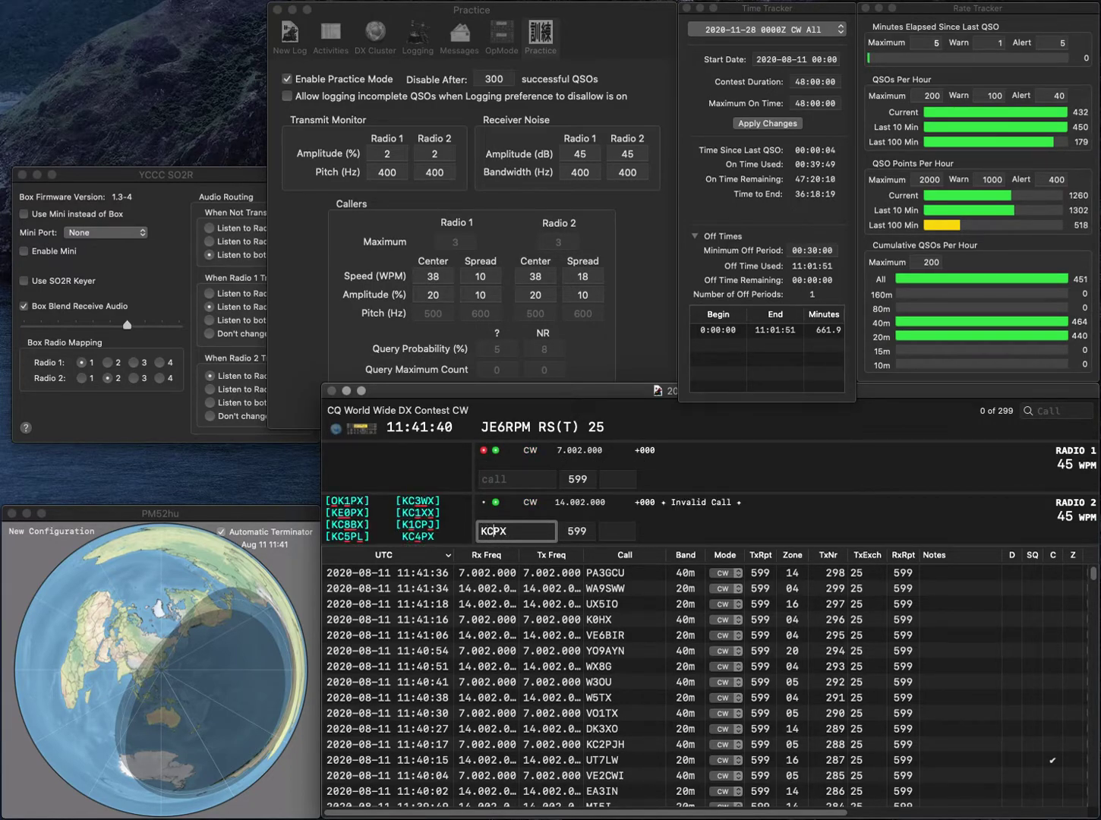
pyautogui.write('4')
pyautogui.press('Return')
pyautogui.write('J')
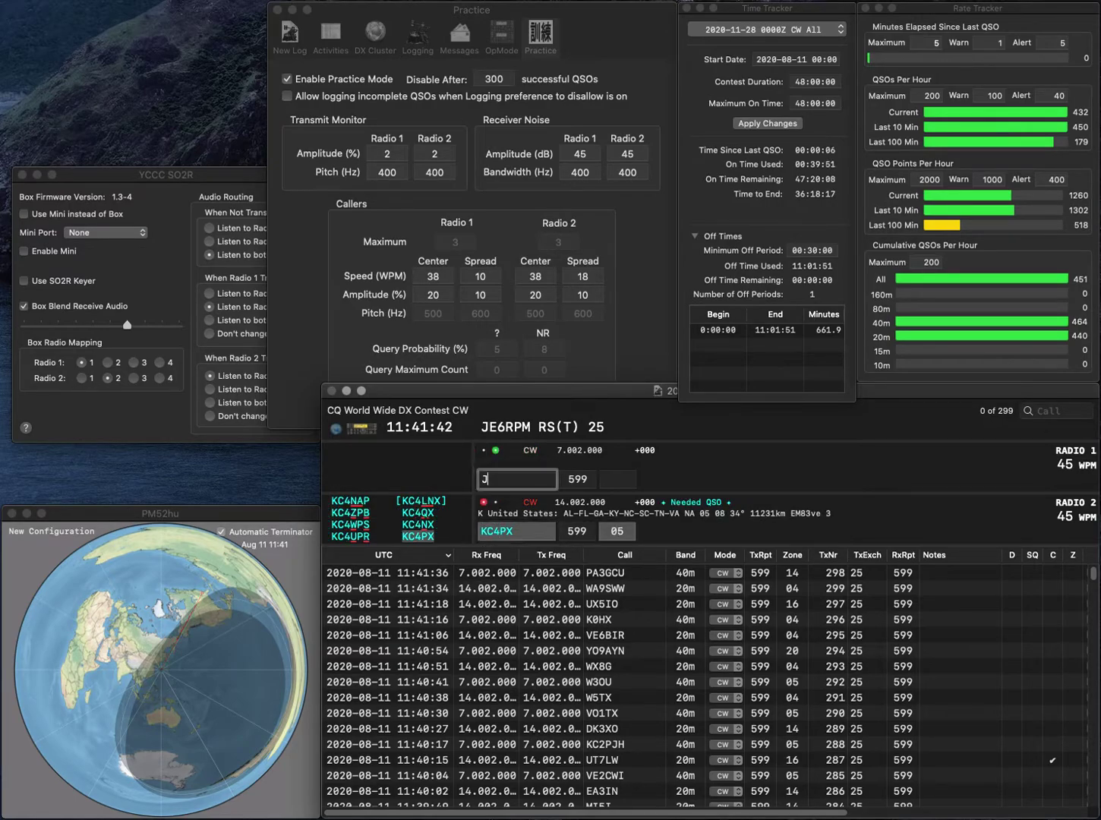
pyautogui.write('BVY')
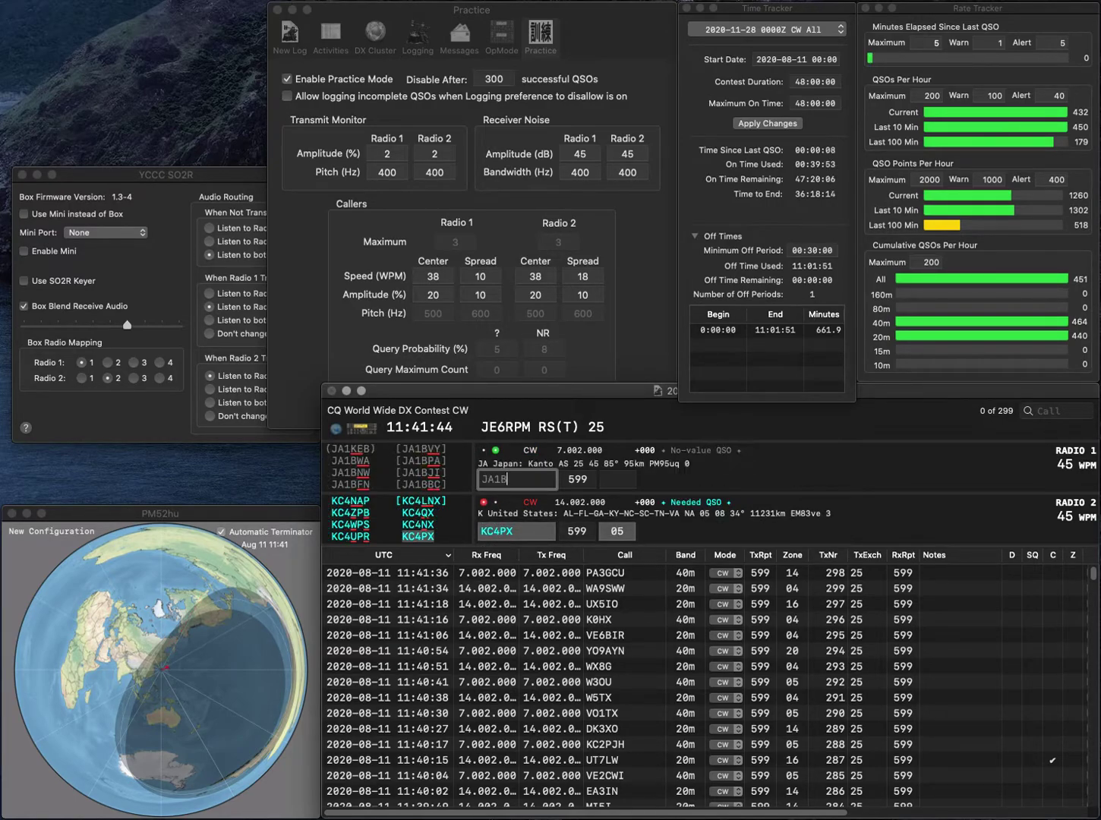
pyautogui.press('Return')
pyautogui.press('Tab')
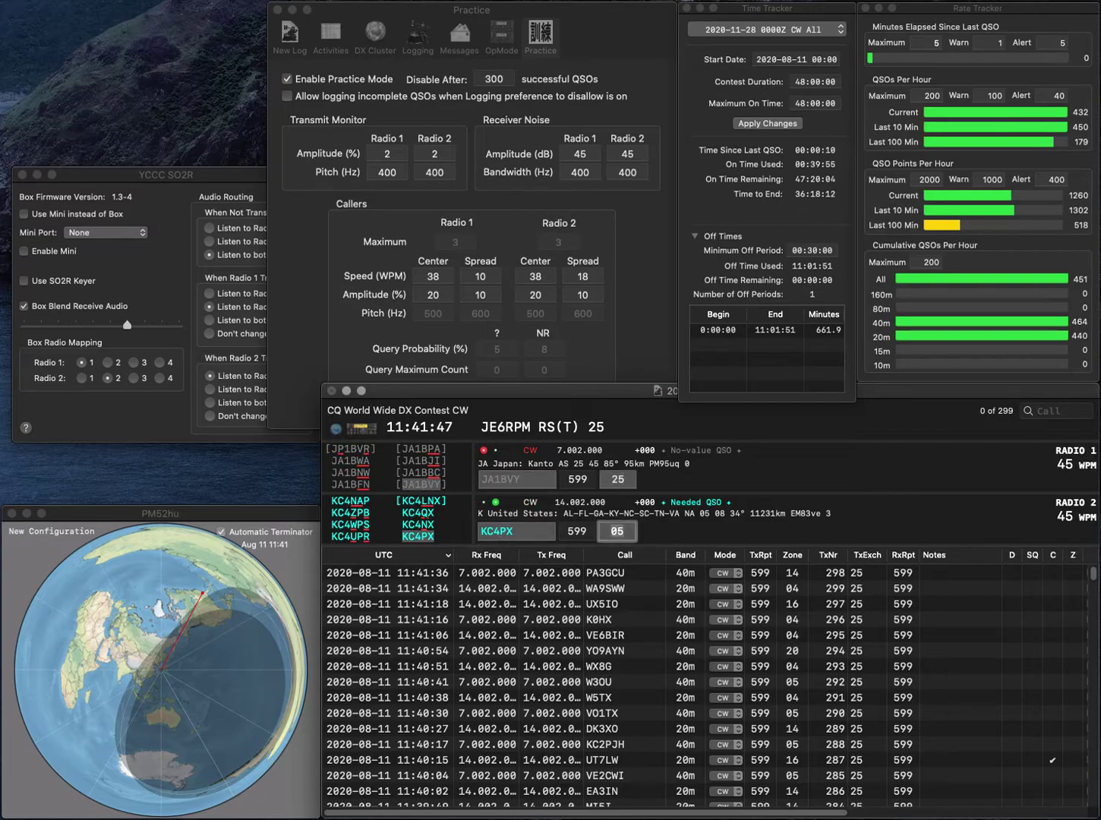
pyautogui.press('Return')
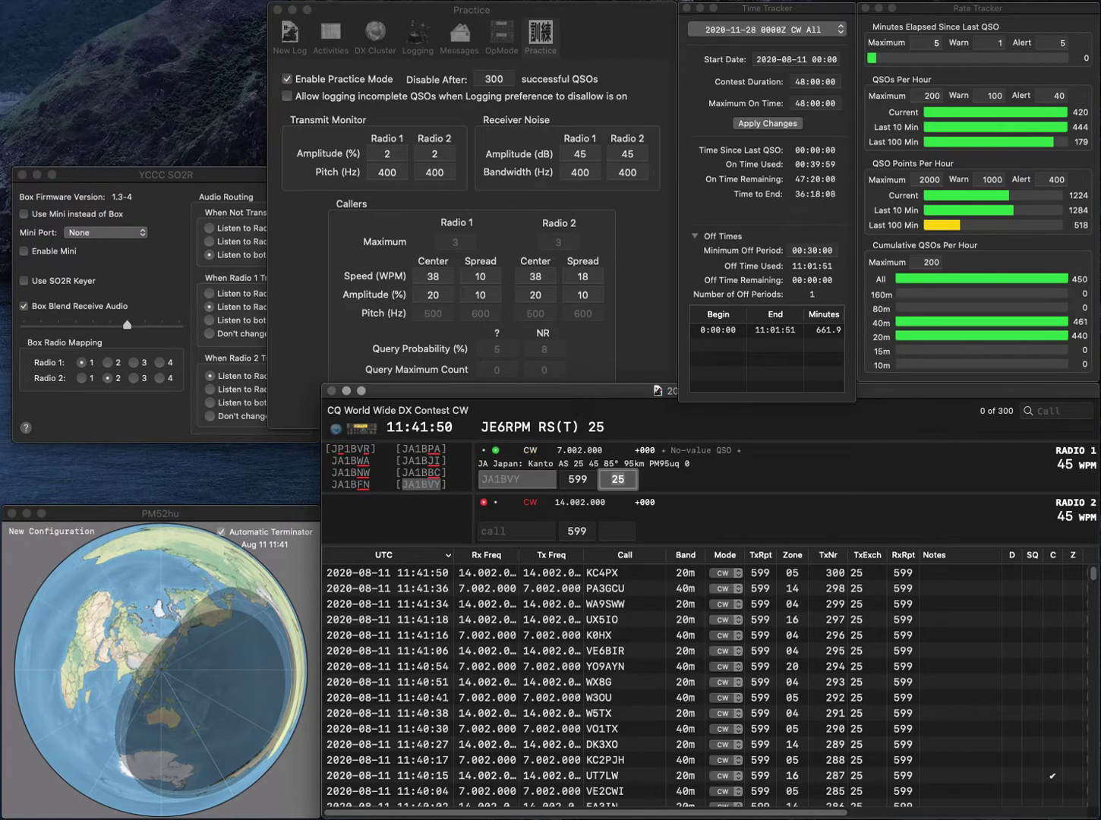
pyautogui.press('Return')
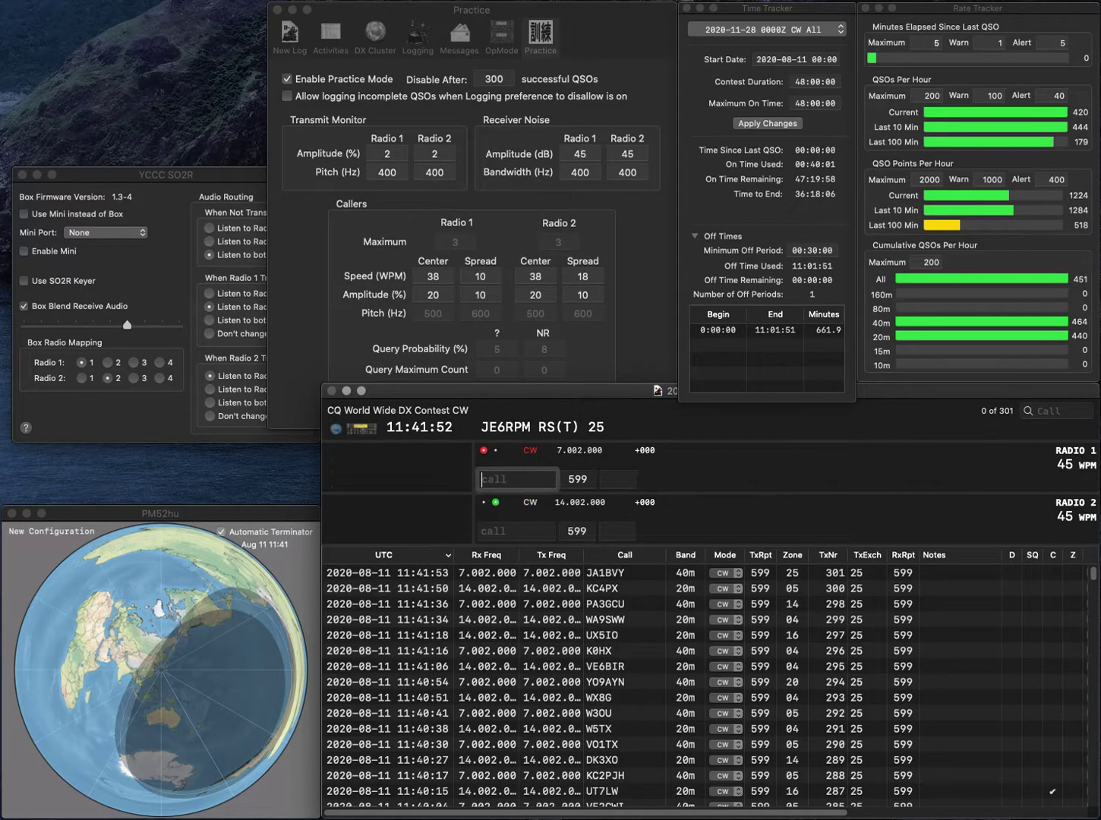
pyautogui.press('super+Tab')
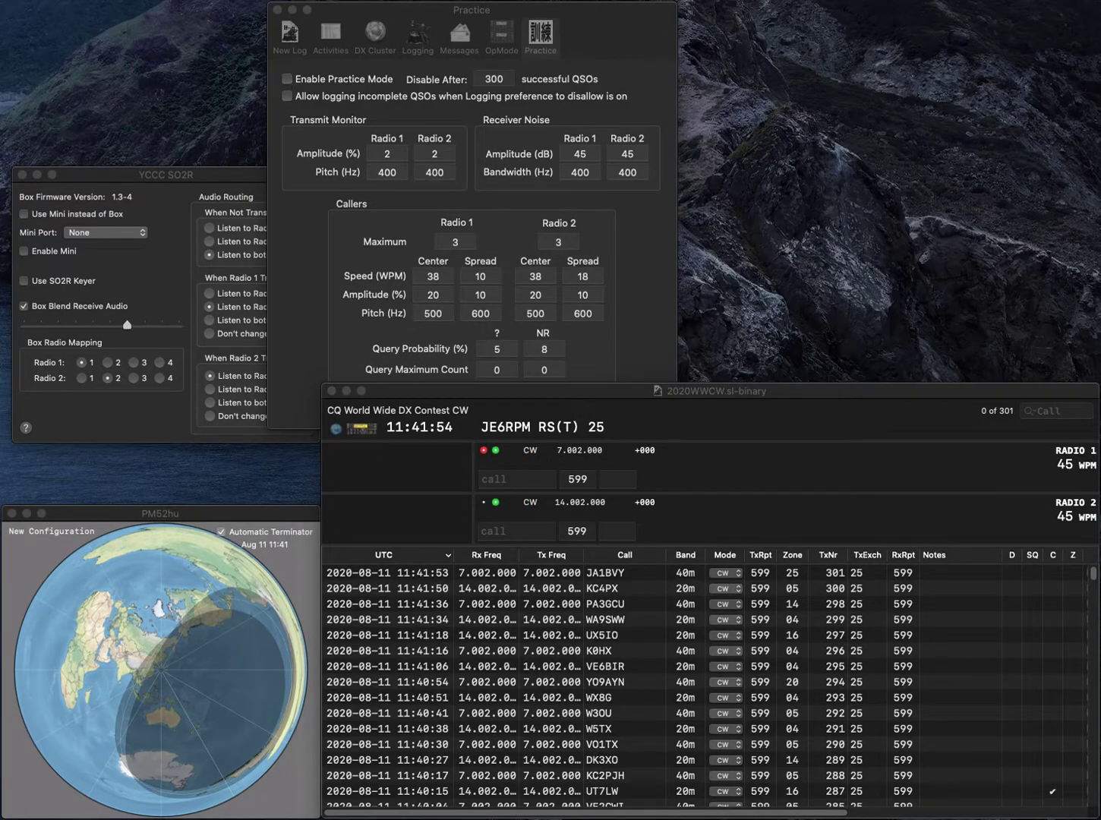